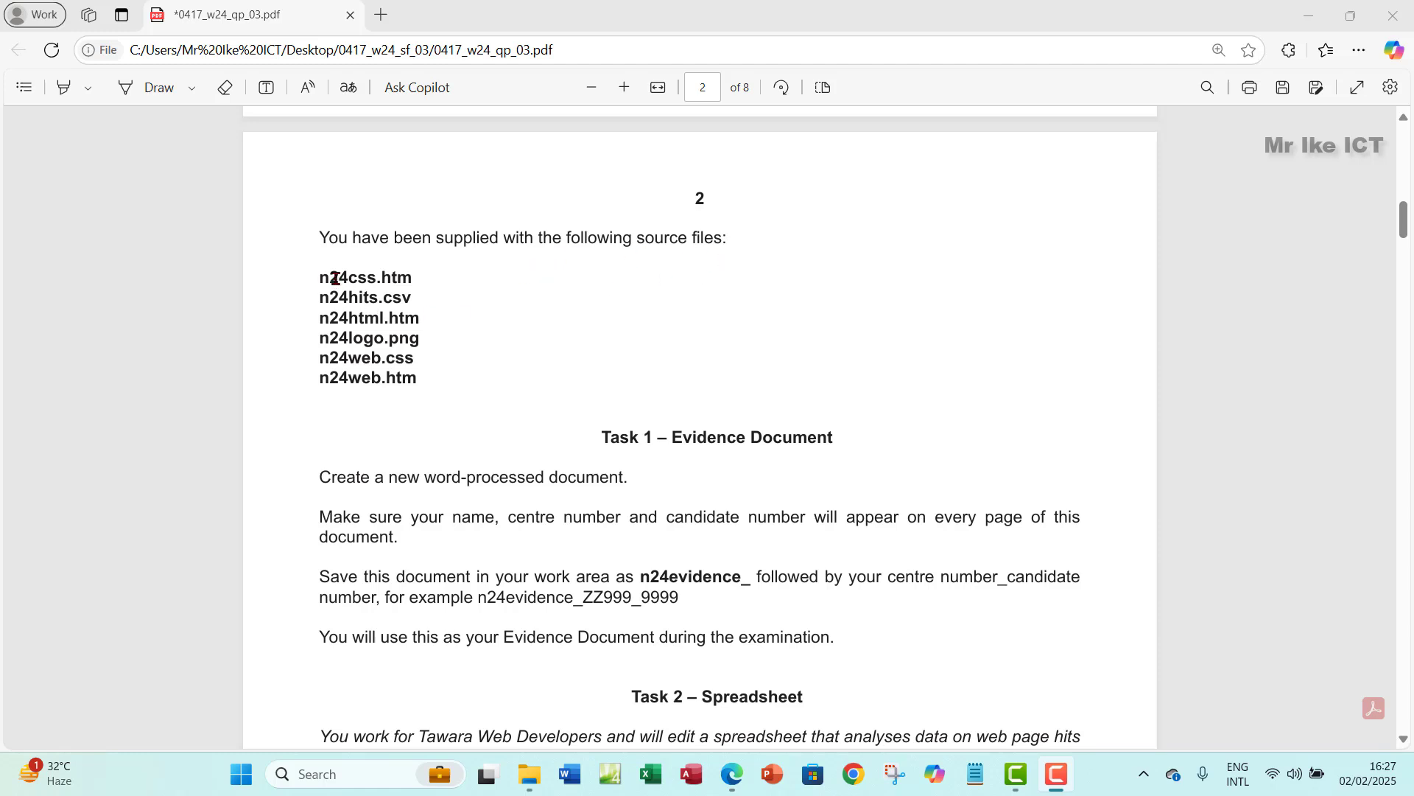
- Select the supplied source file names n24css.htm through n24web.htm in the exam paper, then start Word
drag(329, 277, 417, 381)
scroll(713, 474, down, 2)
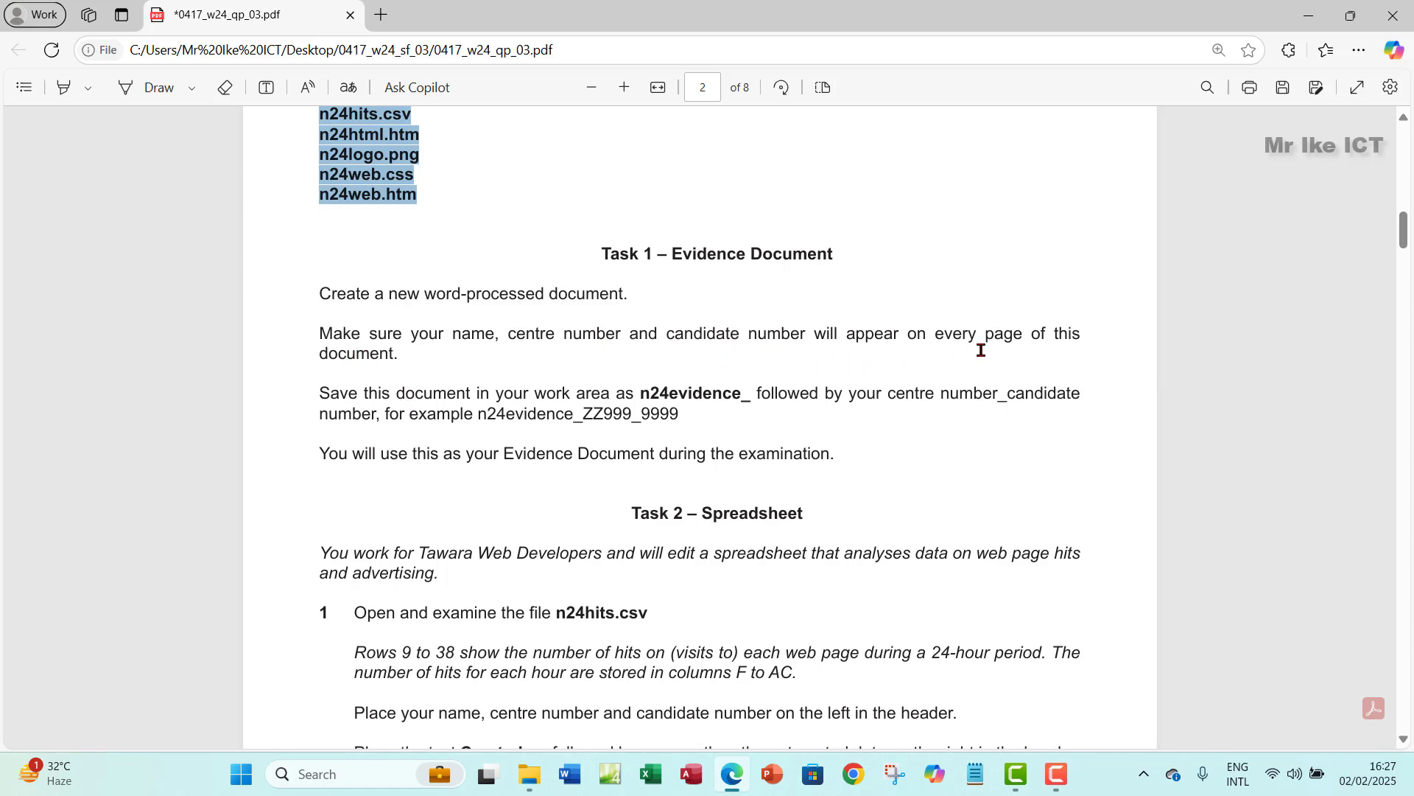
click(568, 773)
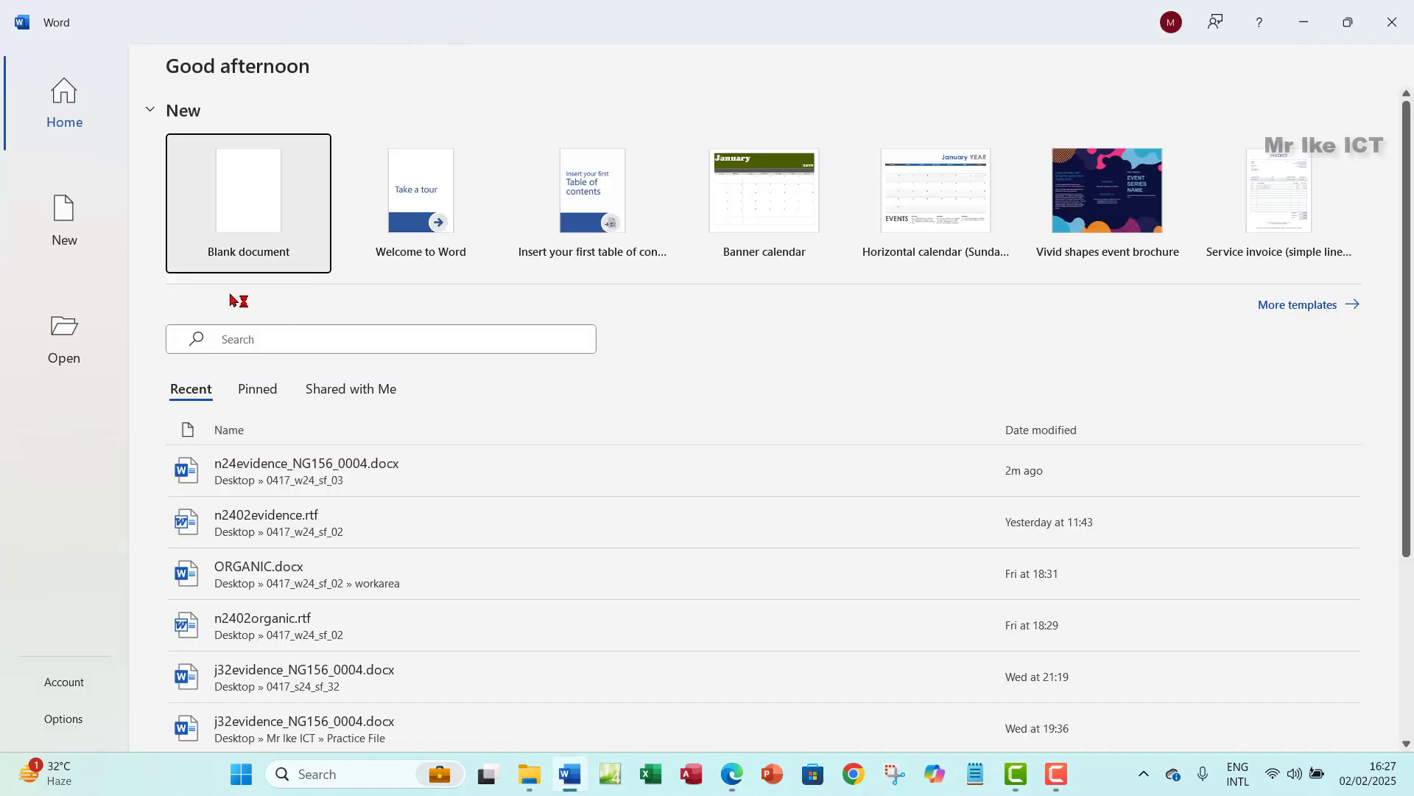
- Create a blank Word document and enter the candidate's name, centre number and candidate number in its header
click(246, 210)
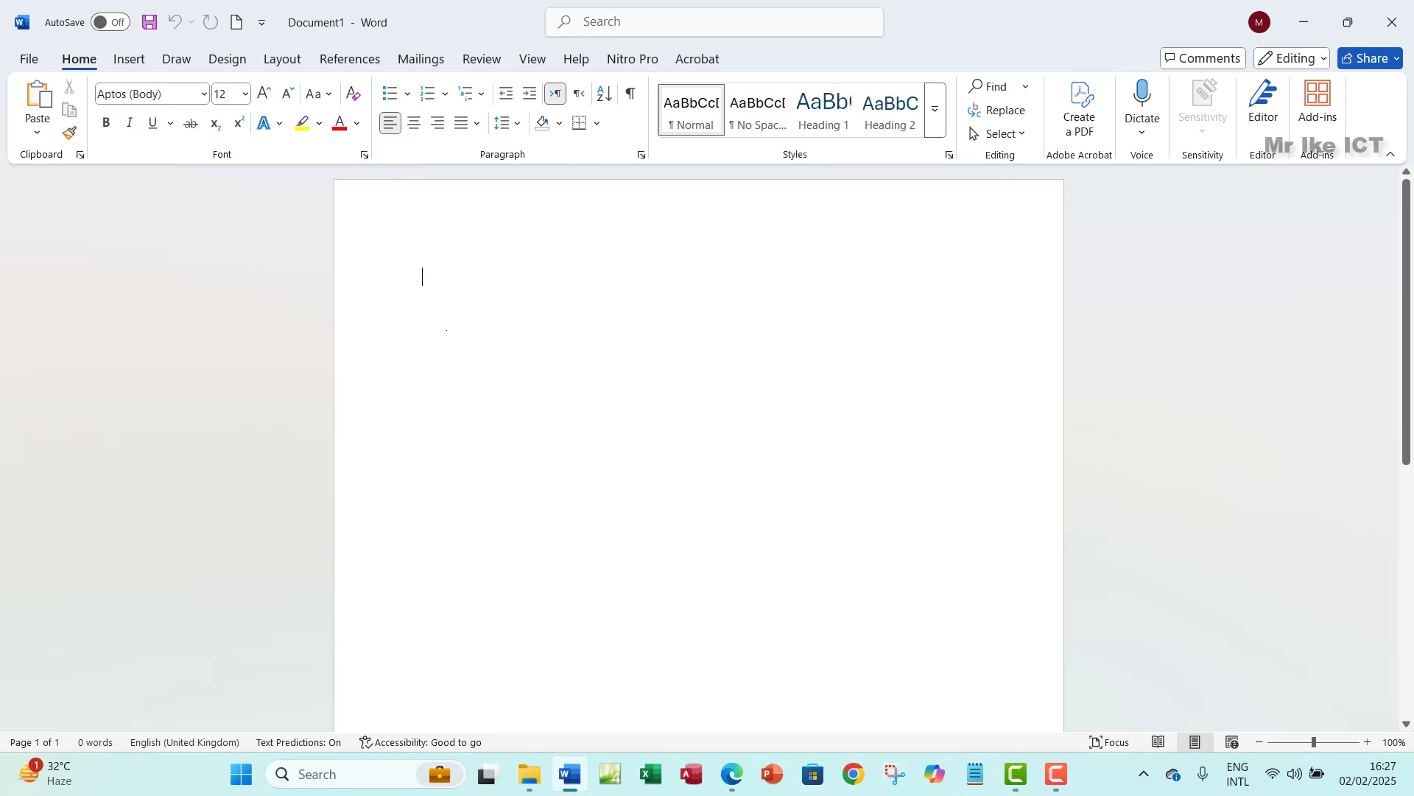
double_click(398, 230)
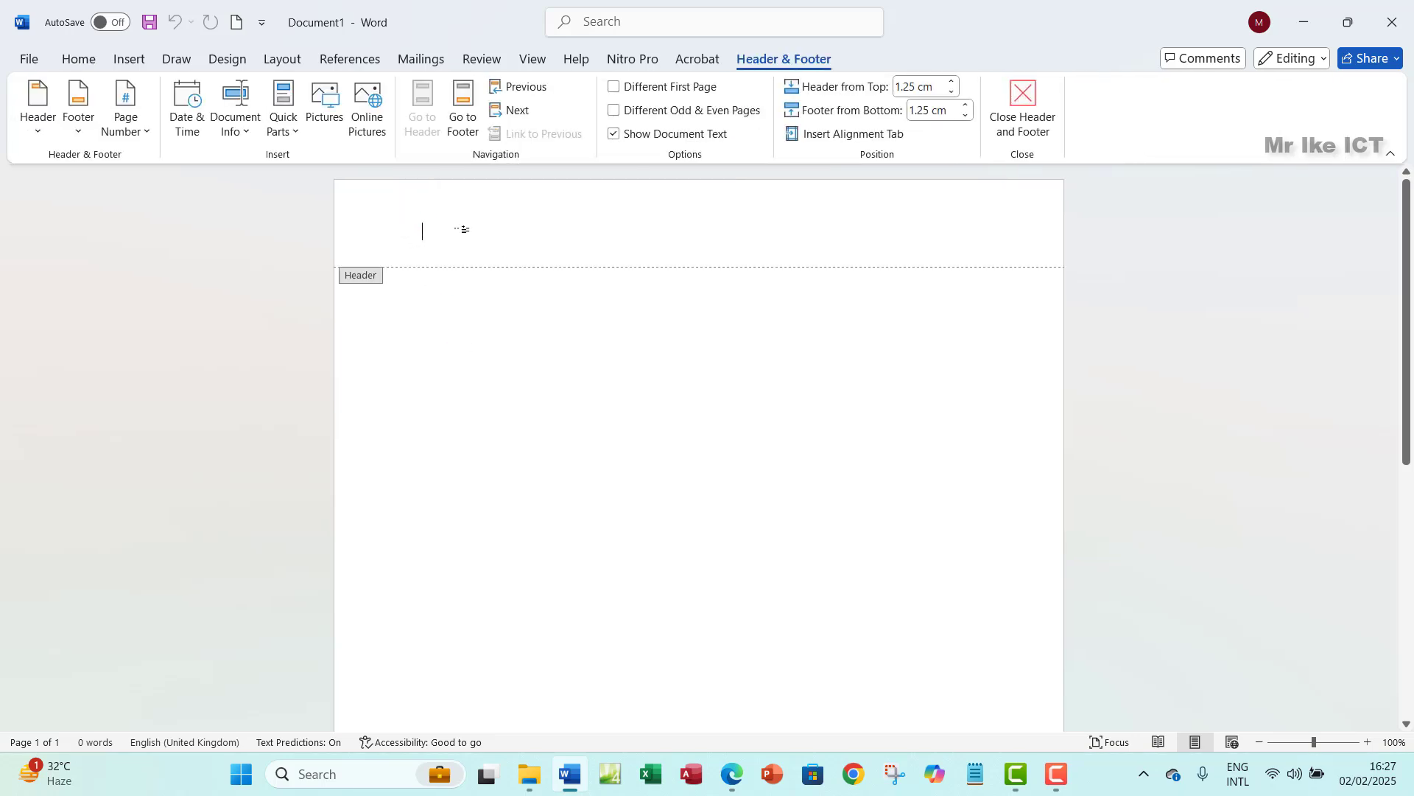
text(asdfsdf)
key(BackSpace)
key(BackSpace)
key(BackSpace)
key(BackSpace)
key(BackSpace)
key(BackSpace)
key(BackSpace)
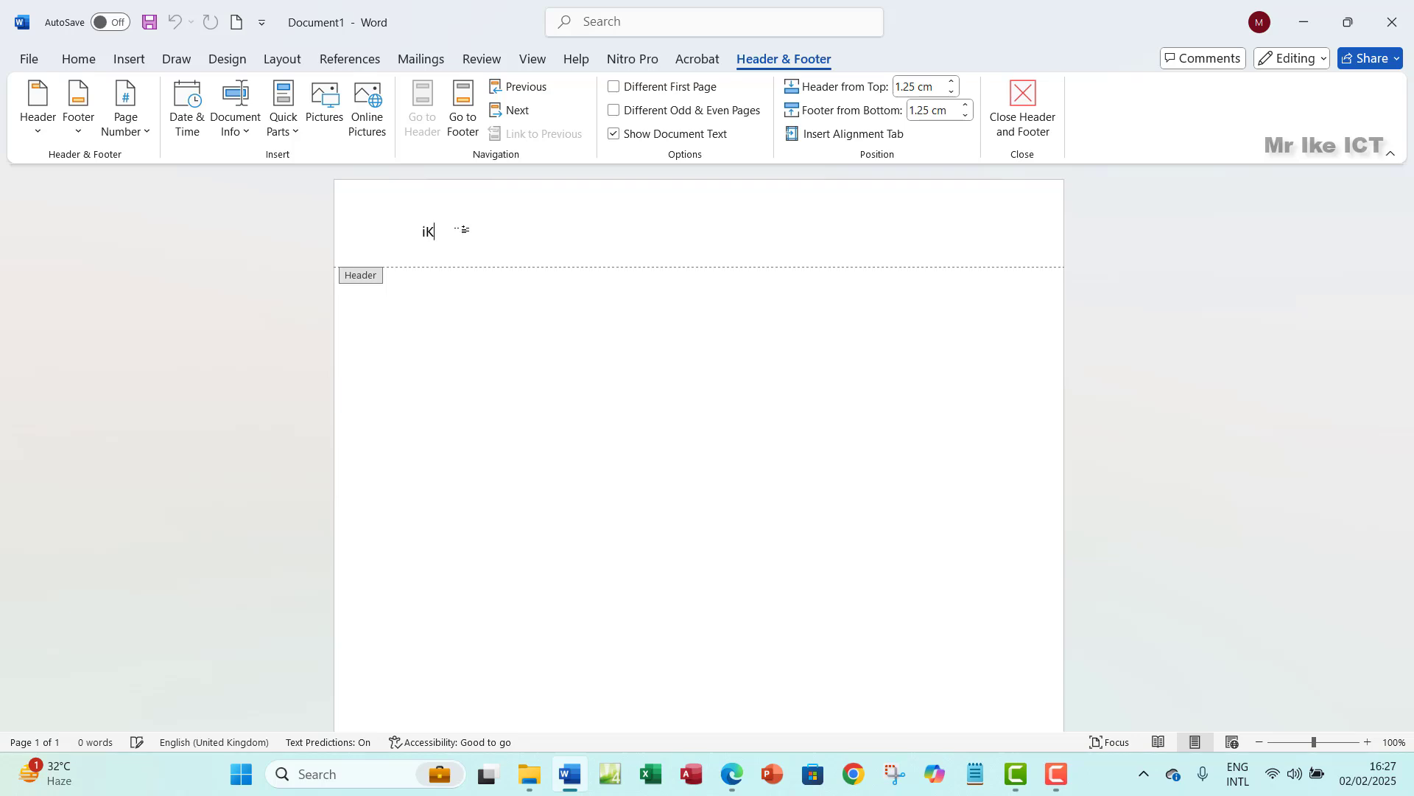
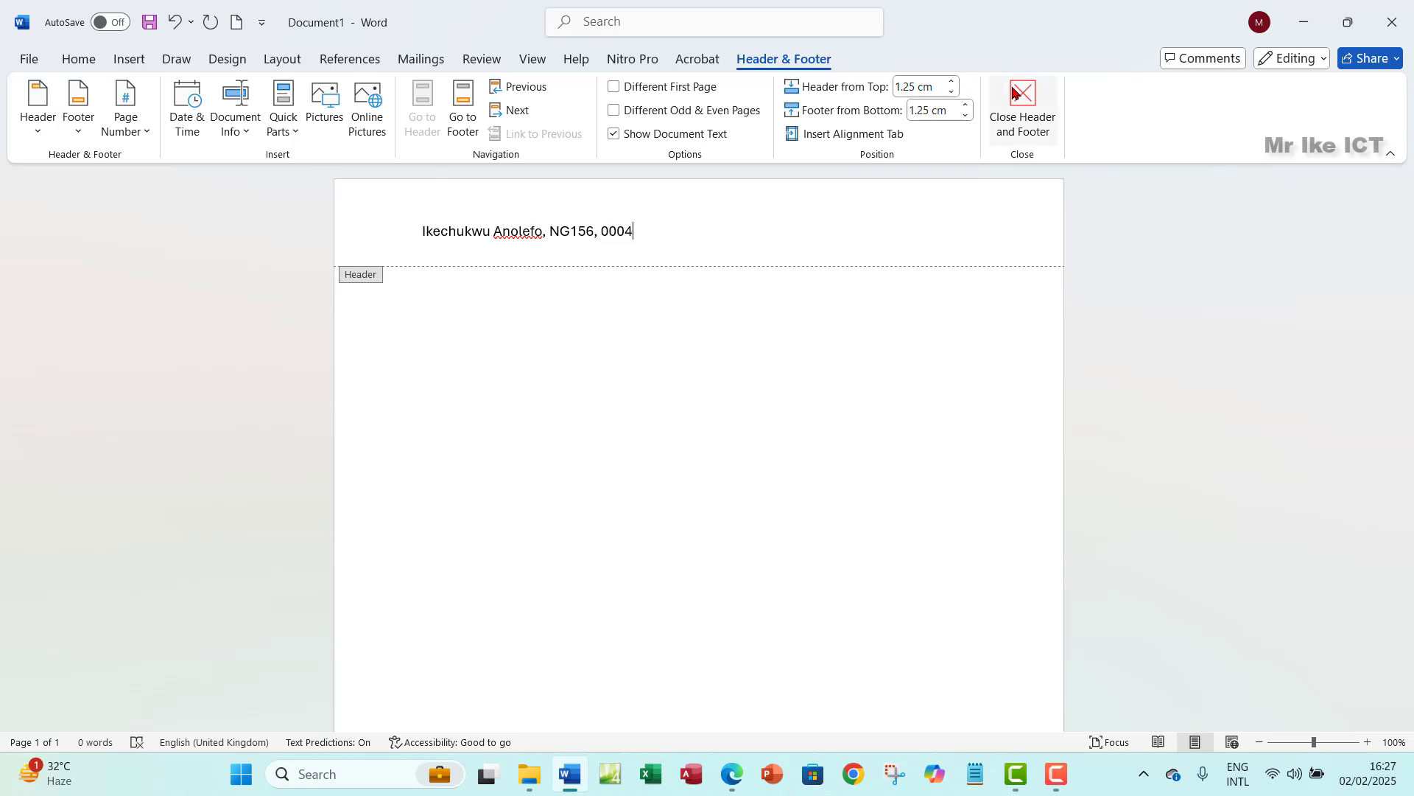
click(1023, 107)
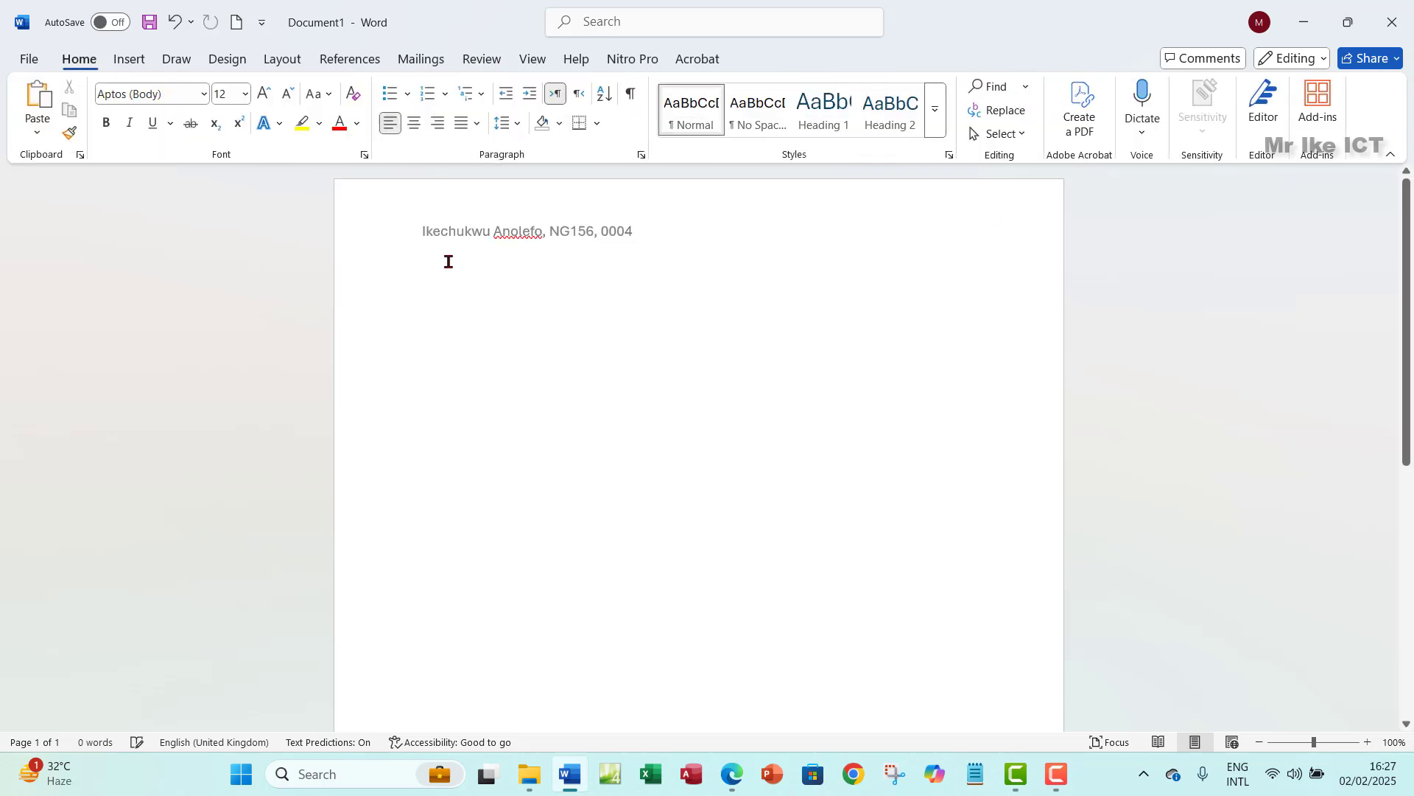
- Copy the 'n24evidence_' prefix from the Task 1 instructions in the exam paper
click(733, 774)
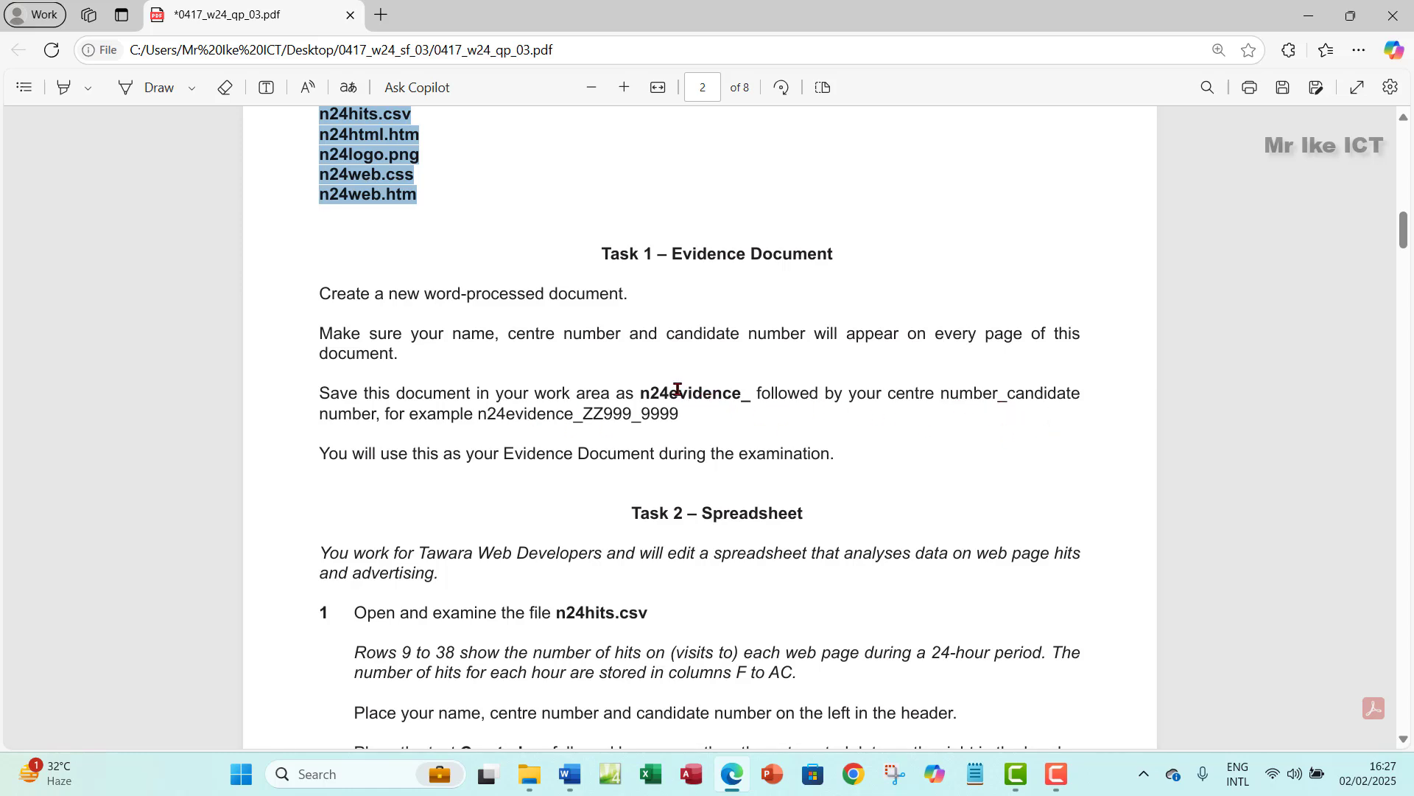
drag(640, 395, 754, 403)
click(783, 252)
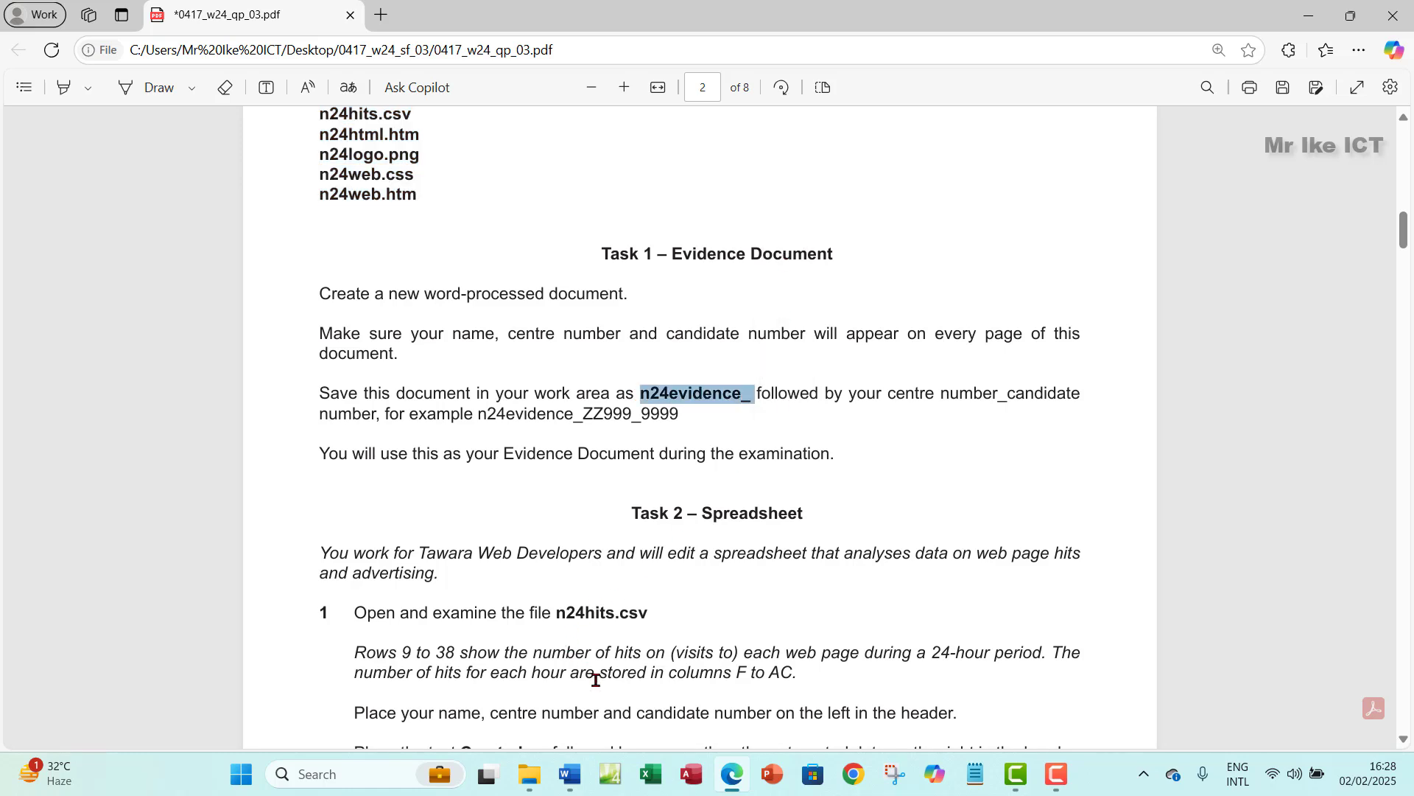
- Save the Word document in Desktop > 0417_w24_sf_03 as n24evidence_ plus the centre and candidate numbers
click(570, 775)
click(26, 57)
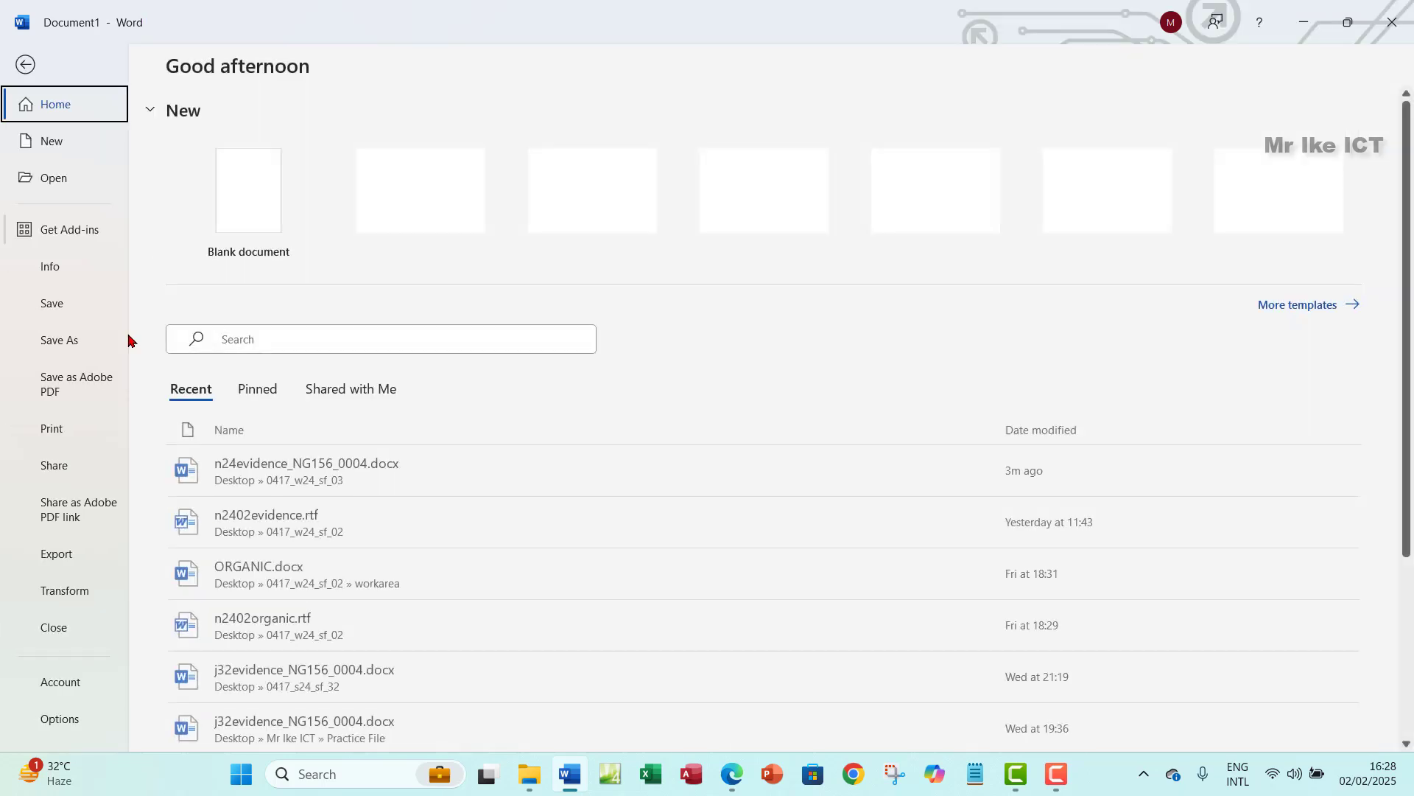
click(75, 343)
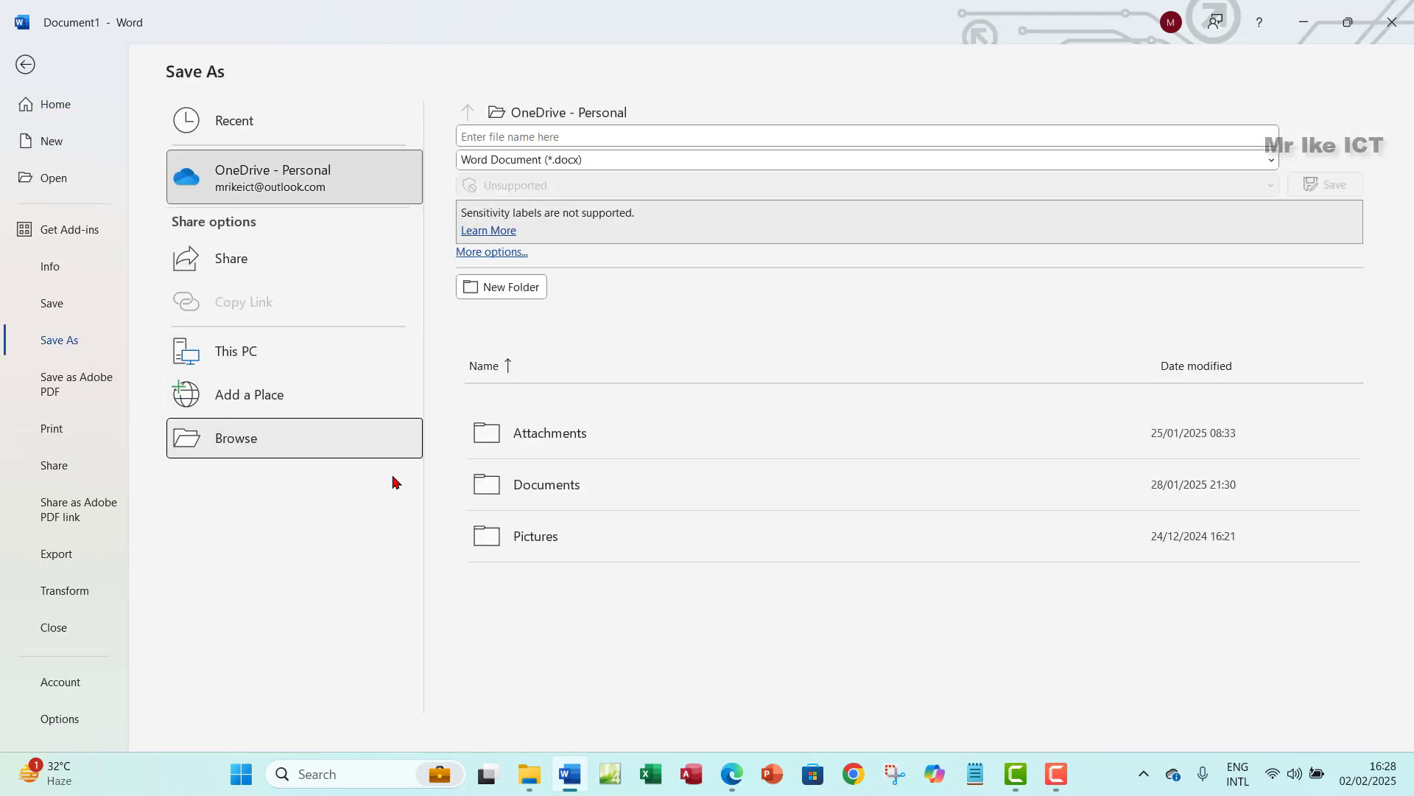
click(395, 453)
click(79, 276)
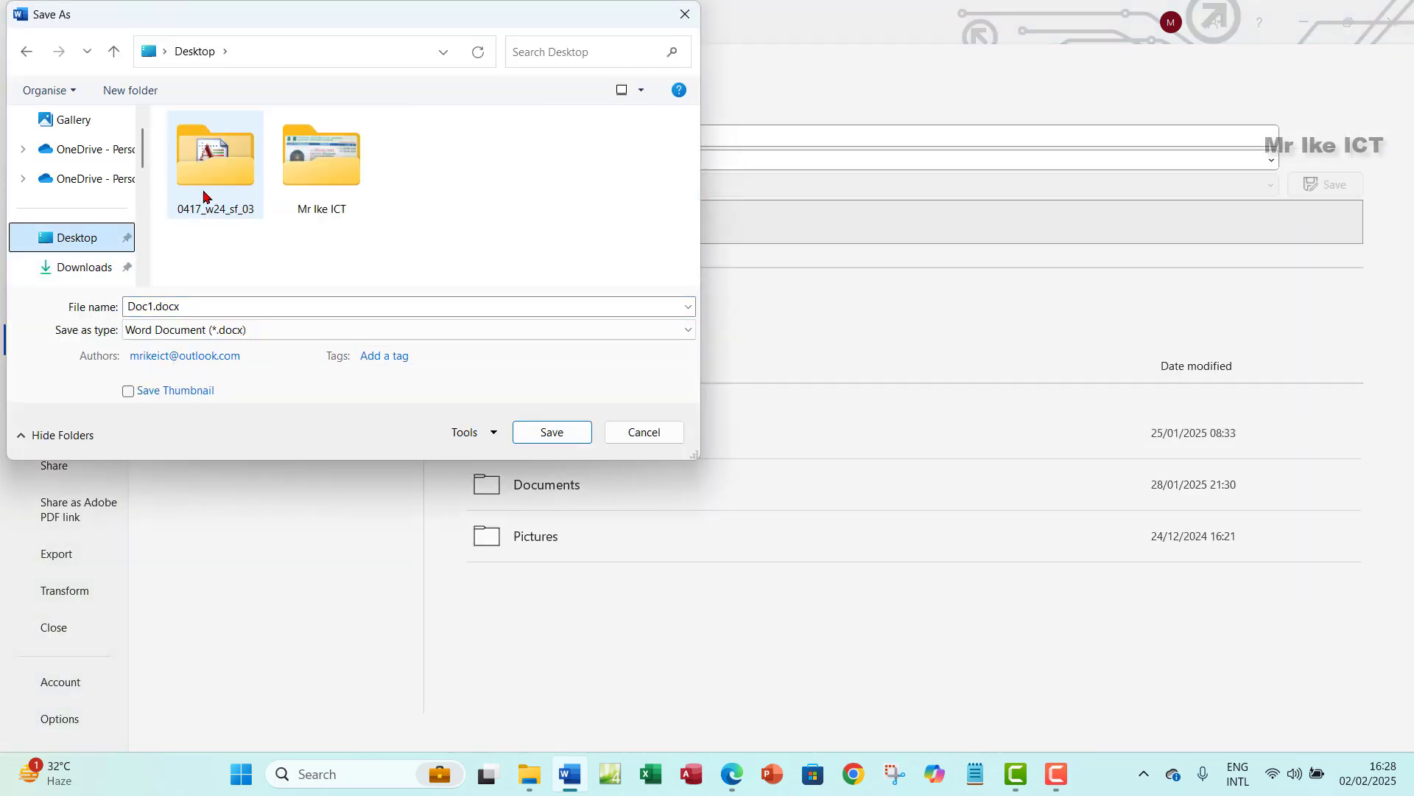
click(225, 198)
double_click(218, 190)
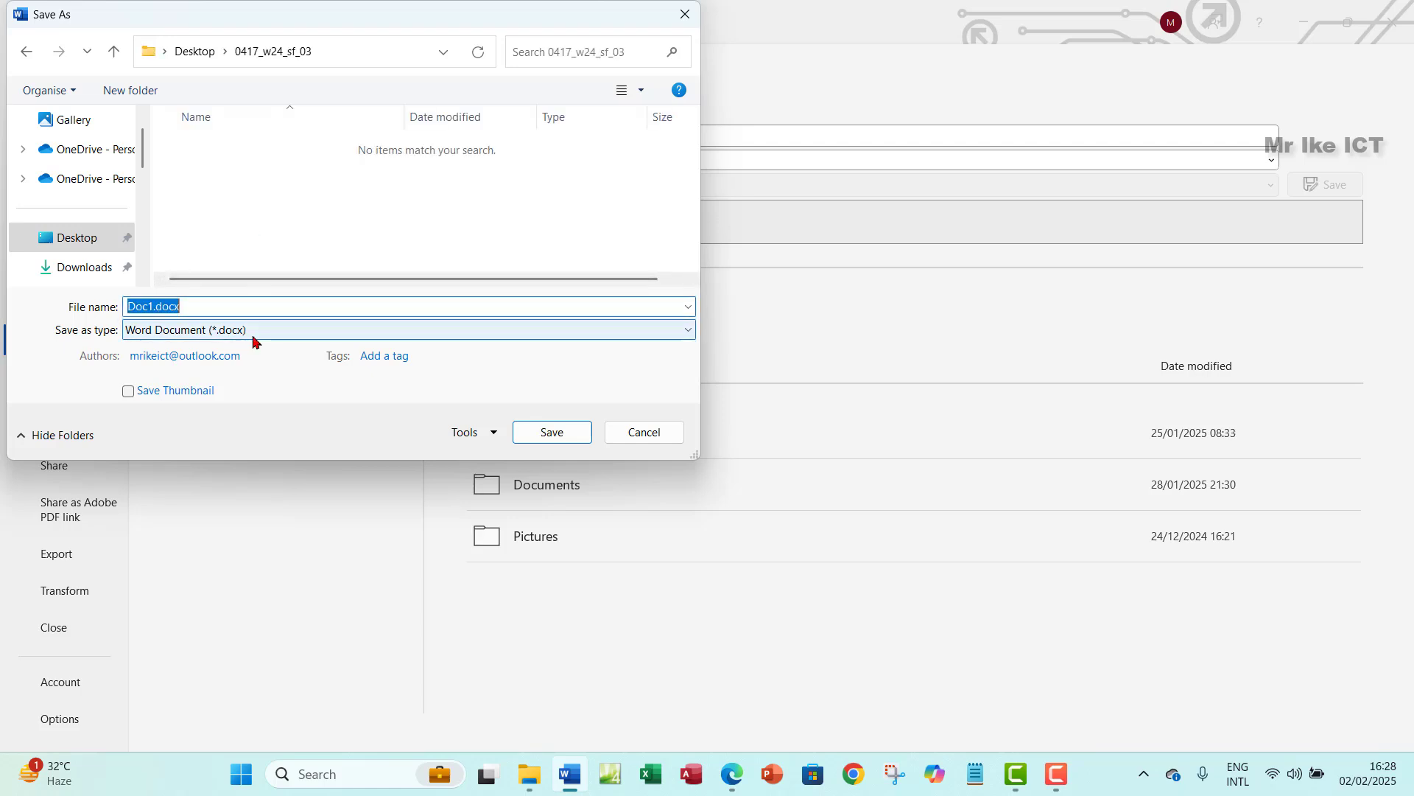
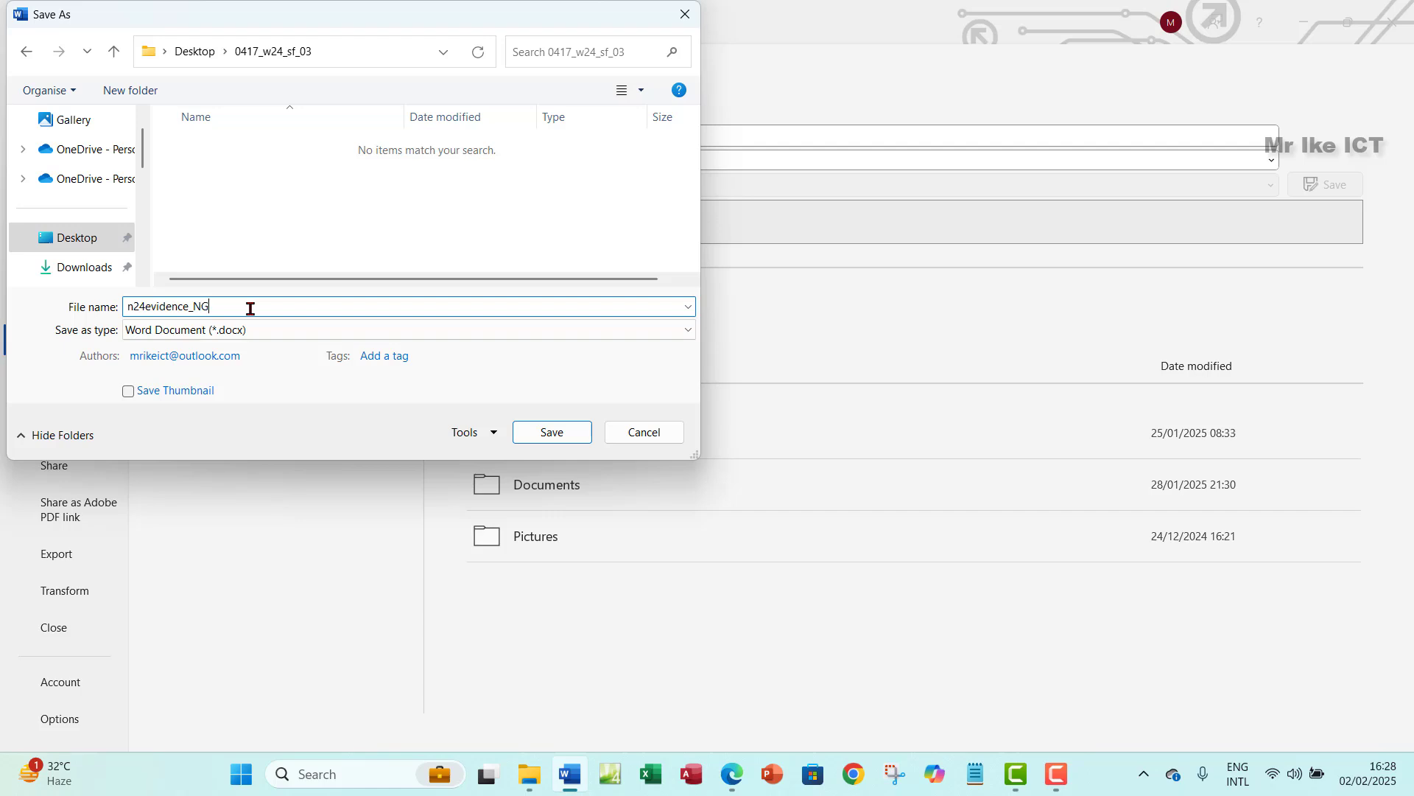
click(558, 436)
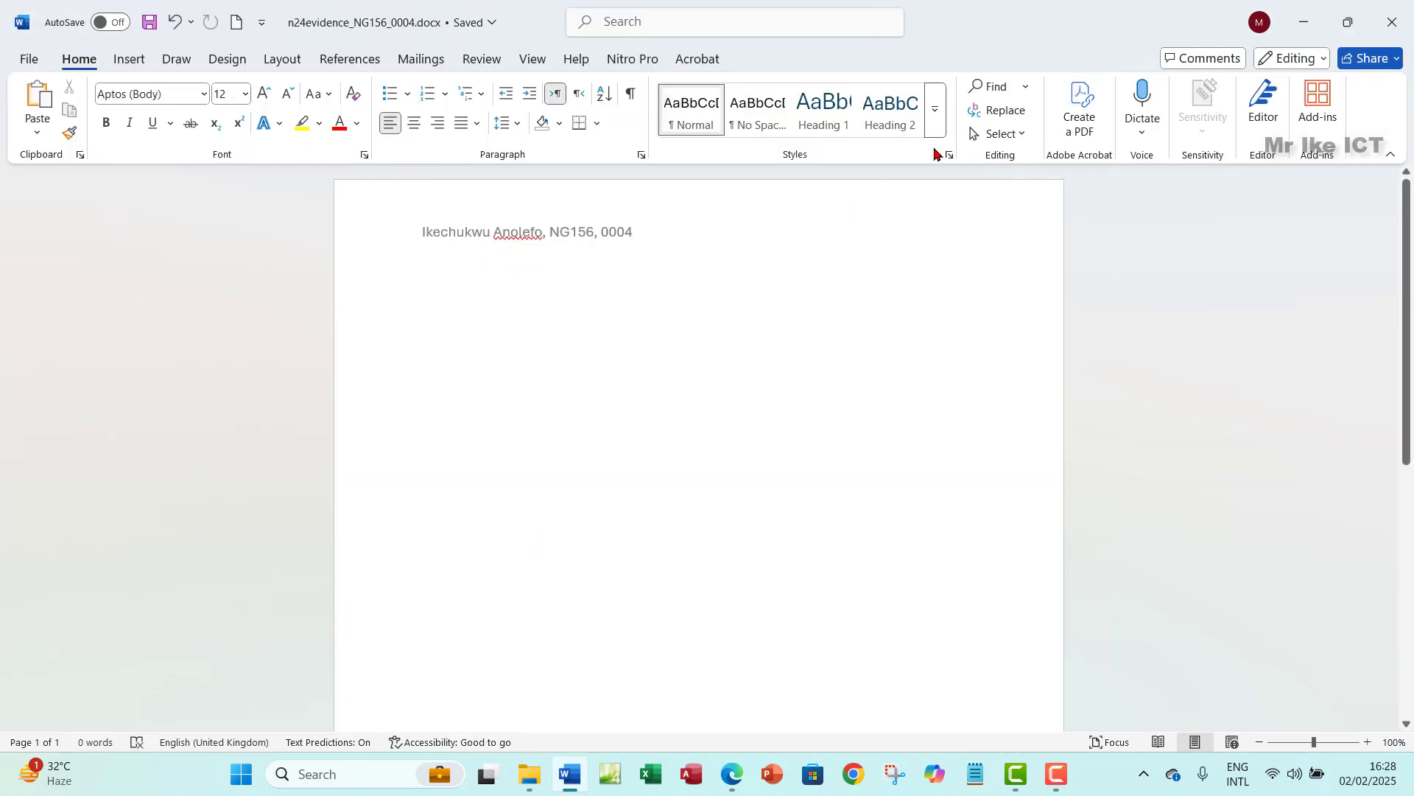
click(1303, 22)
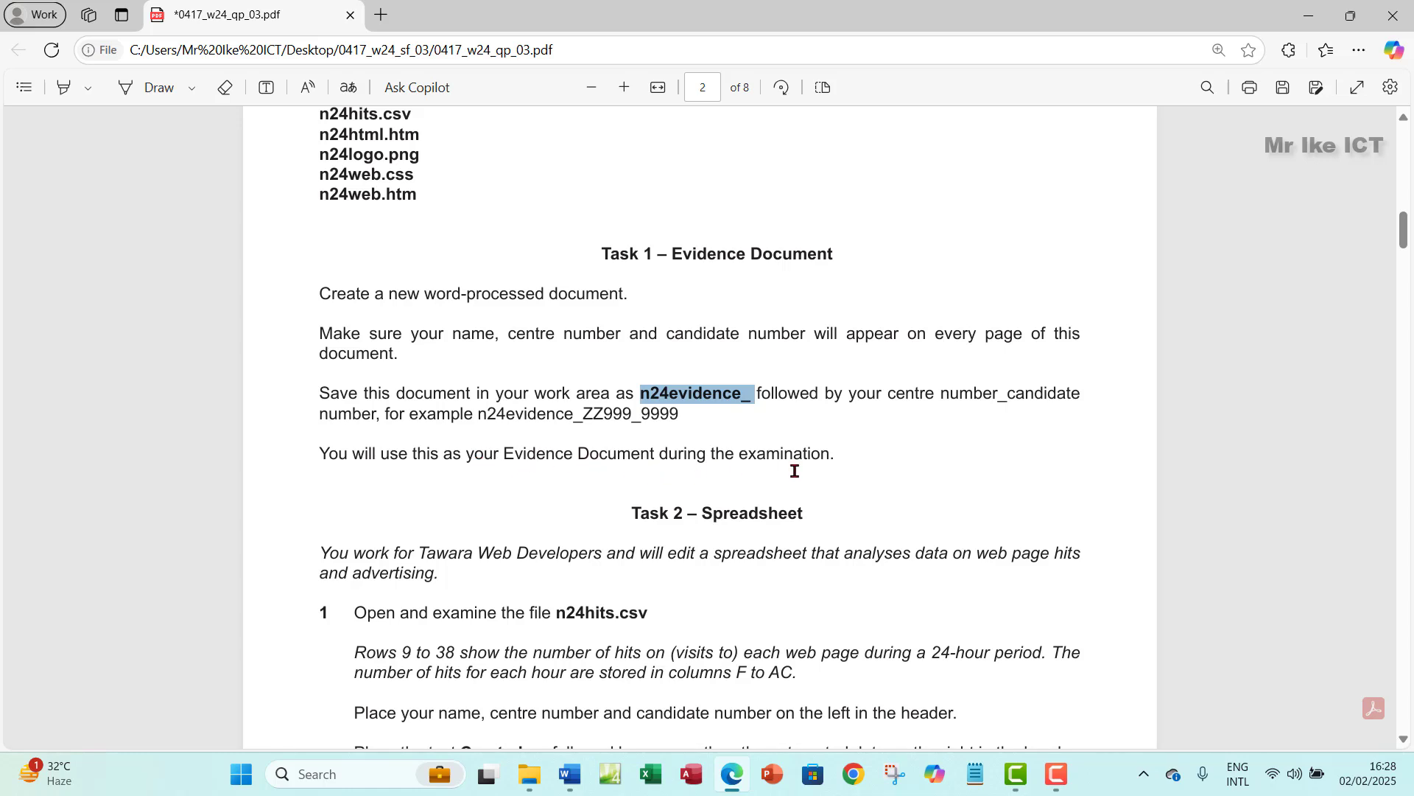
- Highlight the Task 1 save instructions in green
drag(321, 294, 840, 456)
mouse_move(894, 372)
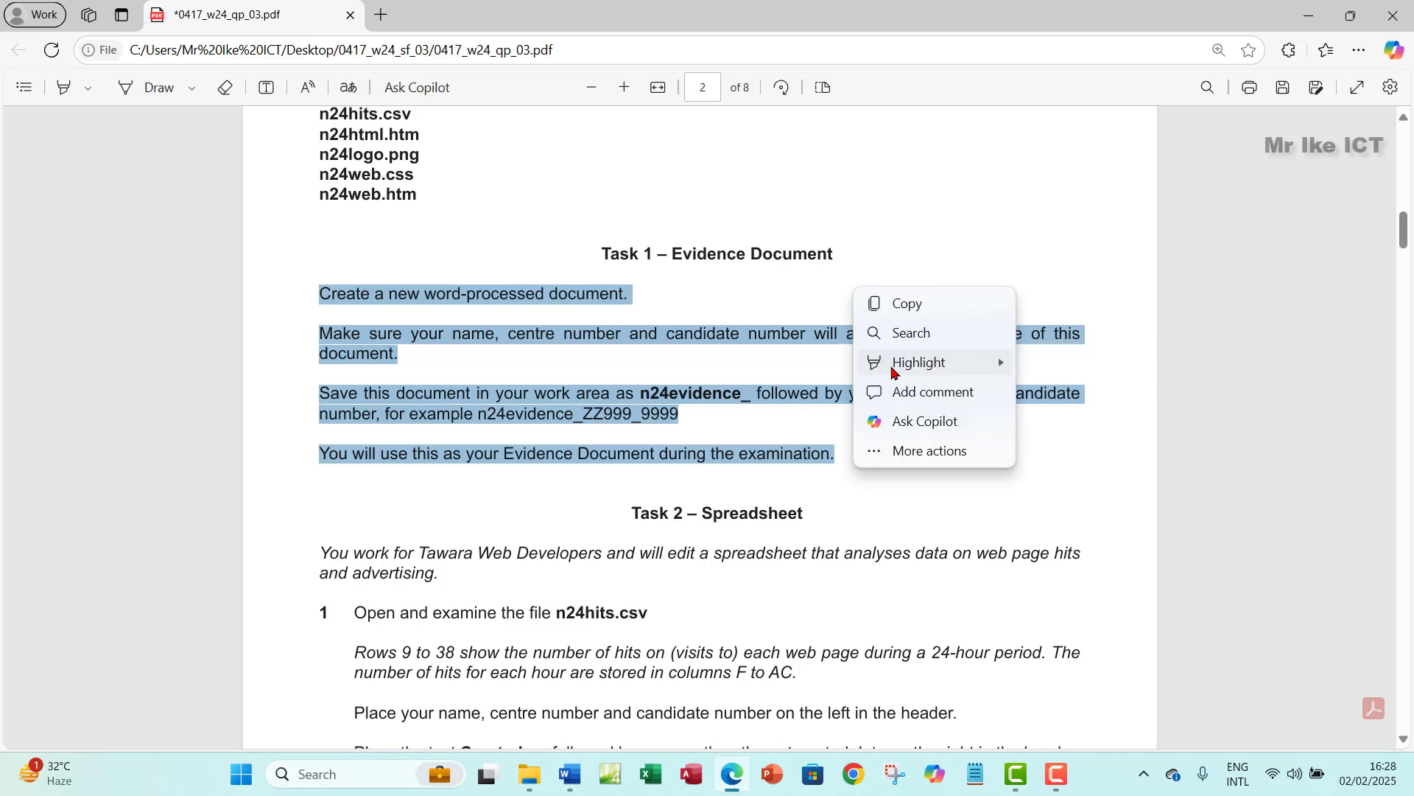
mouse_move(1010, 365)
click(1031, 392)
- Select the Task 2 references to columns F to AC and rows 9 to 38, then clear the selection
scroll(560, 545, down, 3)
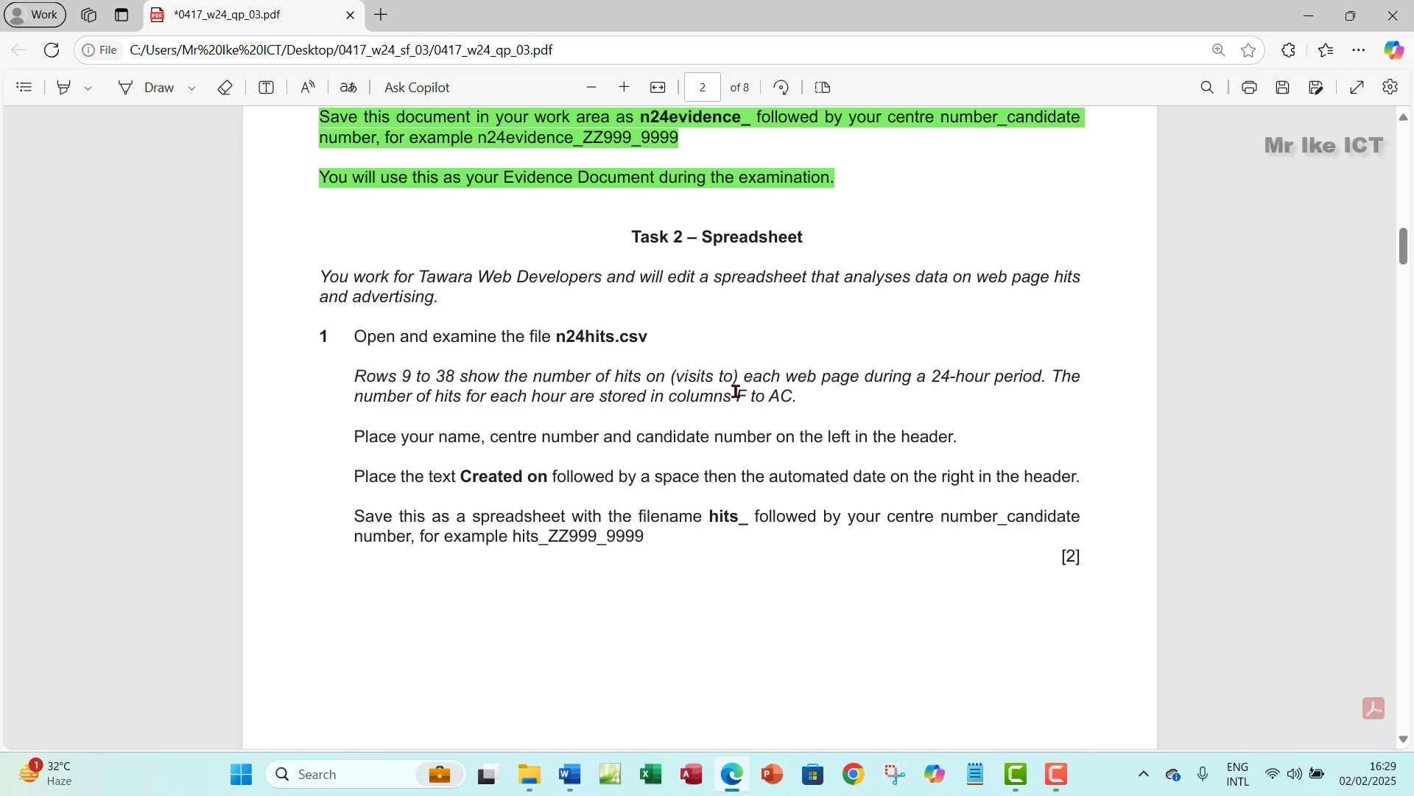
drag(739, 394, 804, 399)
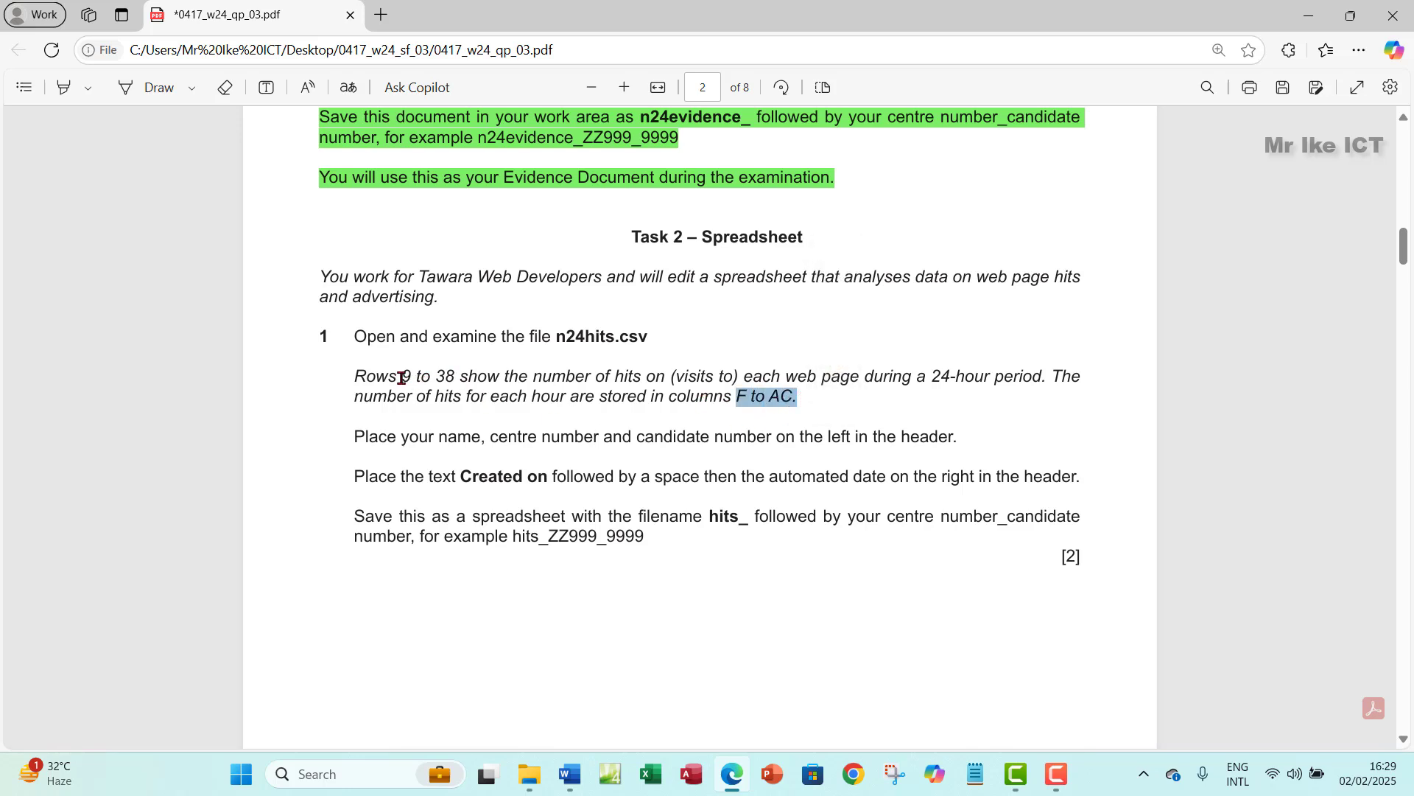
drag(401, 378, 454, 376)
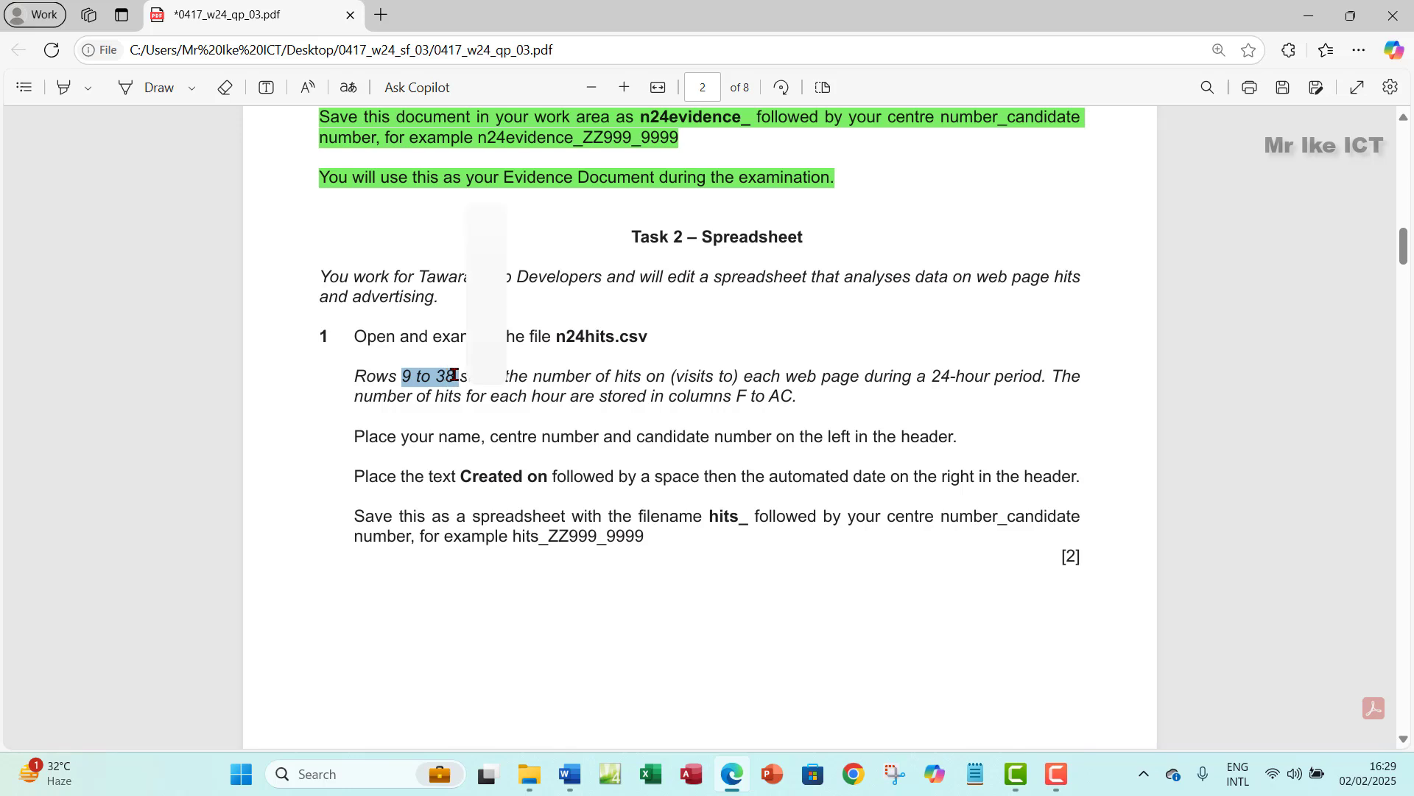
right_click(455, 376)
click(640, 406)
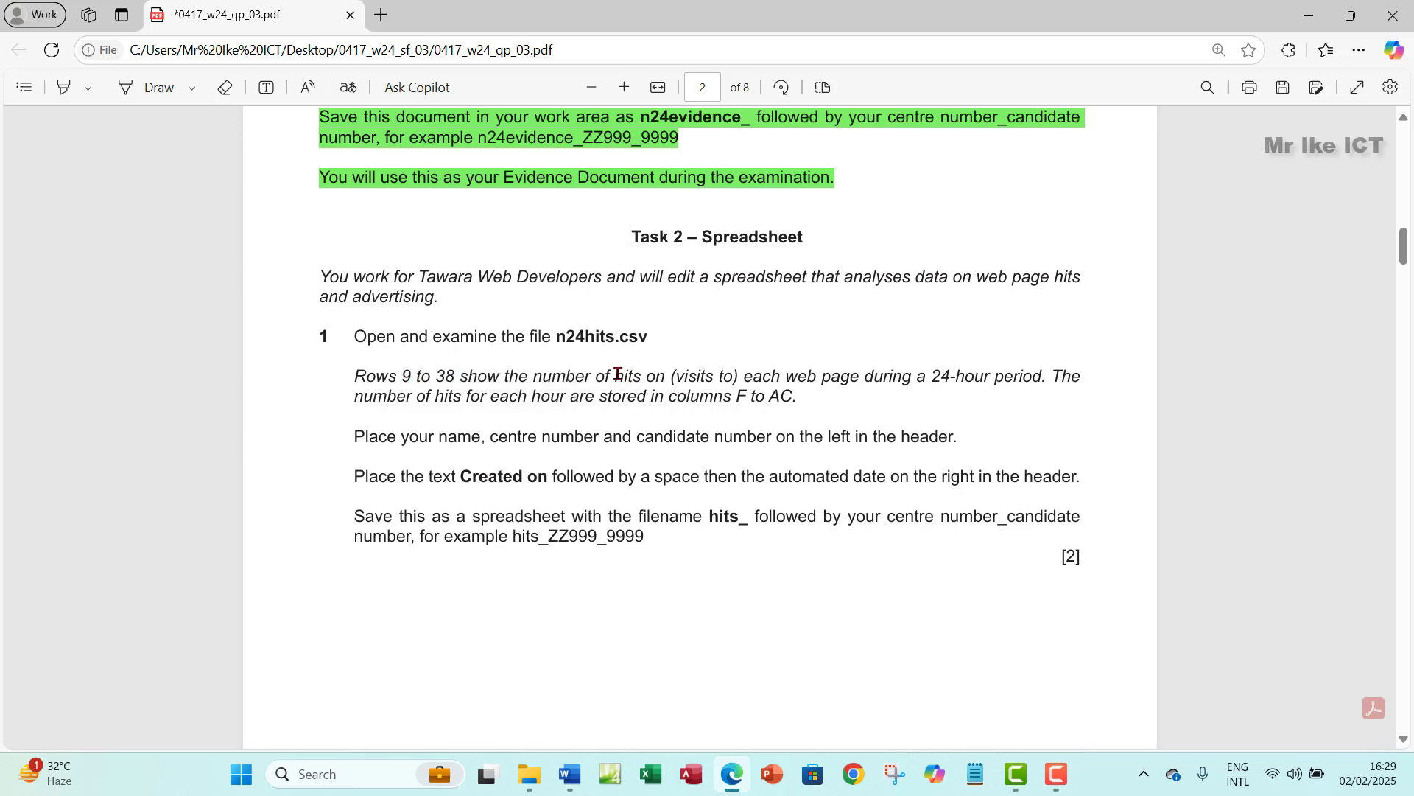
- Open n24hits.csv in Excel from File Explorer
click(650, 773)
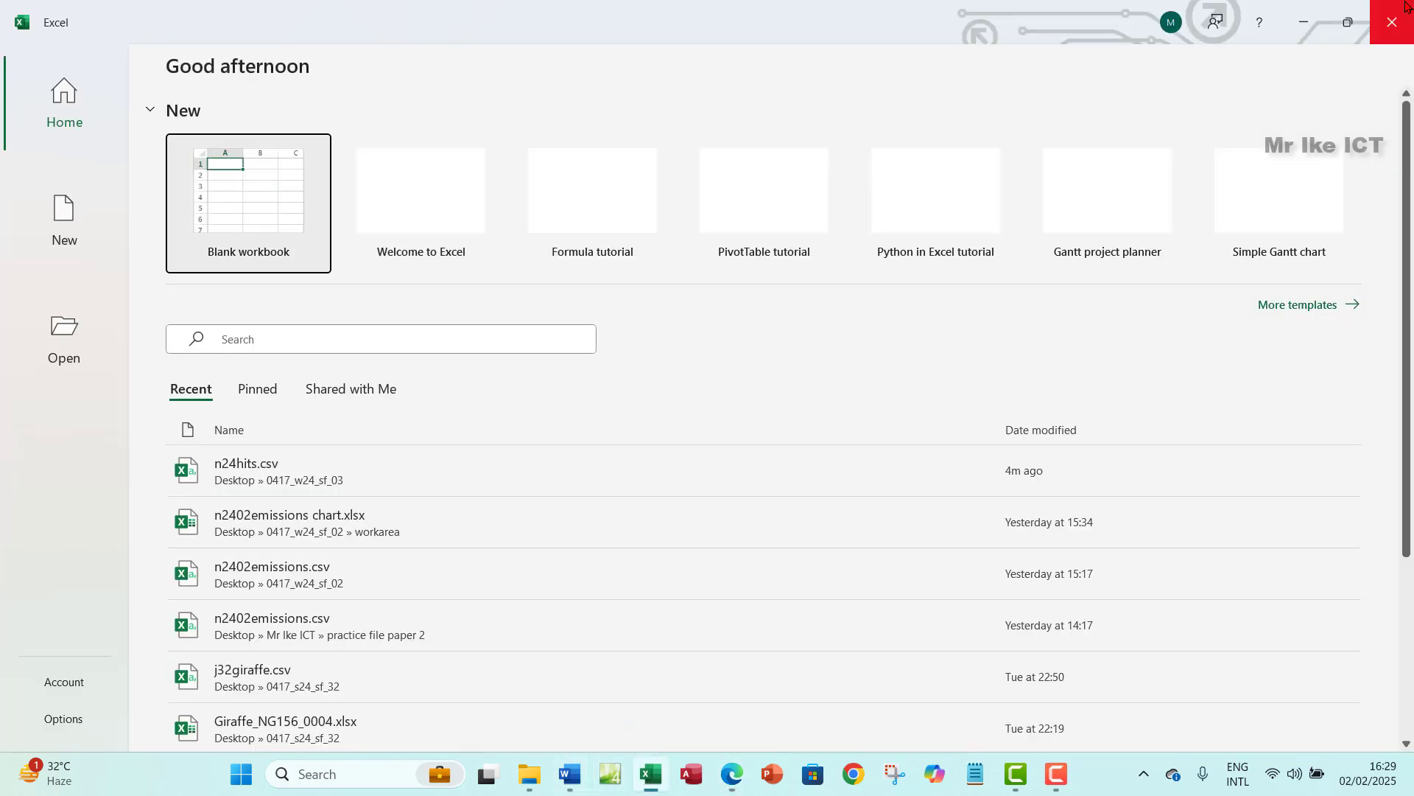
click(1393, 22)
click(527, 774)
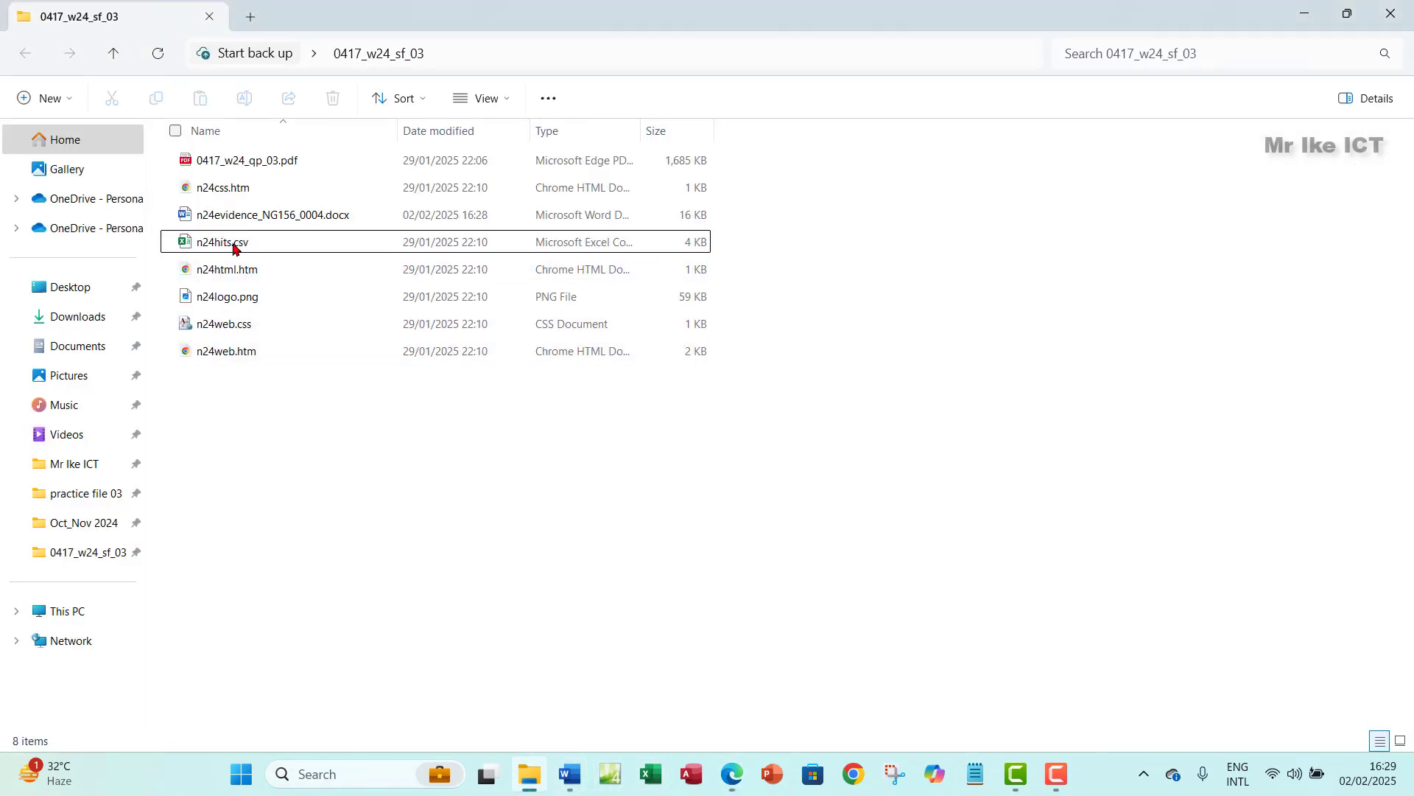
click(273, 241)
key(Return)
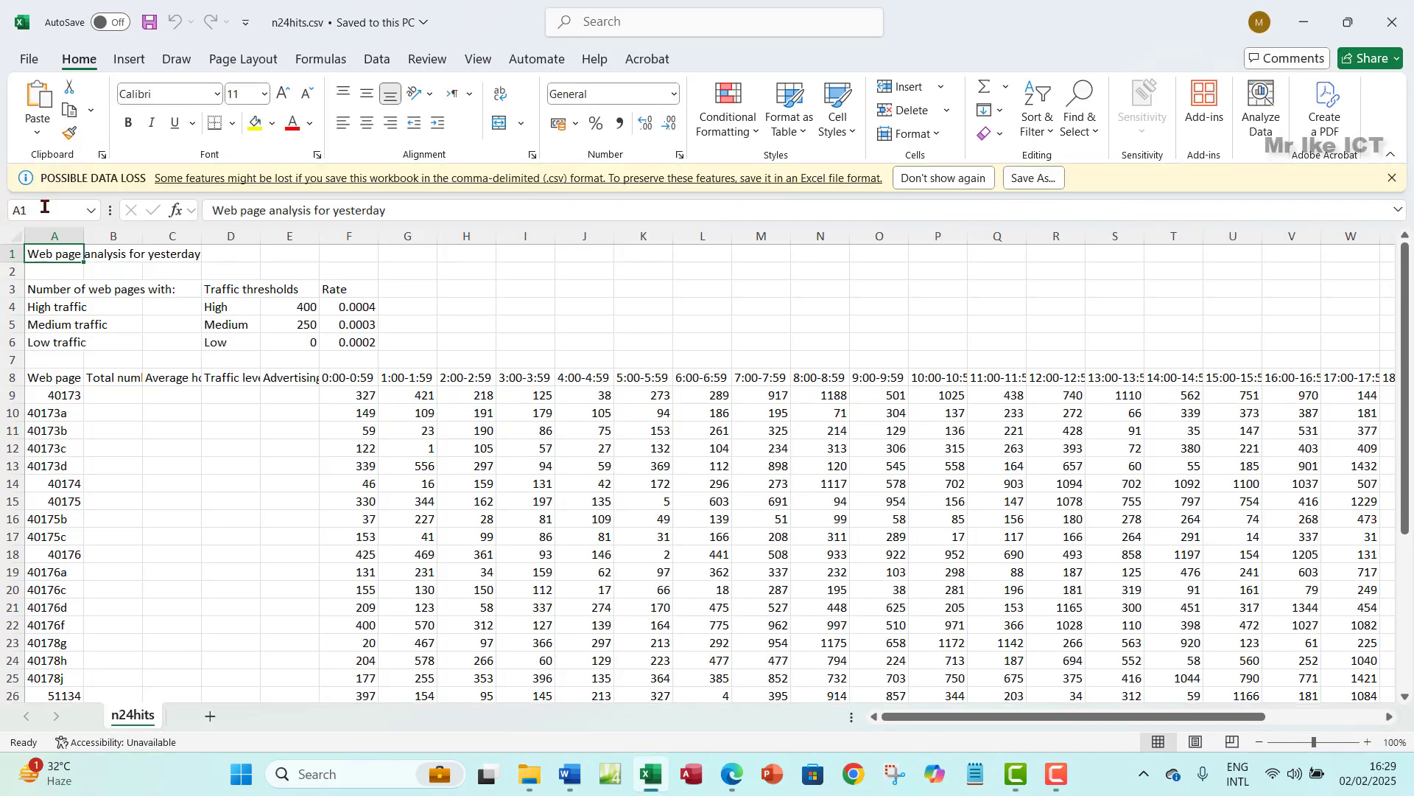
- Auto-fit all worksheet columns and select the web page data rows 9 to 38
click(12, 237)
double_click(83, 236)
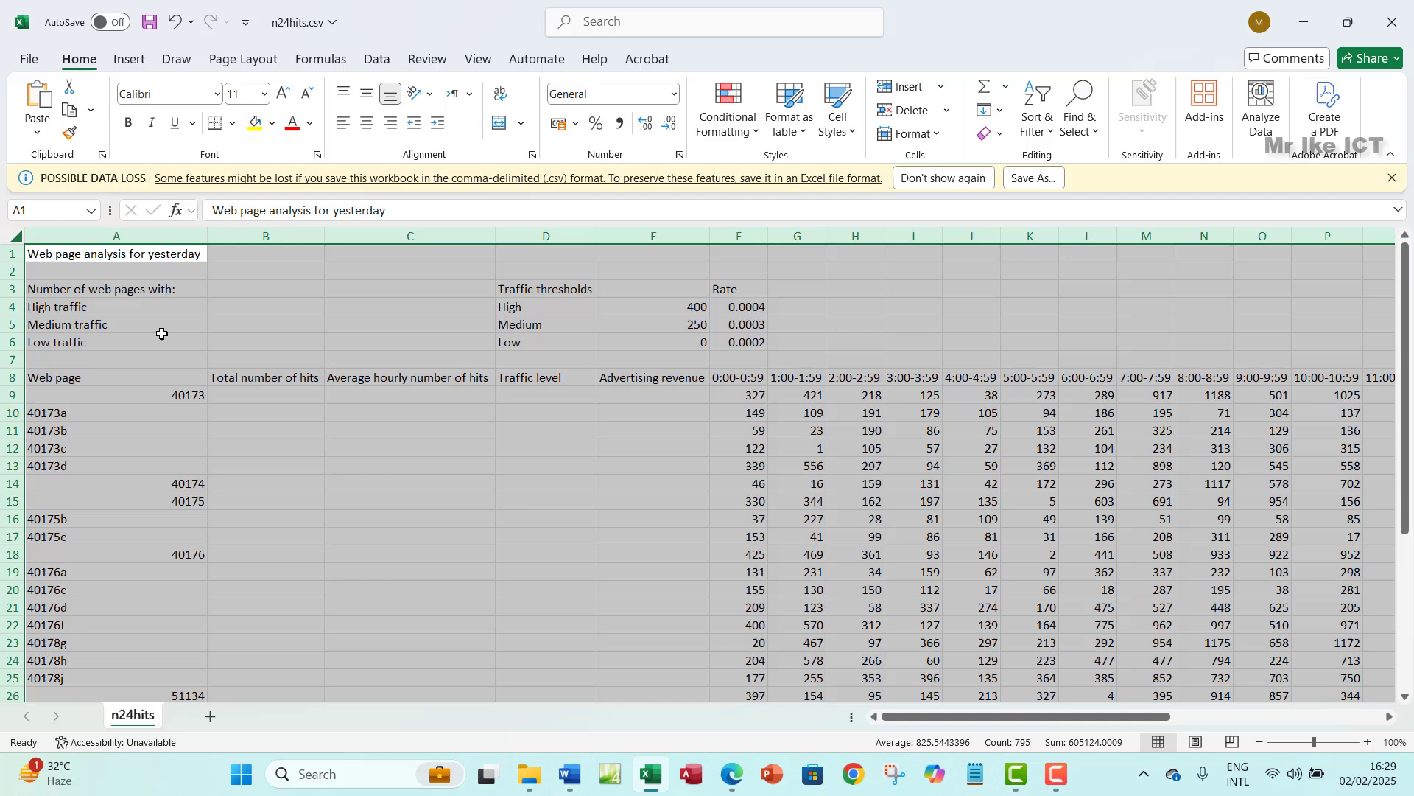
click(523, 414)
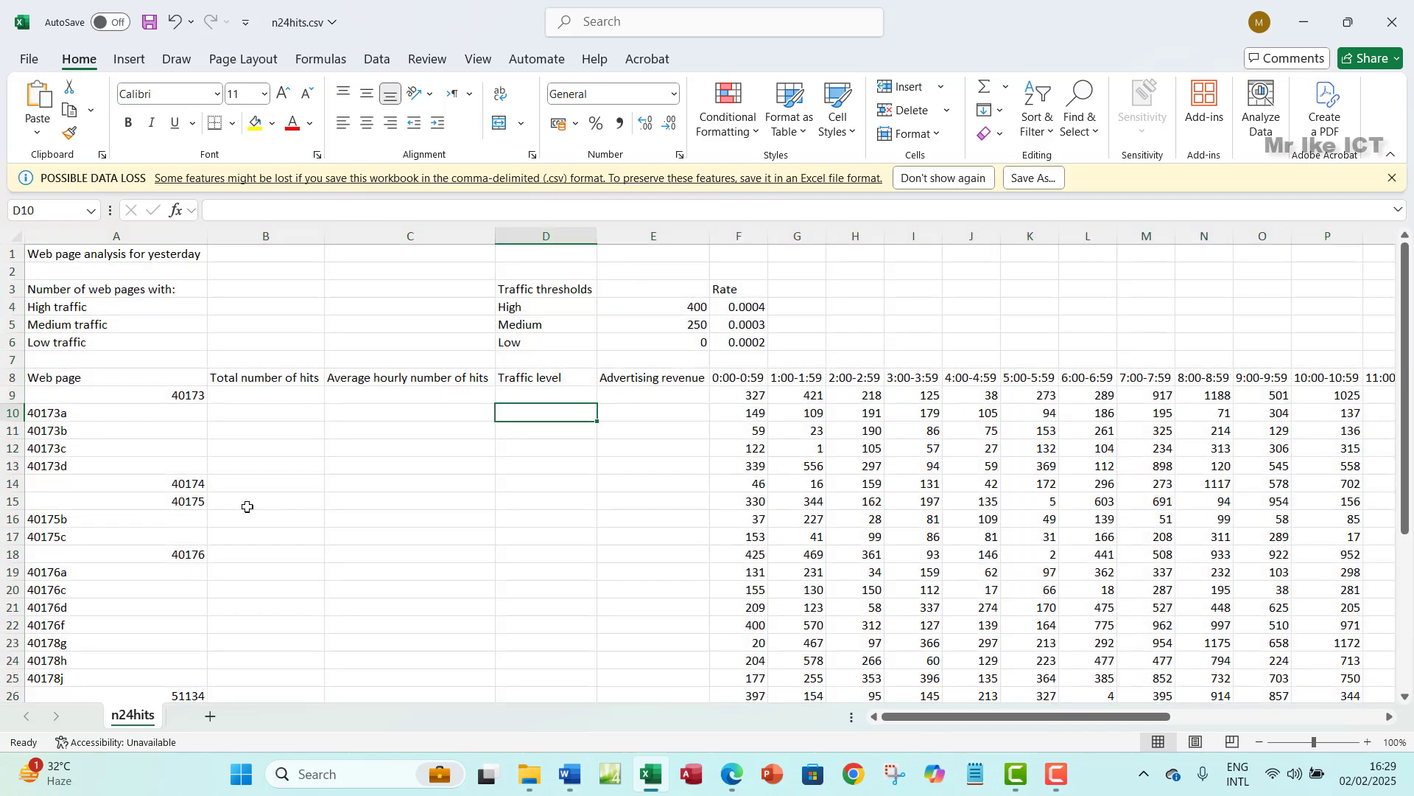
click(3, 395)
drag(4, 395, 4, 789)
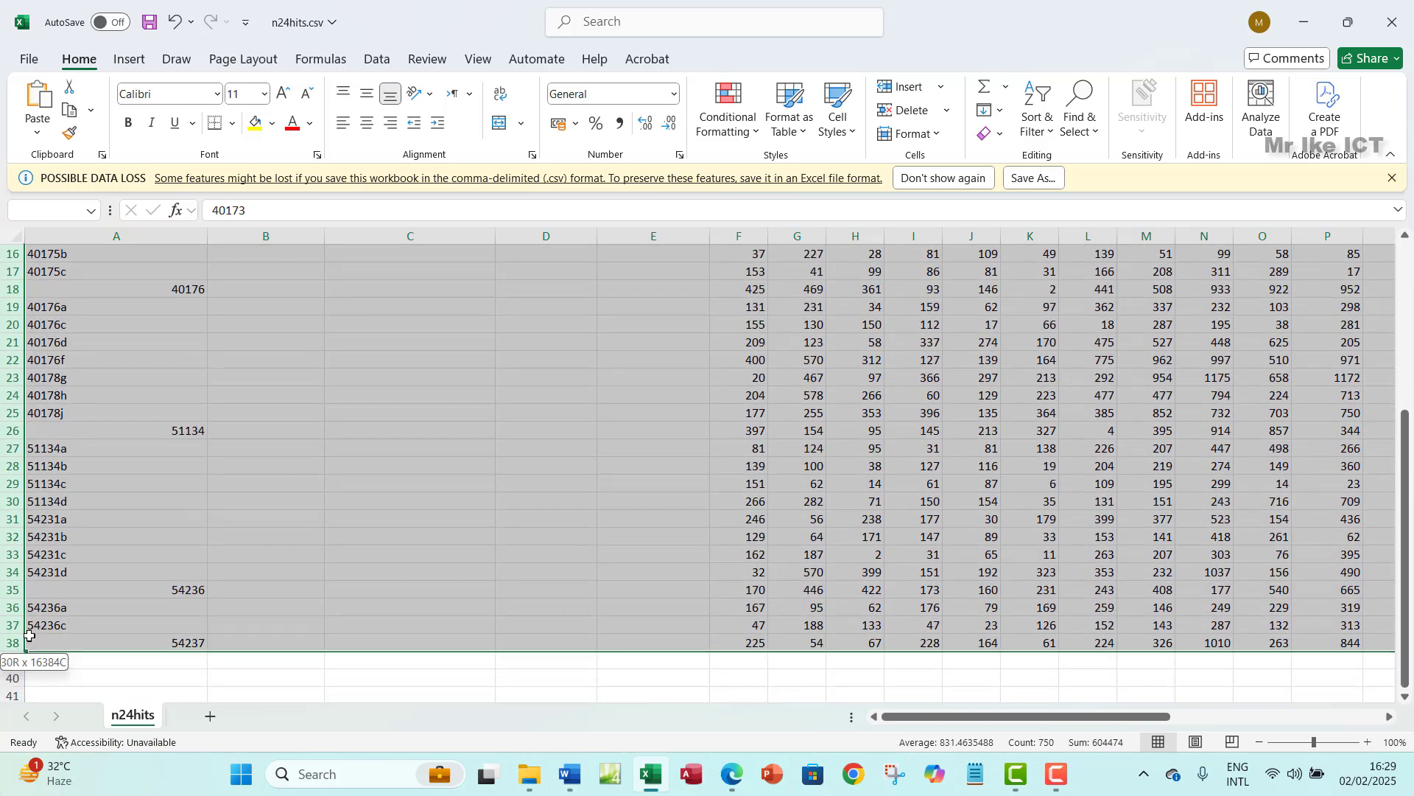
scroll(711, 515, up, 5)
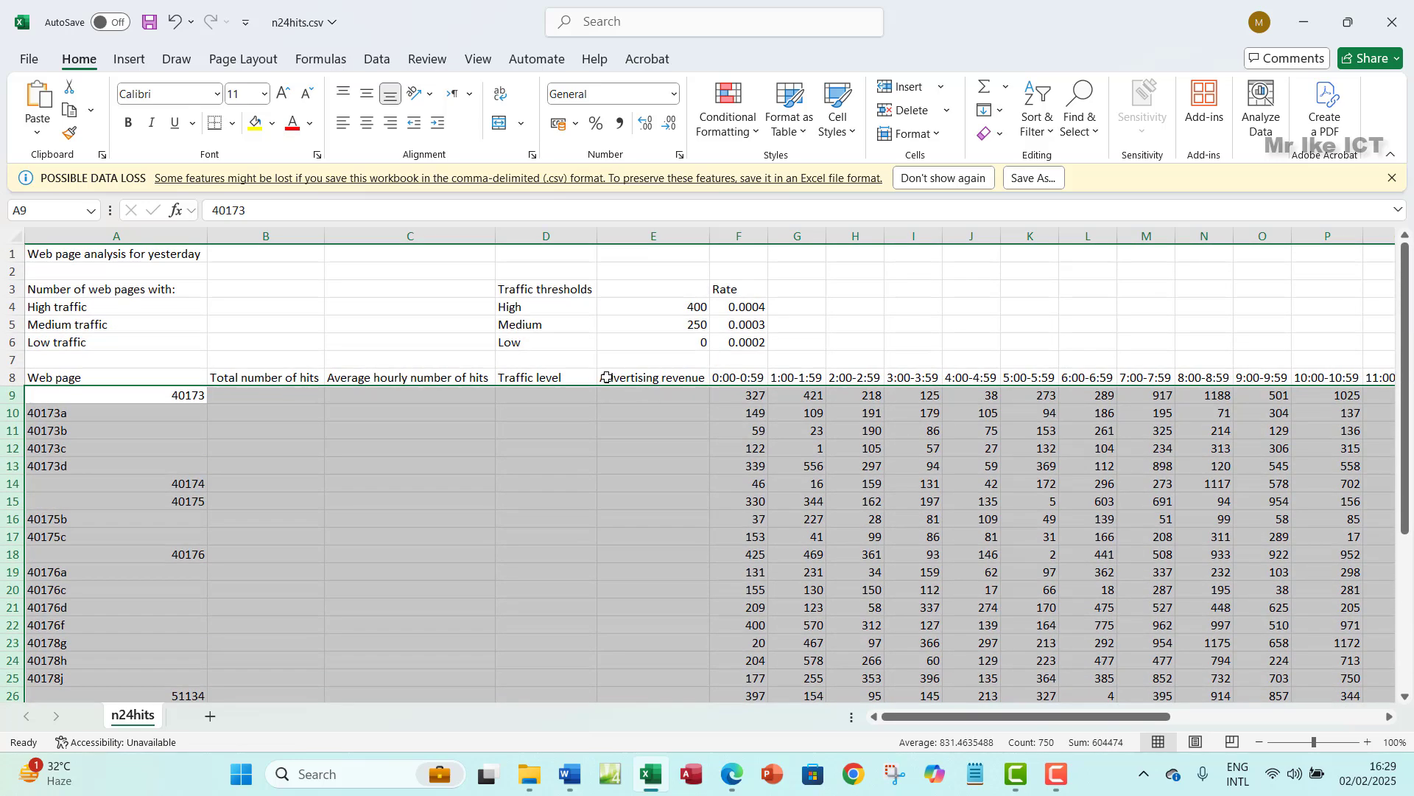
- Check the row 8 hourly headings from F8 to 23:00-23:59 and dismiss the data-loss warning
click(732, 374)
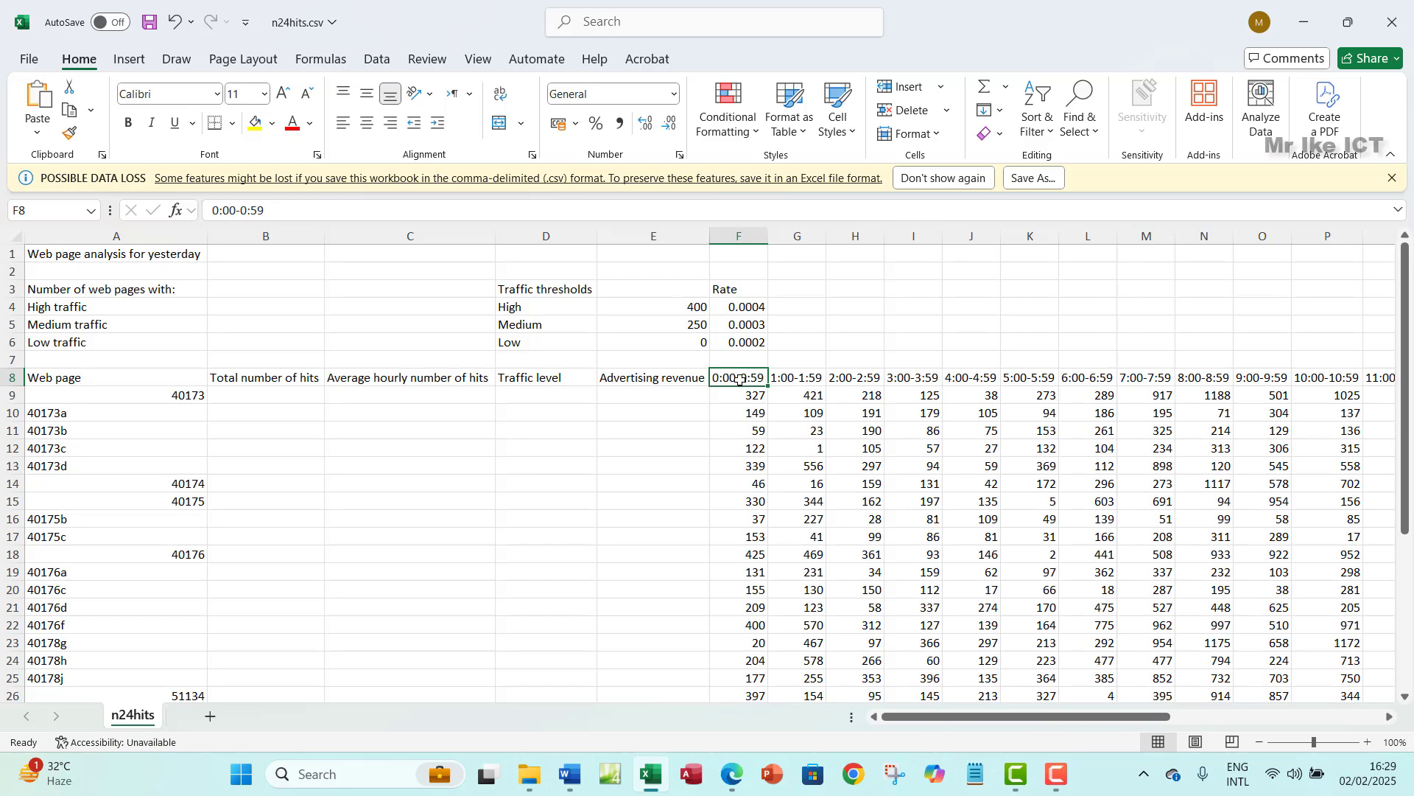
click(792, 379)
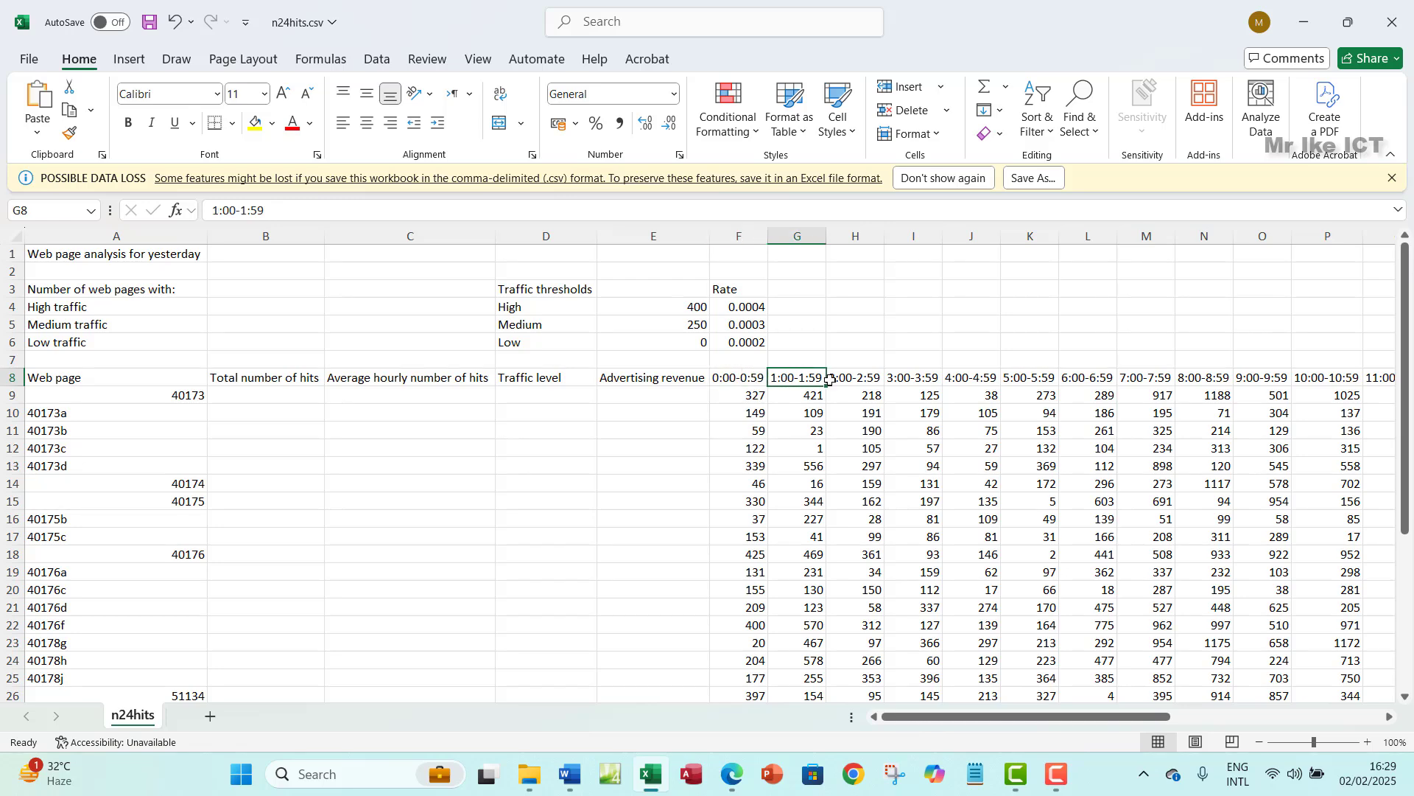
click(856, 378)
click(902, 379)
click(958, 379)
click(1035, 380)
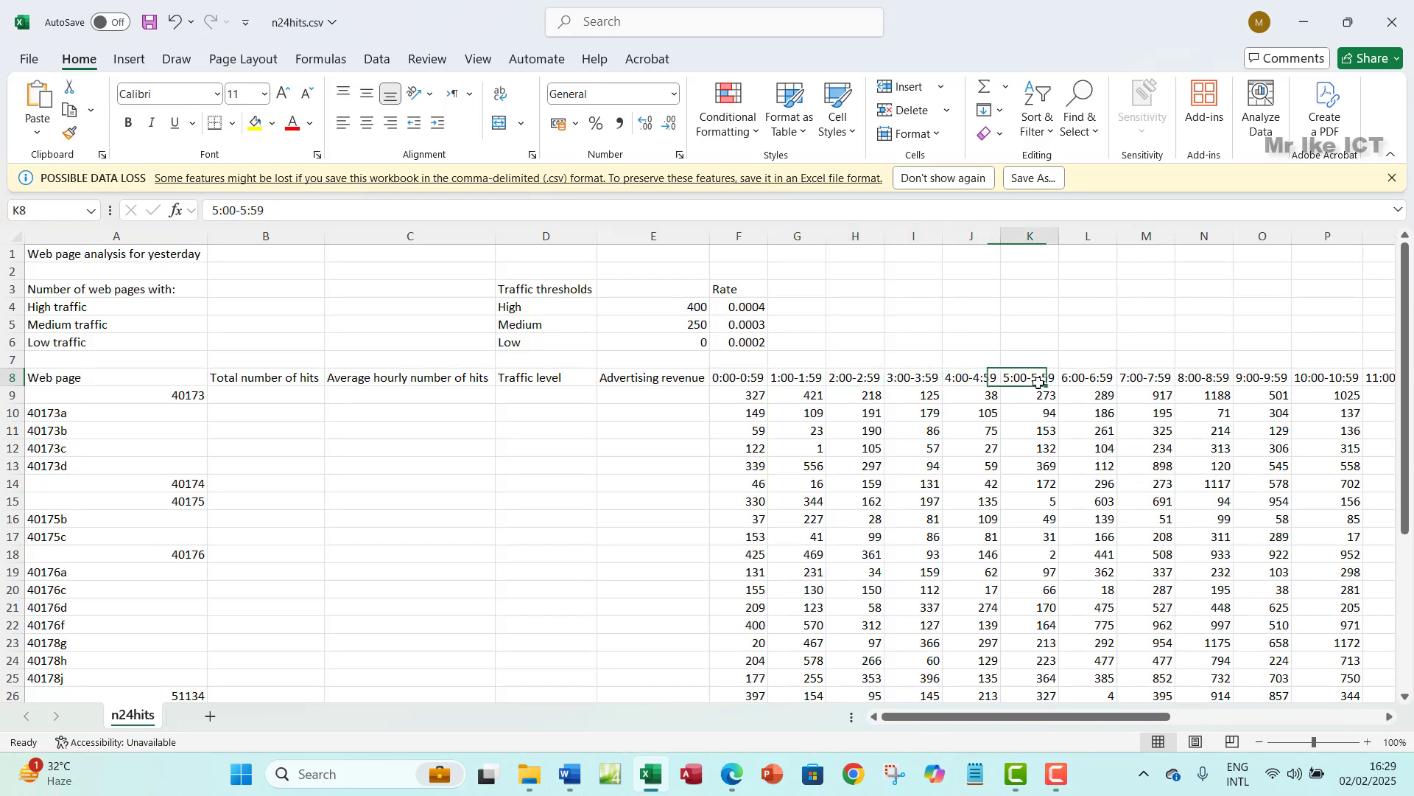
click(1087, 381)
click(1138, 385)
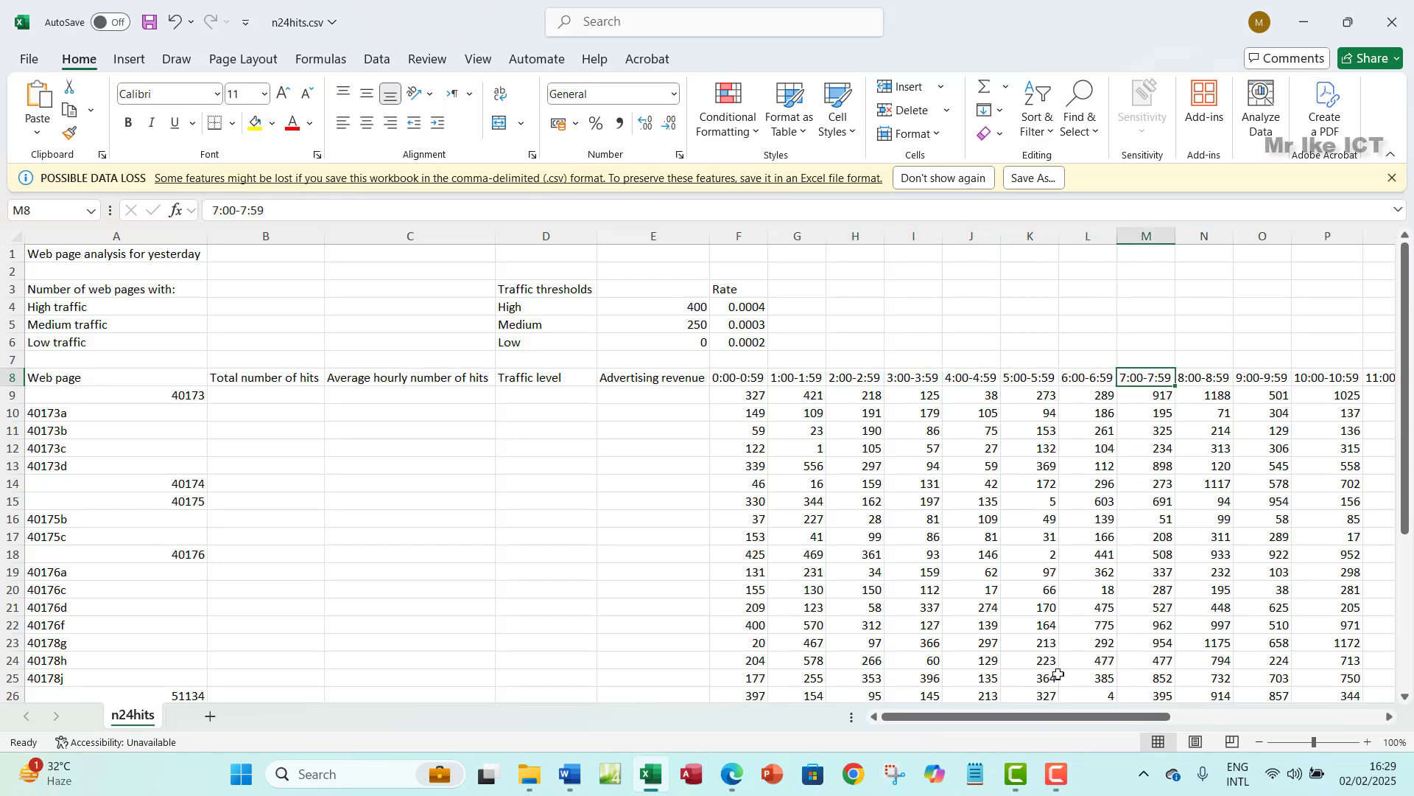
drag(1028, 716, 1240, 716)
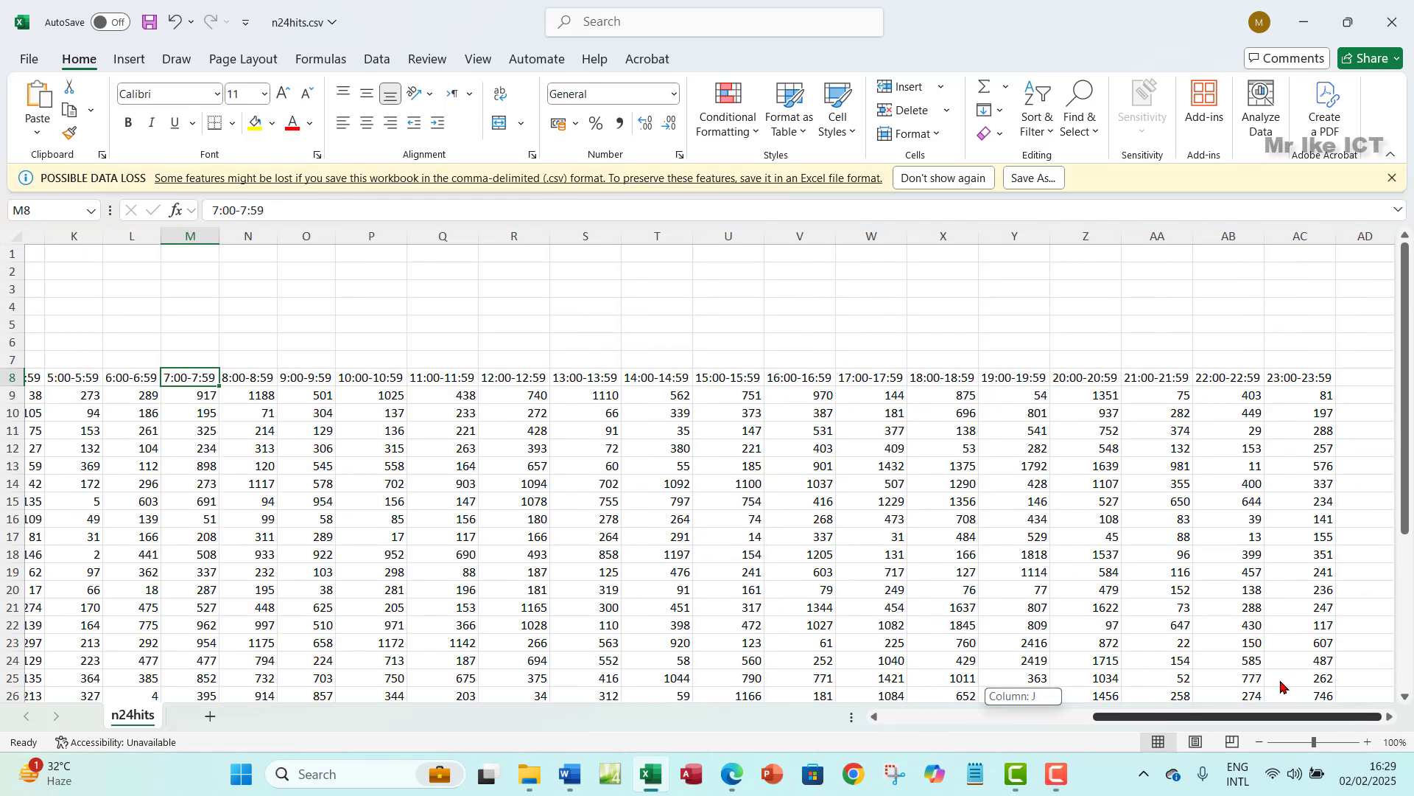
click(1299, 380)
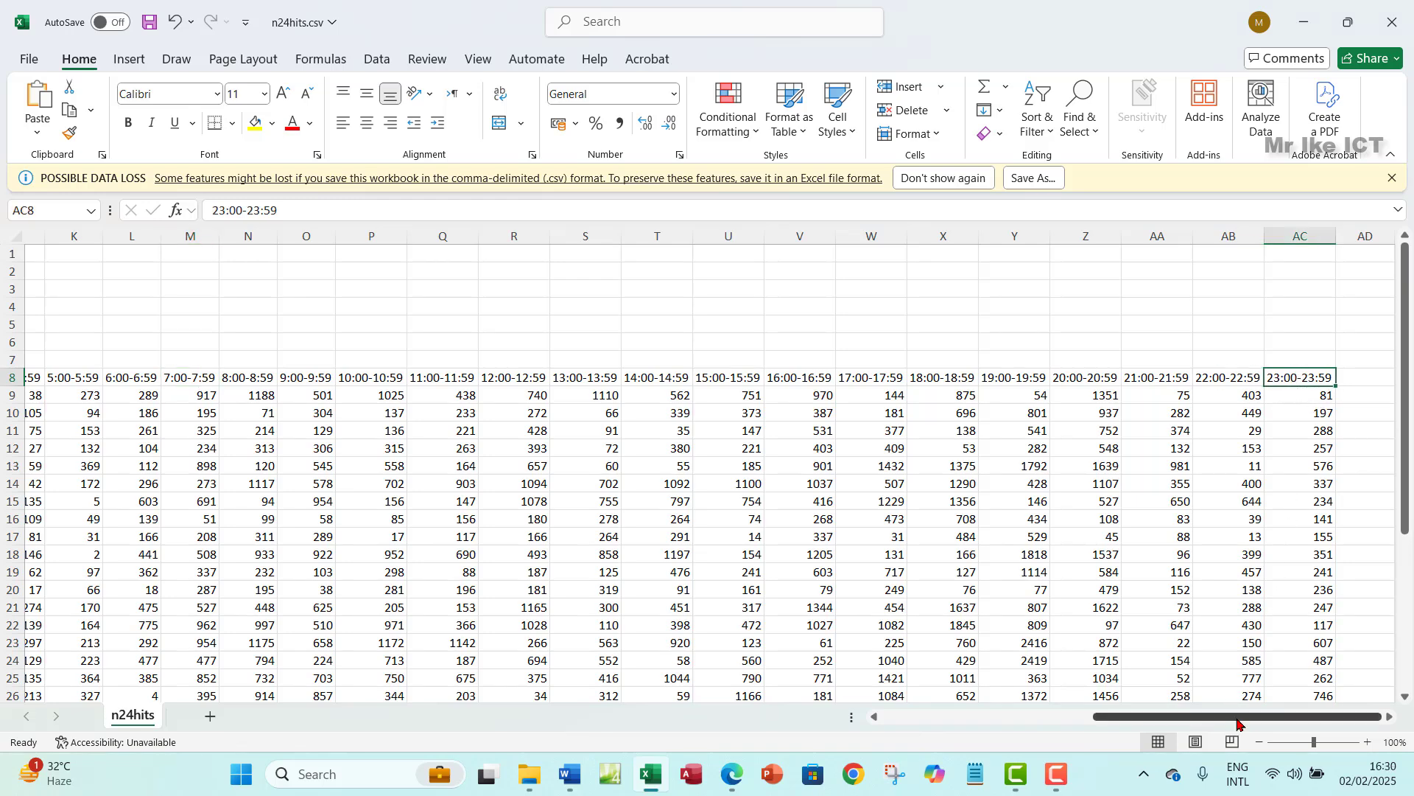
drag(1239, 722, 810, 700)
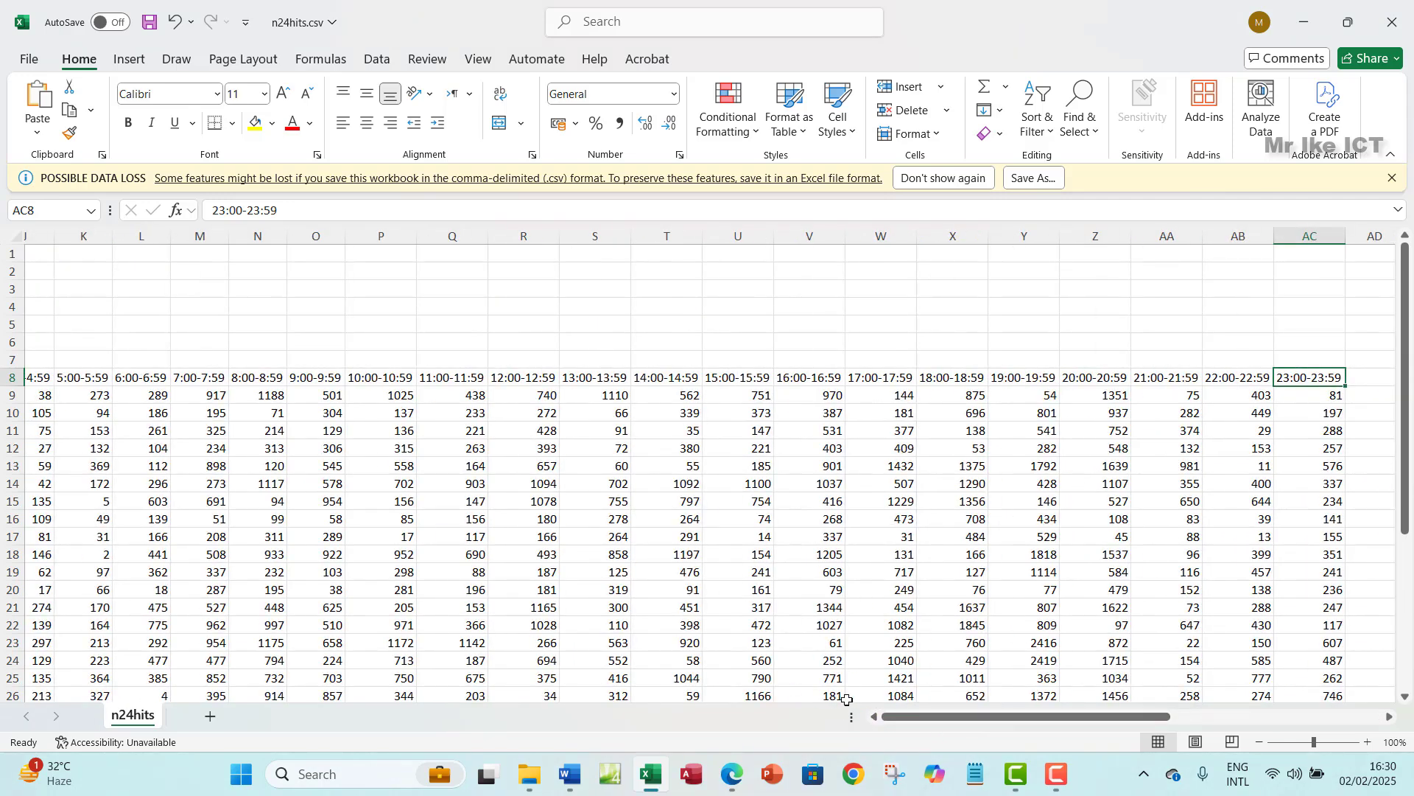
click(1393, 179)
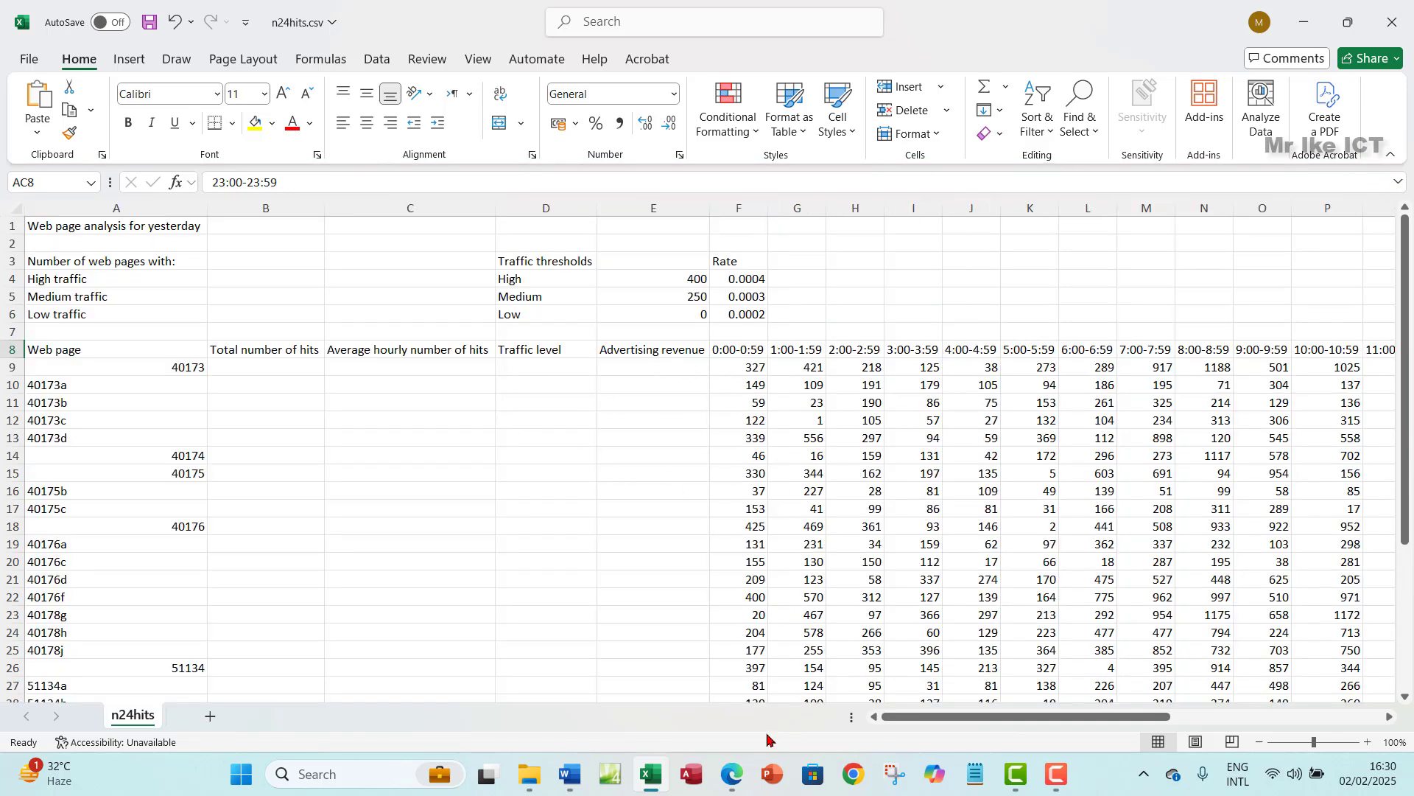
- Check the Total hits, Average hourly hits and Advertising revenue headings in B8, C8 and E8
click(732, 773)
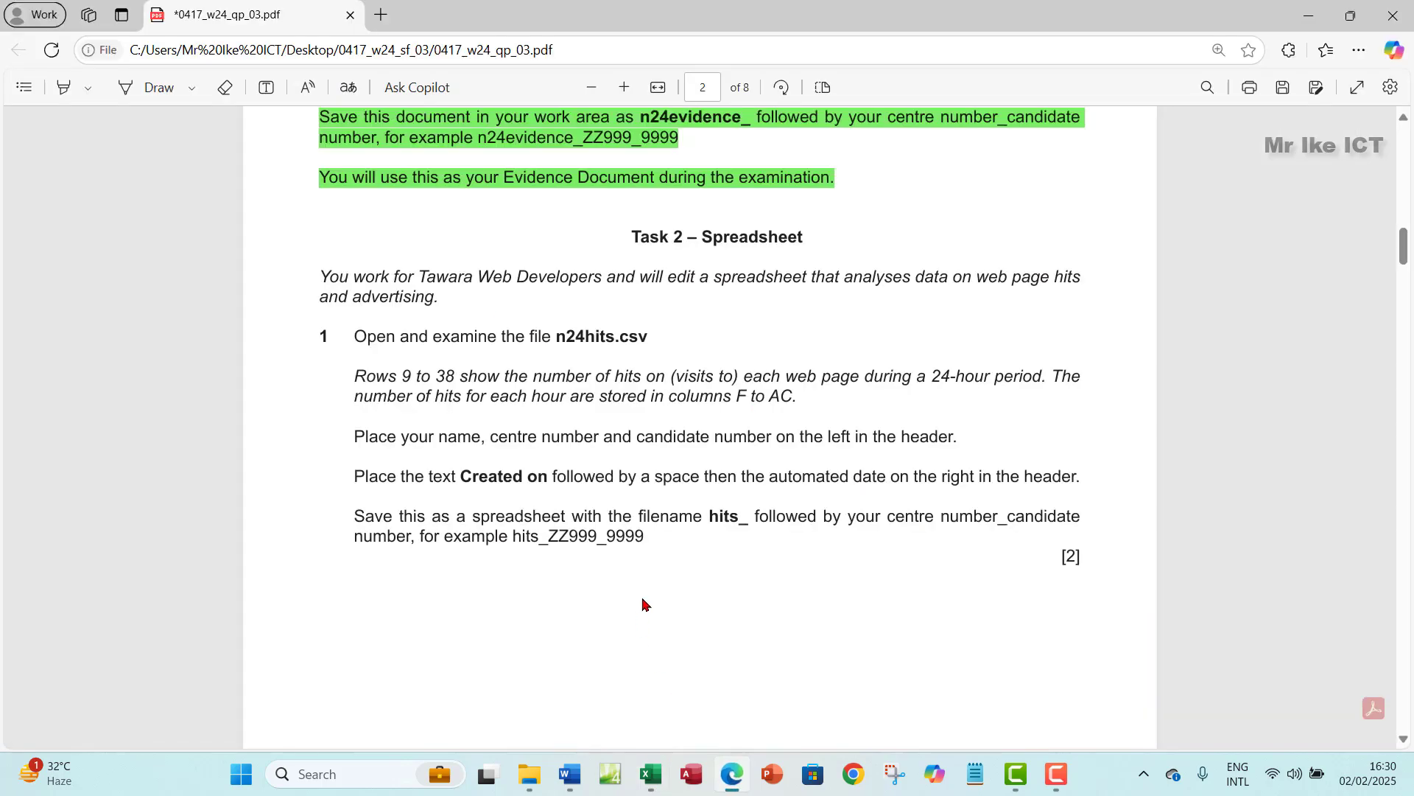
click(732, 773)
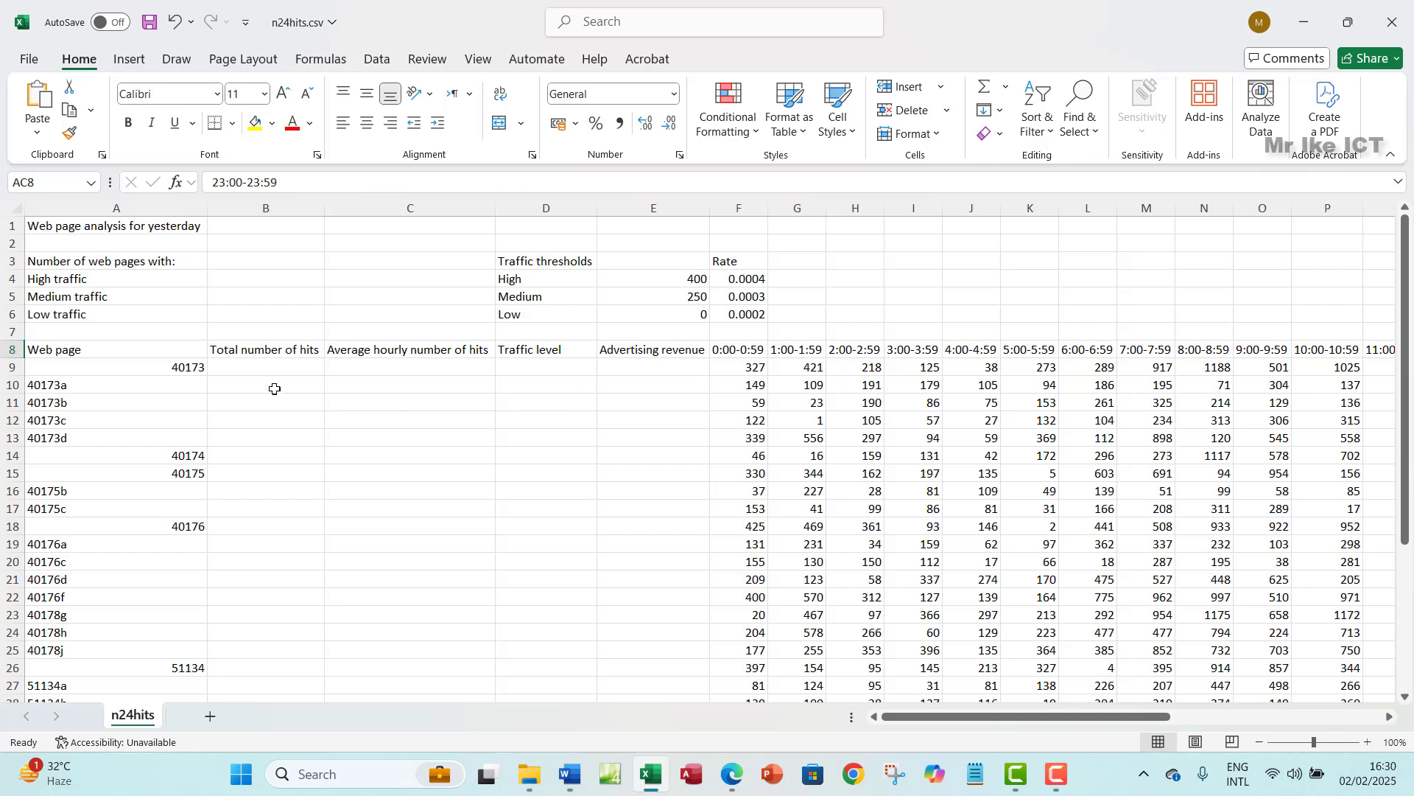
click(269, 352)
click(388, 361)
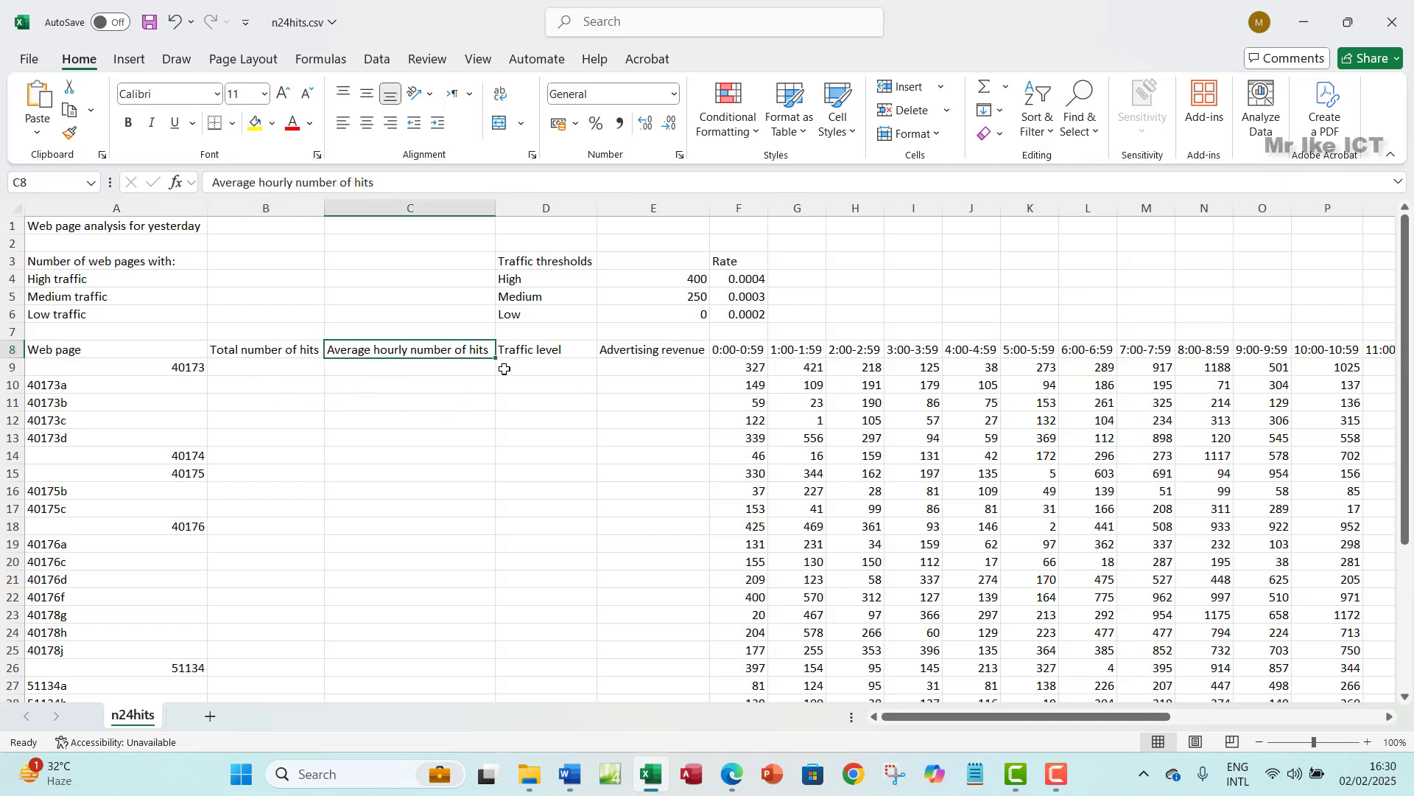
click(657, 355)
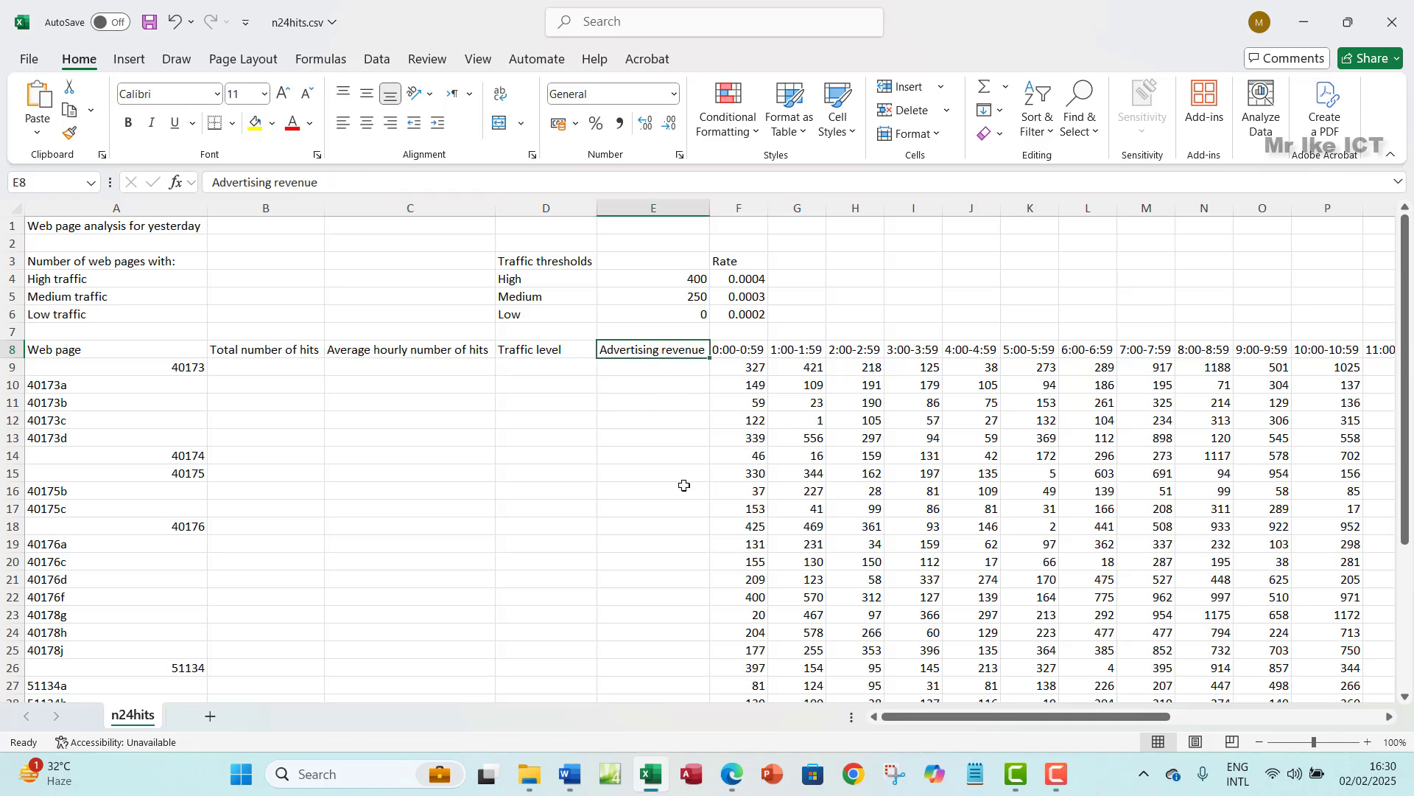
click(731, 773)
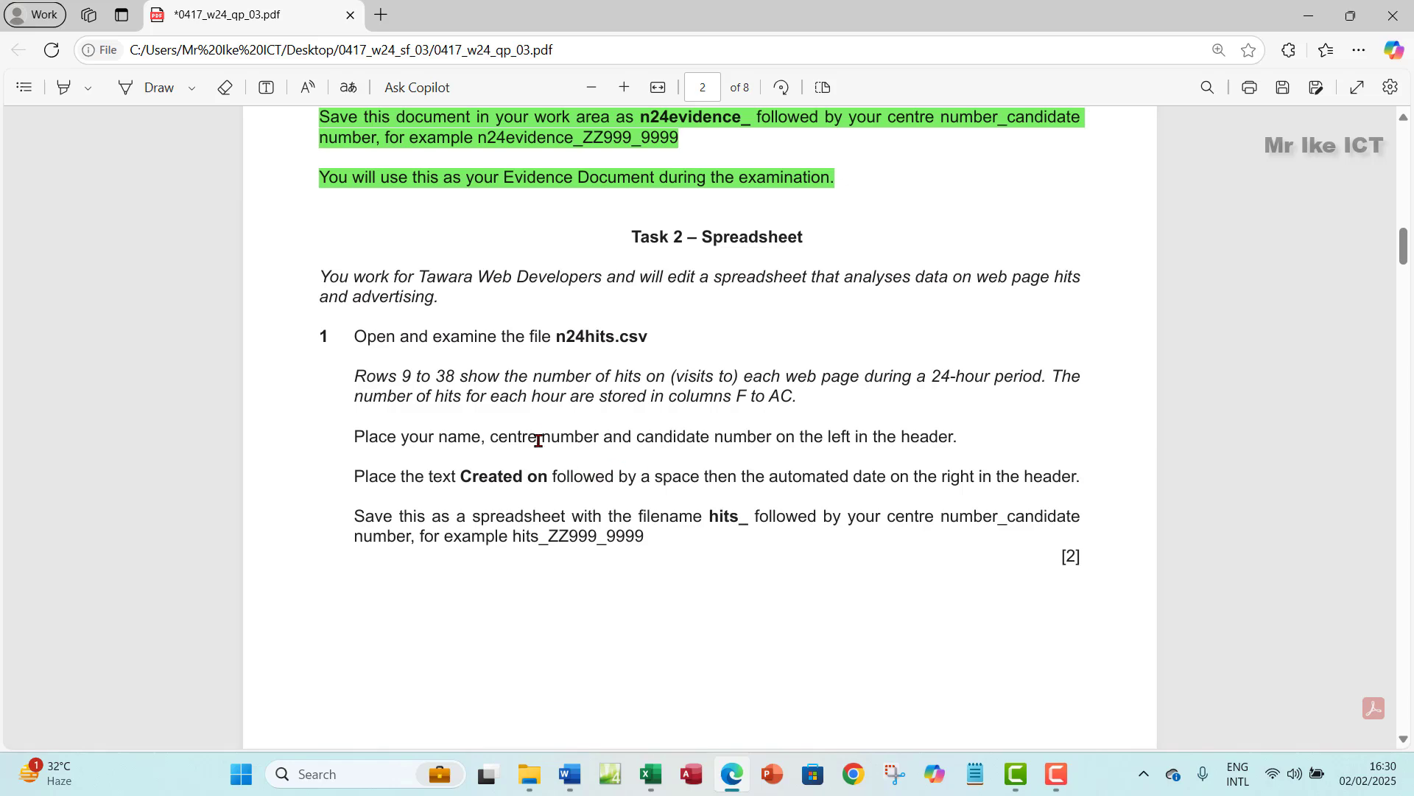
- Switch the n24hits sheet to Page Layout view and turn off WiFi
click(649, 777)
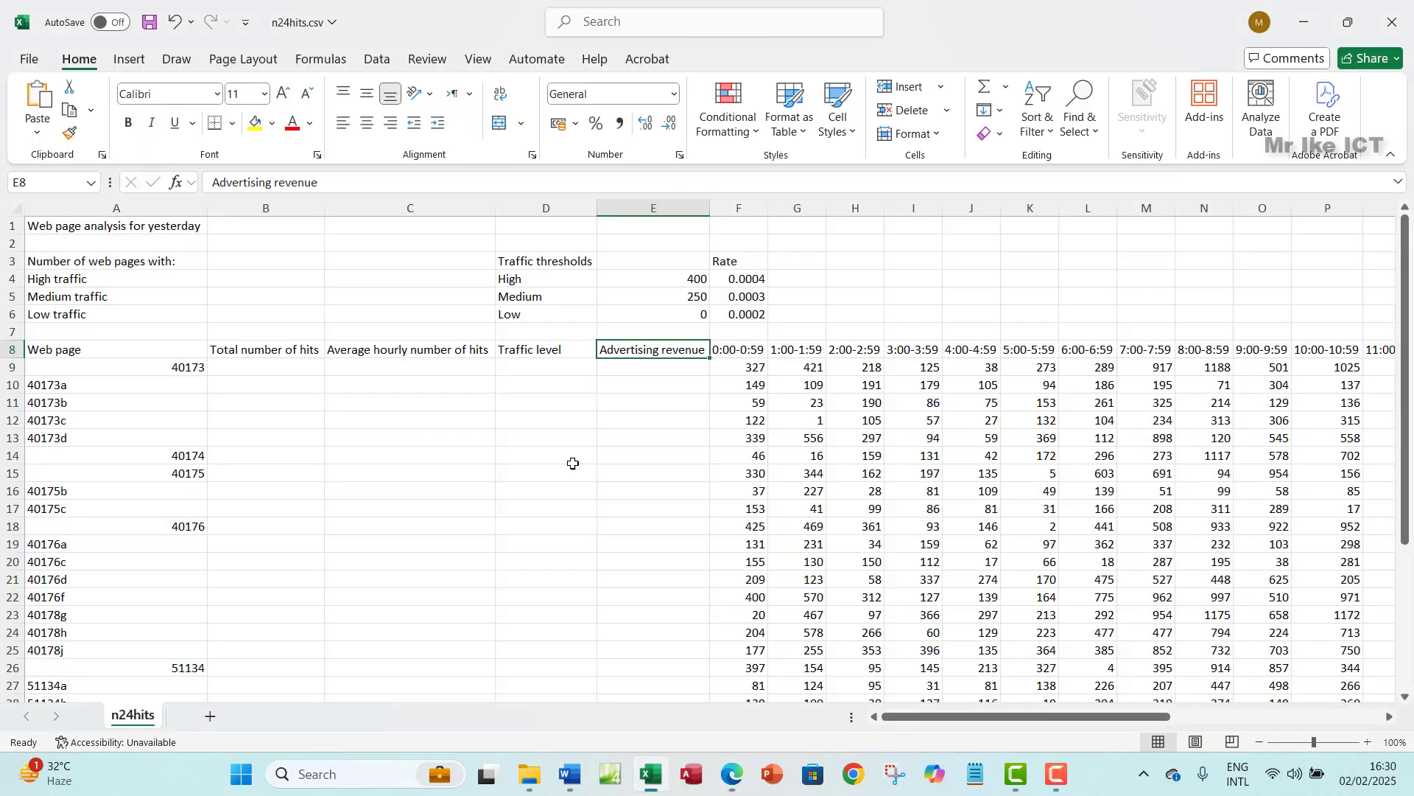
click(1193, 745)
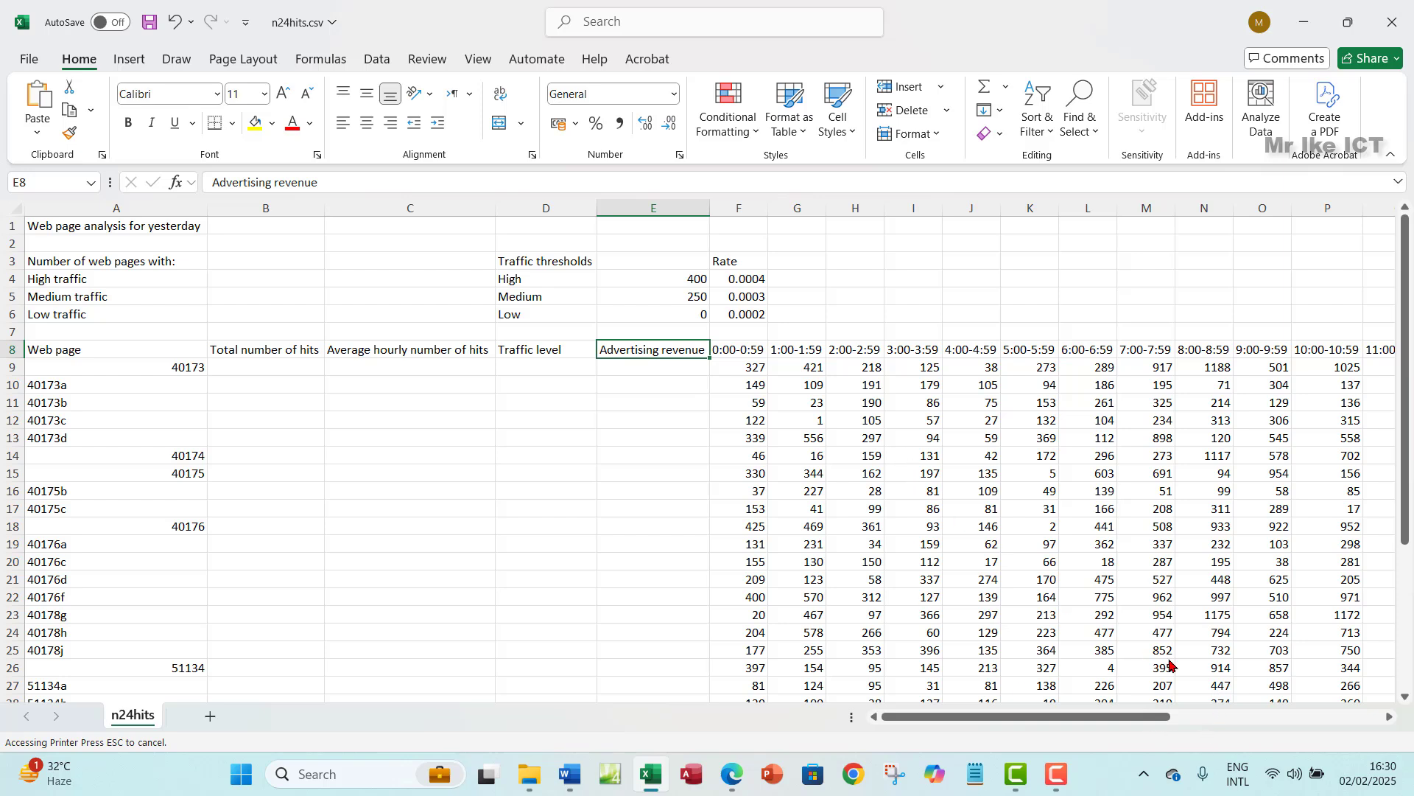
click(1272, 776)
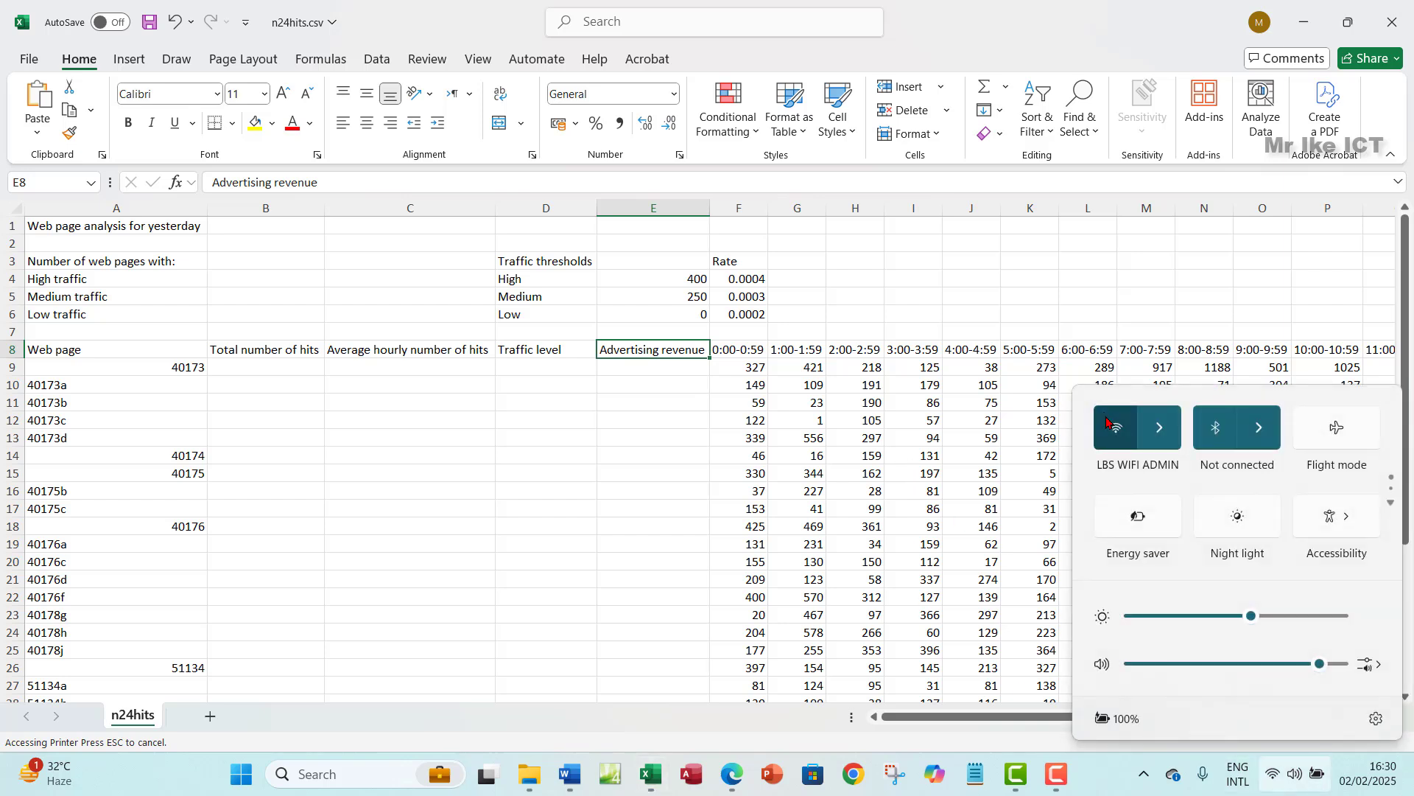
click(1107, 420)
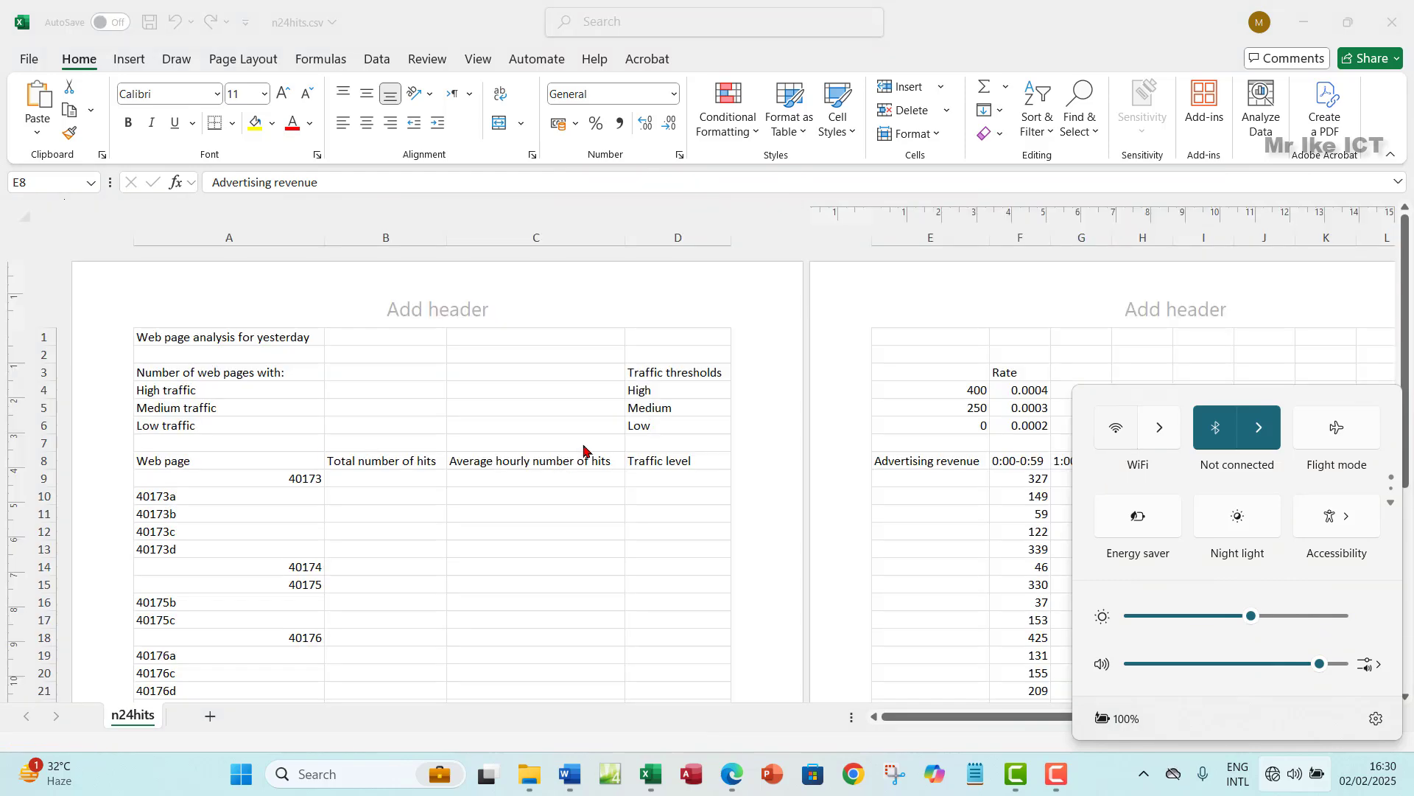
- Enter the candidate's name, centre and candidate numbers in the left header section
click(241, 311)
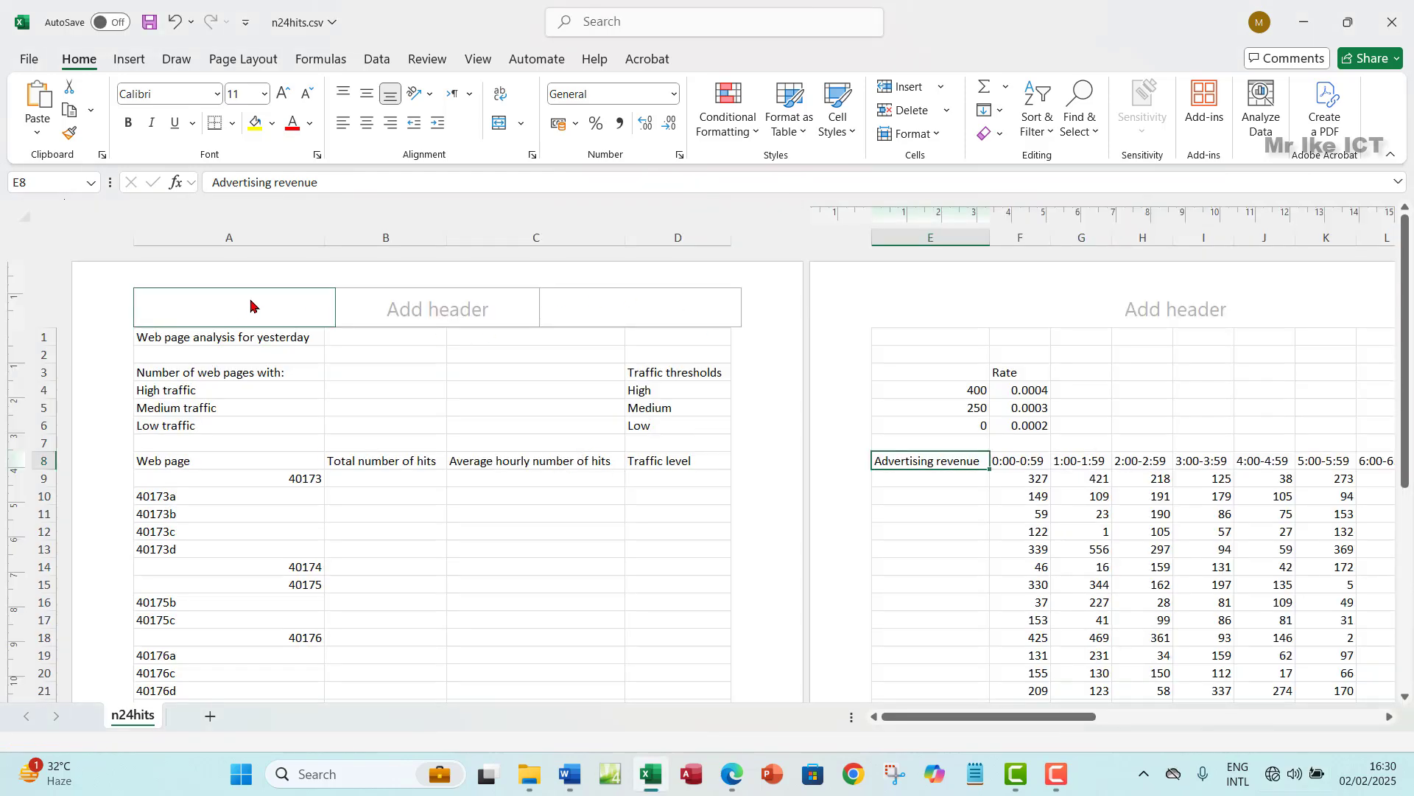
click(243, 309)
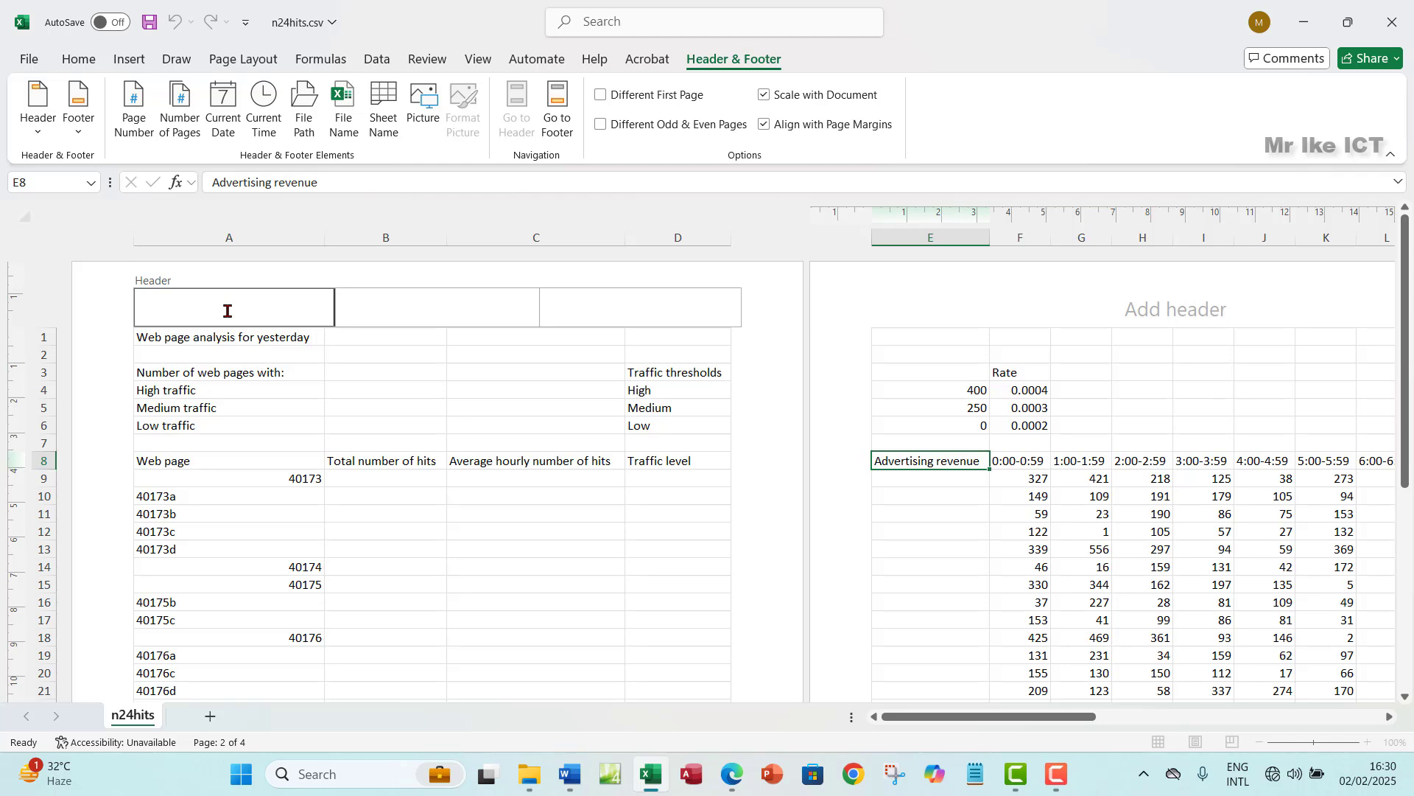
click(731, 775)
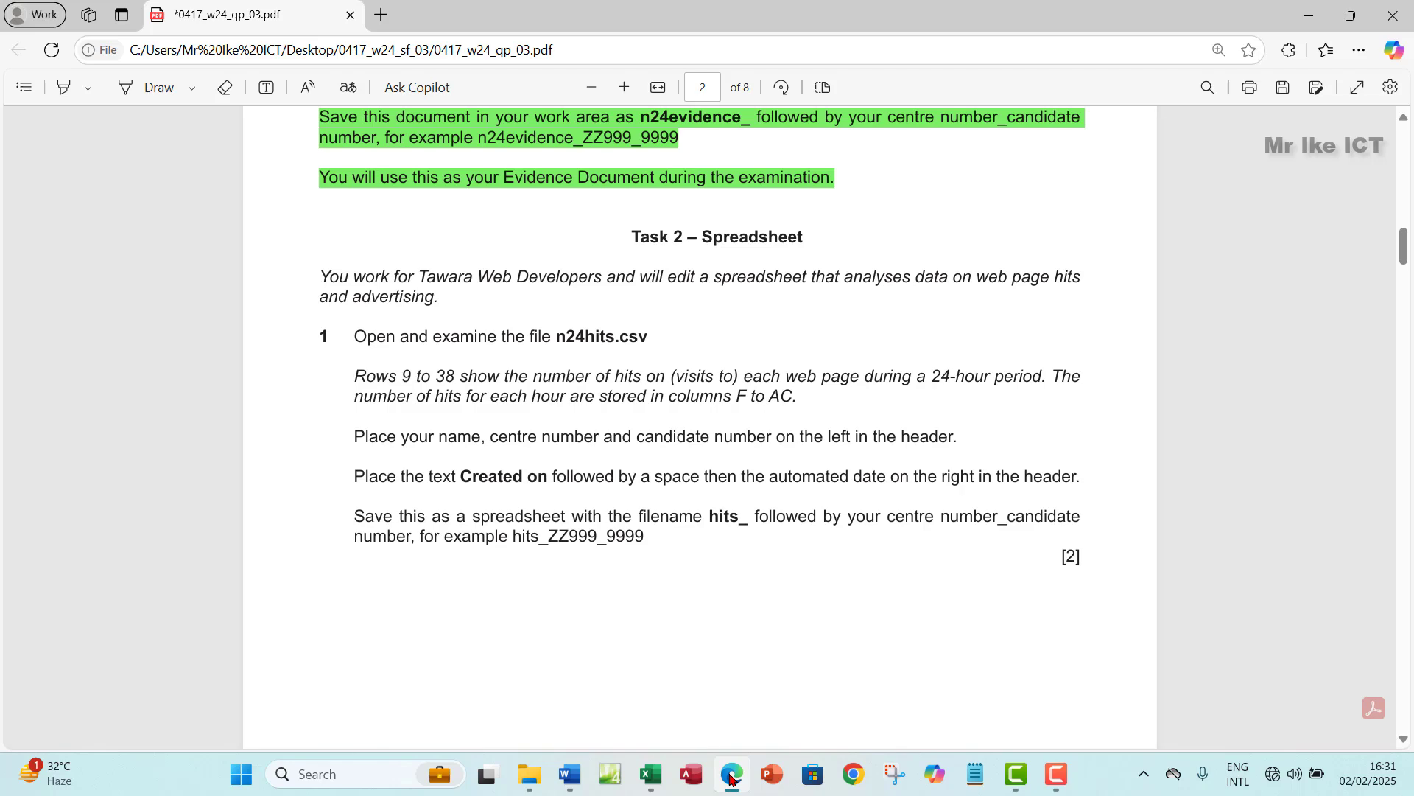
click(732, 775)
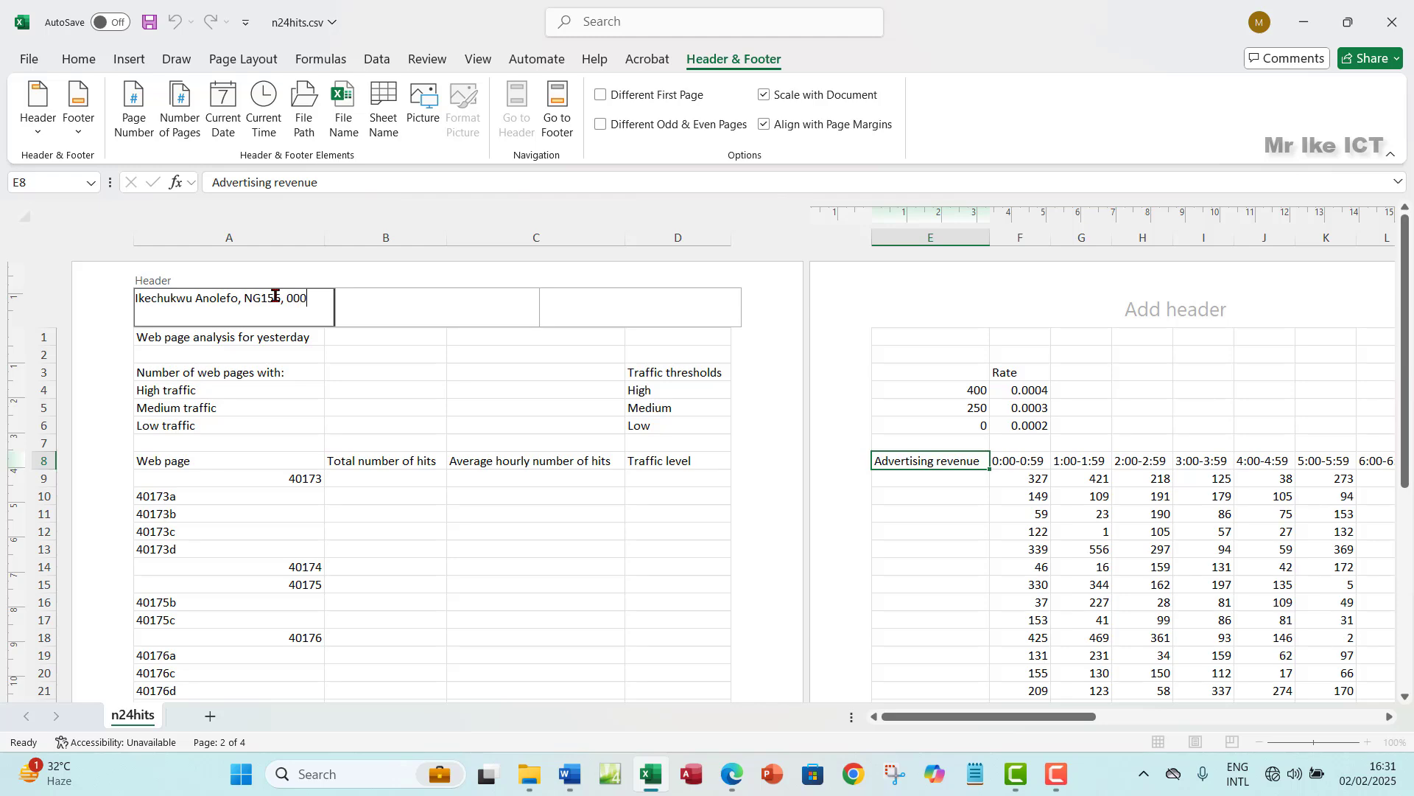
click(421, 325)
- Put 'Created on' followed by the automatic current date in the right header section
click(742, 767)
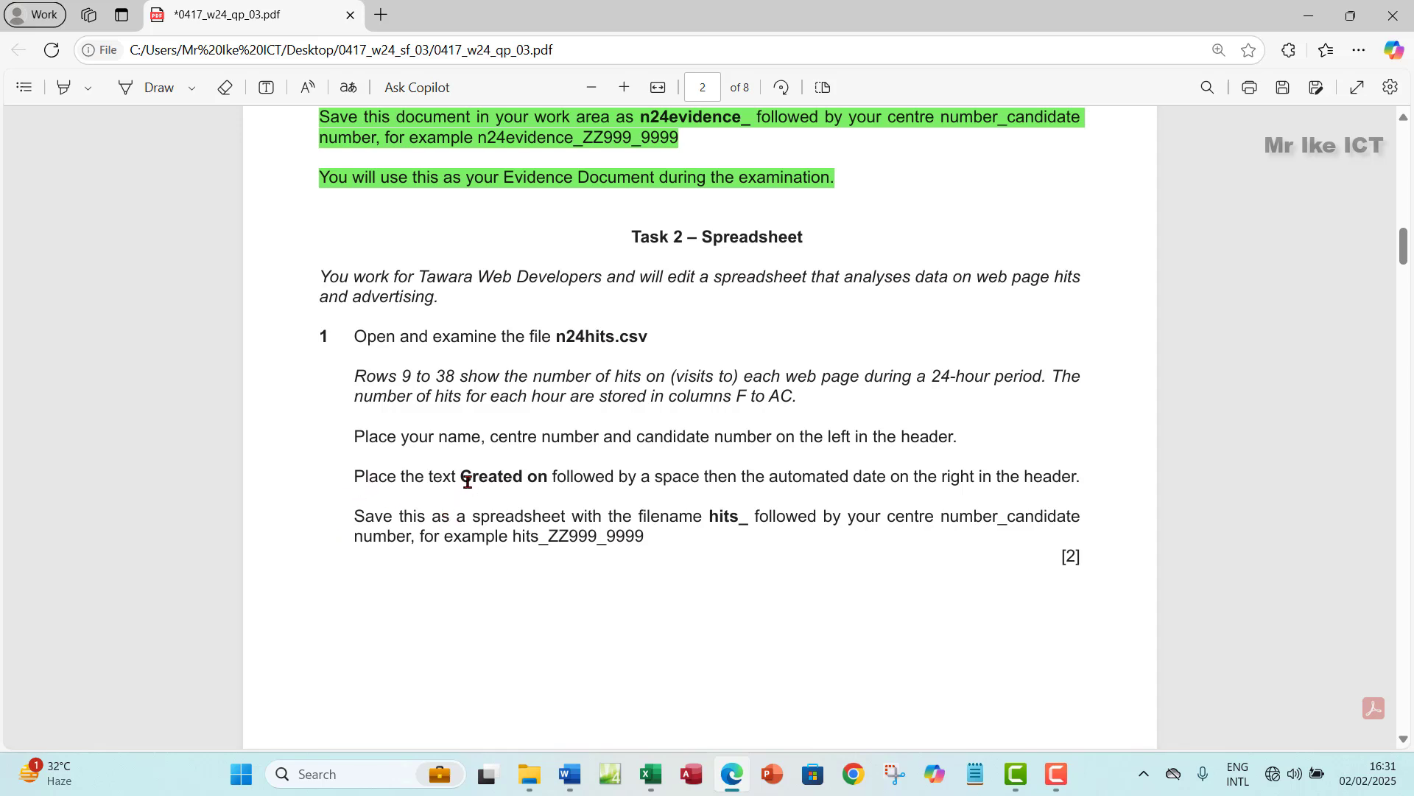
drag(460, 480, 539, 476)
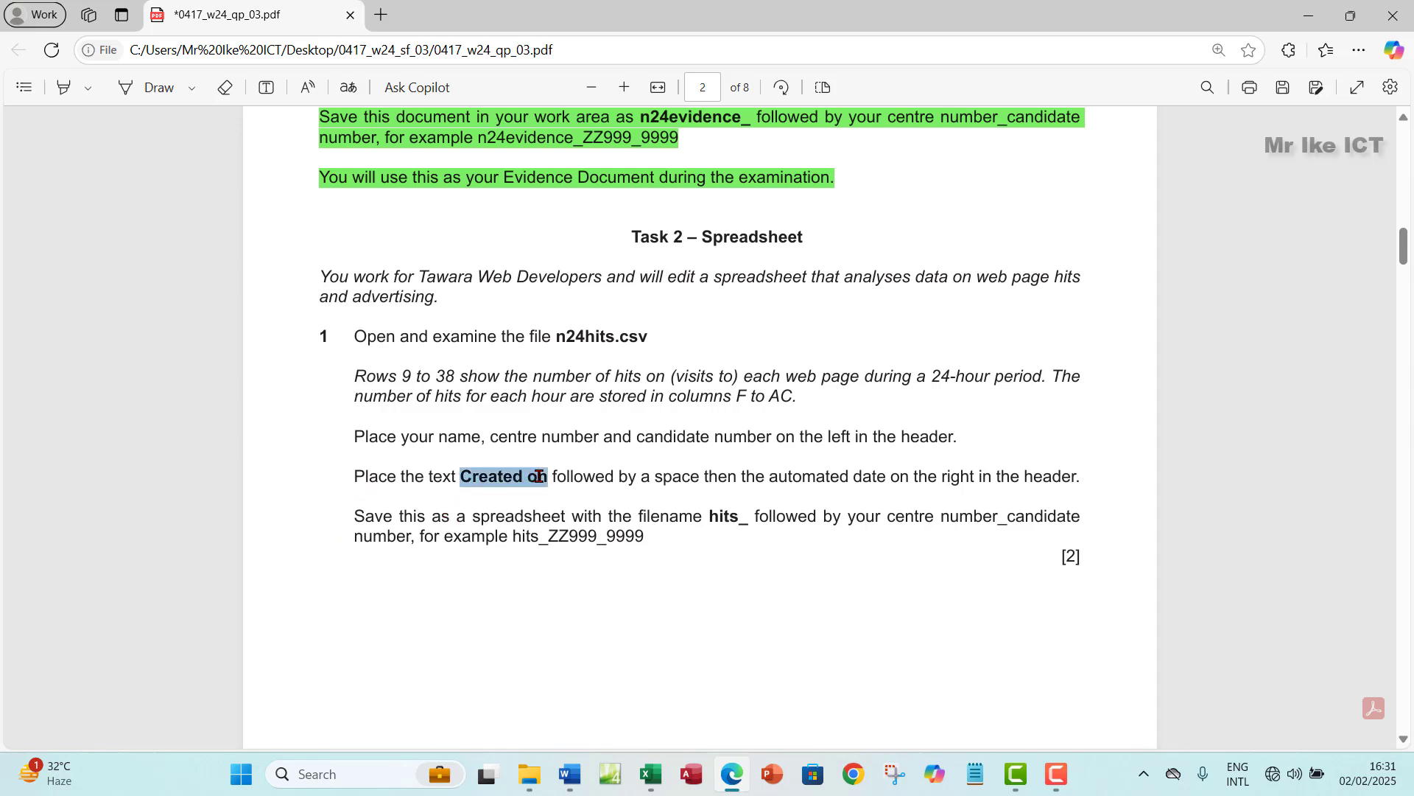
click(576, 325)
click(650, 773)
click(666, 302)
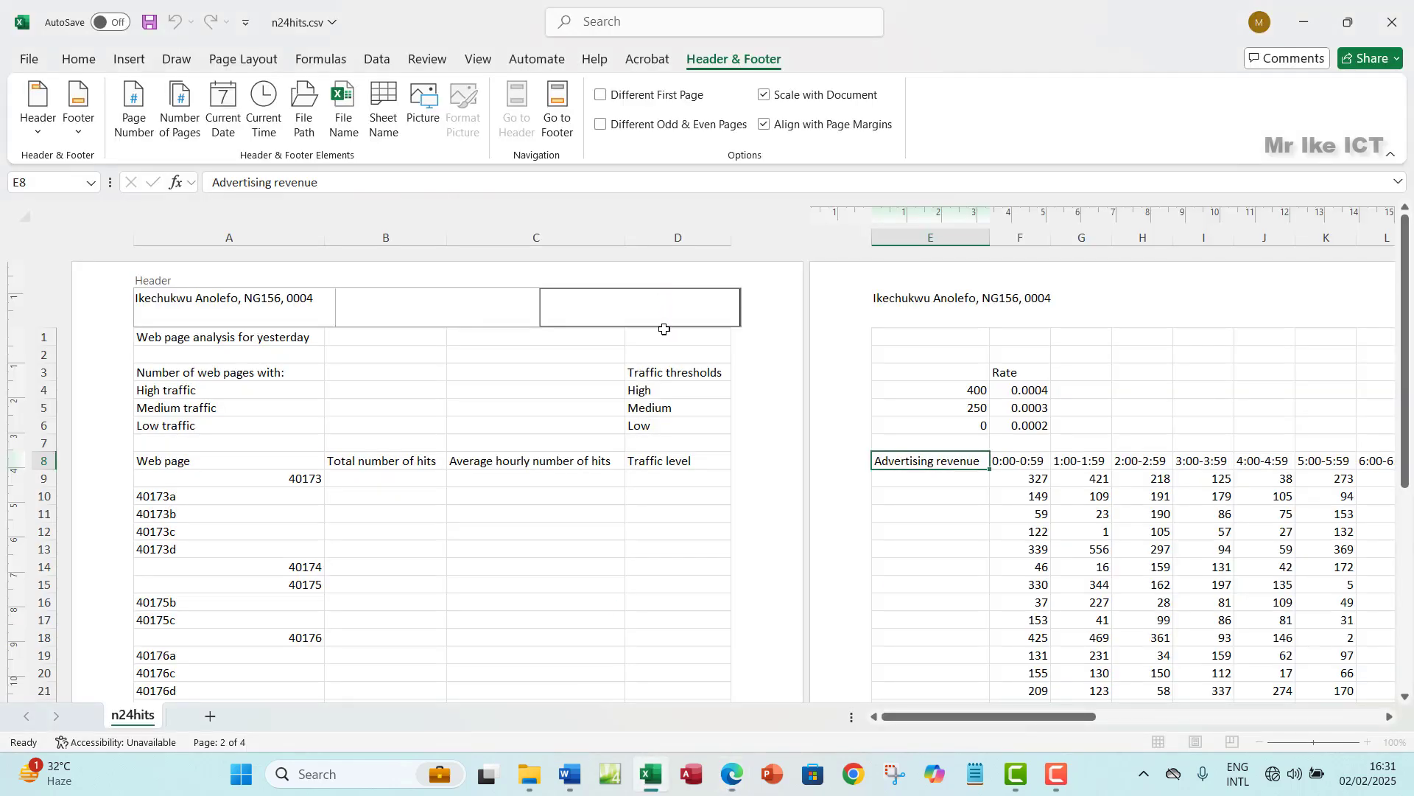
key(ctrl+v)
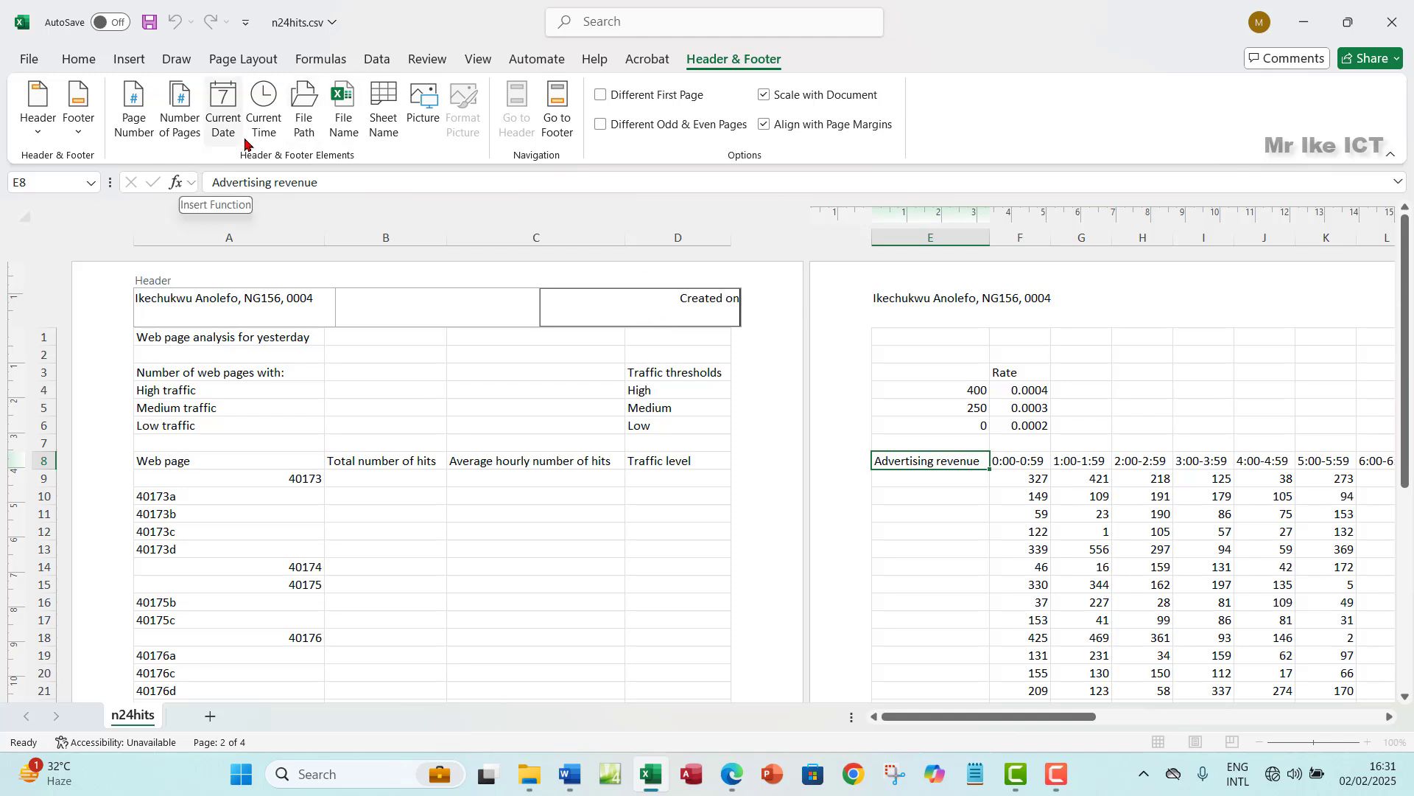
click(221, 138)
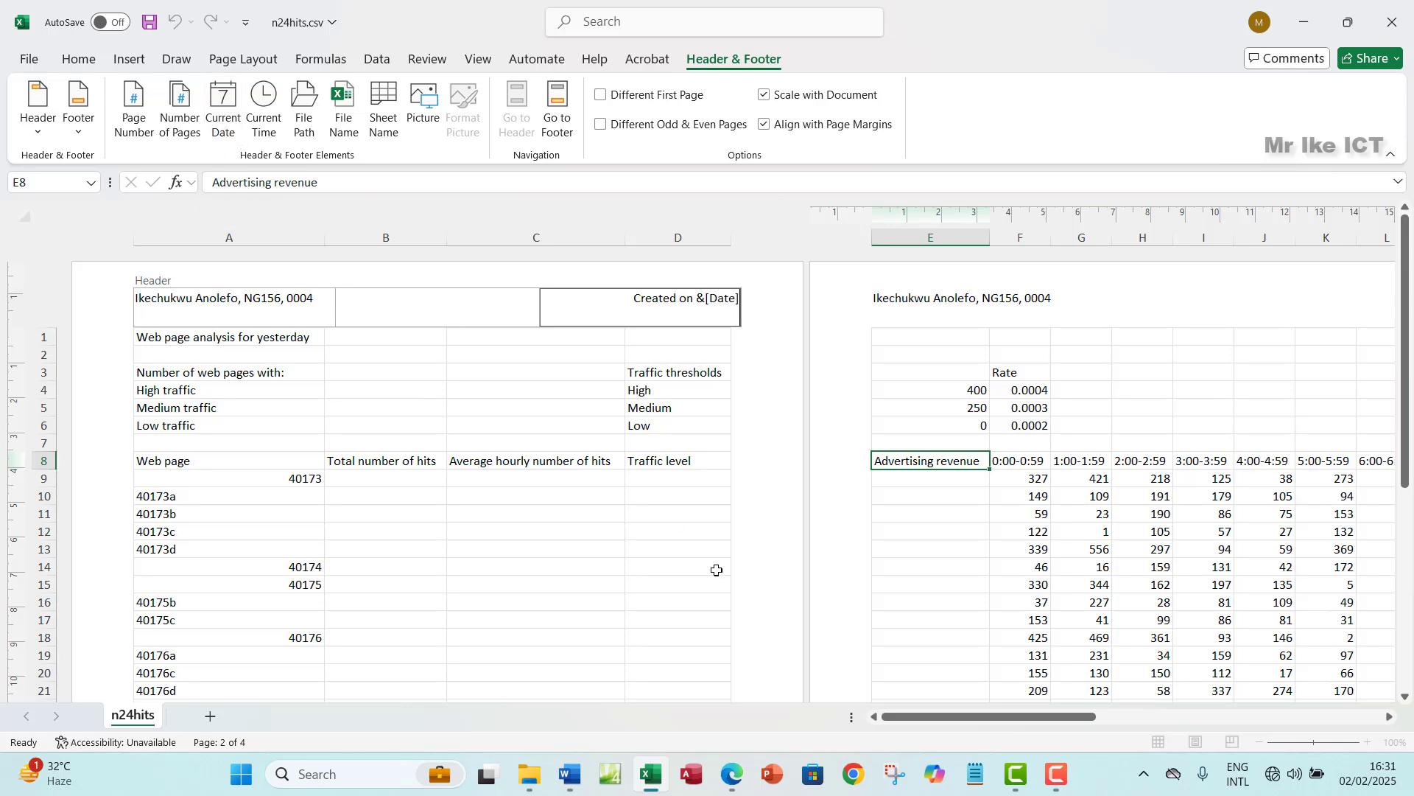
click(741, 779)
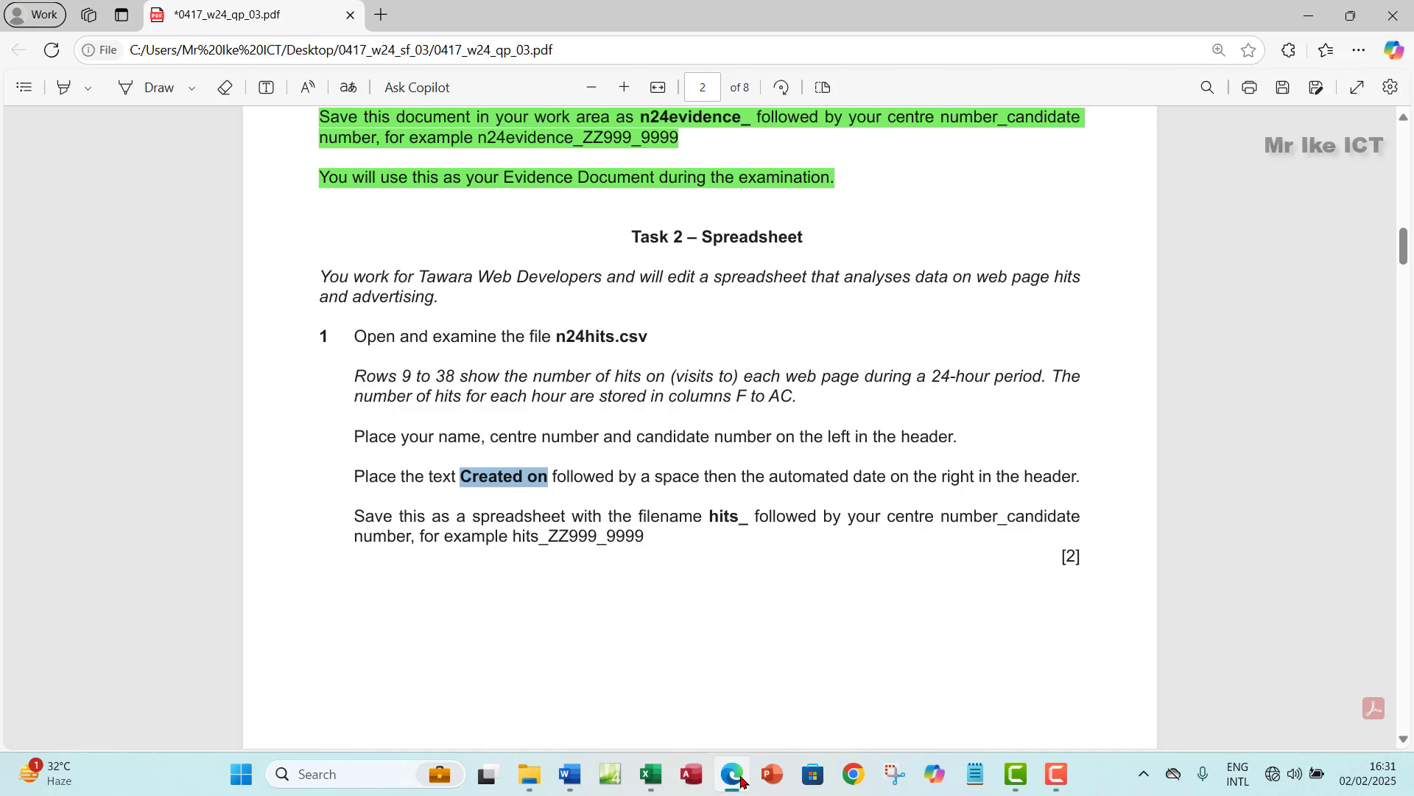
click(740, 779)
click(502, 405)
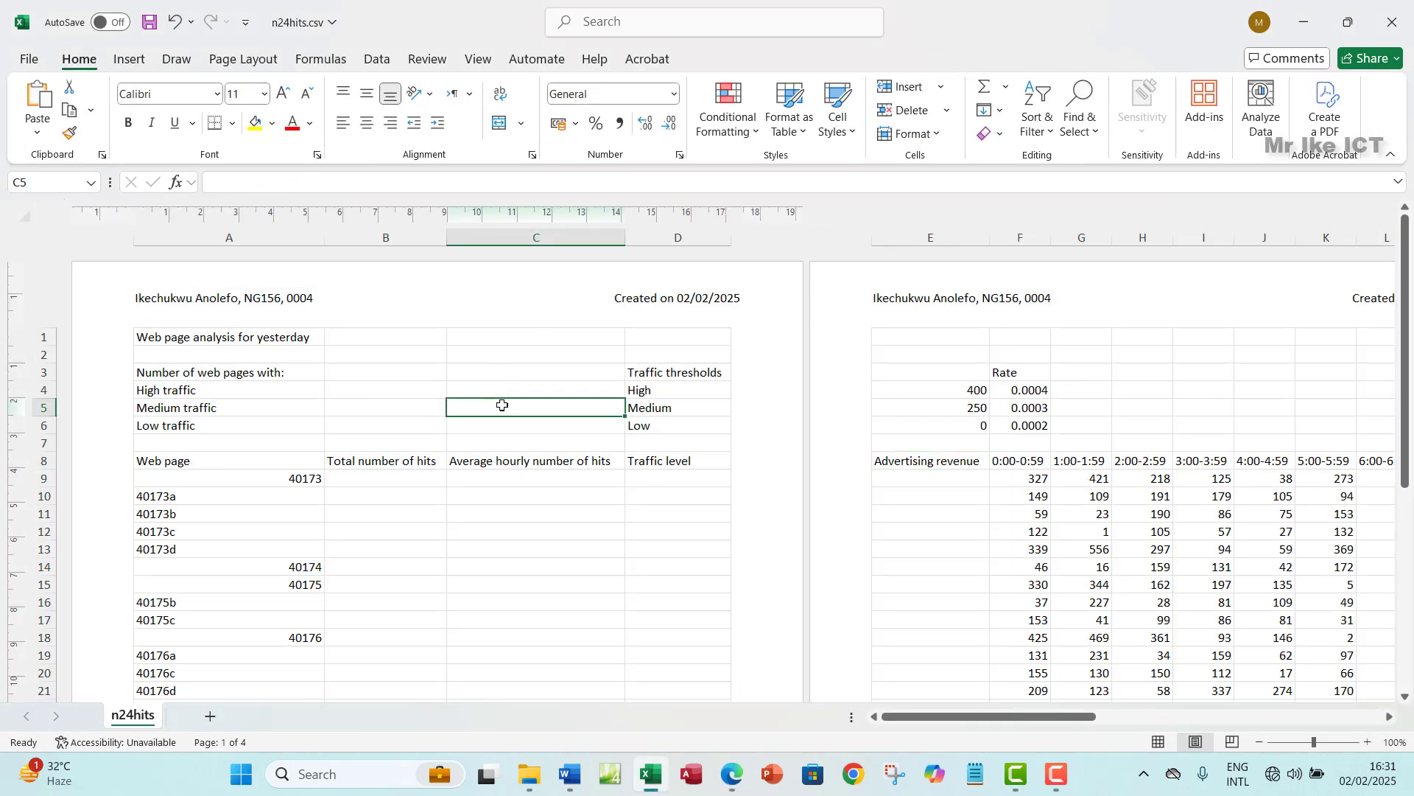
- Save n24hits as an Excel Workbook (*.xlsx) named hits_ followed by the centre and candidate numbers
click(733, 783)
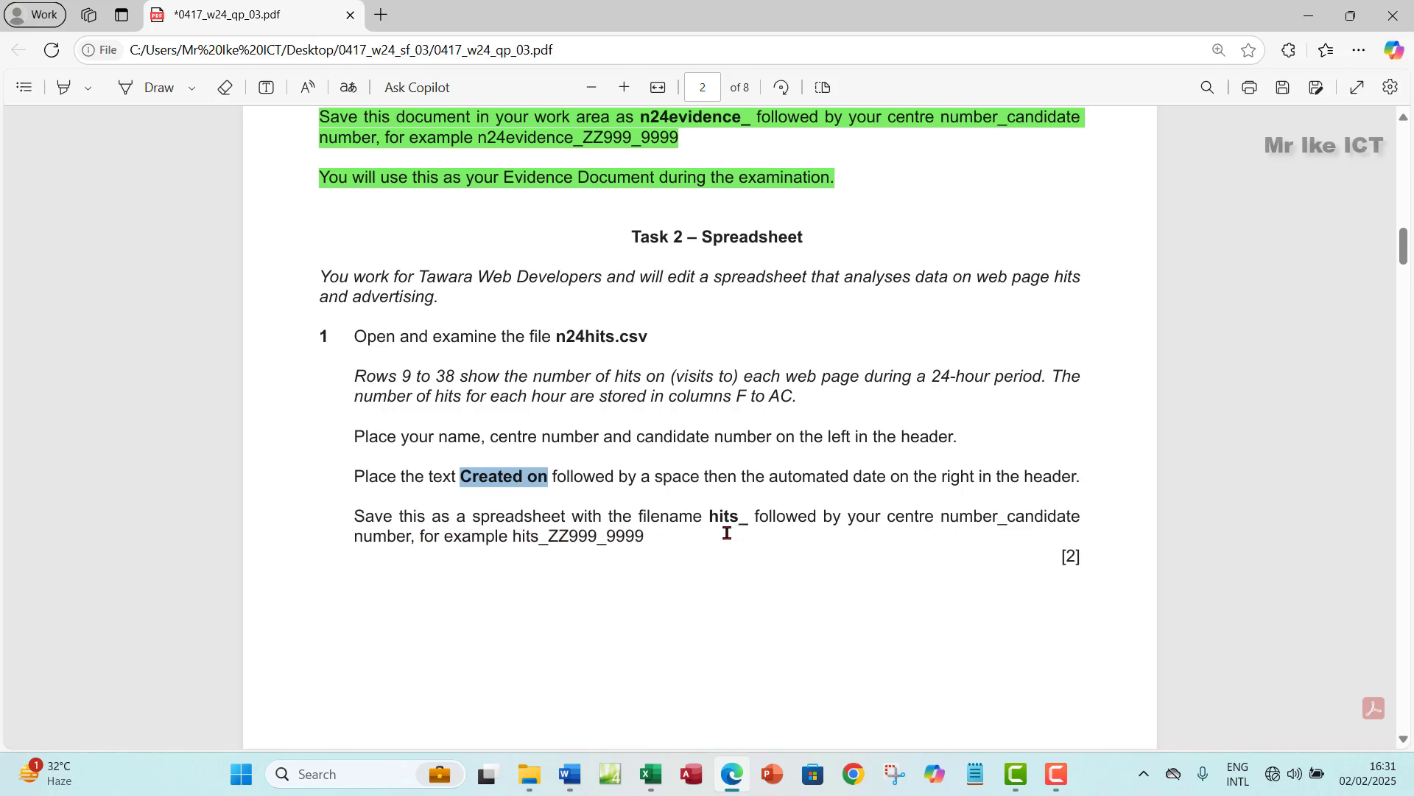
drag(712, 520, 750, 520)
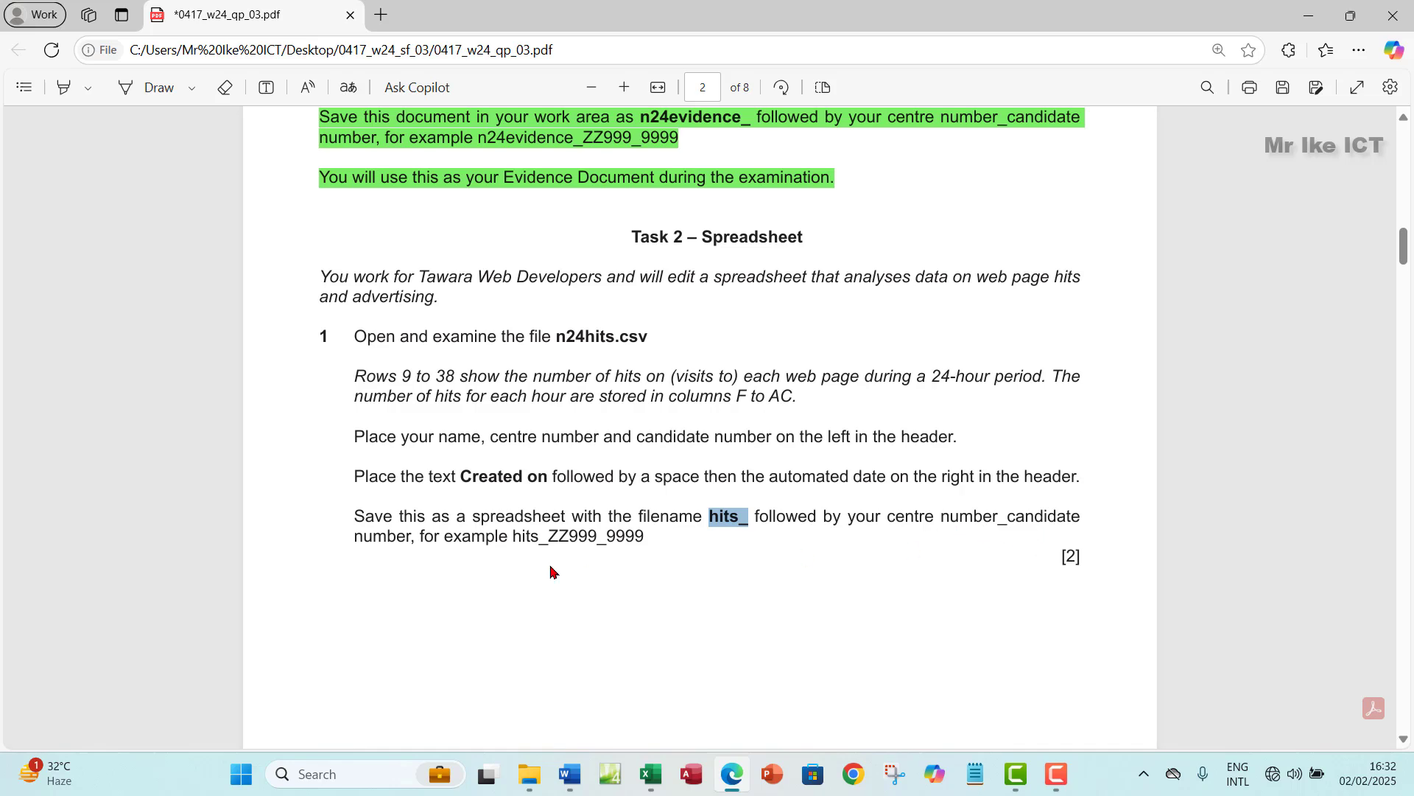
click(651, 773)
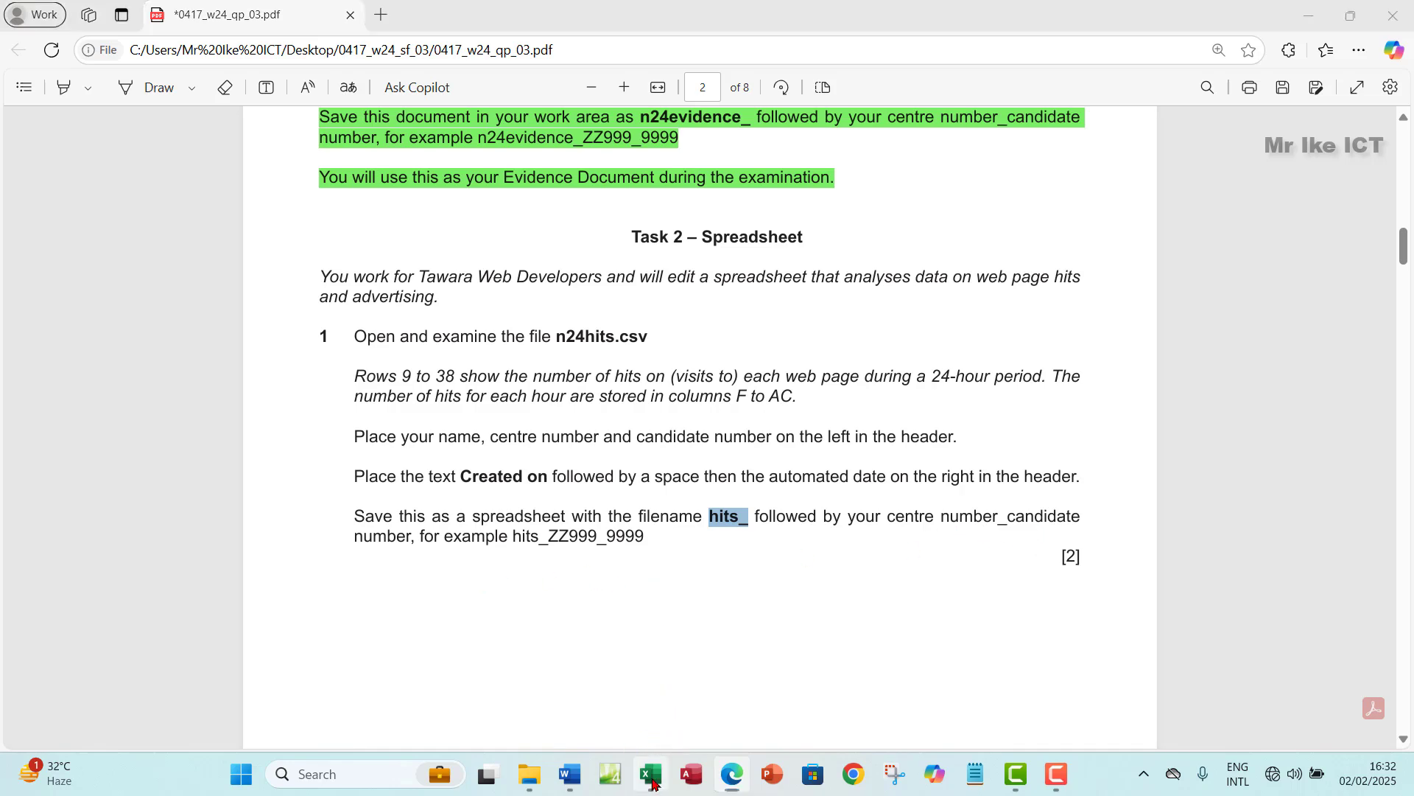
click(29, 65)
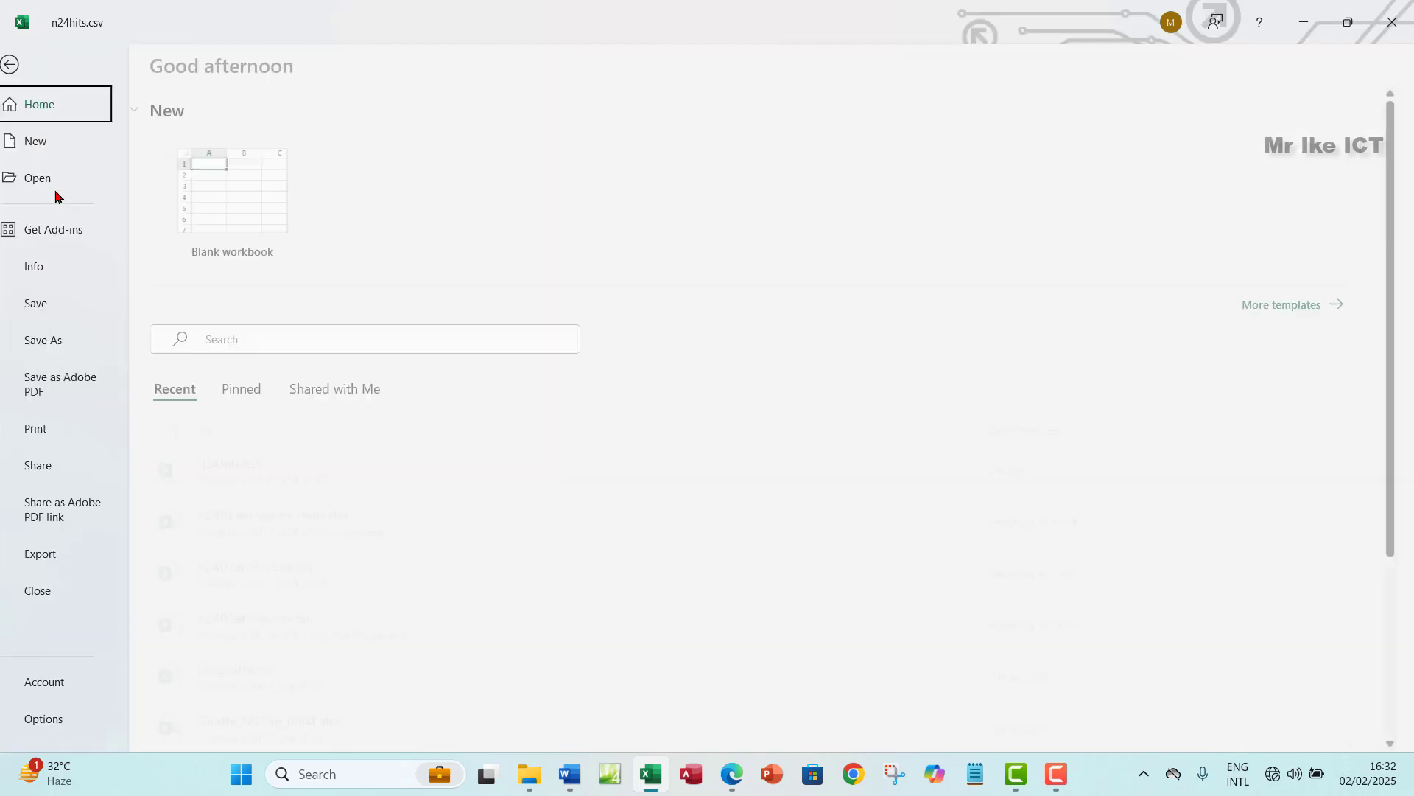
click(91, 342)
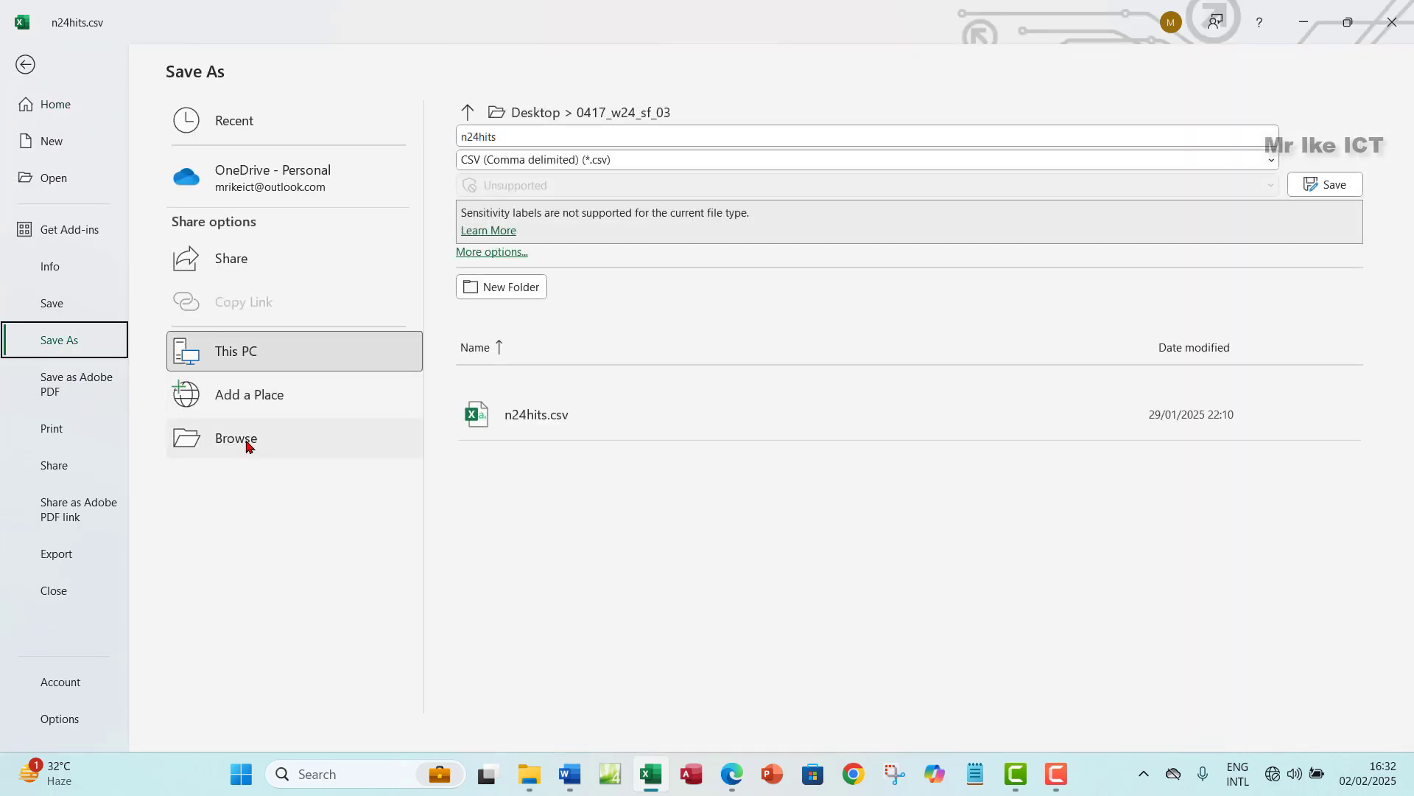
click(246, 439)
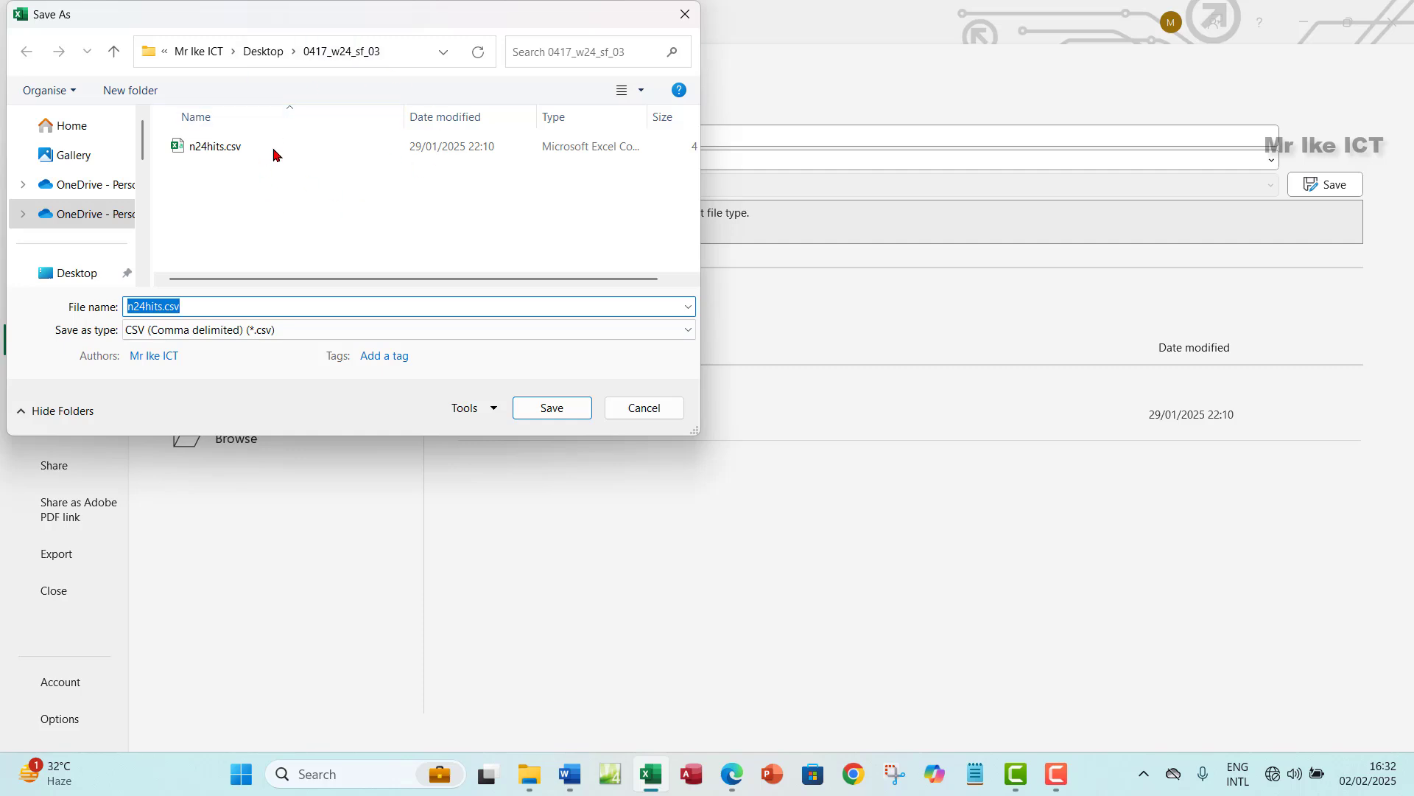
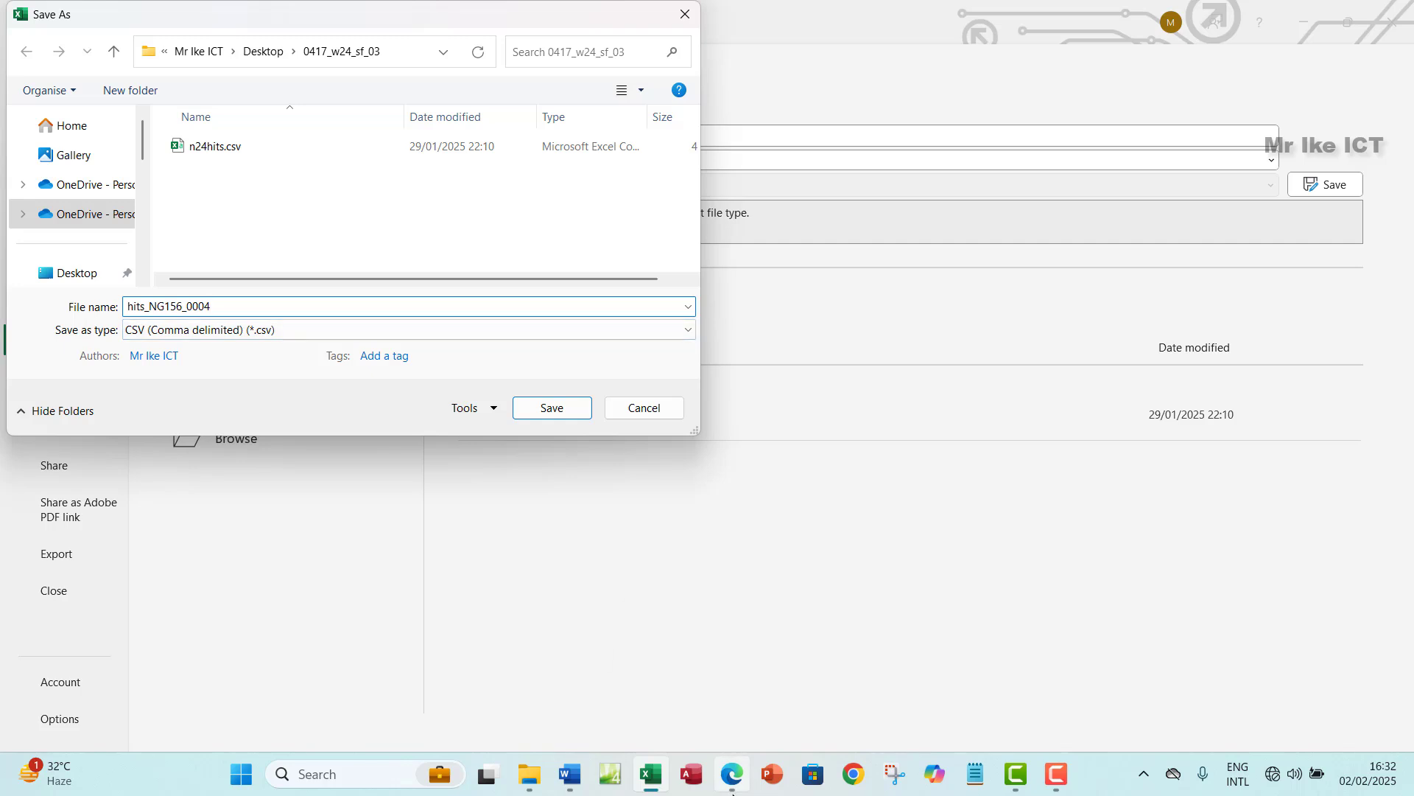
click(733, 785)
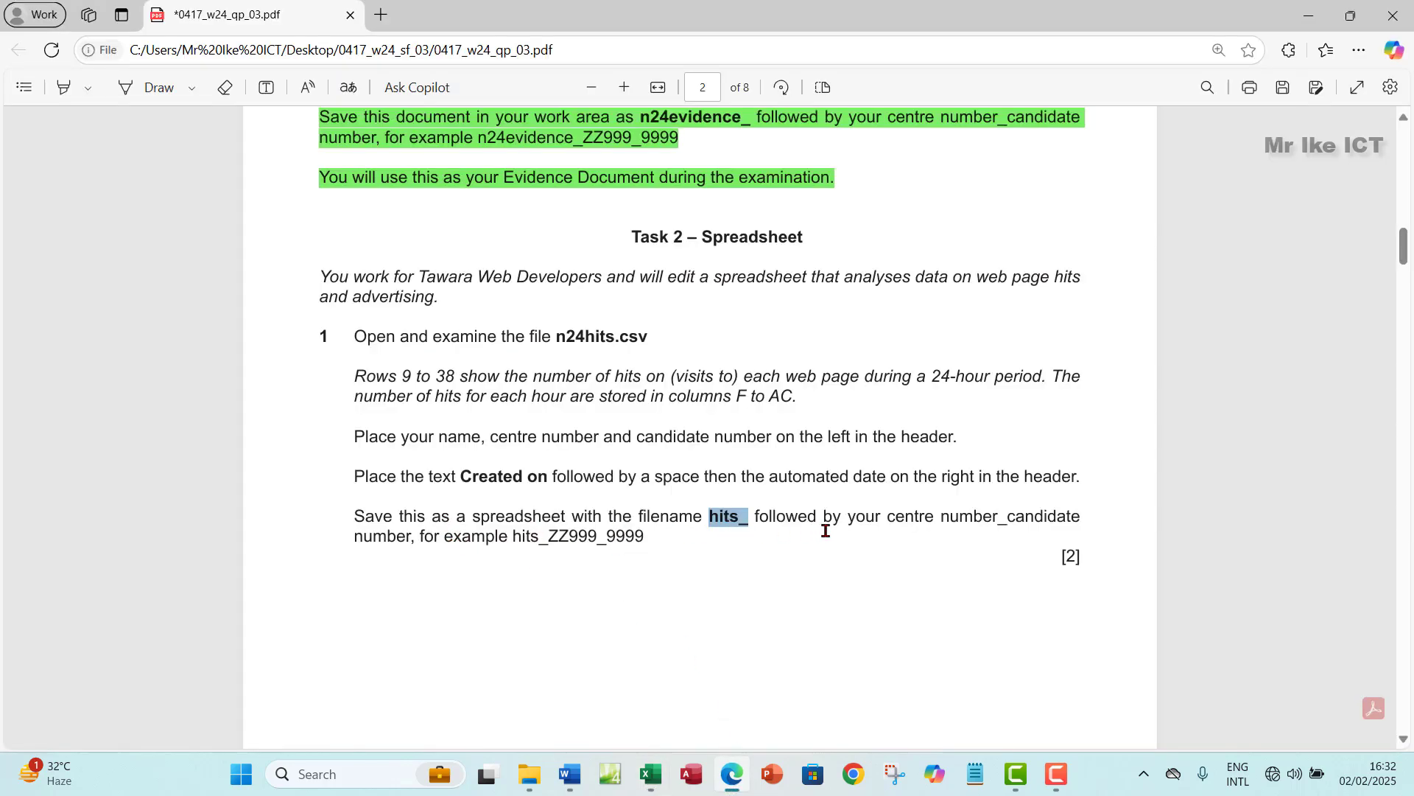
click(650, 774)
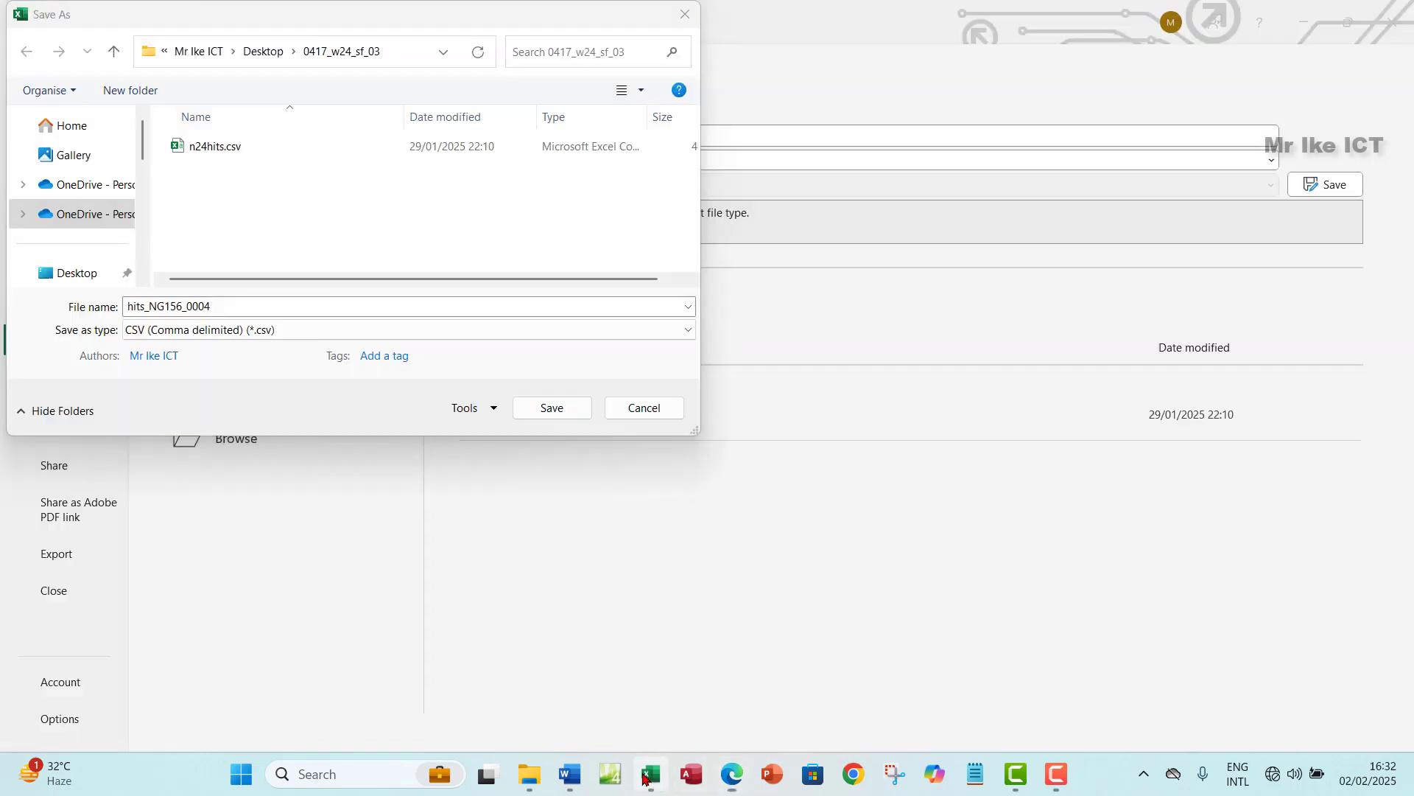
click(224, 332)
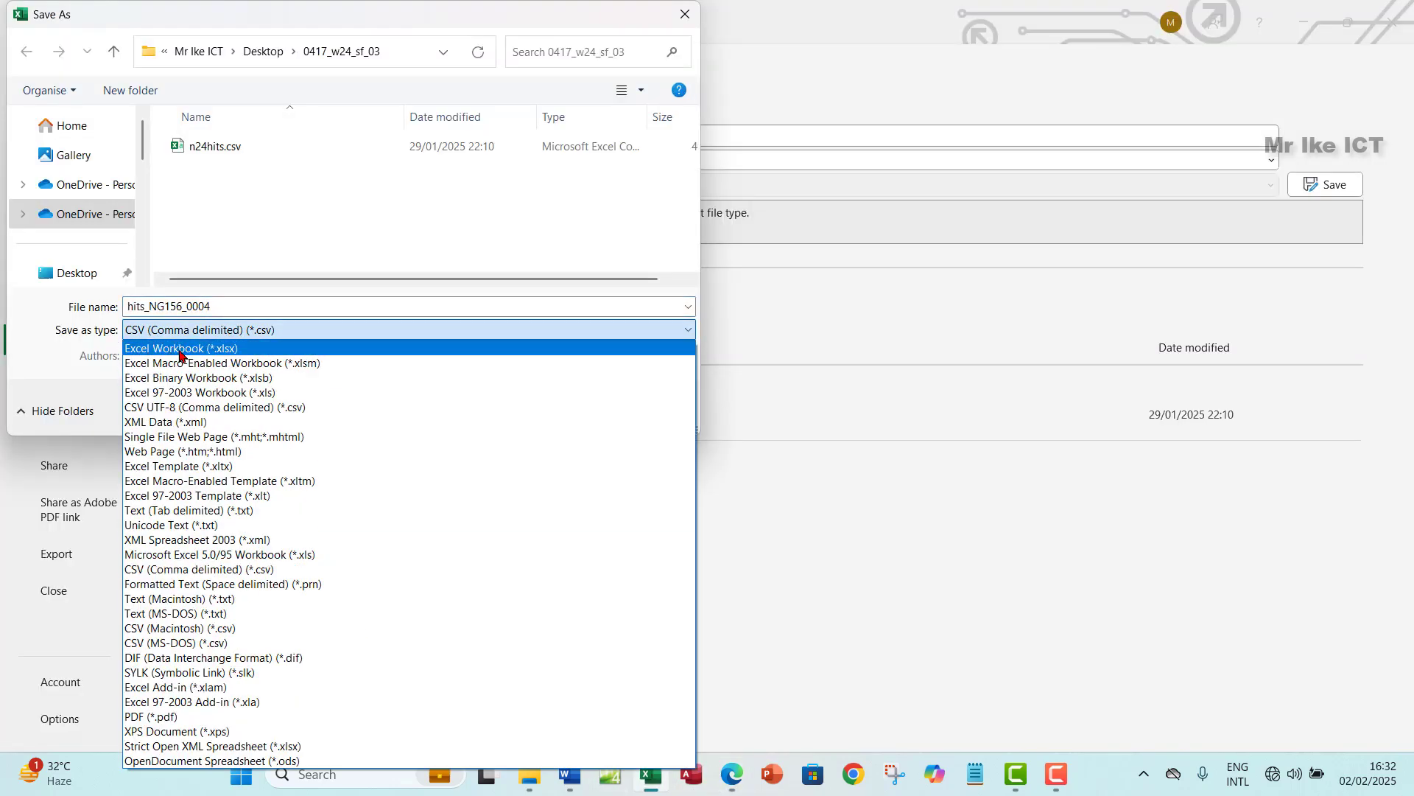
click(212, 352)
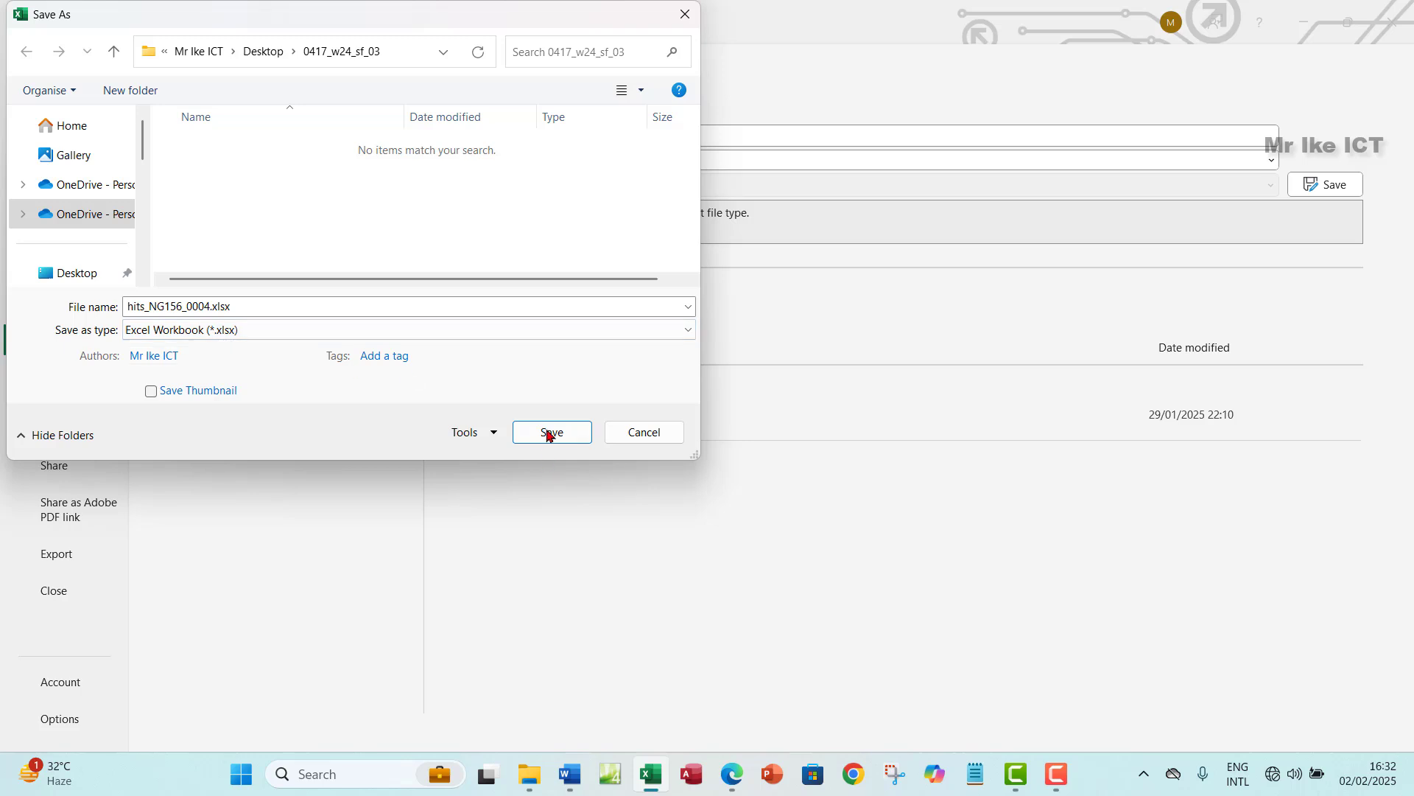
click(548, 433)
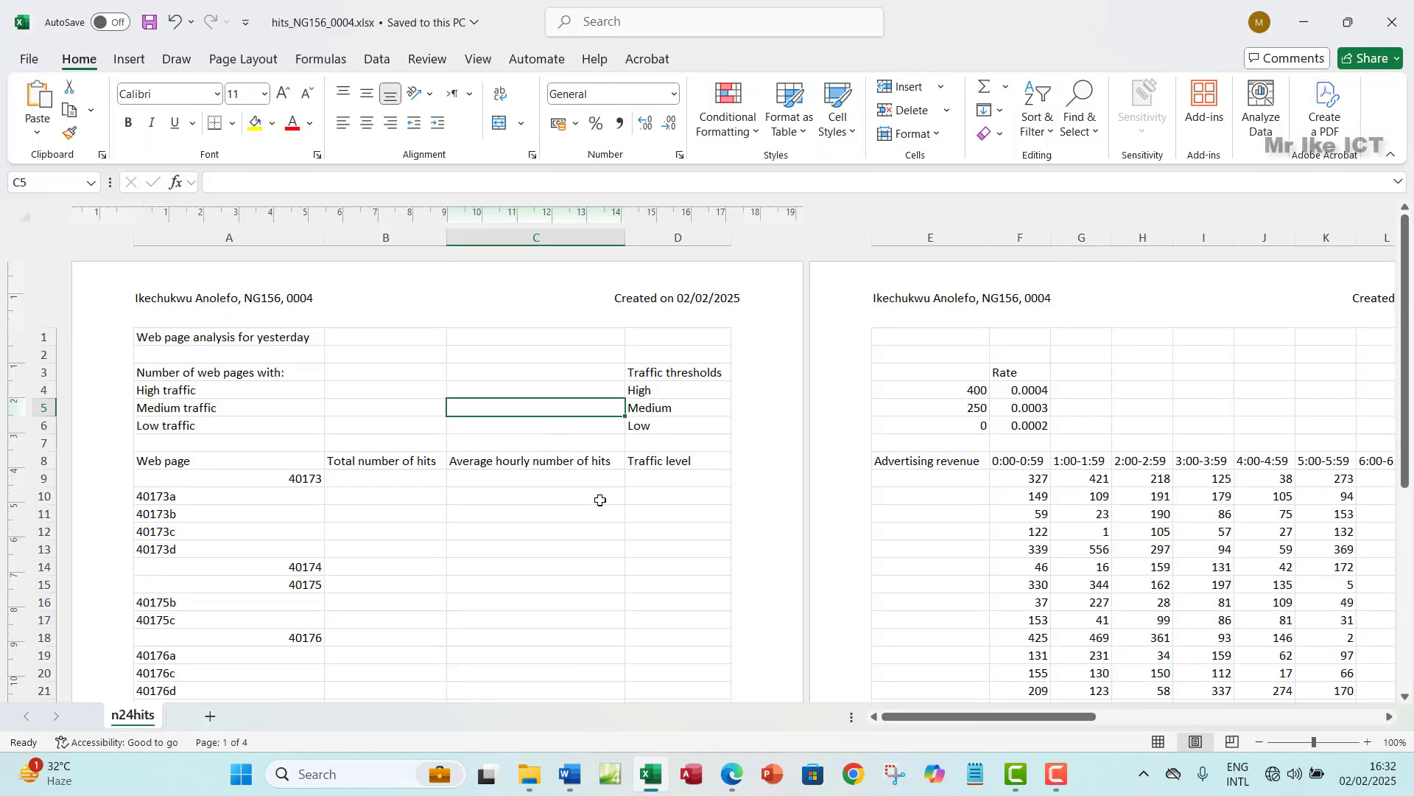
- Highlight the finished task 1 instructions in green and scroll to question 2 on page 3
click(732, 773)
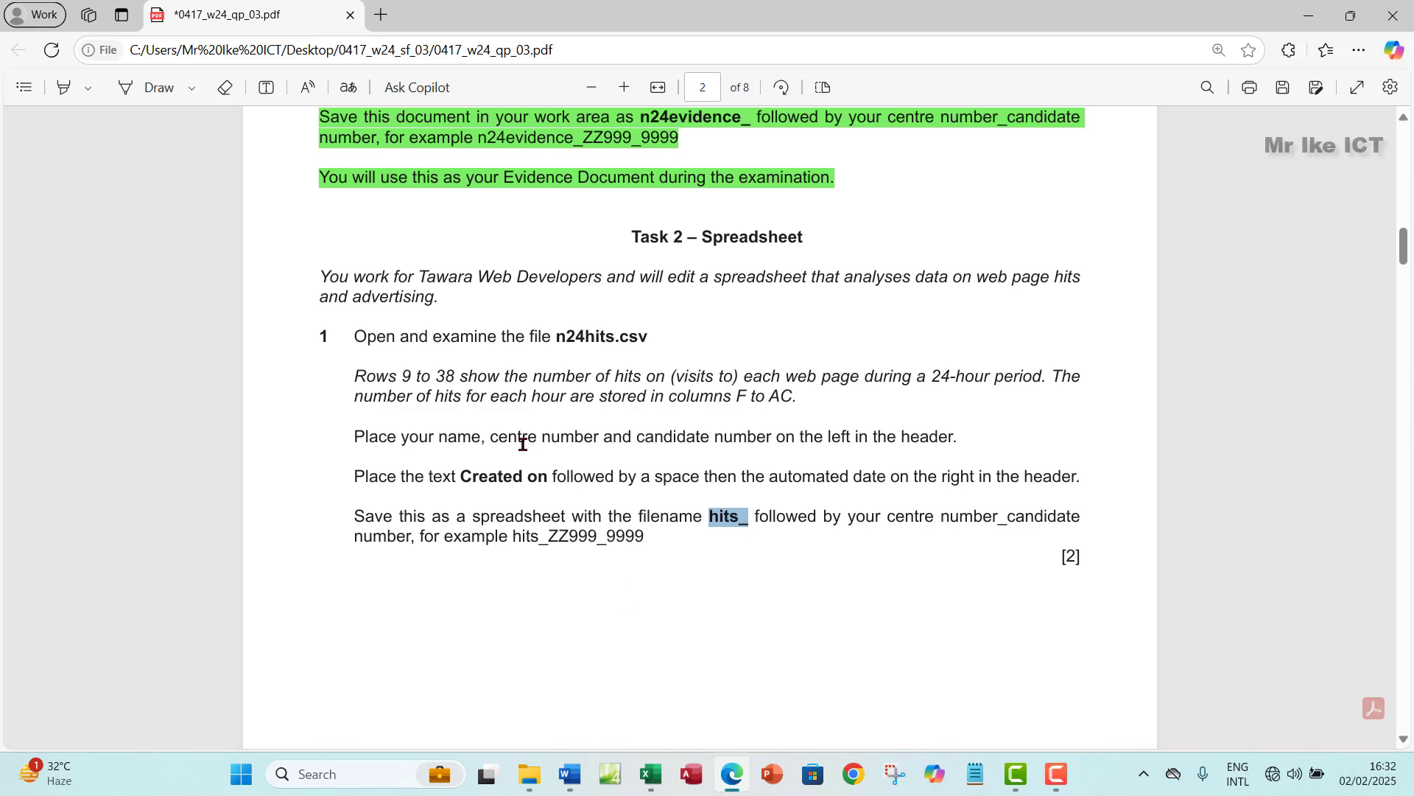
drag(347, 340, 651, 540)
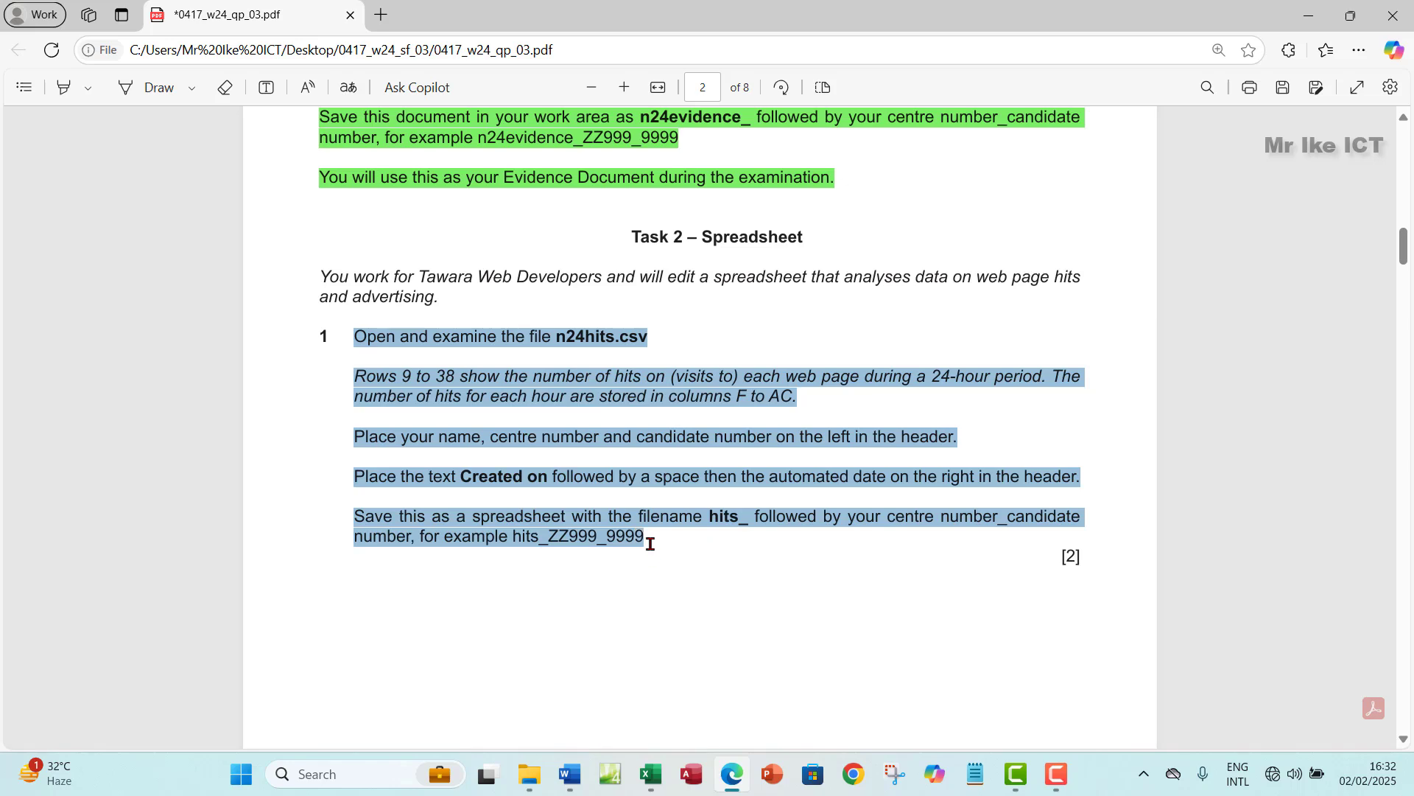
mouse_move(683, 451)
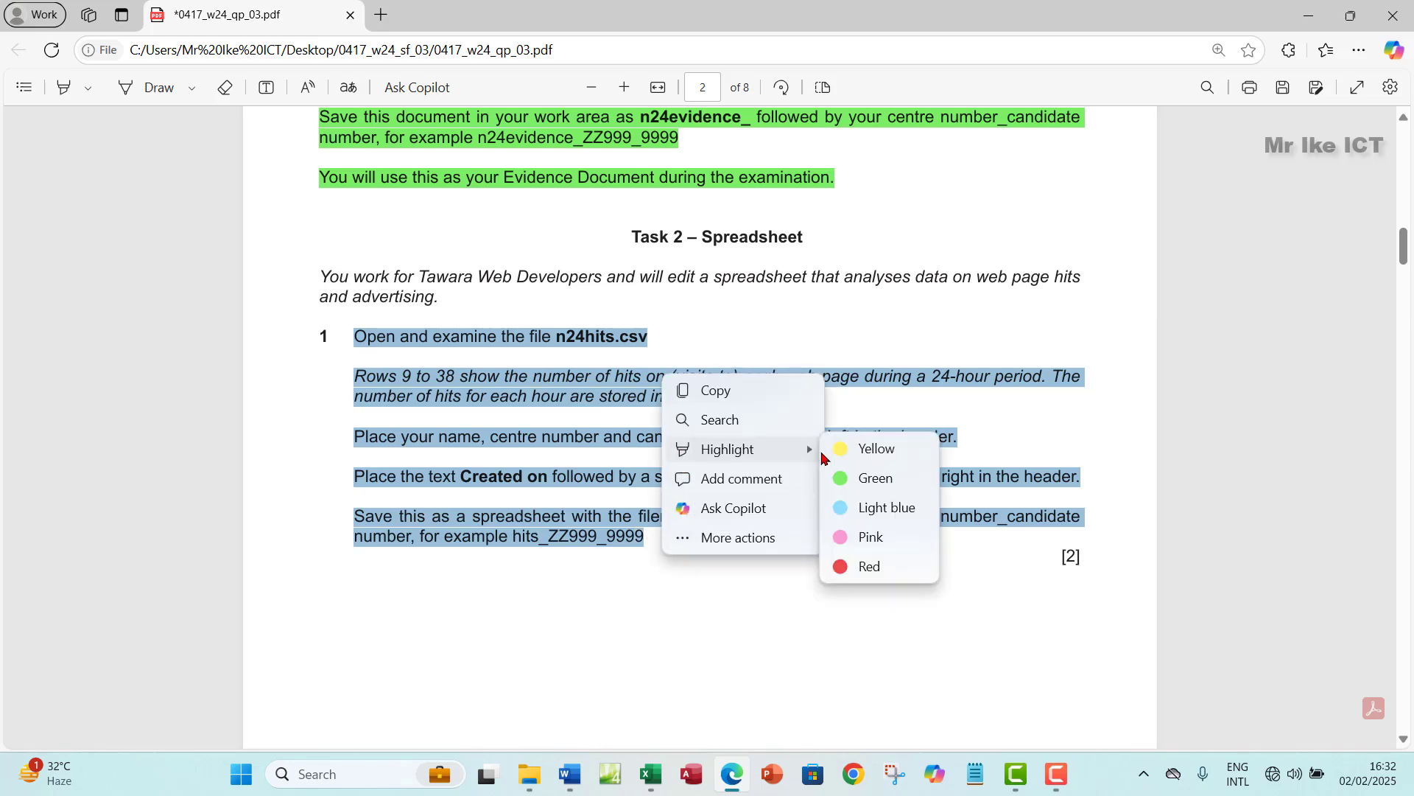
click(847, 483)
scroll(628, 599, down, 10)
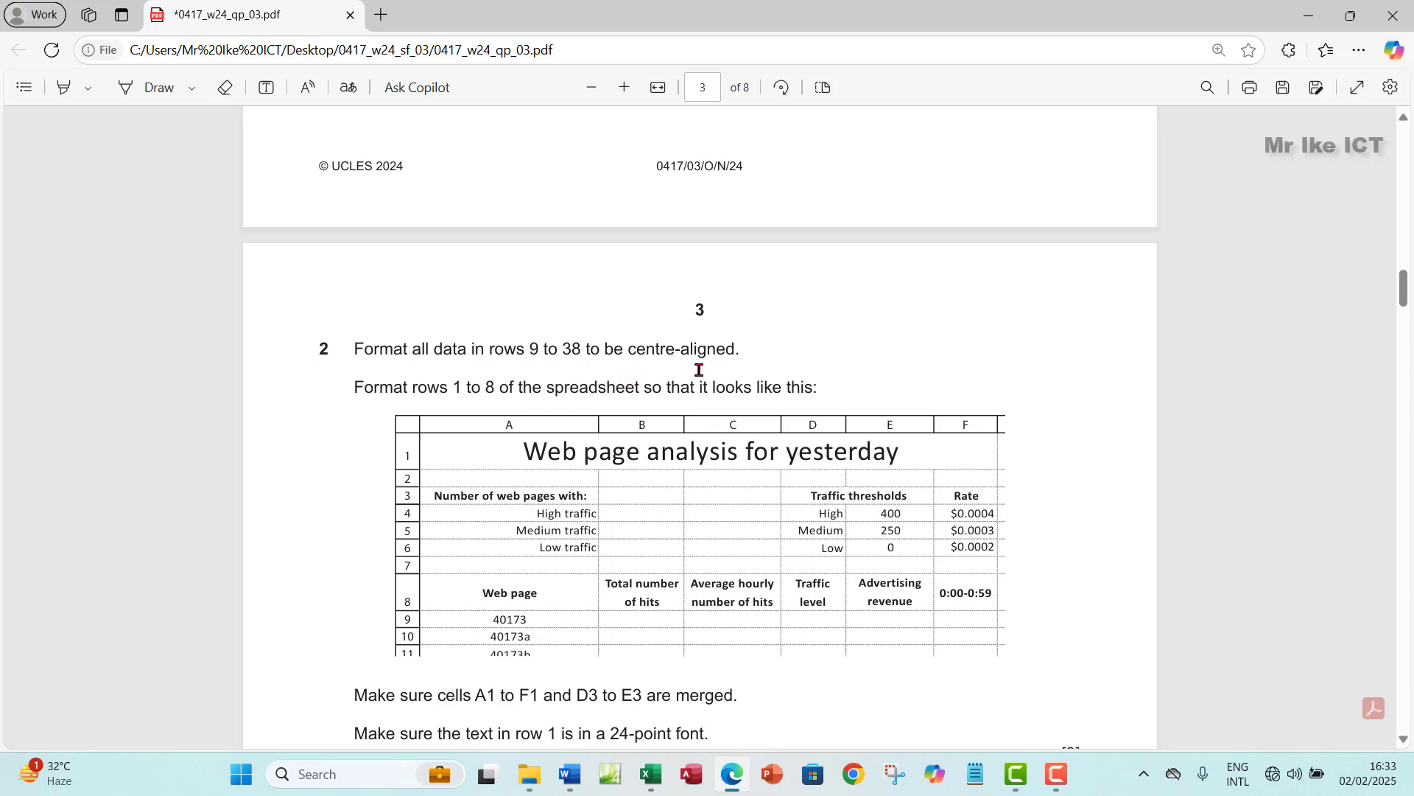
click(661, 779)
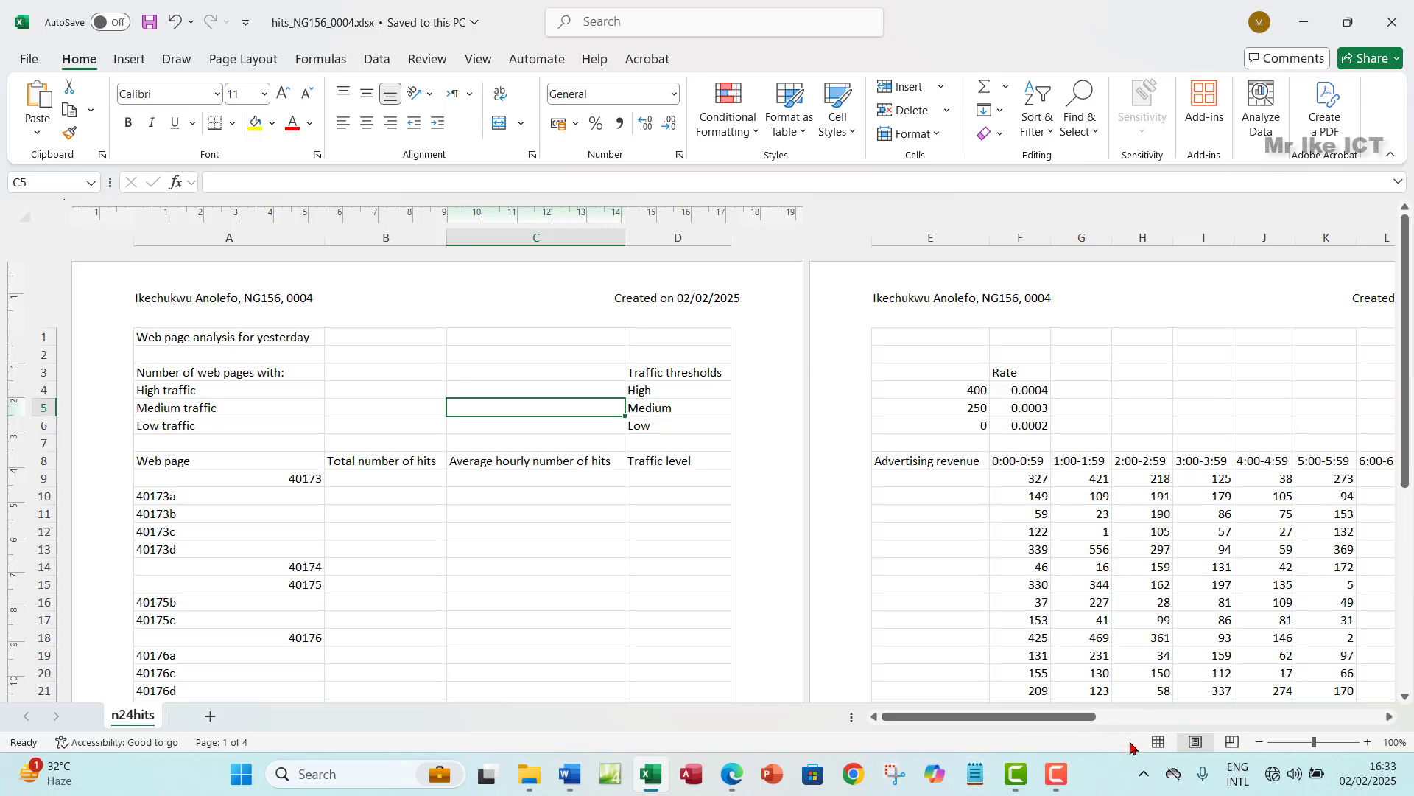
- Switch the sheet to Normal view and select rows 9 to 38
click(1158, 741)
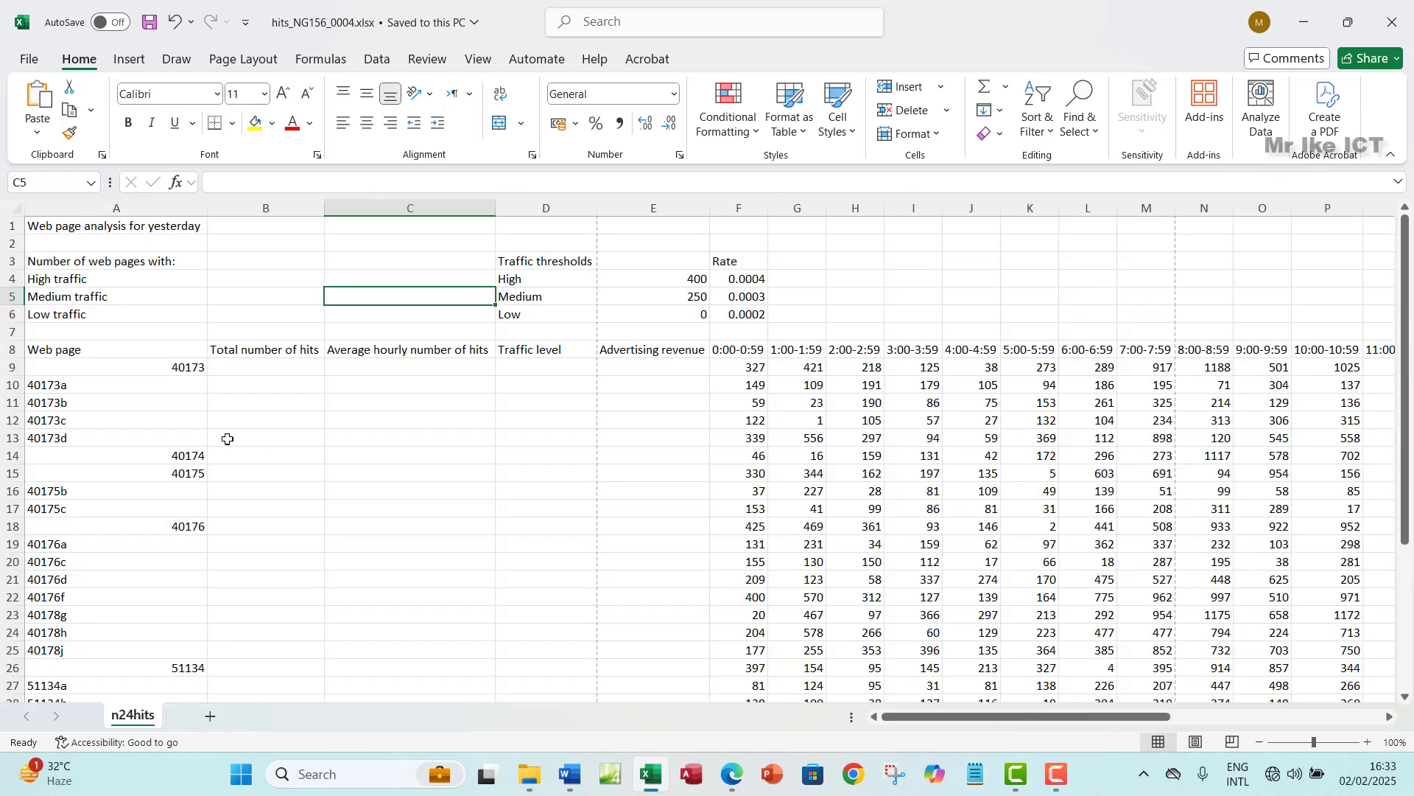
click(10, 365)
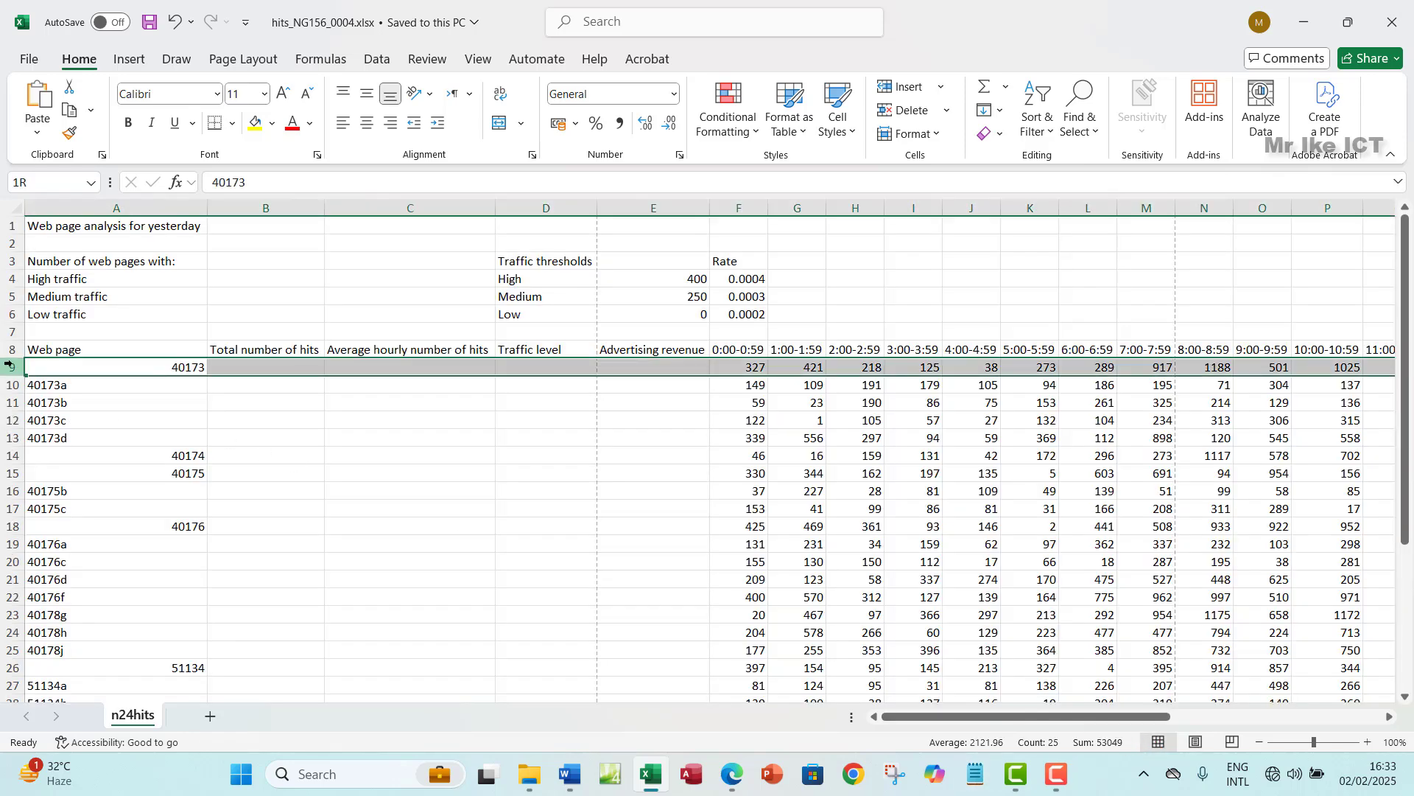
drag(10, 366, 11, 681)
drag(42, 538, 51, 383)
scroll(95, 464, up, 4)
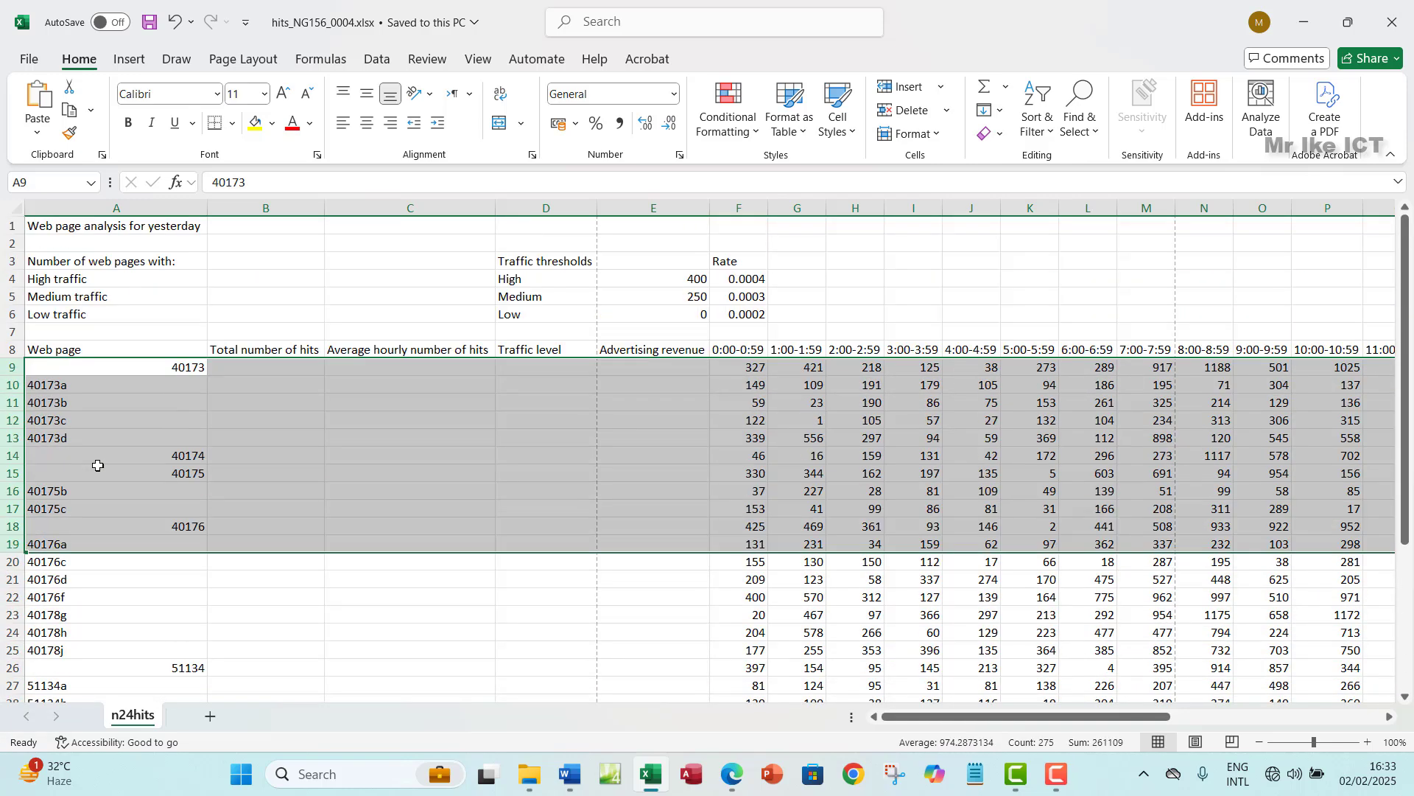
click(3, 366)
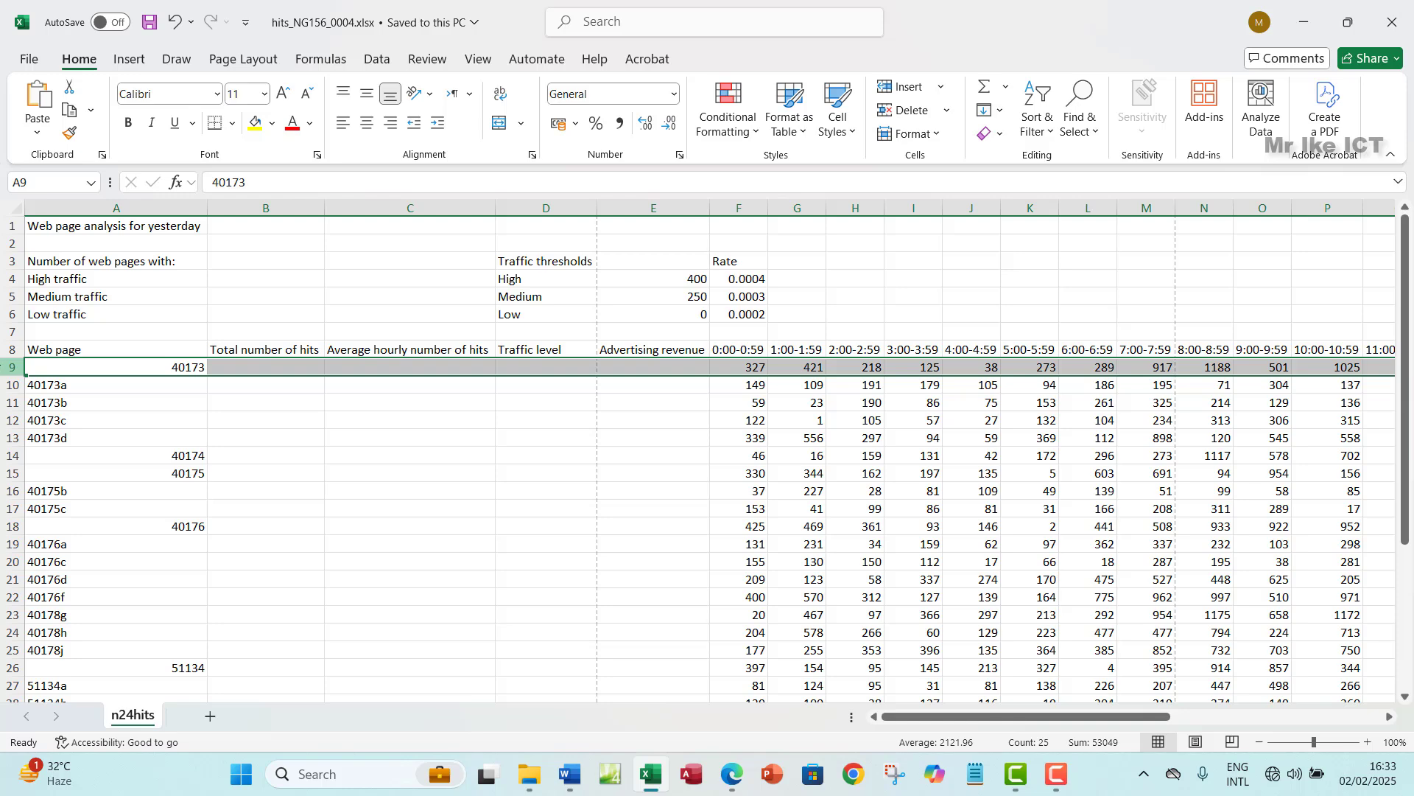
key(ctrl+shift+Down)
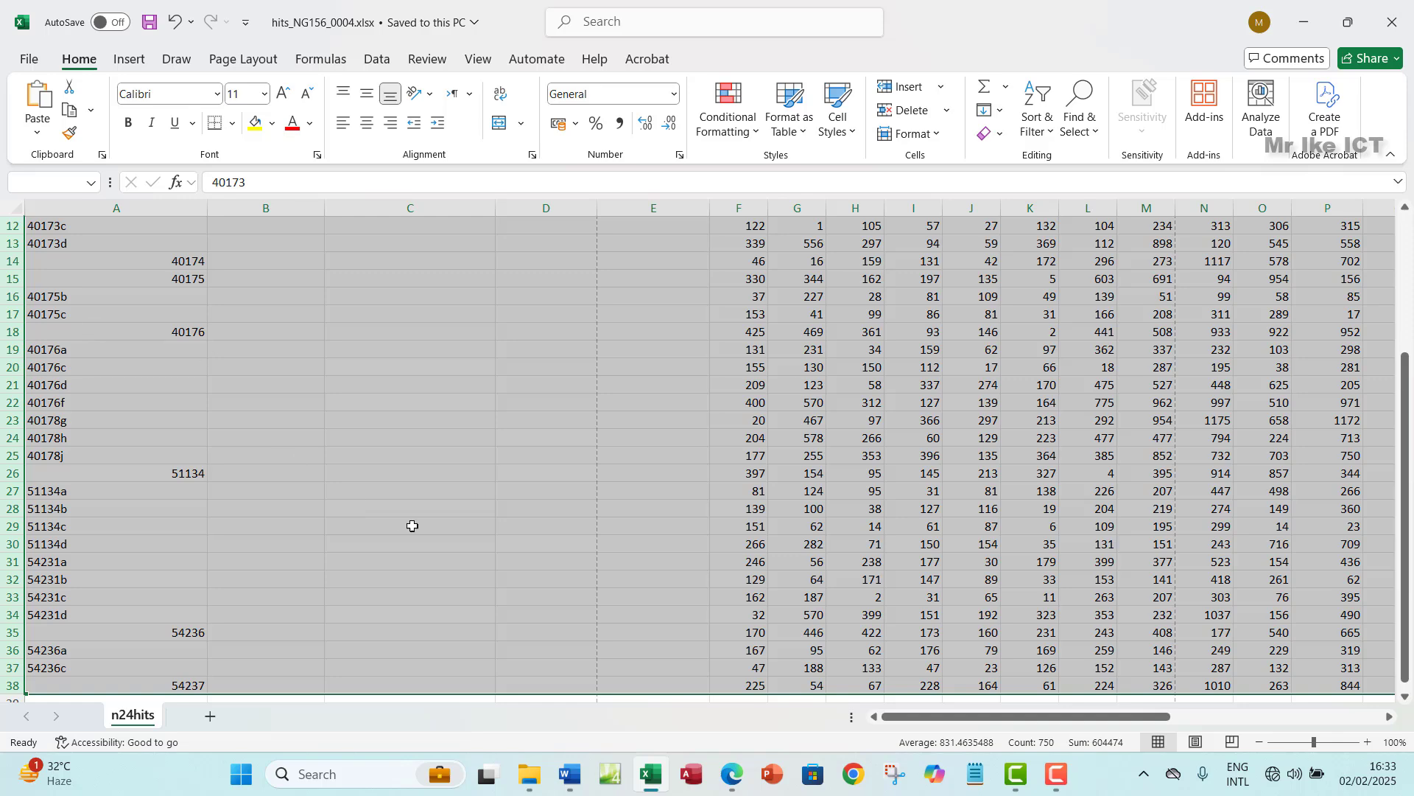
- Centre the data in rows 9 to 38 both vertically and horizontally
click(732, 775)
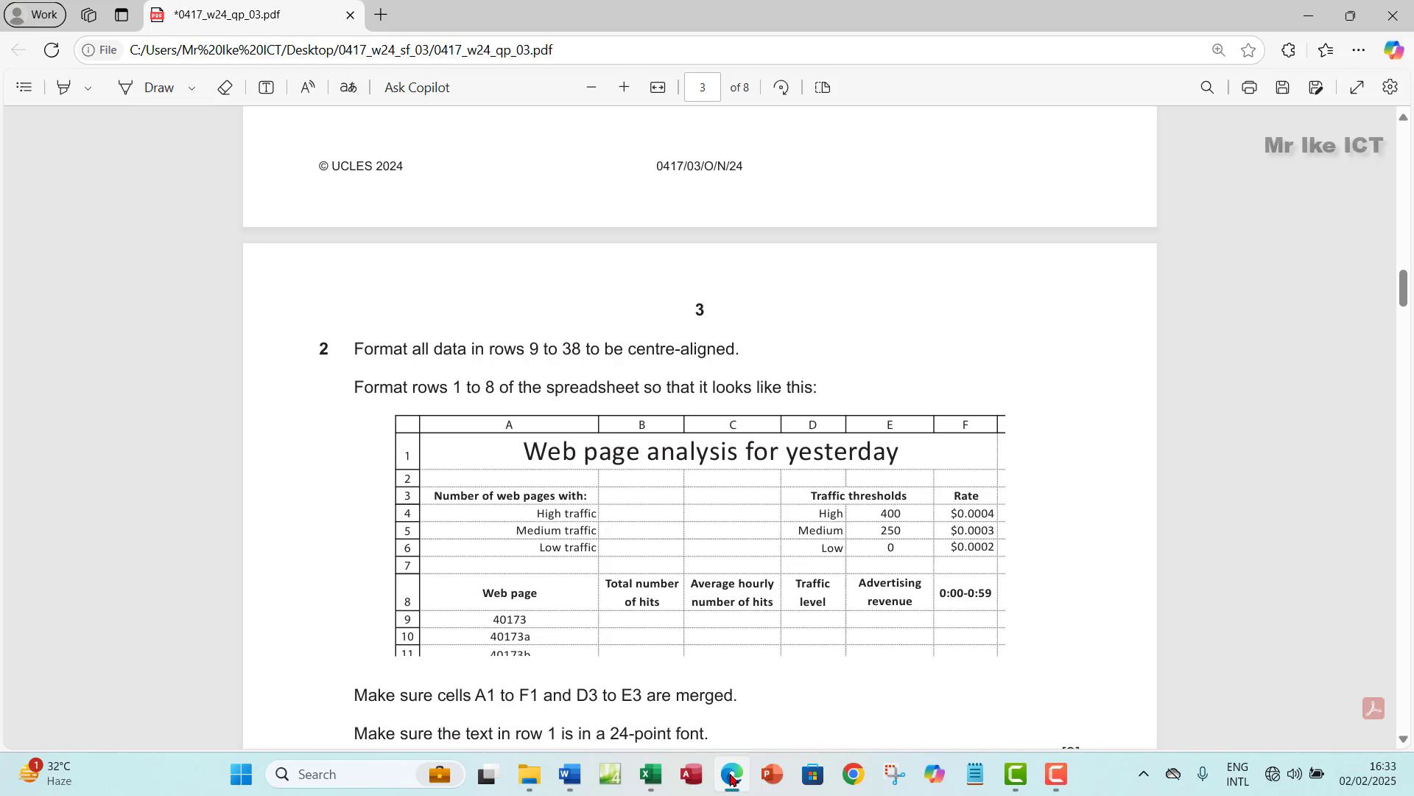
click(731, 774)
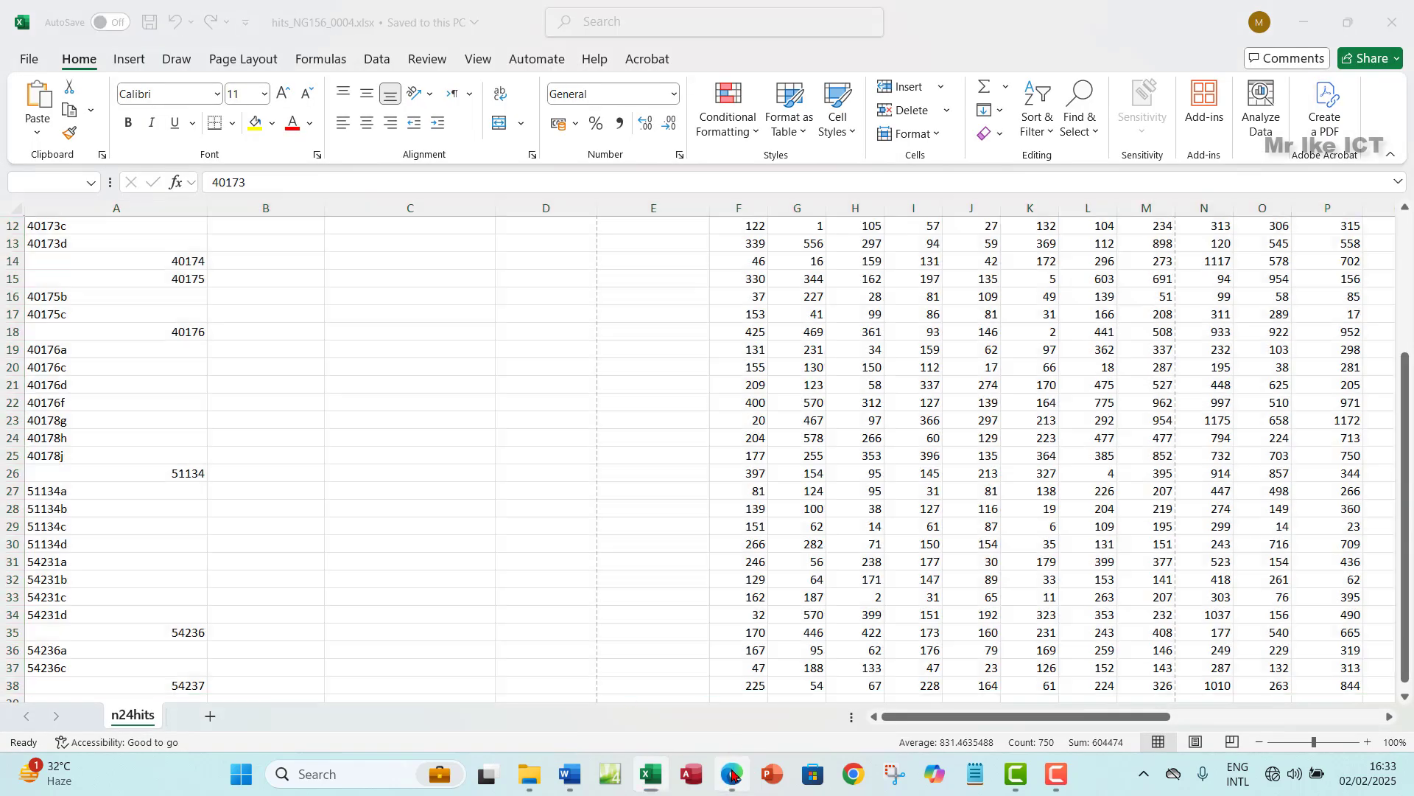
click(733, 775)
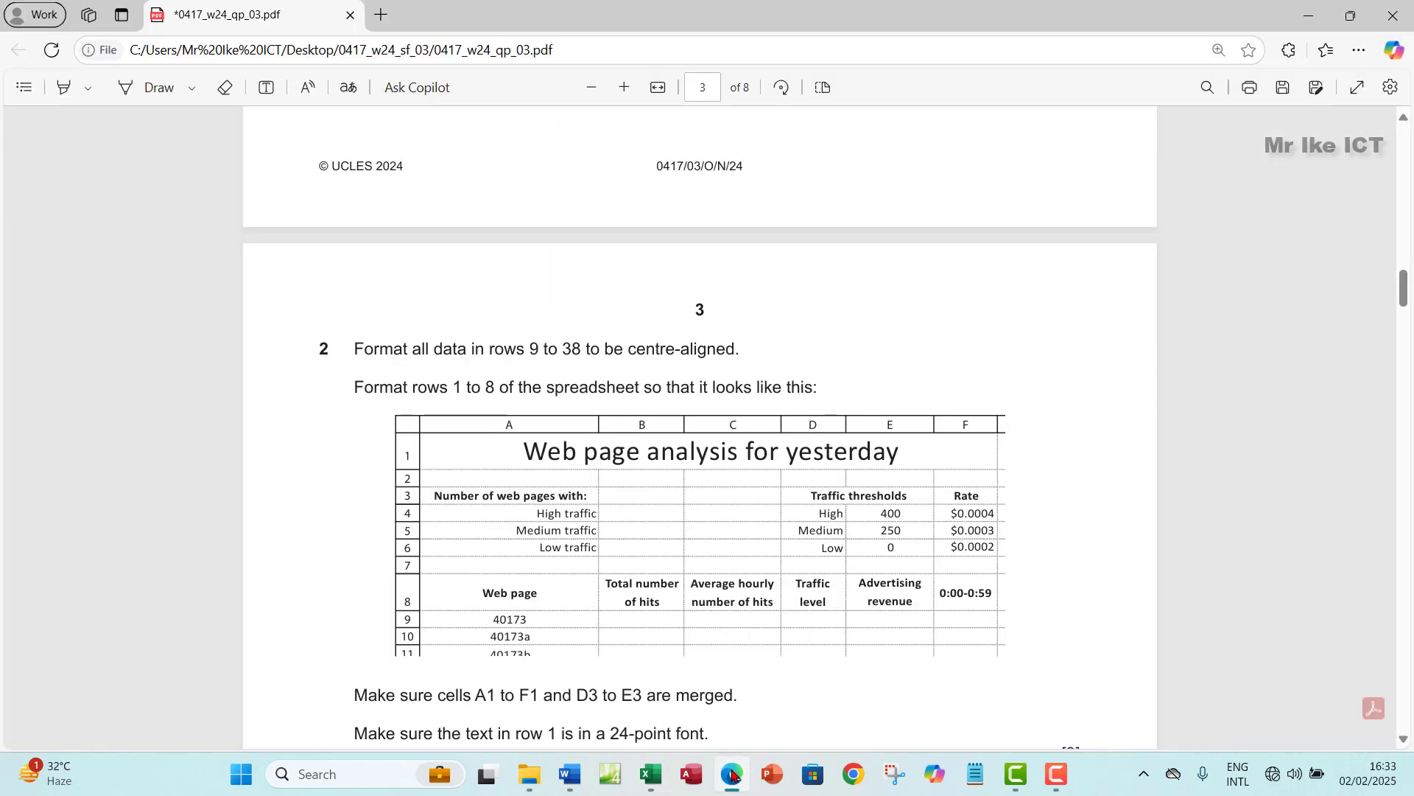
click(733, 775)
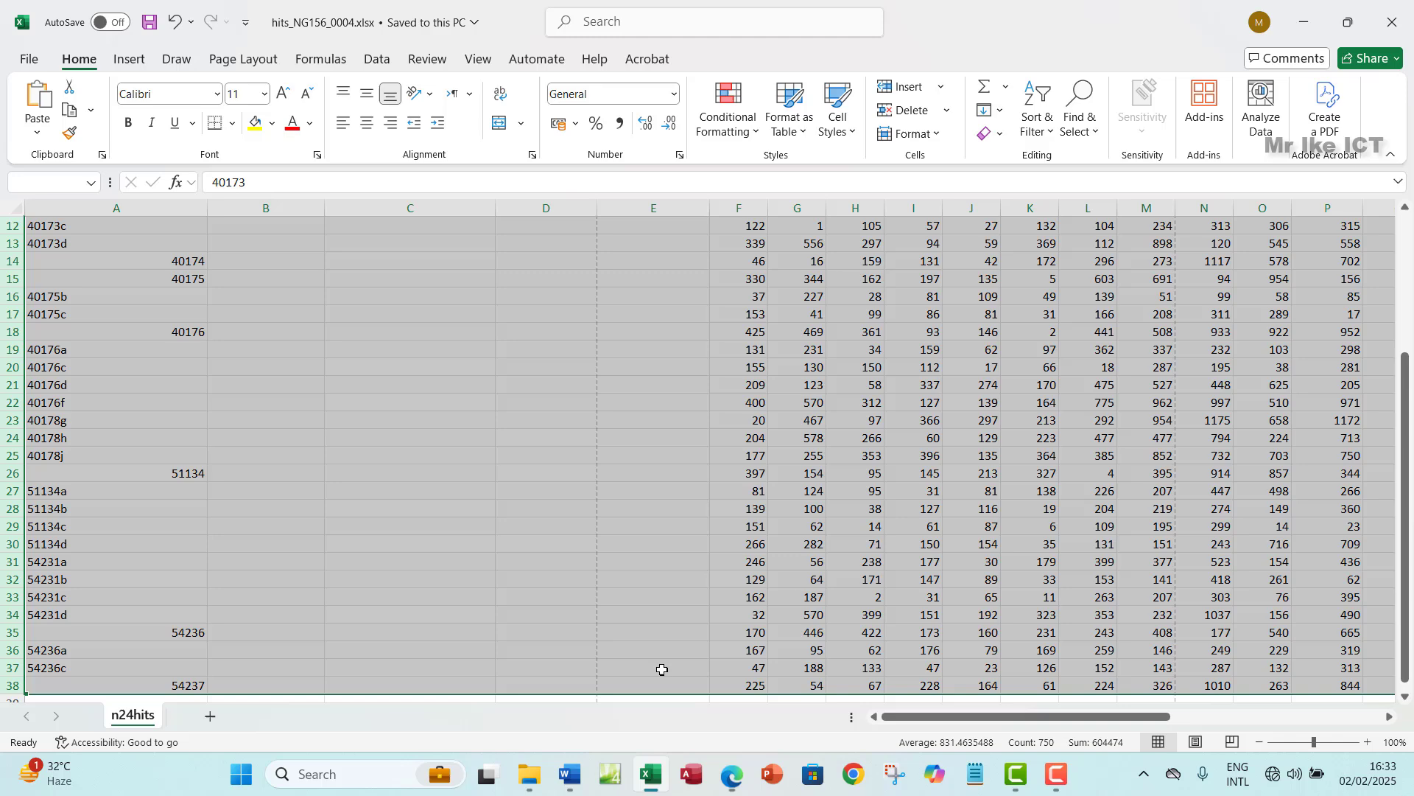
click(372, 96)
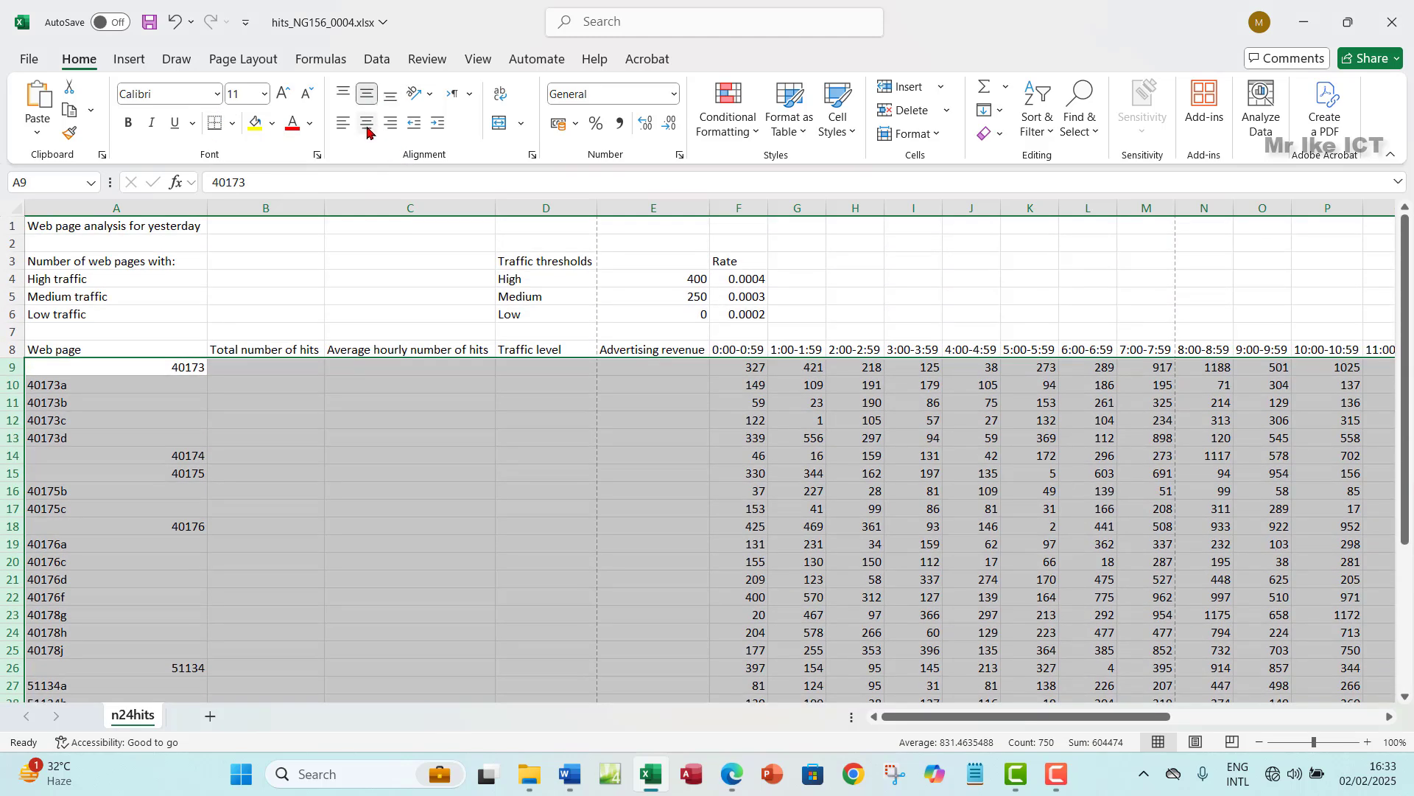
click(368, 126)
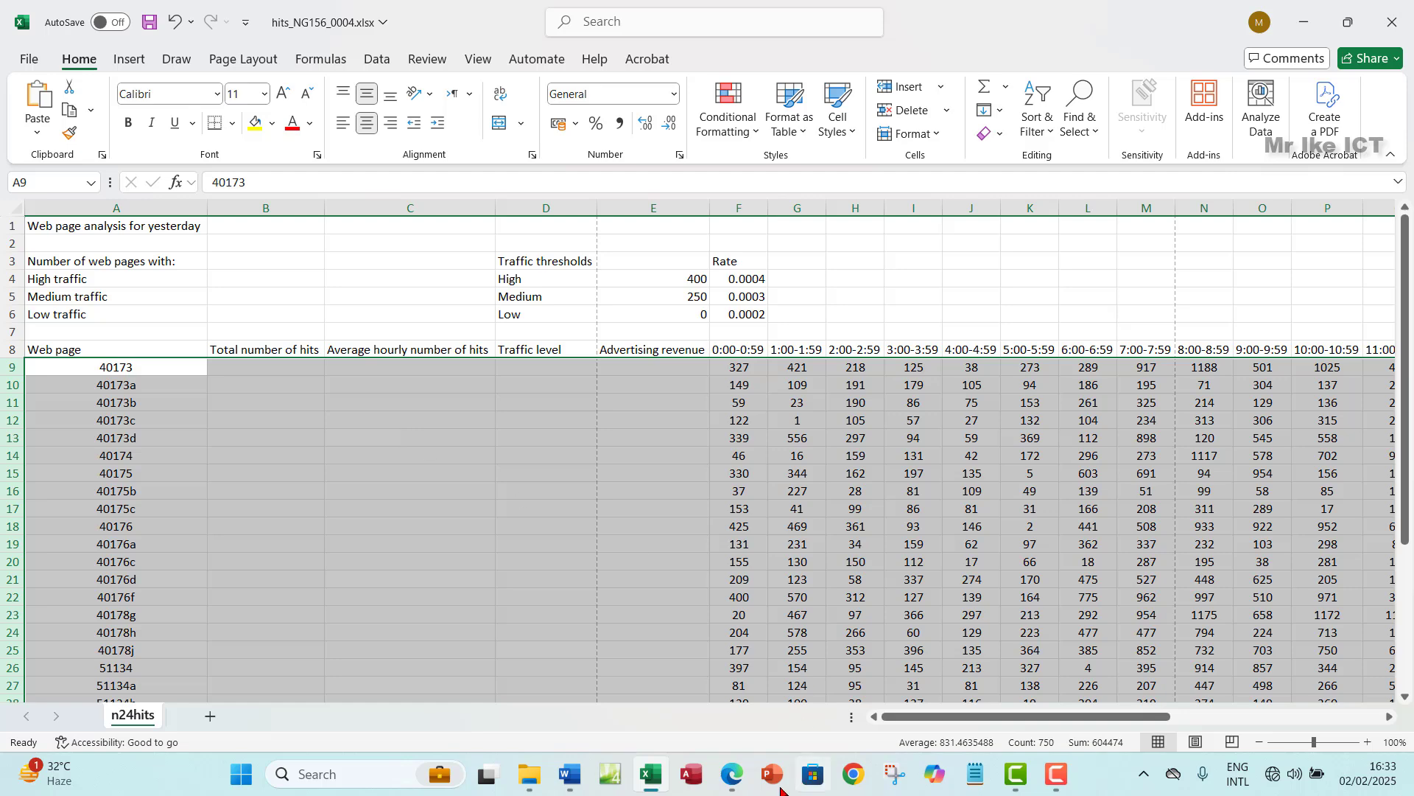
- Review question 2's formatting brief and select the title cell A1
click(733, 775)
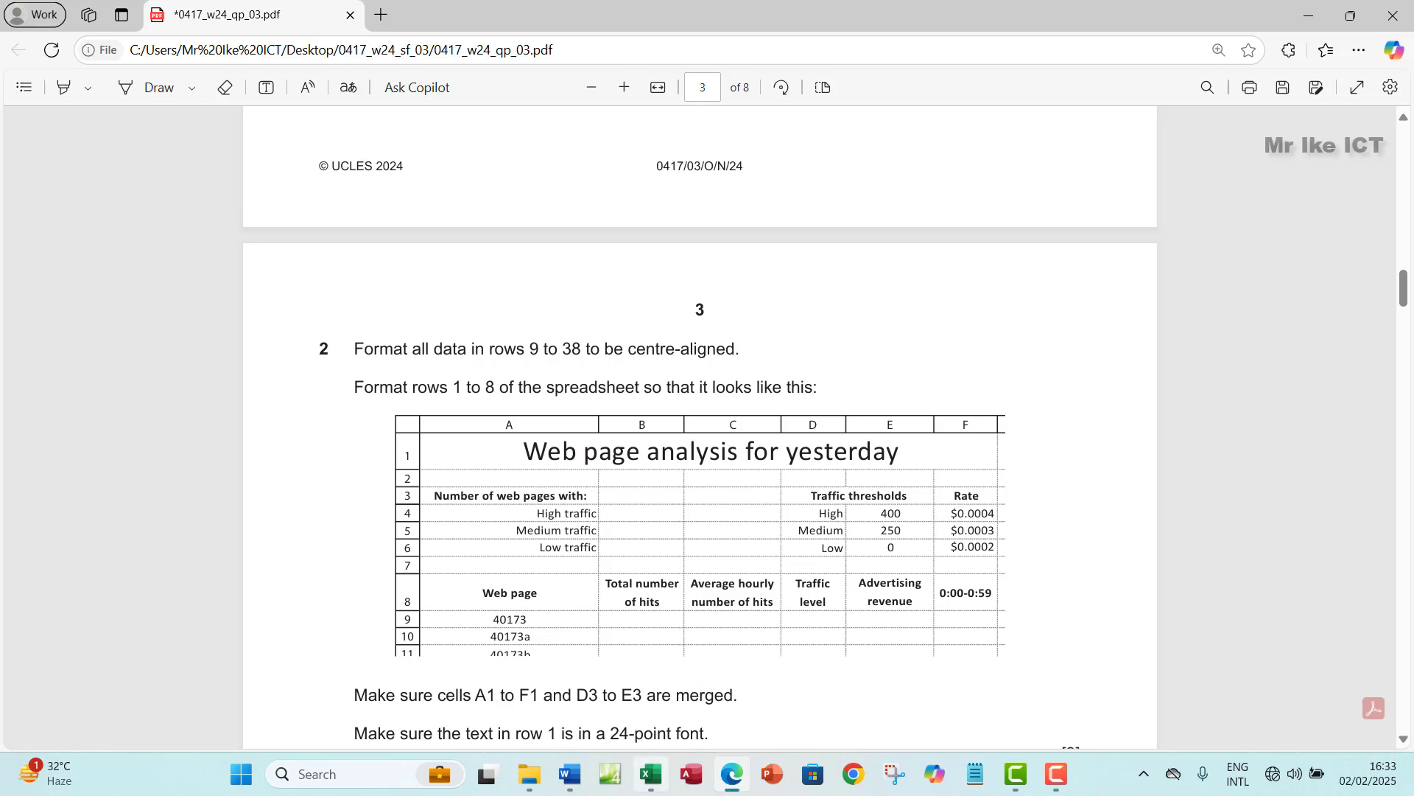
click(651, 774)
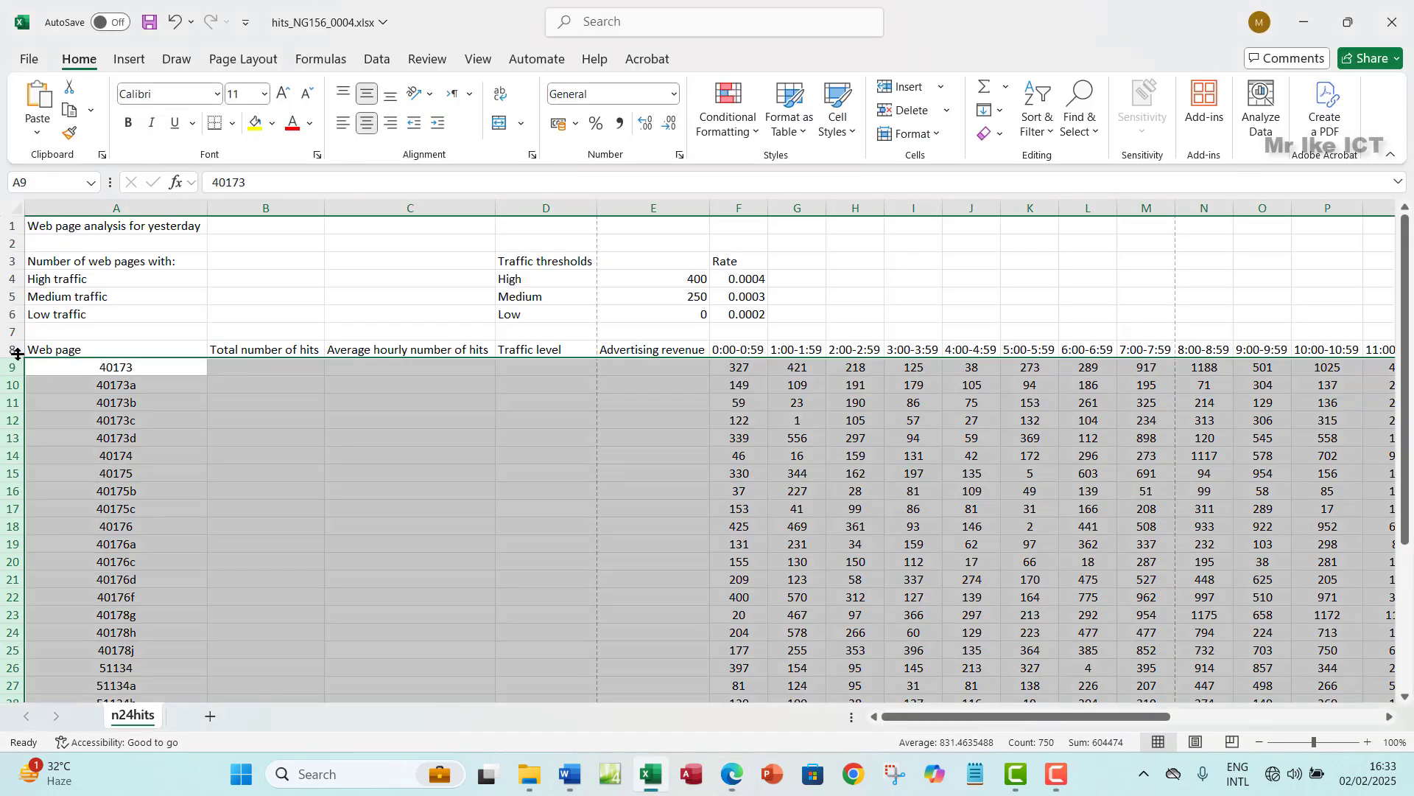
drag(5, 346, 5, 224)
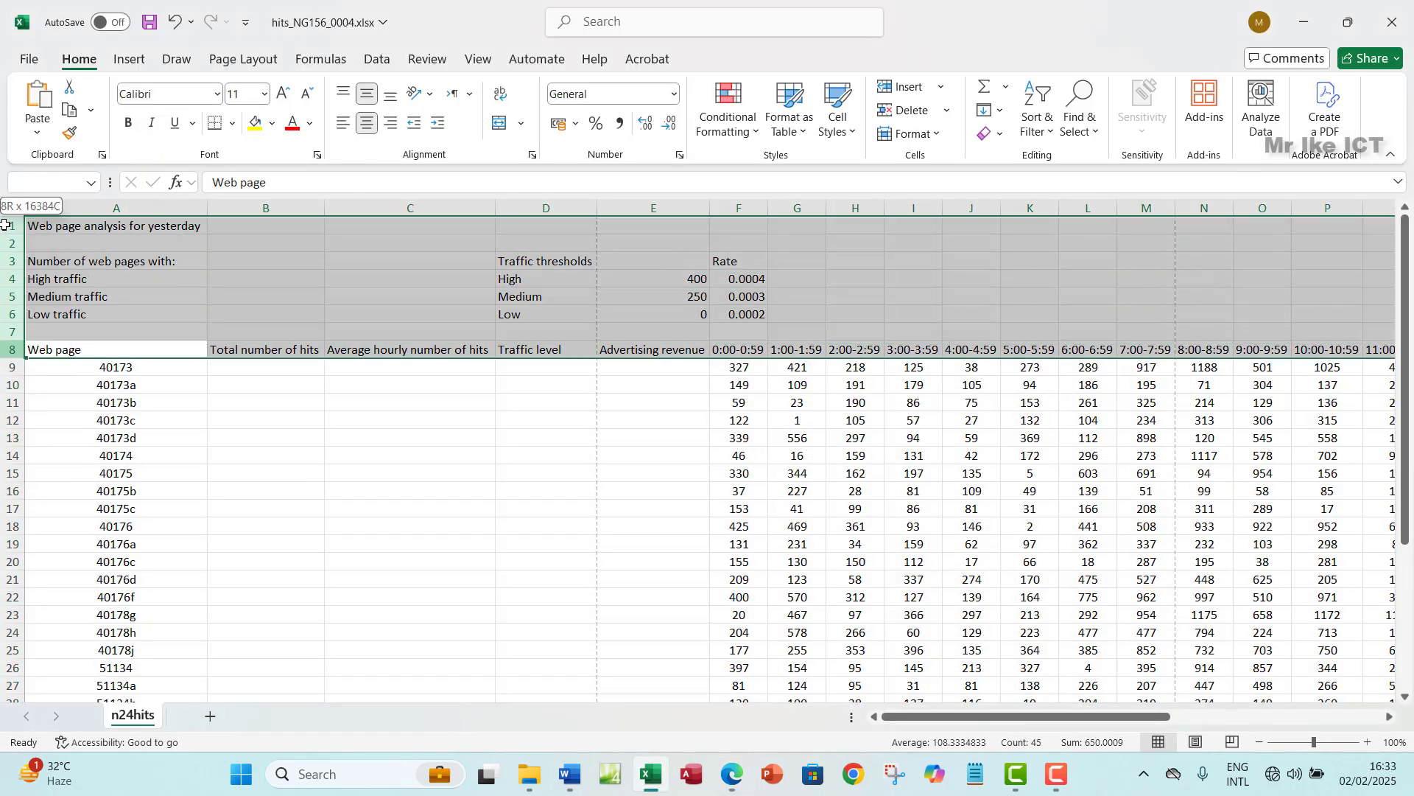
click(152, 228)
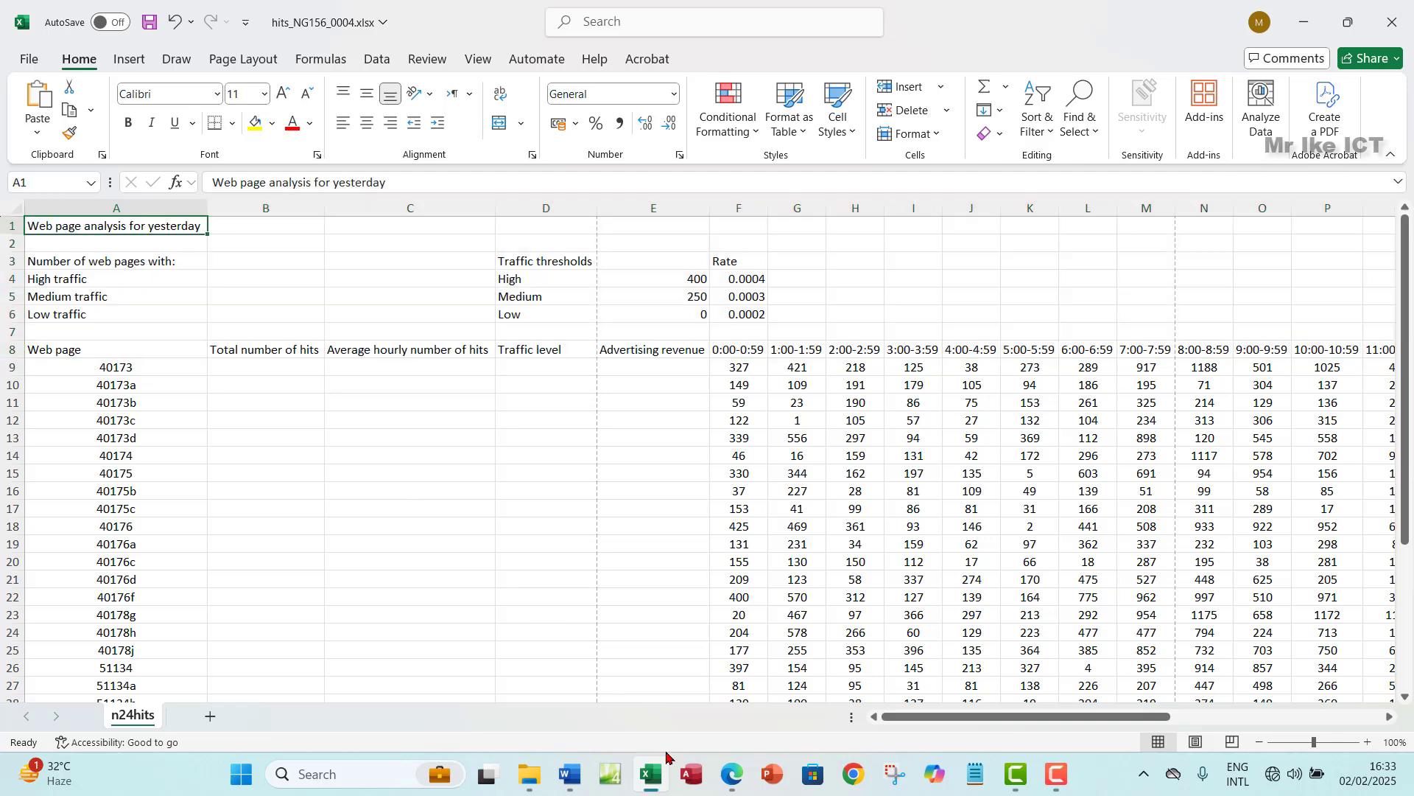
click(746, 779)
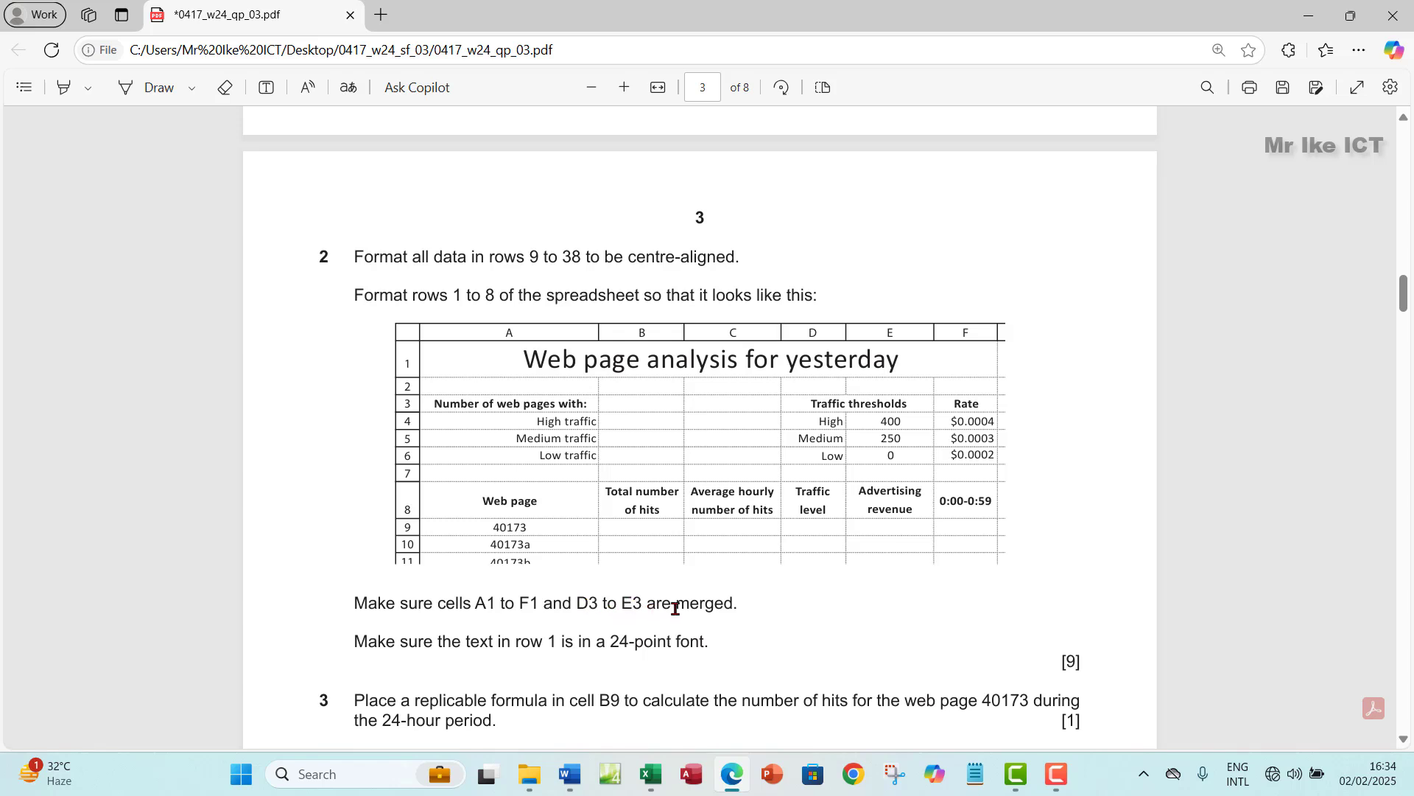
- Merge and centre A1 to F1 for the sheet title
click(653, 780)
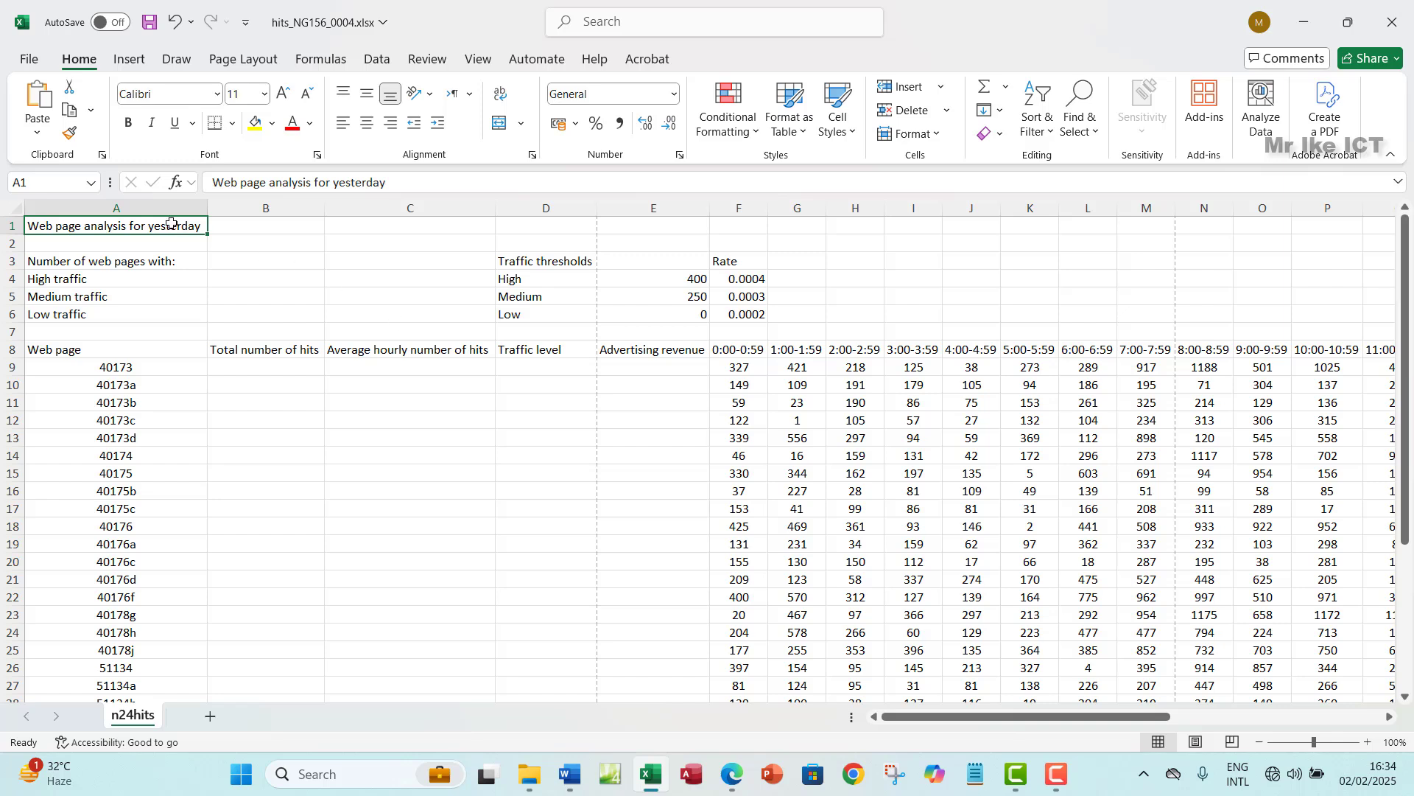
drag(171, 223, 744, 223)
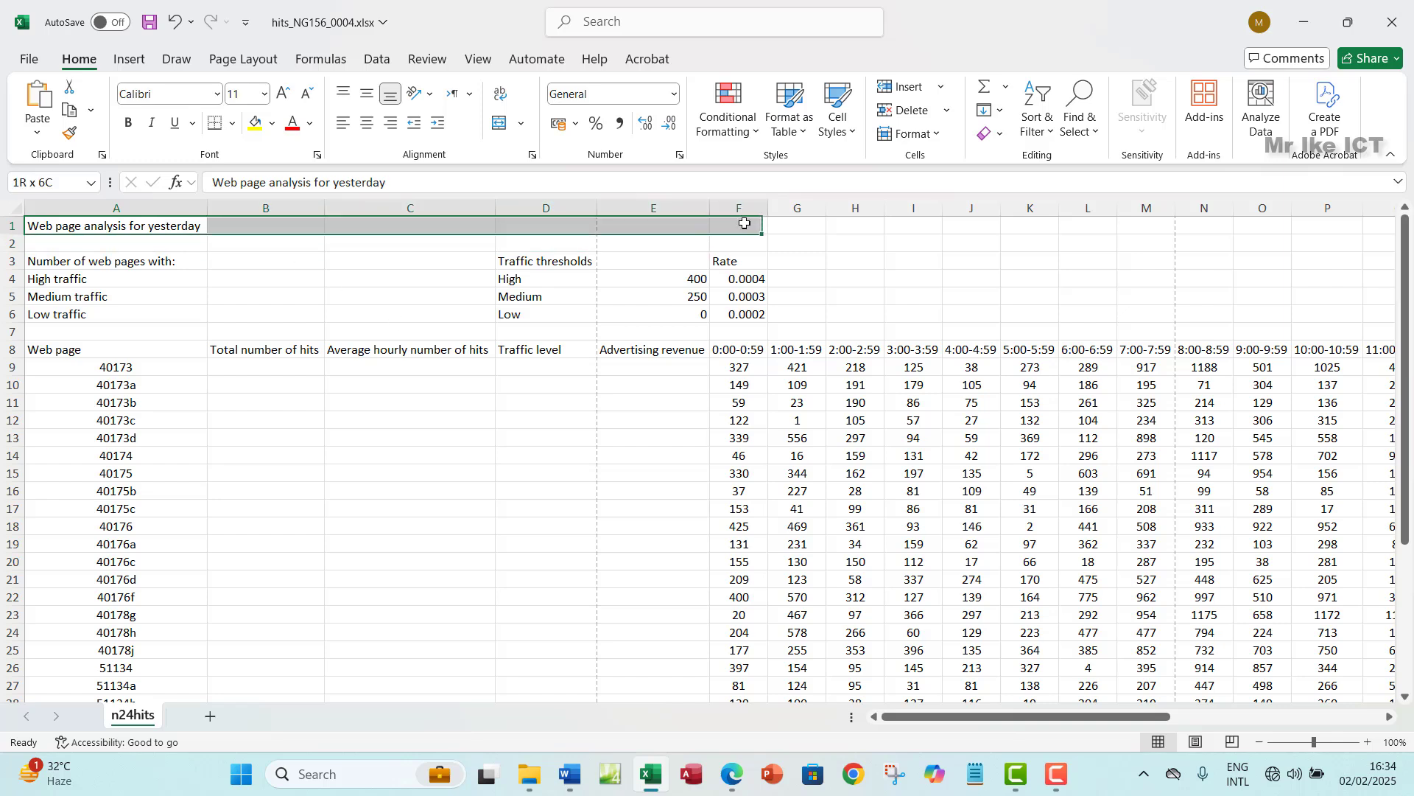
click(500, 123)
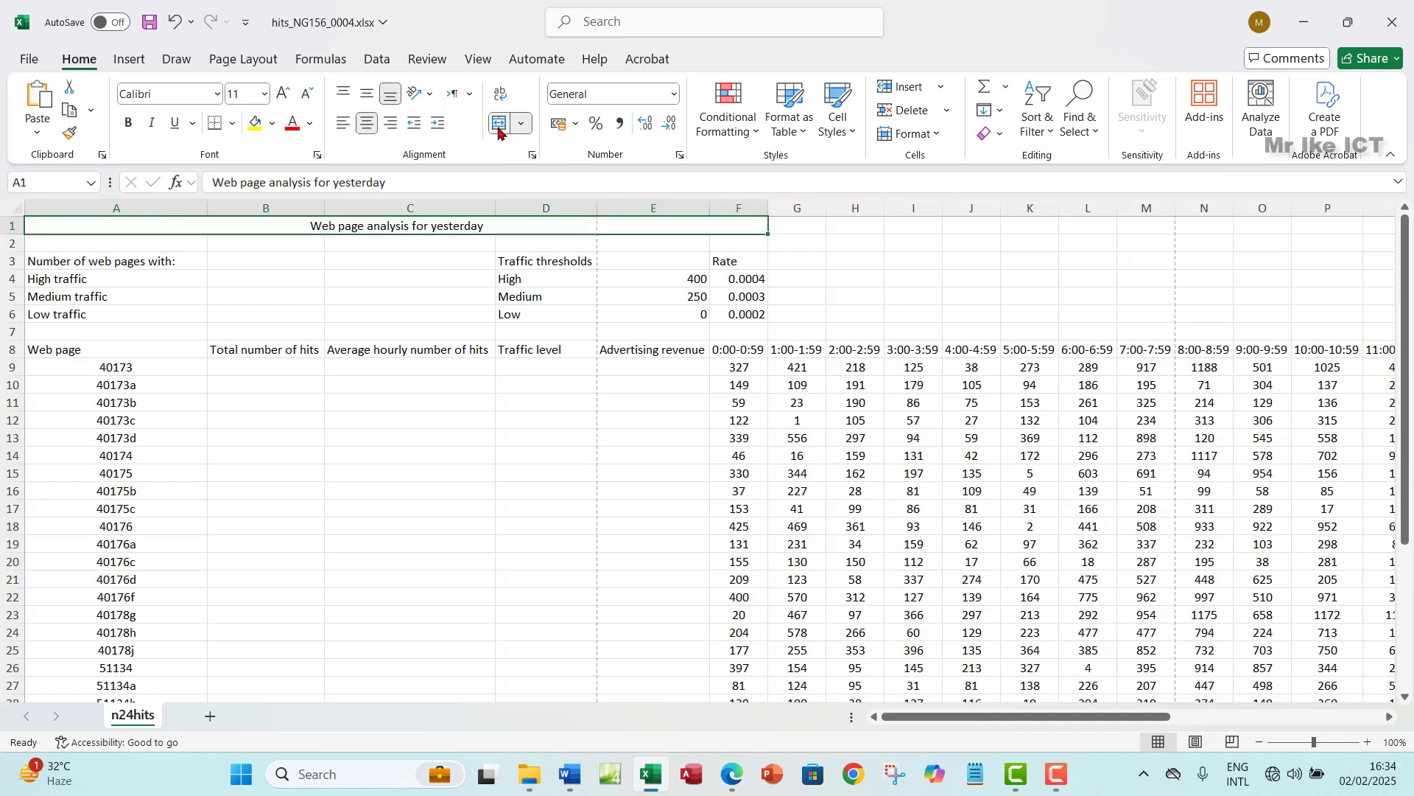
- Merge and centre D3:E3 so Traffic thresholds spans both cells
click(732, 774)
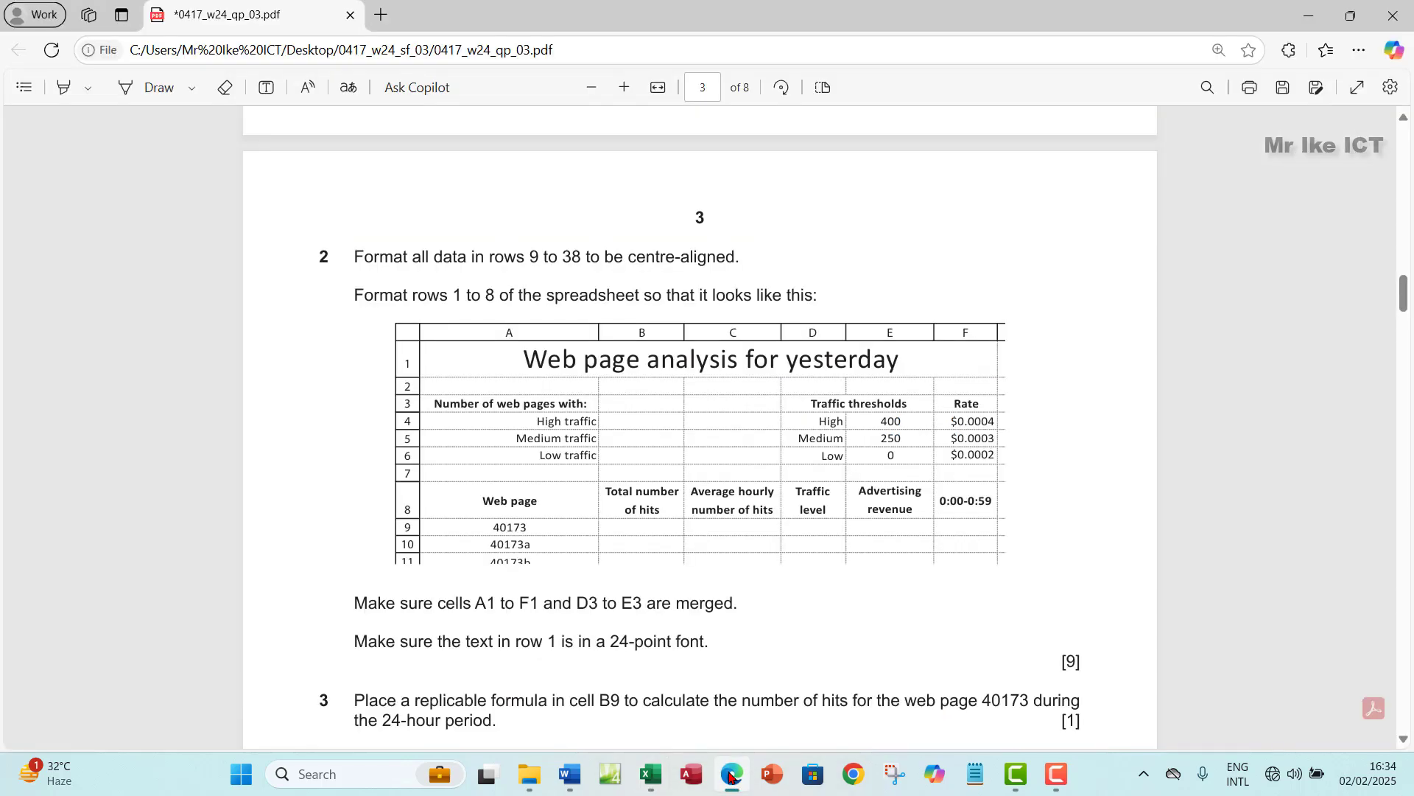
click(731, 774)
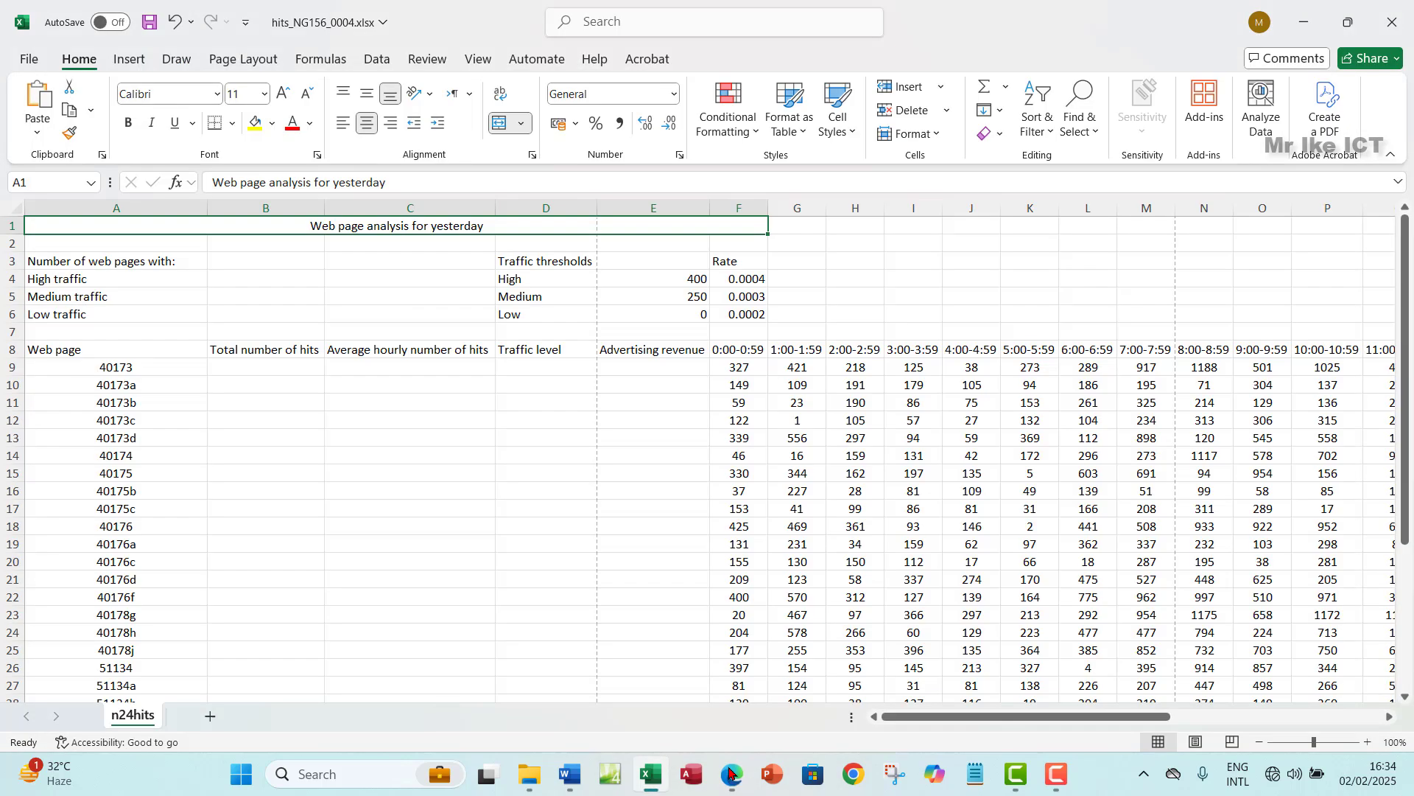
click(542, 283)
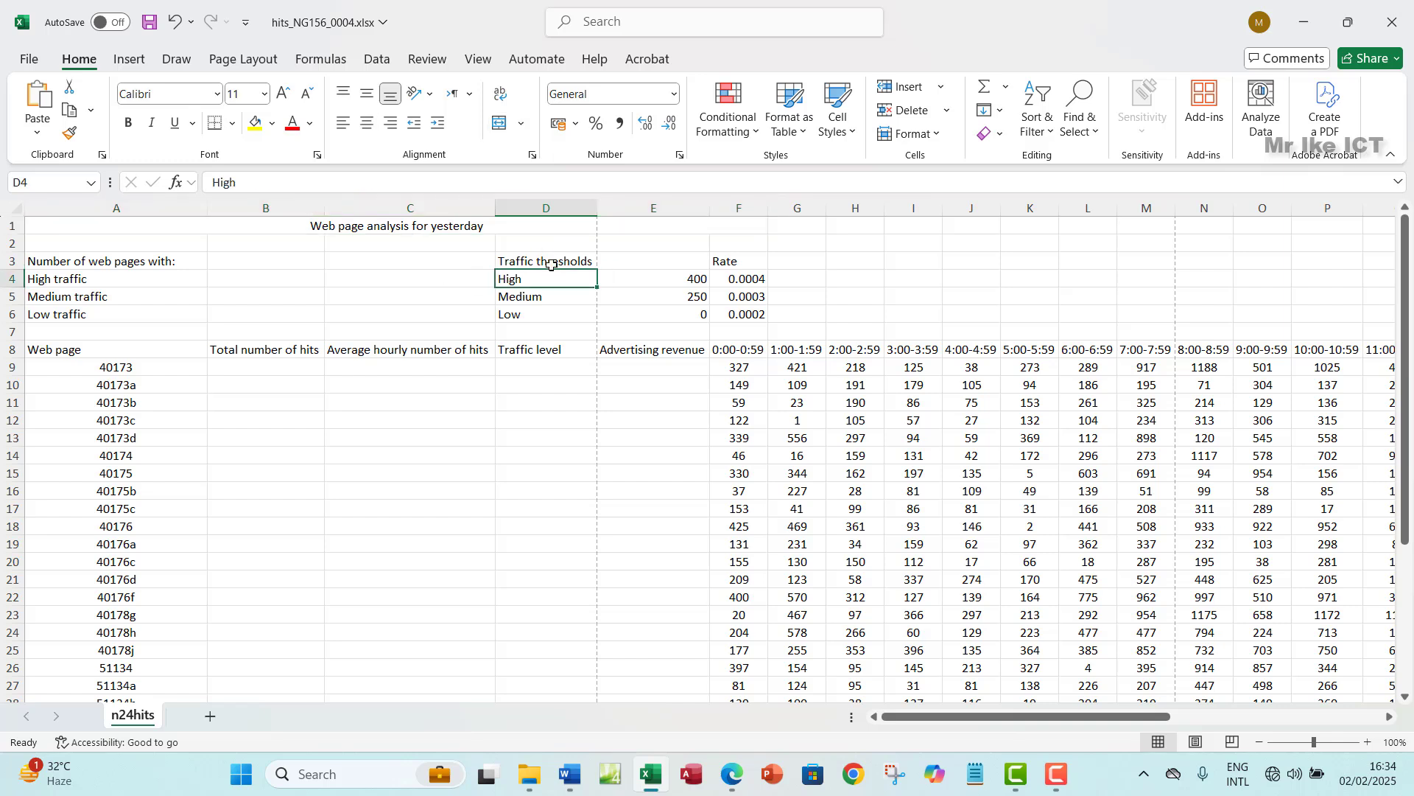
click(545, 260)
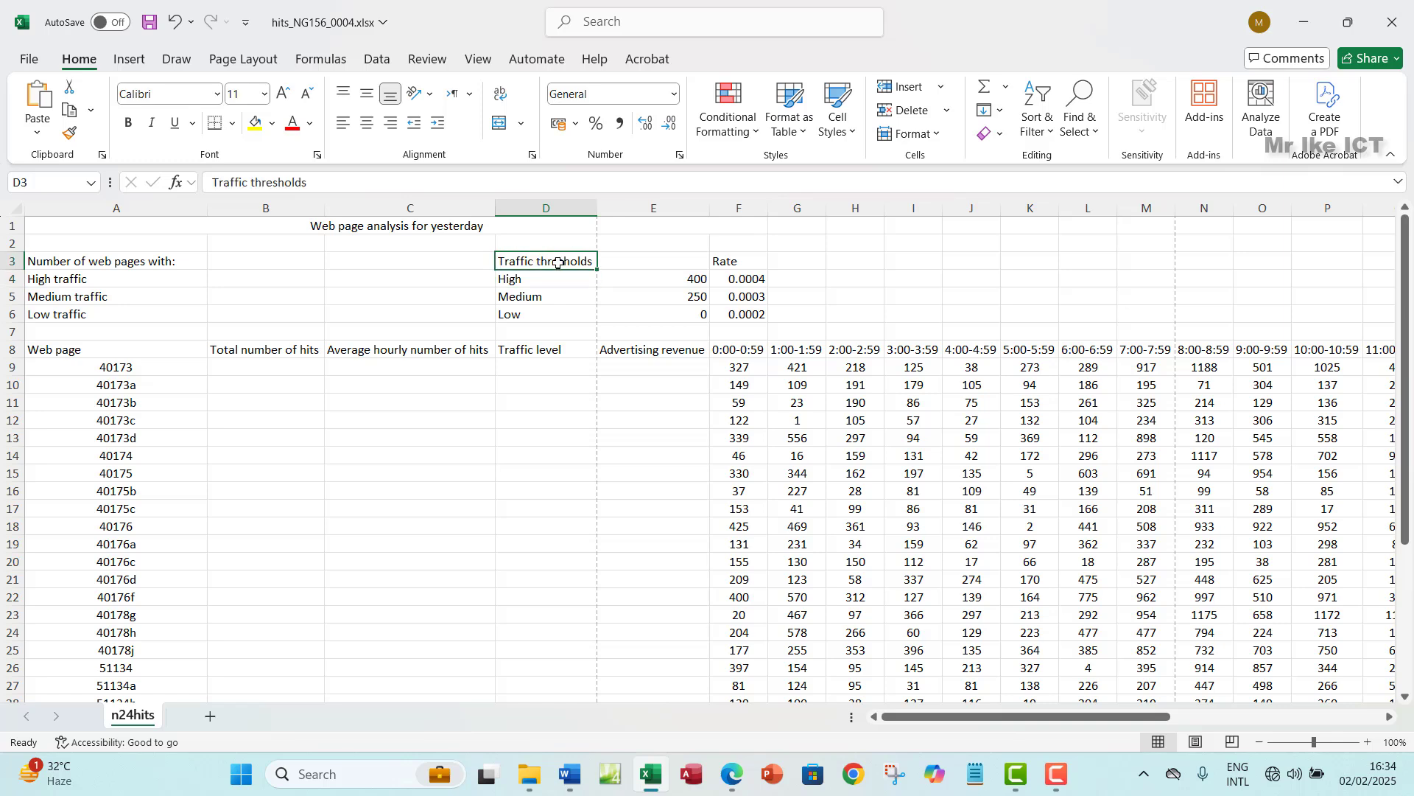
drag(547, 262, 661, 263)
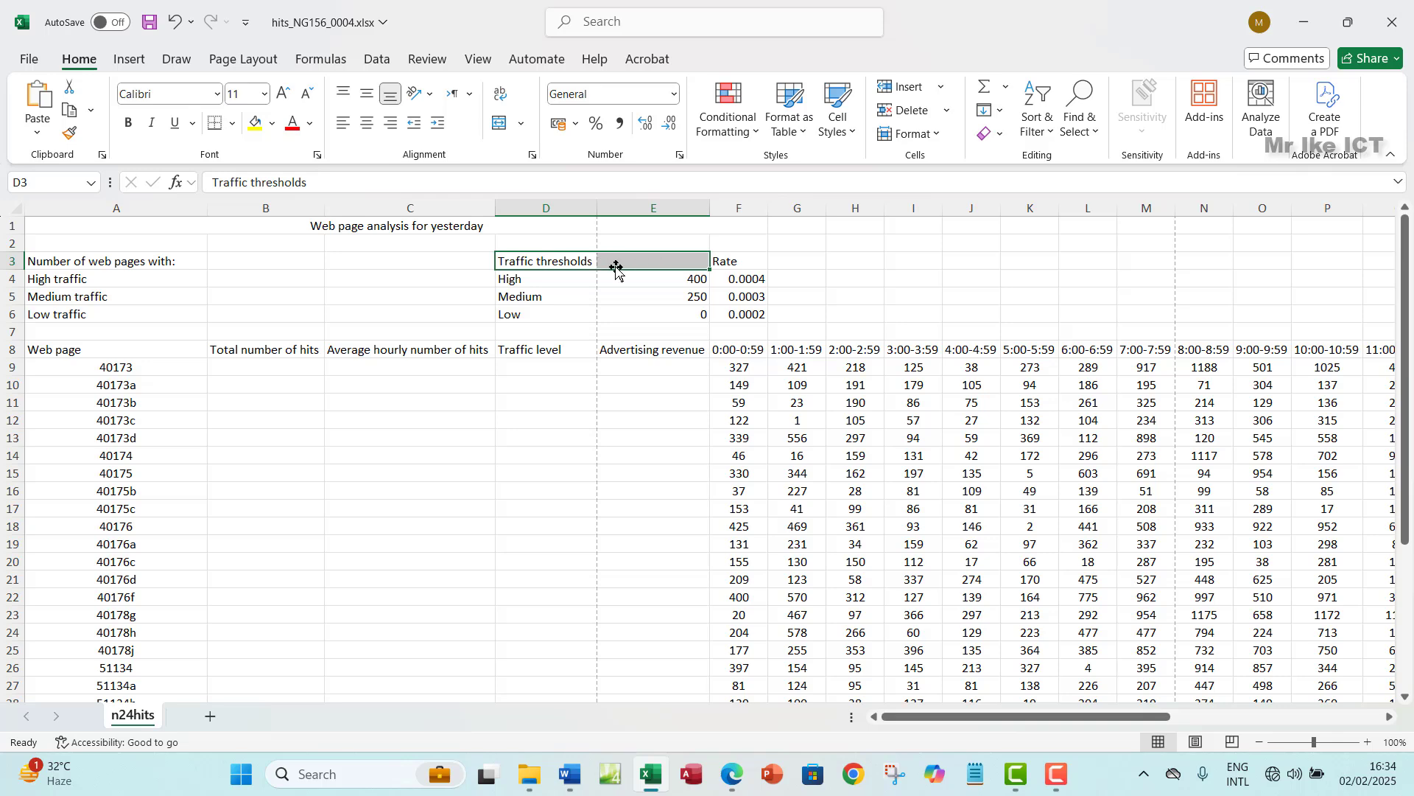
click(505, 125)
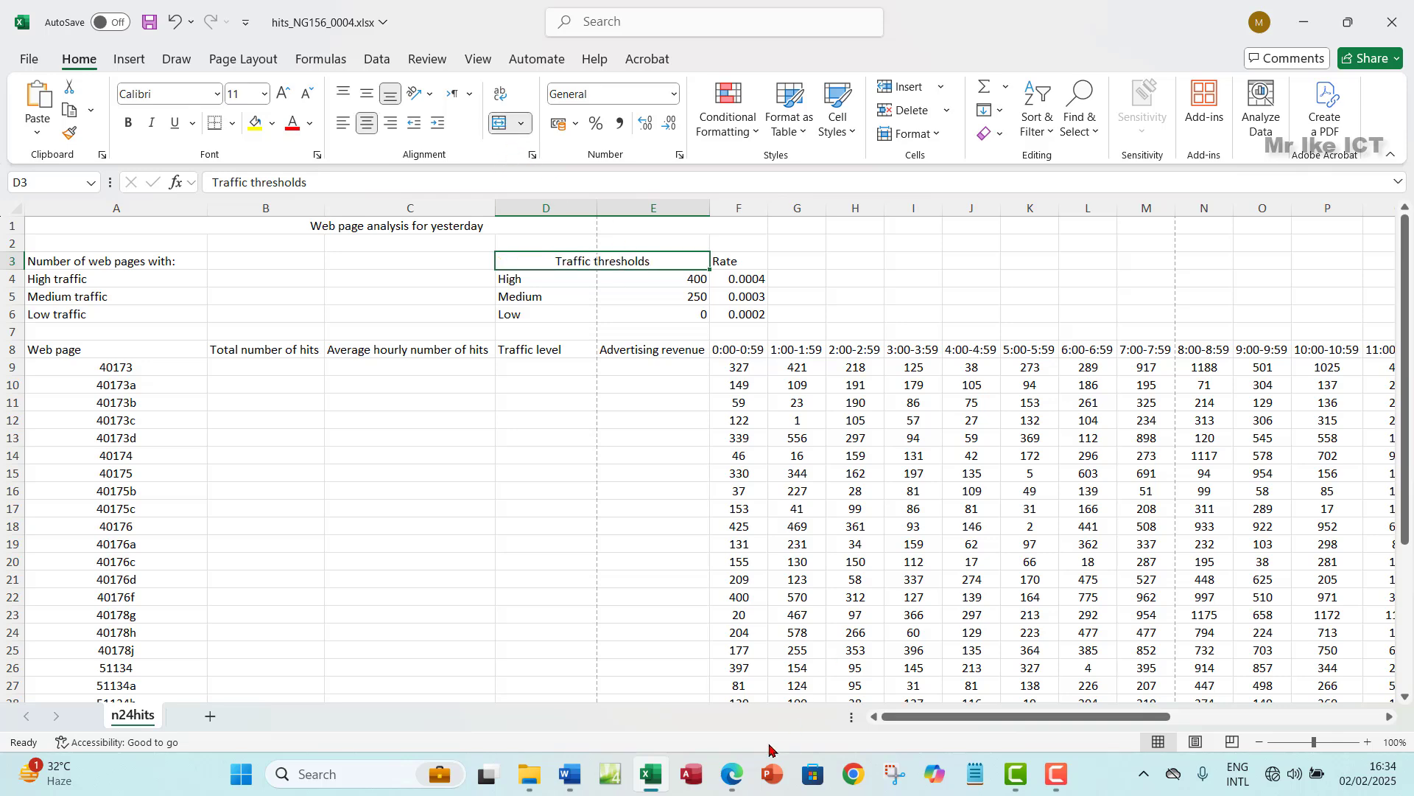
click(733, 774)
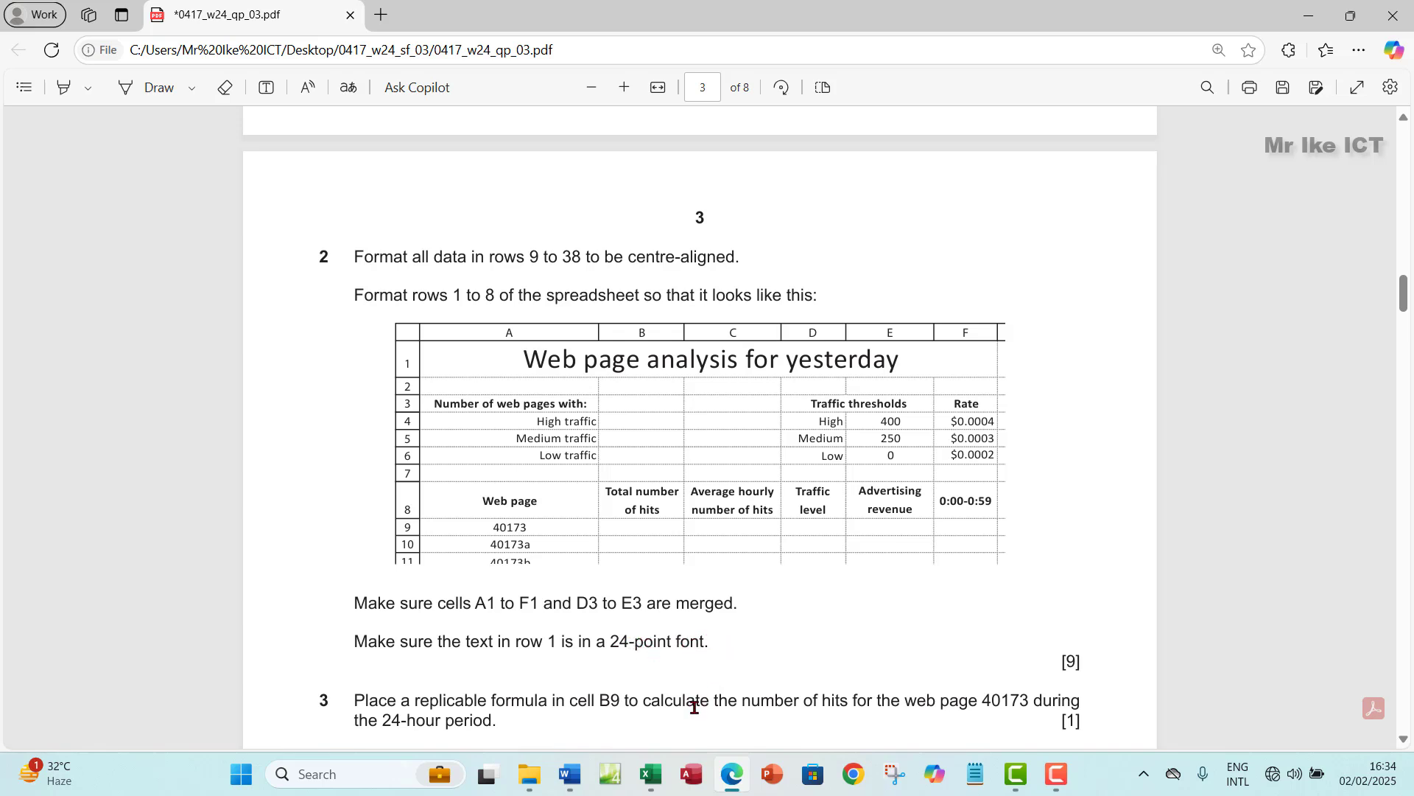
- Set the 'Web page analysis for yesterday' title in A1 to 24-point font
click(651, 774)
click(247, 227)
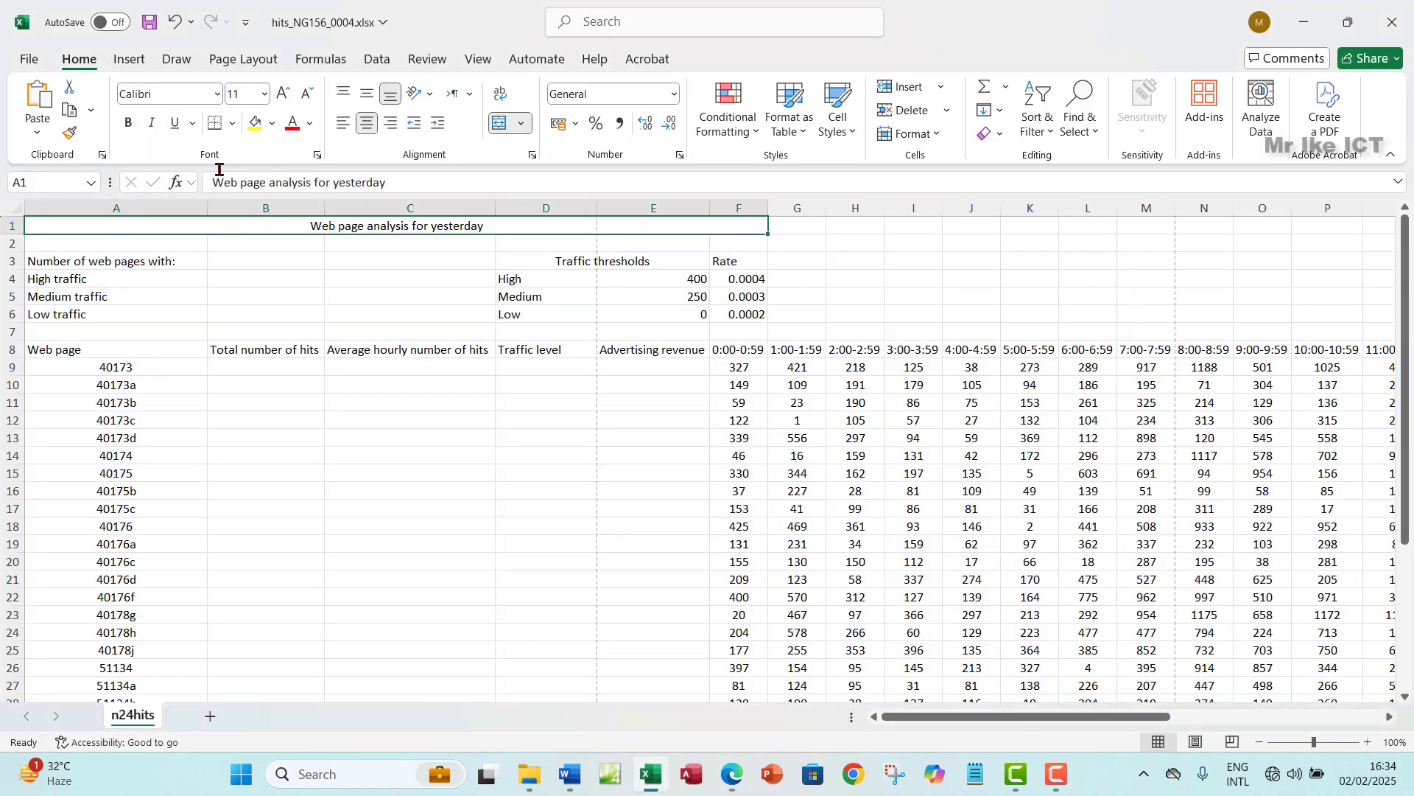
click(264, 93)
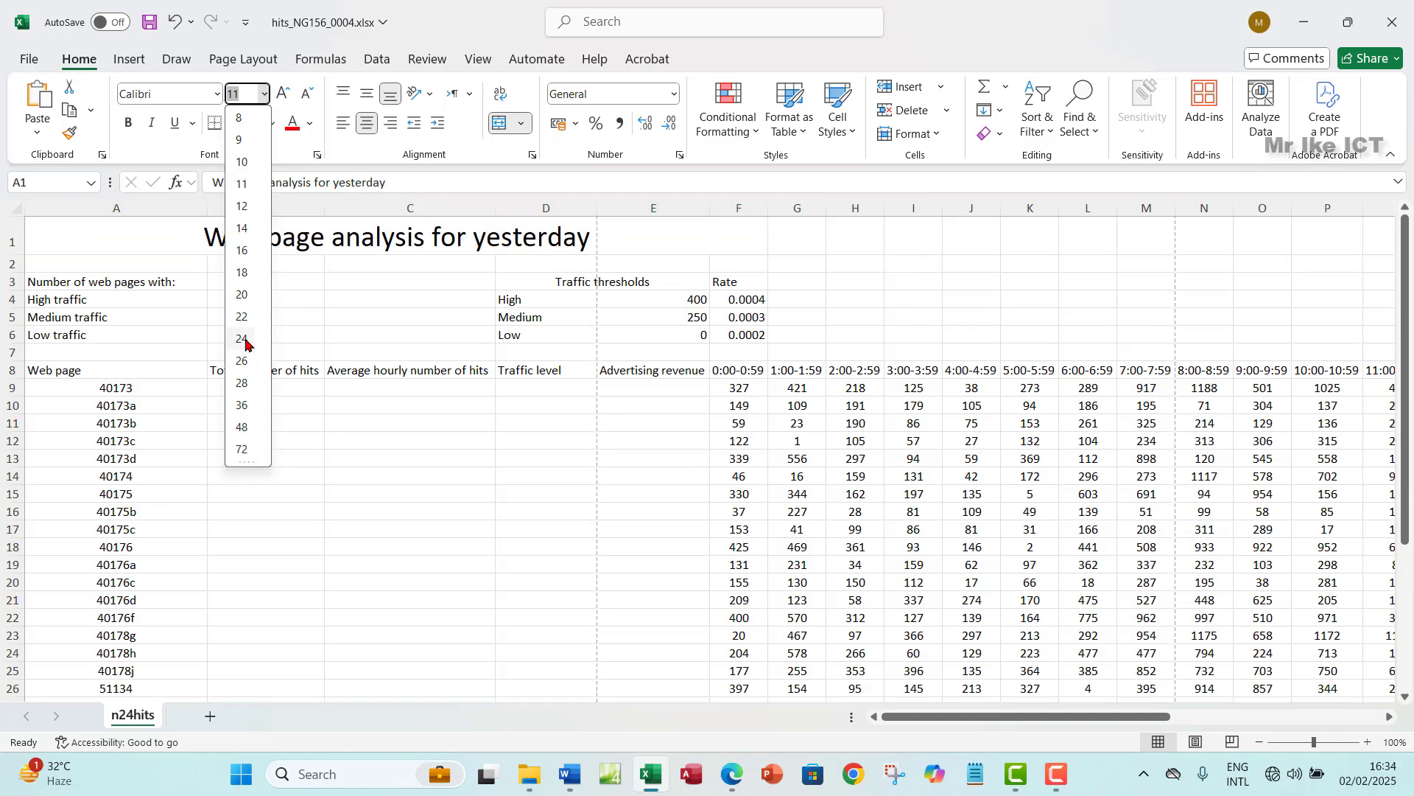
click(243, 339)
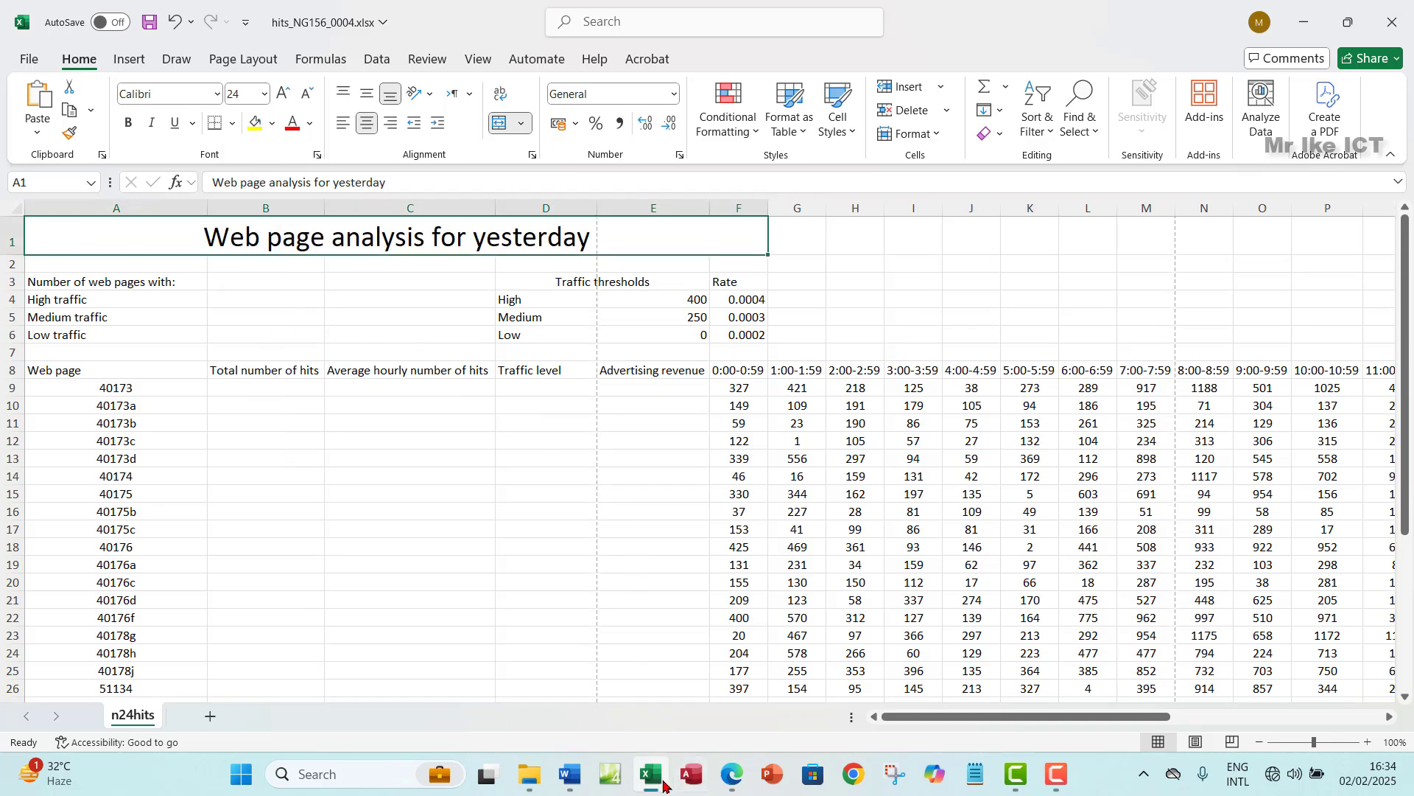
- Compare against the paper's sample table, closing the Copilot sidebar and clearing the highlight
click(734, 777)
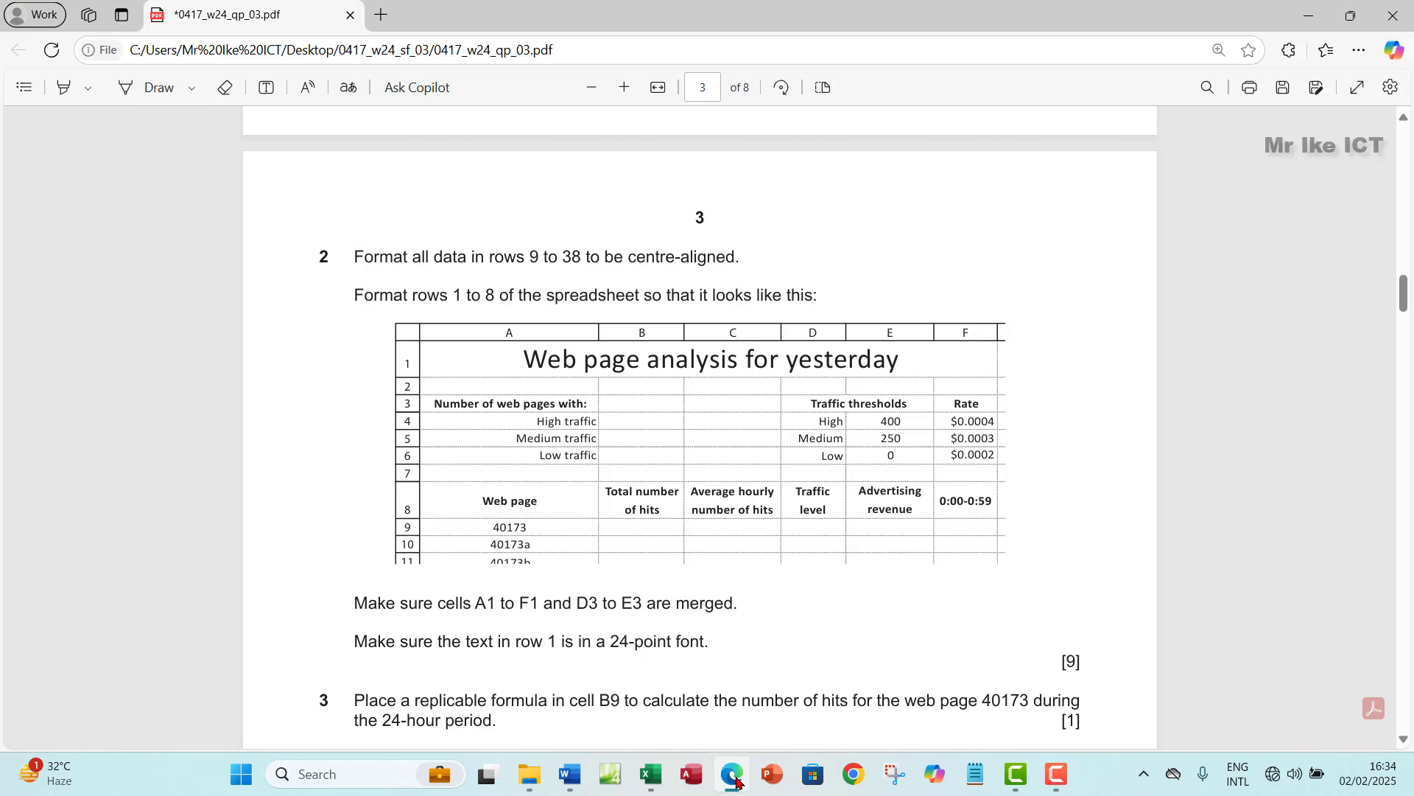
click(736, 779)
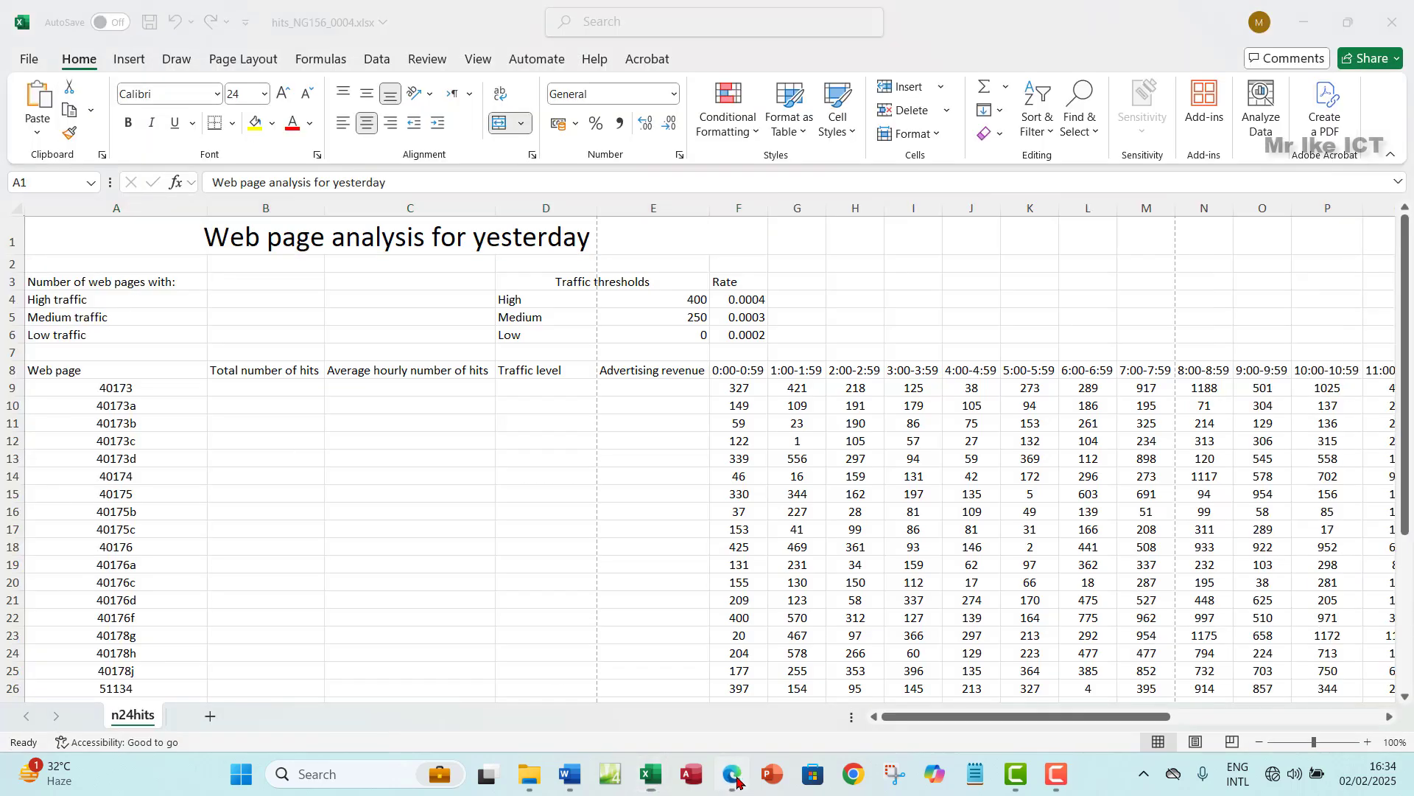
click(736, 780)
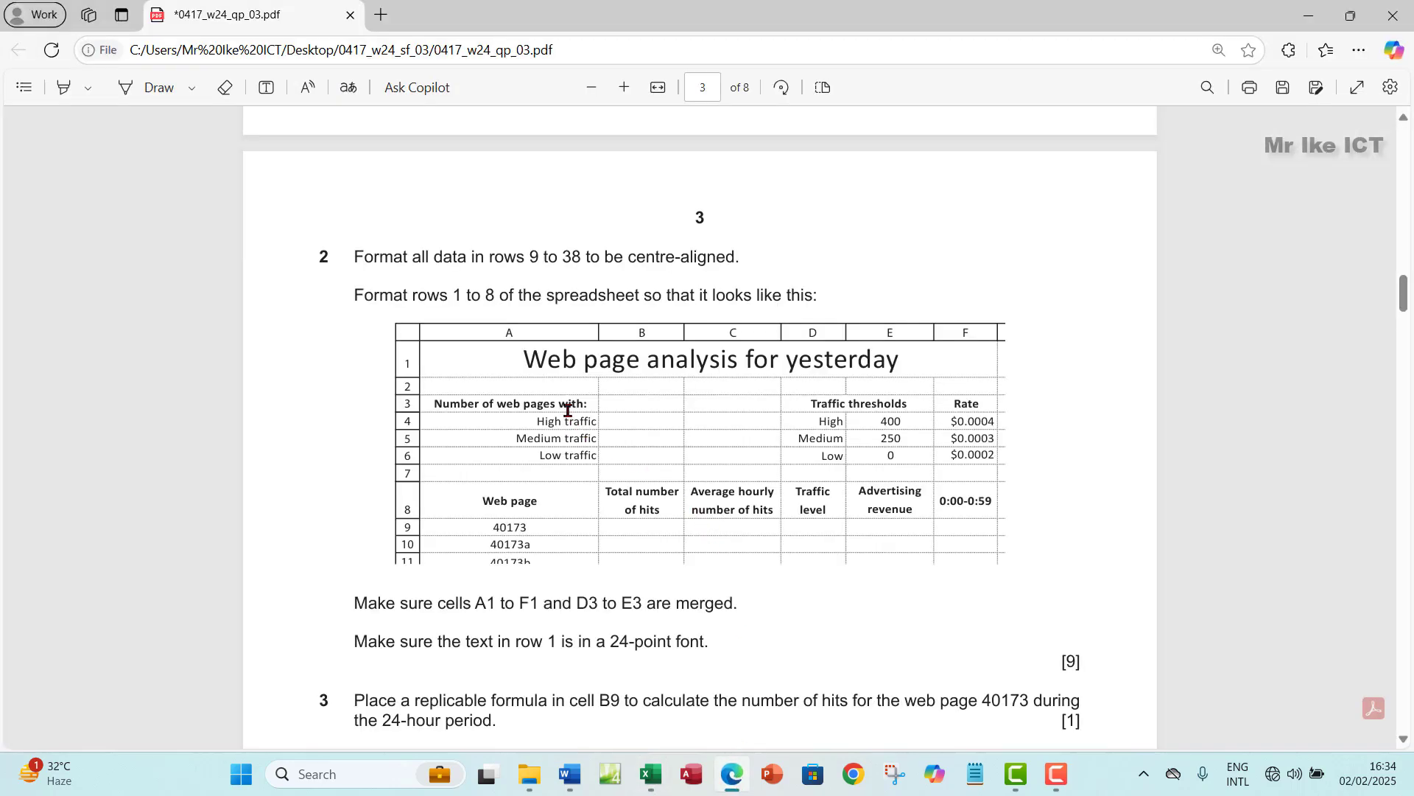
drag(451, 406, 581, 457)
click(738, 424)
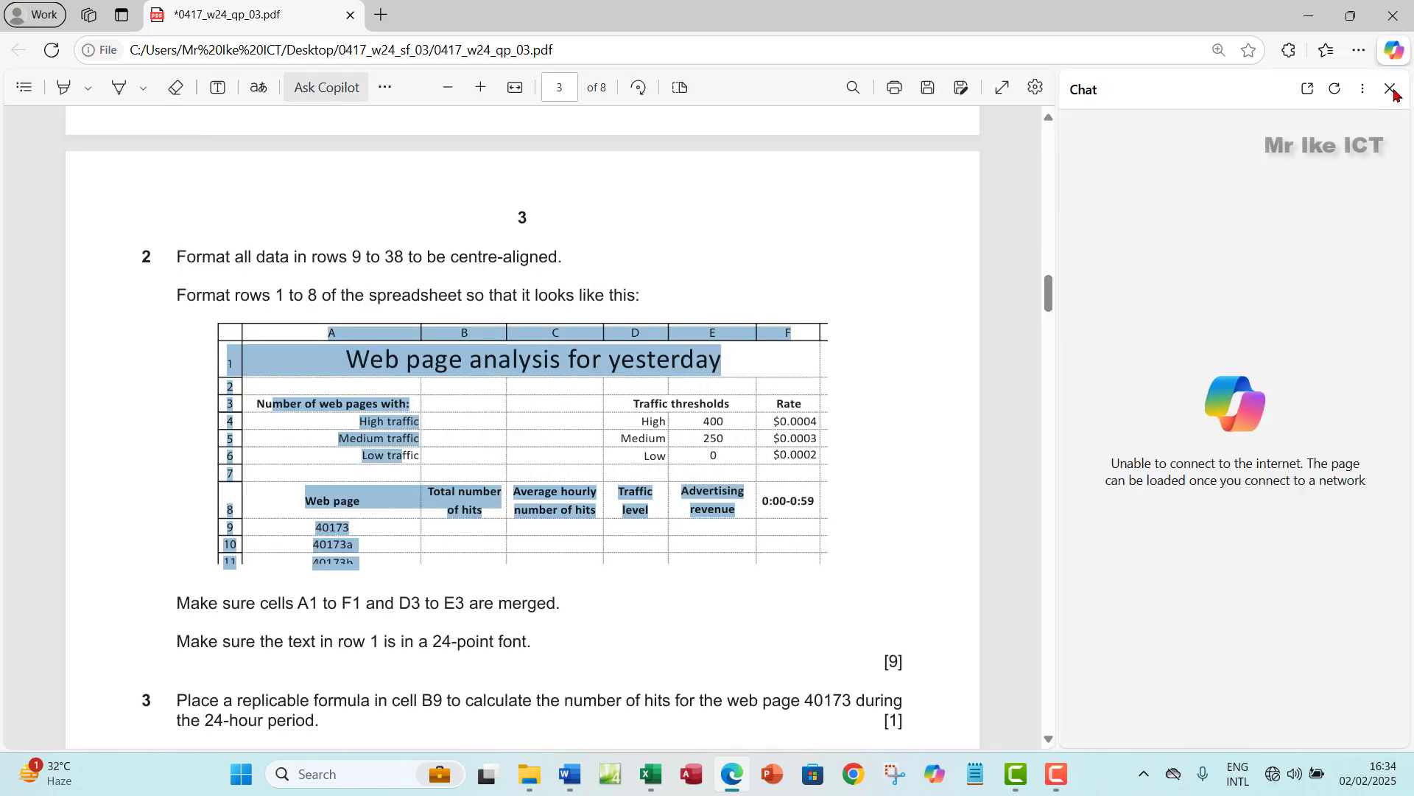
click(1392, 90)
click(712, 460)
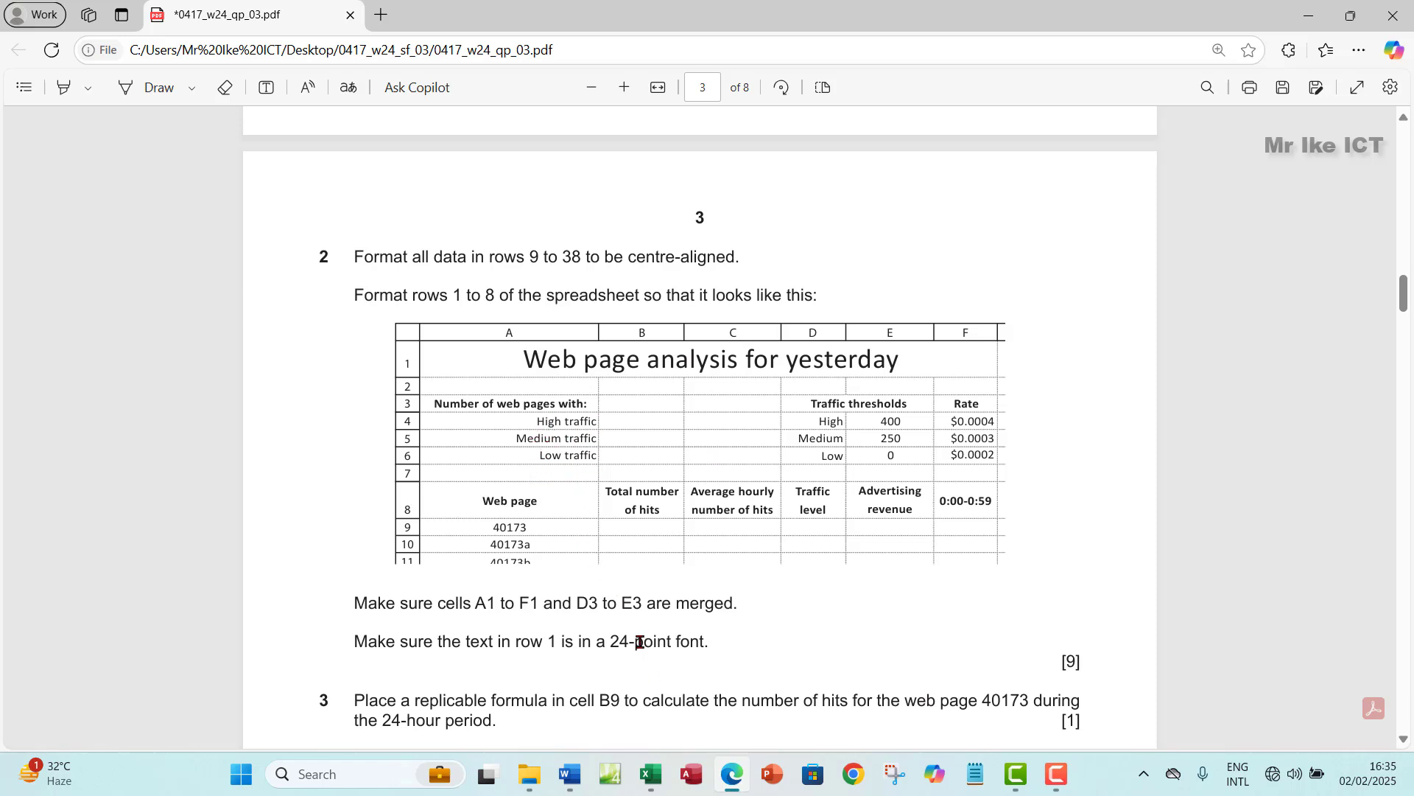
click(650, 775)
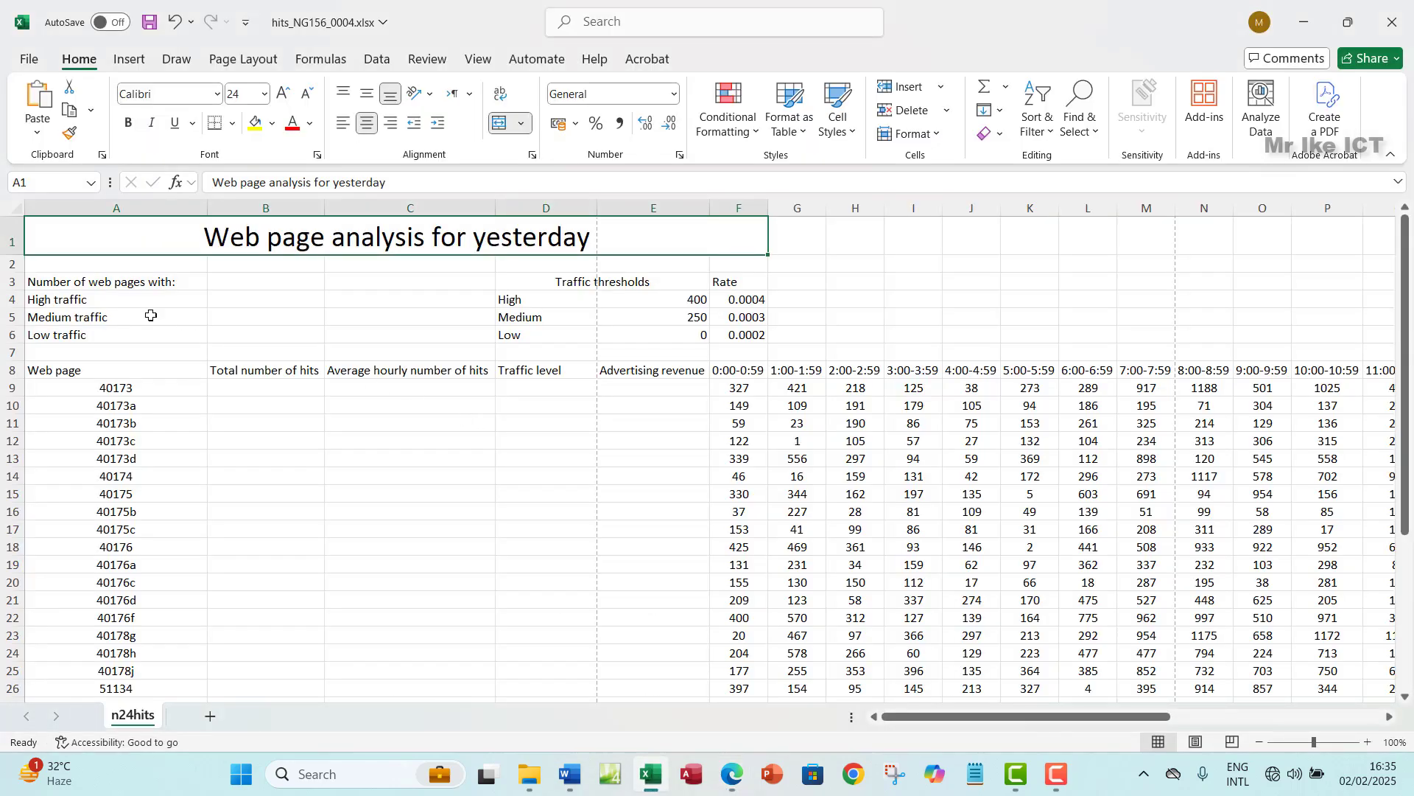
- Middle-align and right-align the labels in A3 to A6
drag(107, 294, 108, 330)
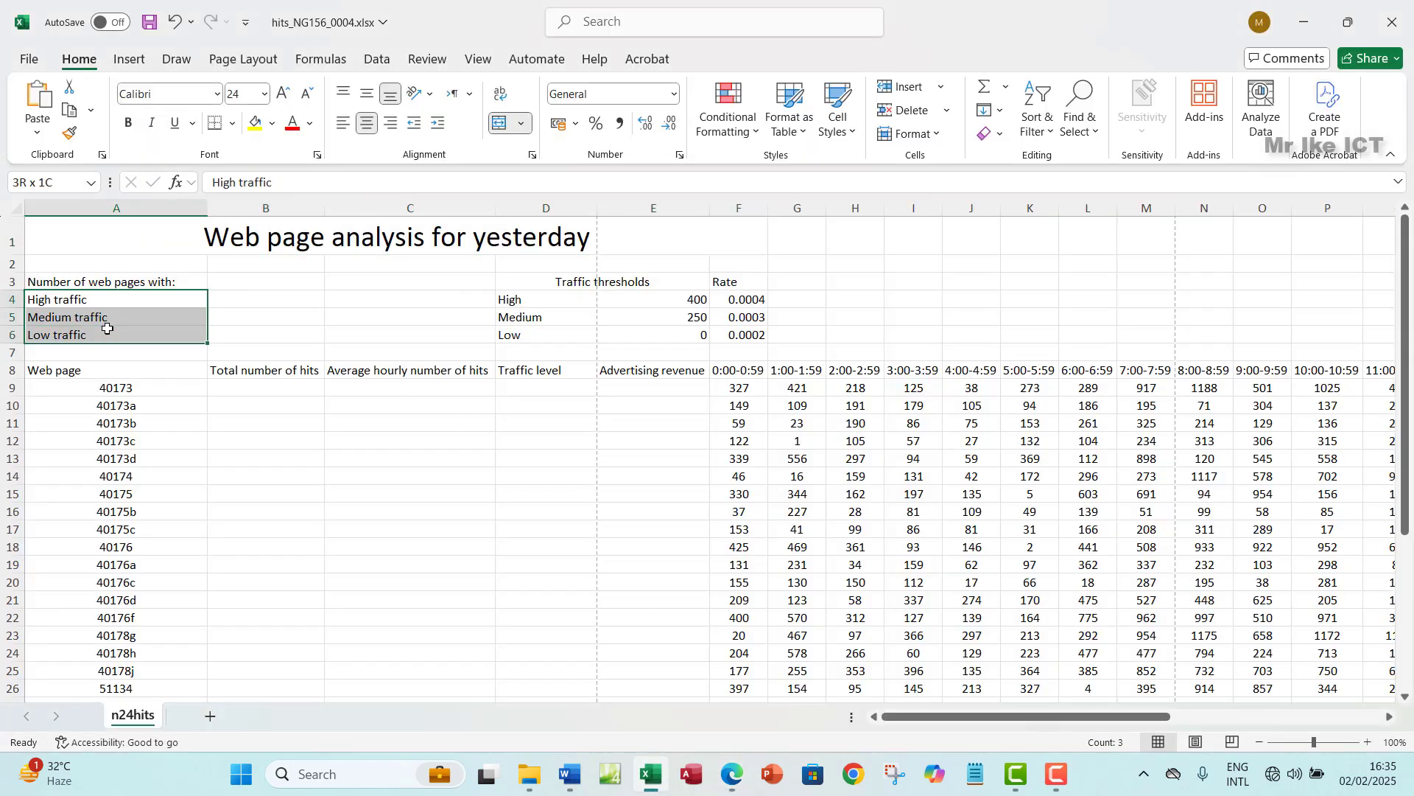
click(729, 777)
click(731, 775)
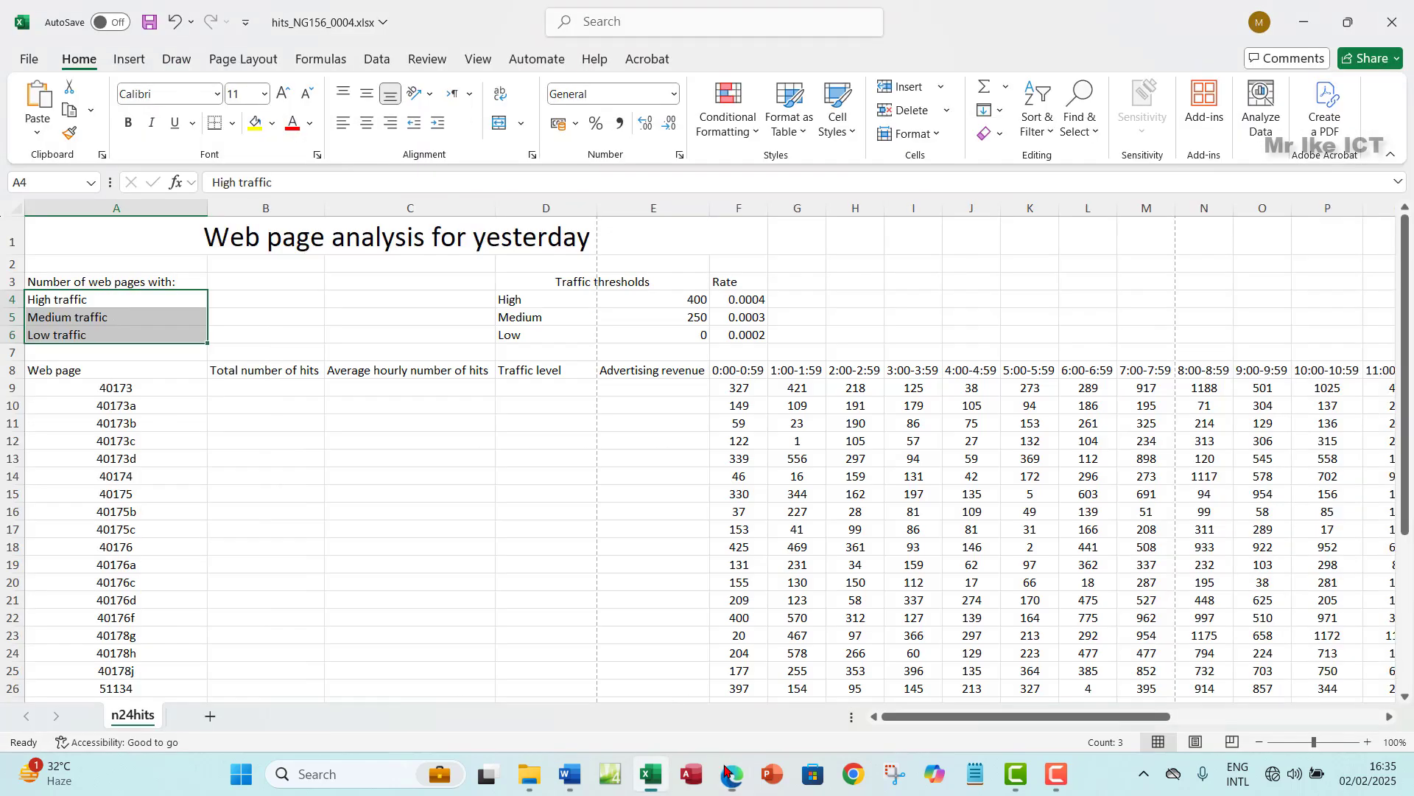
key(ctrl+v)
drag(169, 283, 170, 333)
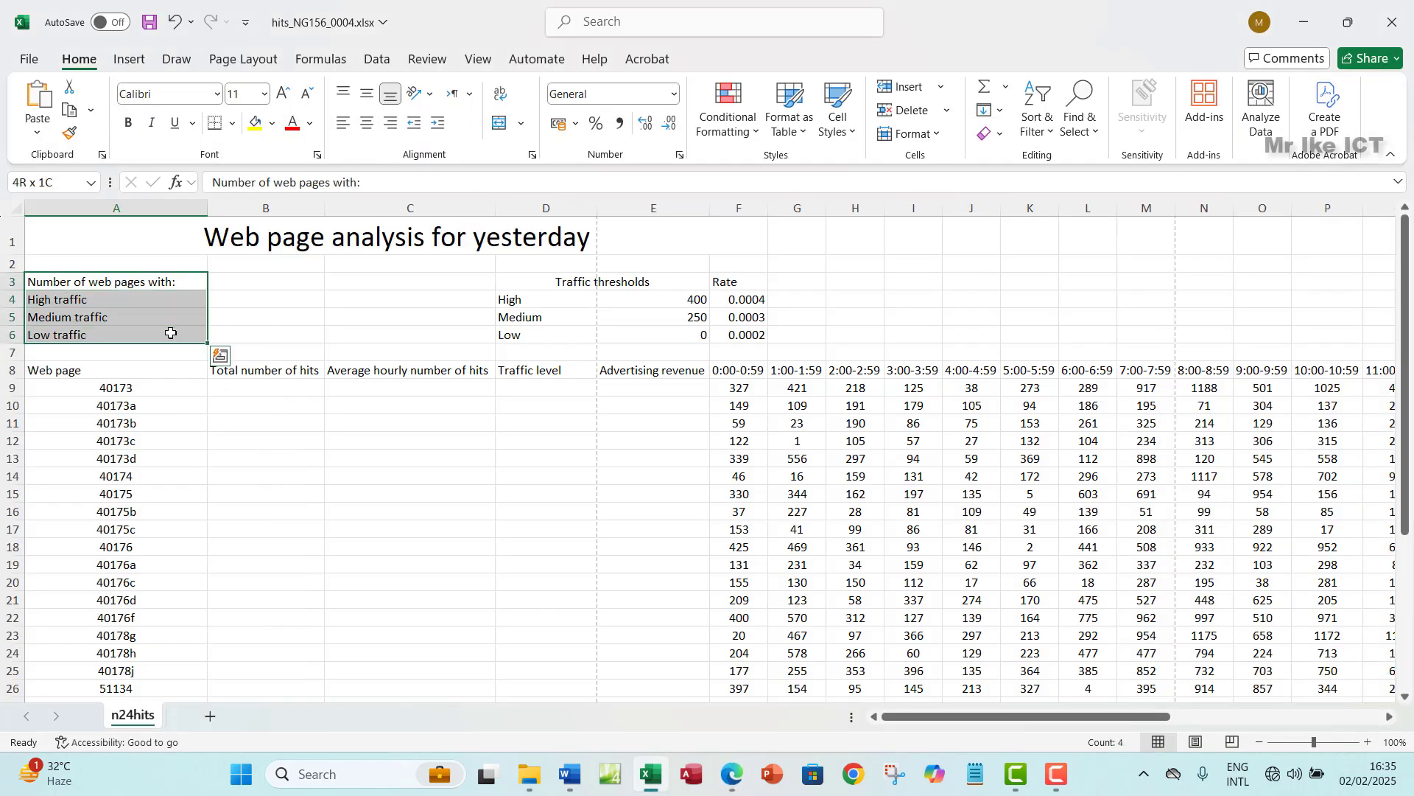
click(367, 93)
click(390, 122)
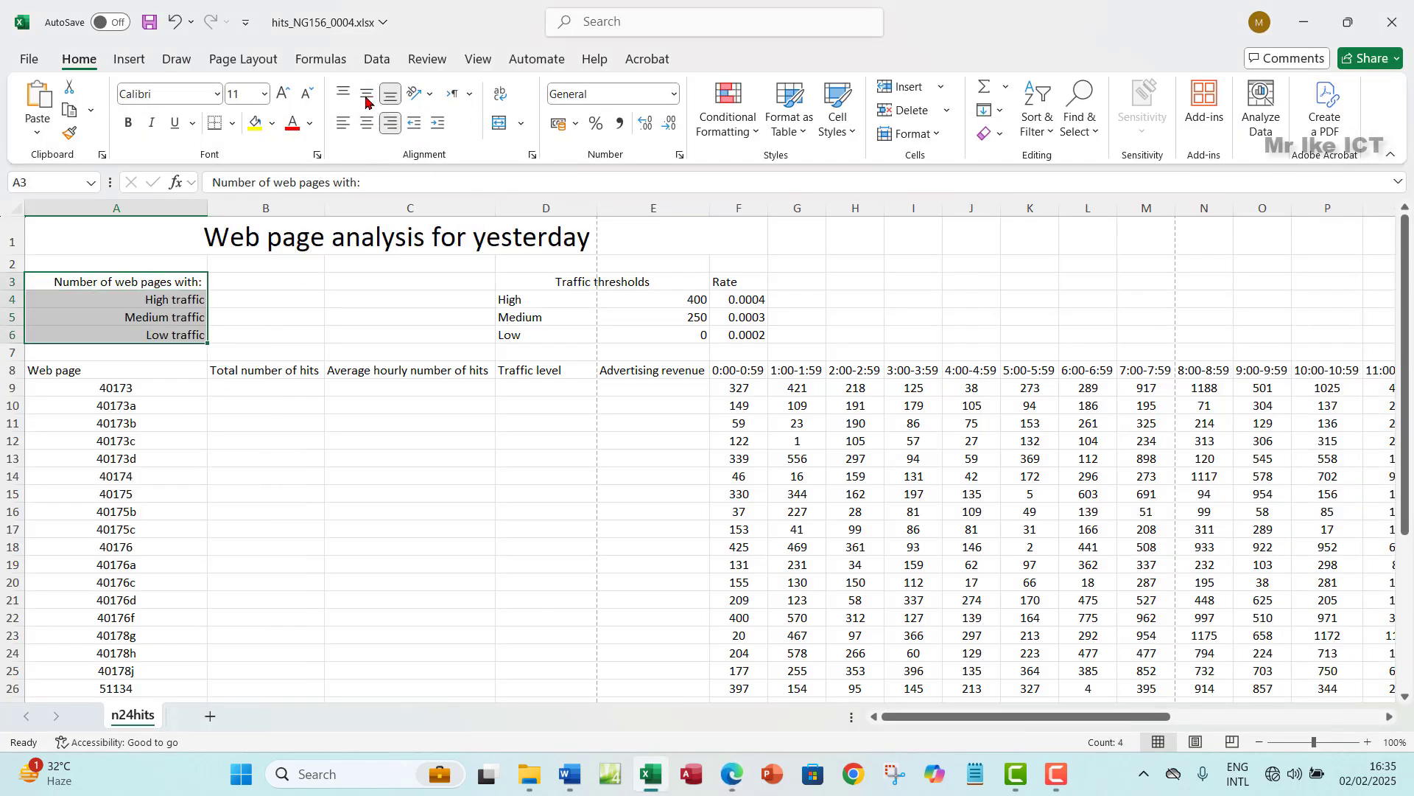
- Make 'Number of web pages with:' in A3 bold
click(131, 279)
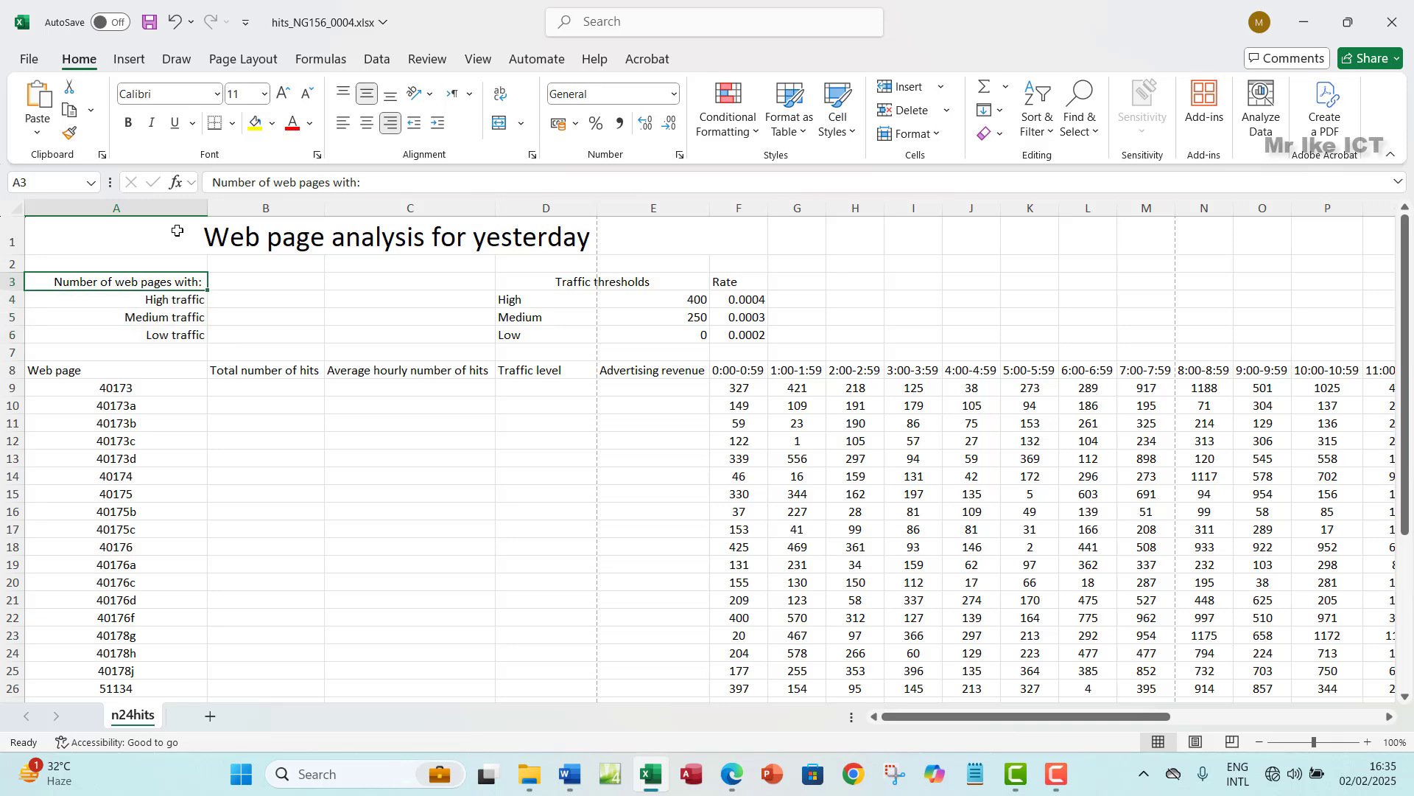
click(131, 127)
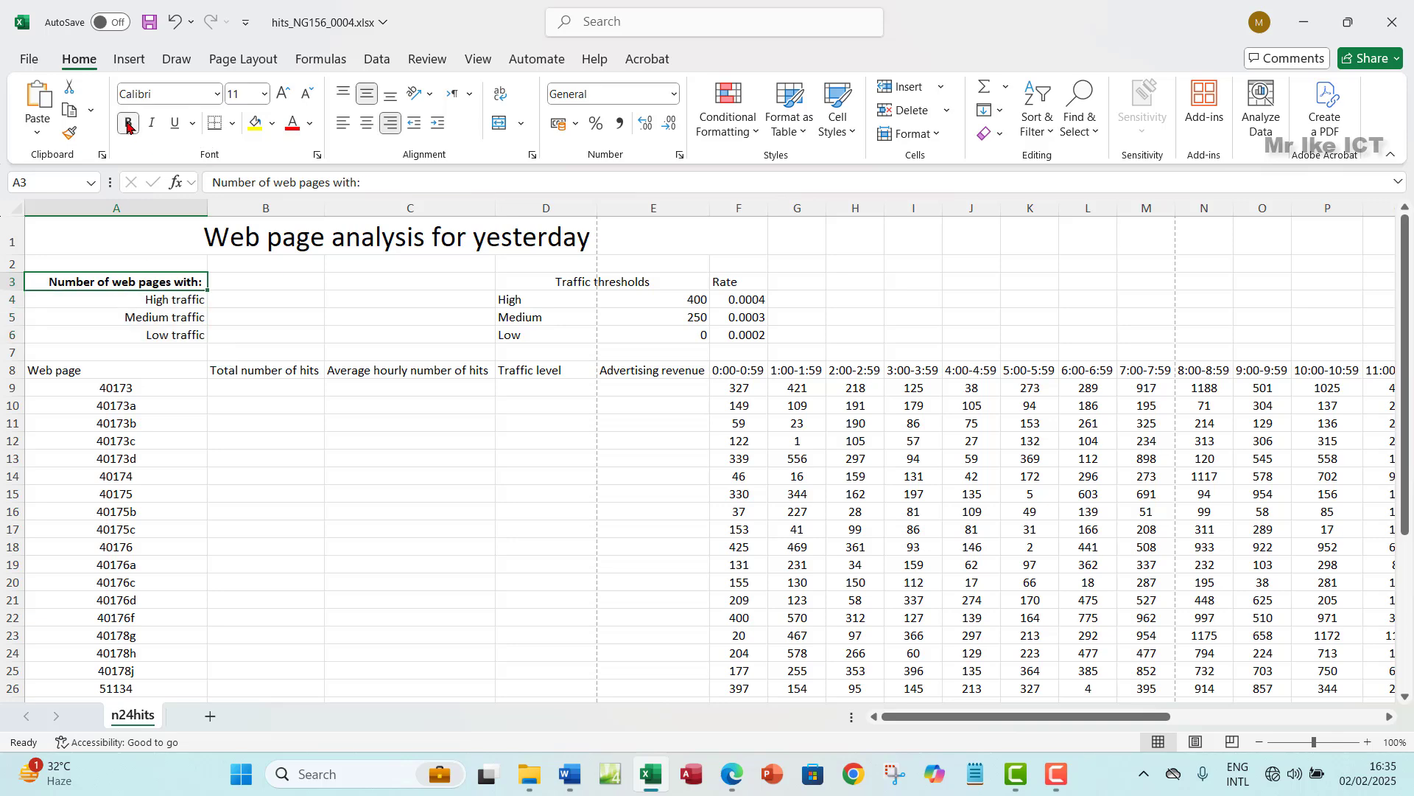
click(742, 783)
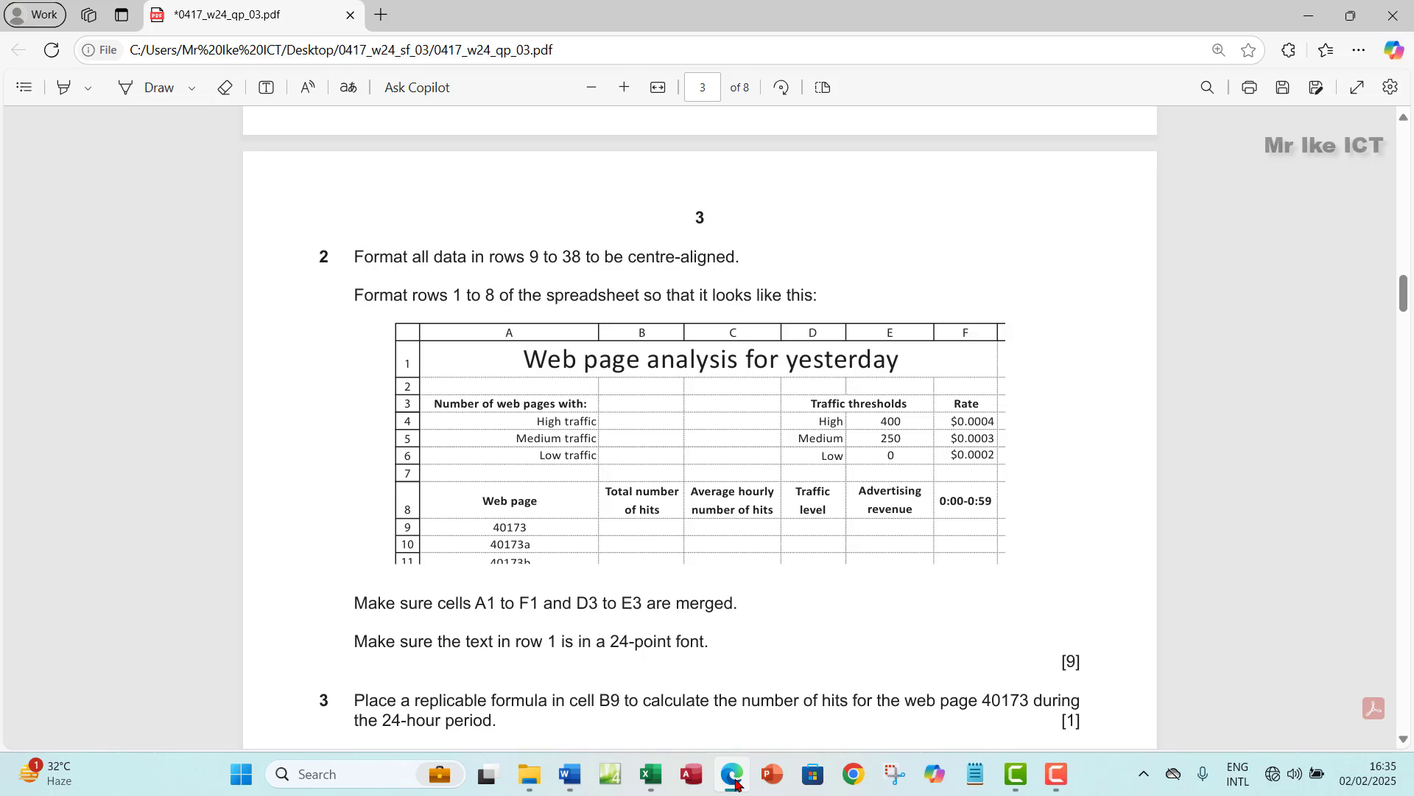
click(737, 783)
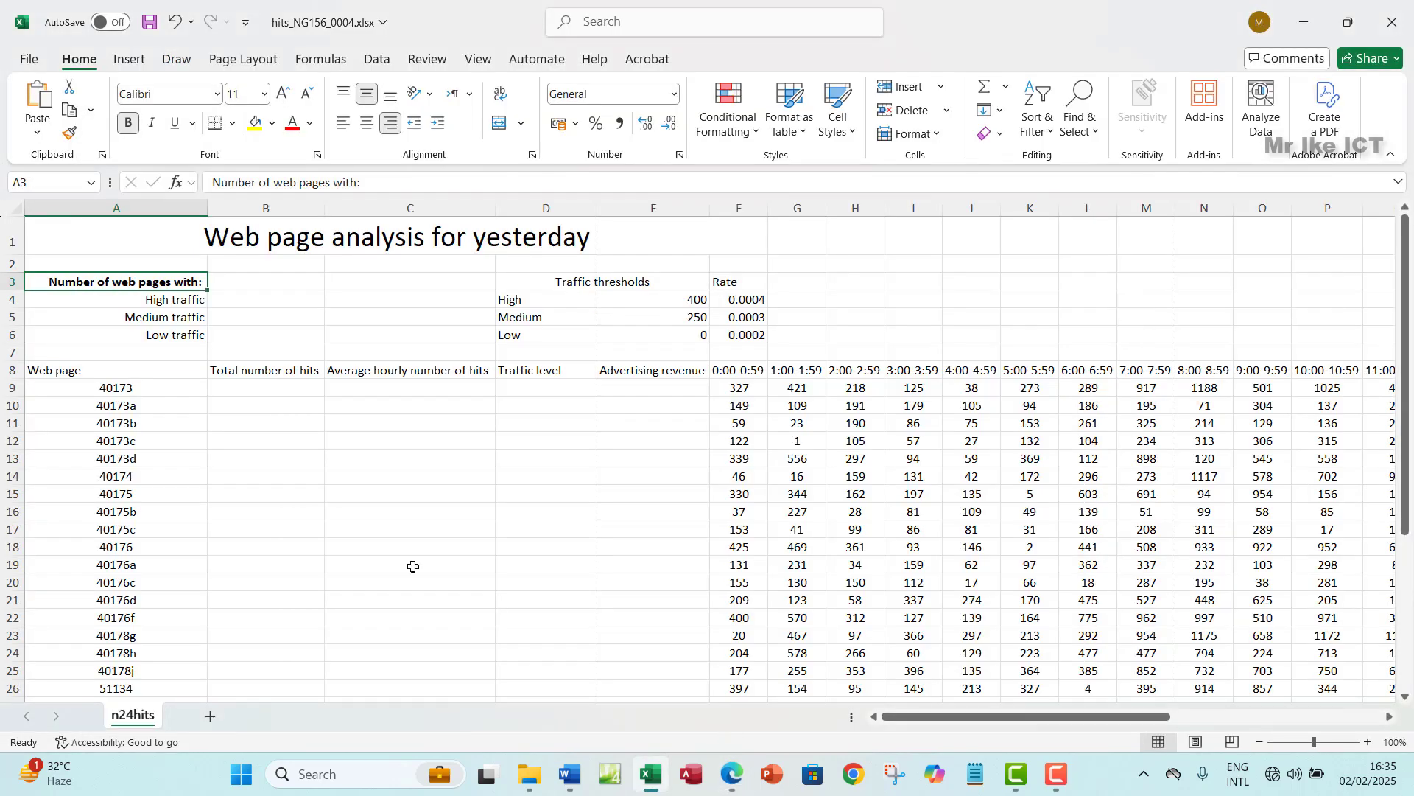
- Make the row 8 headings bold and centred vertically and horizontally
click(2, 371)
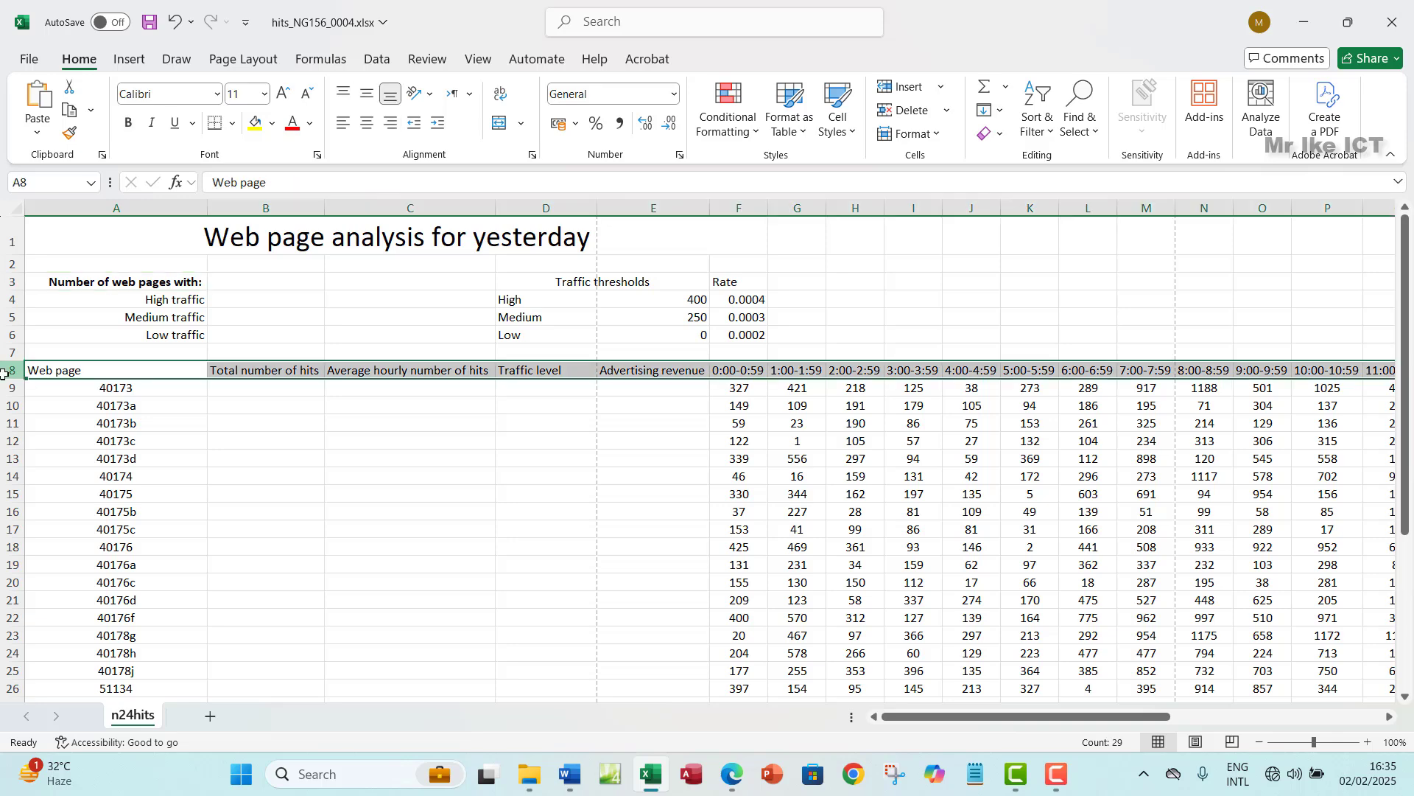
click(128, 123)
click(367, 94)
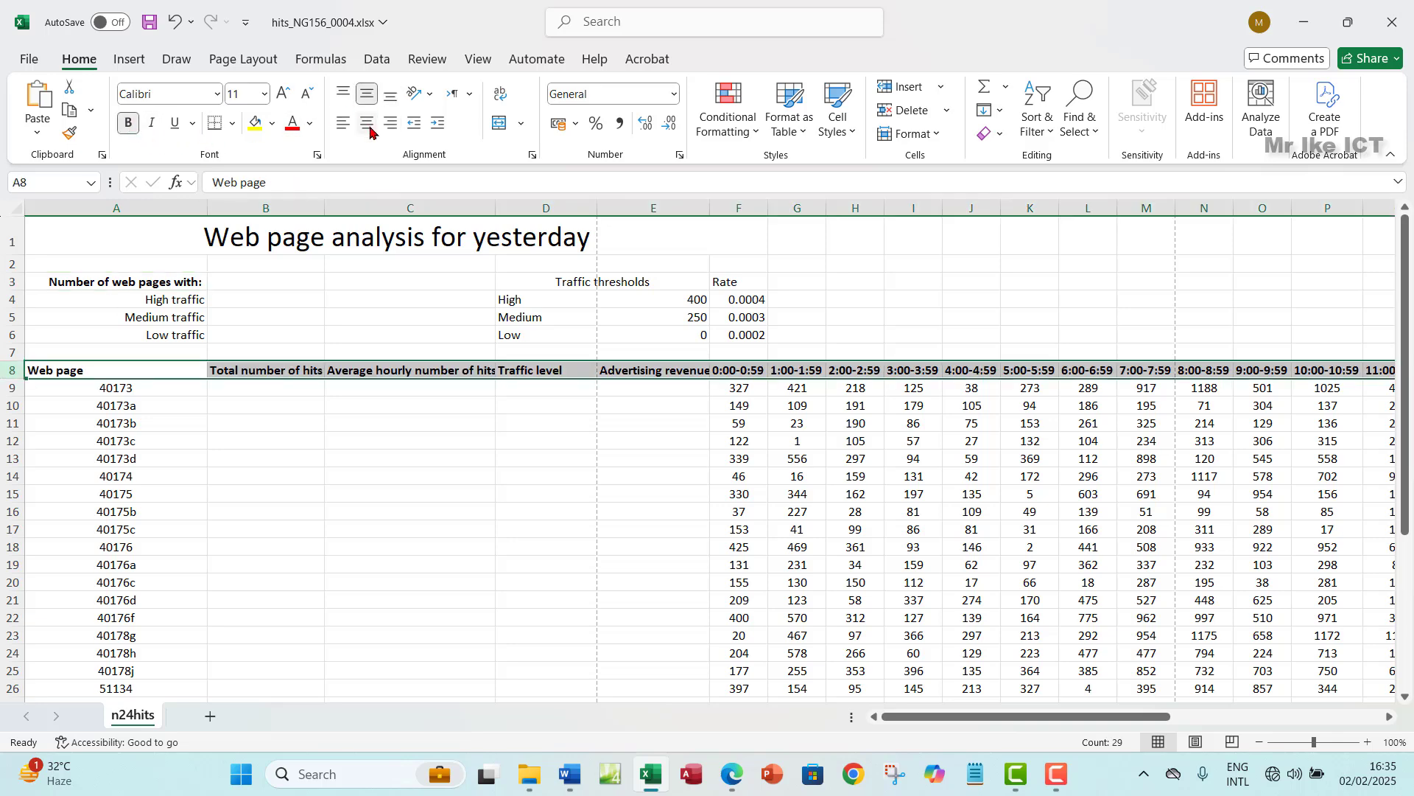
click(368, 125)
- Wrap the A8 to E8 headings onto two lines
click(733, 777)
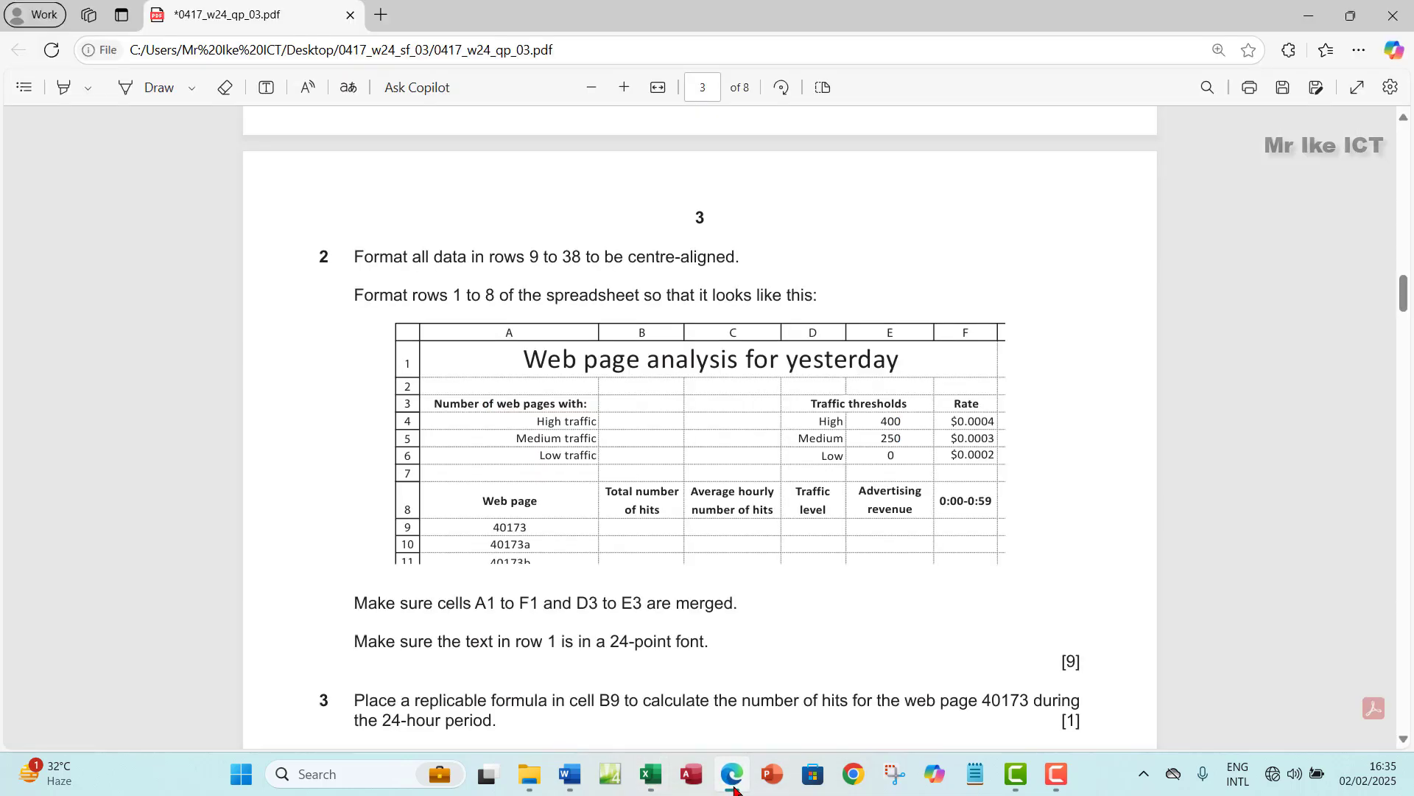
click(733, 777)
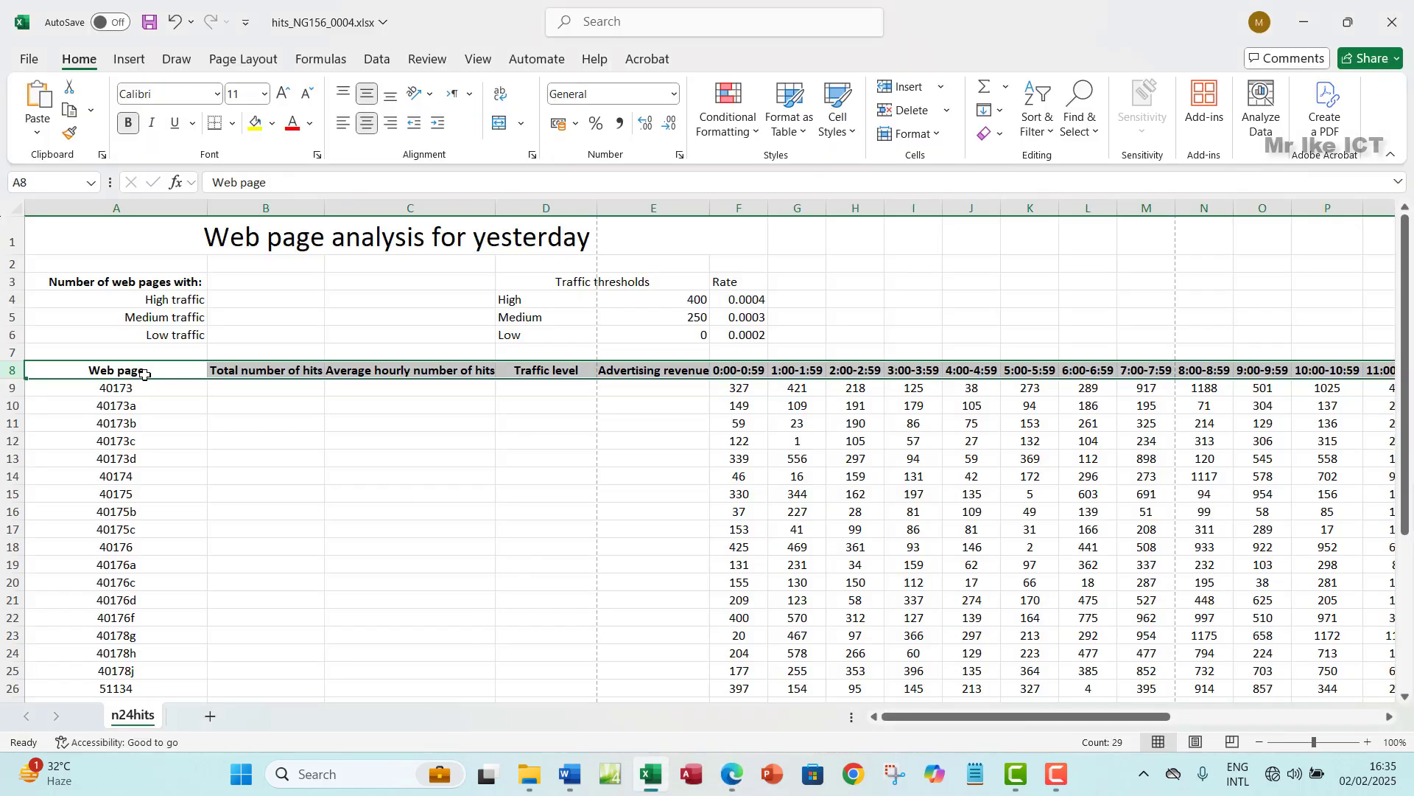
click(151, 372)
key(F2)
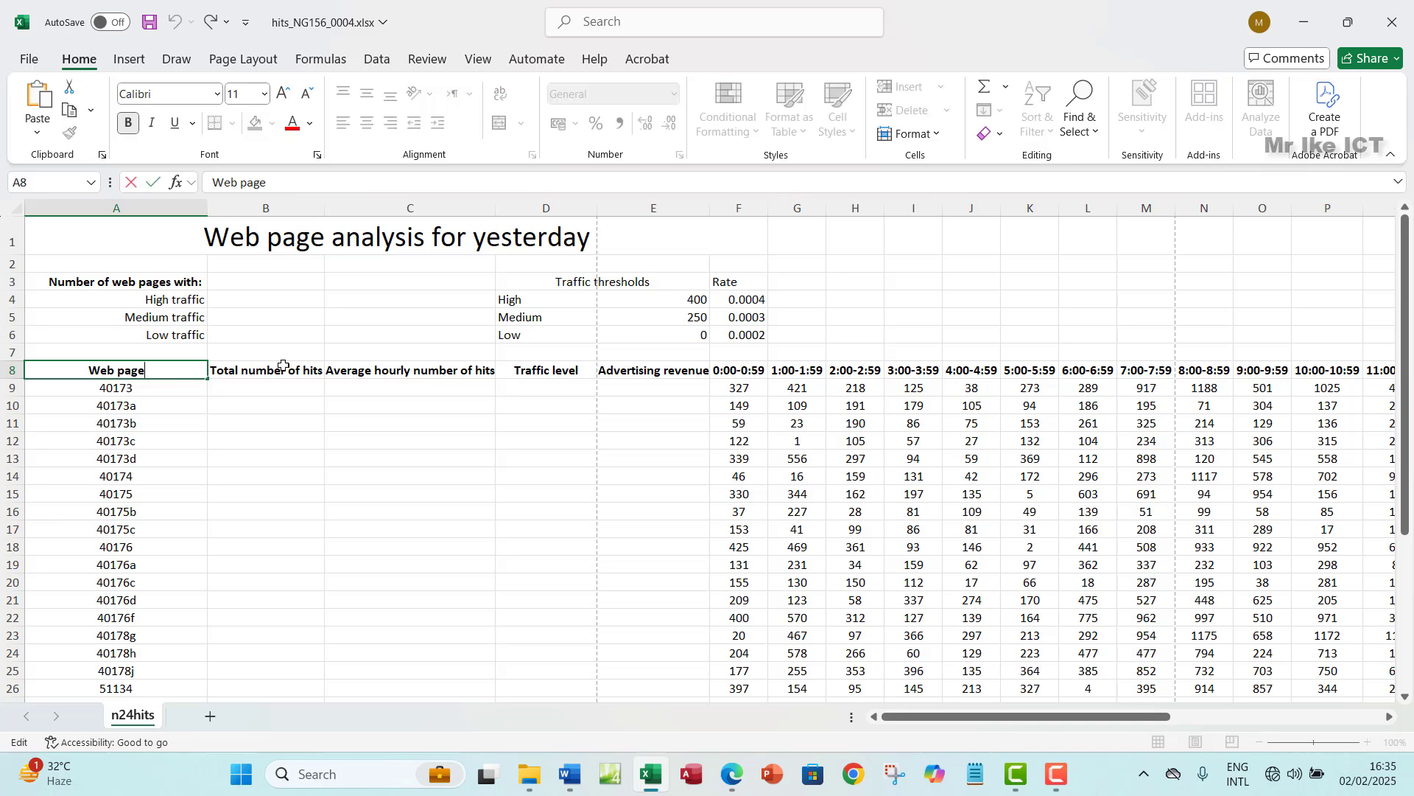
click(272, 354)
click(151, 371)
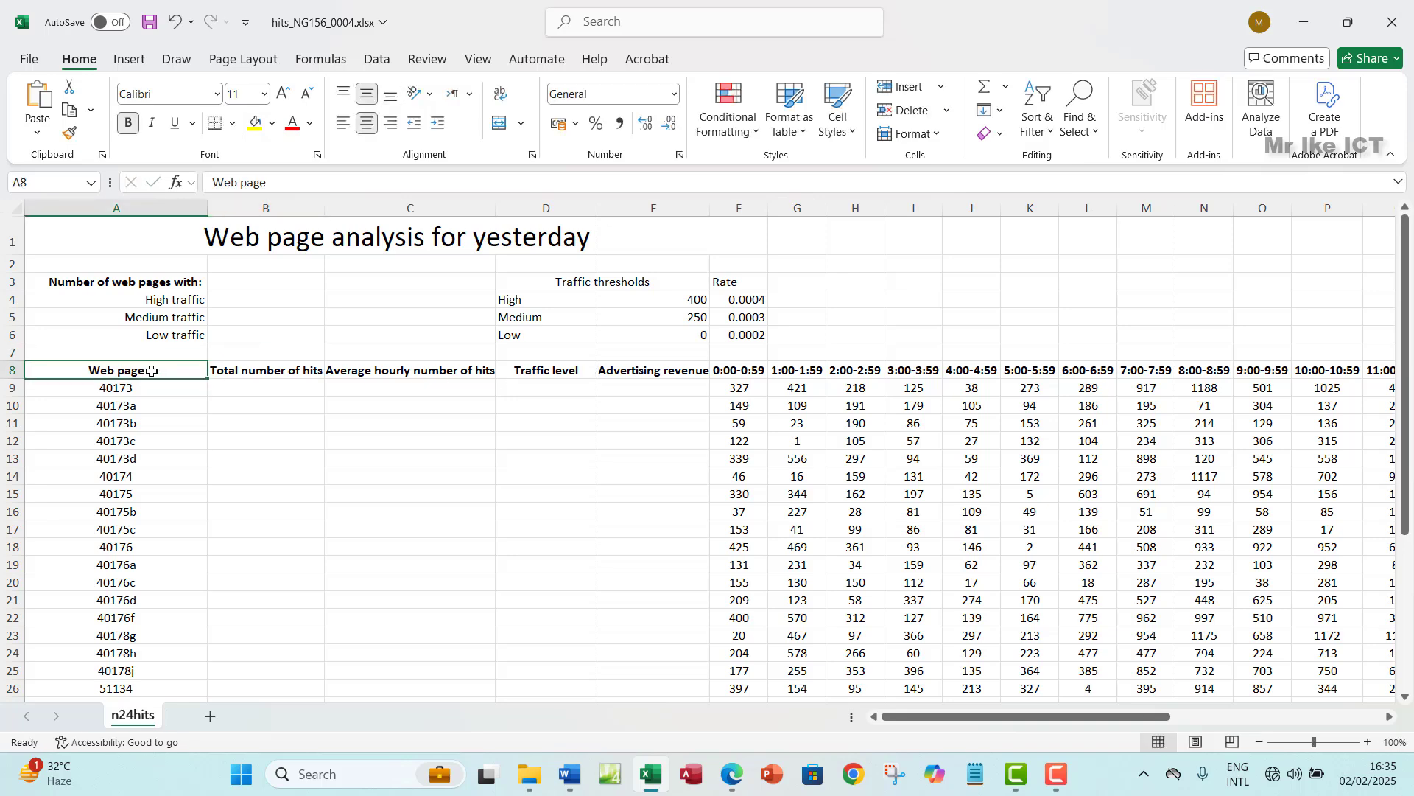
drag(151, 371, 655, 369)
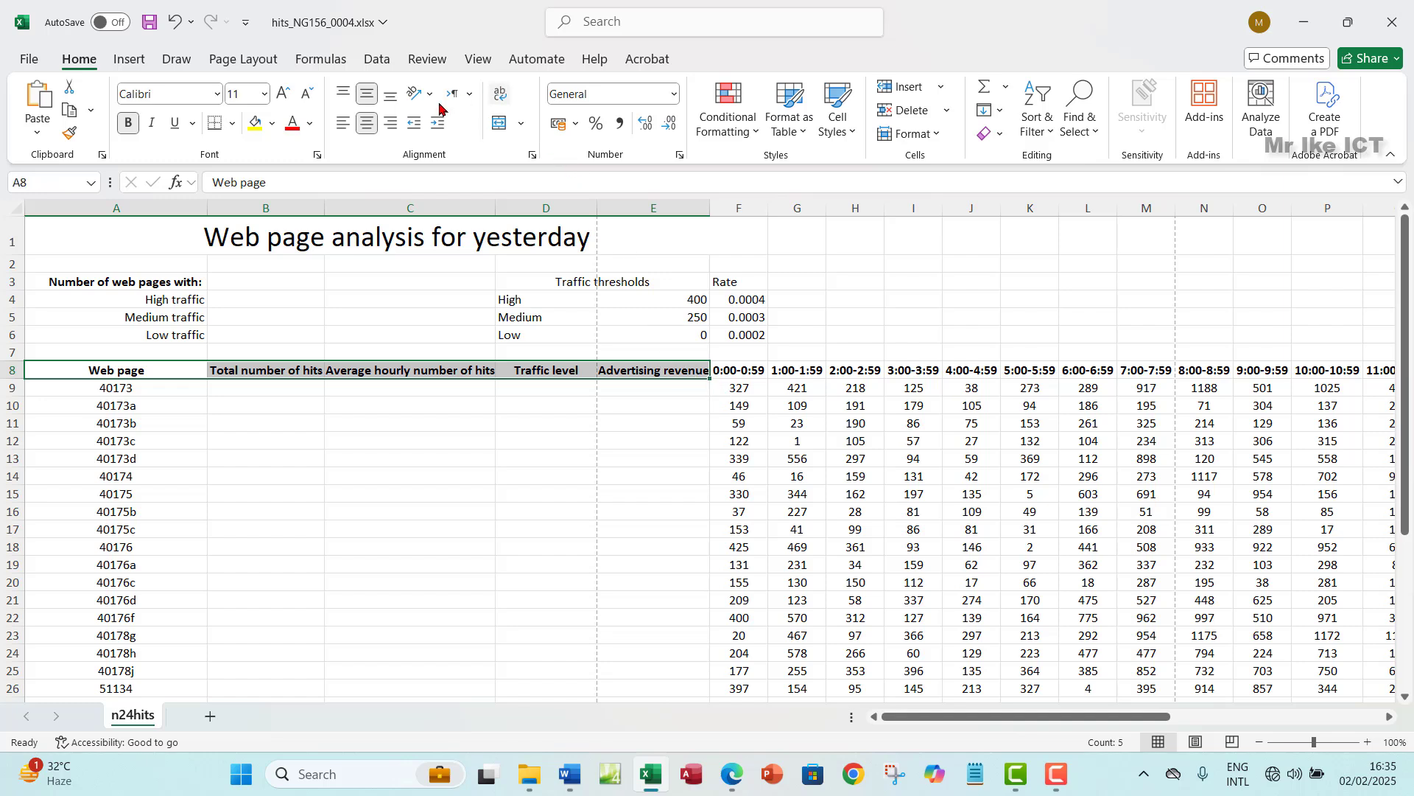
click(501, 94)
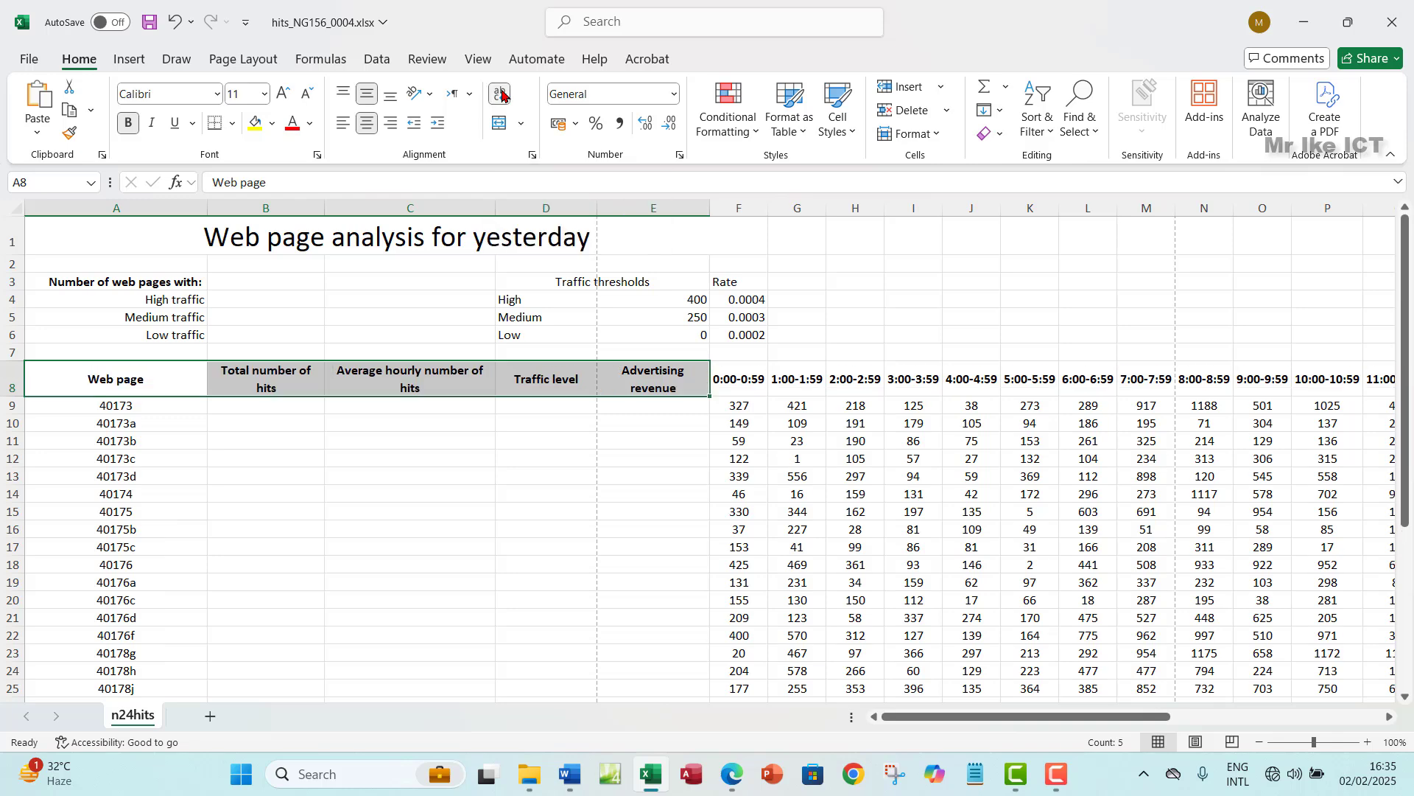
- Narrow columns C and B and make row 8 taller to fit the wrapped headings
drag(496, 216, 442, 242)
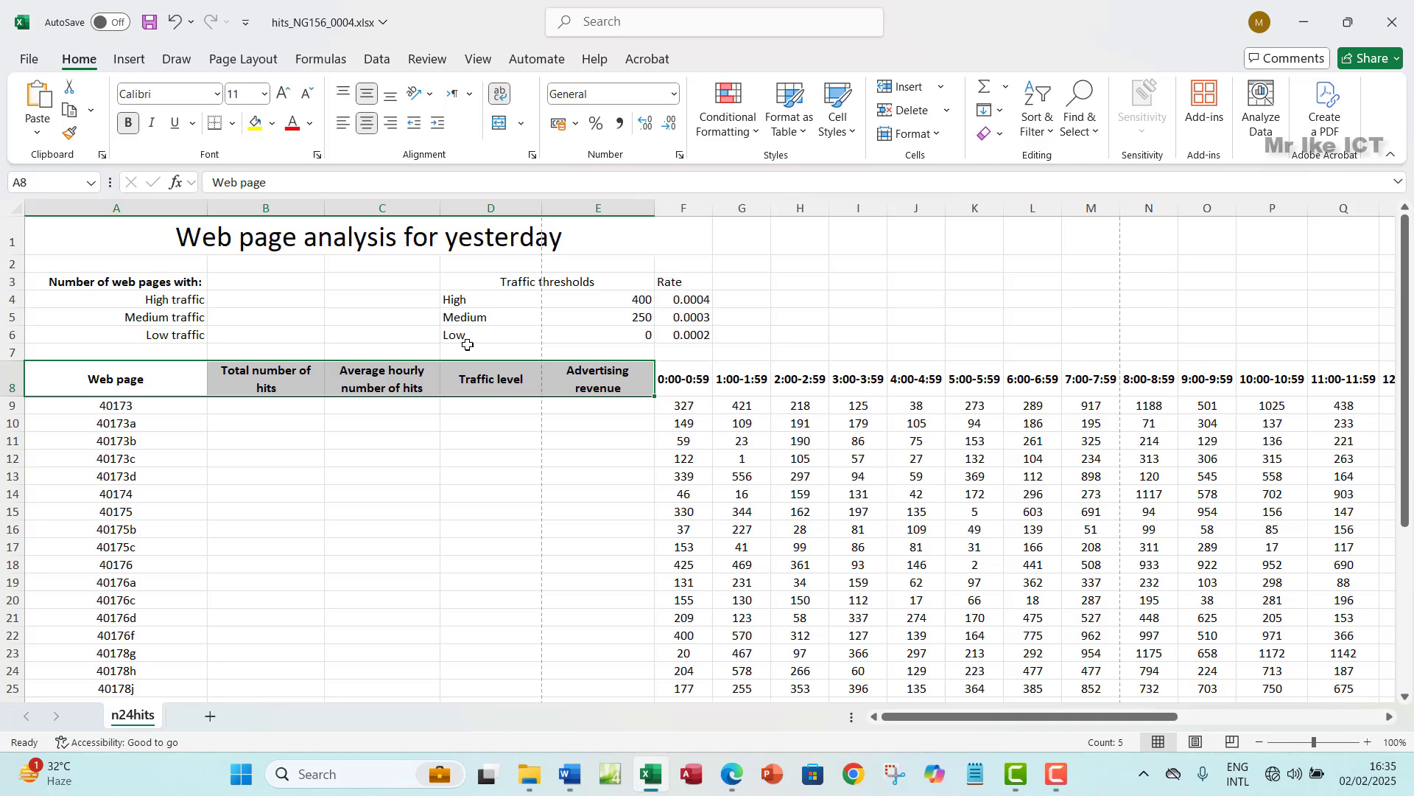
drag(9, 398, 9, 412)
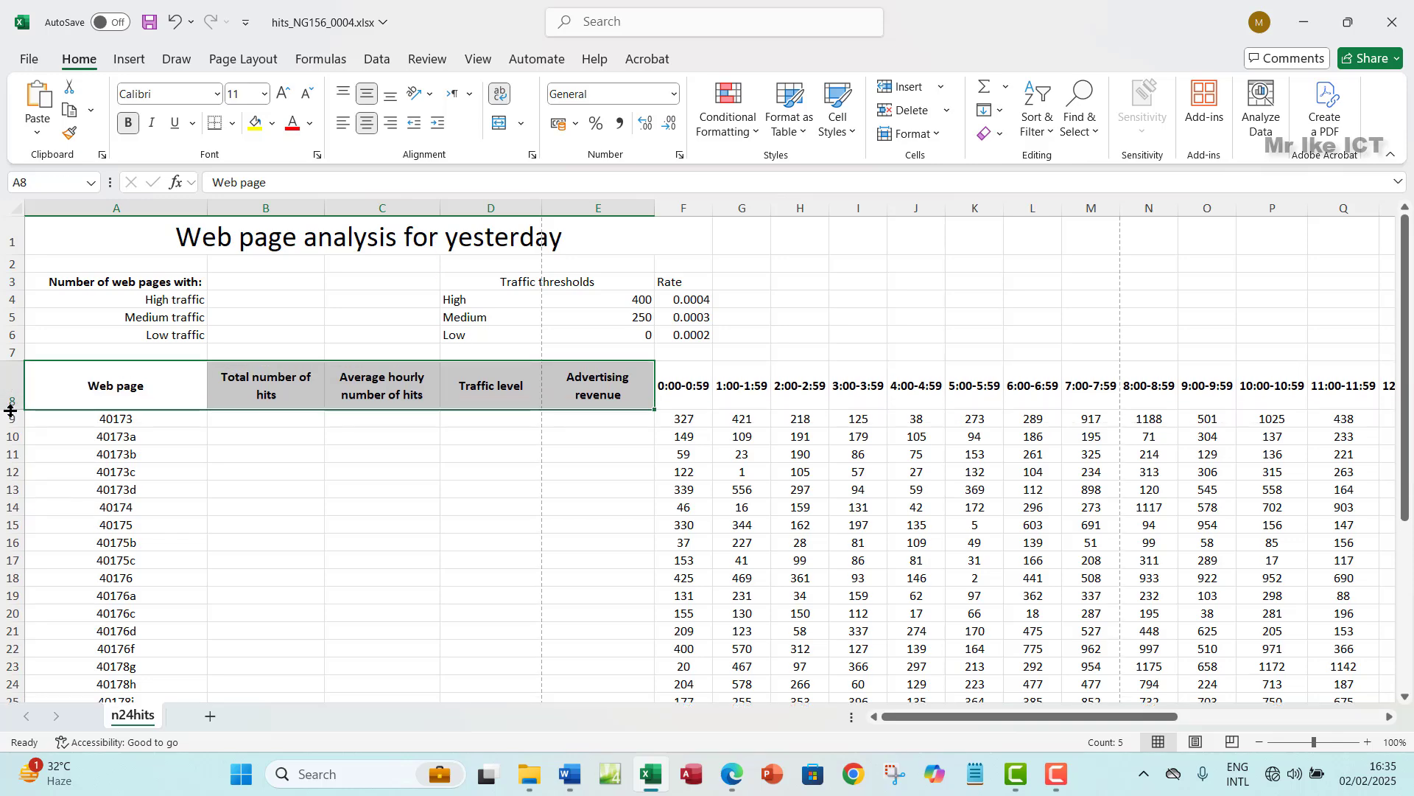
click(731, 774)
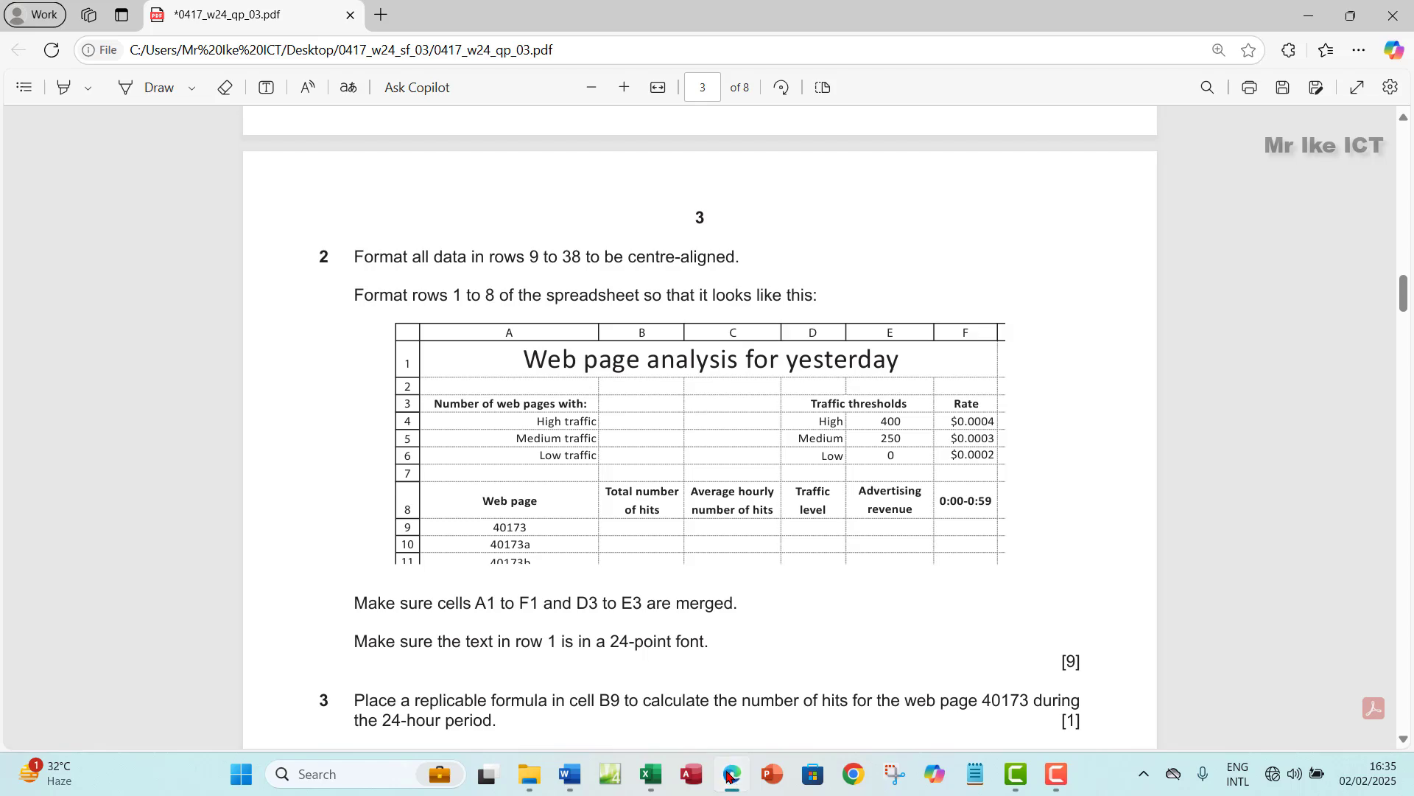
click(729, 776)
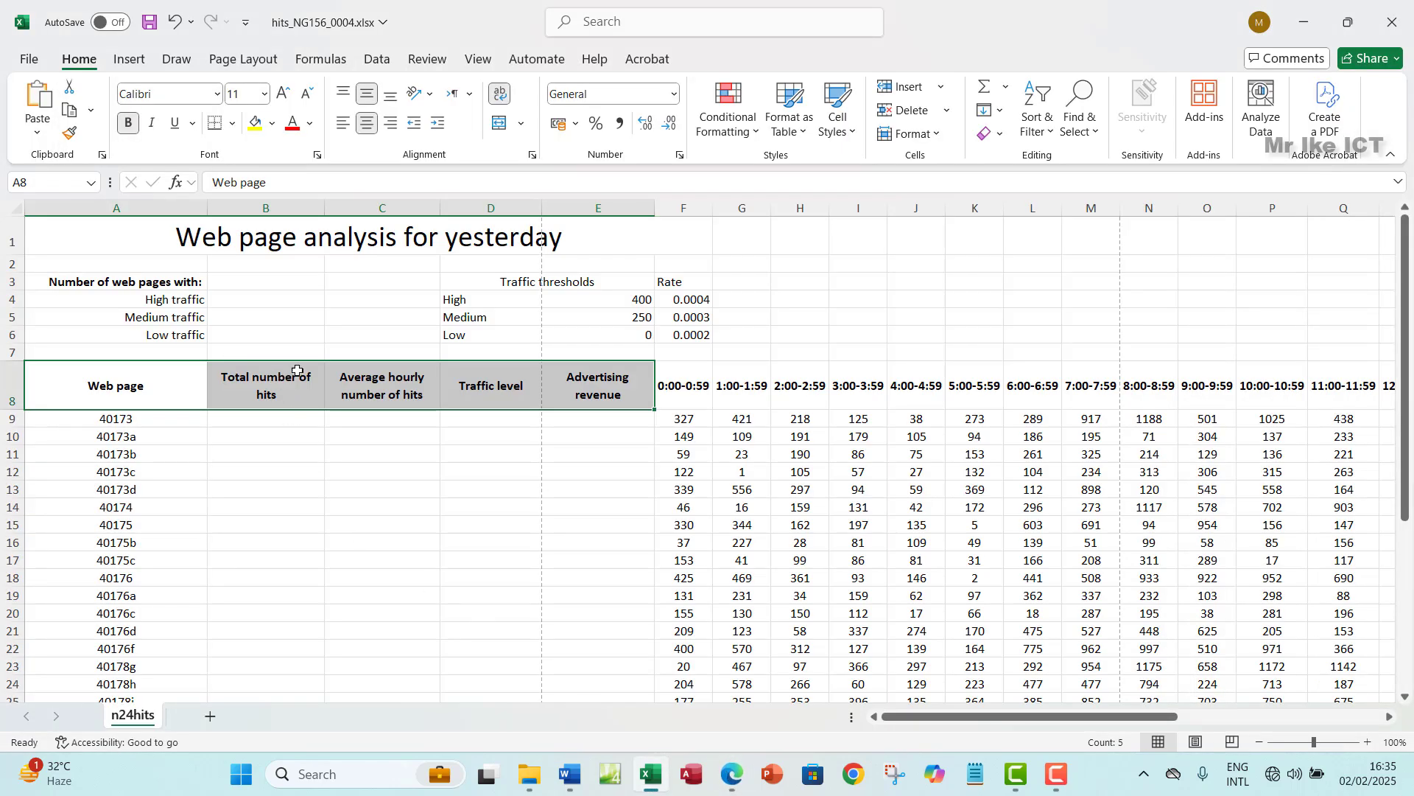
drag(325, 209, 289, 212)
click(261, 403)
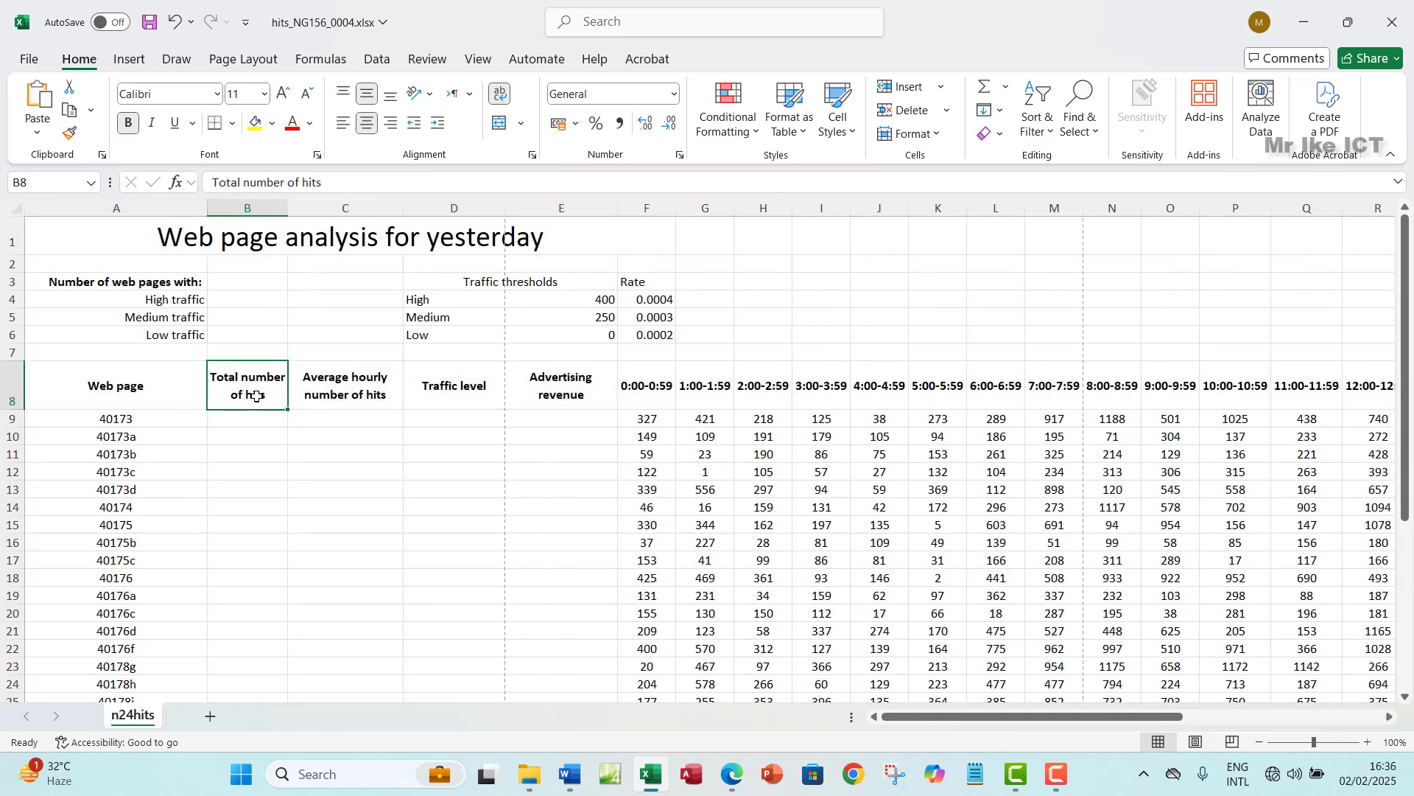
click(339, 403)
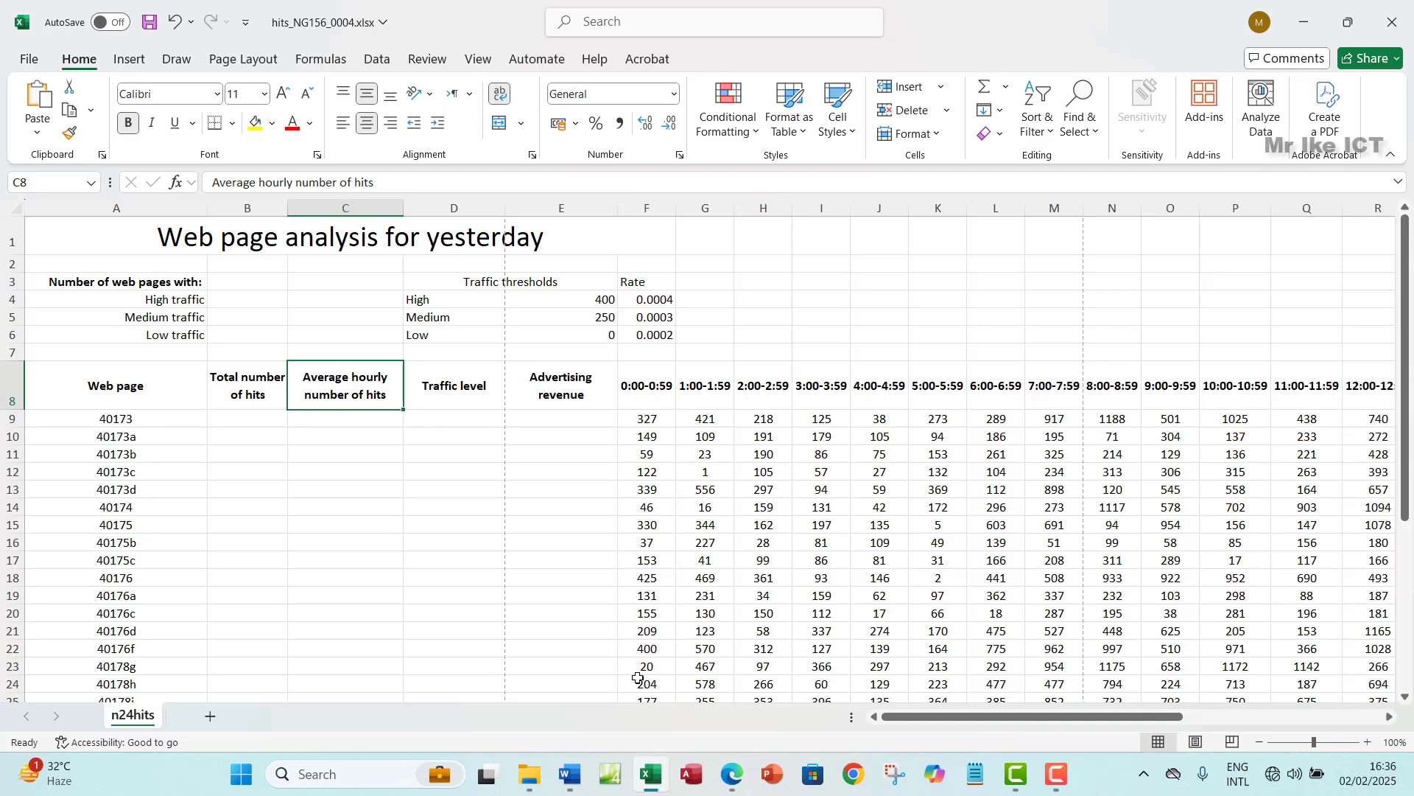
- Narrow column D to match the exam's target layout
click(731, 780)
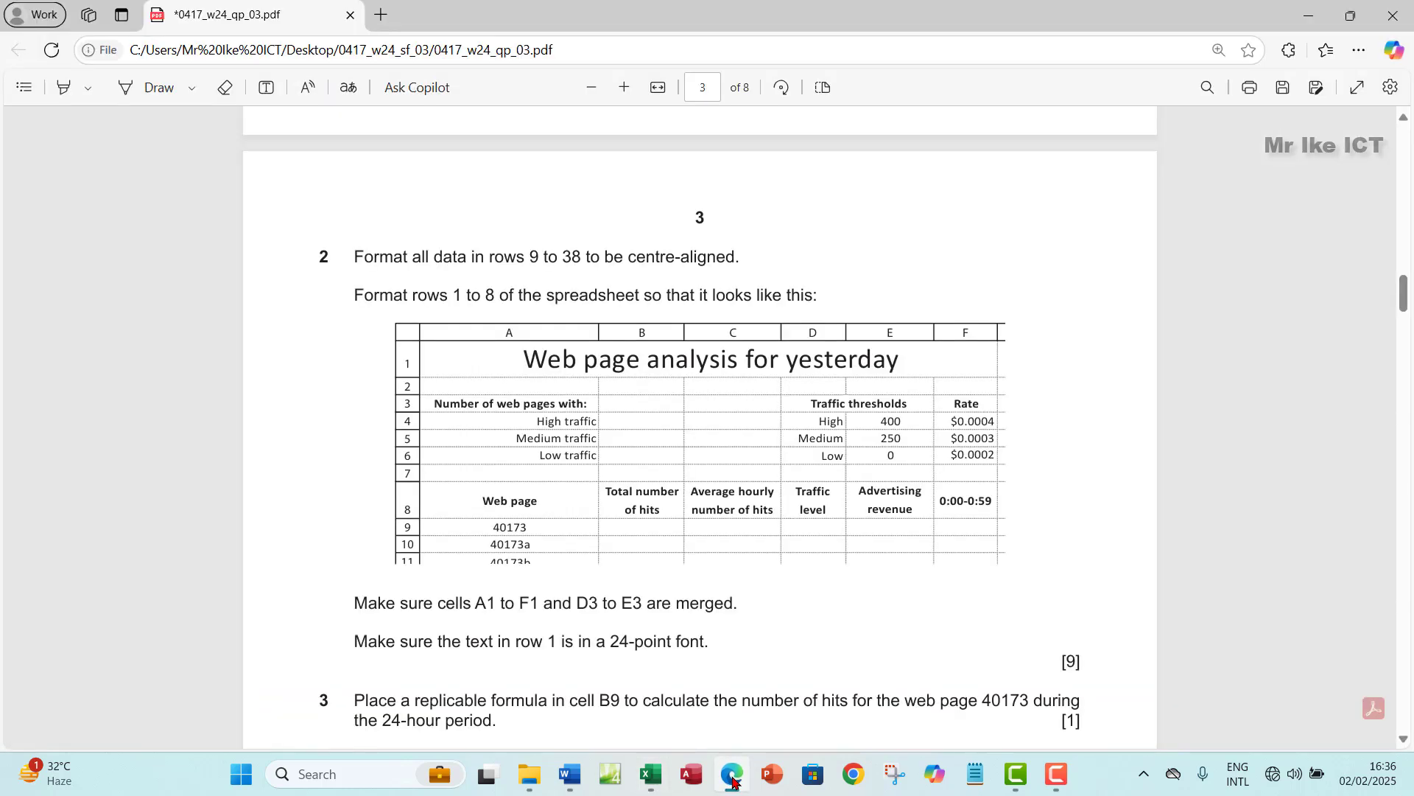
click(732, 779)
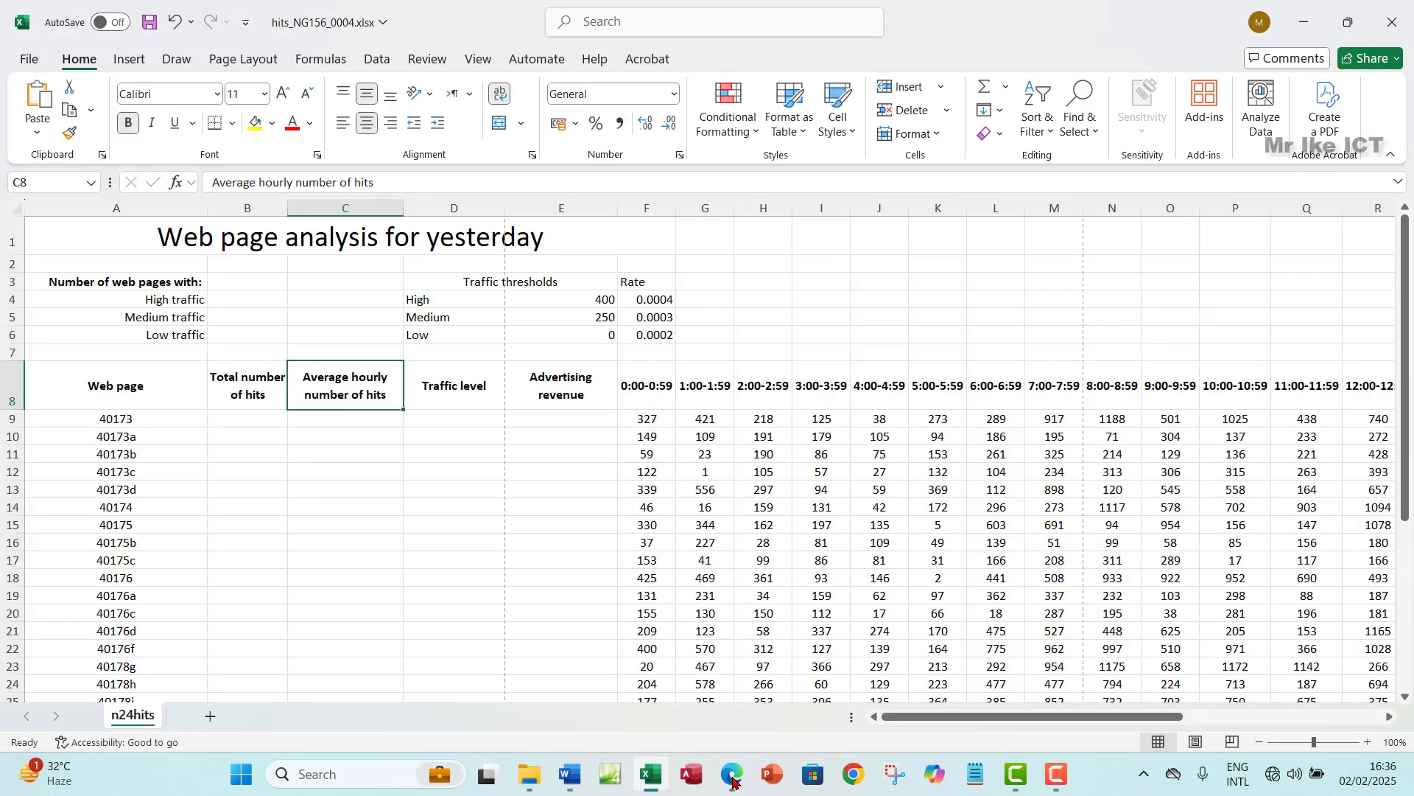
click(733, 781)
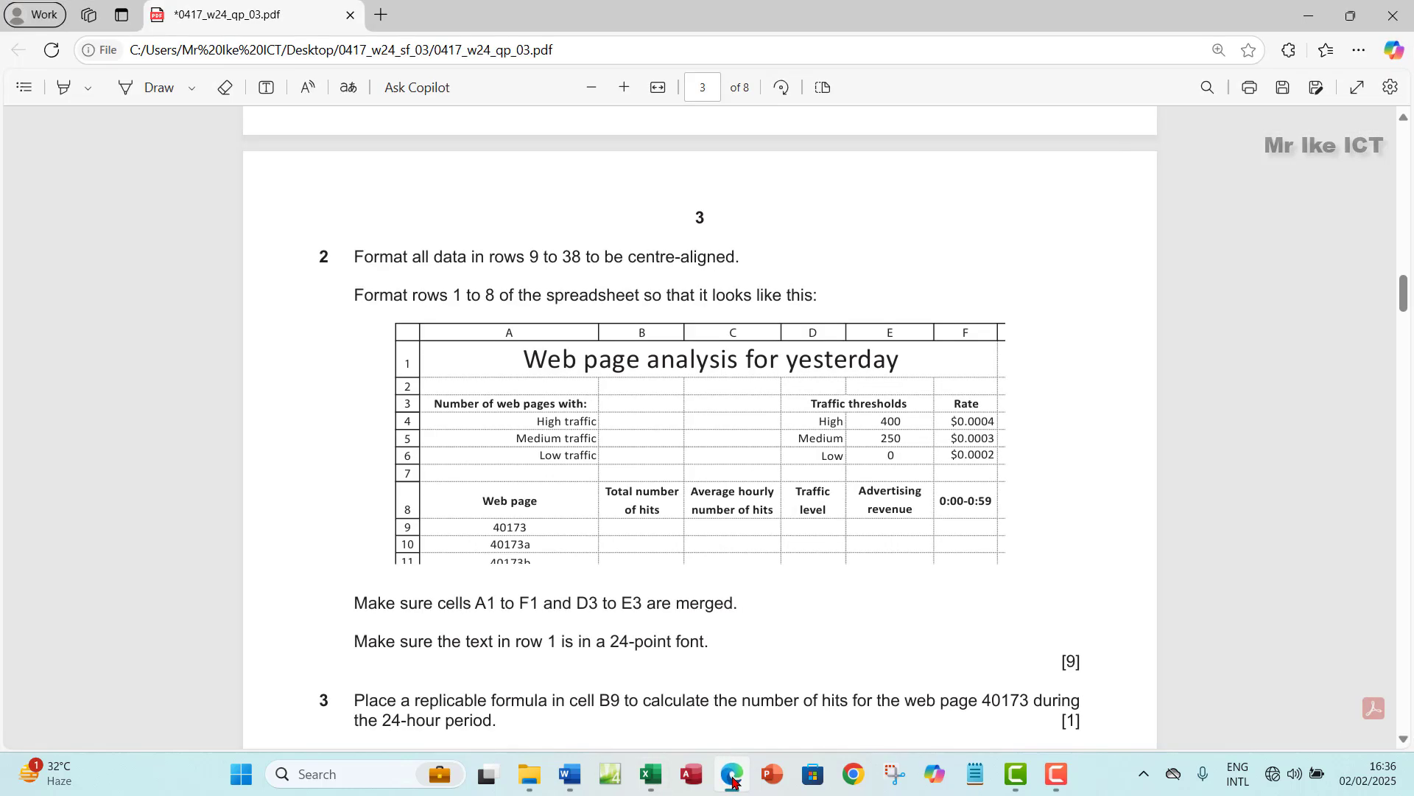
click(732, 781)
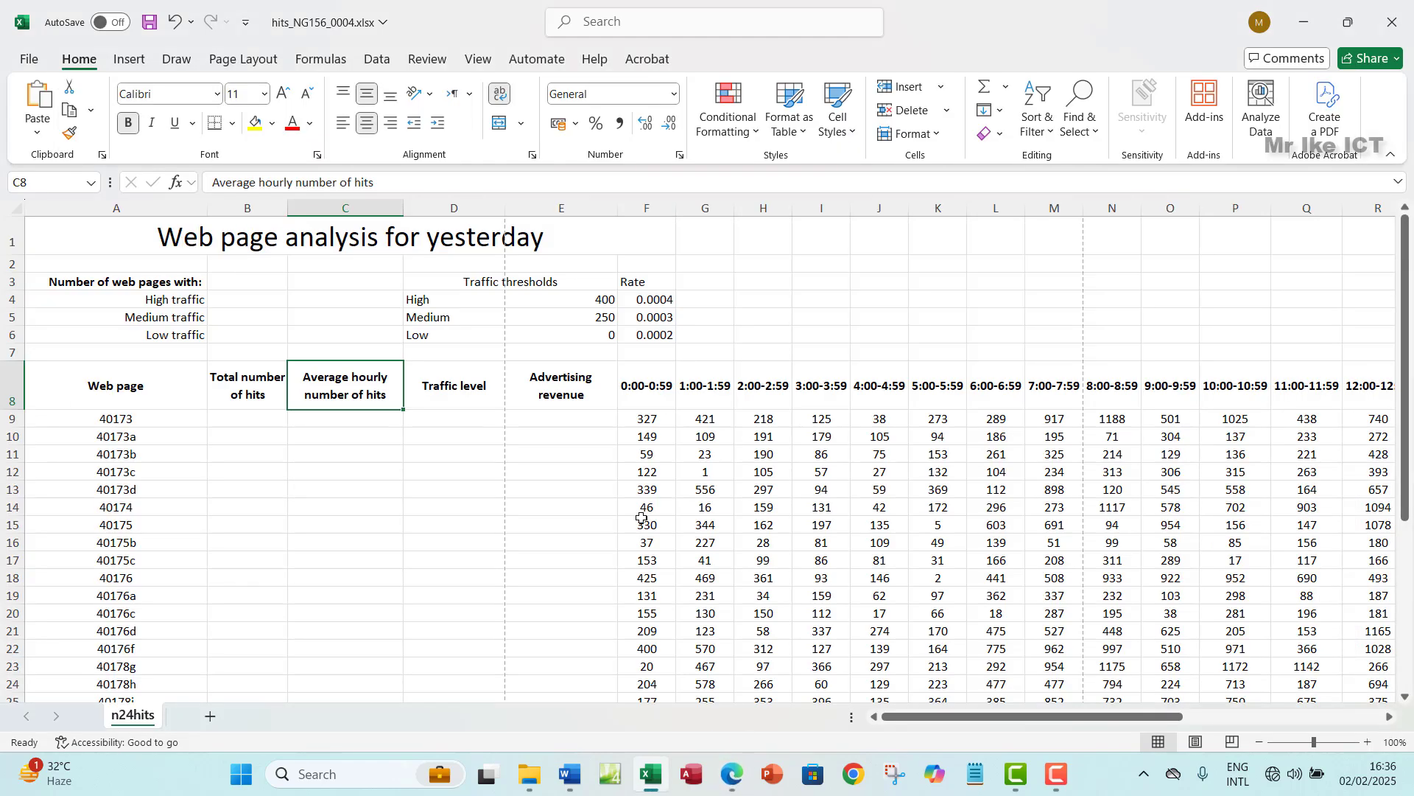
drag(508, 215, 450, 211)
- Fine-tune column D's width so the Traffic level heading fits
click(445, 385)
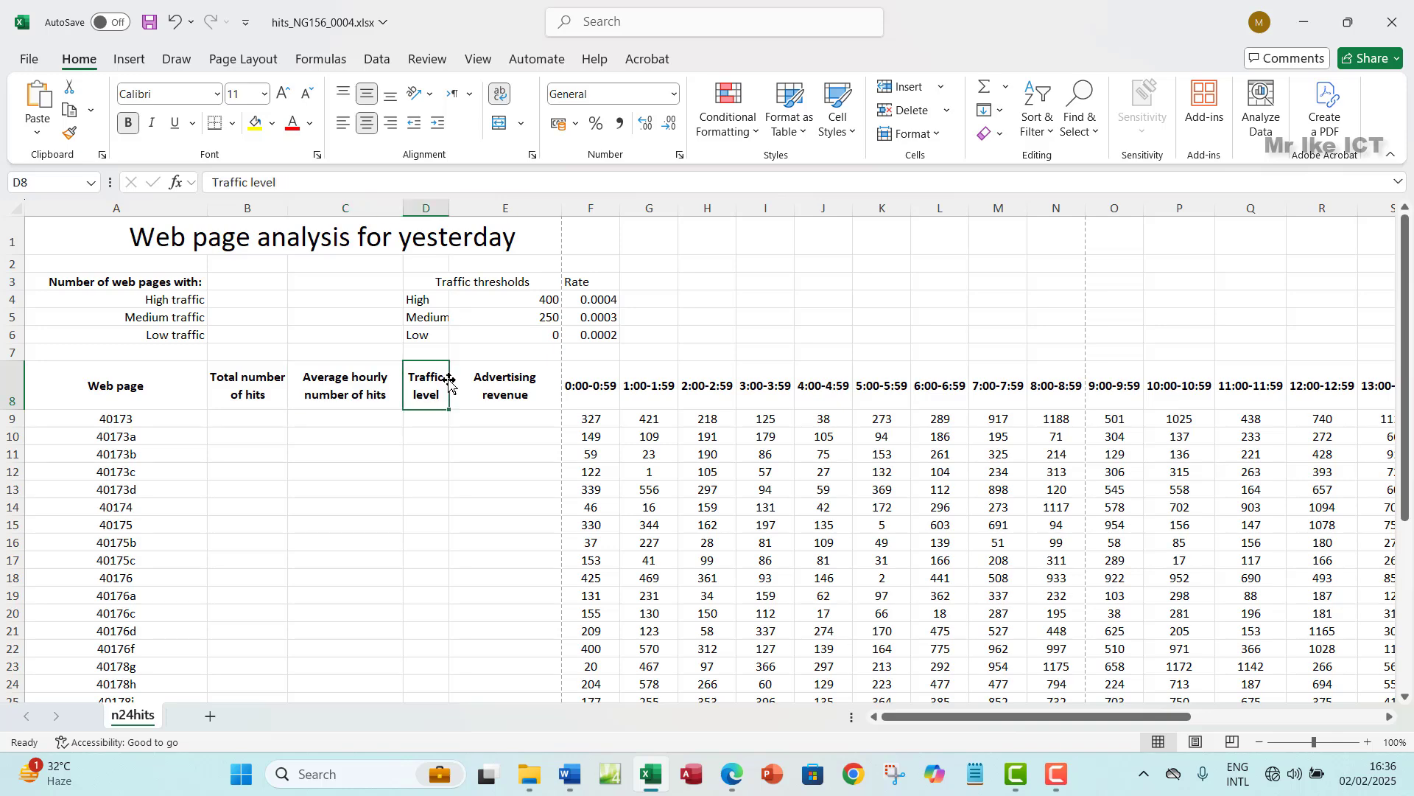
drag(450, 211, 460, 215)
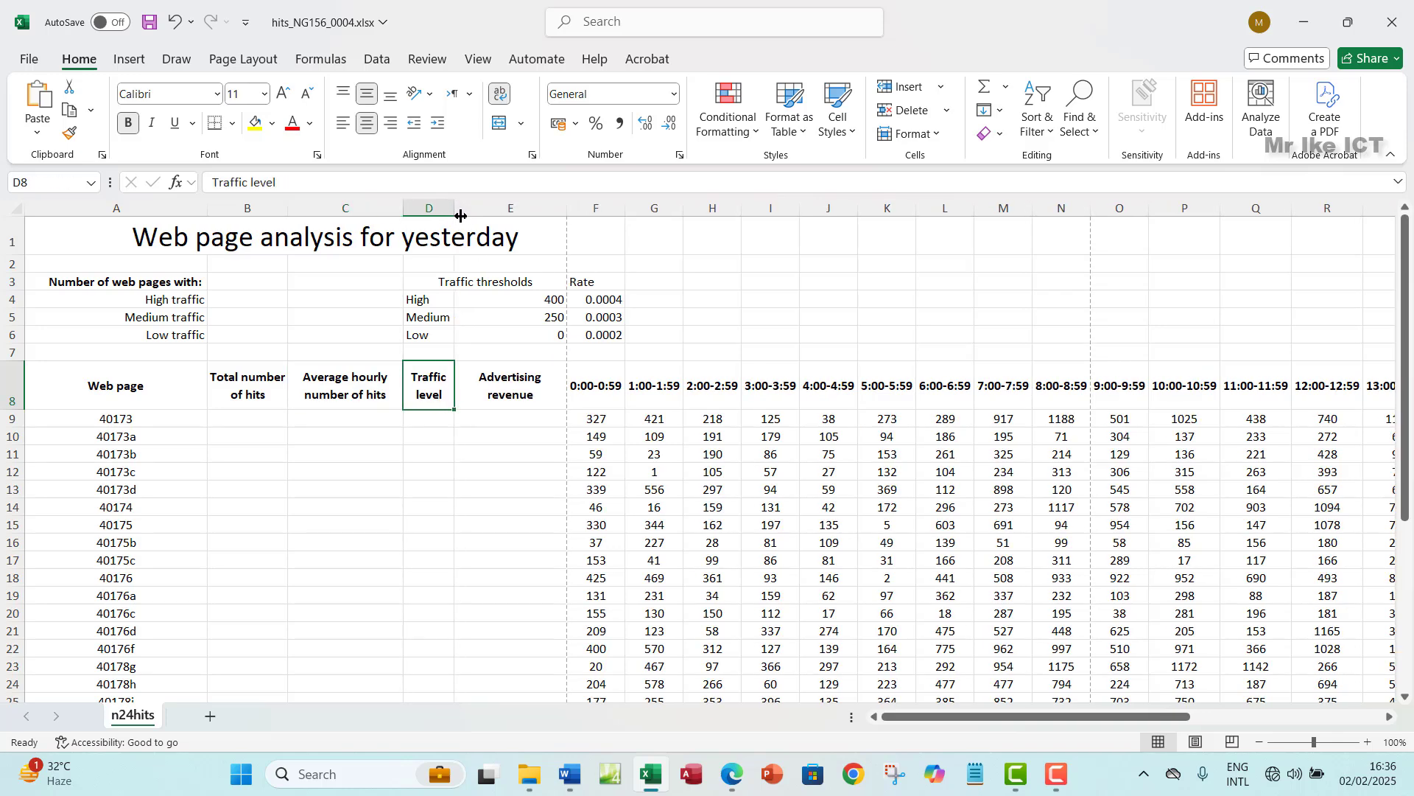
click(734, 772)
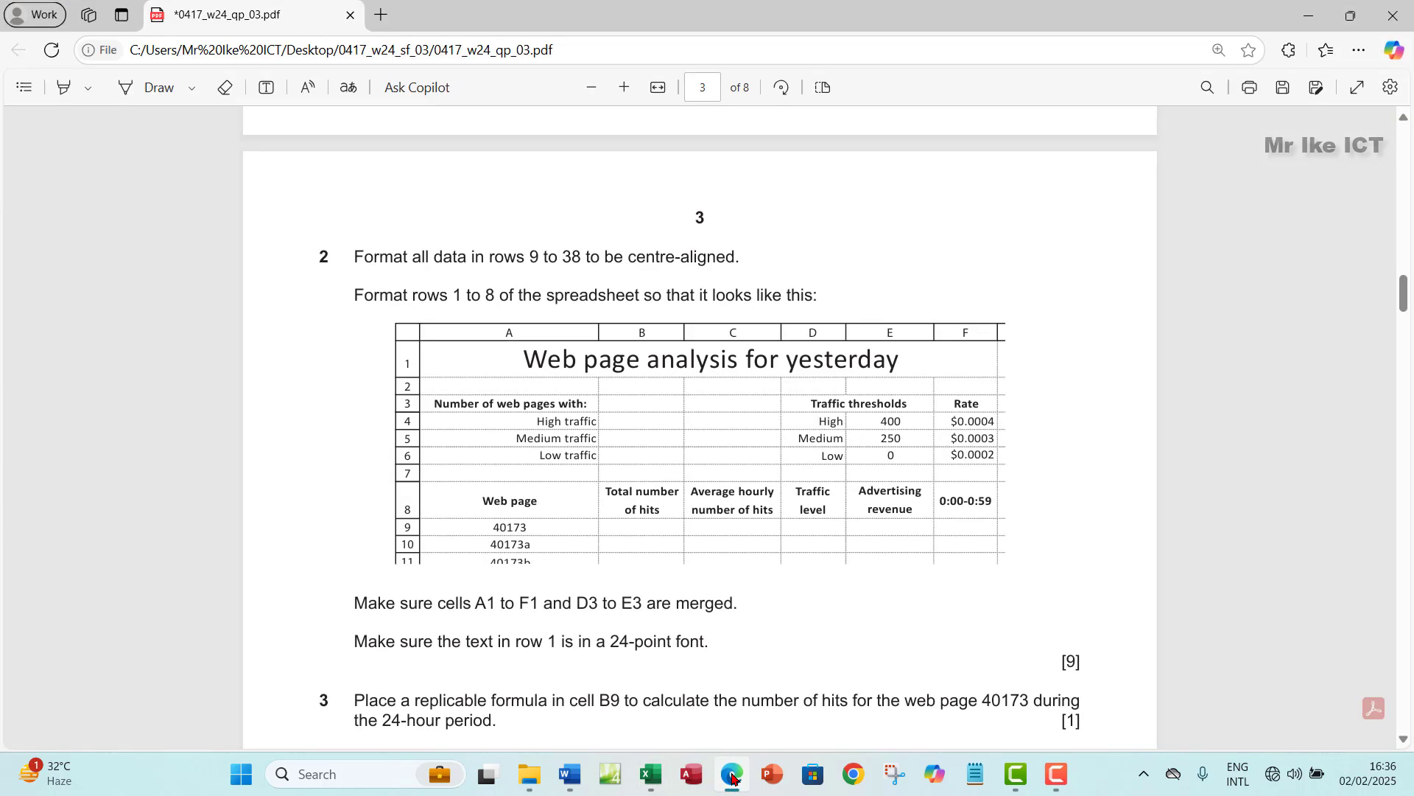
click(651, 773)
- Make the Traffic thresholds and Rate headings bold
click(512, 385)
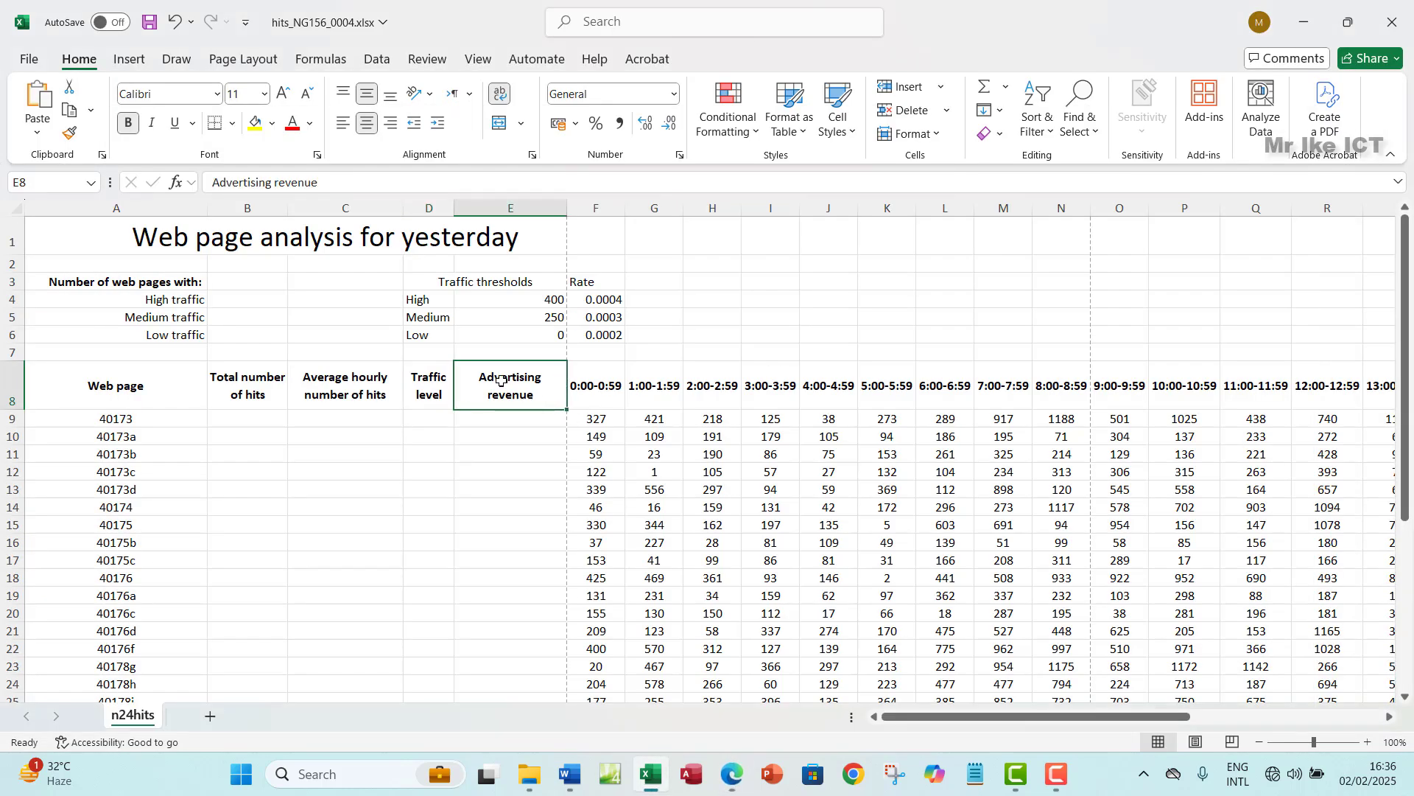
drag(465, 278, 596, 274)
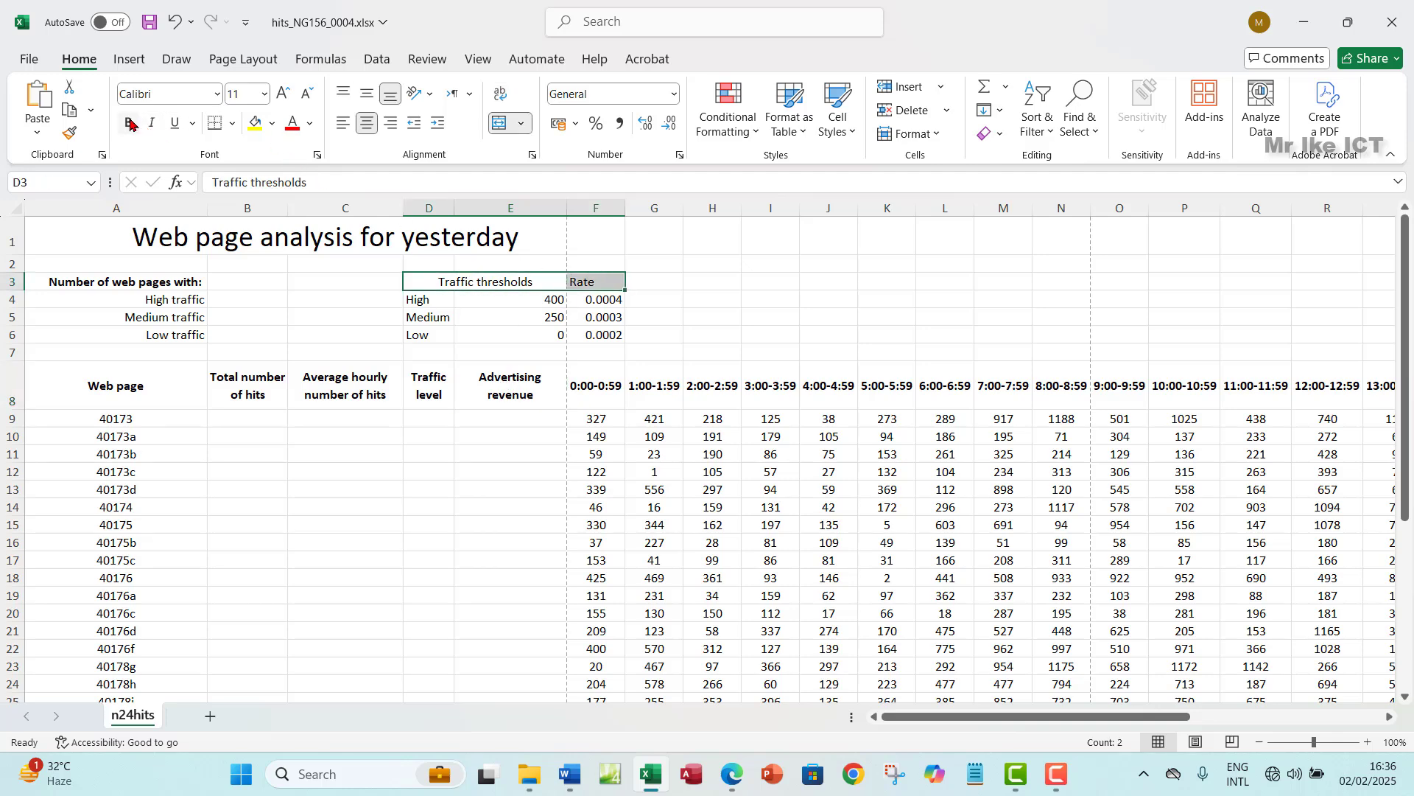
click(128, 123)
- Centre the threshold values 400, 250 and 0 horizontally and vertically
click(747, 790)
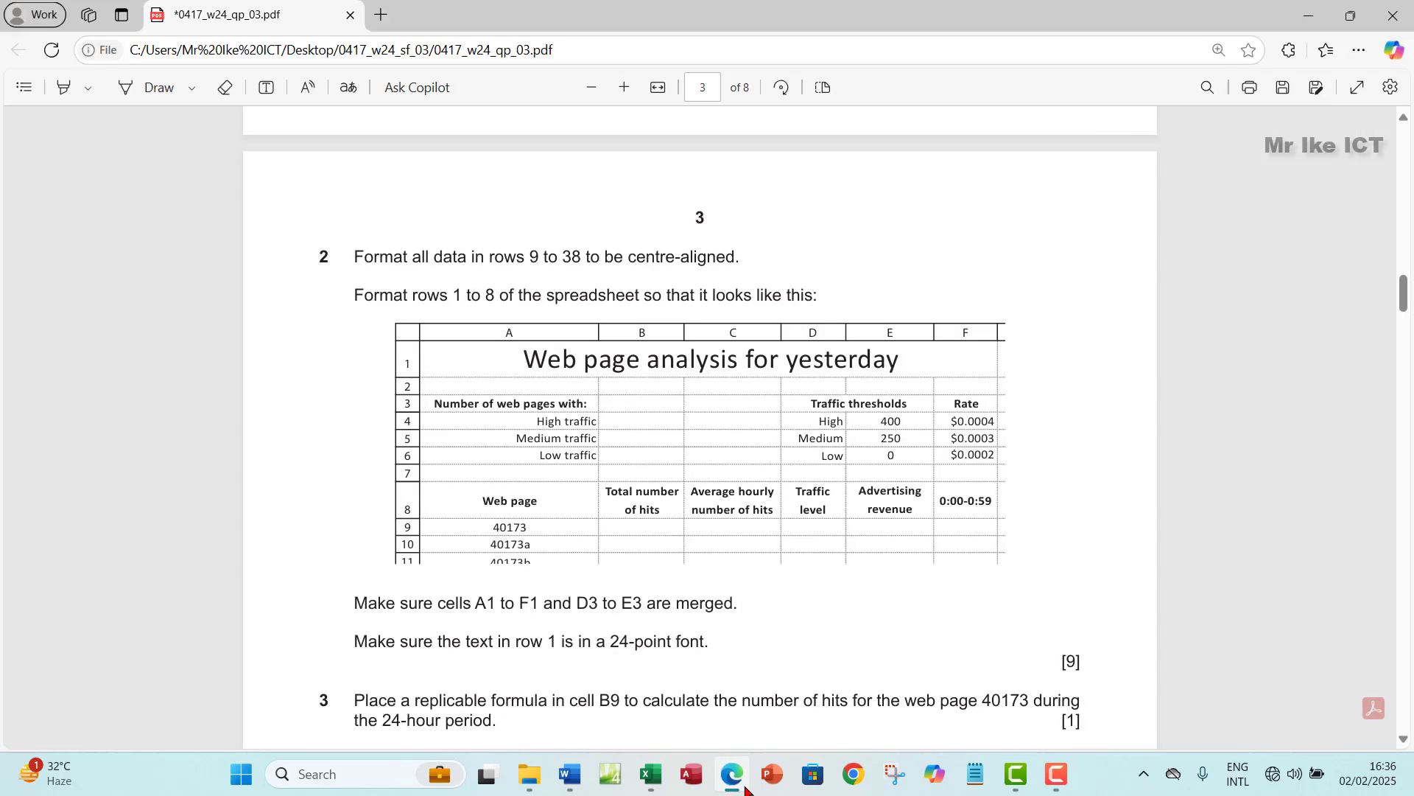
click(733, 774)
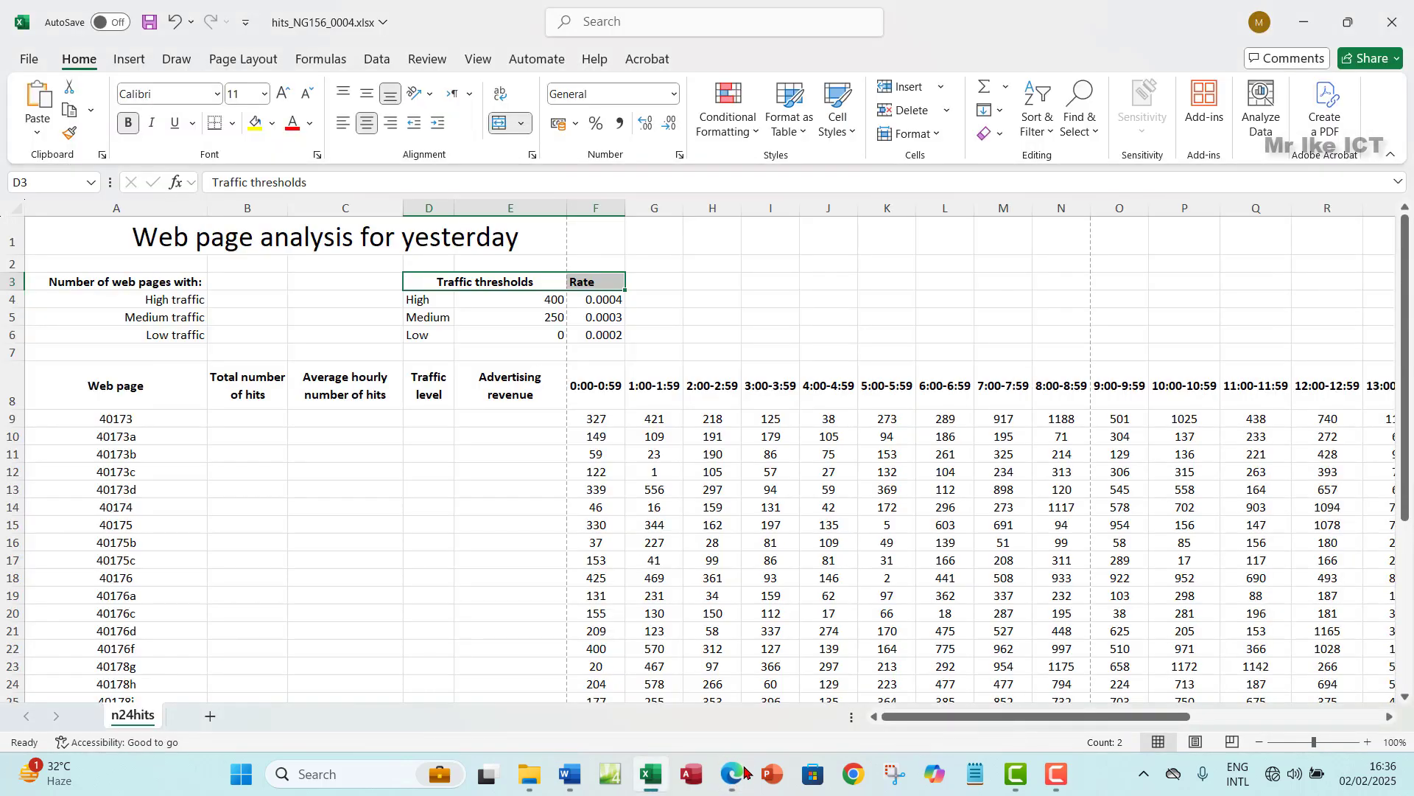
drag(518, 303, 525, 338)
click(367, 122)
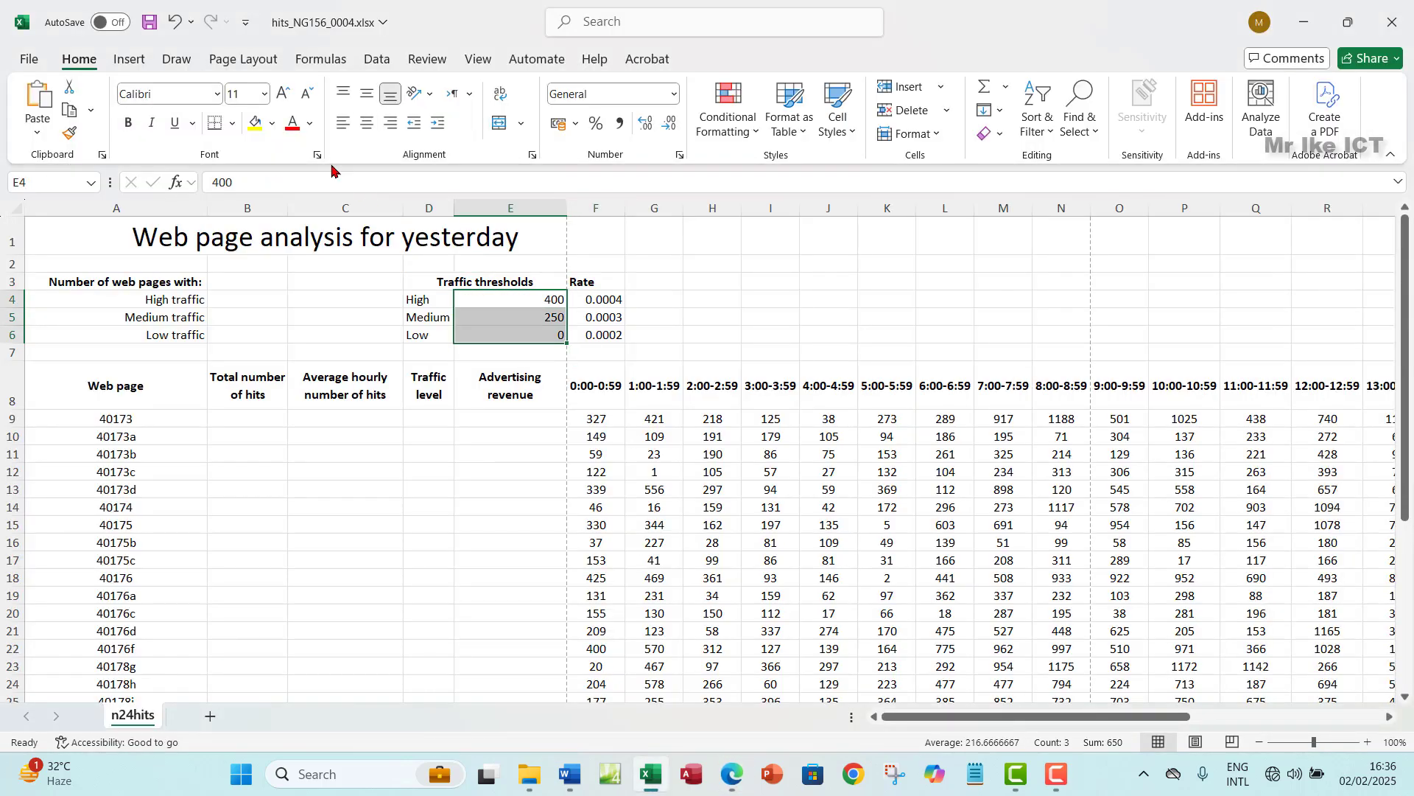
click(369, 94)
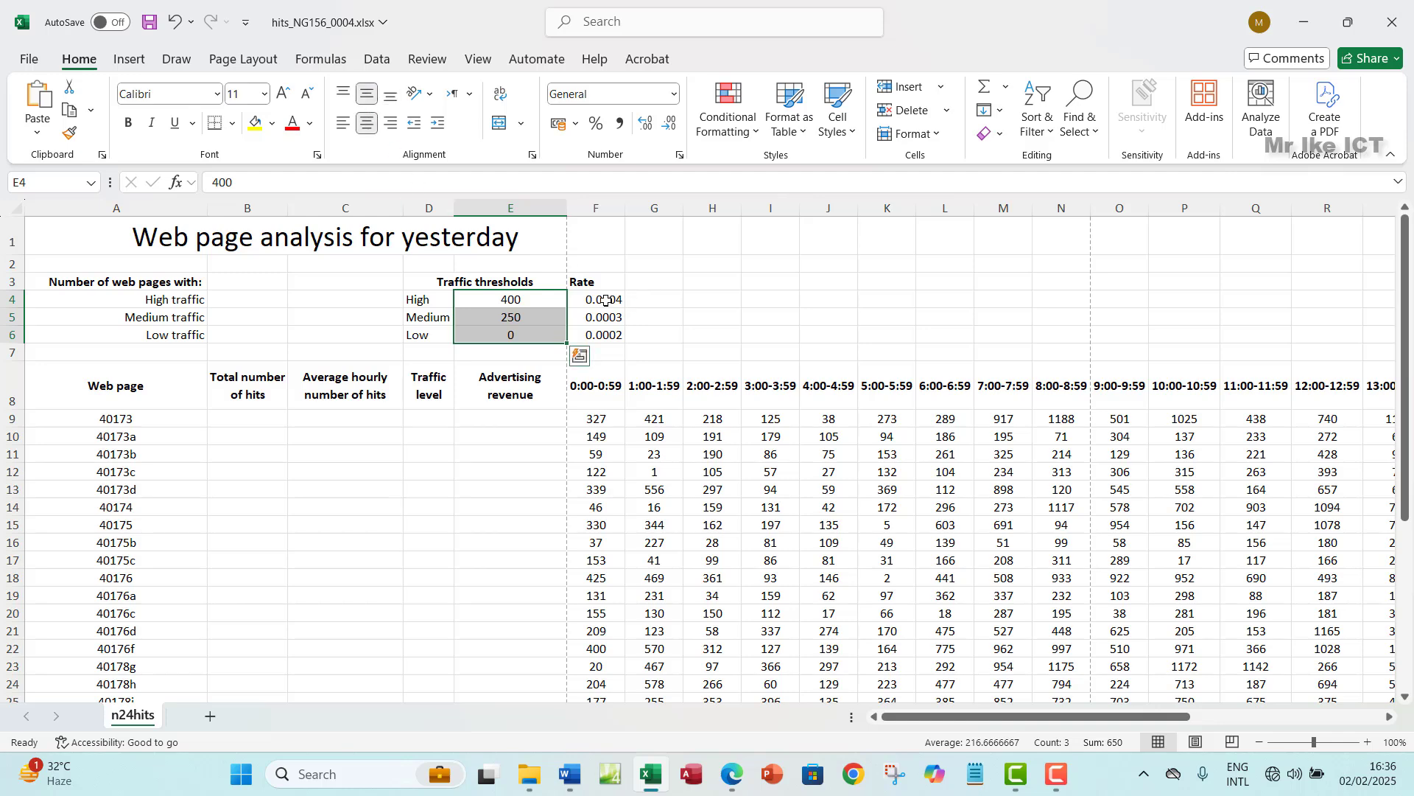
drag(605, 301, 602, 338)
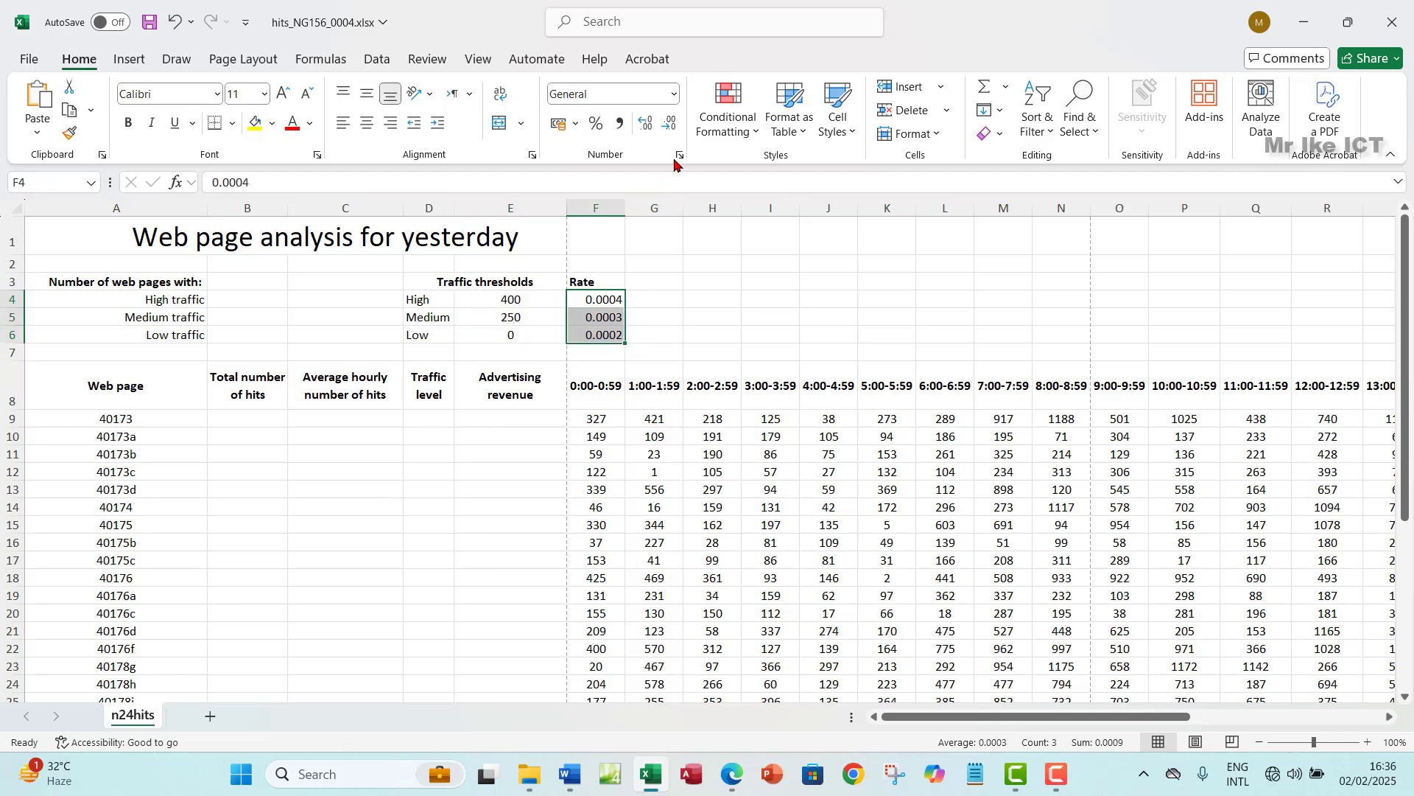
- Format the Rate values in F4:F6 as Currency with the US dollar symbol
click(678, 155)
click(825, 137)
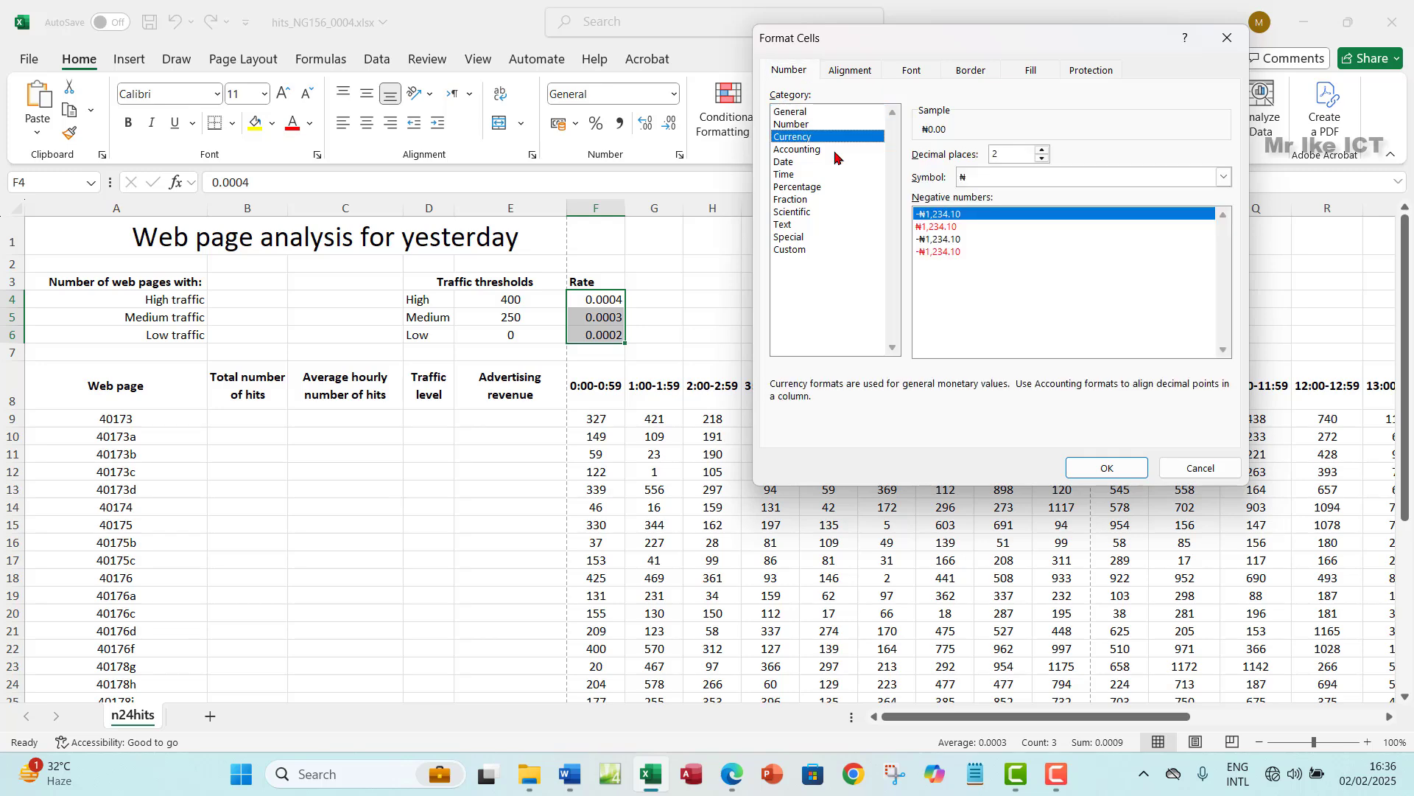
click(1042, 178)
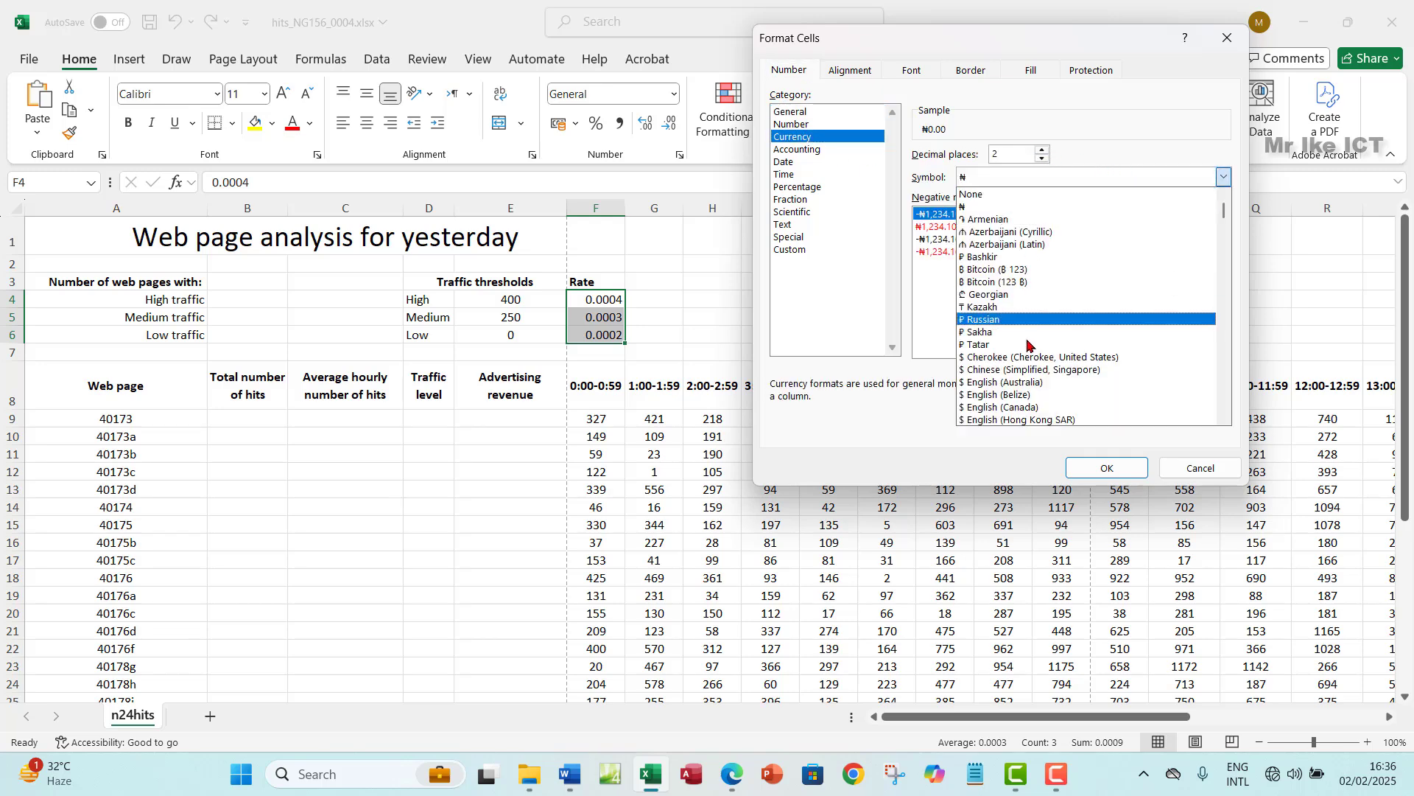
scroll(1046, 368, down, 3)
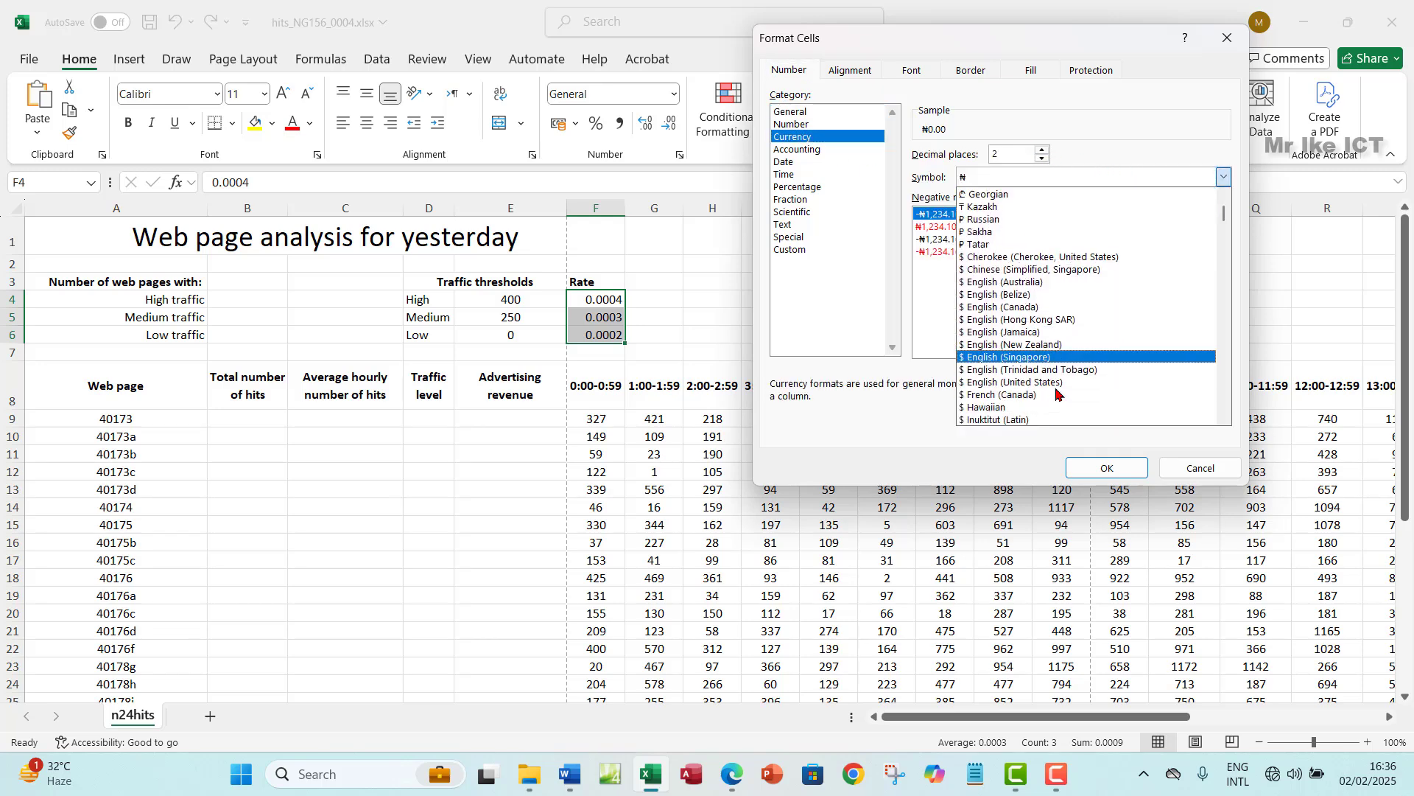
click(1050, 382)
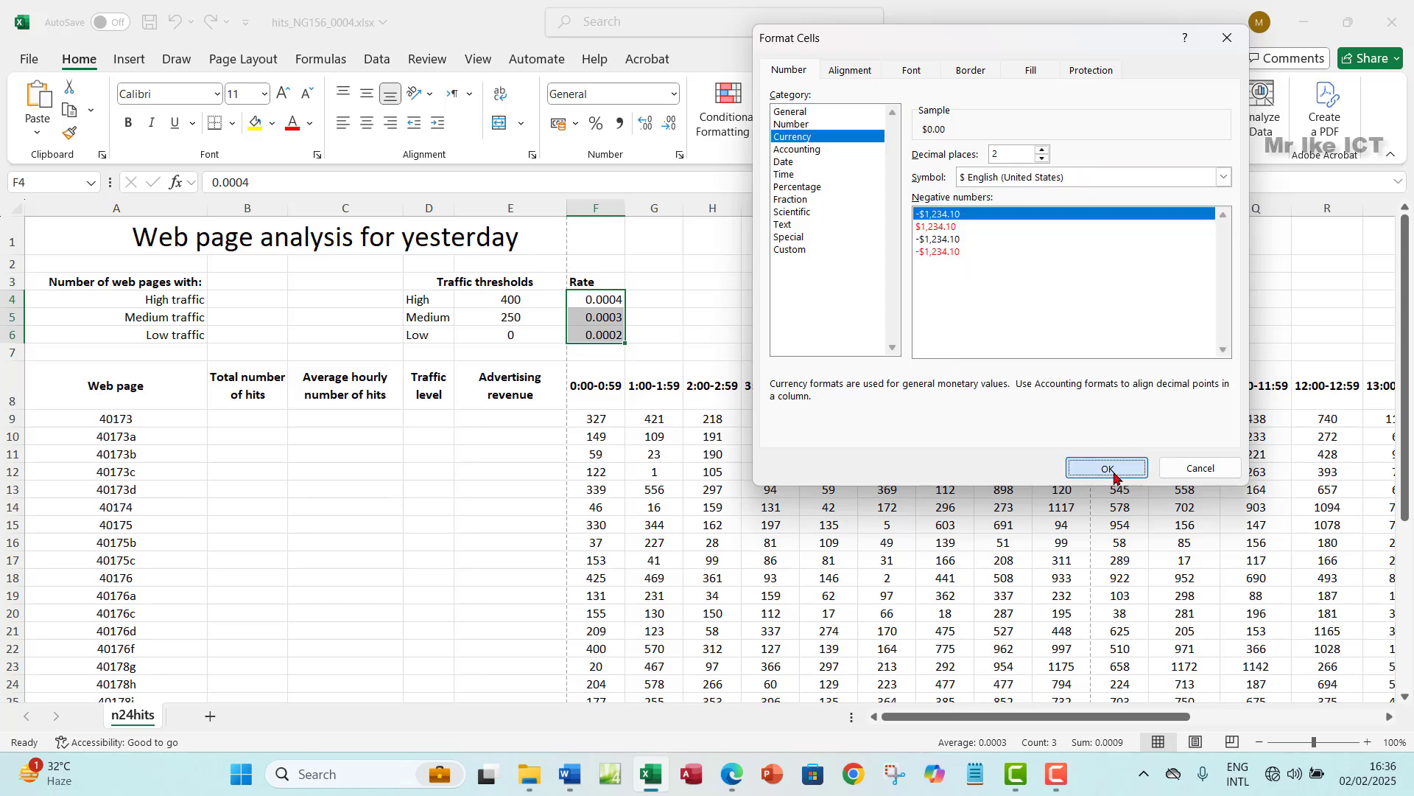
click(1112, 468)
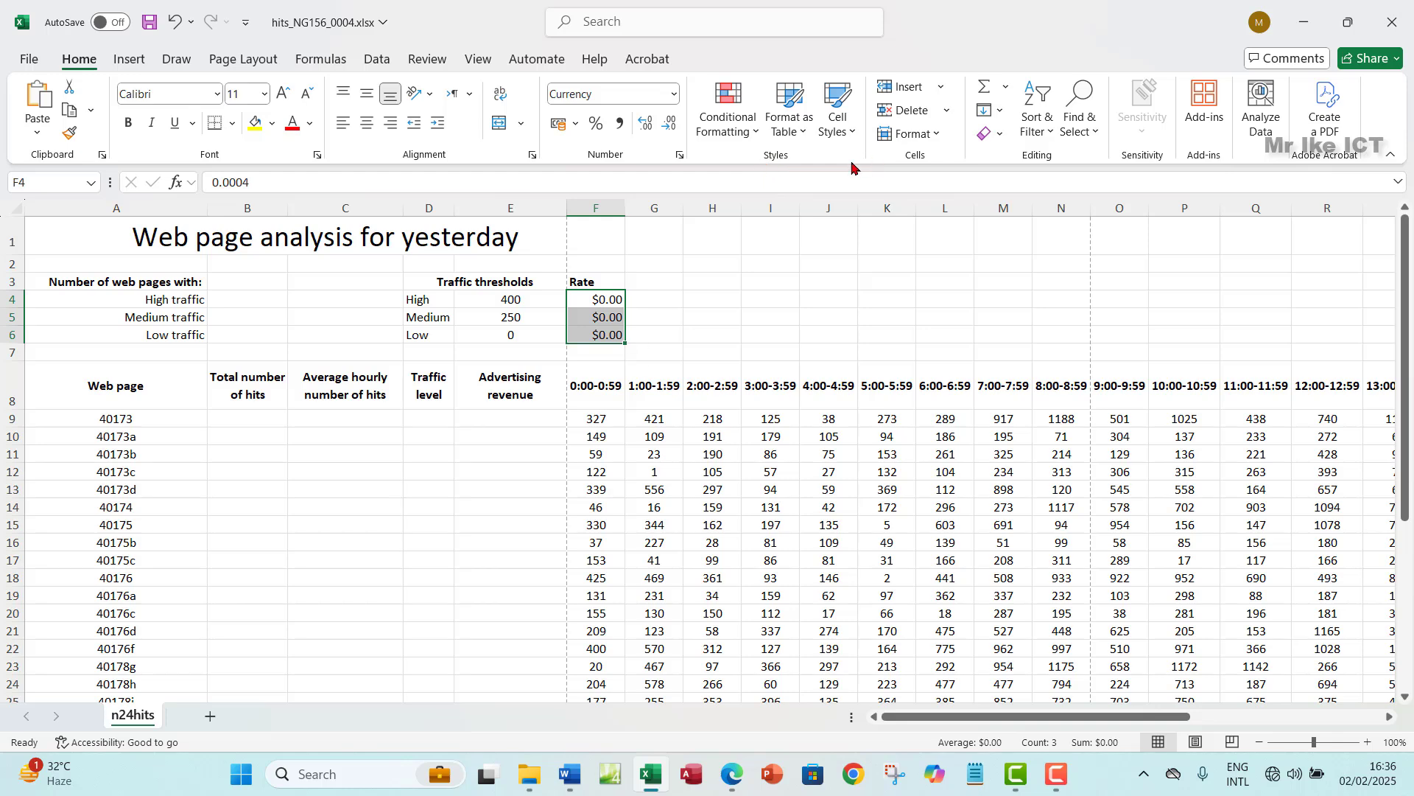
- Raise the Rate format to four decimal places, showing $0.0004, $0.0003 and $0.0002
click(679, 155)
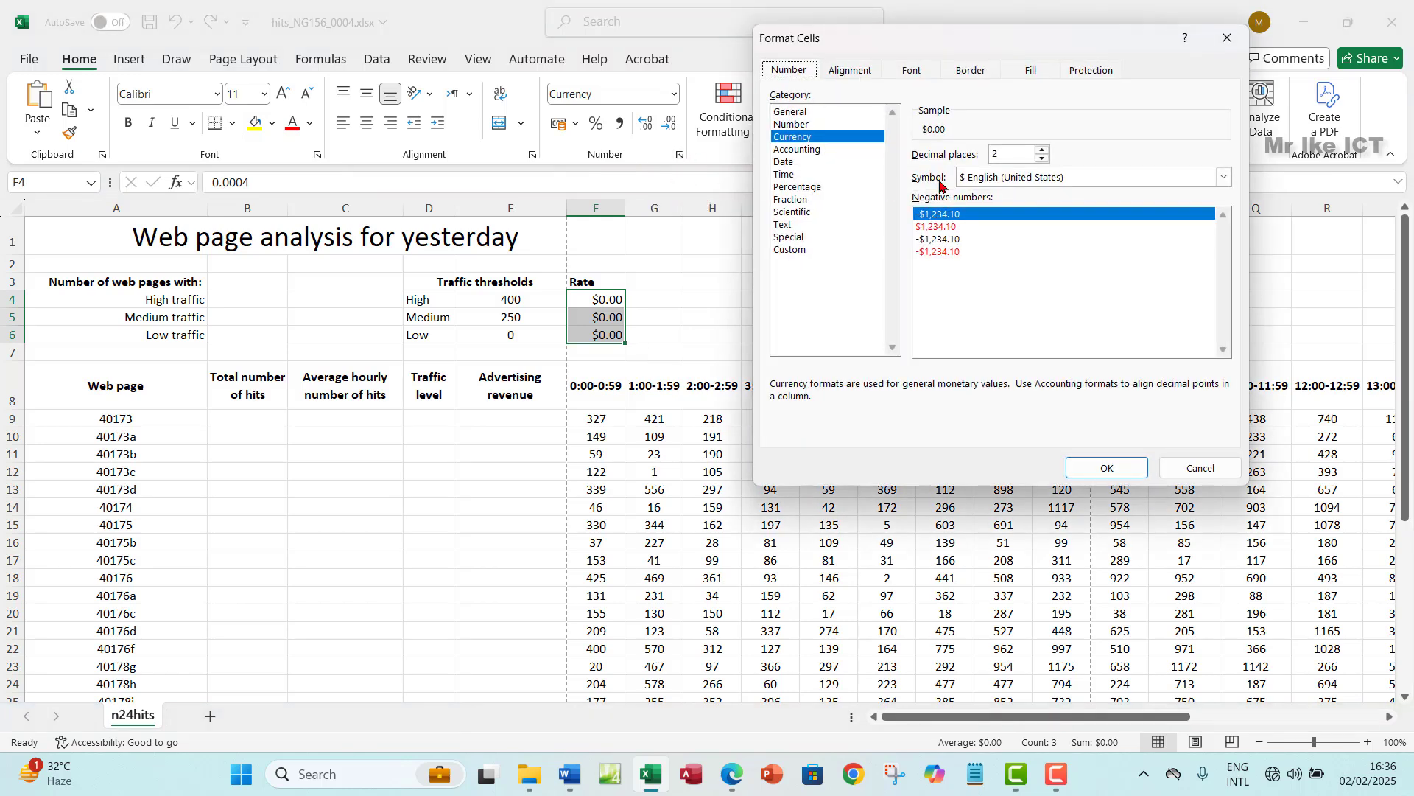
click(1042, 149)
click(1041, 149)
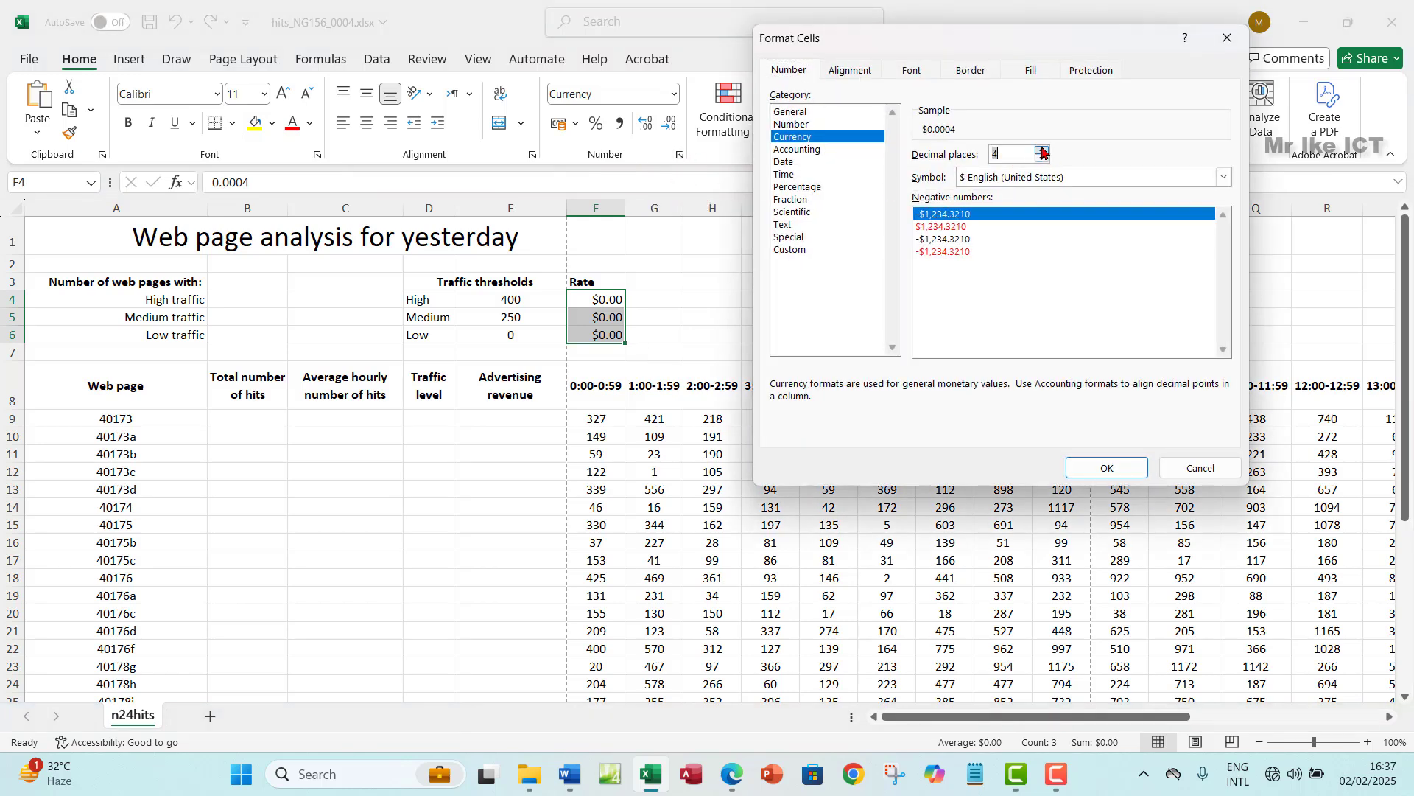
click(730, 787)
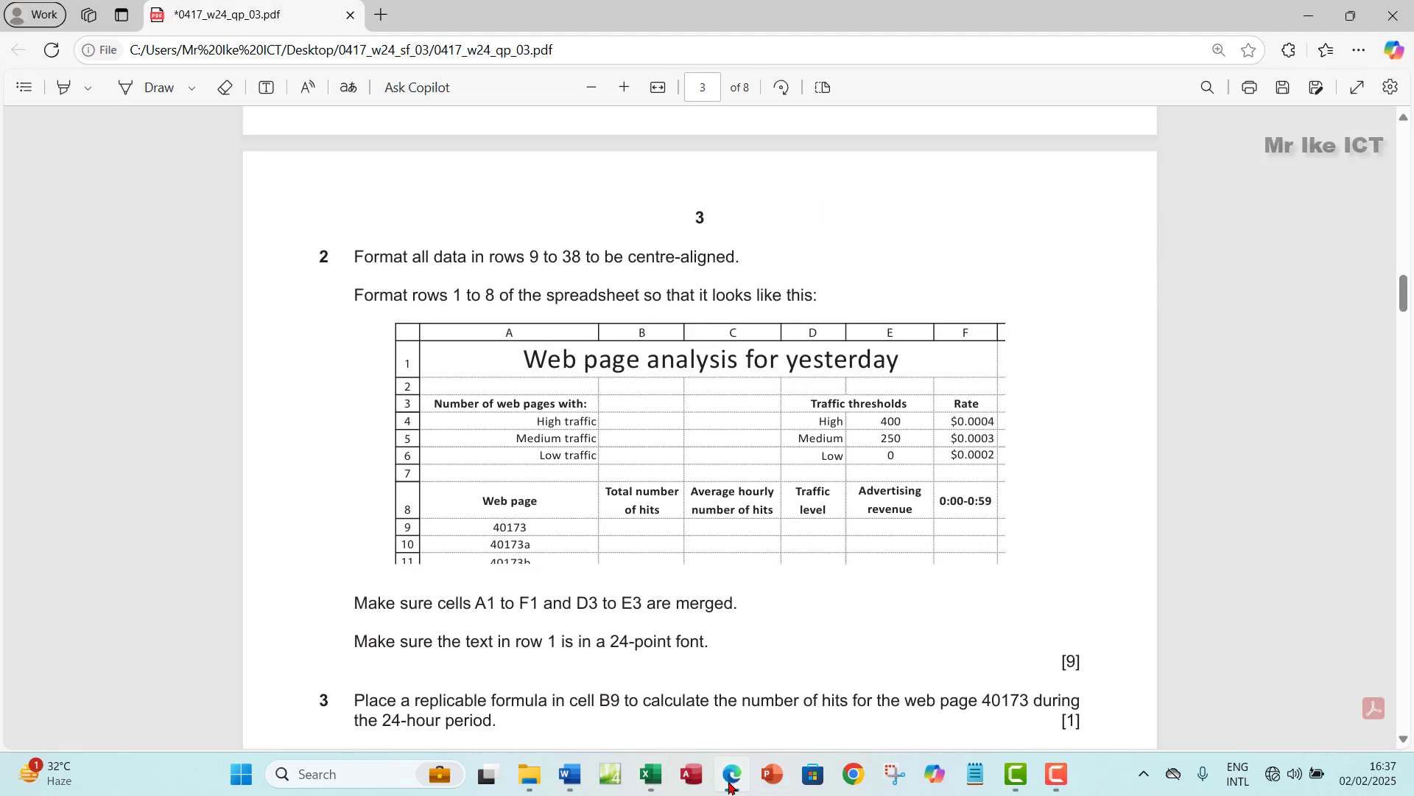
click(729, 787)
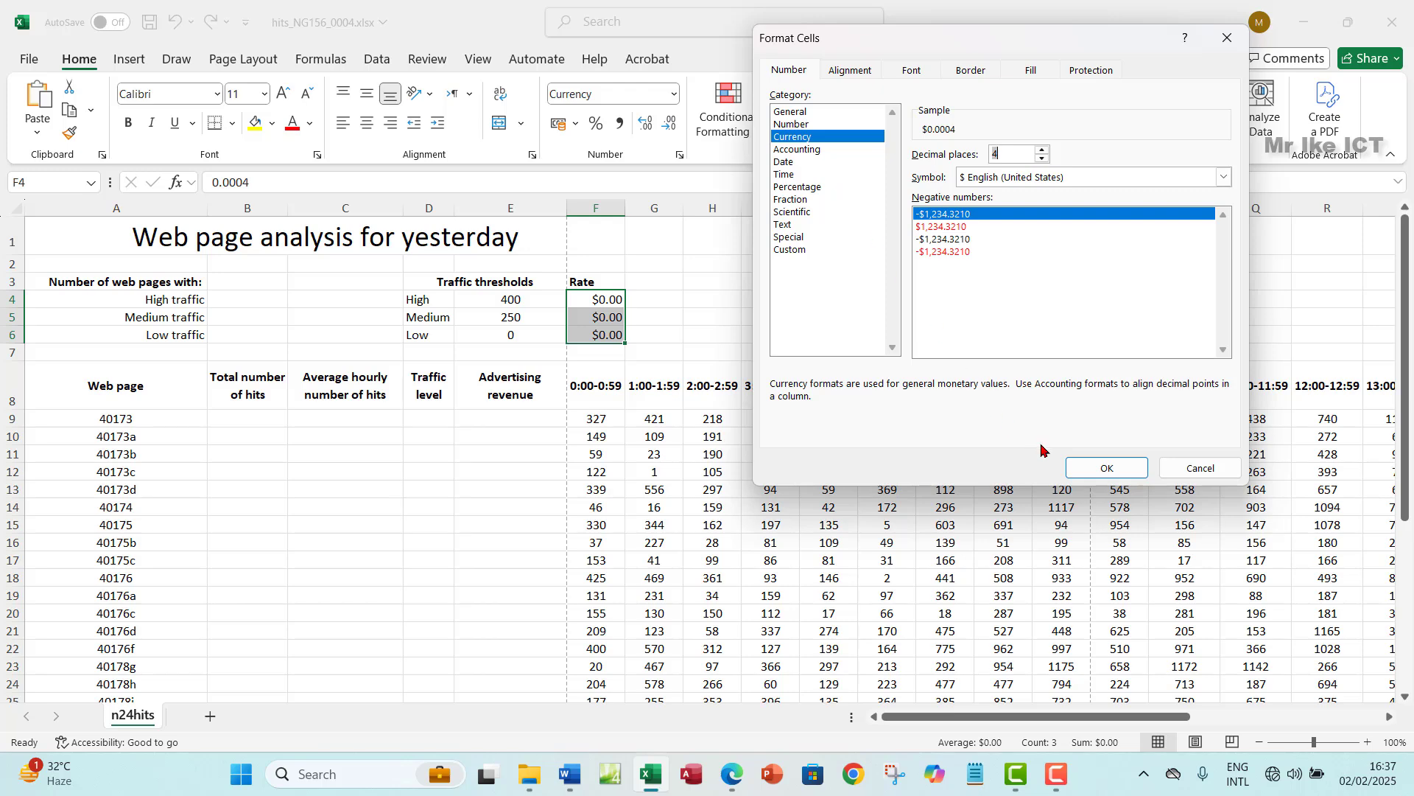
click(1081, 464)
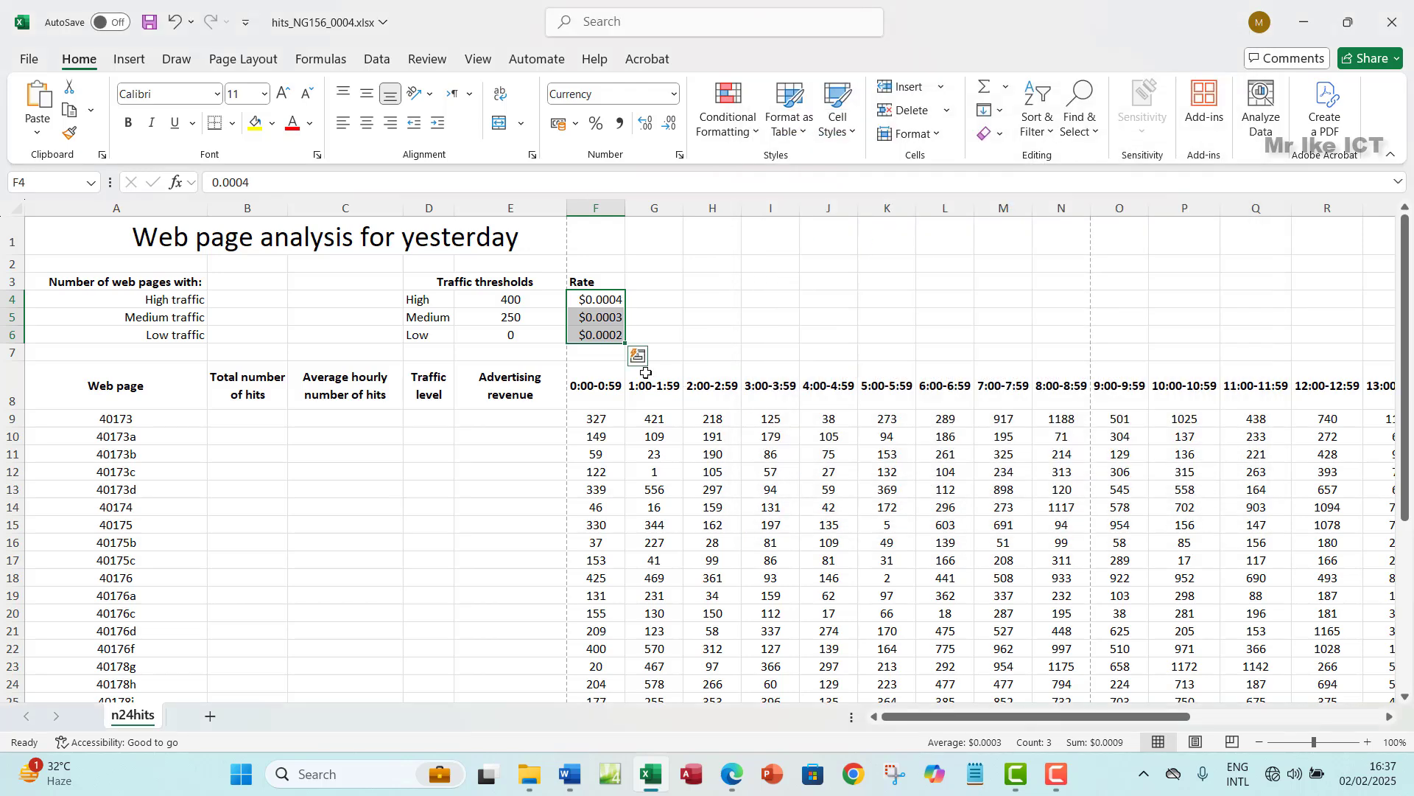
click(734, 779)
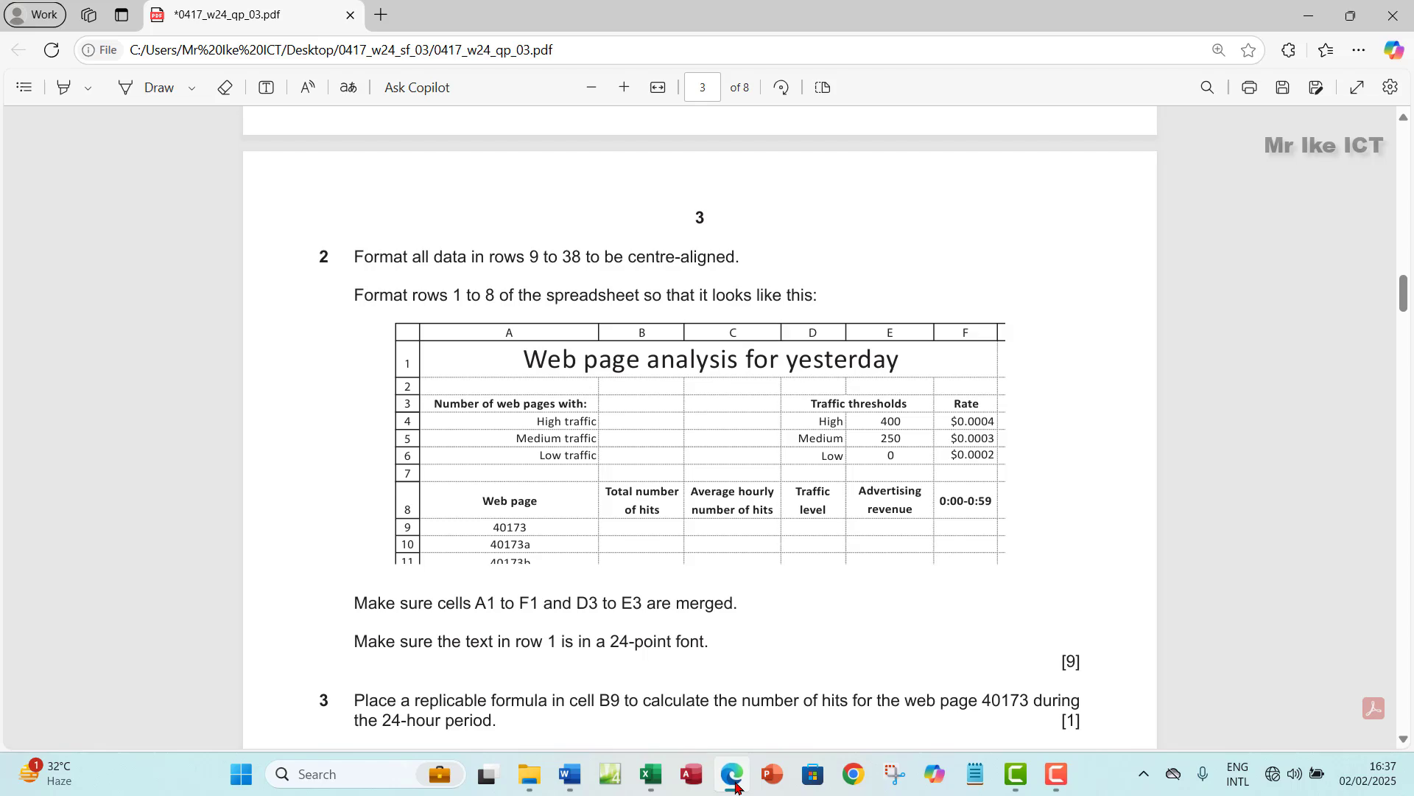
click(736, 785)
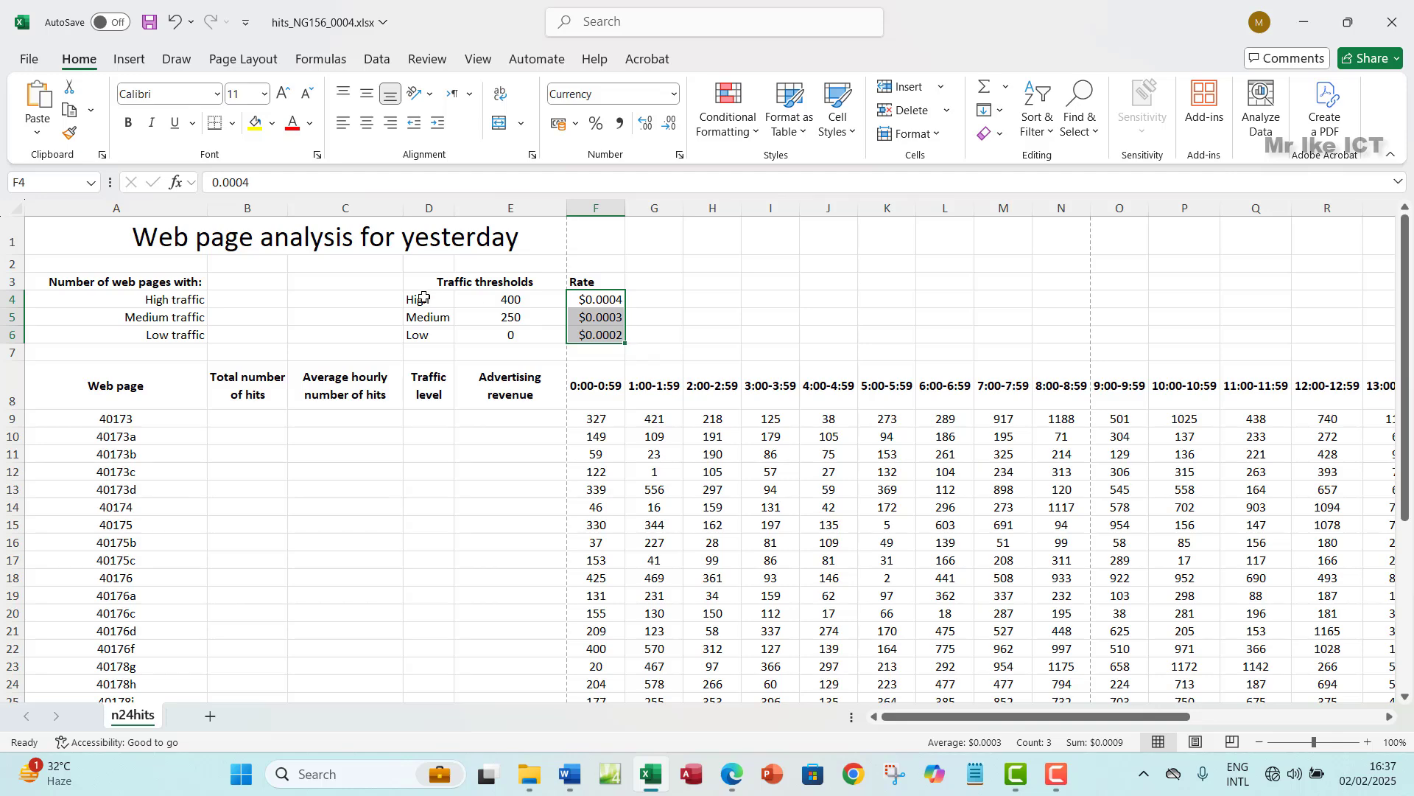
drag(426, 299, 421, 338)
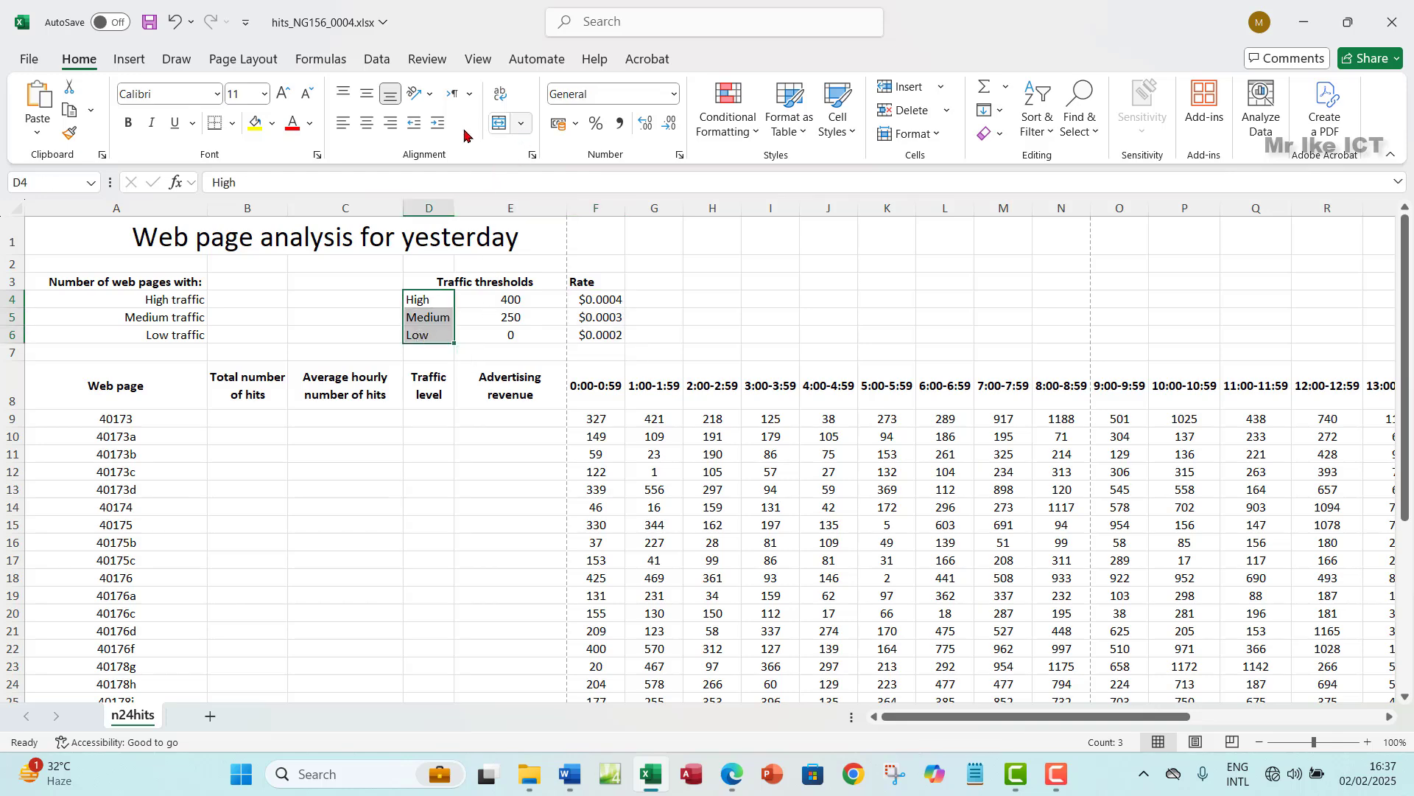
click(391, 123)
click(367, 93)
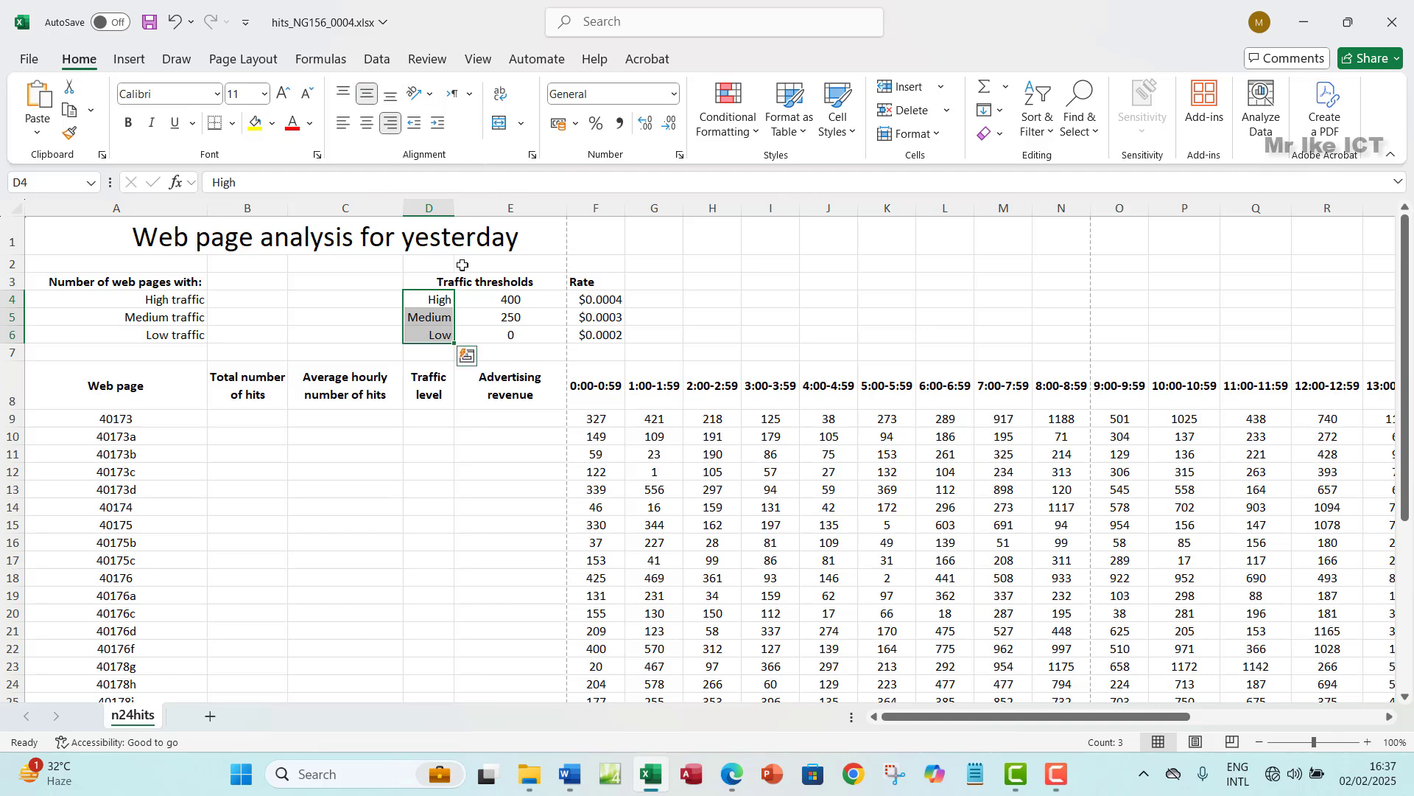
click(499, 302)
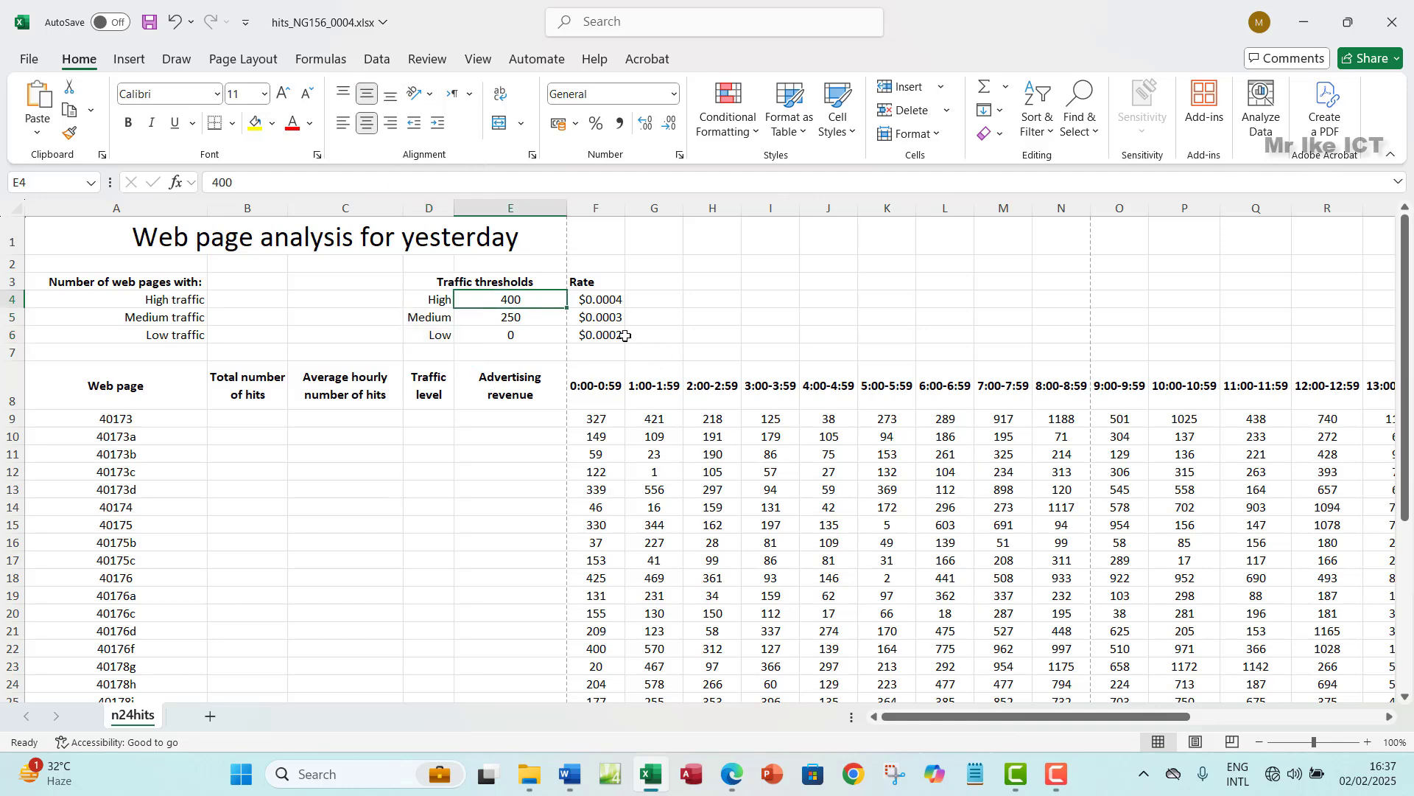
click(669, 298)
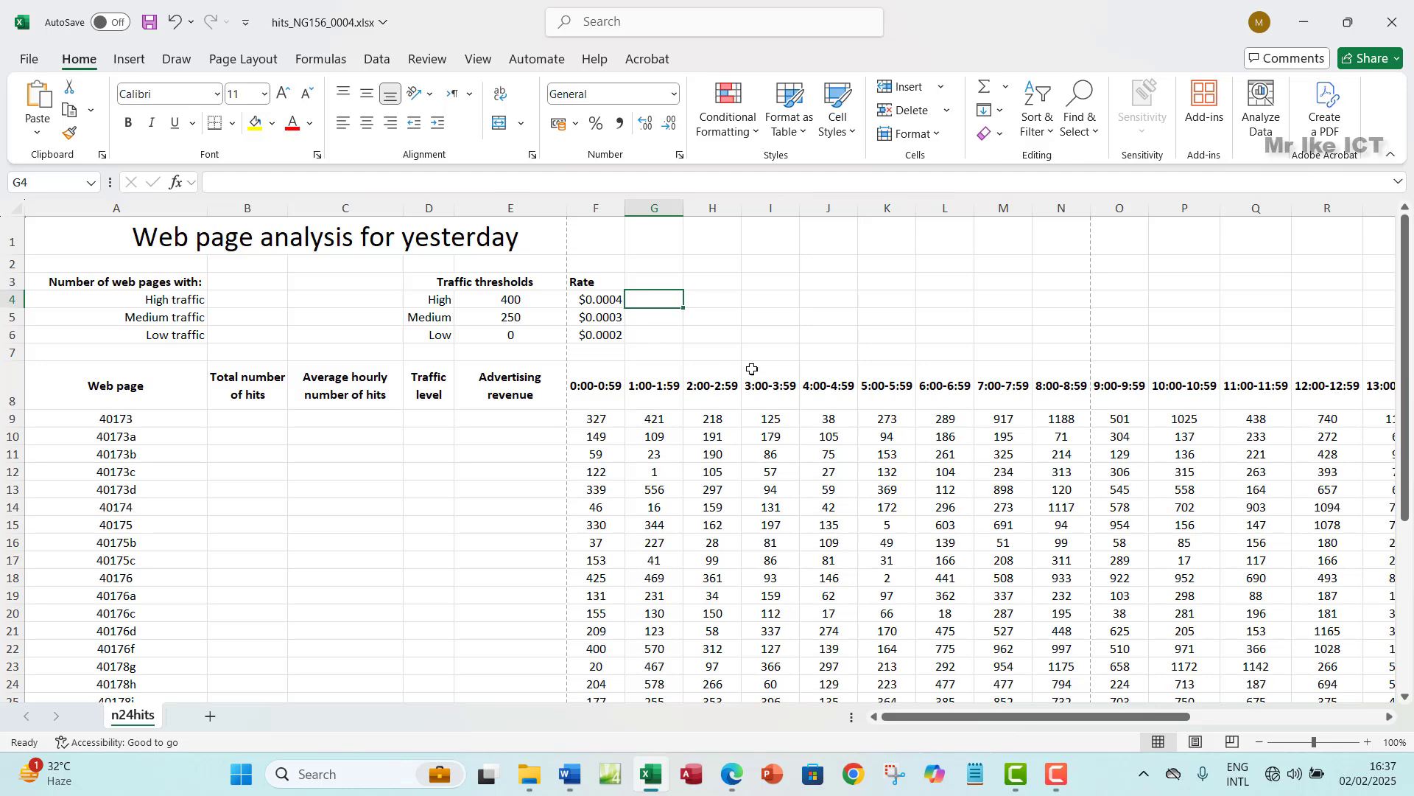
click(729, 777)
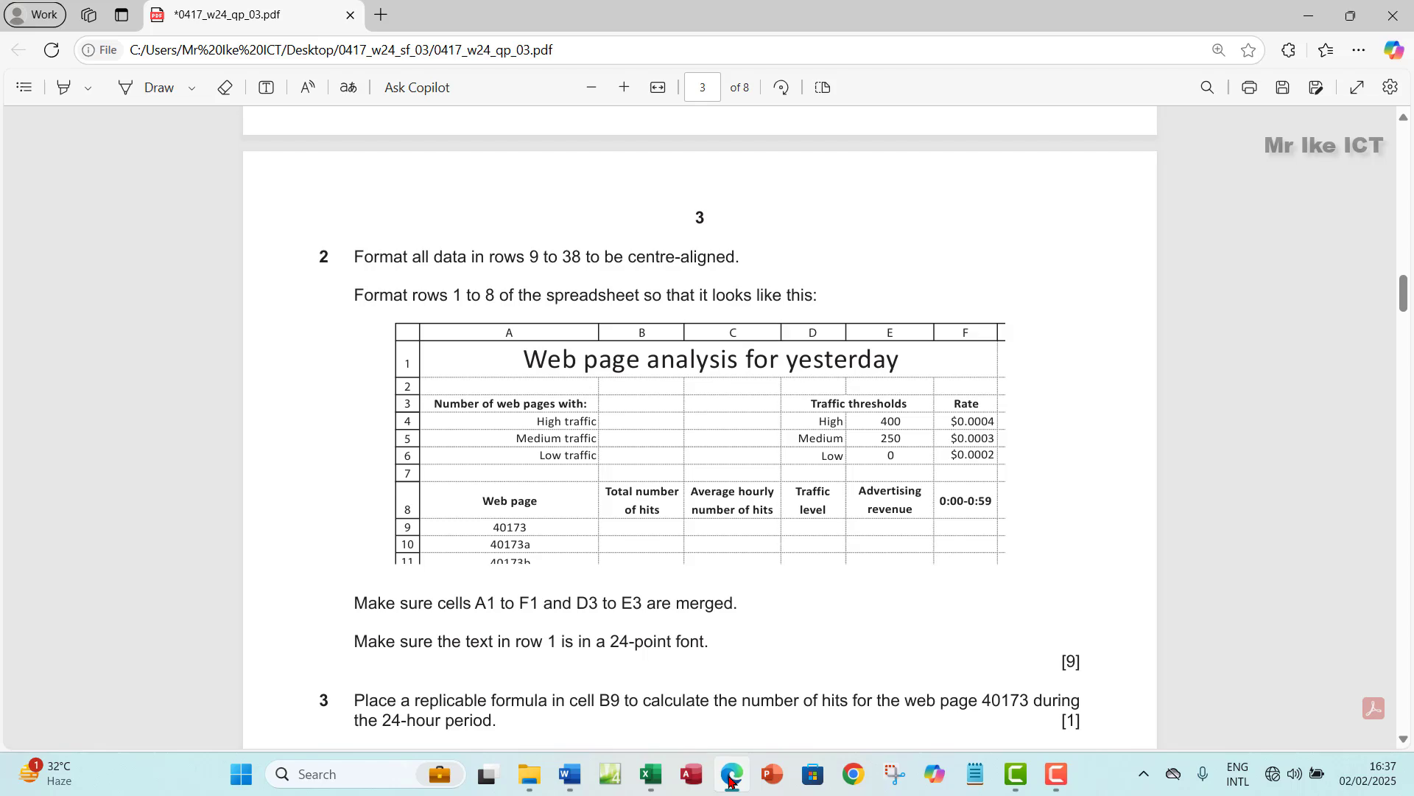
click(729, 780)
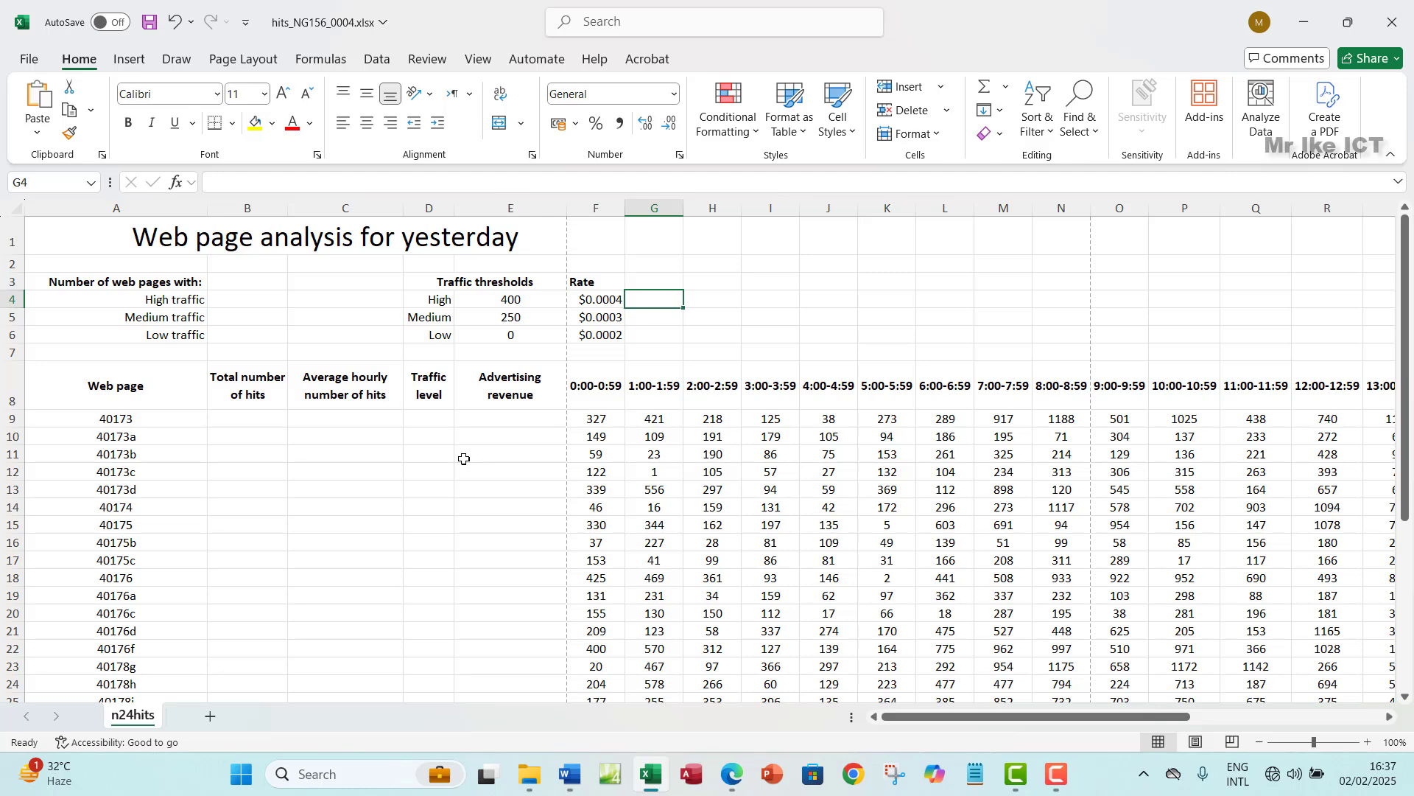
click(731, 773)
scroll(543, 401, down, 3)
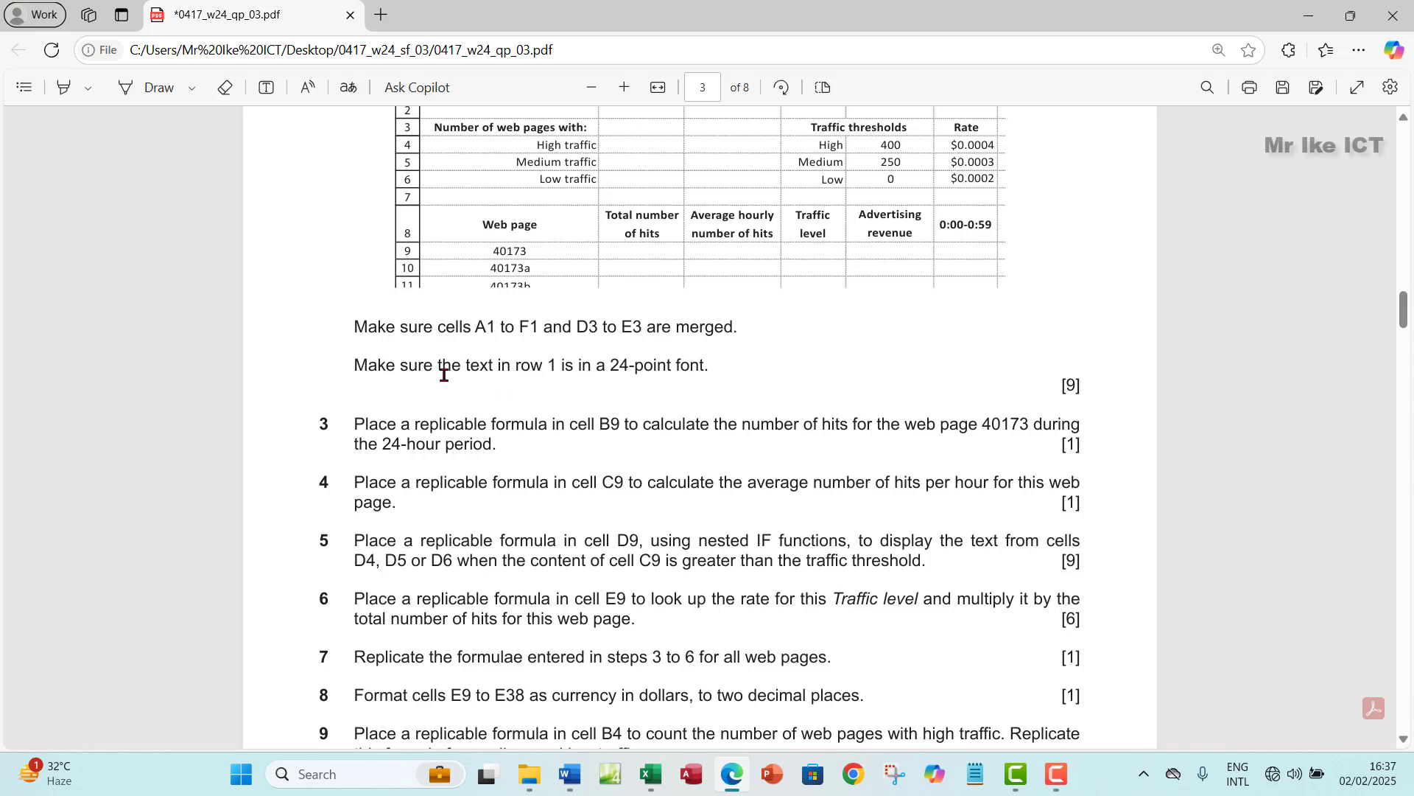
scroll(357, 361, down, 2)
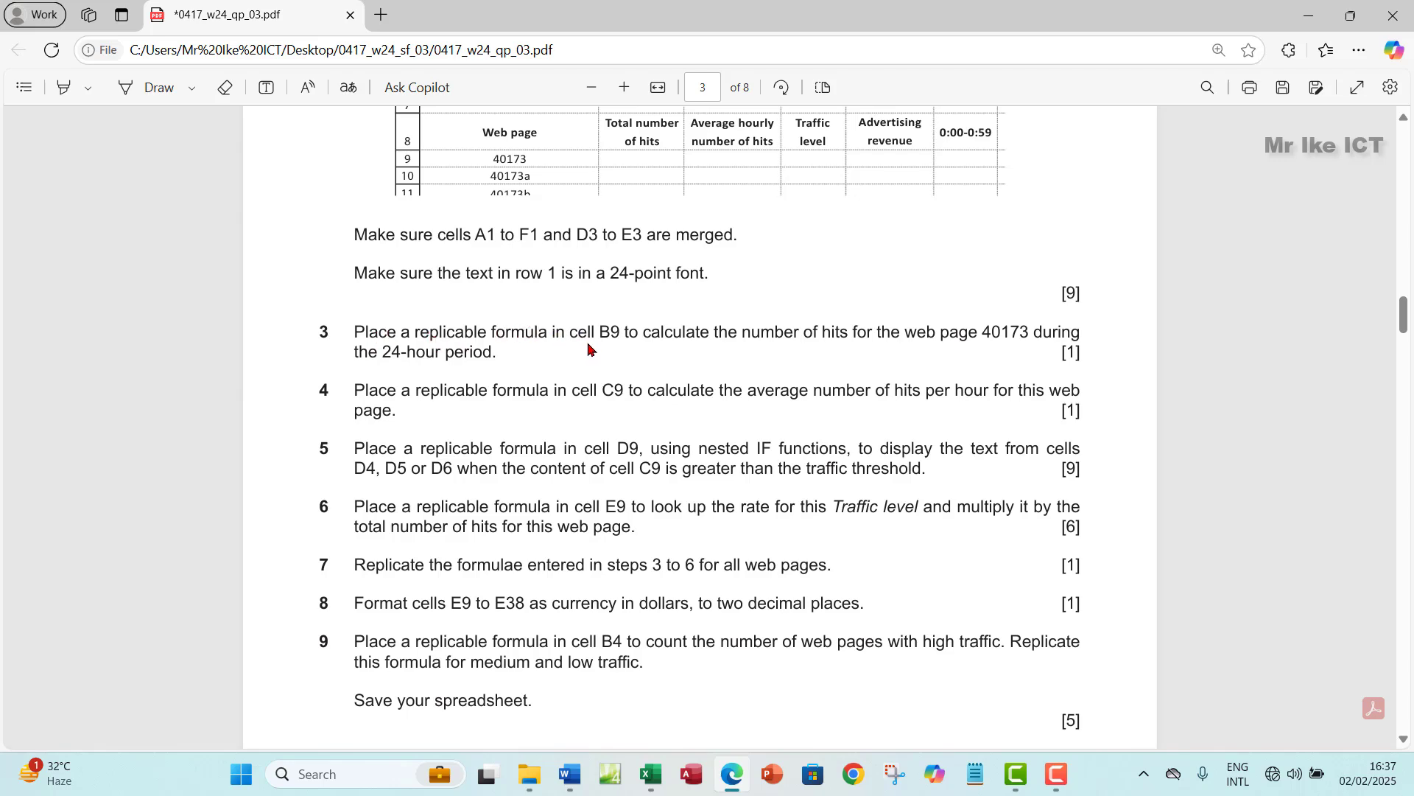
double_click(608, 332)
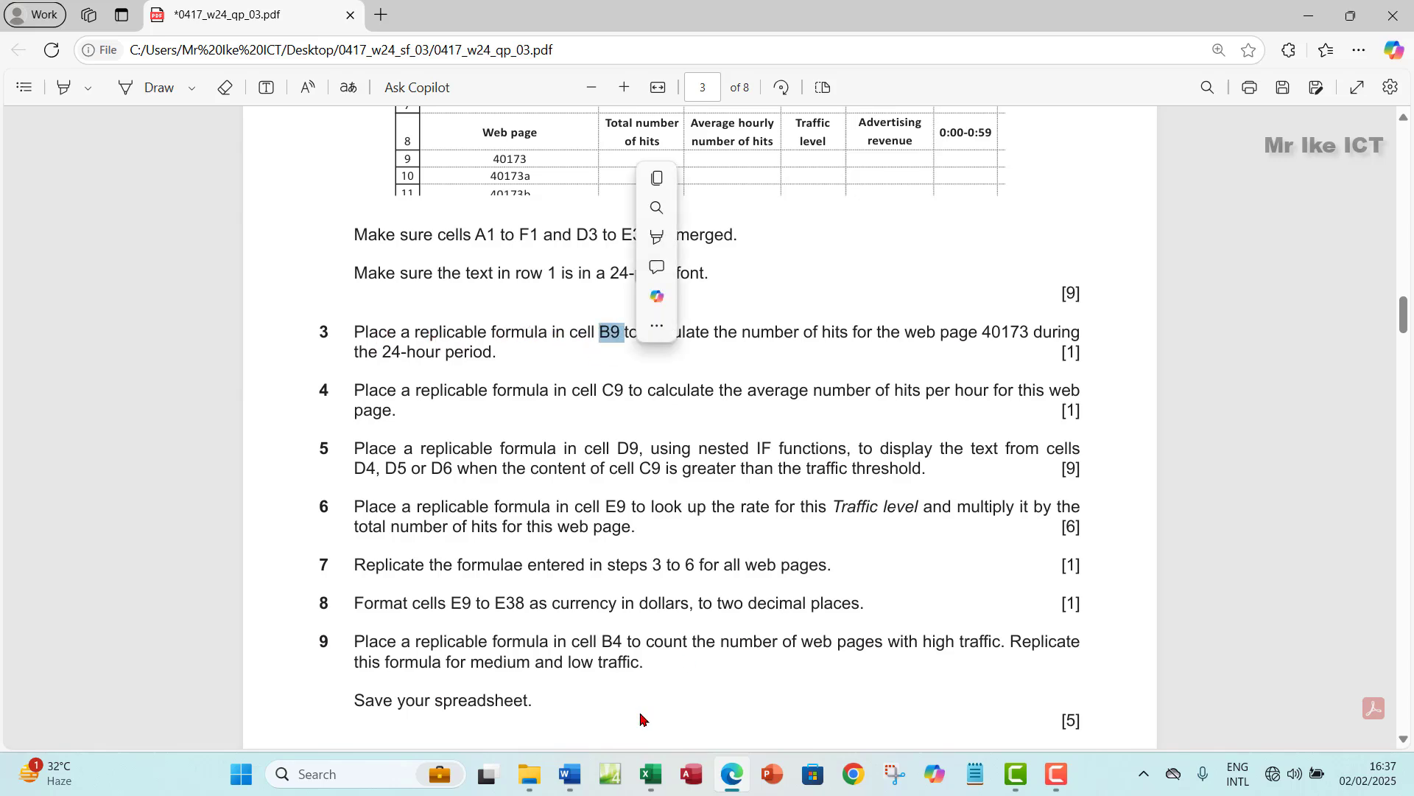
click(651, 774)
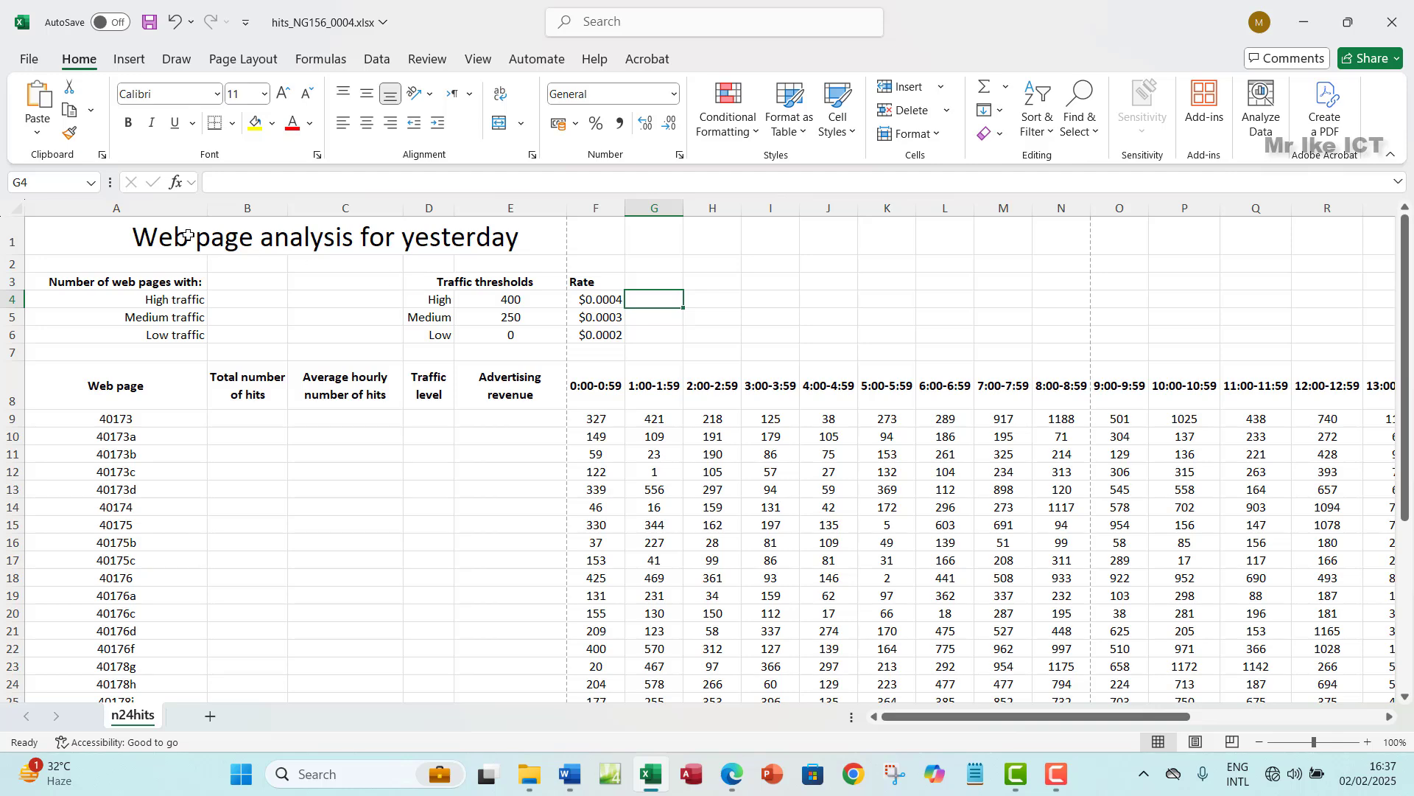
click(248, 208)
click(247, 423)
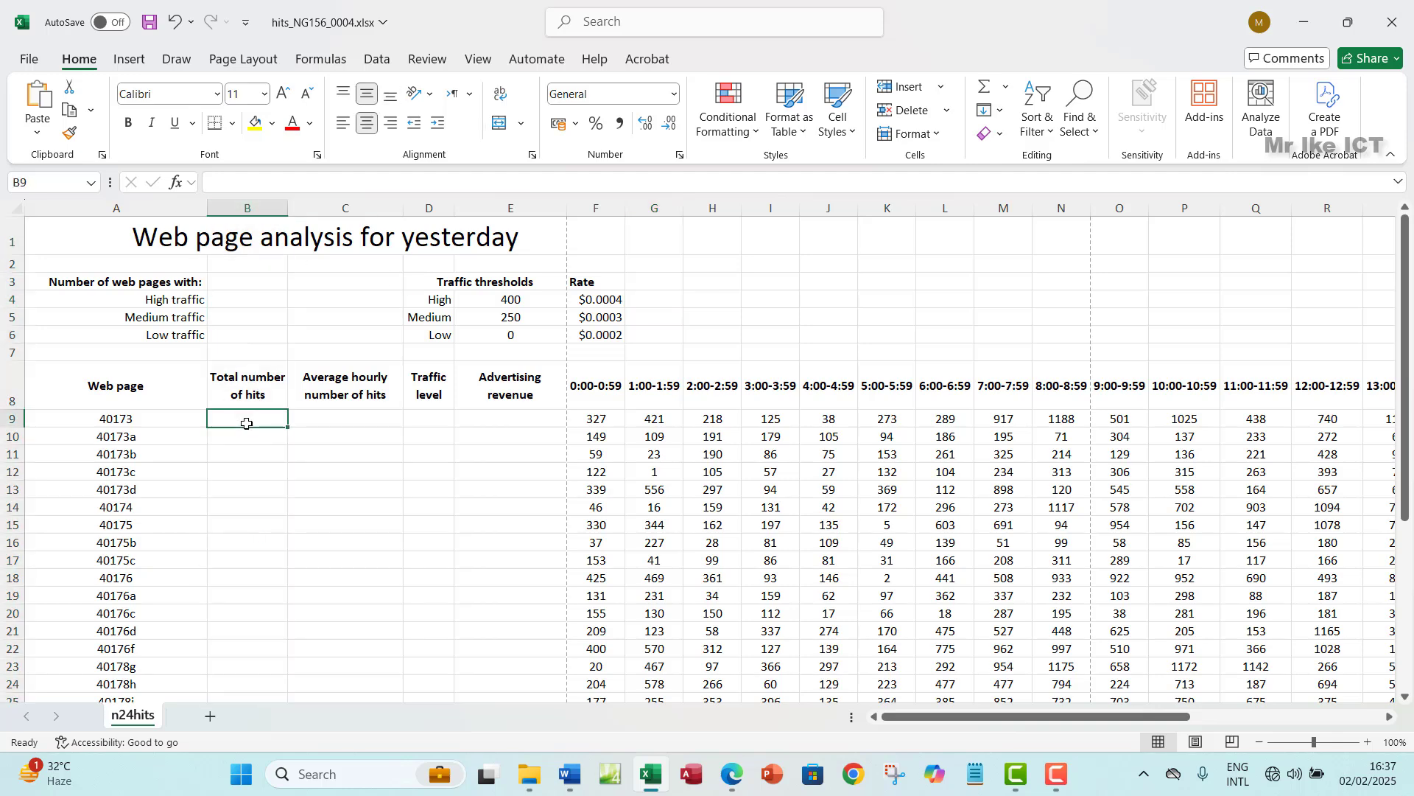
click(736, 788)
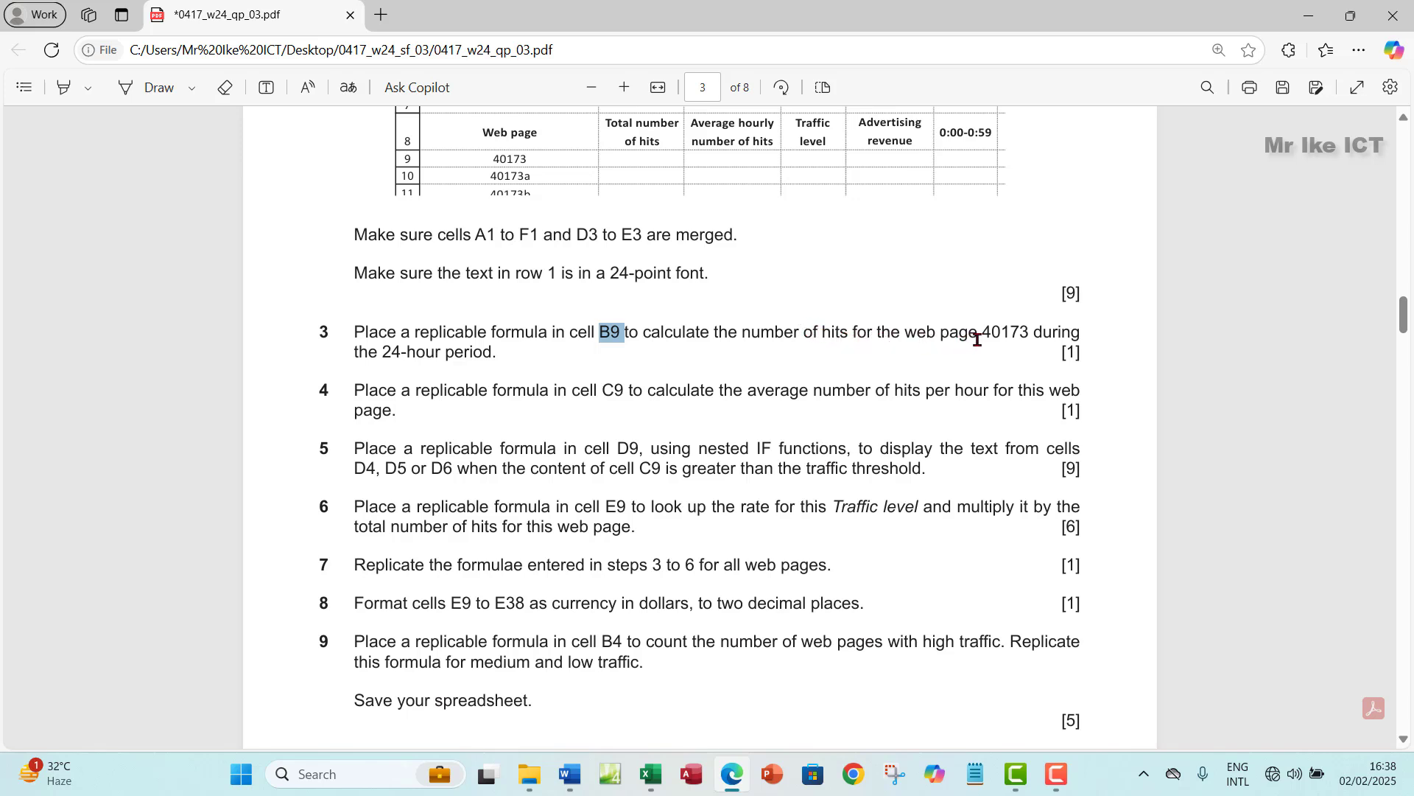
drag(1022, 337, 1064, 336)
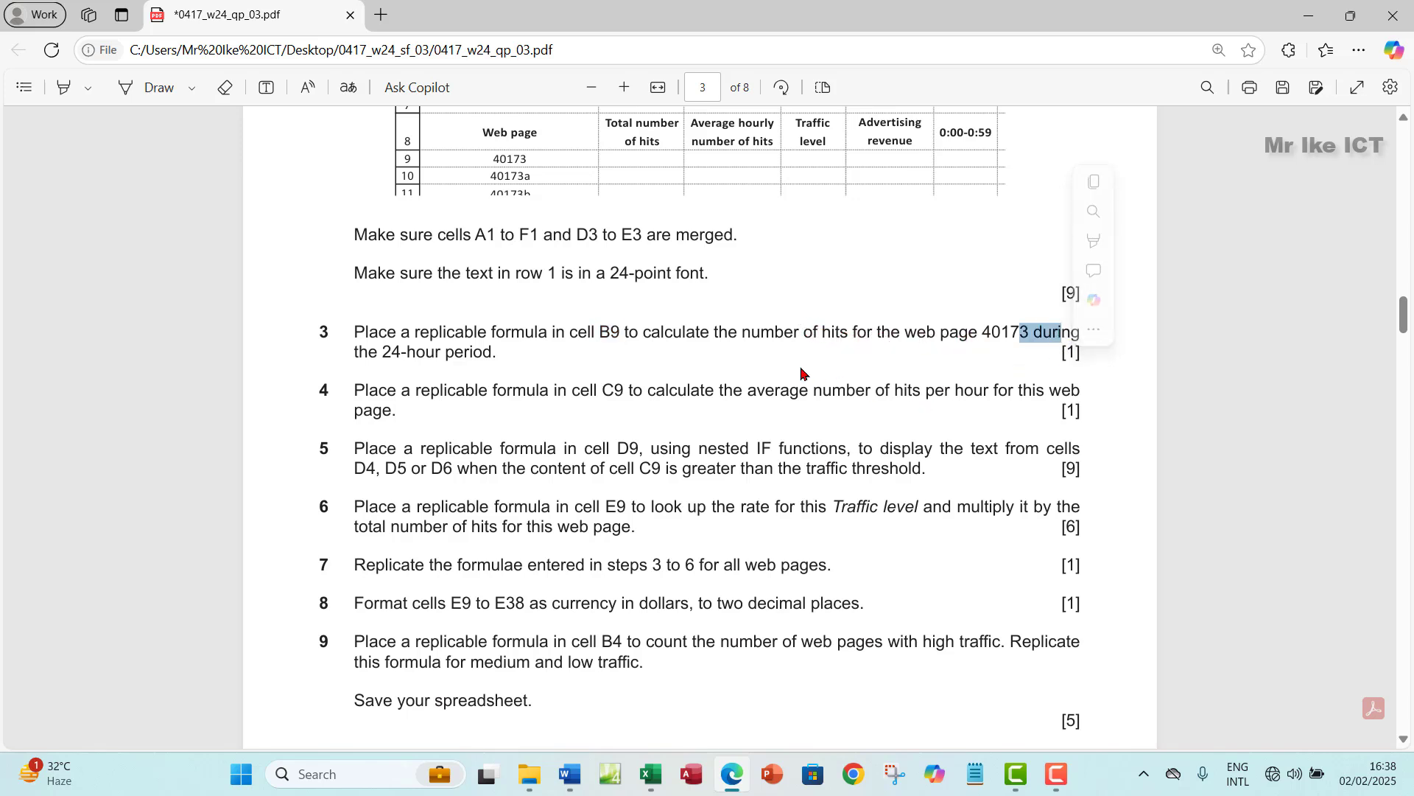
click(655, 779)
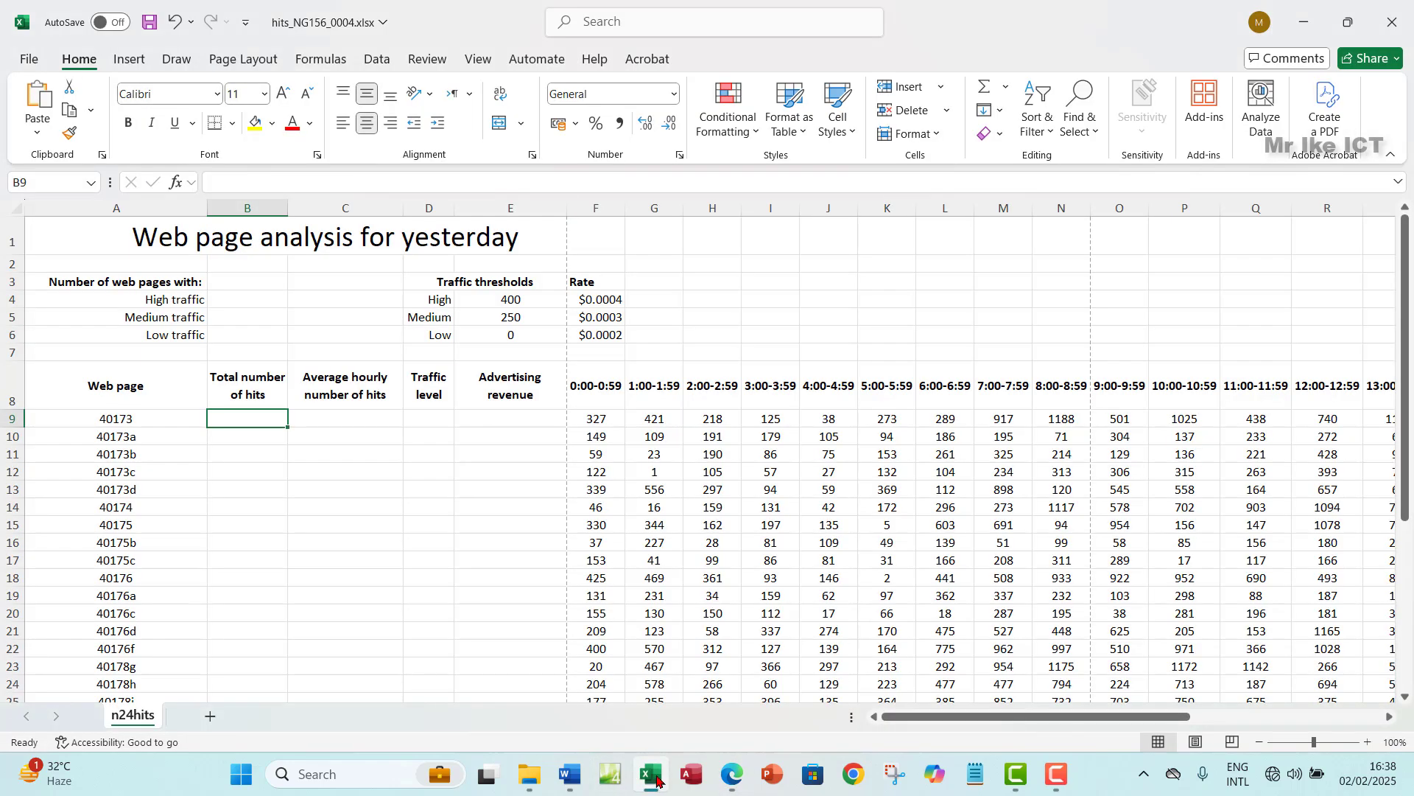
click(599, 421)
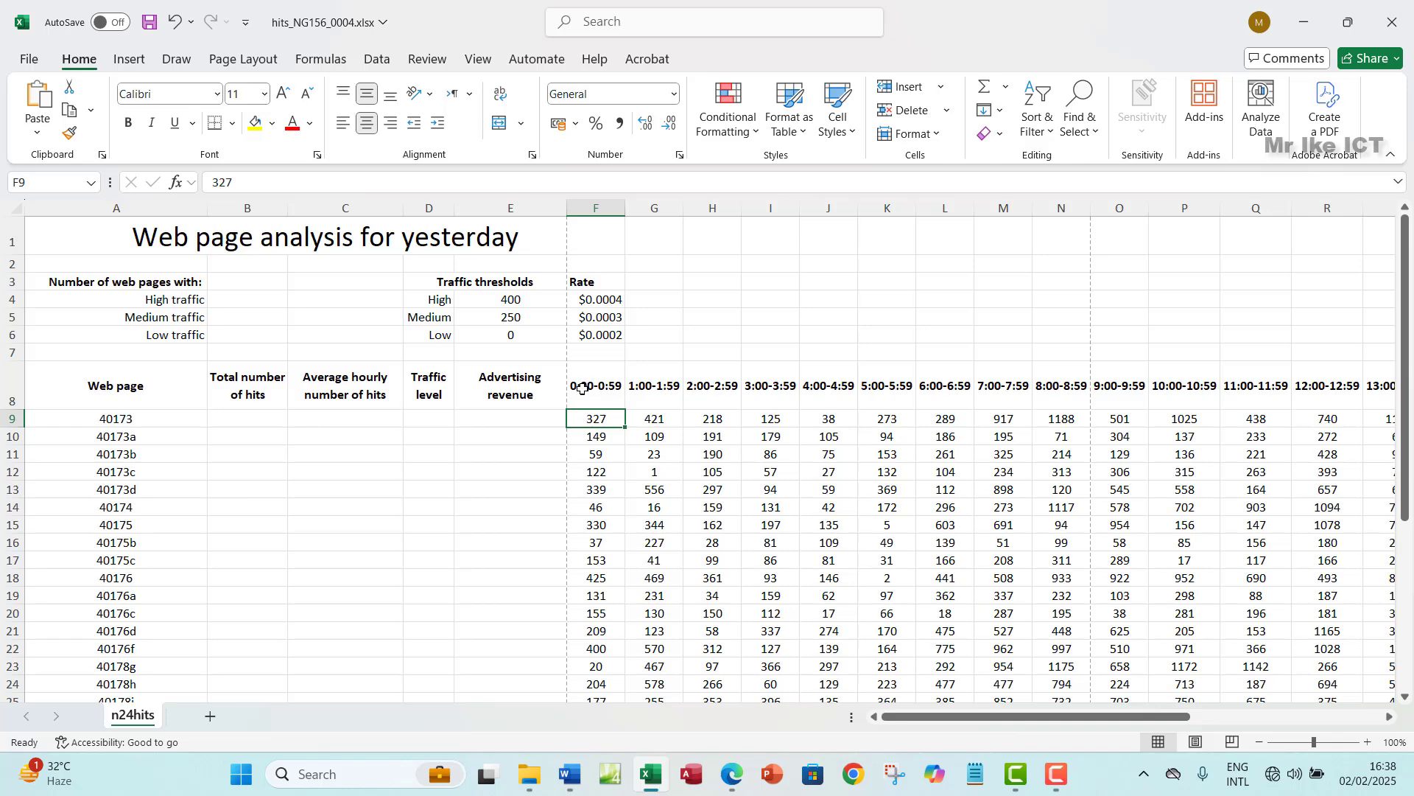
click(594, 391)
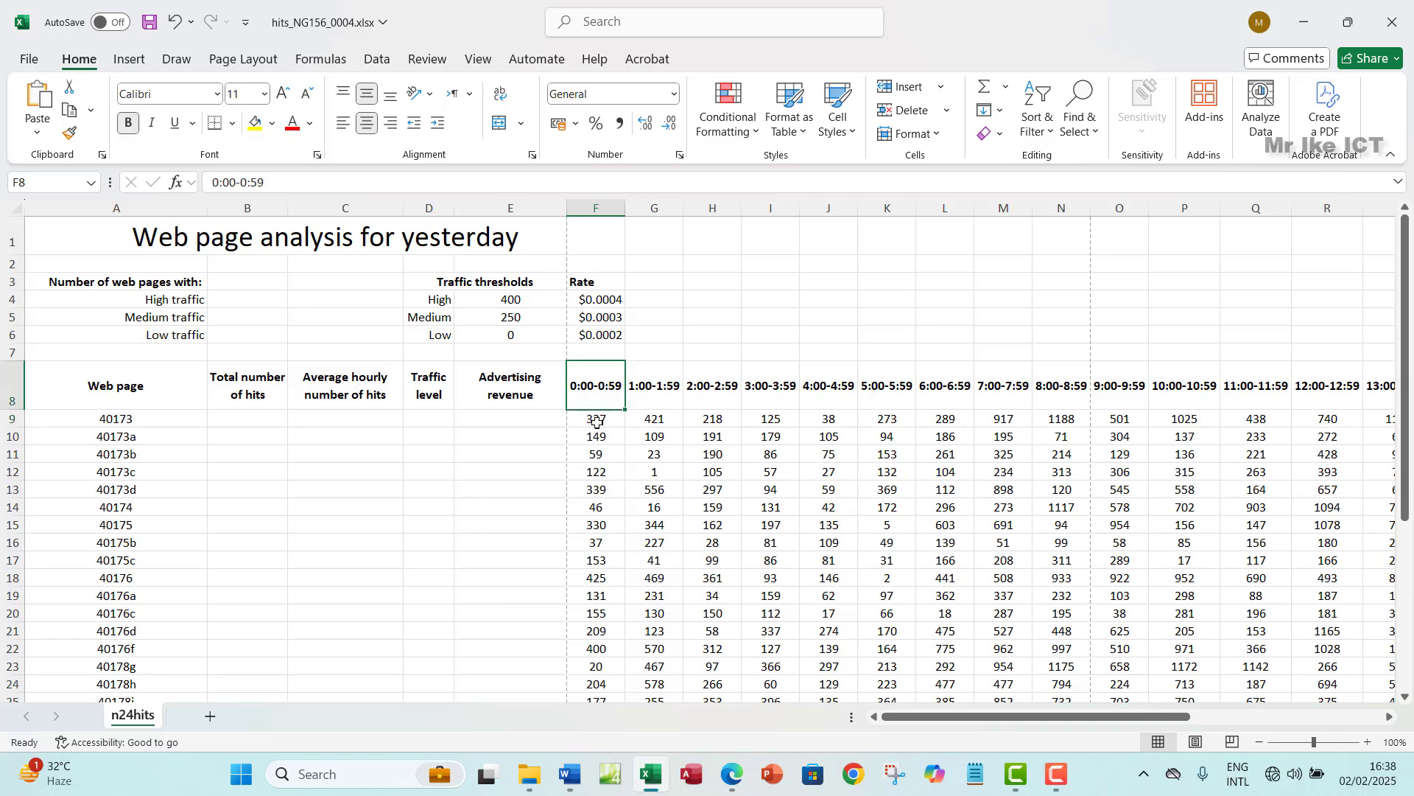
click(596, 422)
click(11, 419)
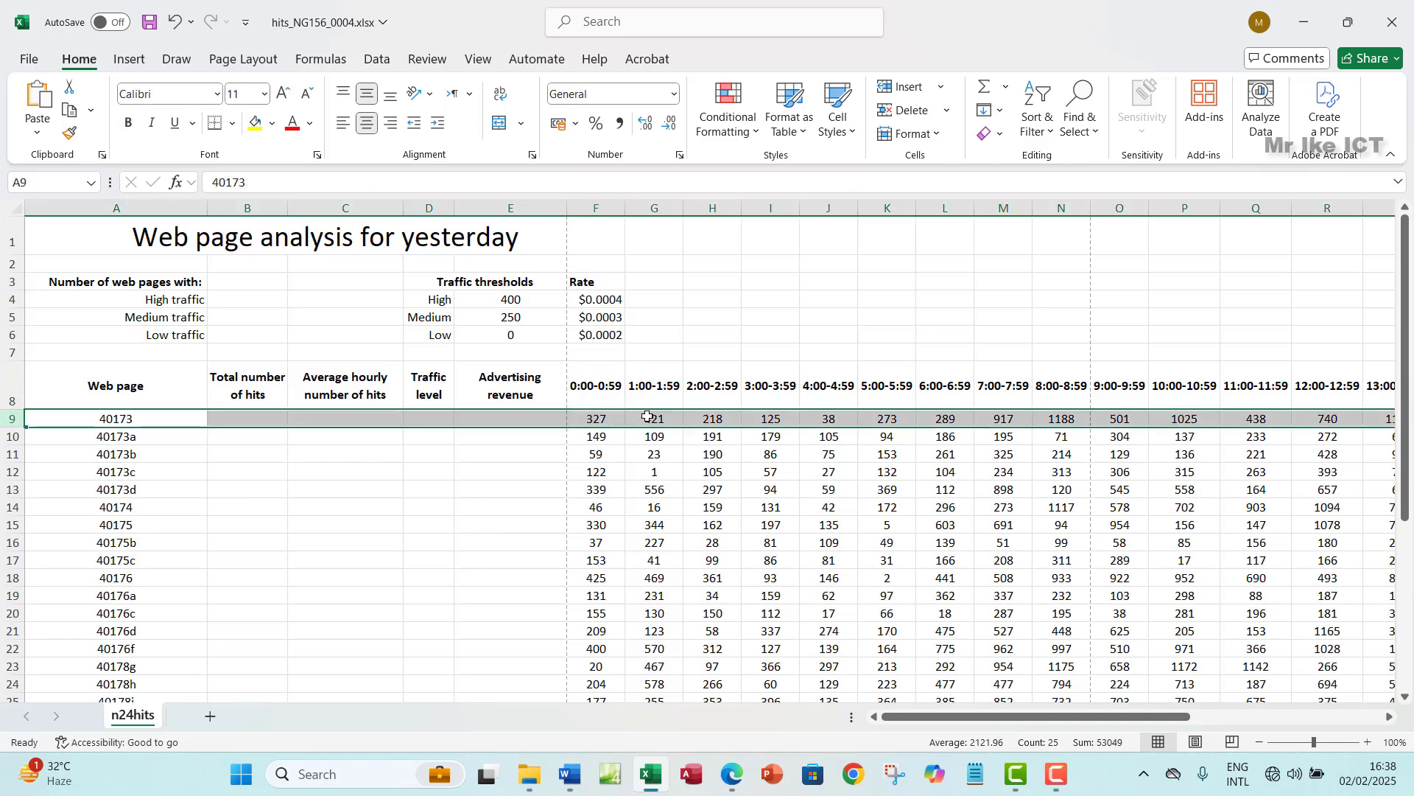
click(607, 419)
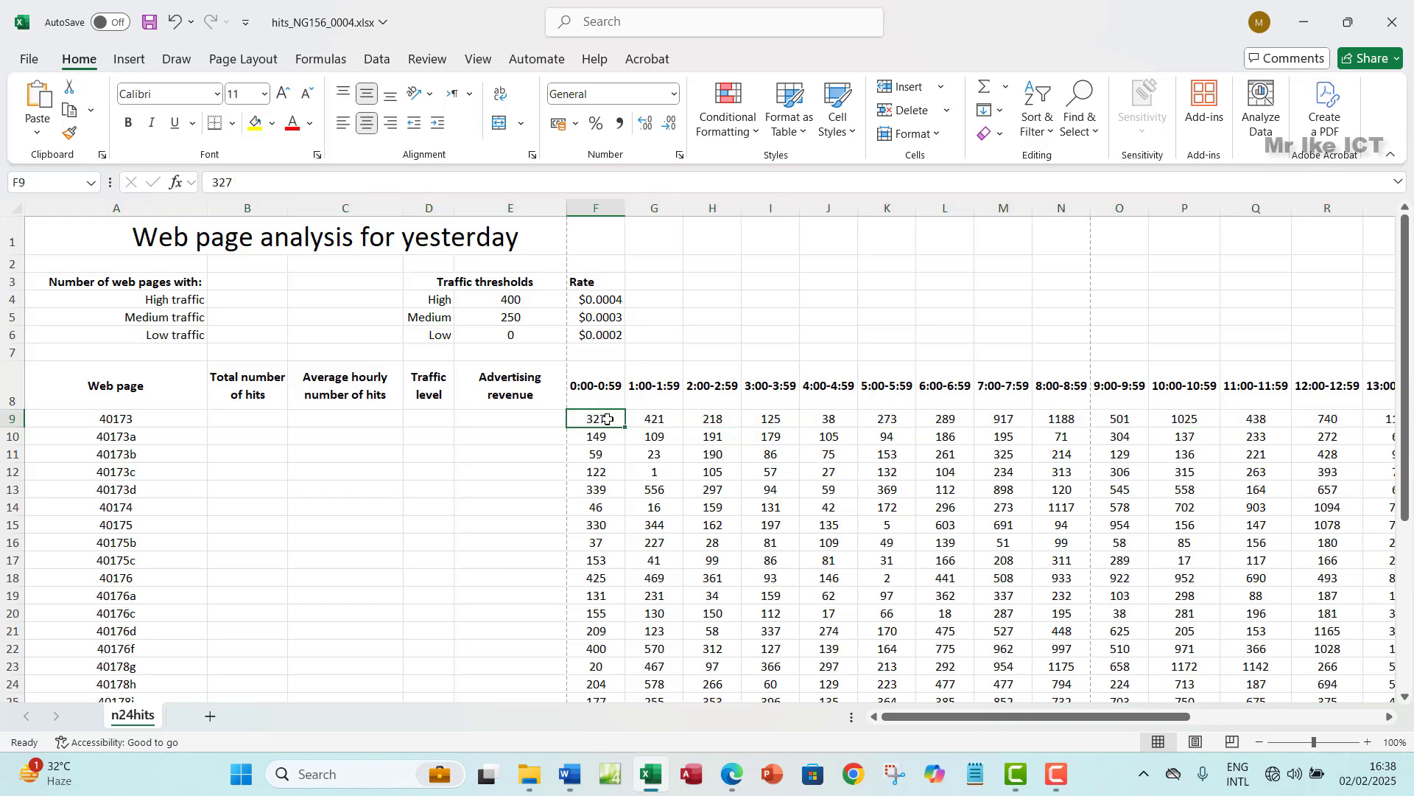
click(654, 417)
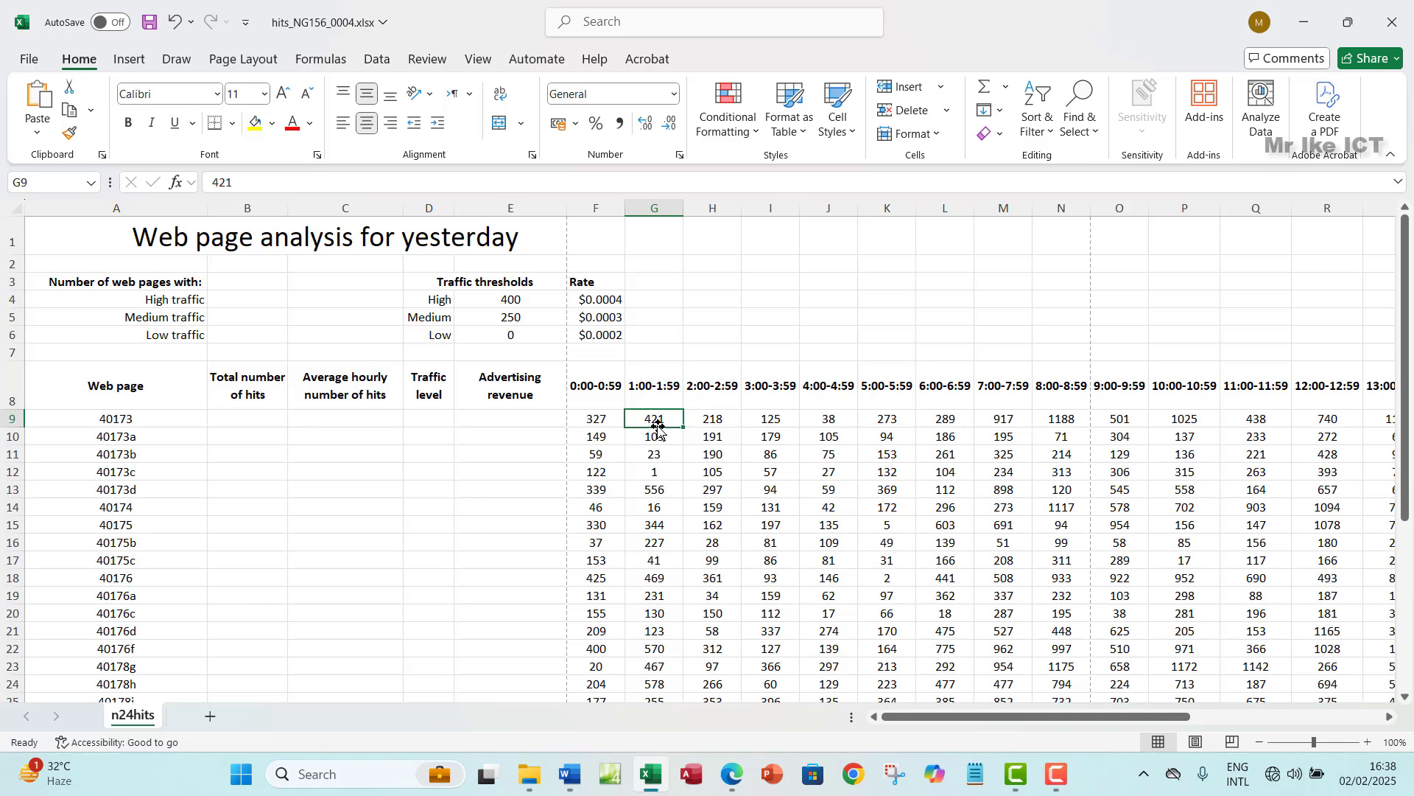
click(240, 420)
- Enter =SUM(F9:AC9) in B9, totalling page 40173's hits as 12876
text(=)
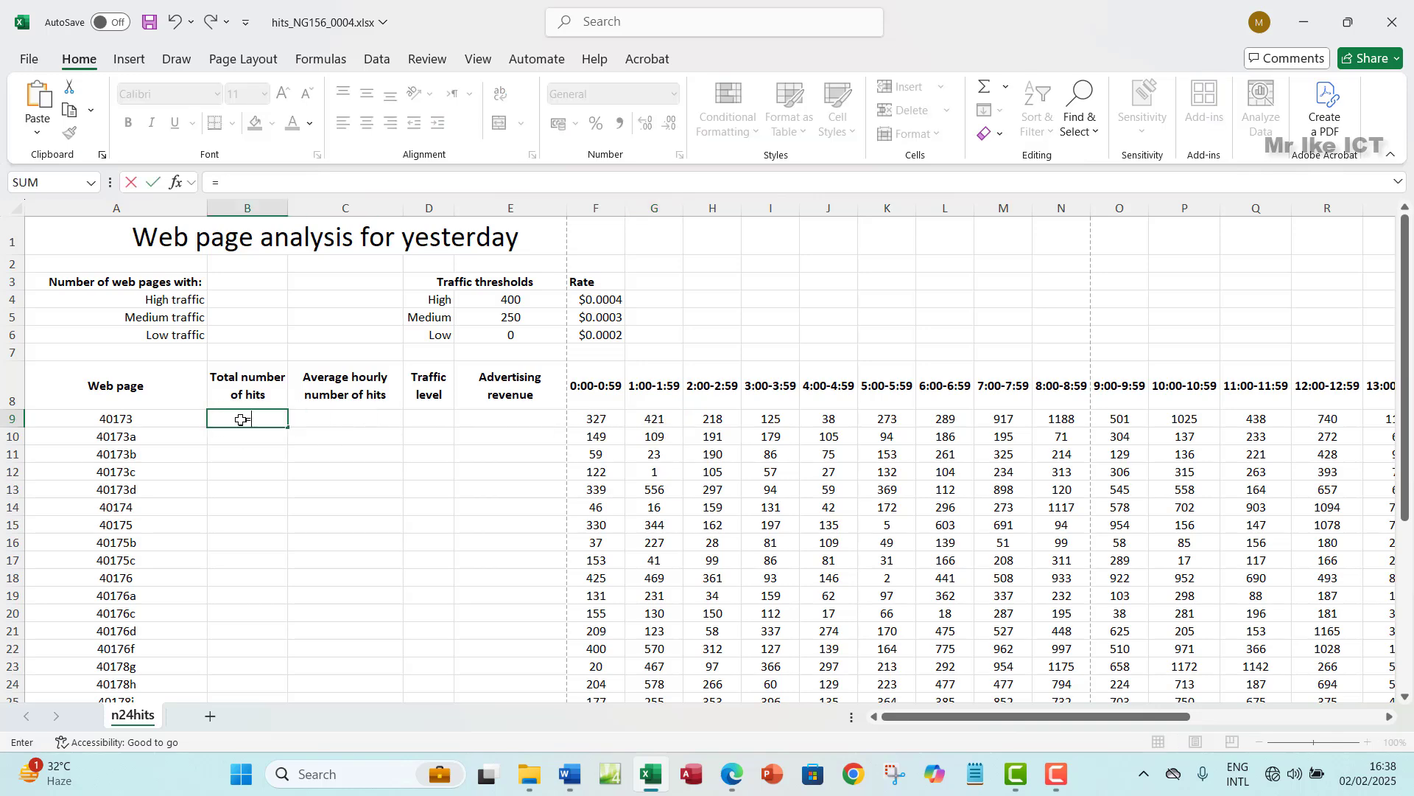
text(SUM)
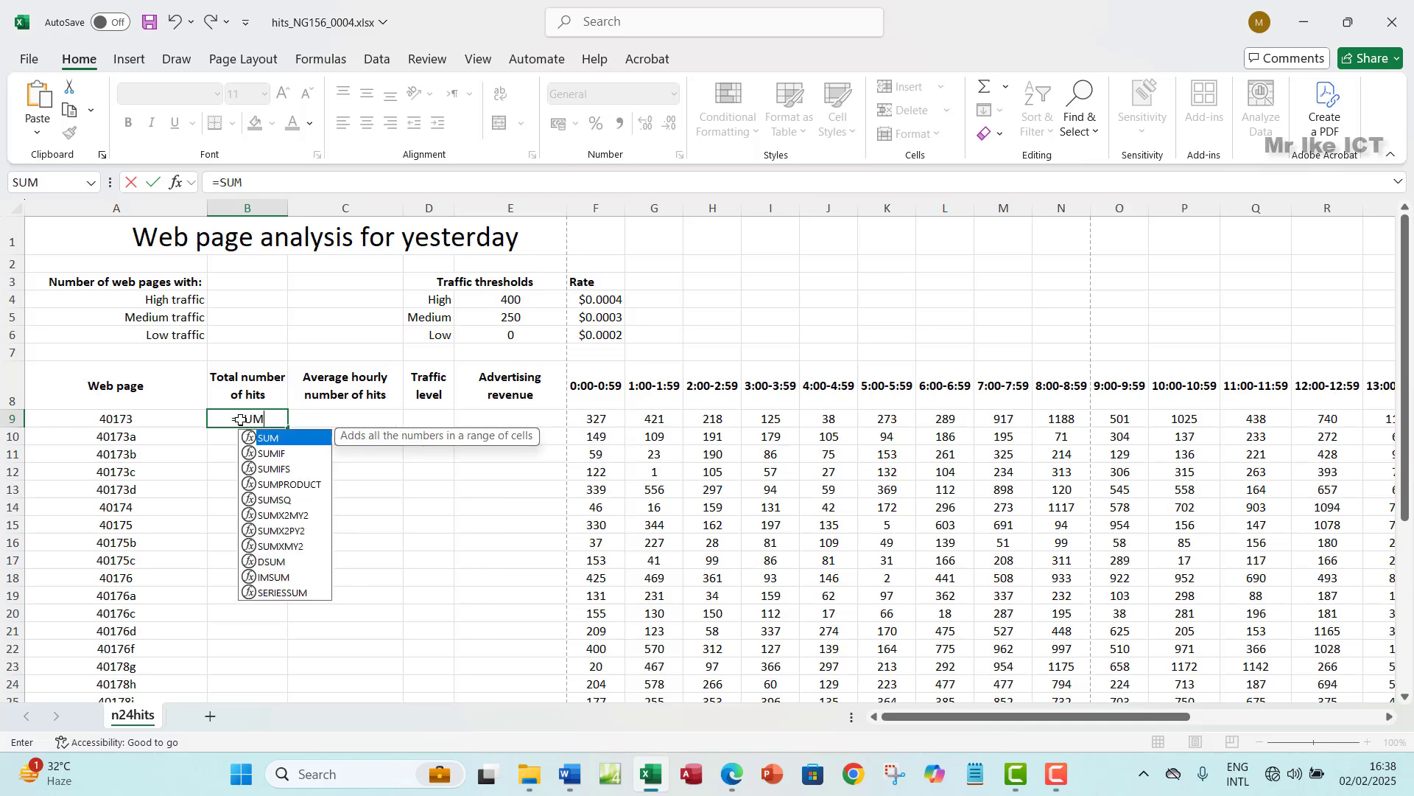
text(()
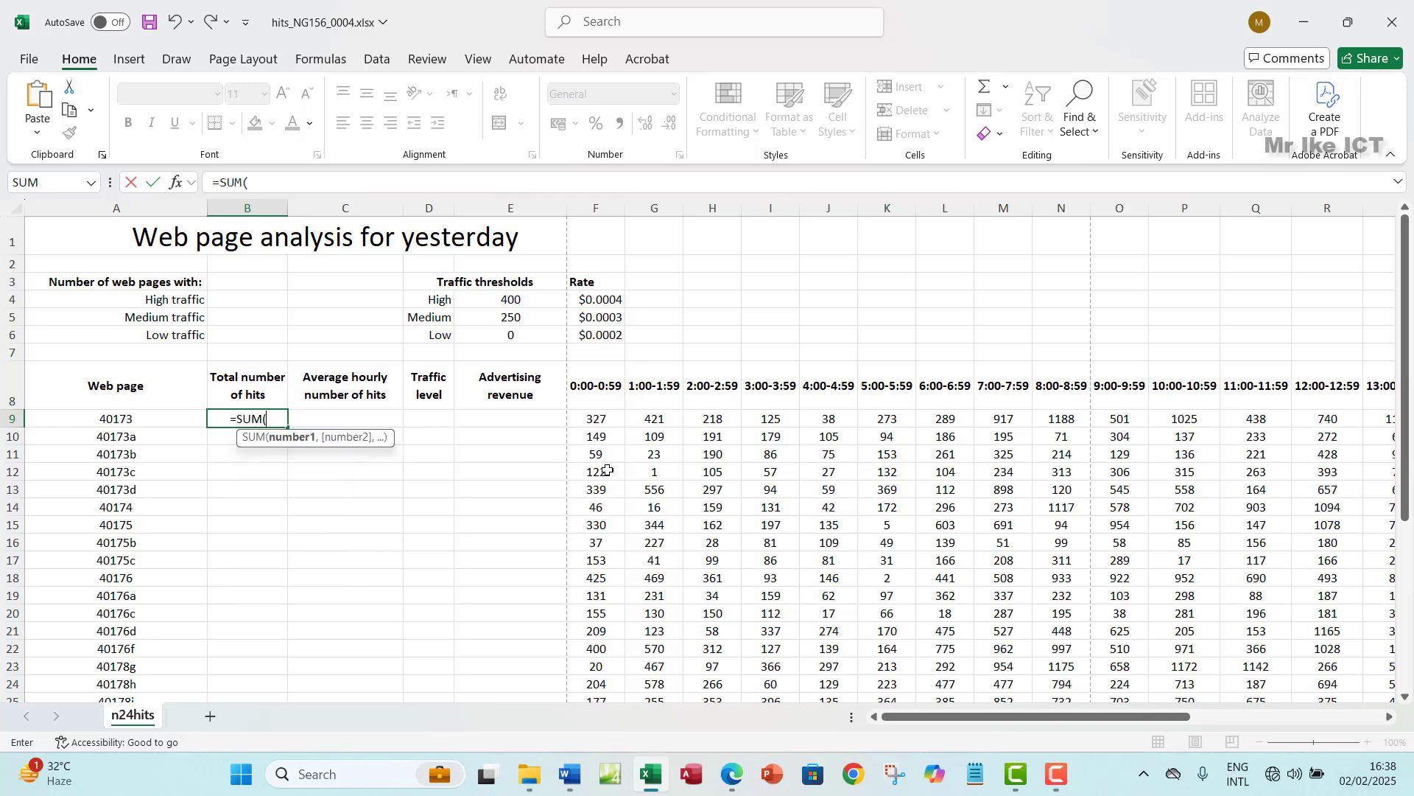
click(589, 418)
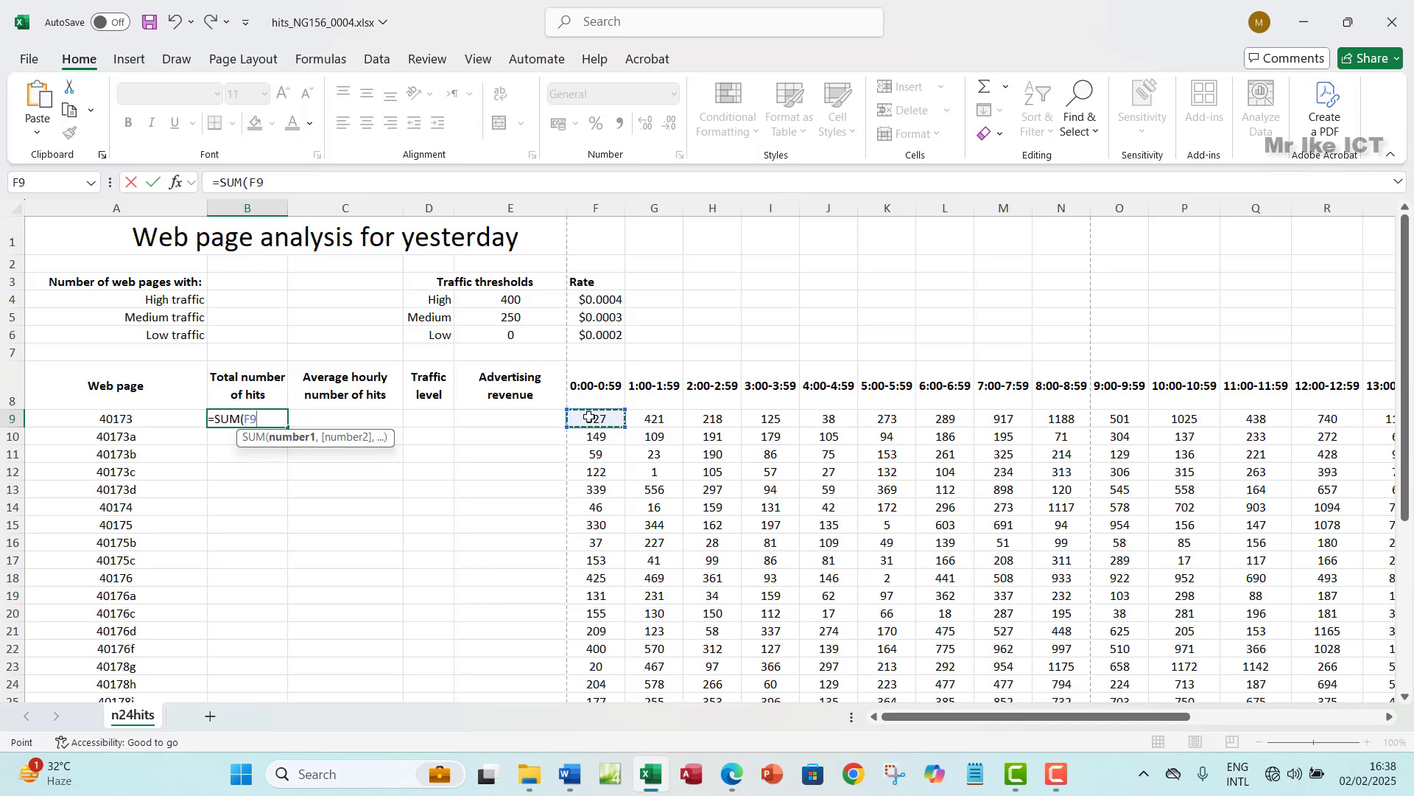
drag(589, 418, 1339, 419)
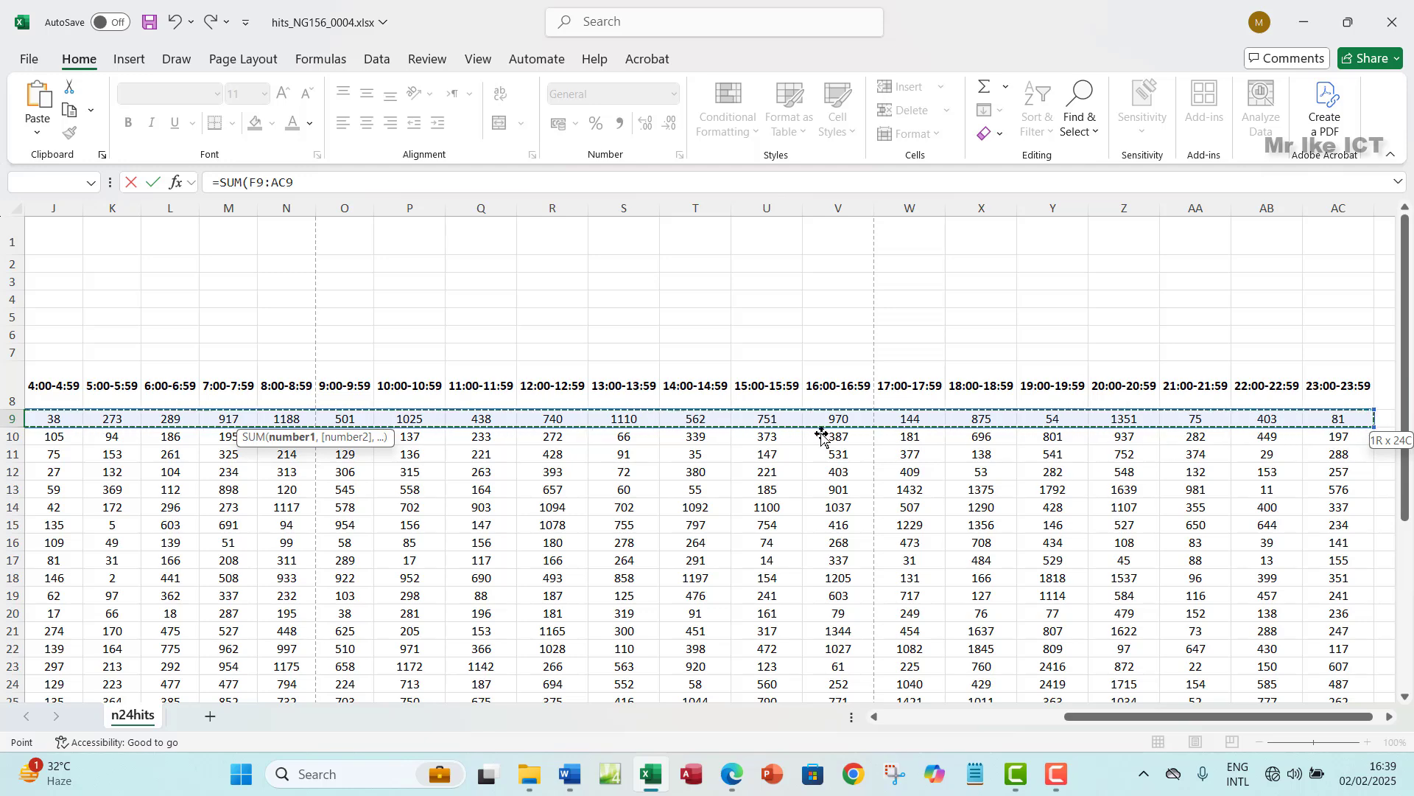
drag(1098, 716, 834, 711)
key(Return)
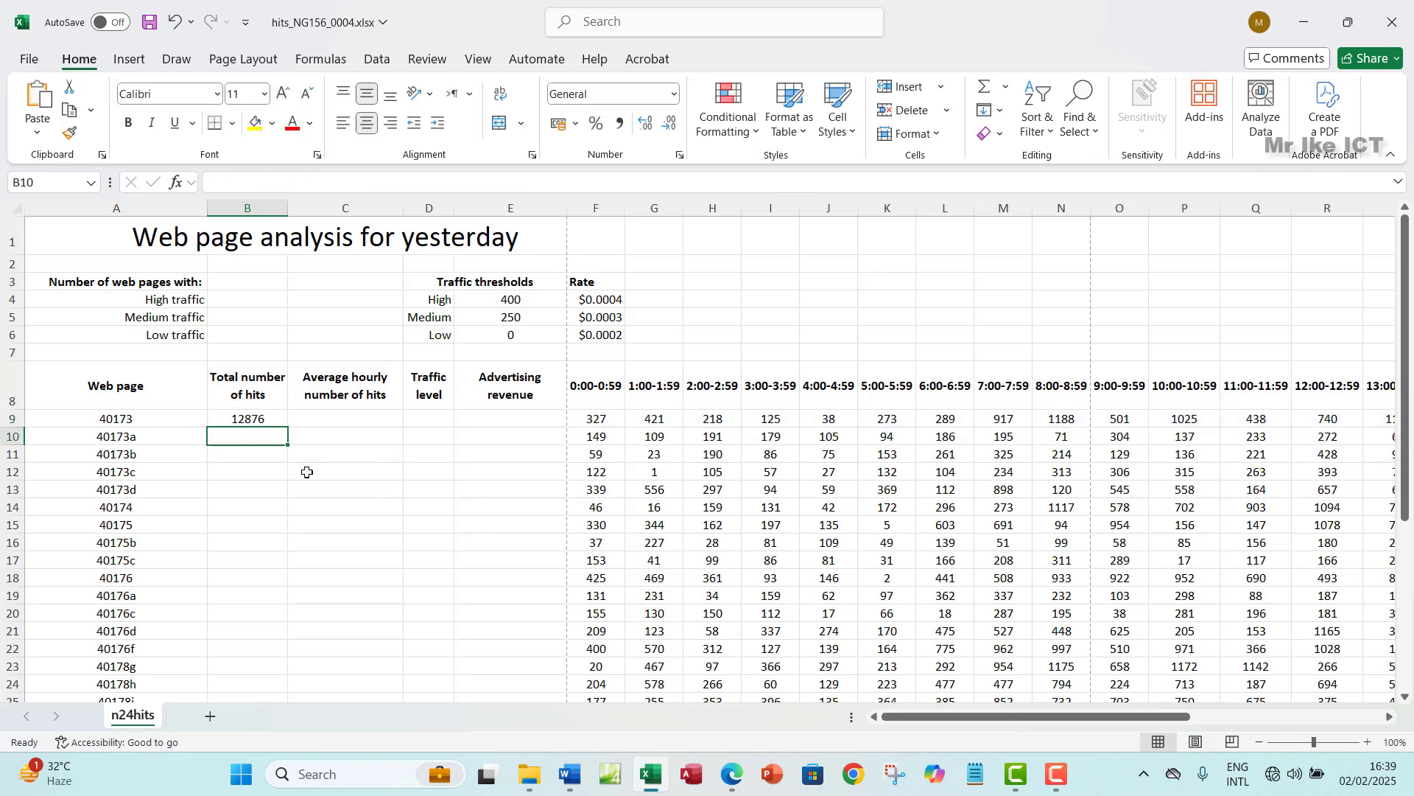
click(275, 421)
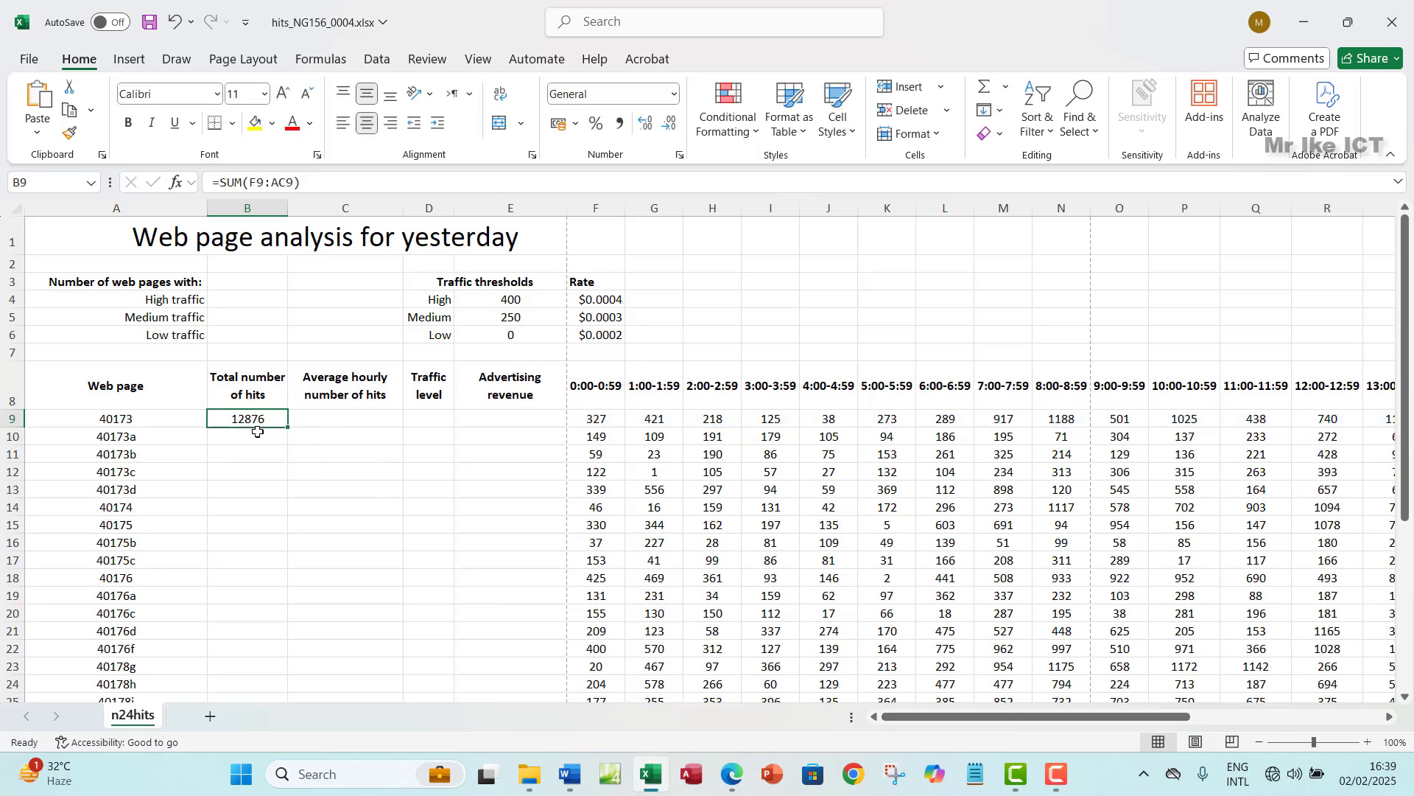
click(729, 777)
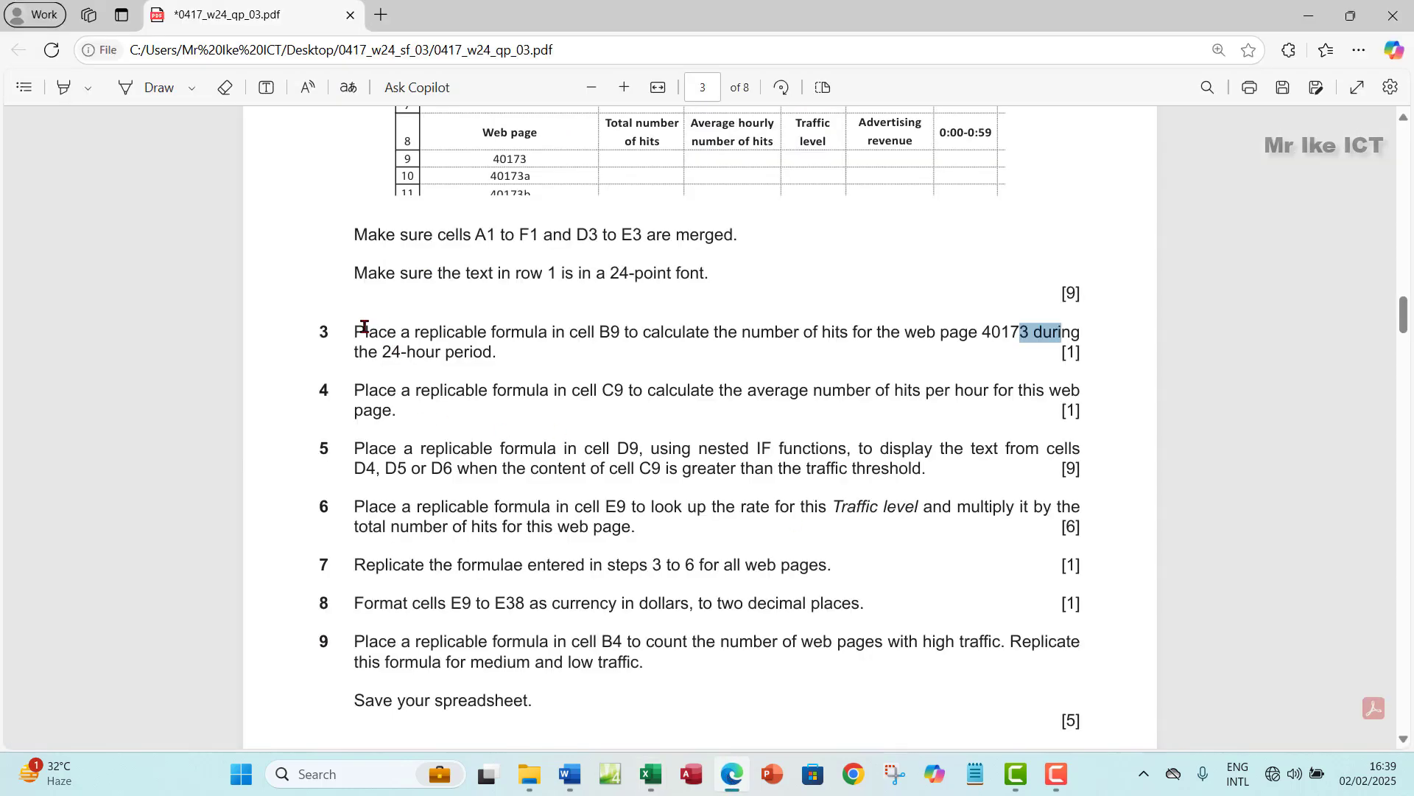
- Highlight the whole text of question 3 on the exam paper in green
drag(356, 332, 508, 354)
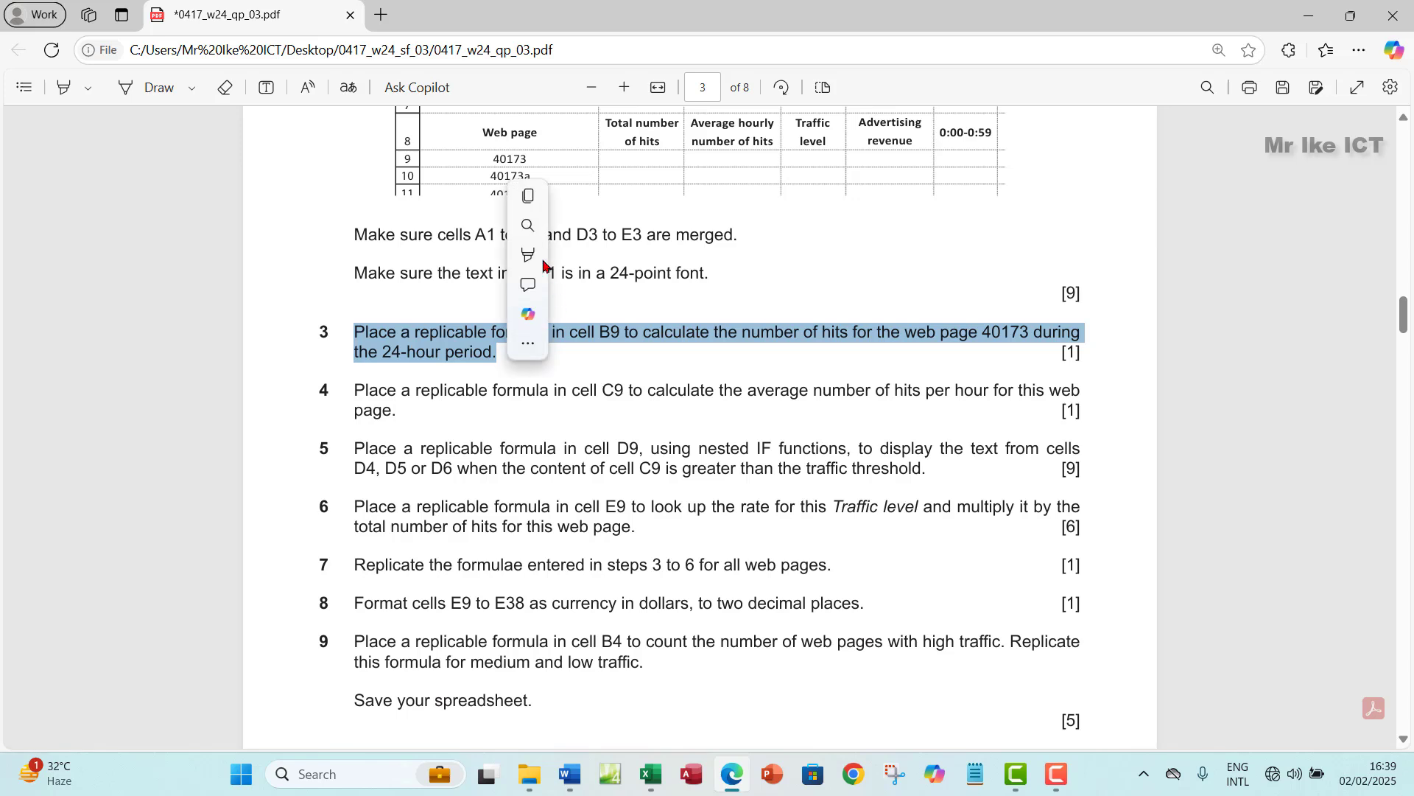
right_click(486, 336)
mouse_move(912, 356)
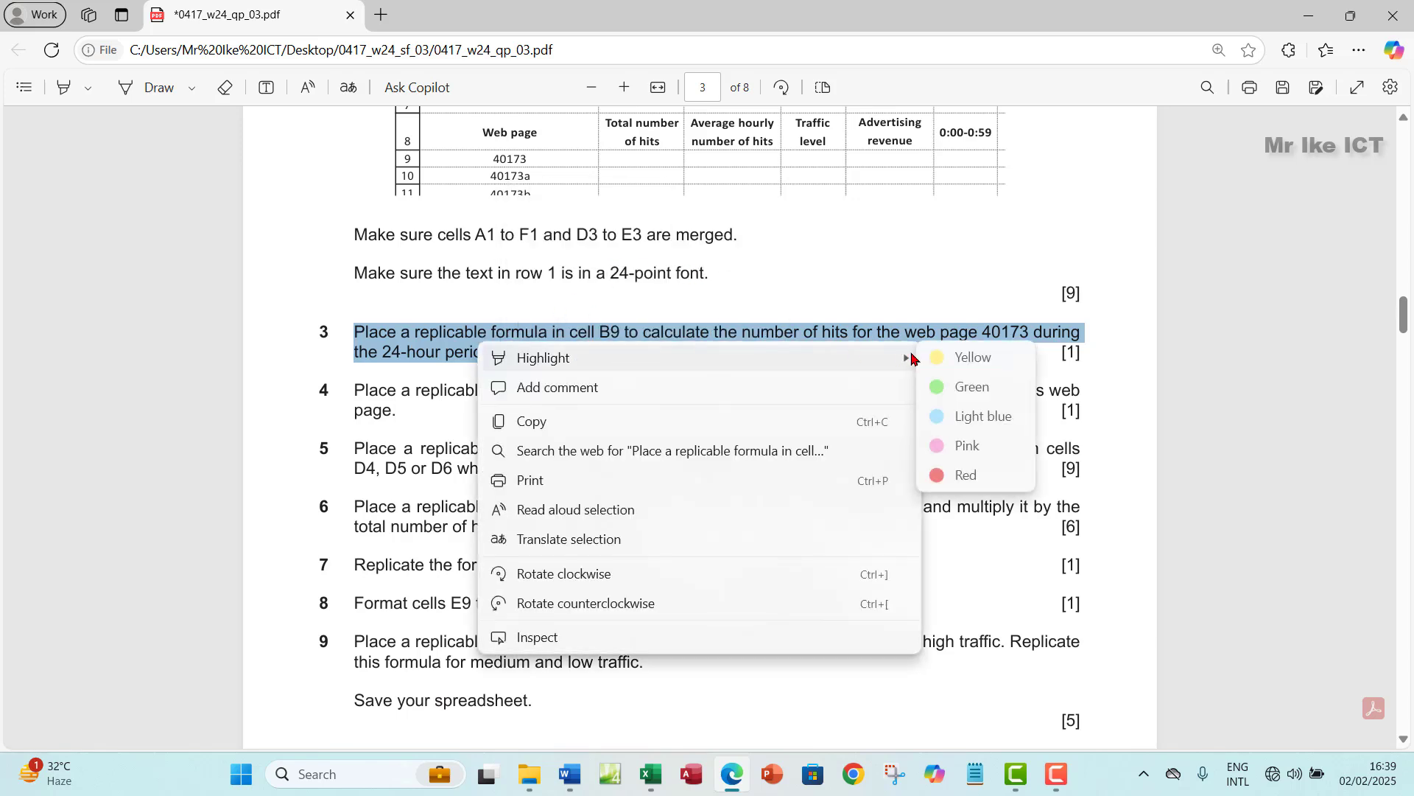
click(965, 390)
scroll(322, 338, down, 1)
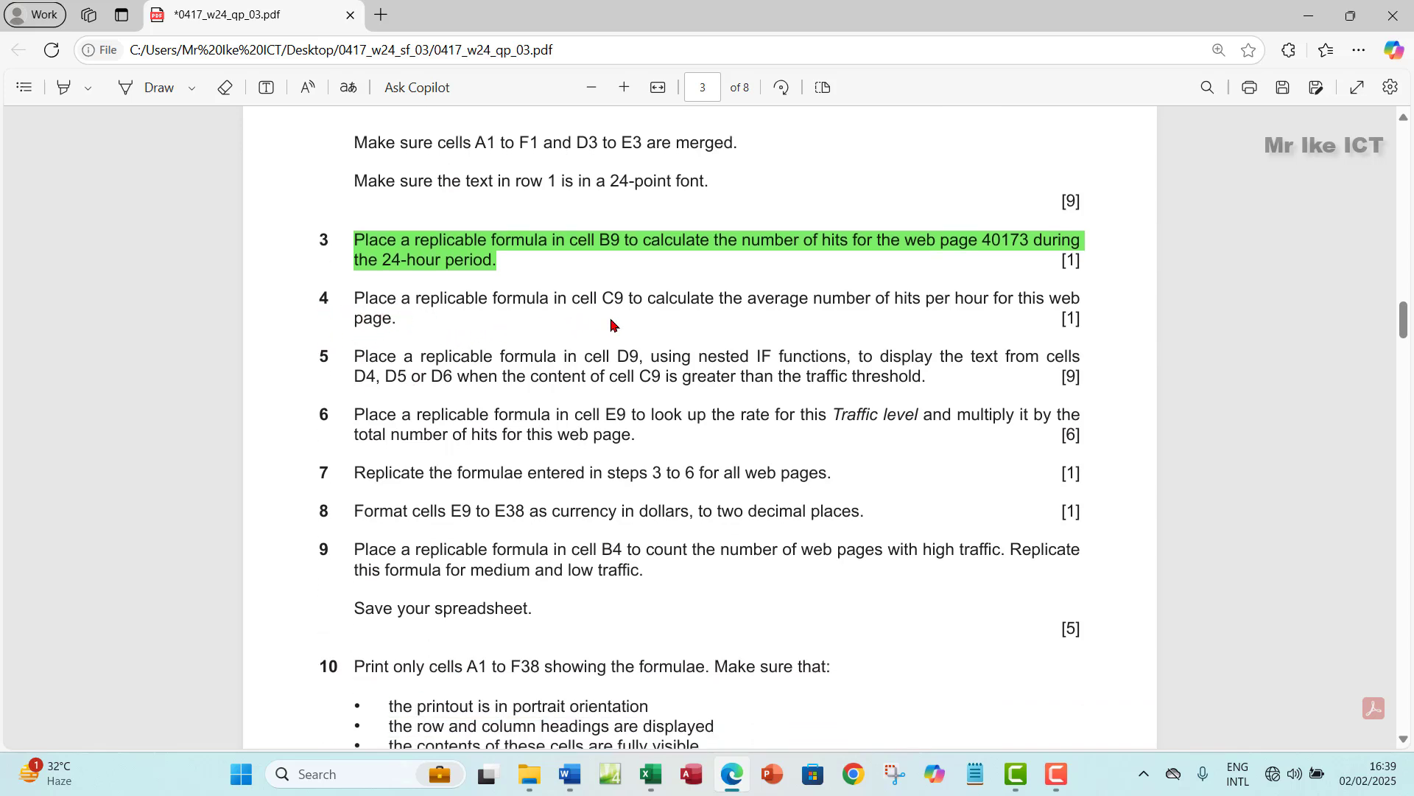
- Back in Excel, select cell C9 under the Average hourly number of hits column
click(651, 773)
click(345, 209)
click(329, 420)
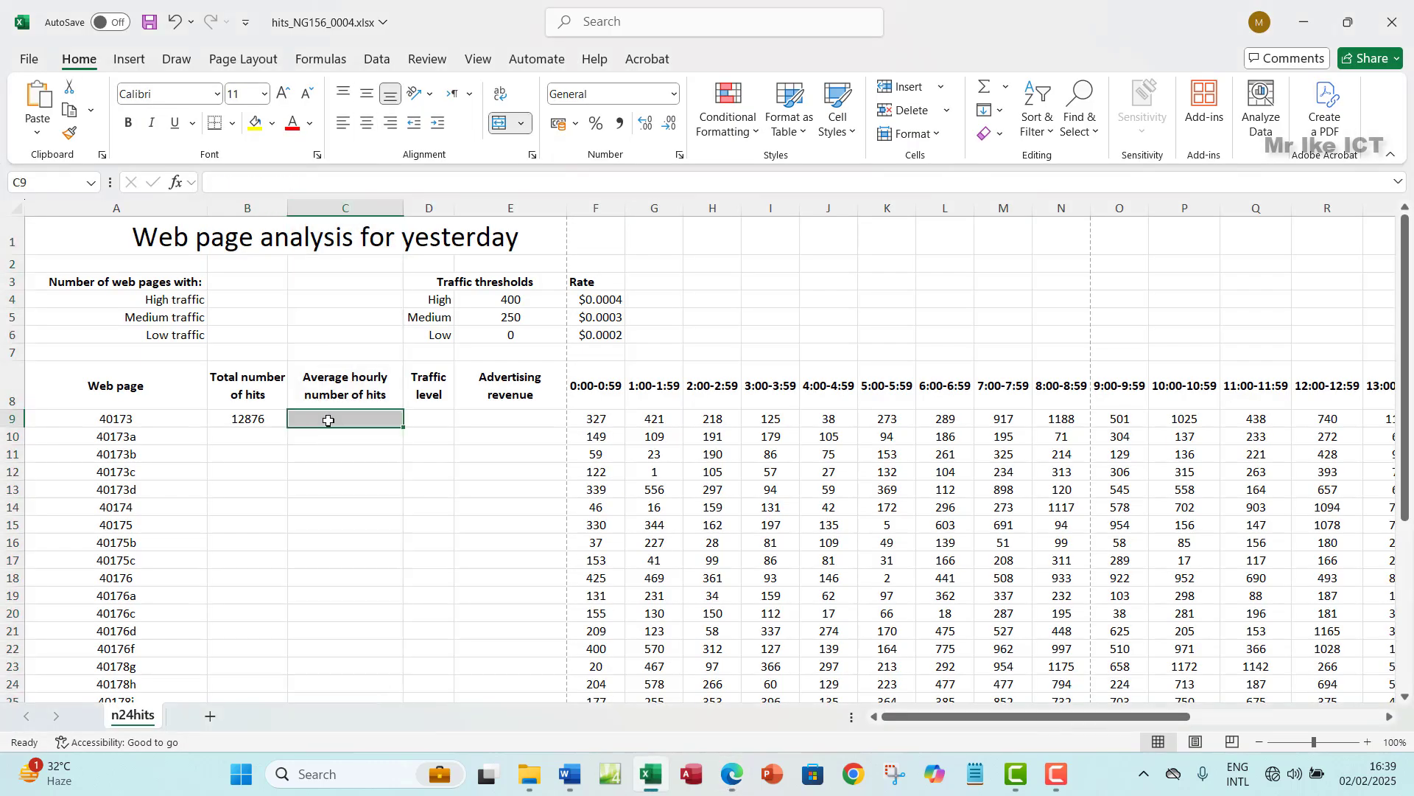
click(735, 777)
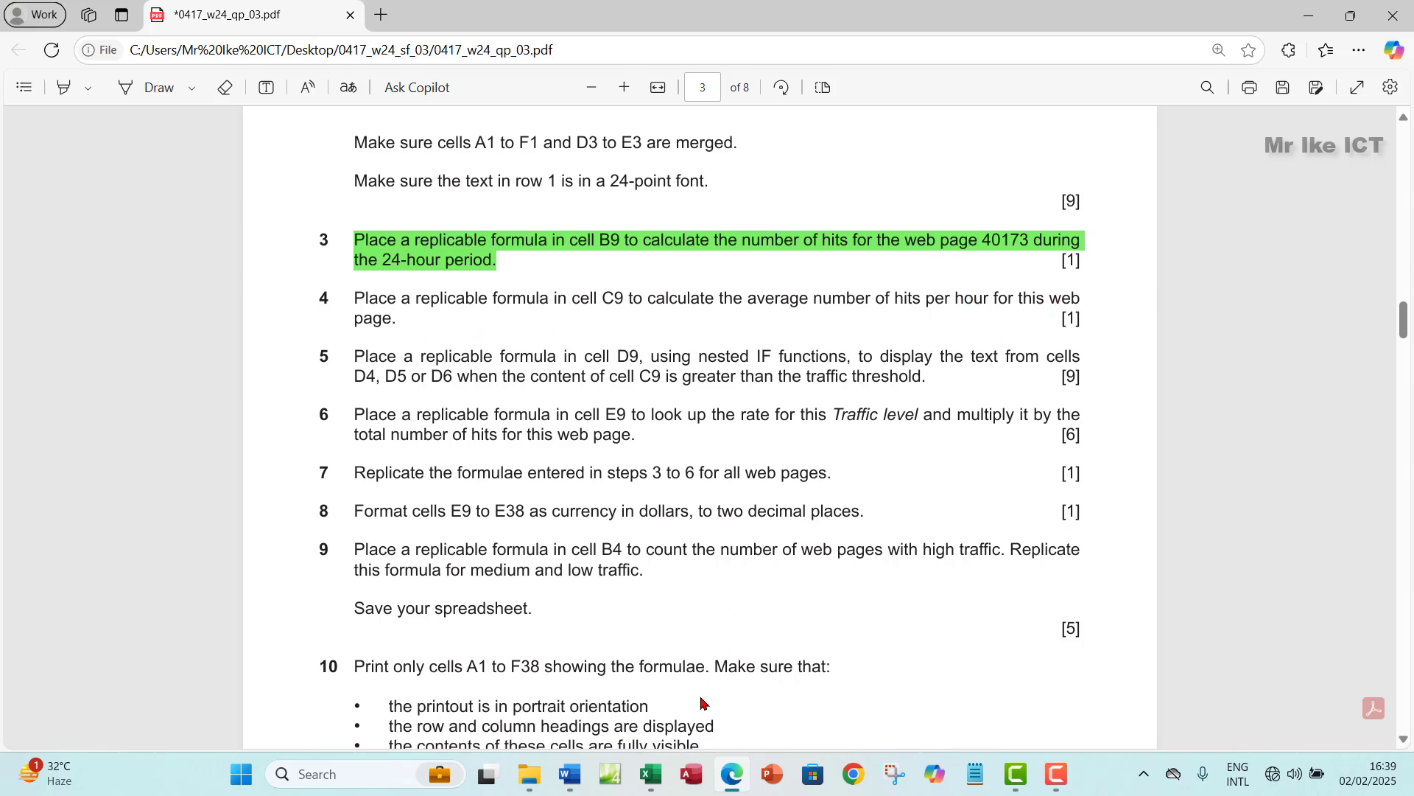
click(650, 773)
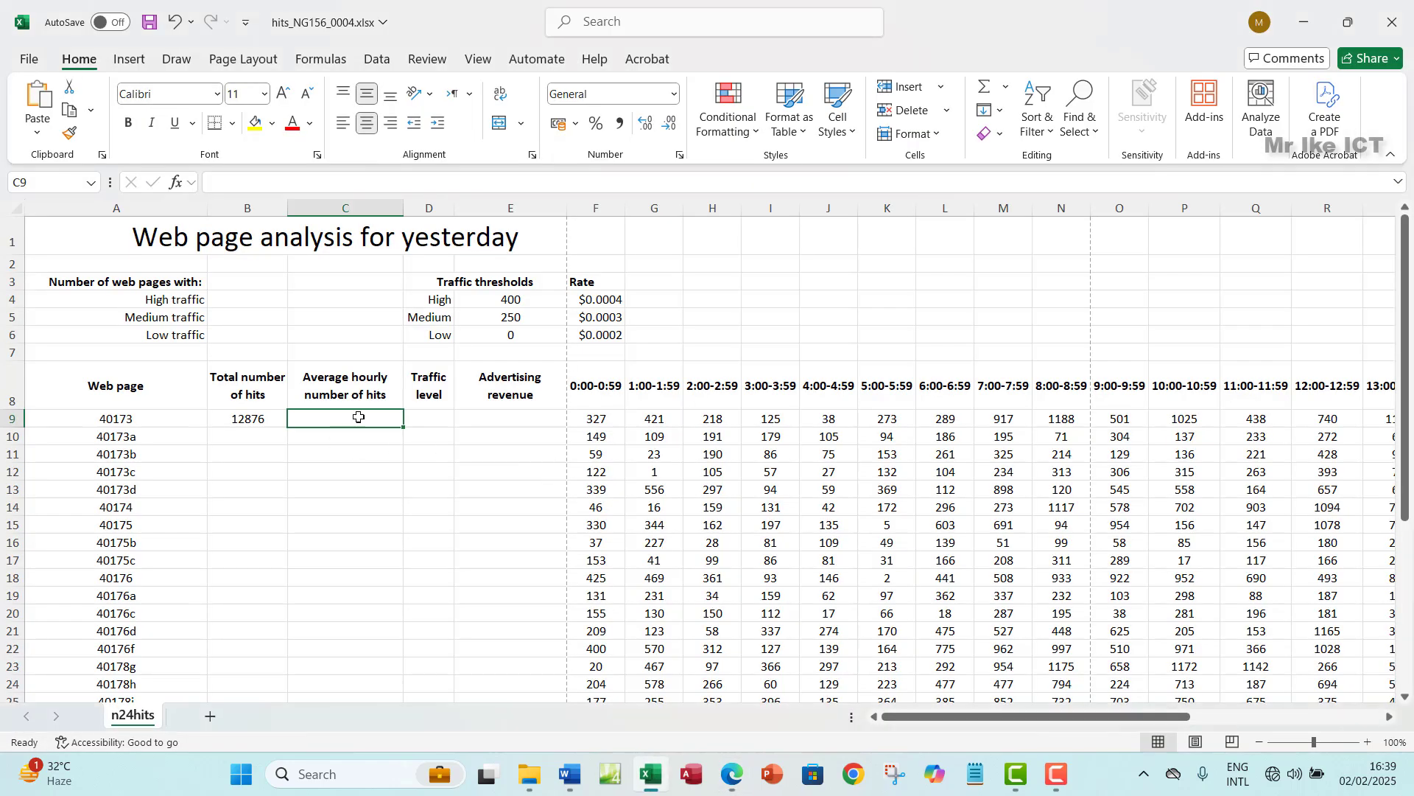
- Enter =AVERAGE(F9:AC9) in C9 so it shows 536.5 average hourly hits
text(=AVER)
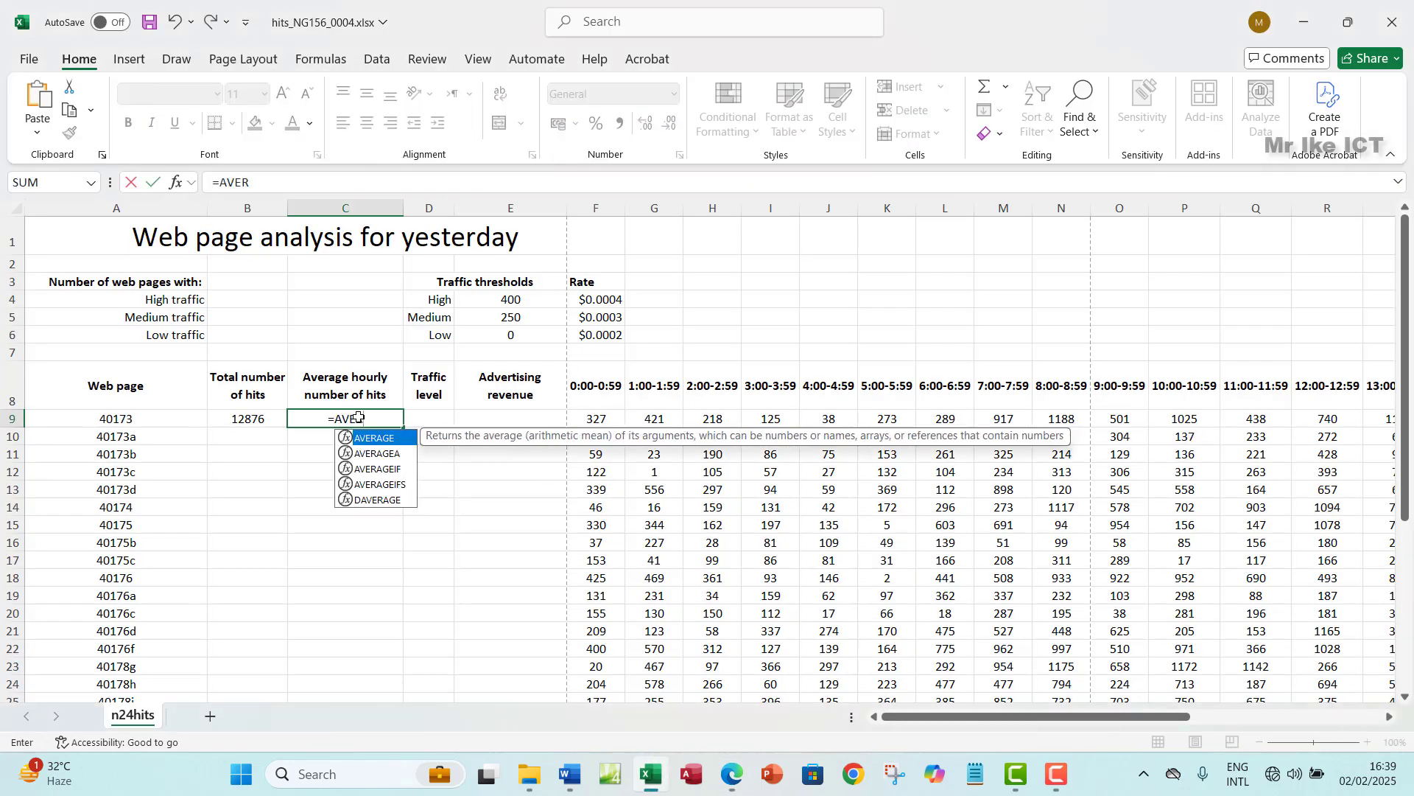
text(AGE)
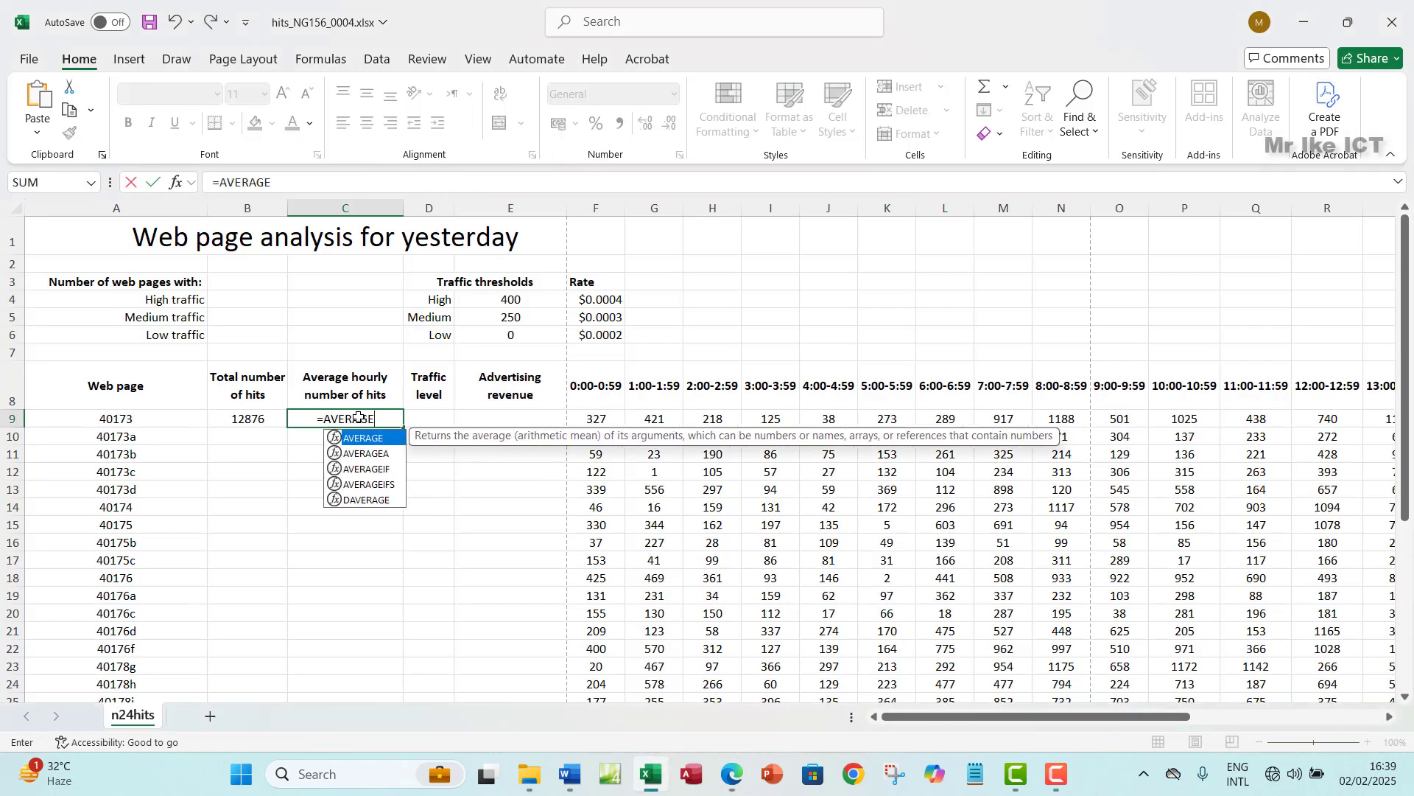
double_click(392, 439)
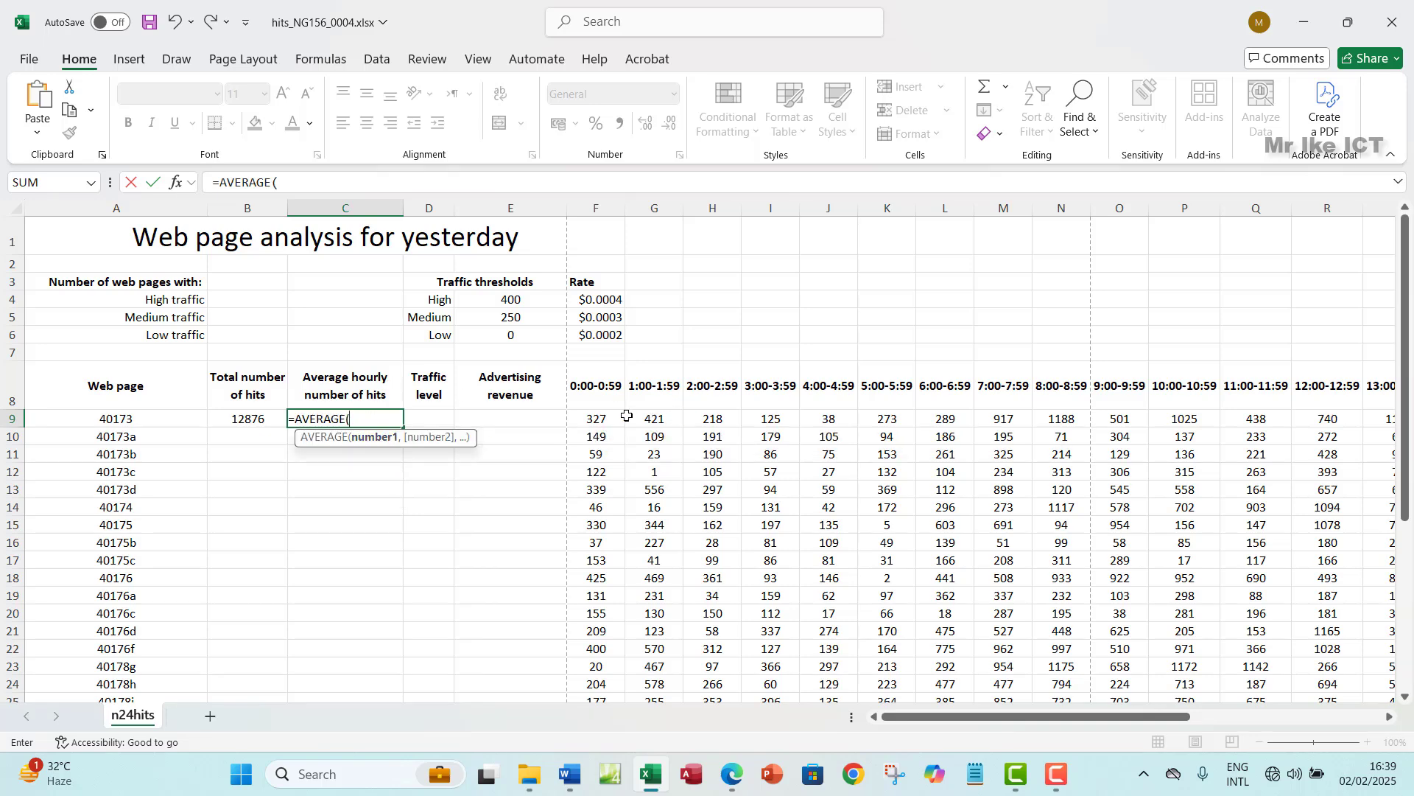
click(597, 421)
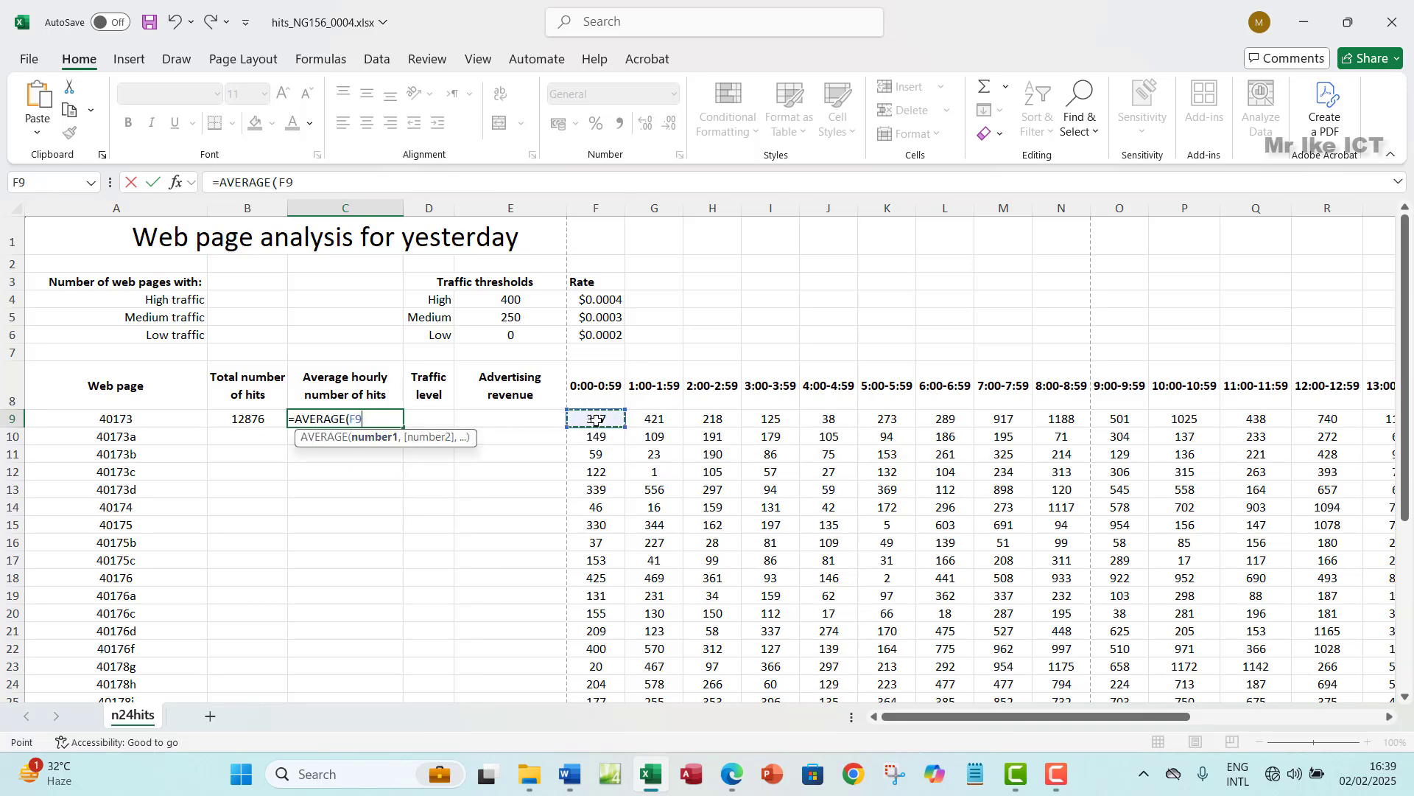
key(ctrl+shift+Right)
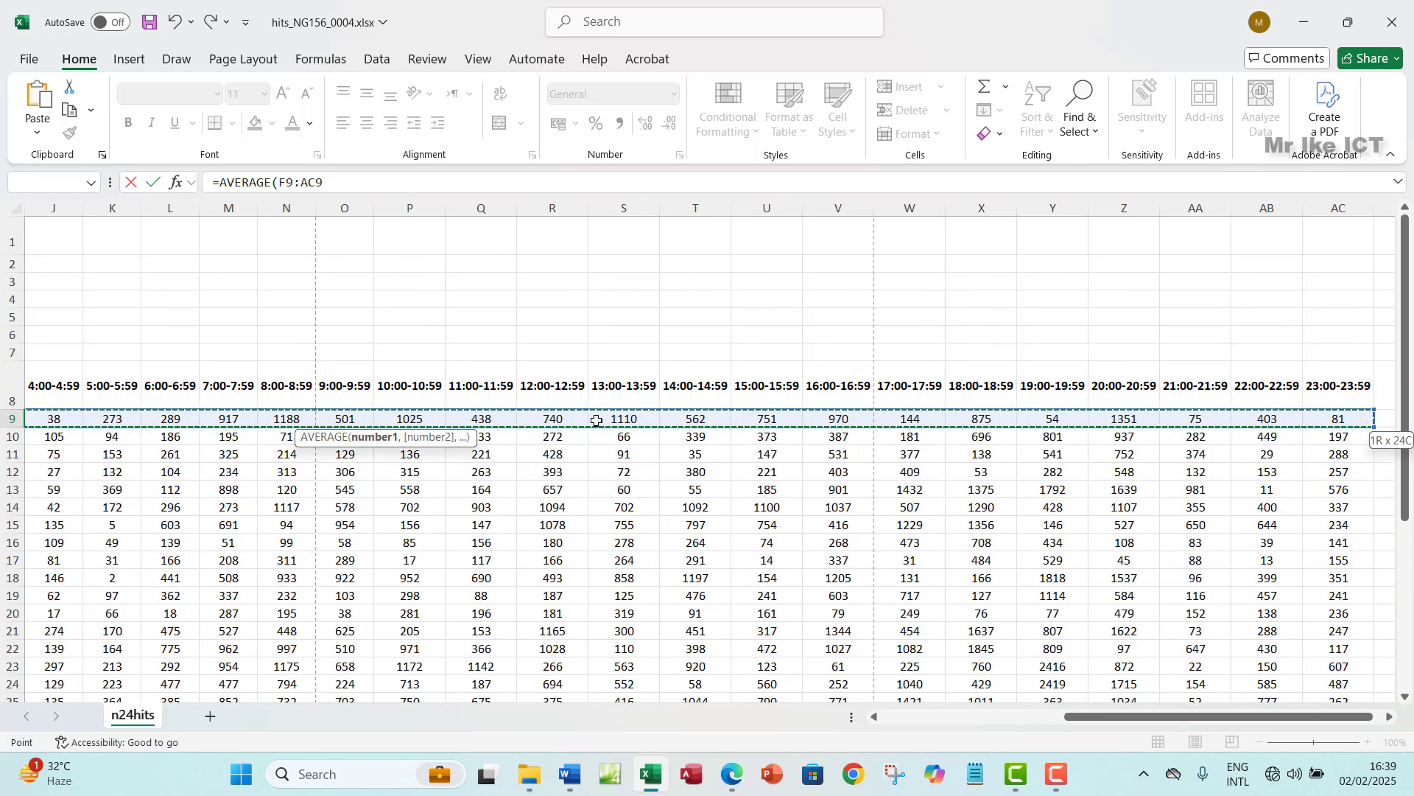
click(351, 179)
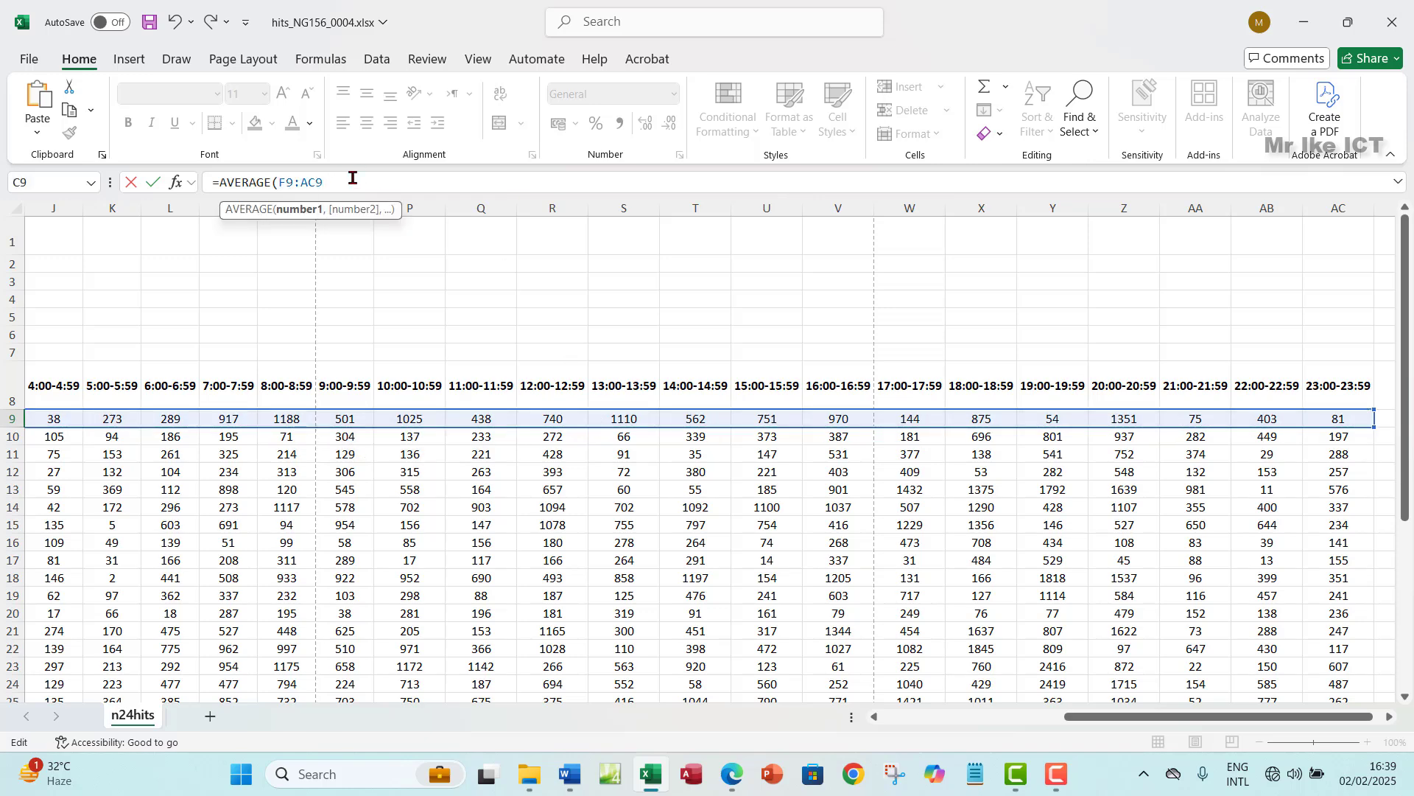
key(Return)
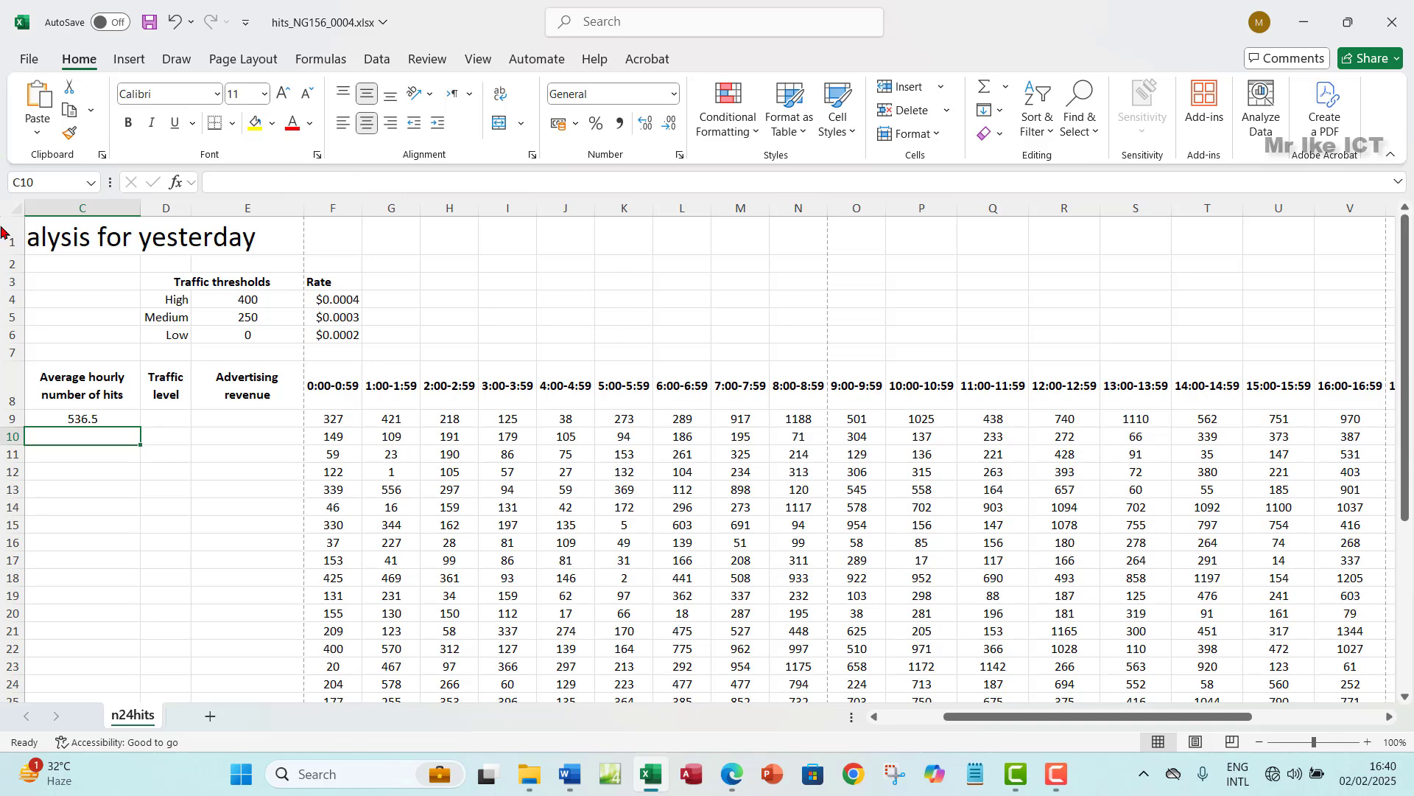
click(109, 423)
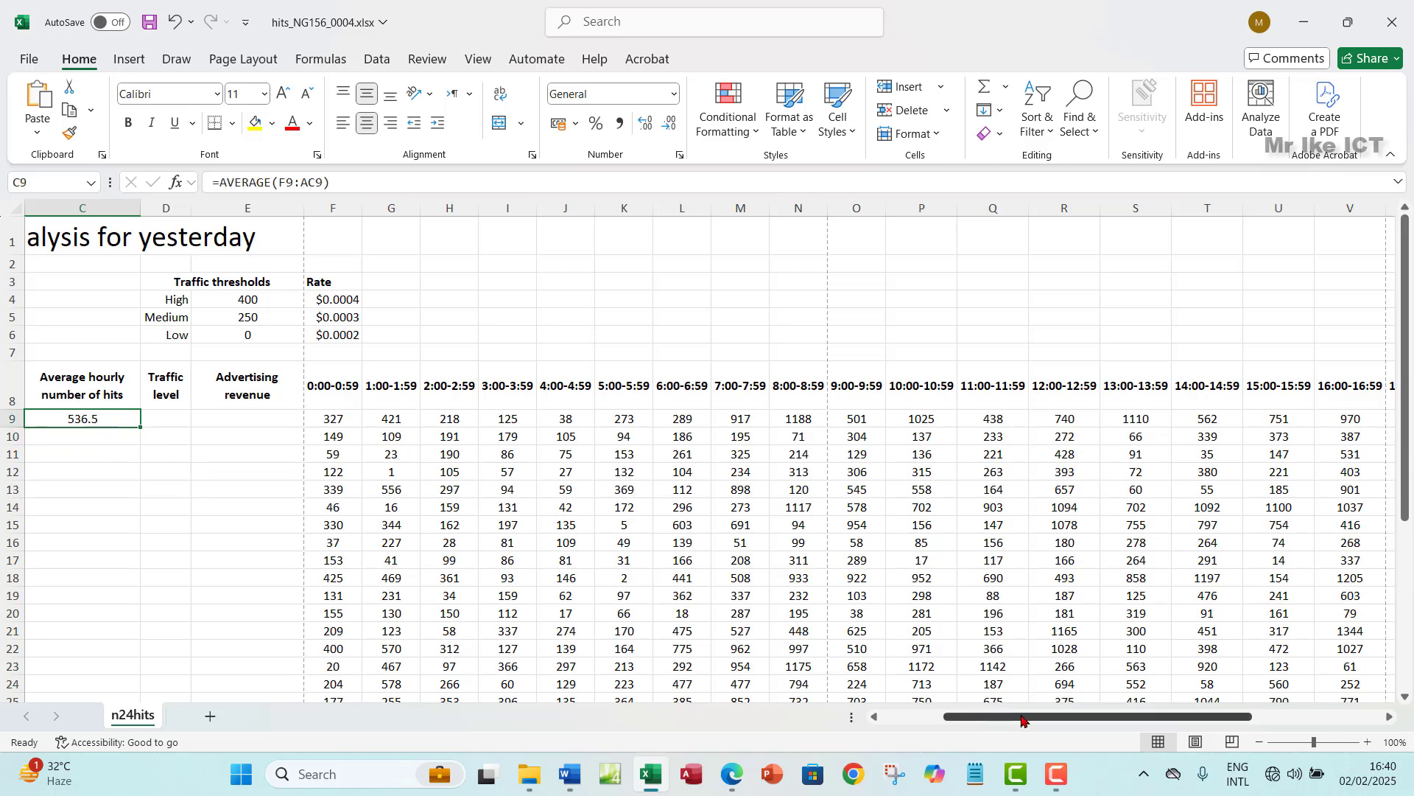
drag(968, 716, 907, 716)
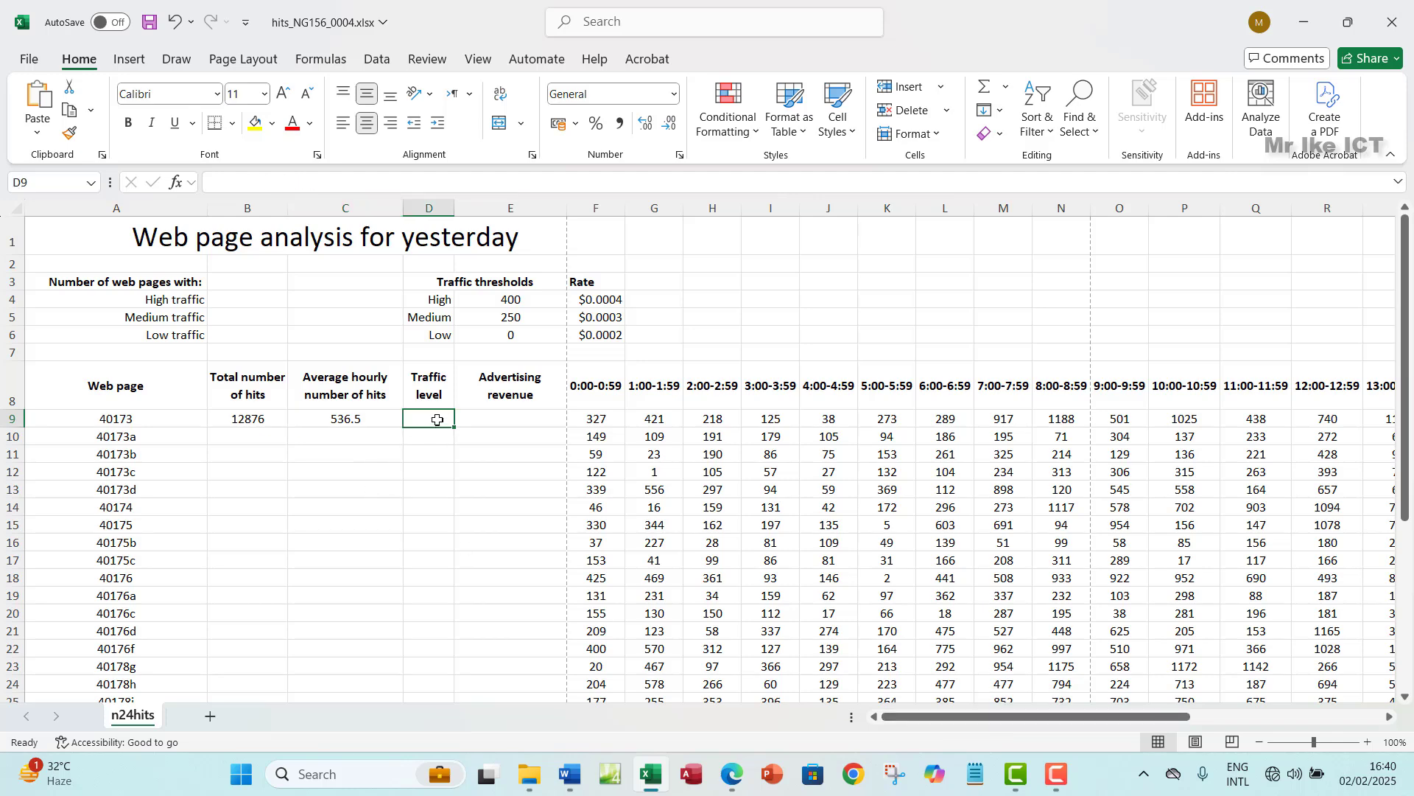
- Highlight question 4's text on the exam paper PDF in green
click(732, 774)
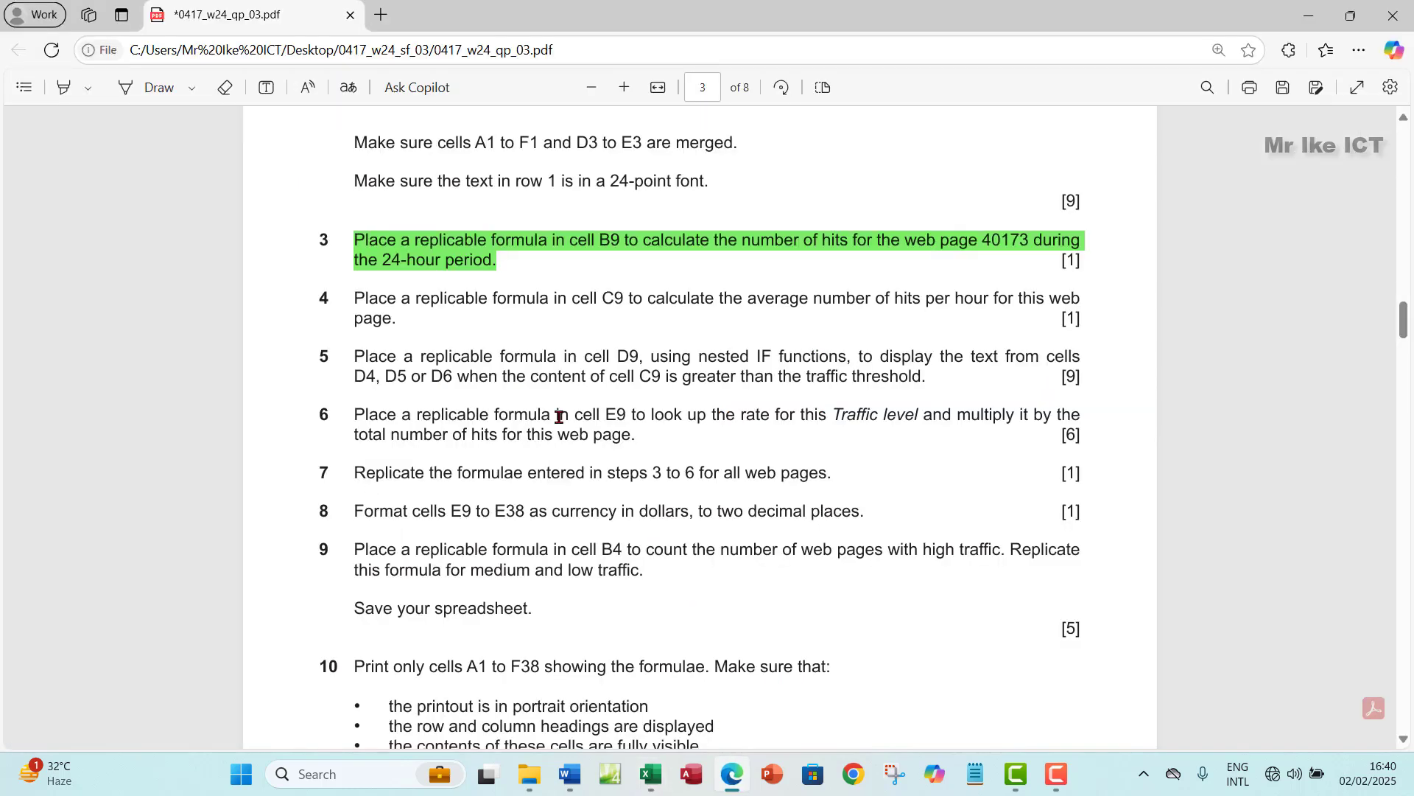
drag(354, 291, 400, 322)
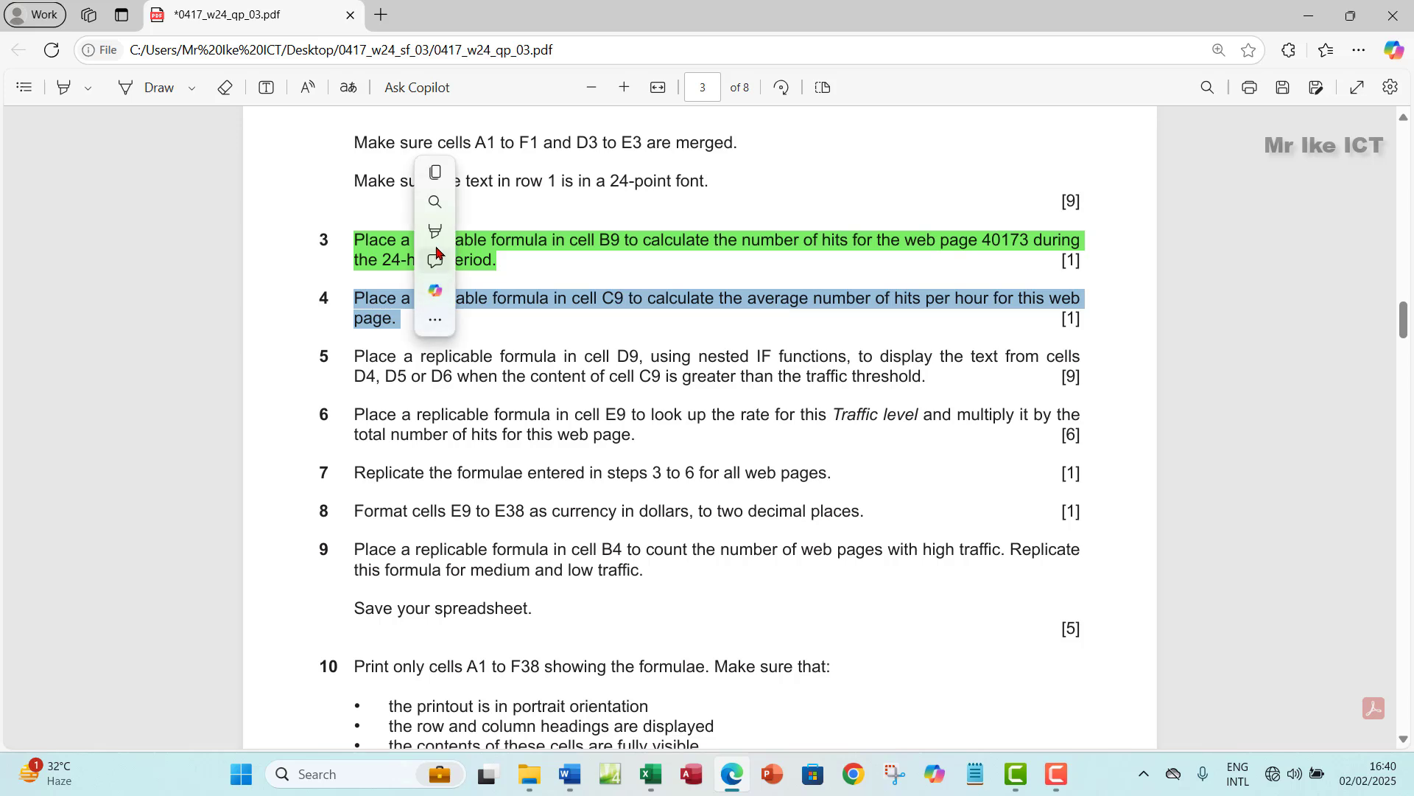
mouse_move(568, 231)
click(589, 257)
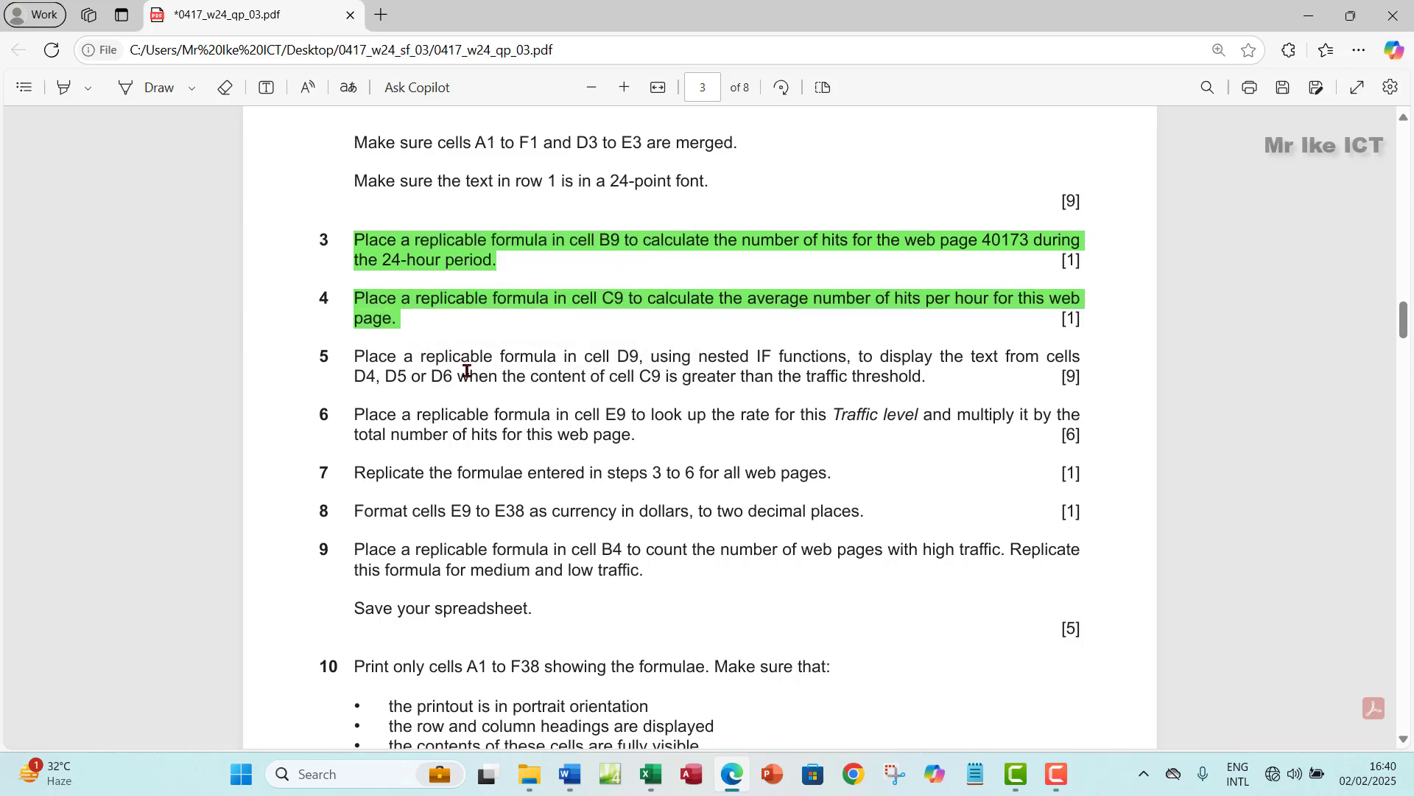
scroll(467, 370, down, 1)
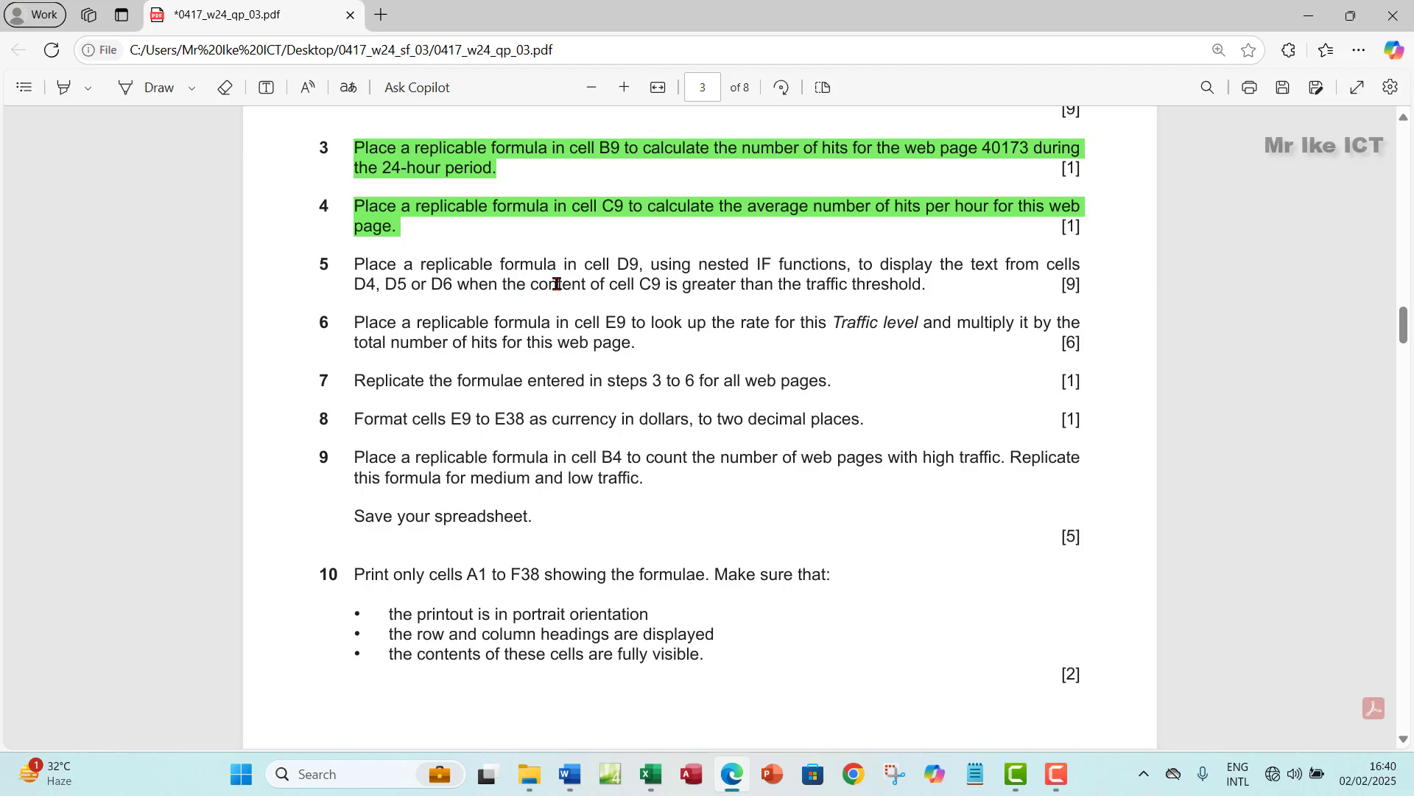
- Select cell D9 in the Traffic level column and reread question 5's IF functions and D4 reference
click(650, 773)
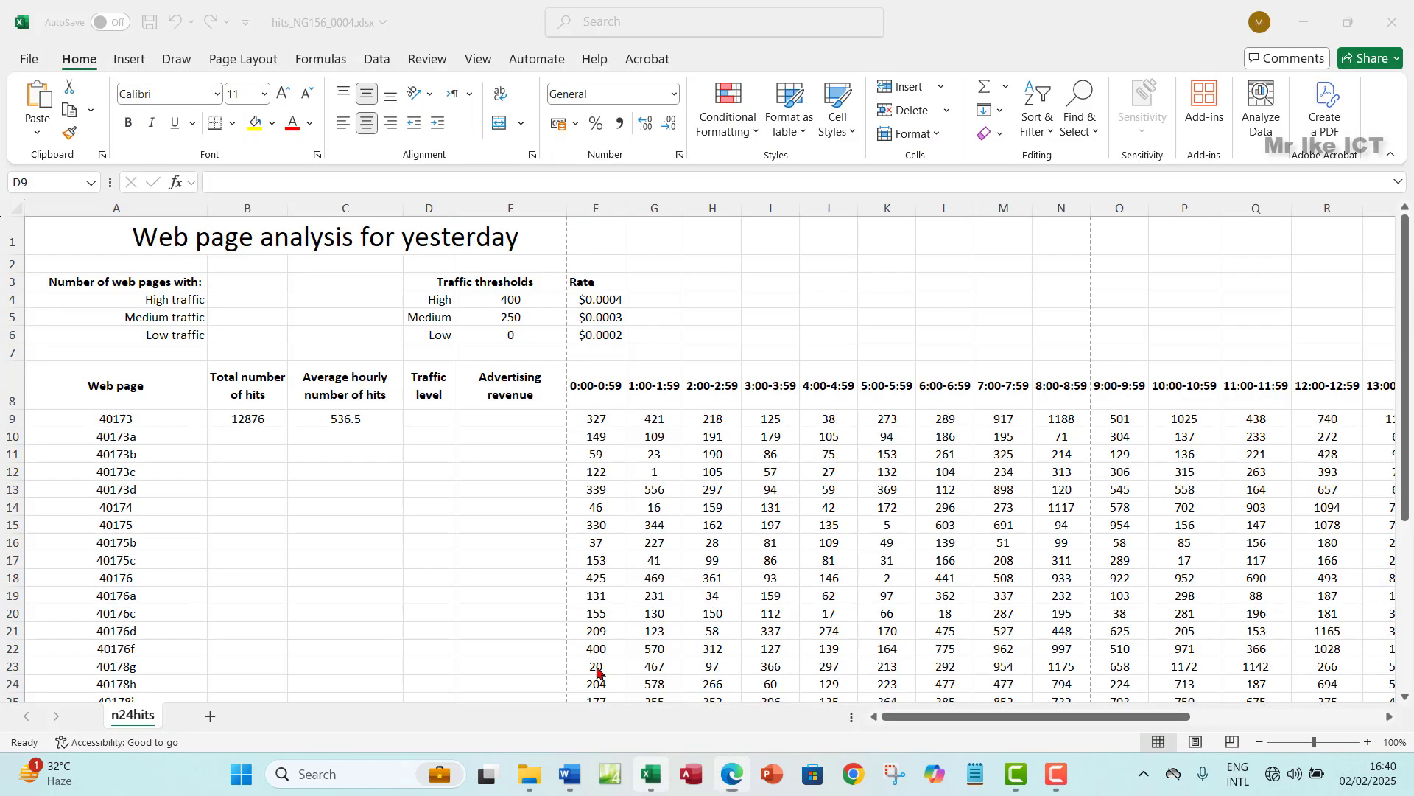
click(428, 208)
click(430, 418)
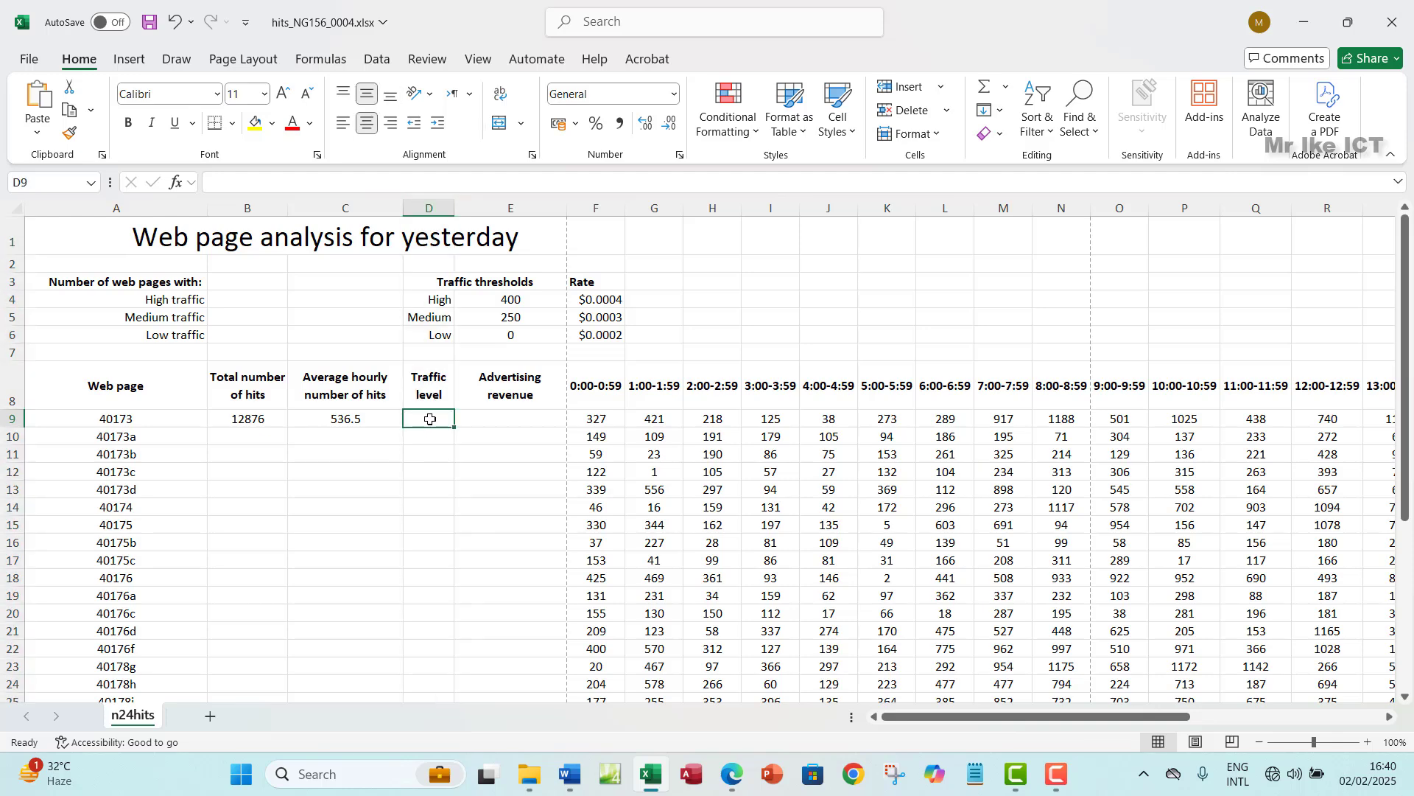
click(733, 775)
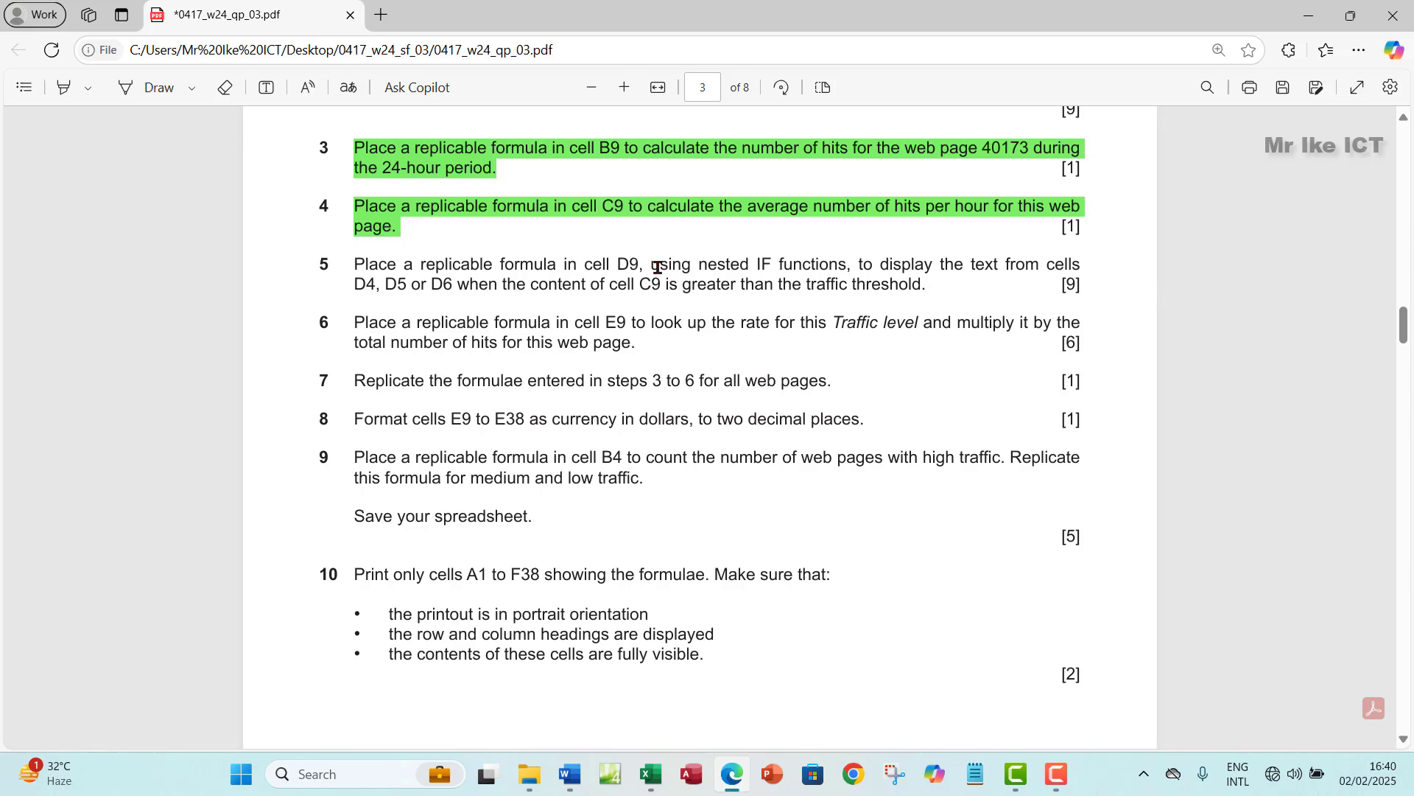
drag(754, 266, 839, 264)
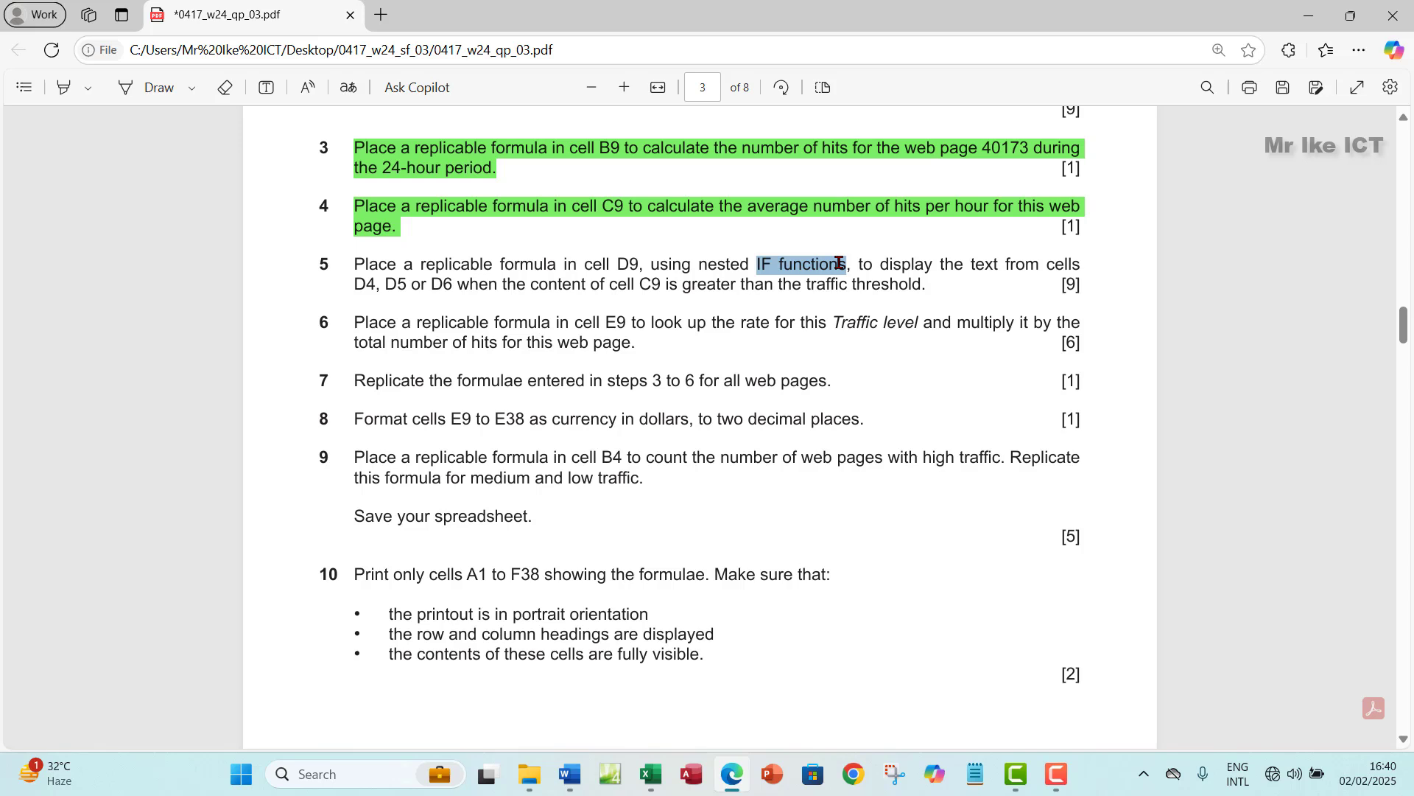
drag(353, 283, 372, 282)
click(388, 293)
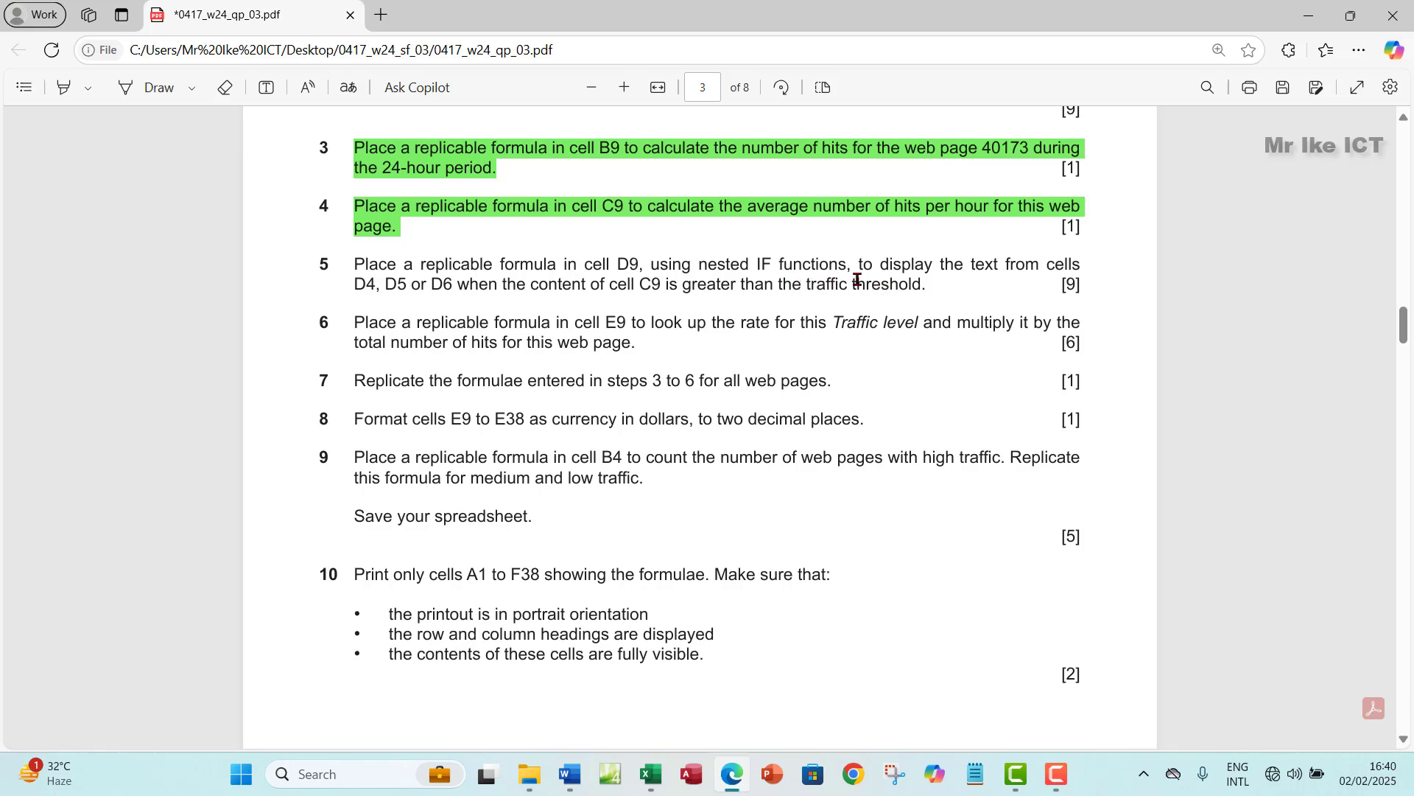
- Compare the Traffic thresholds heading with the exam paper, returning to cell D9
click(650, 773)
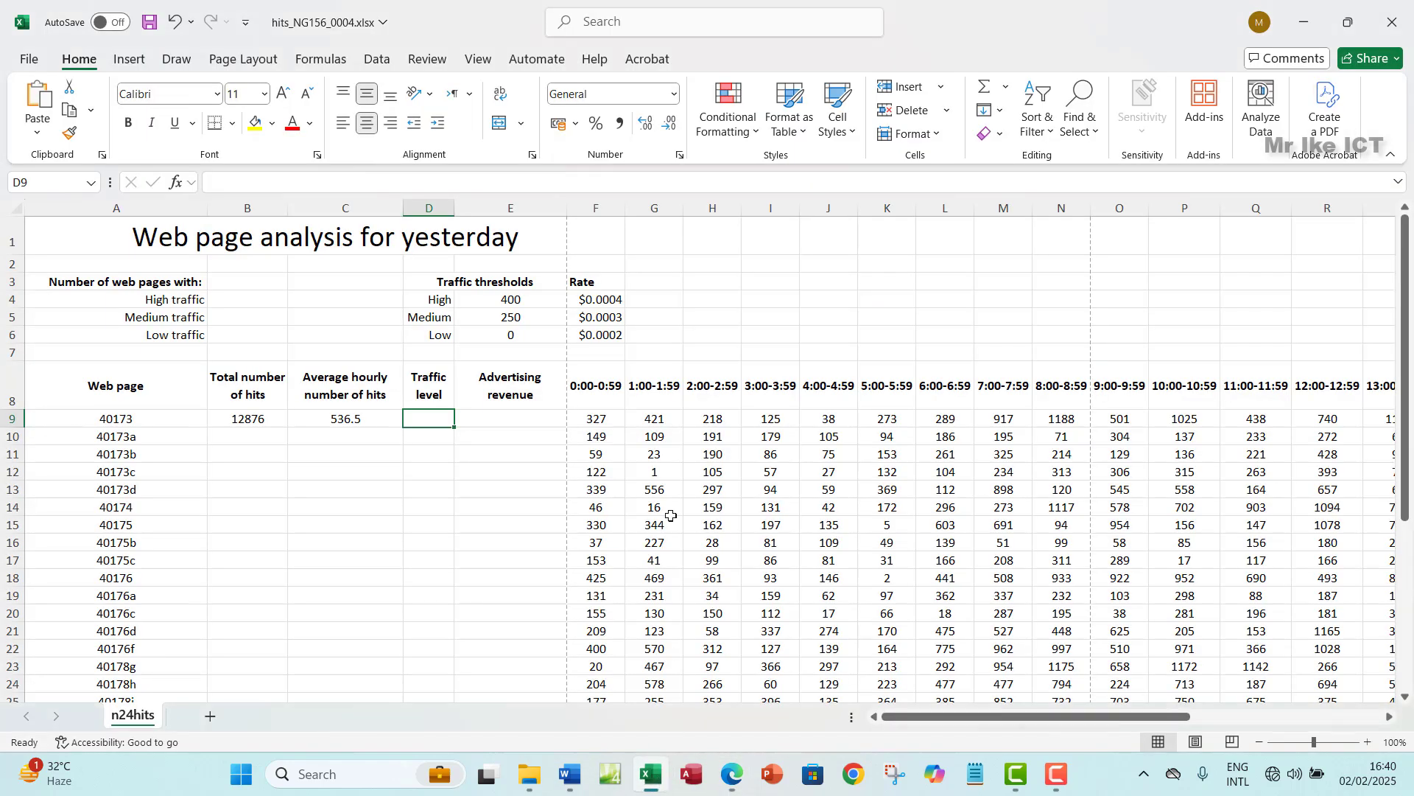
click(443, 283)
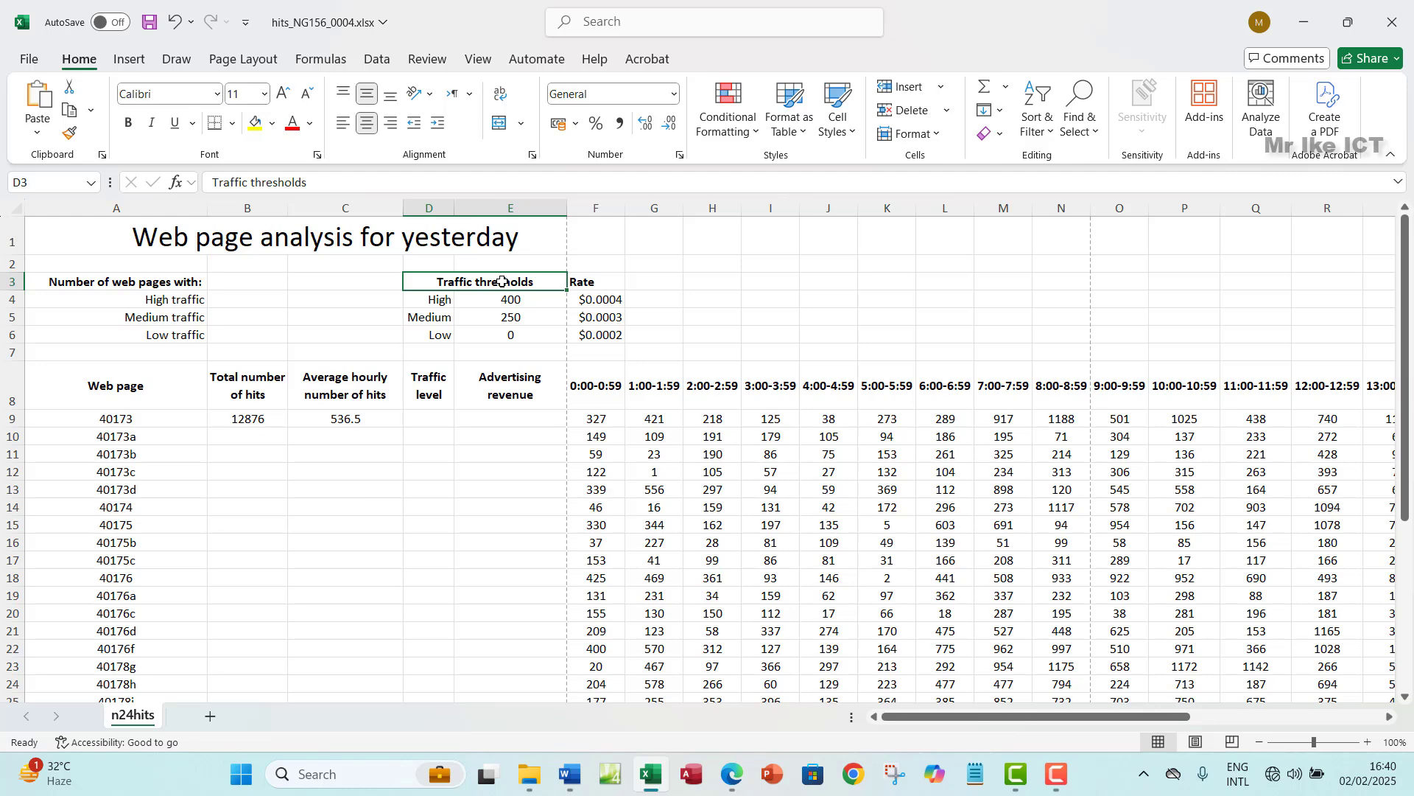
click(735, 785)
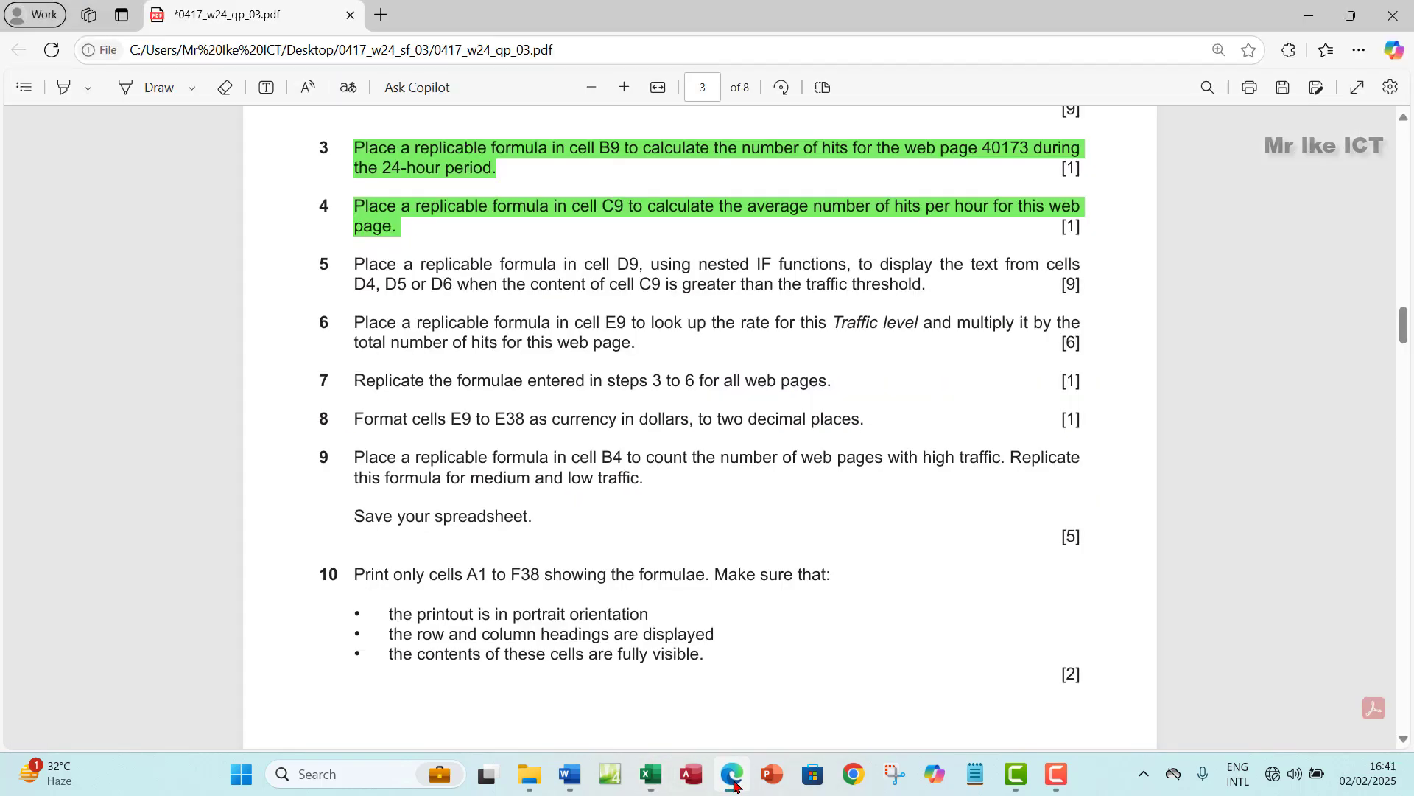
click(734, 785)
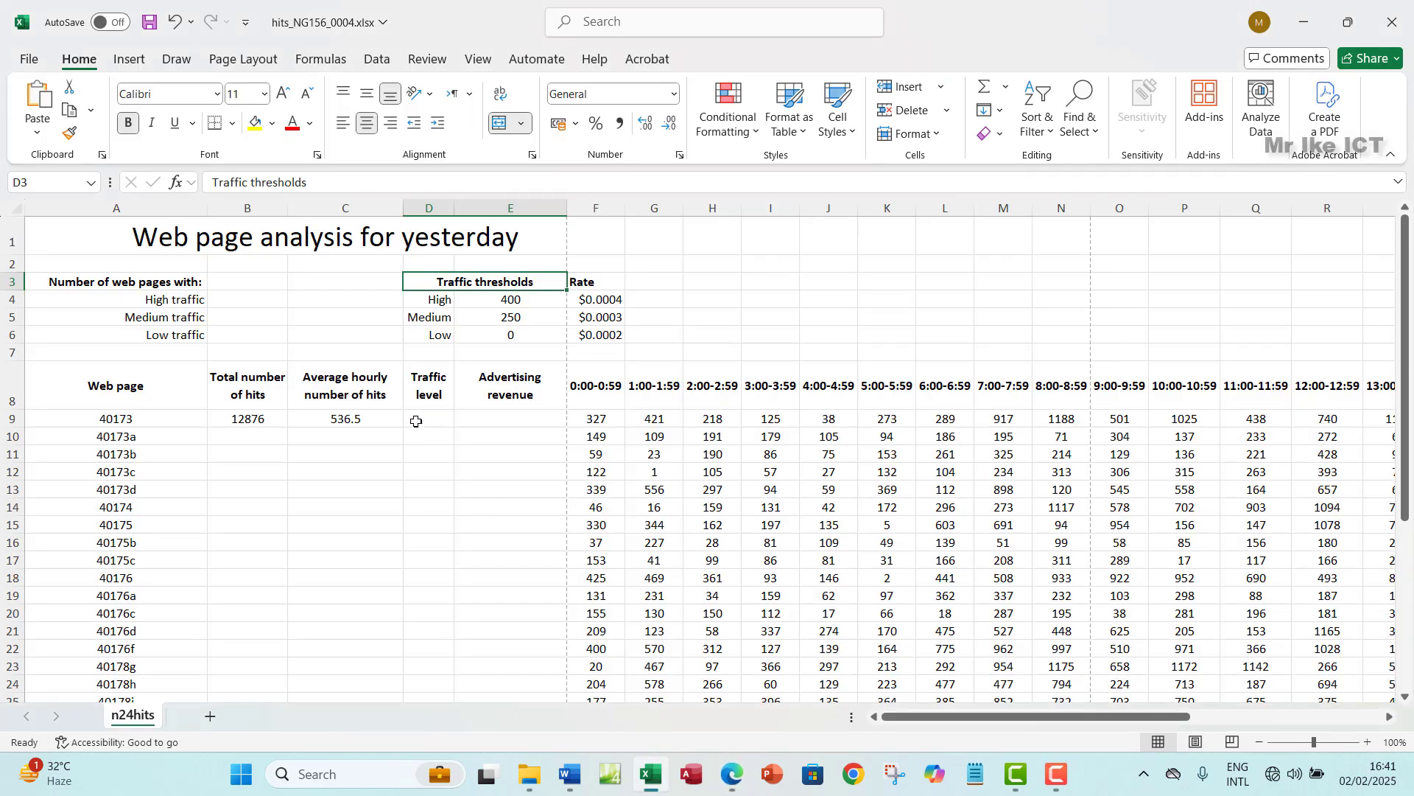
click(428, 422)
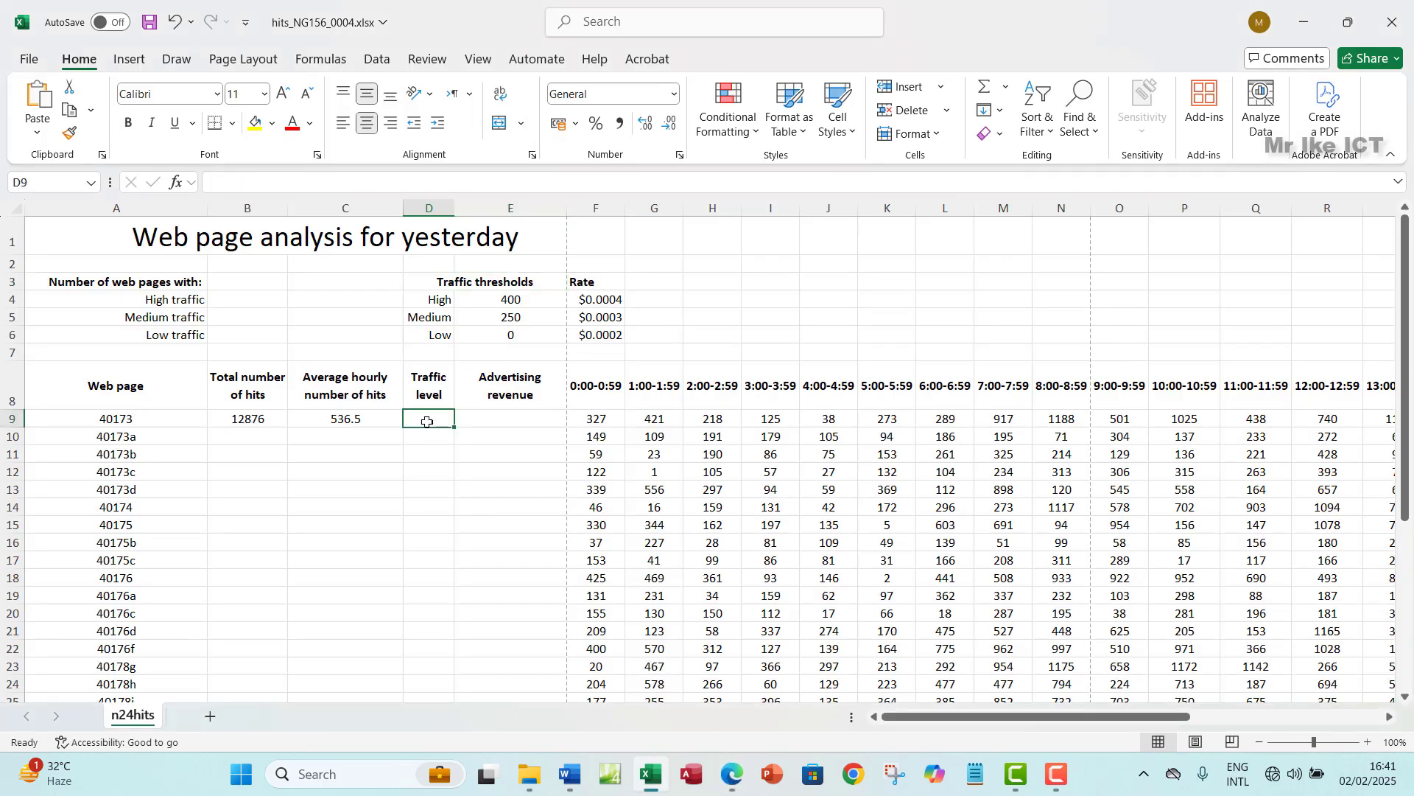
click(728, 777)
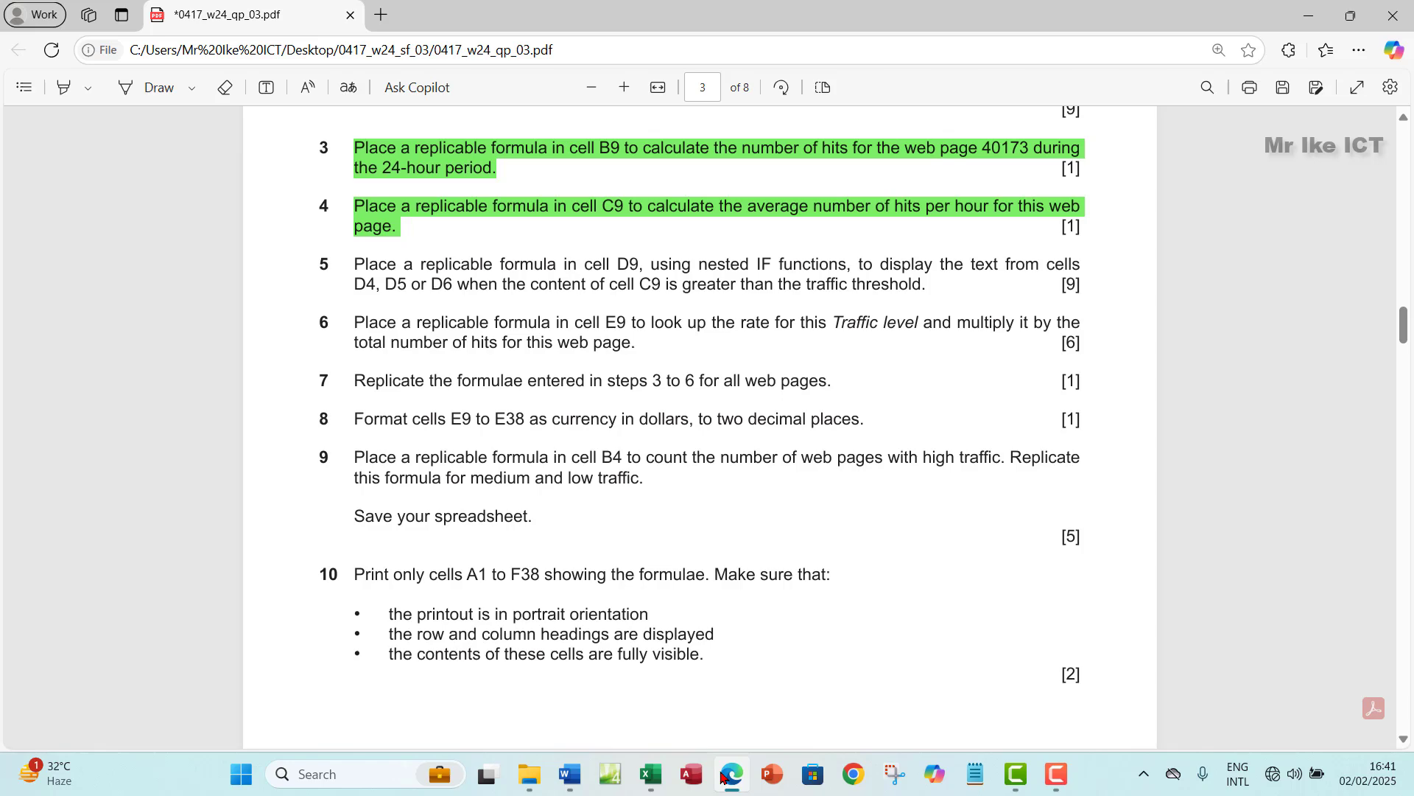
click(724, 776)
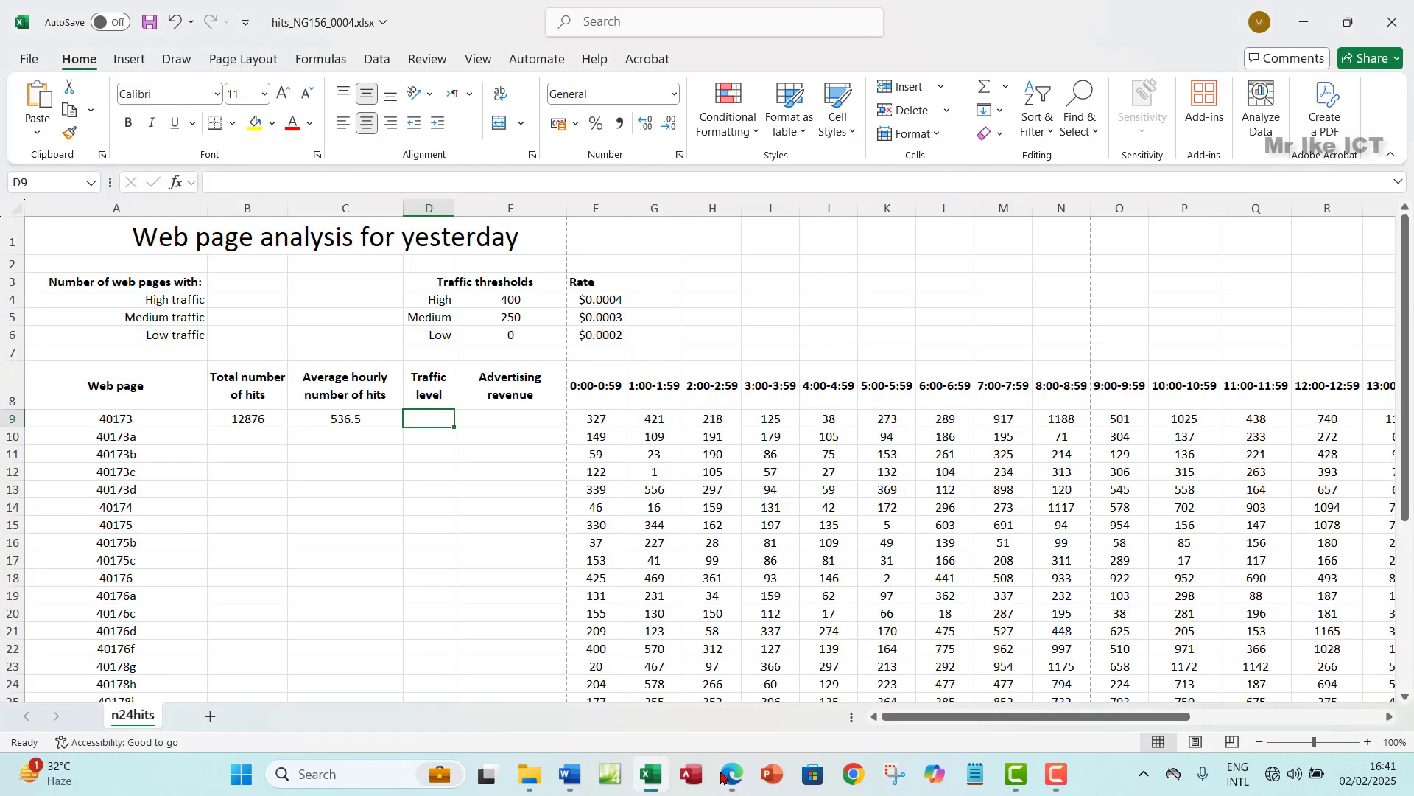
click(724, 776)
click(725, 776)
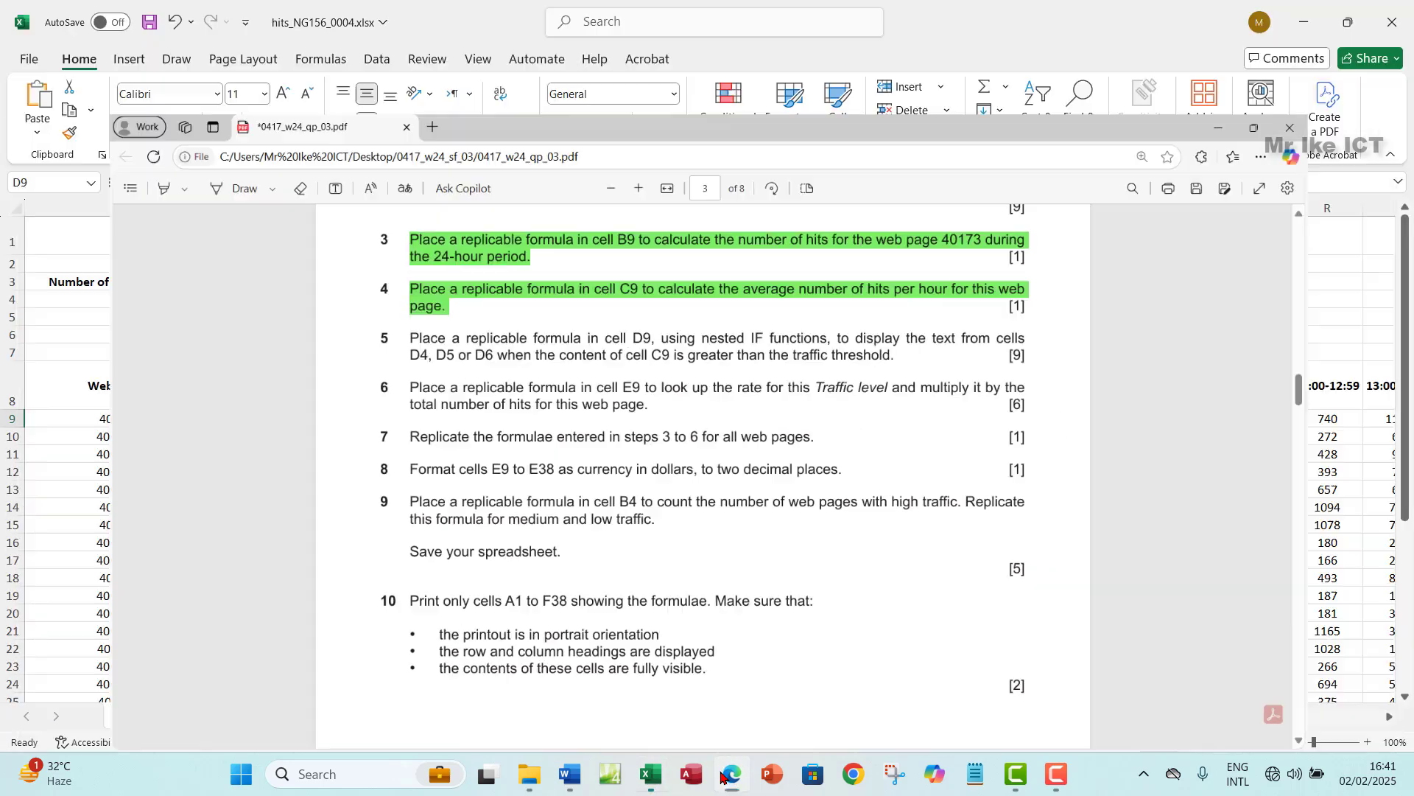
click(340, 417)
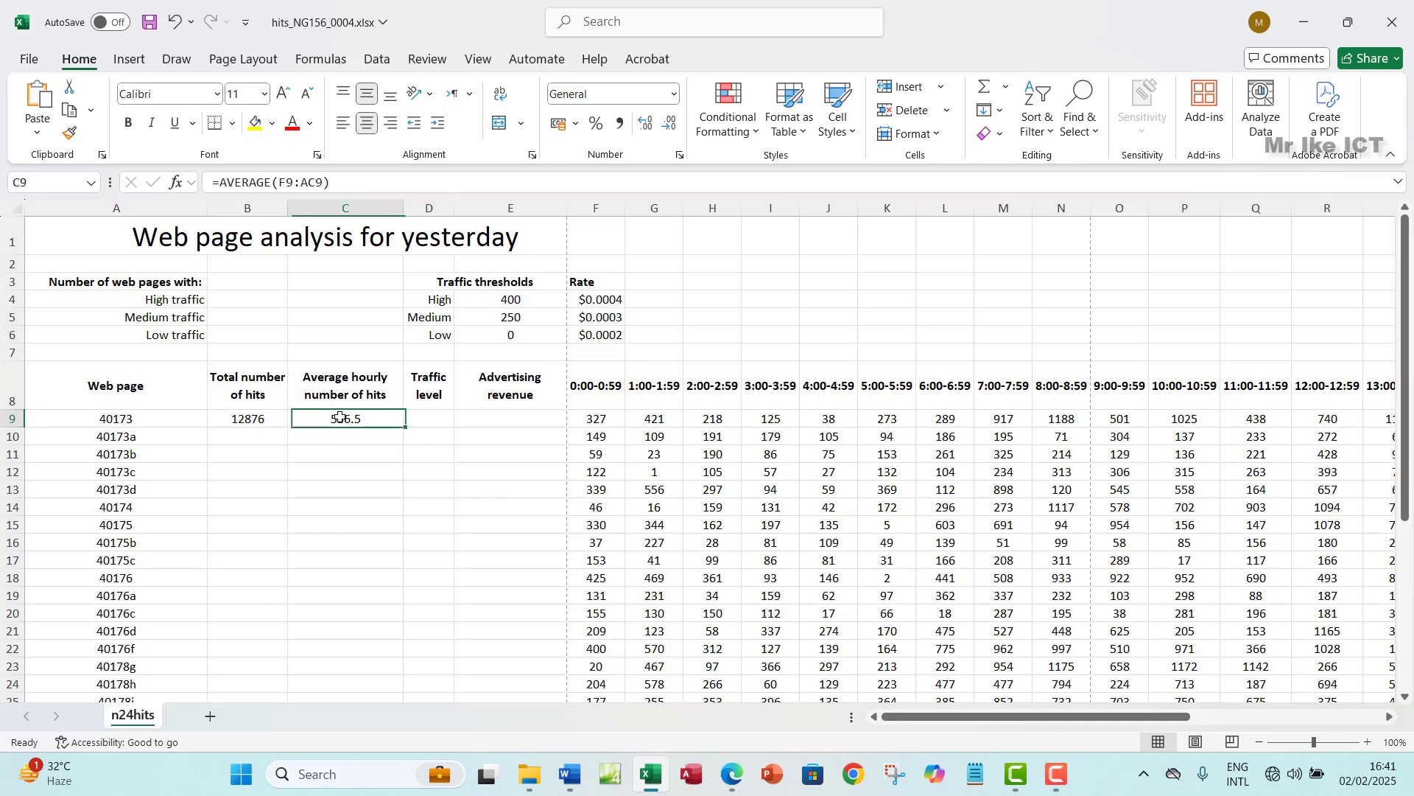
click(336, 206)
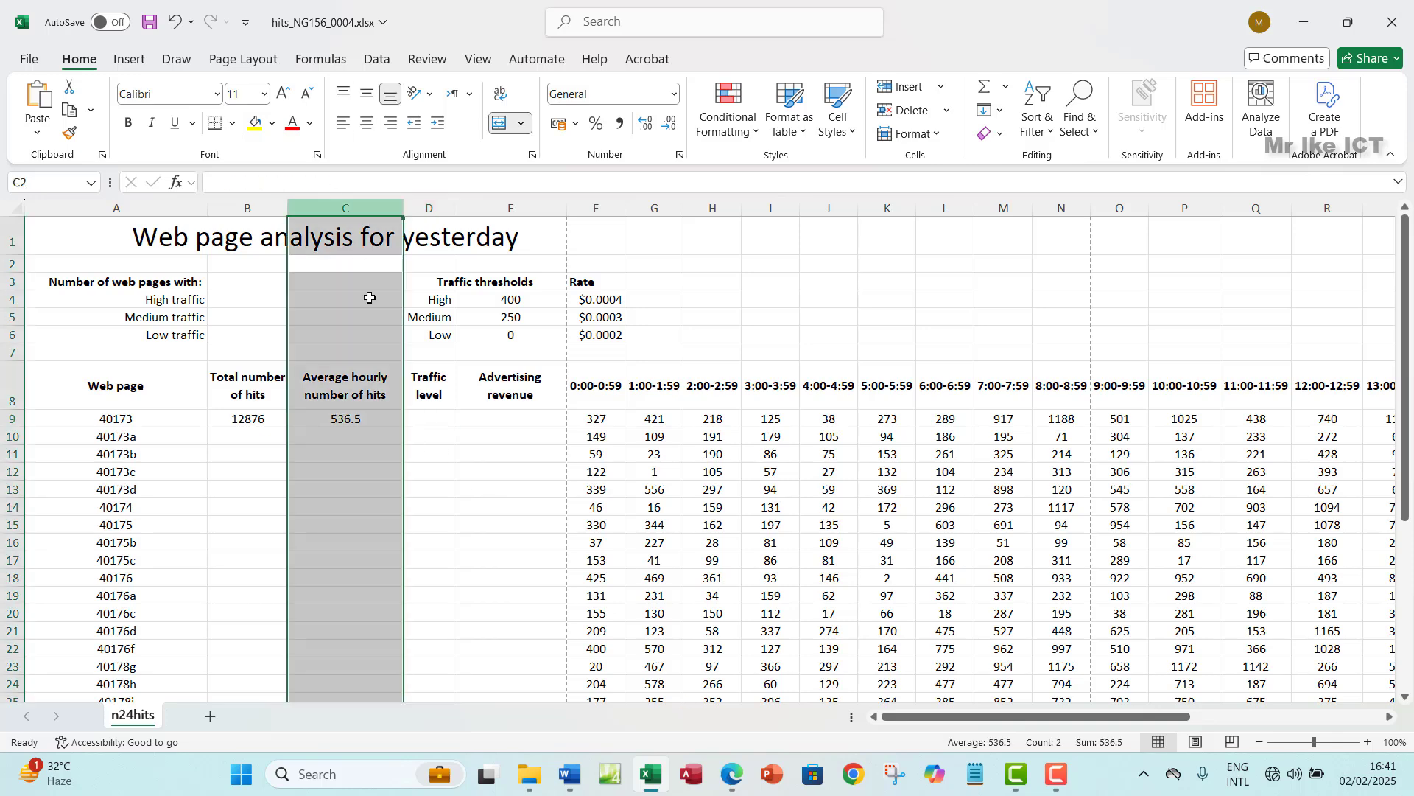
click(354, 425)
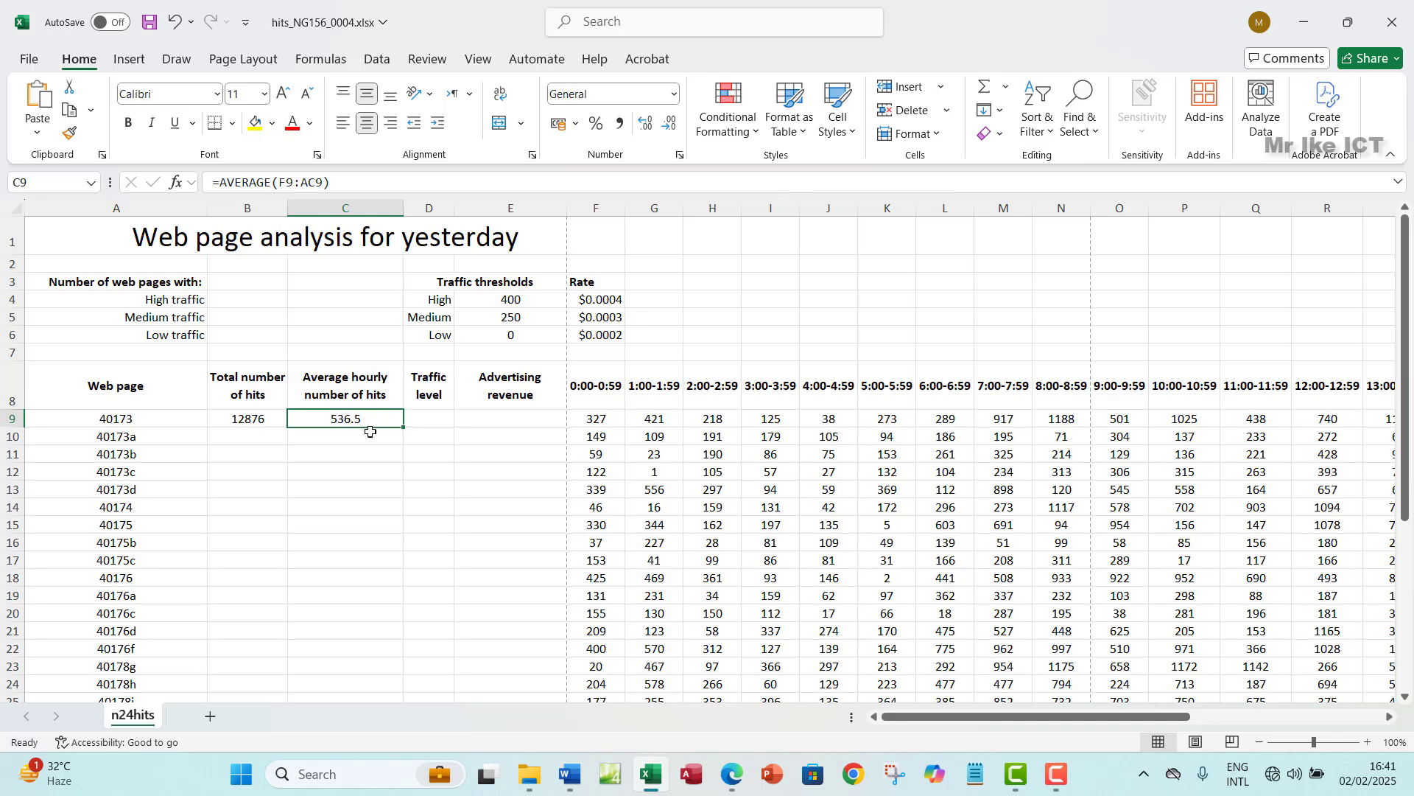
click(731, 775)
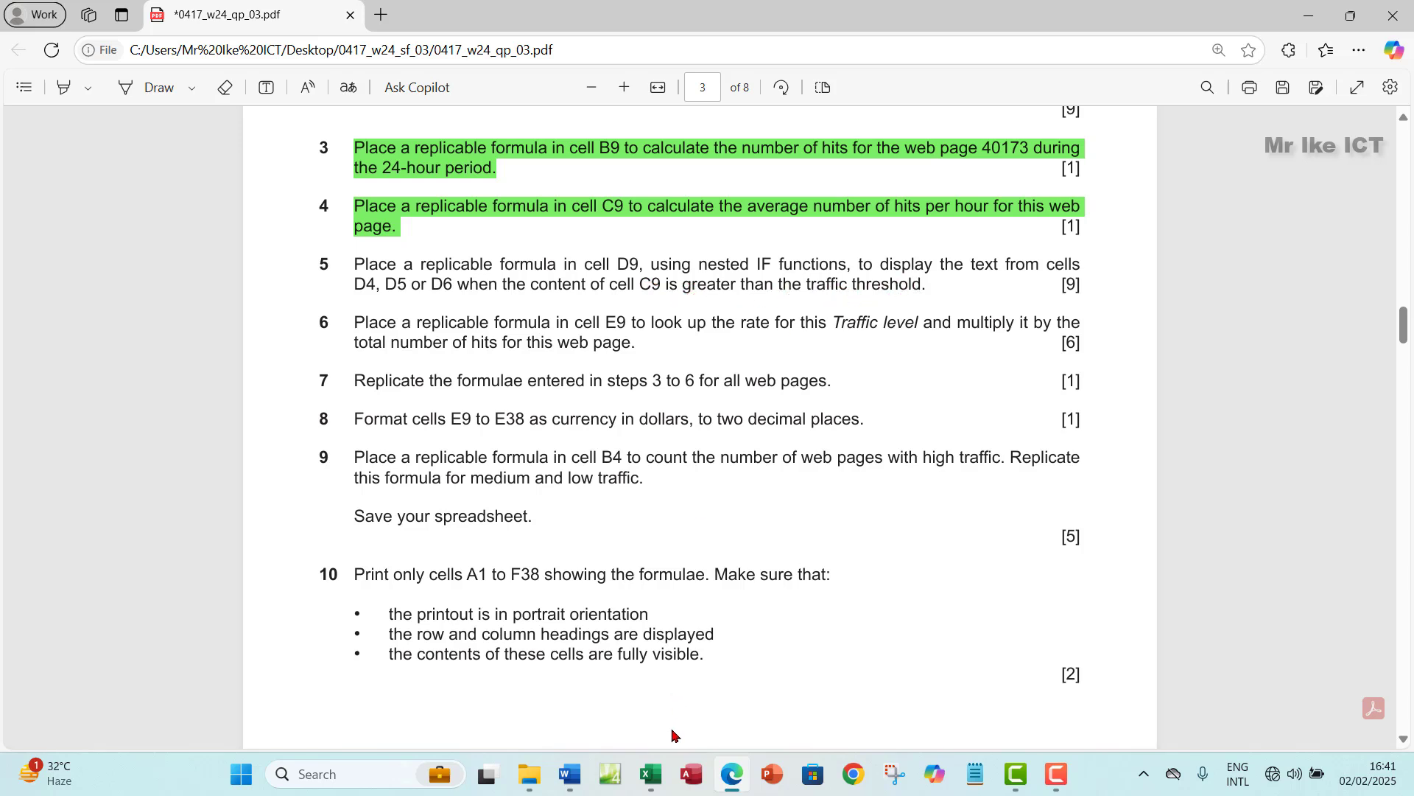
click(649, 775)
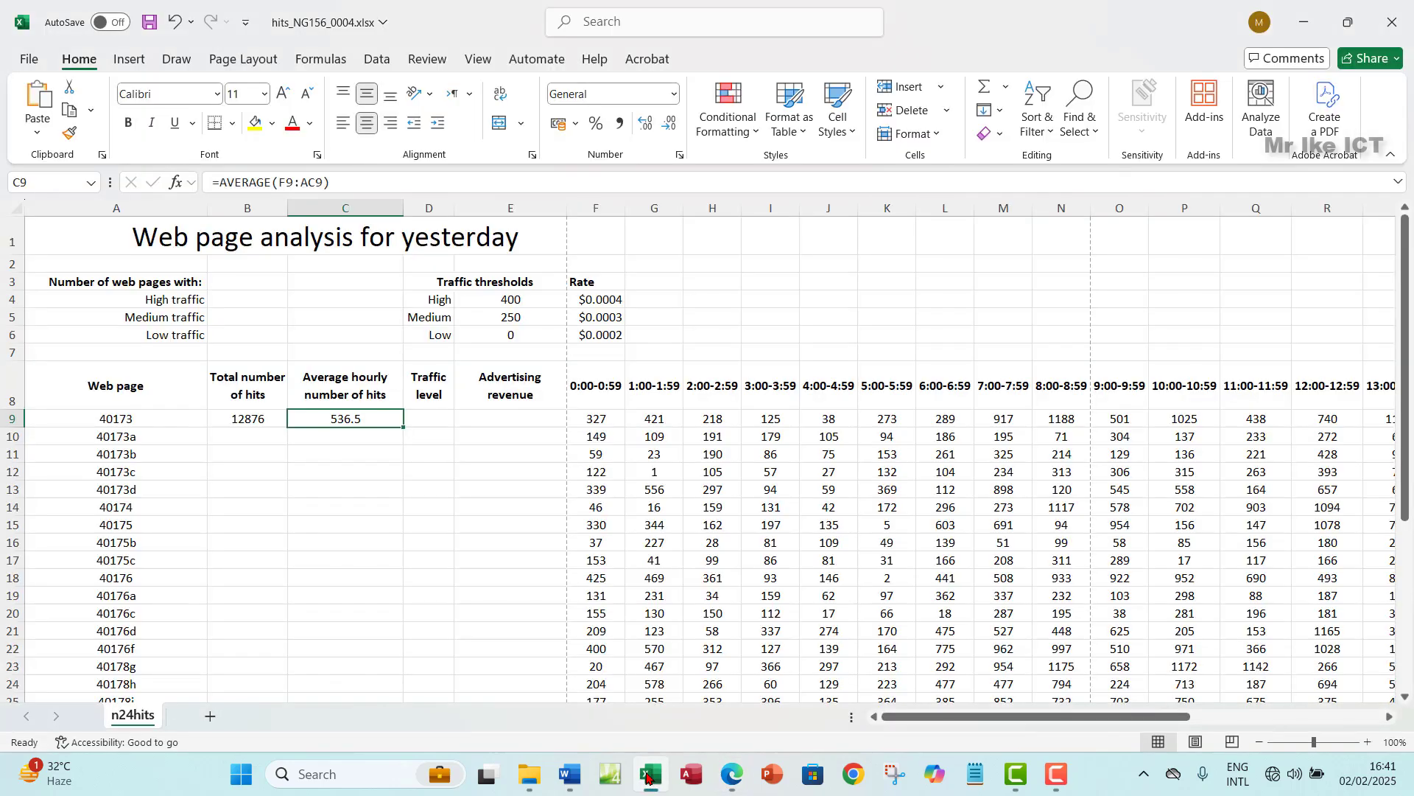
click(431, 302)
click(501, 300)
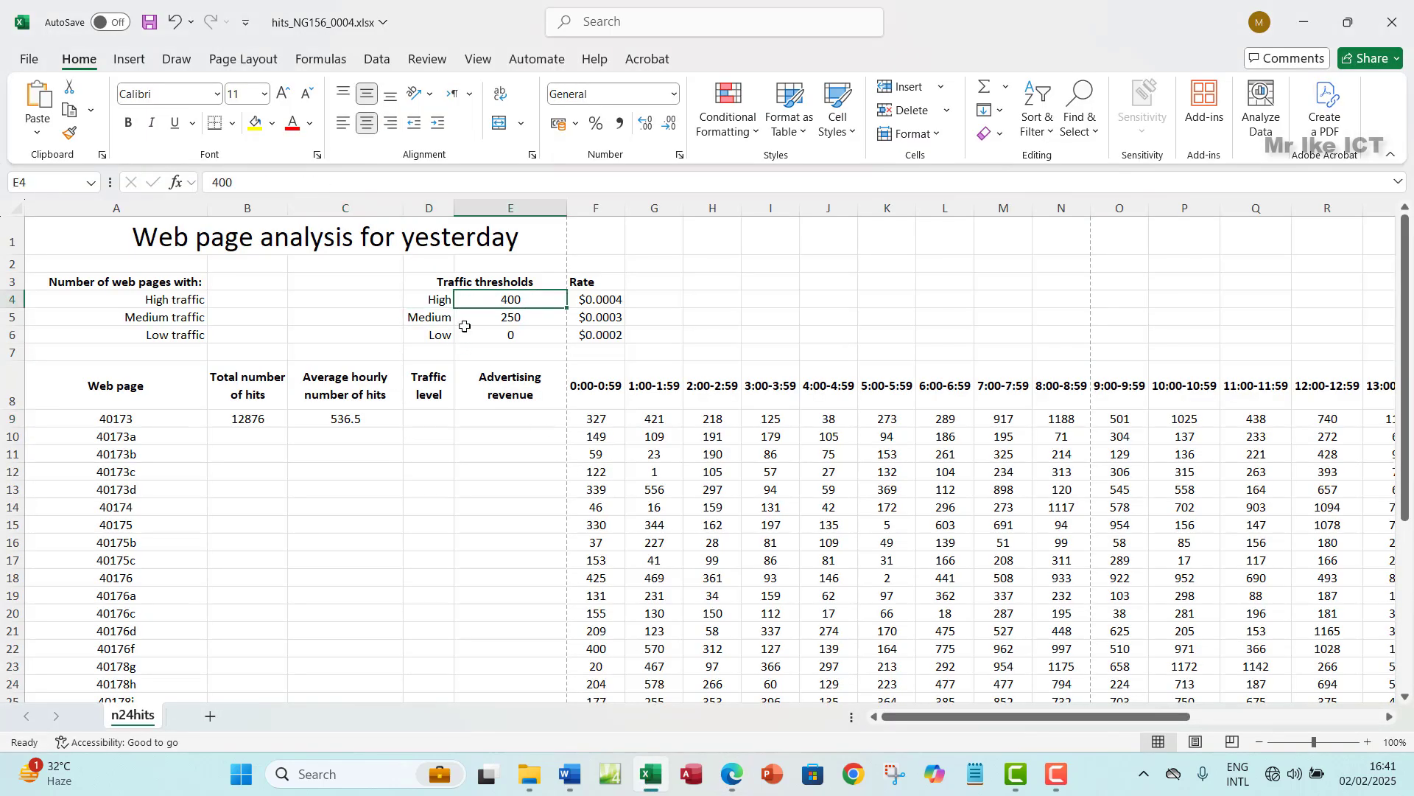
click(433, 325)
click(504, 315)
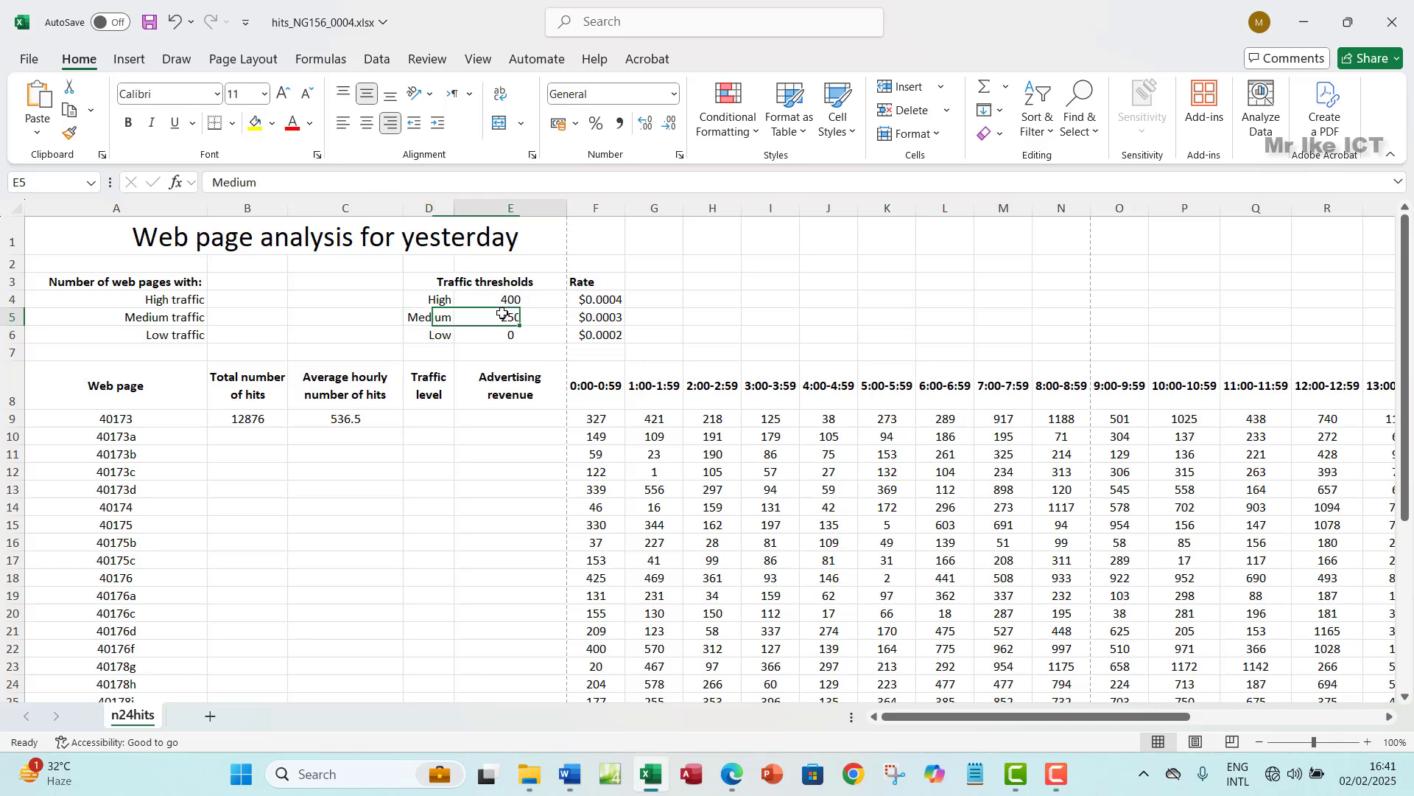
click(434, 335)
click(507, 333)
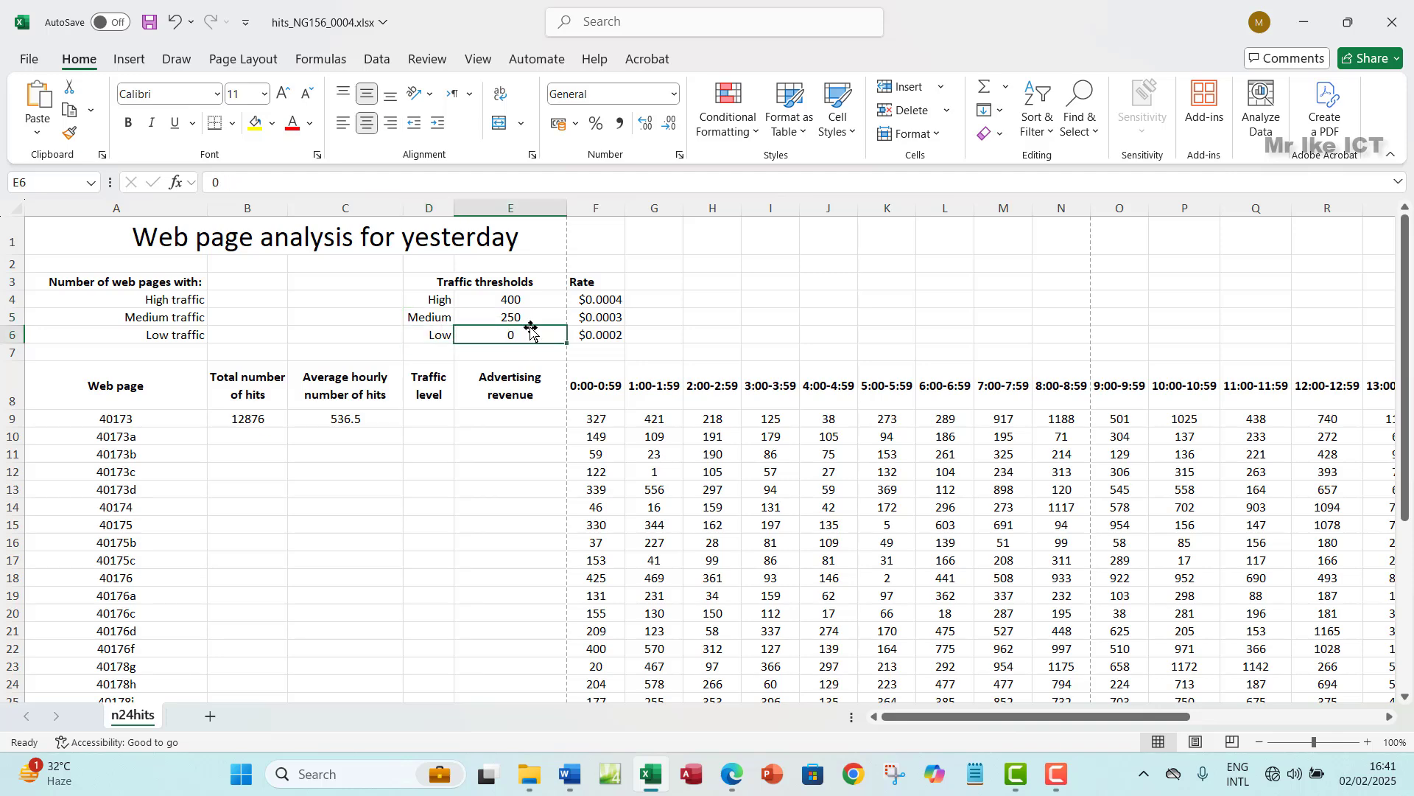
click(727, 780)
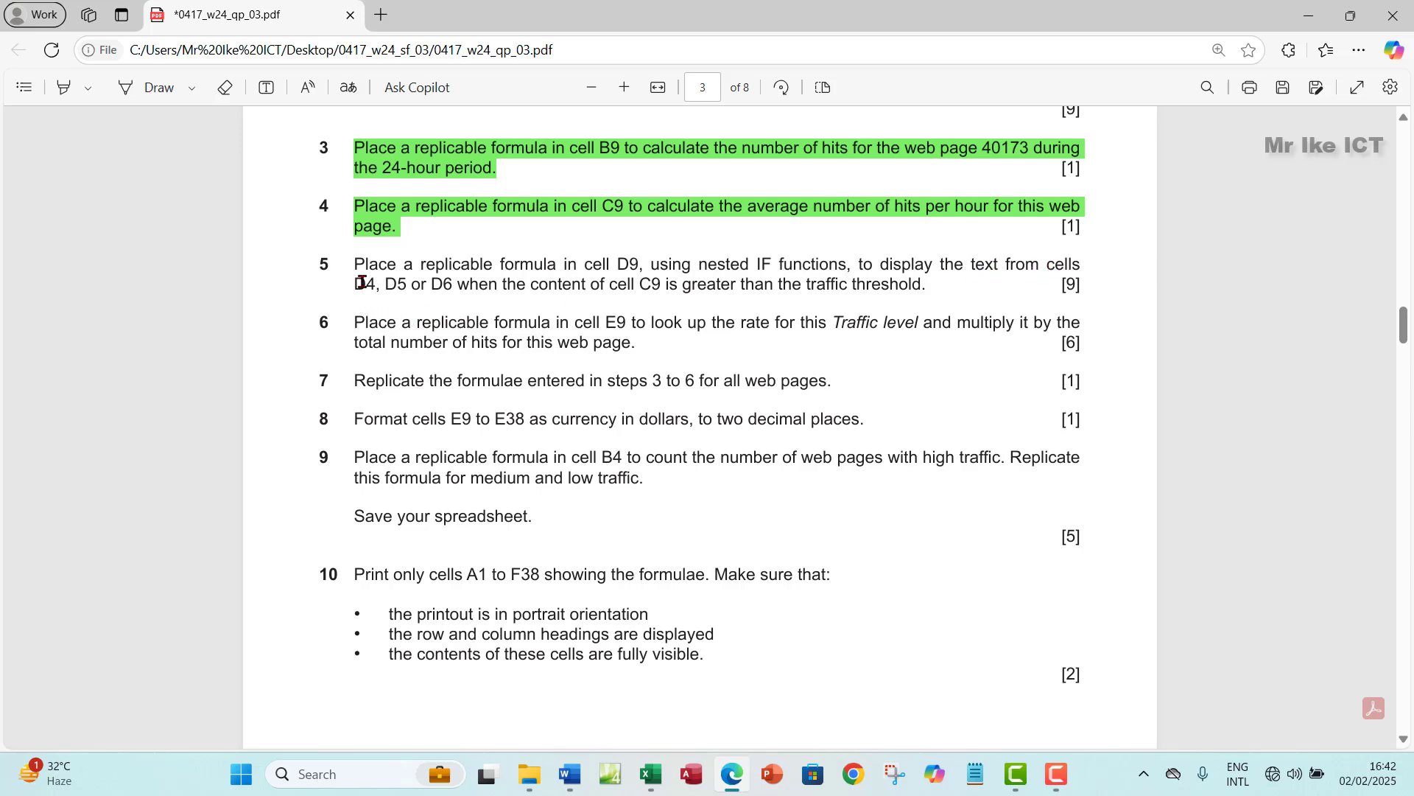
click(648, 775)
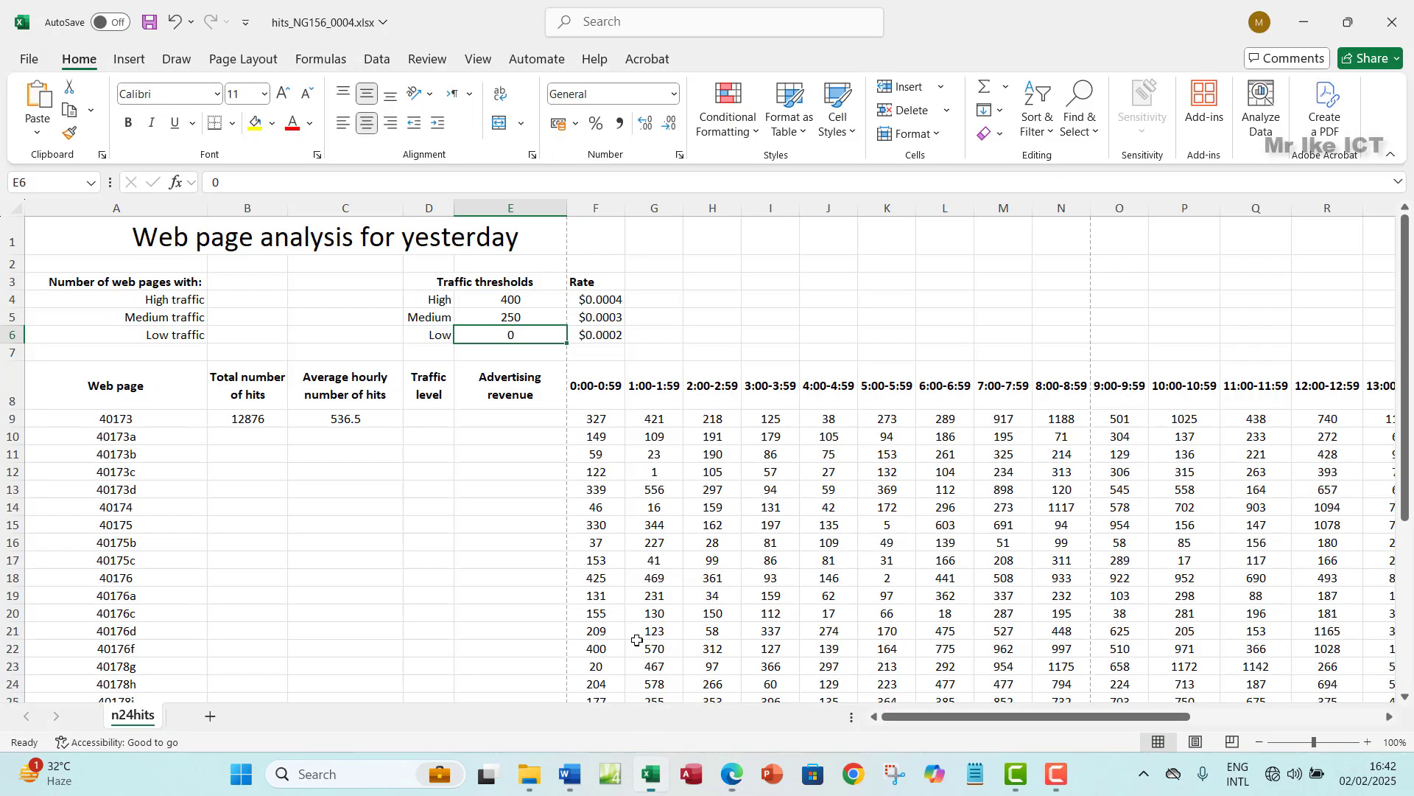
click(430, 302)
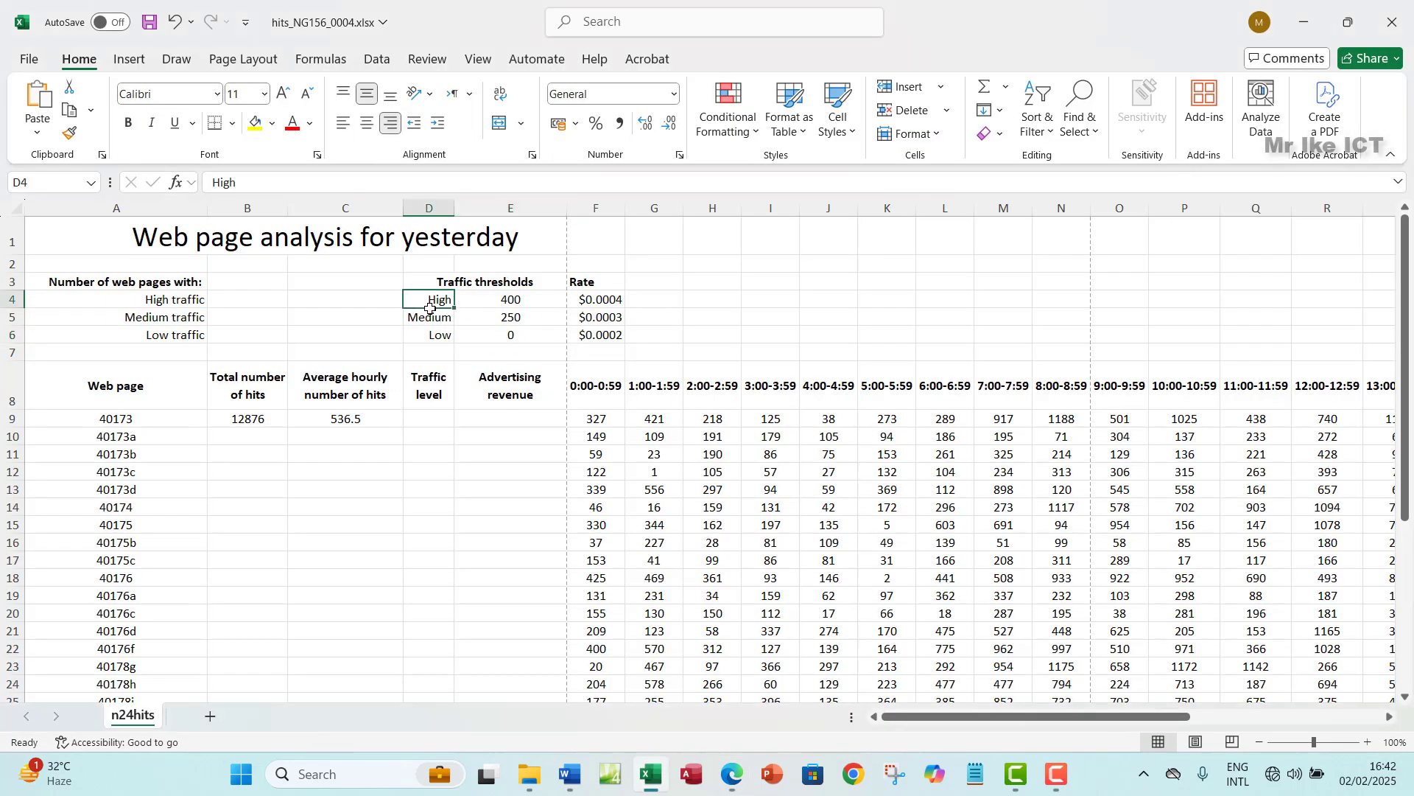
click(345, 424)
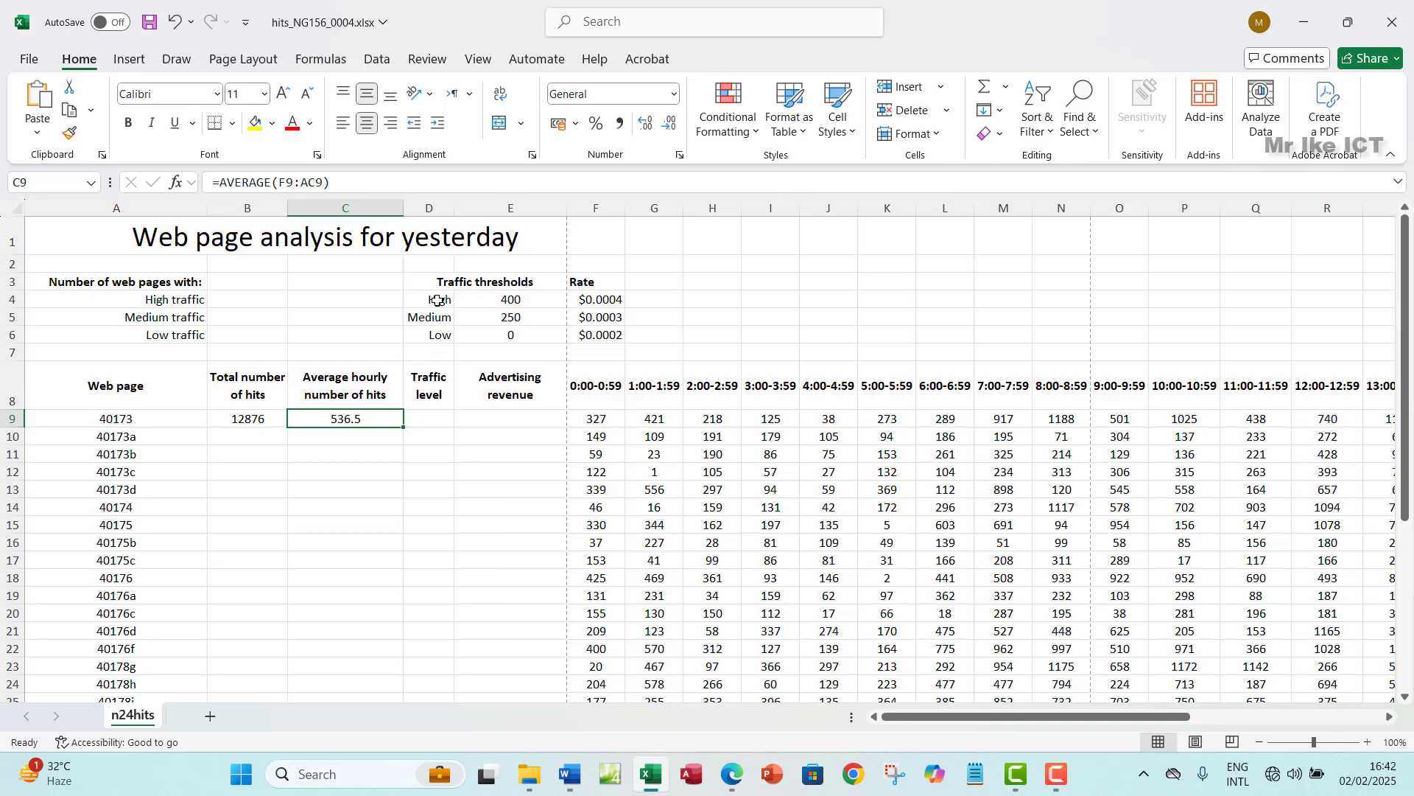
click(492, 296)
click(436, 301)
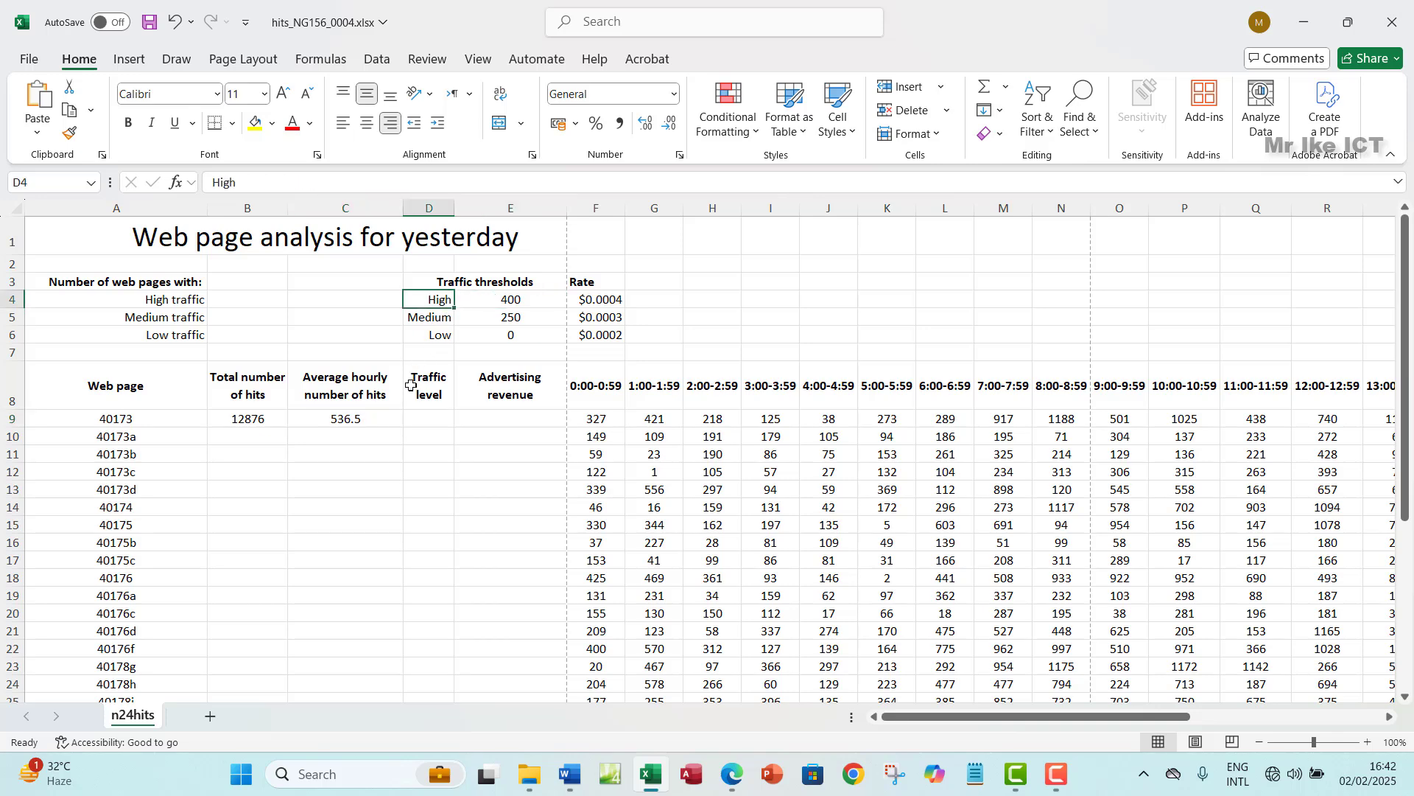
click(430, 417)
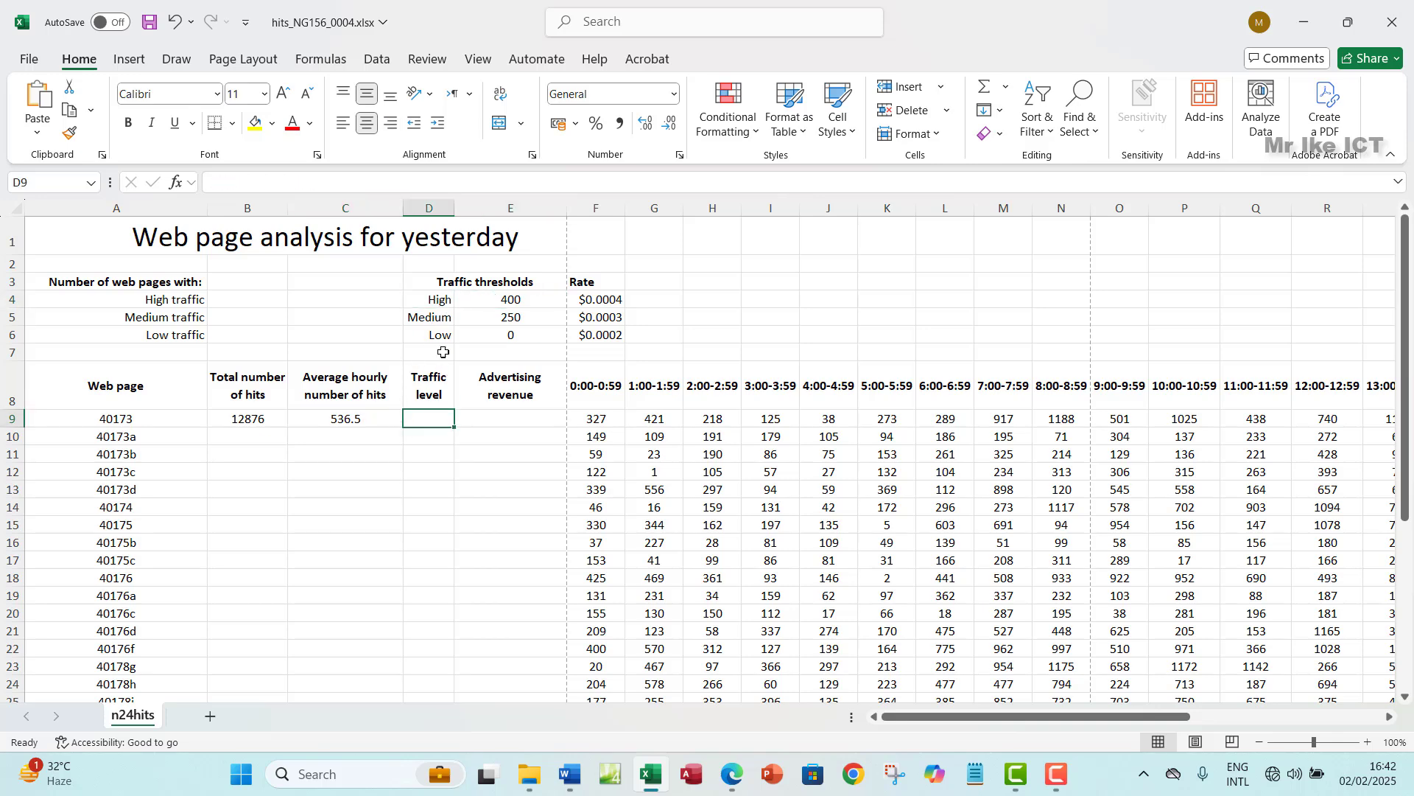
click(492, 317)
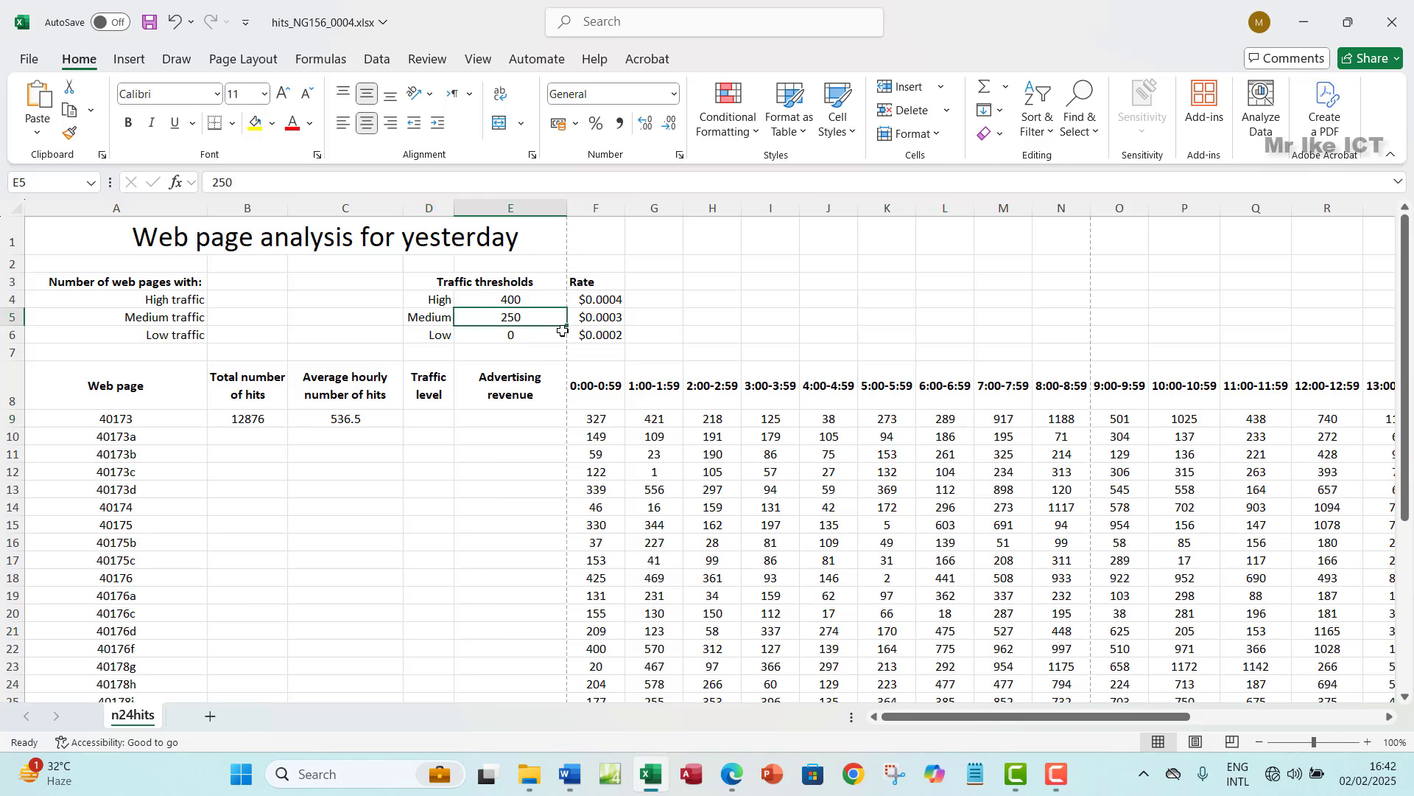
click(432, 419)
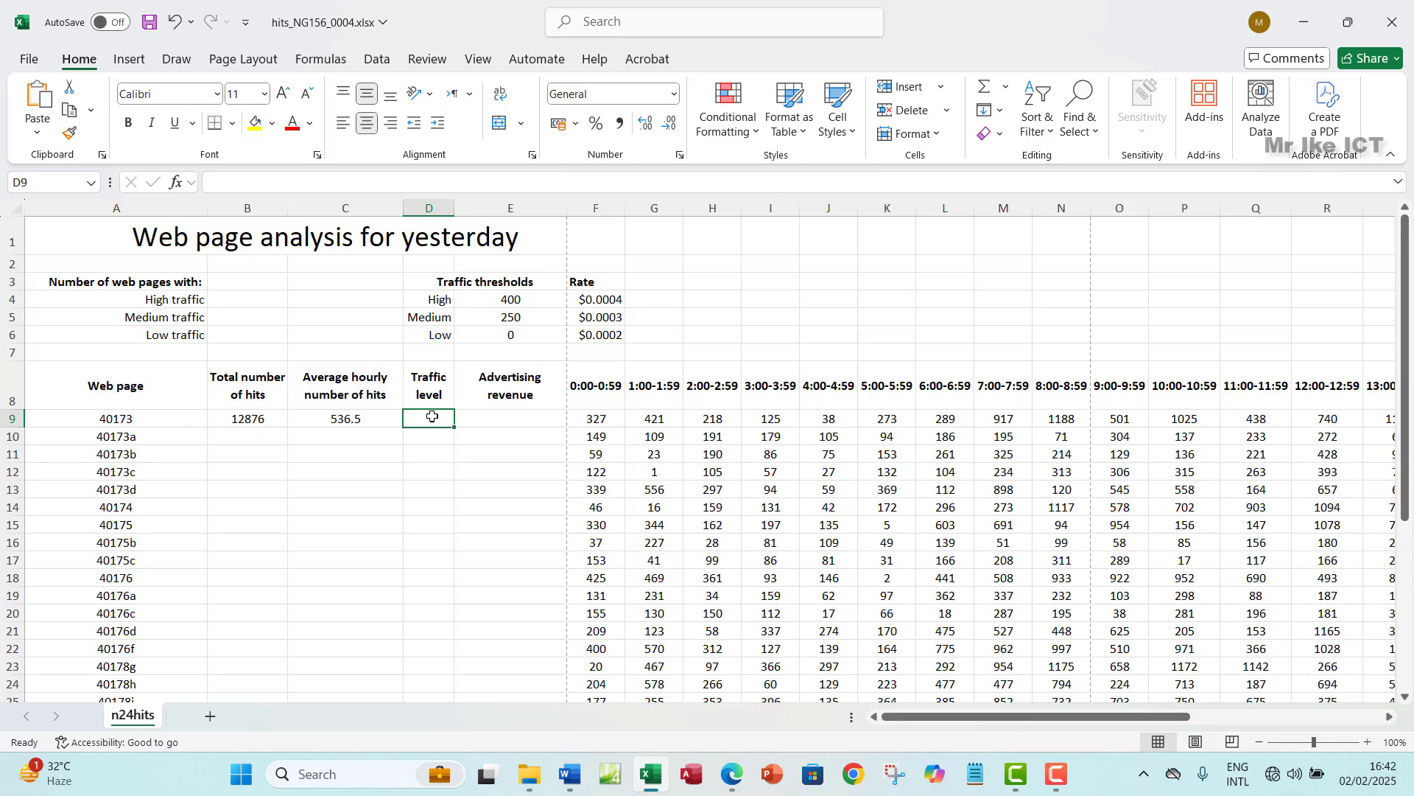
click(731, 773)
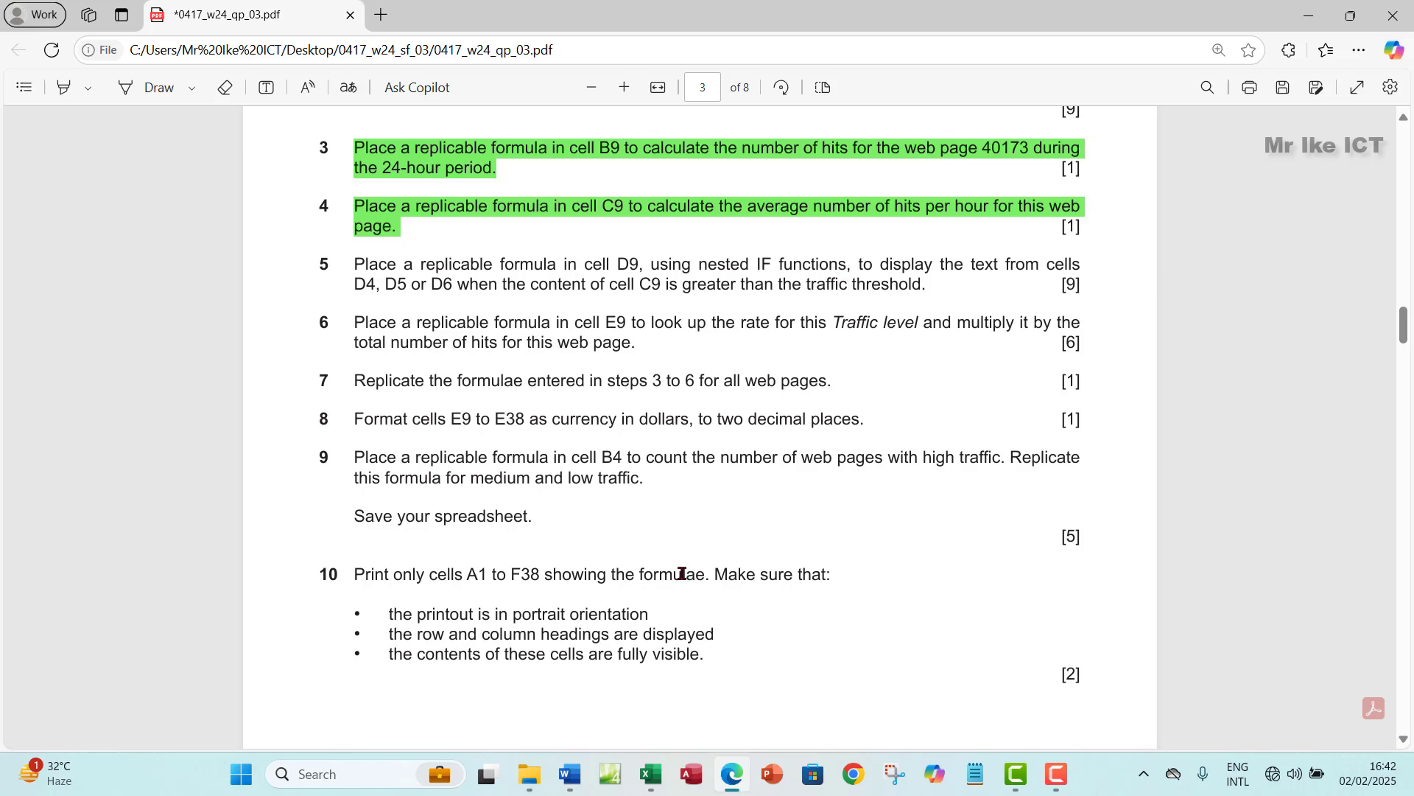
click(650, 774)
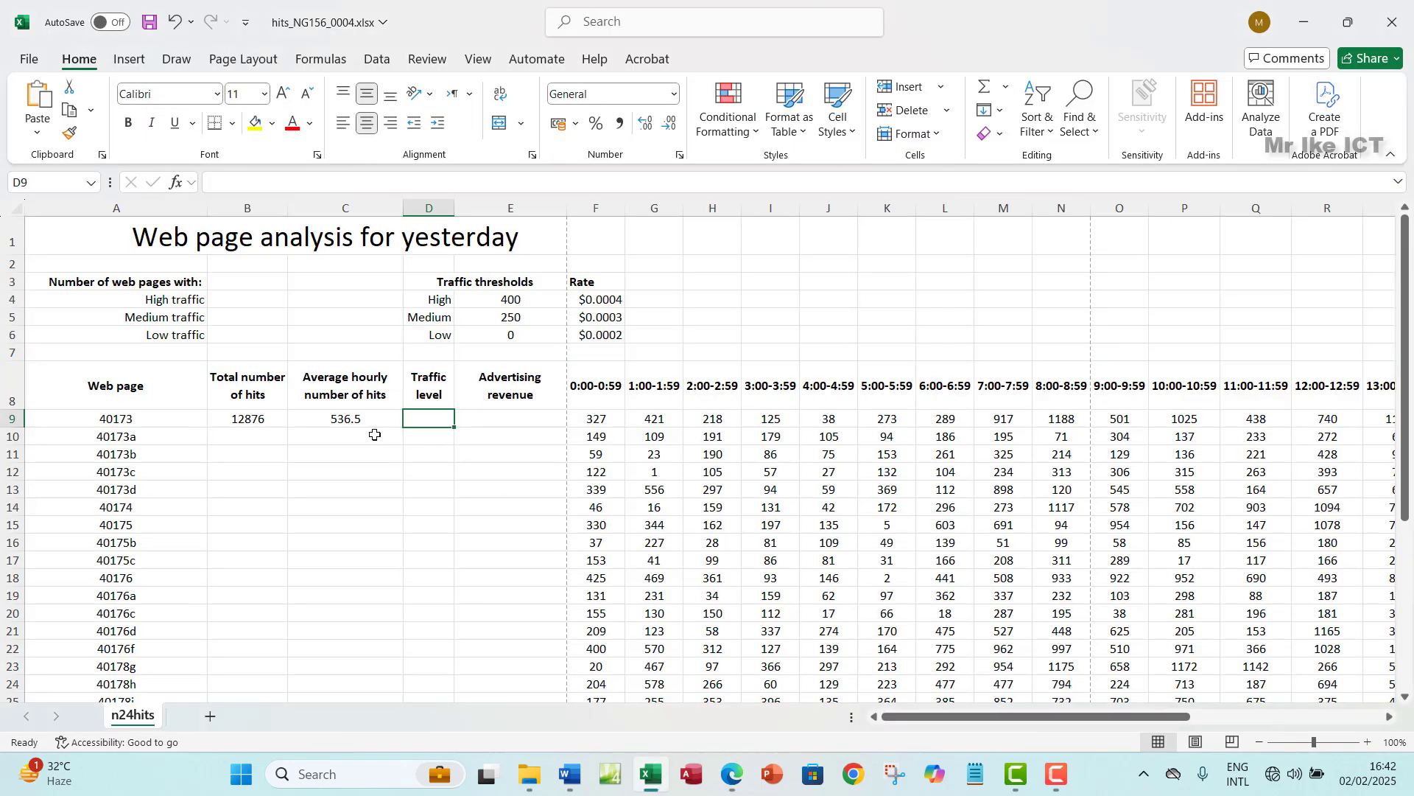
- Start D9's formula as =IF(C9>E4,D4, returning the High label from D4
click(349, 423)
click(433, 421)
text(=IF)
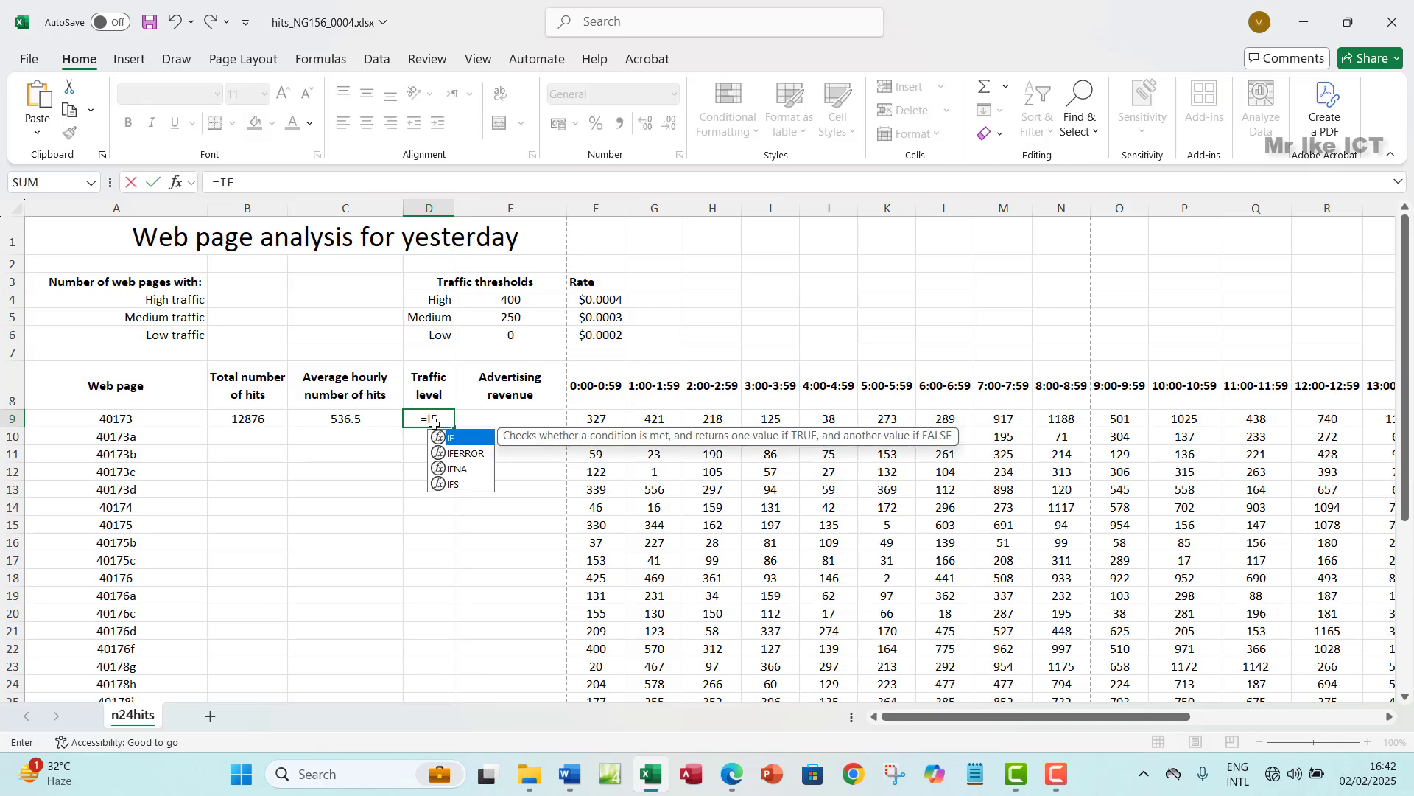
text(()
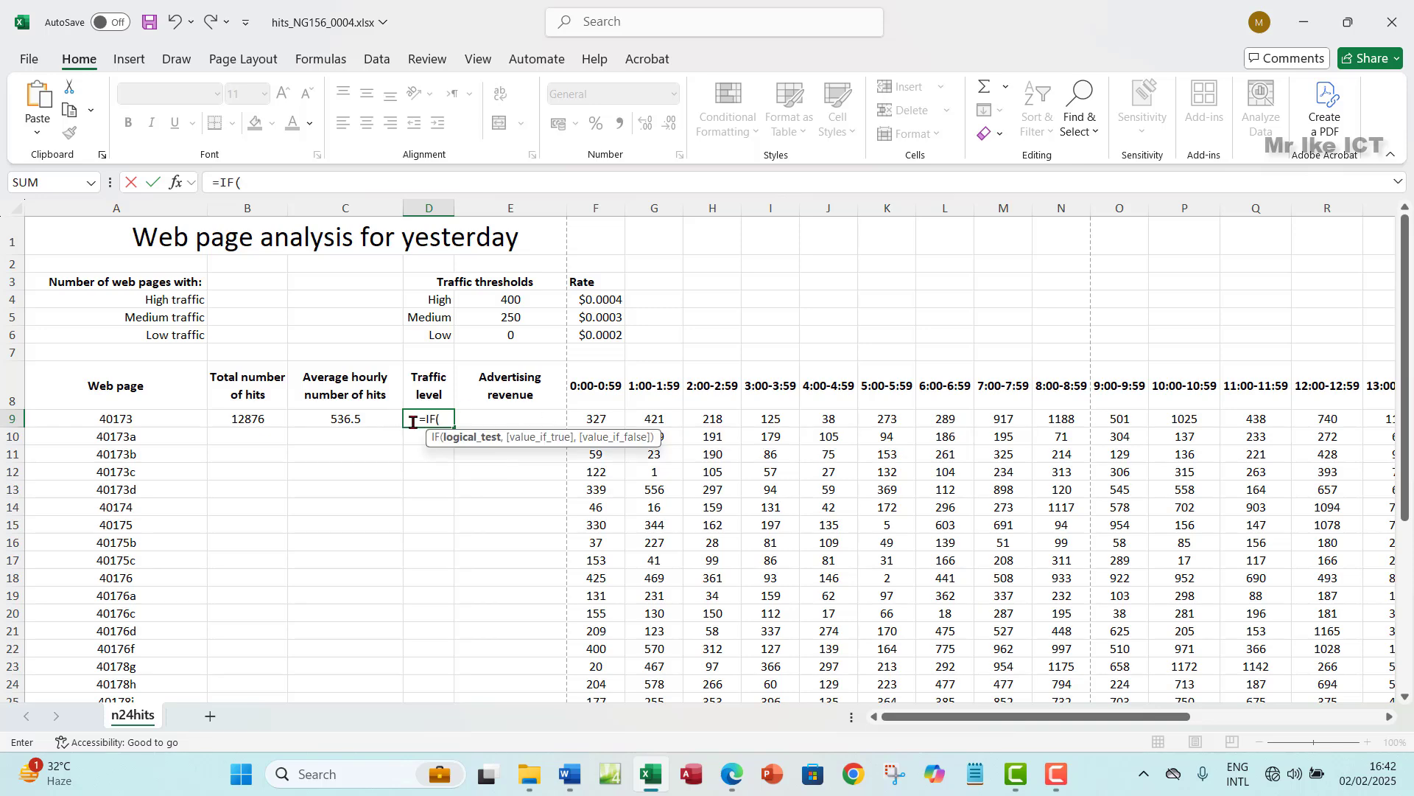
click(345, 419)
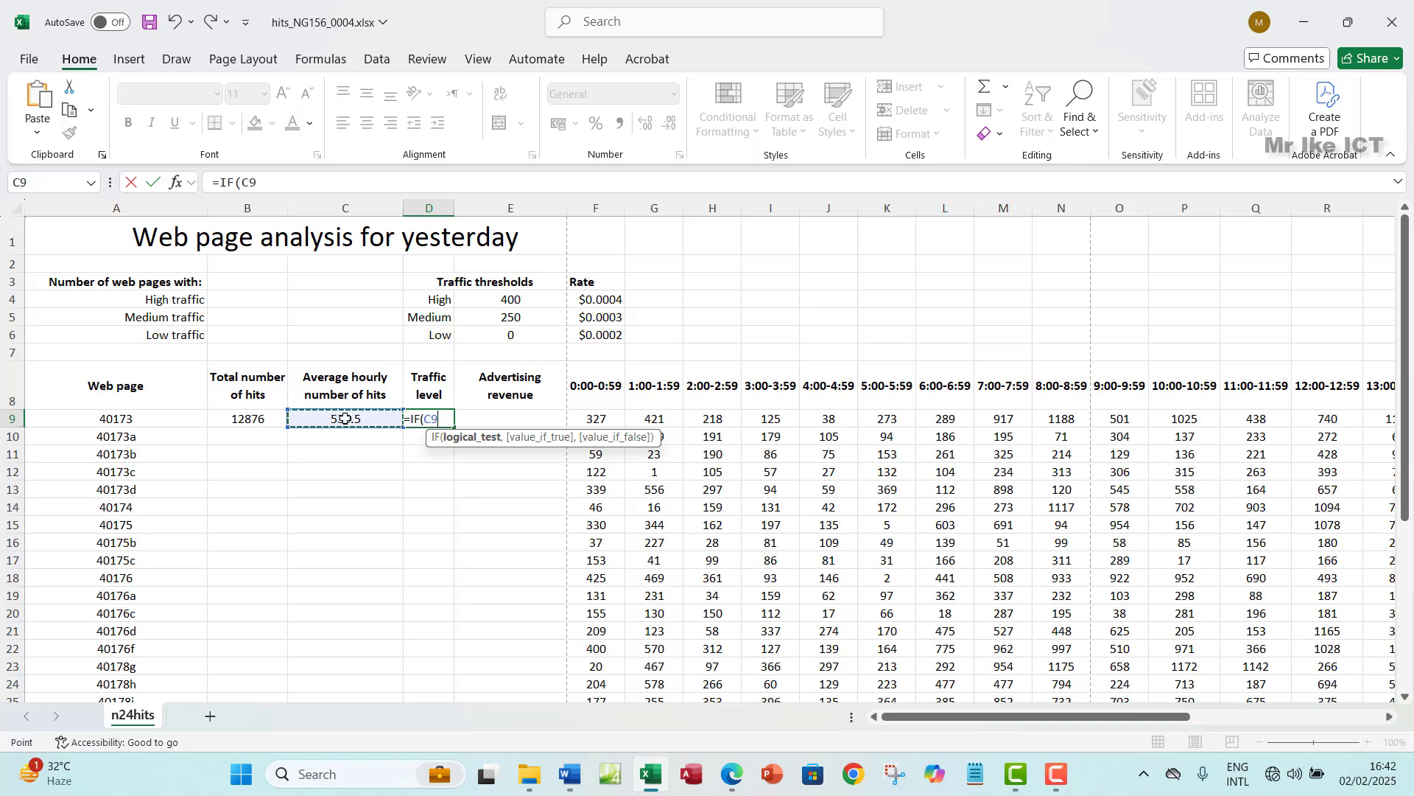
text(>)
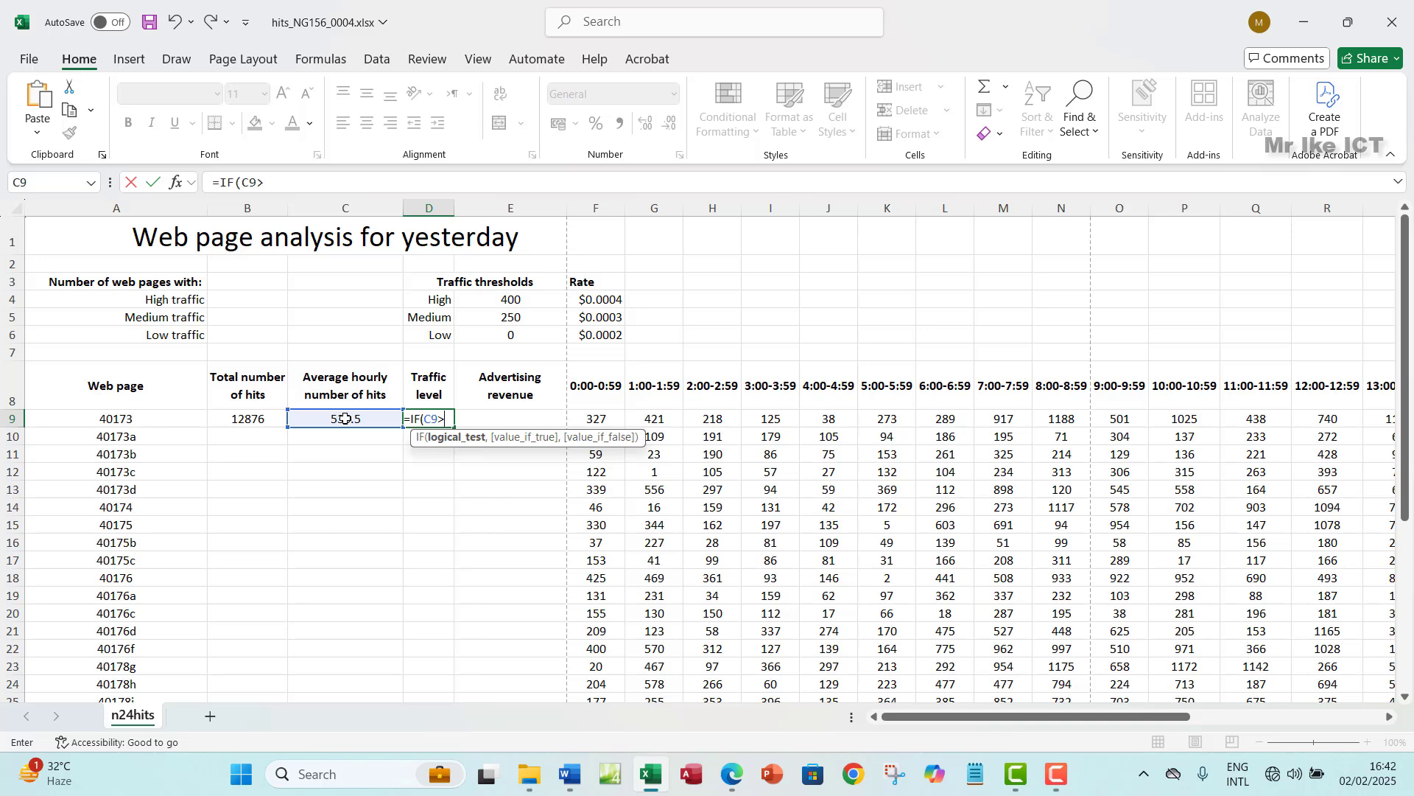
click(495, 302)
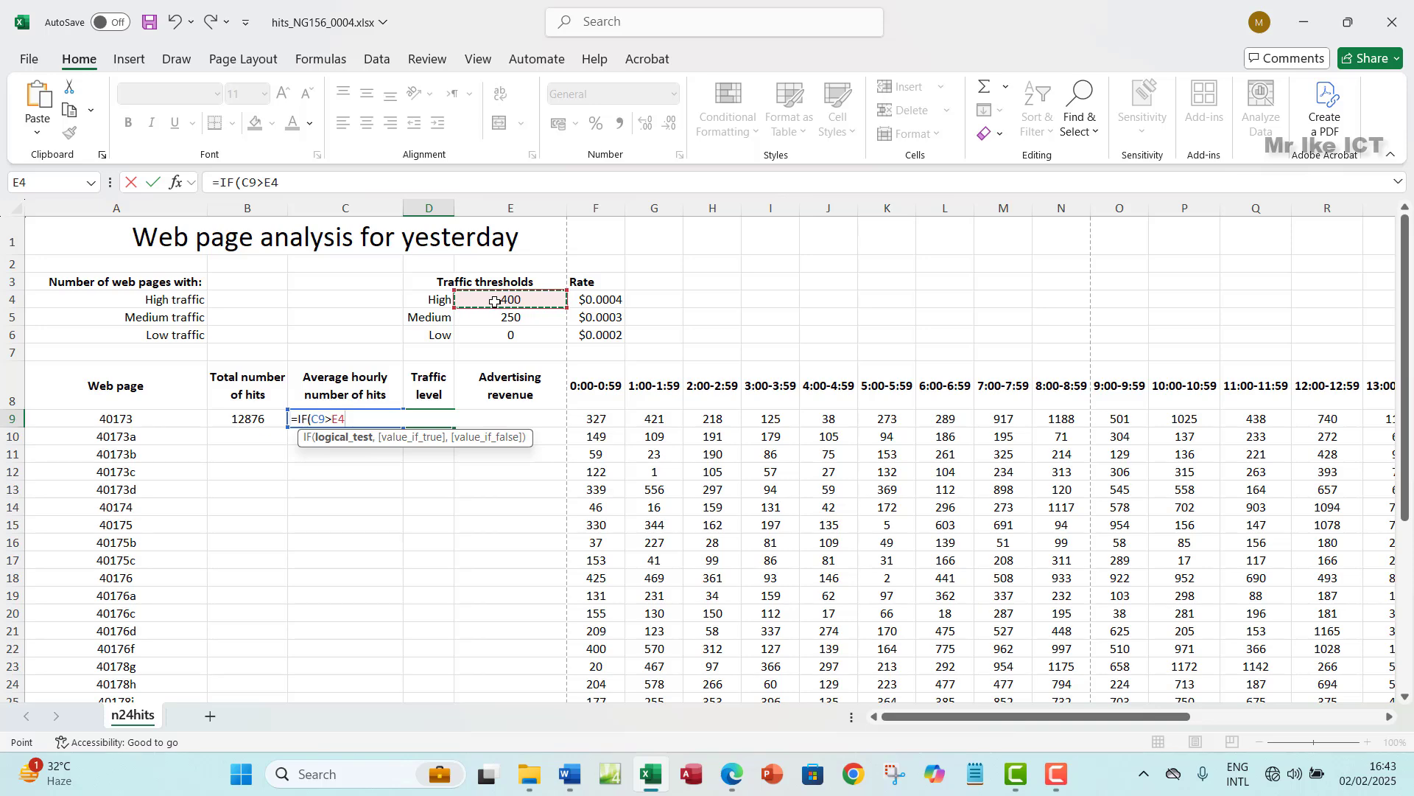
text(,)
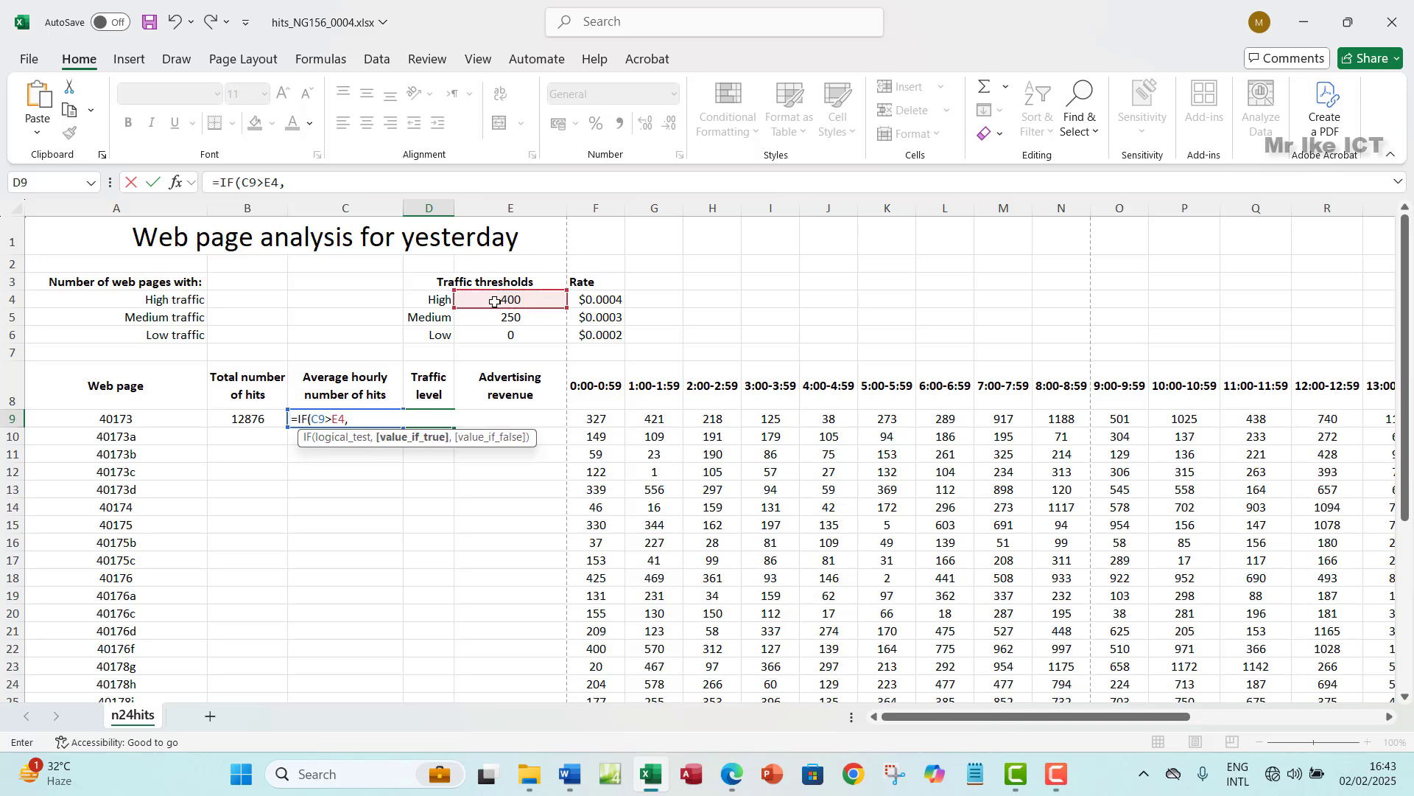
click(429, 301)
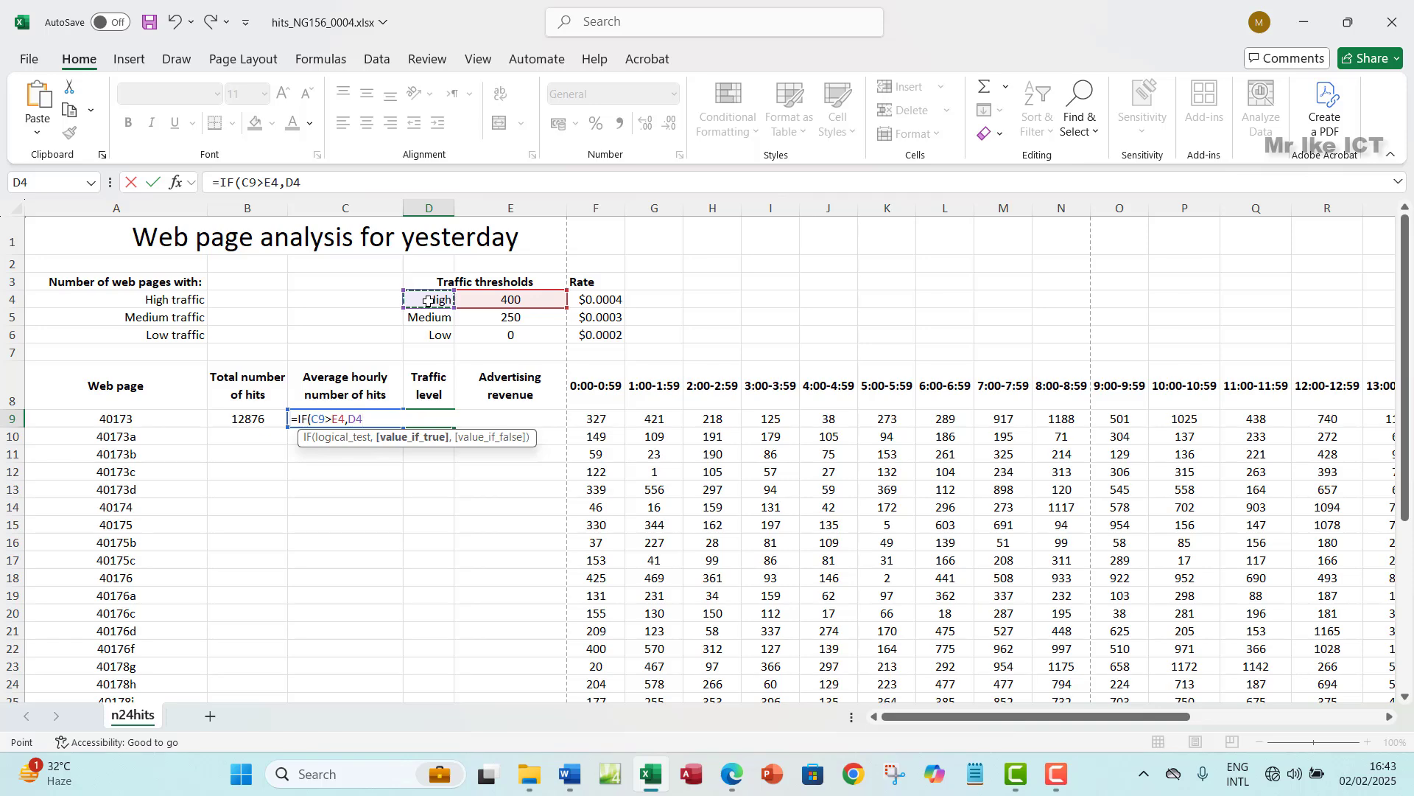
- Complete the nested part IF(C9>E5,D5,D6)) for the Medium and Low labels
text(,)
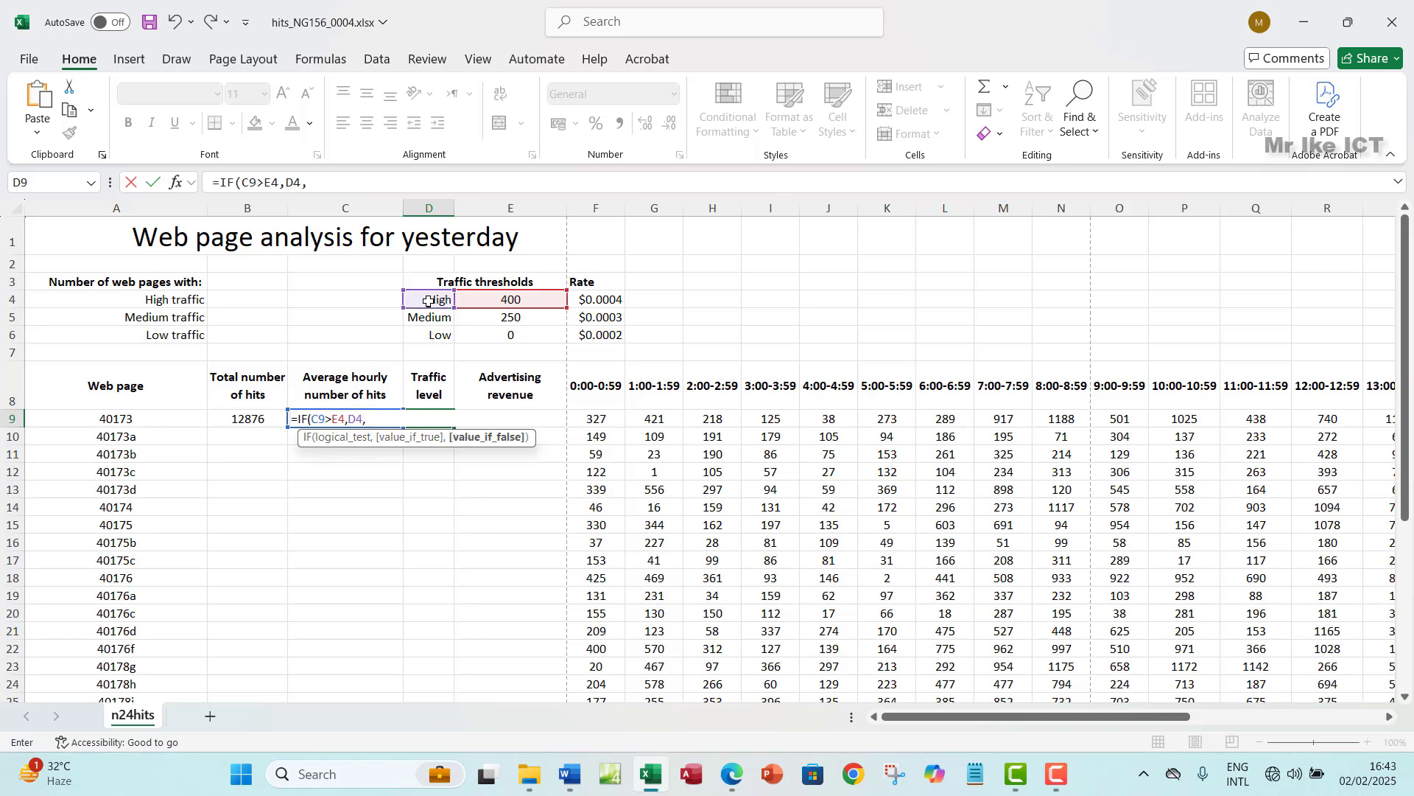
text(IF()
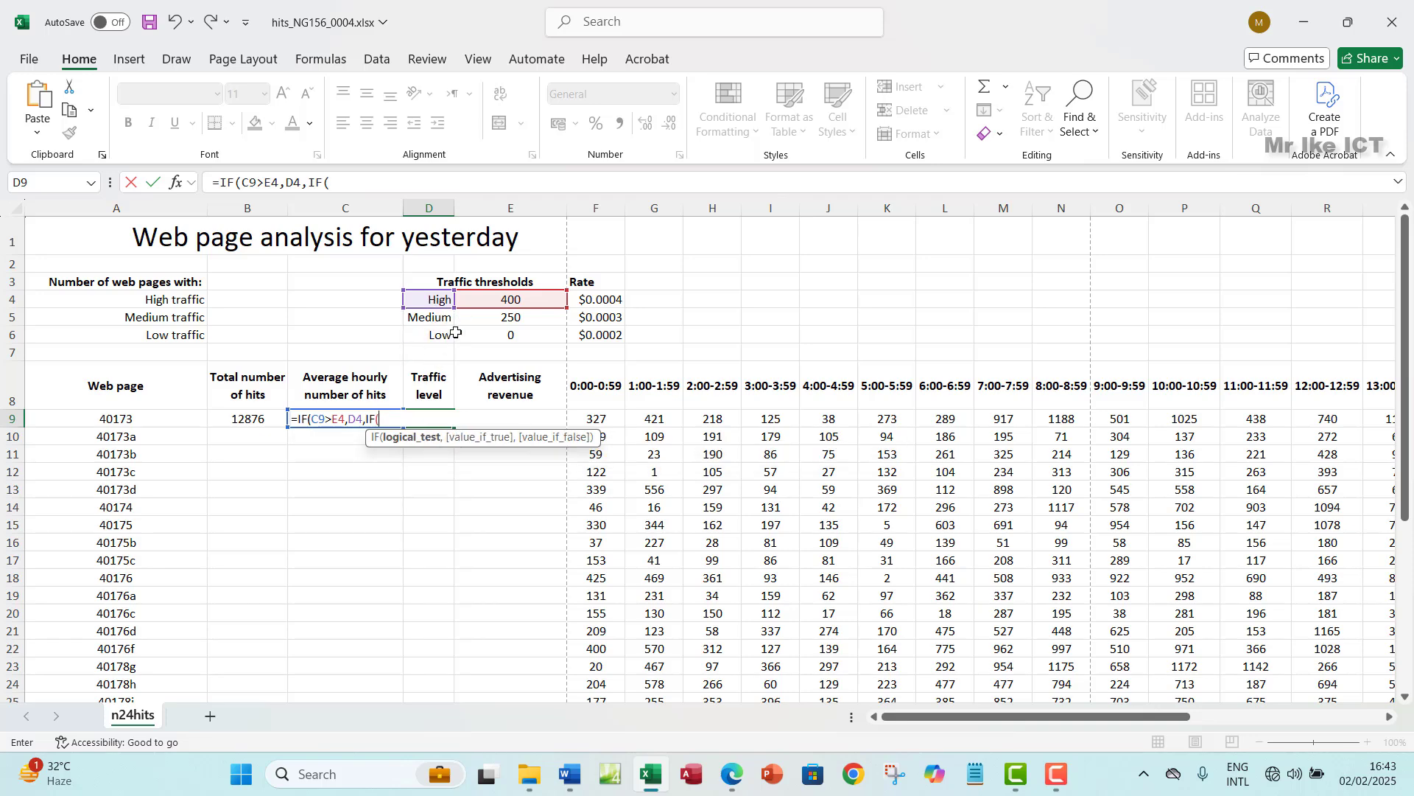
text(C)
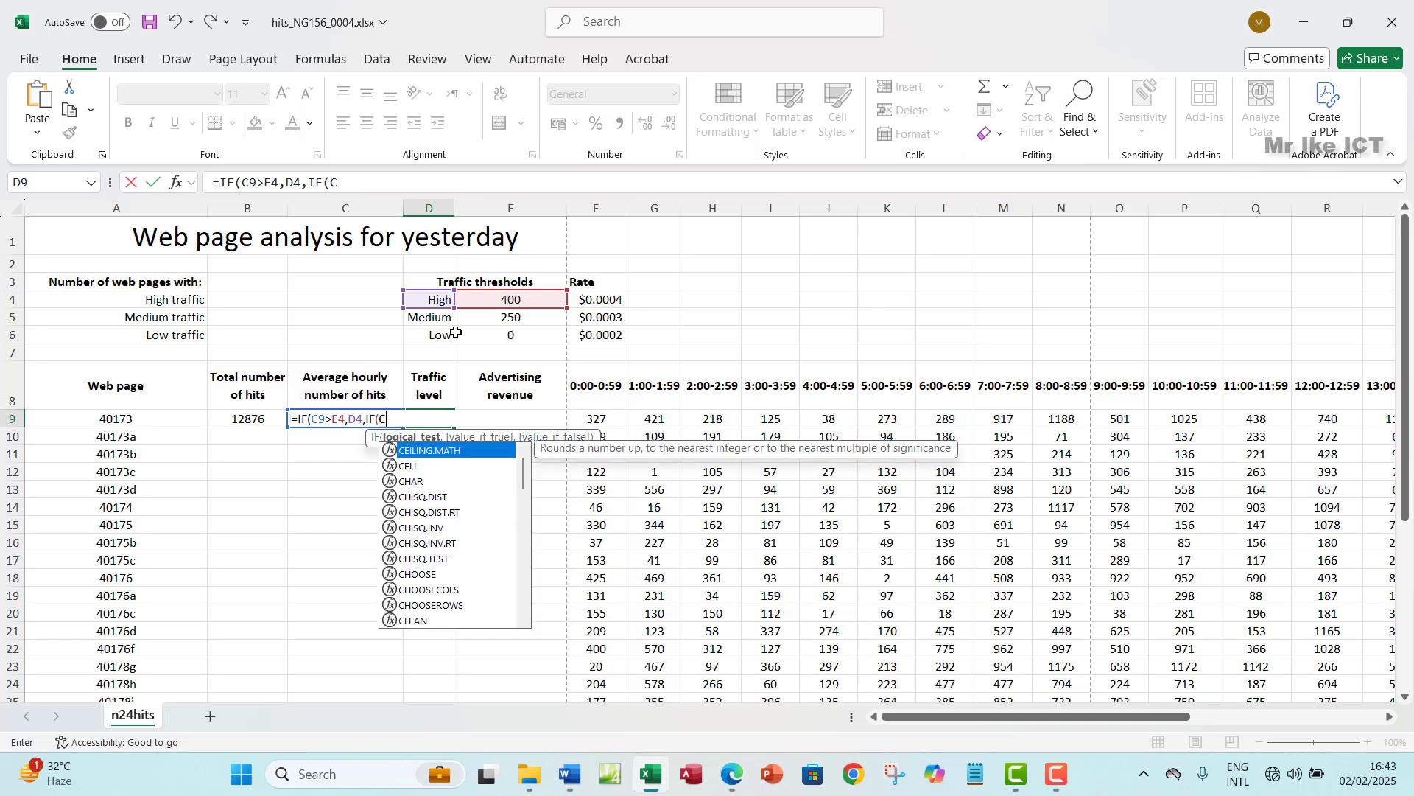
text(9>)
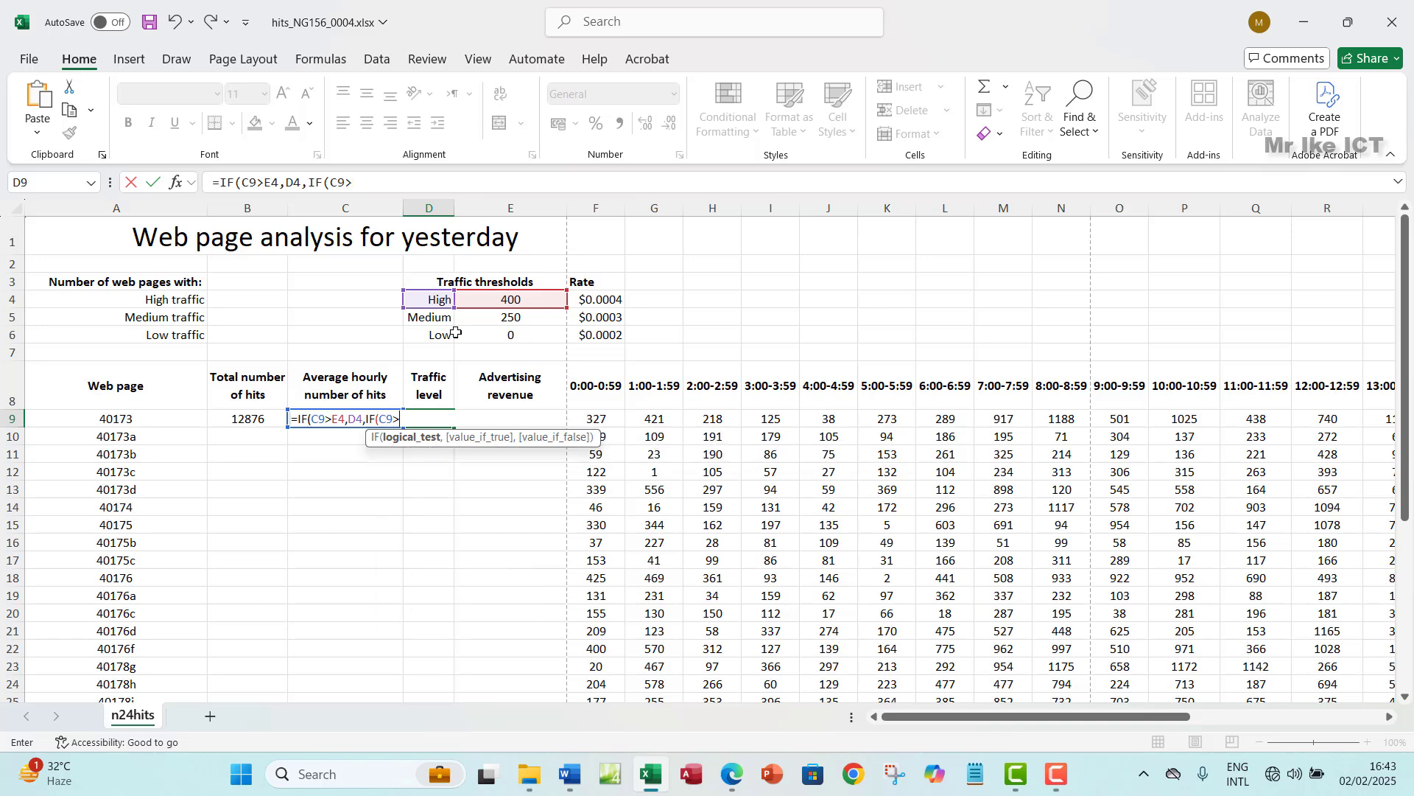
click(505, 317)
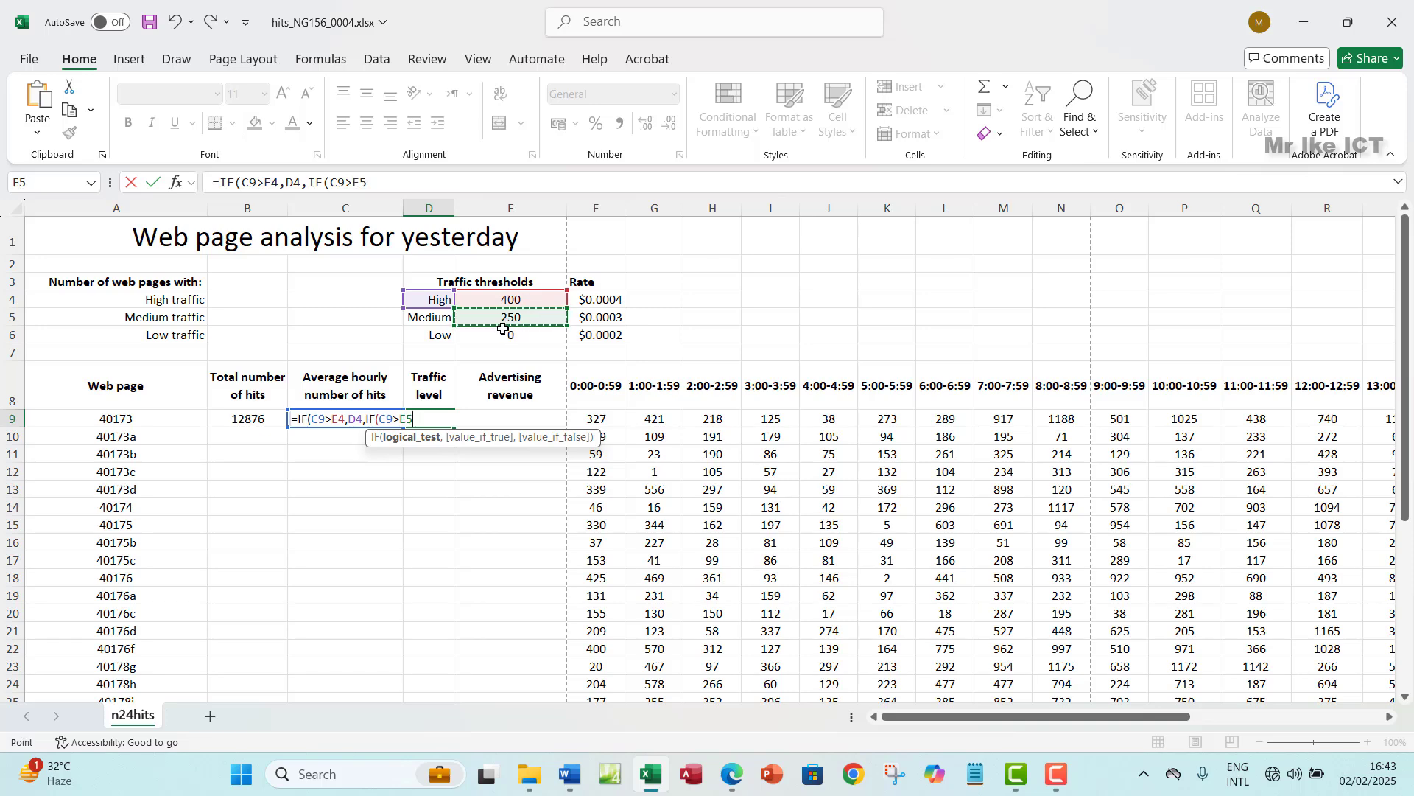
text(,)
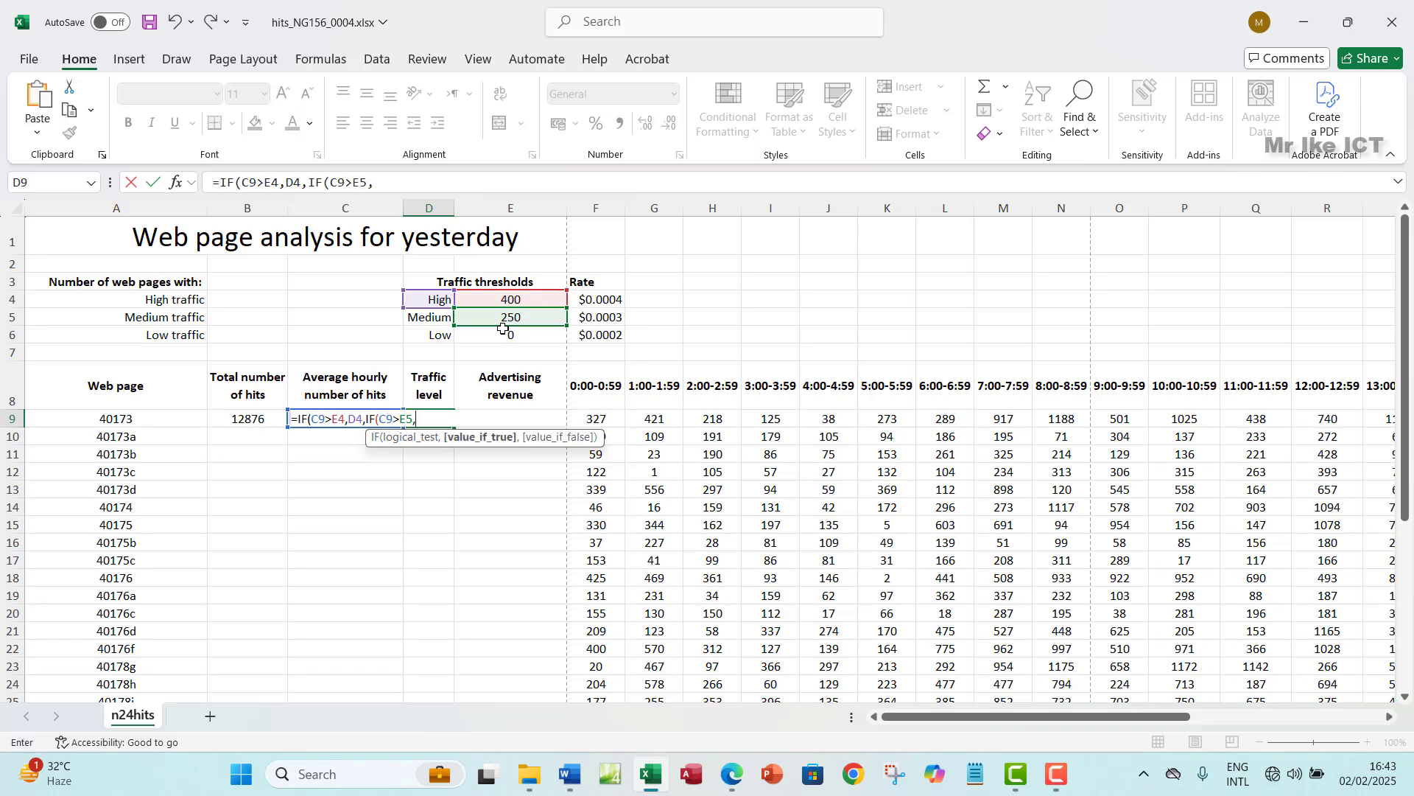
click(415, 317)
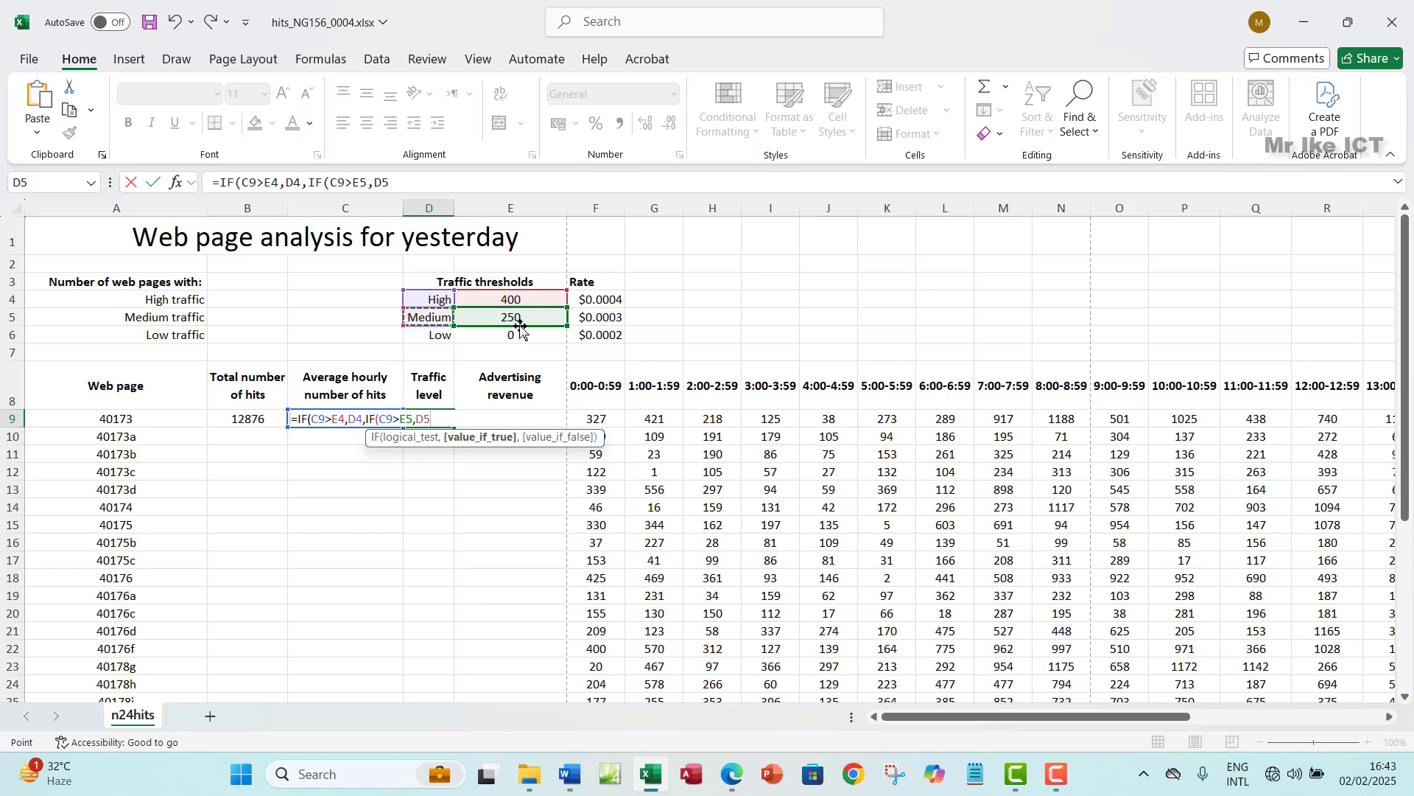
text(,)
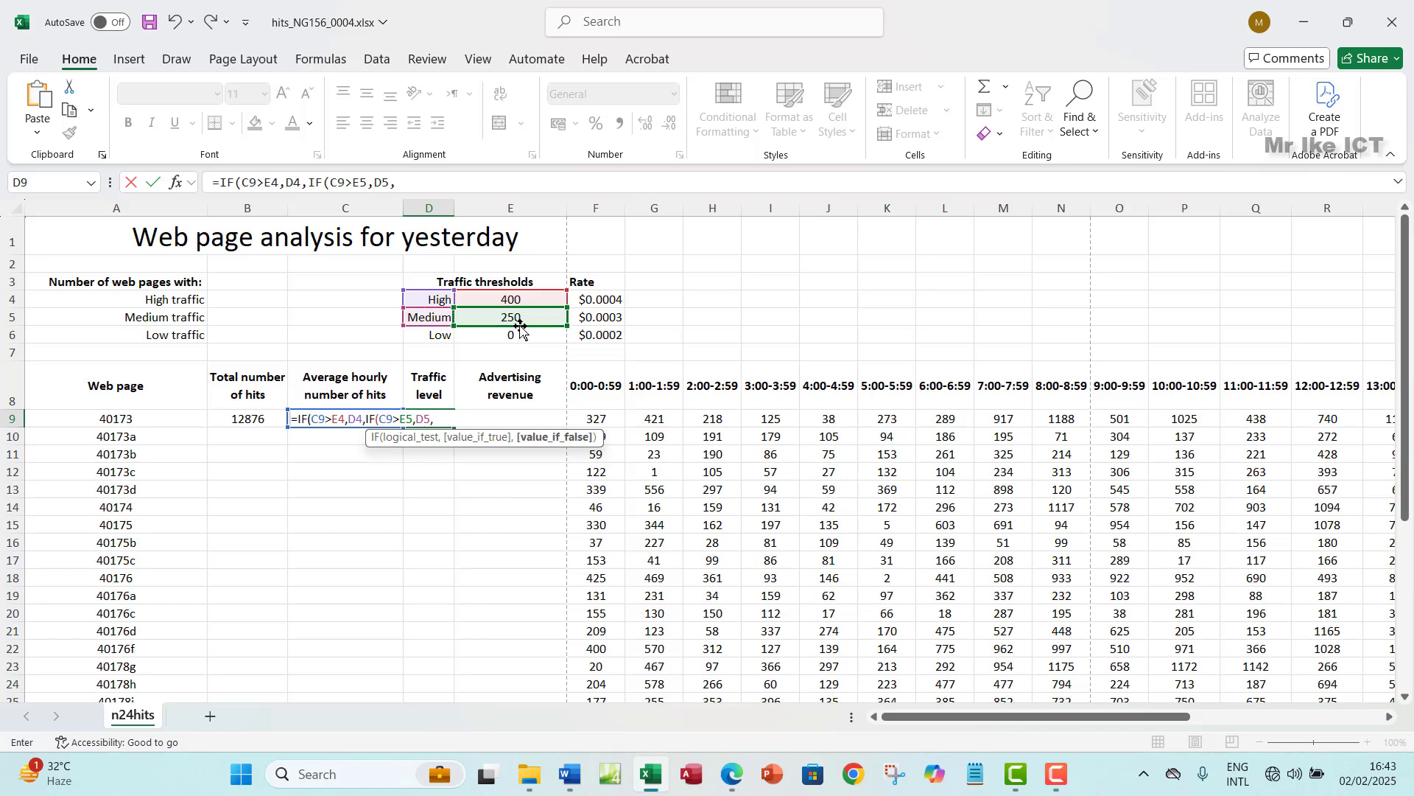
click(435, 336)
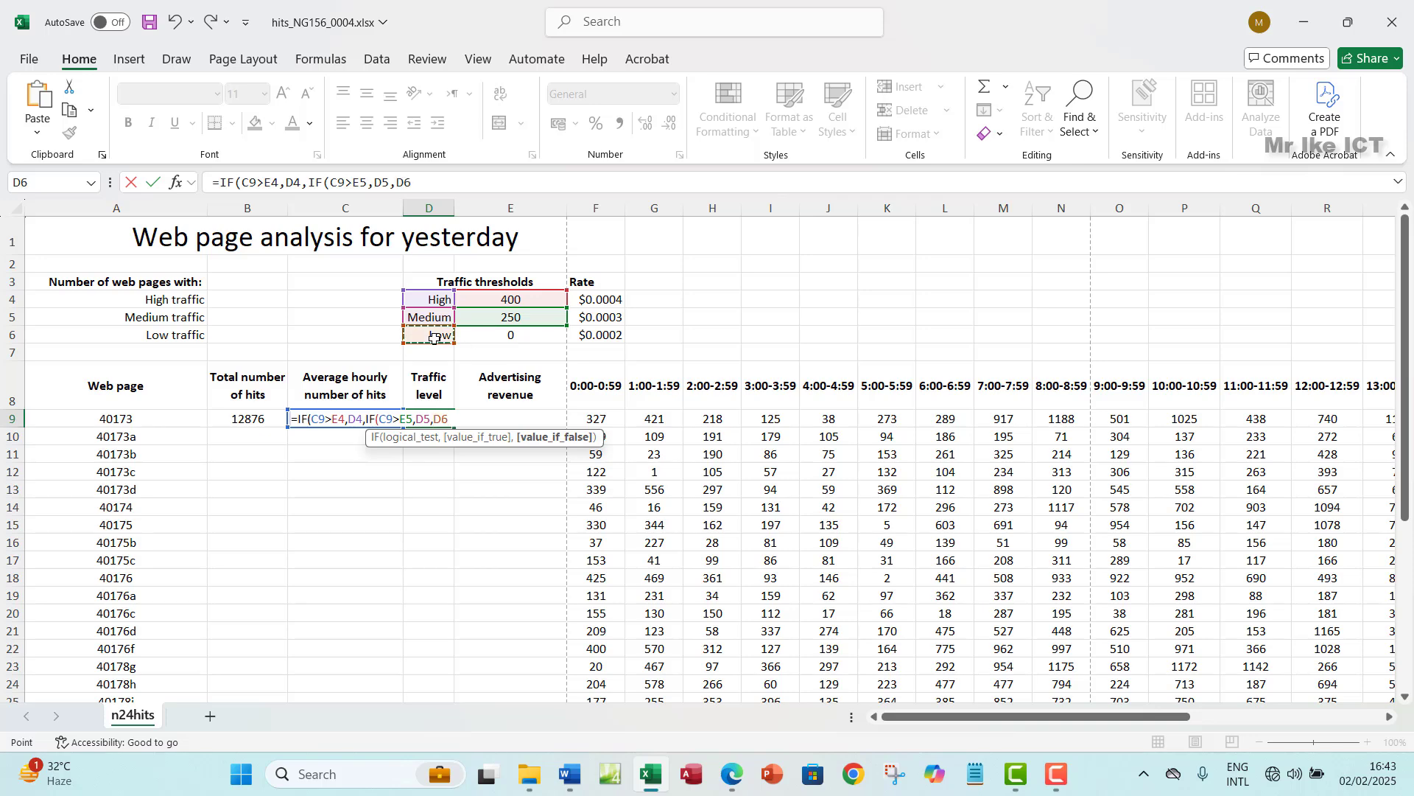
text()))
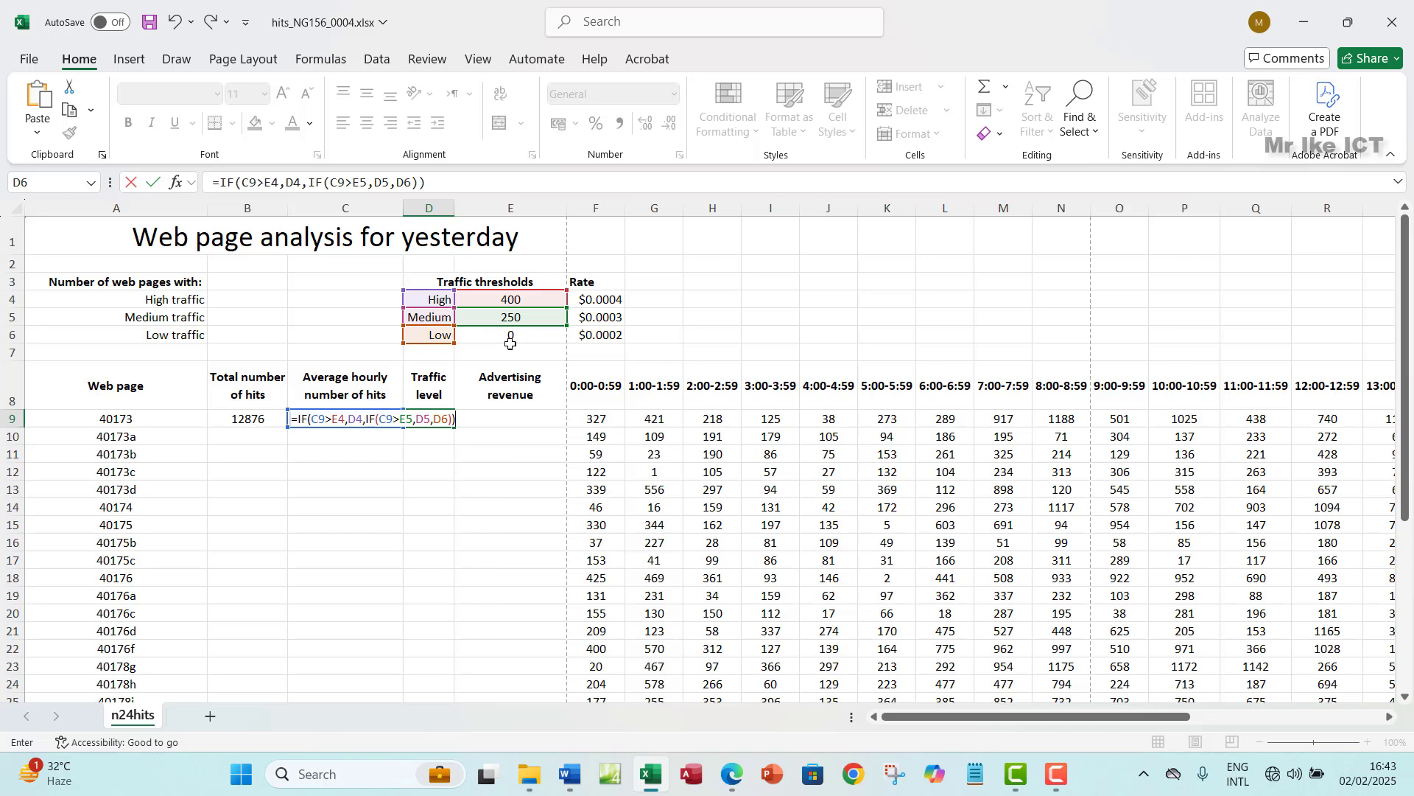
- Commit =IF(C9>E4,D4,IF(C9>E5,D5,D6)) in D9 and check the High, Medium and Low labels in D4:D6
key(Return)
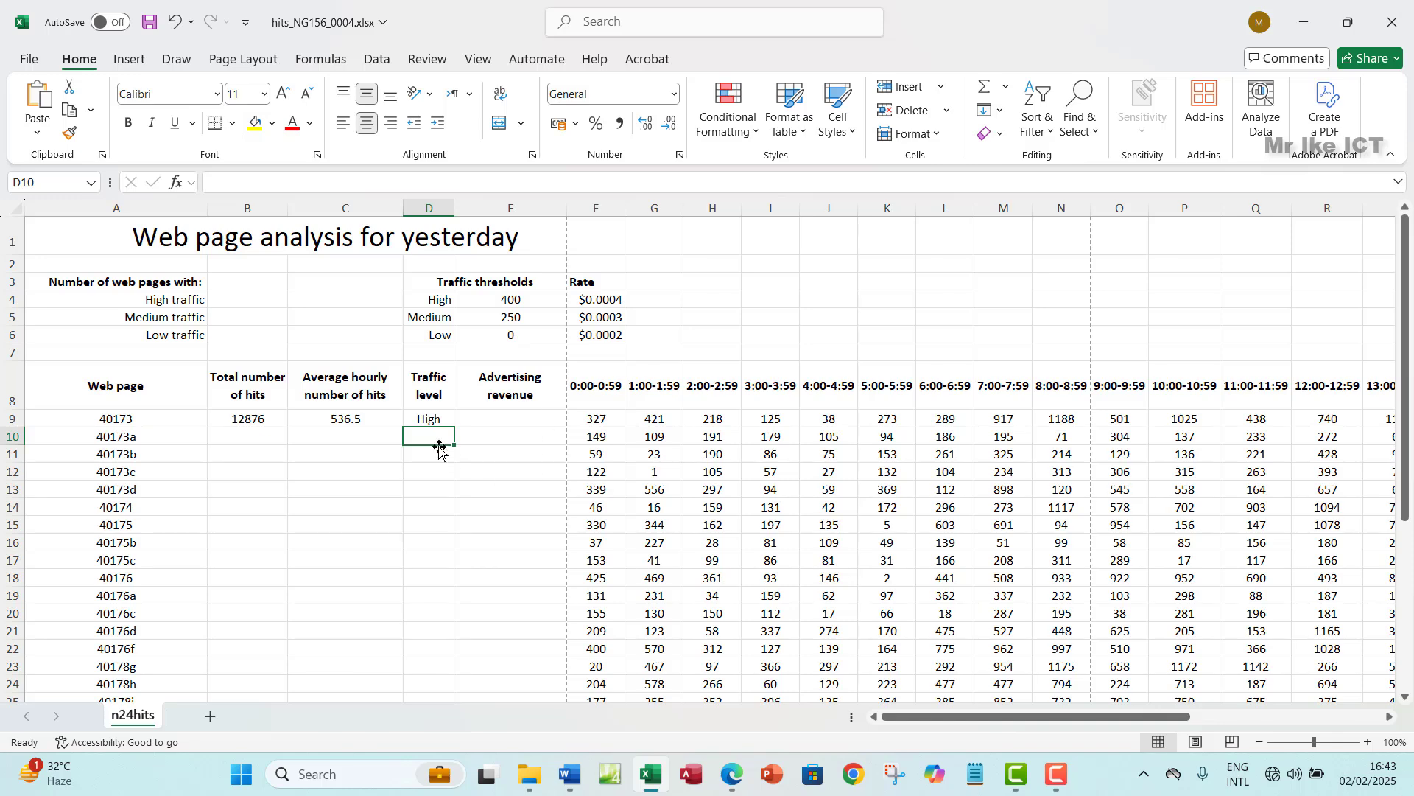
click(436, 421)
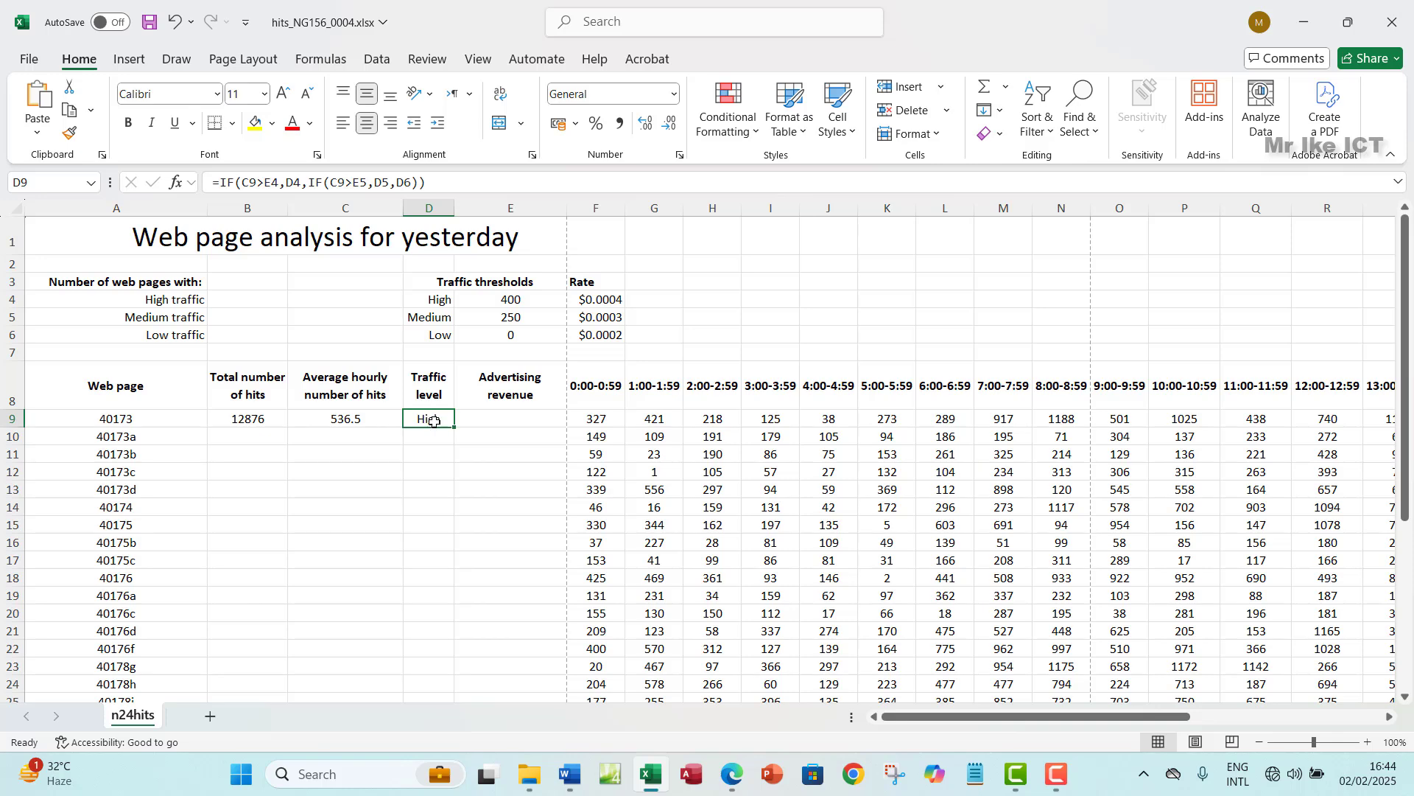
click(435, 299)
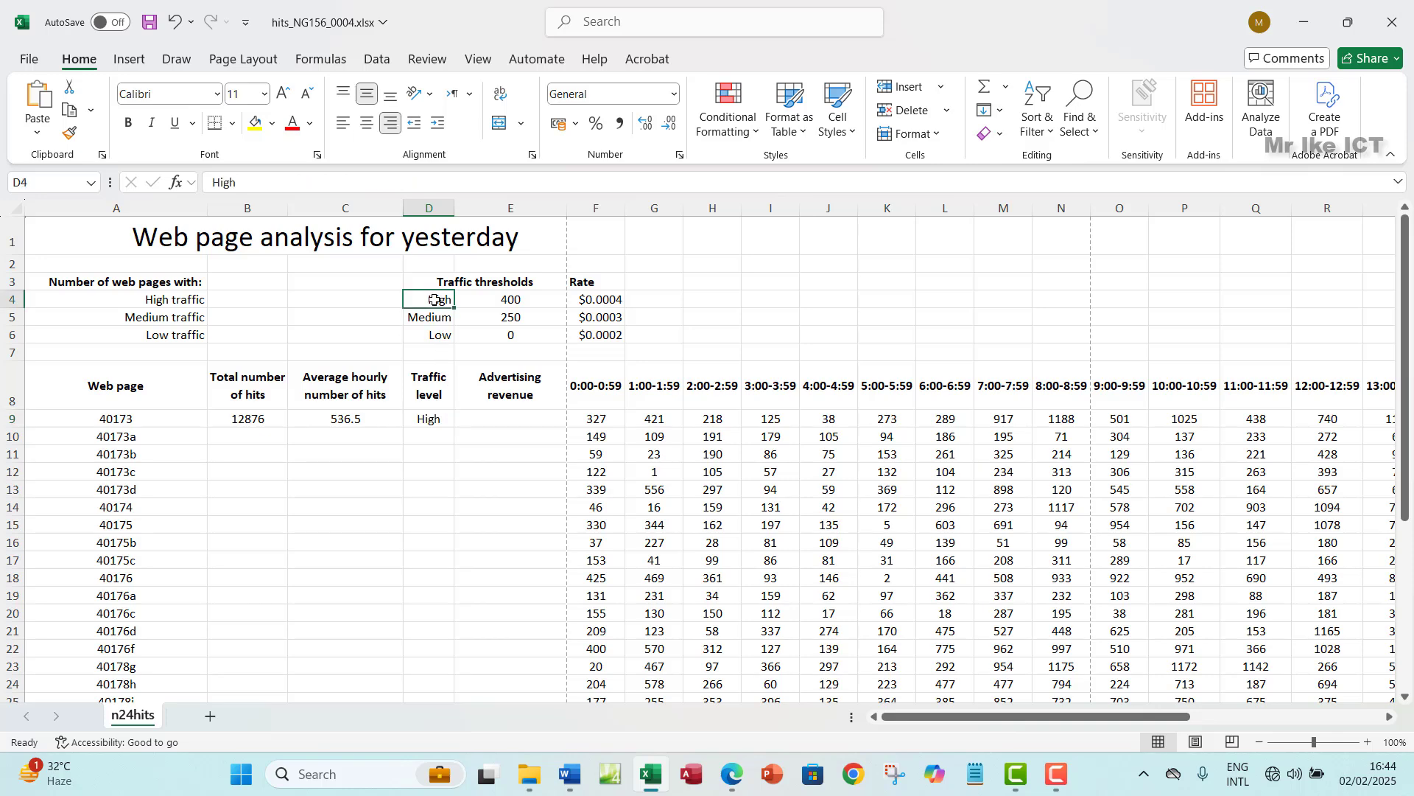
click(434, 320)
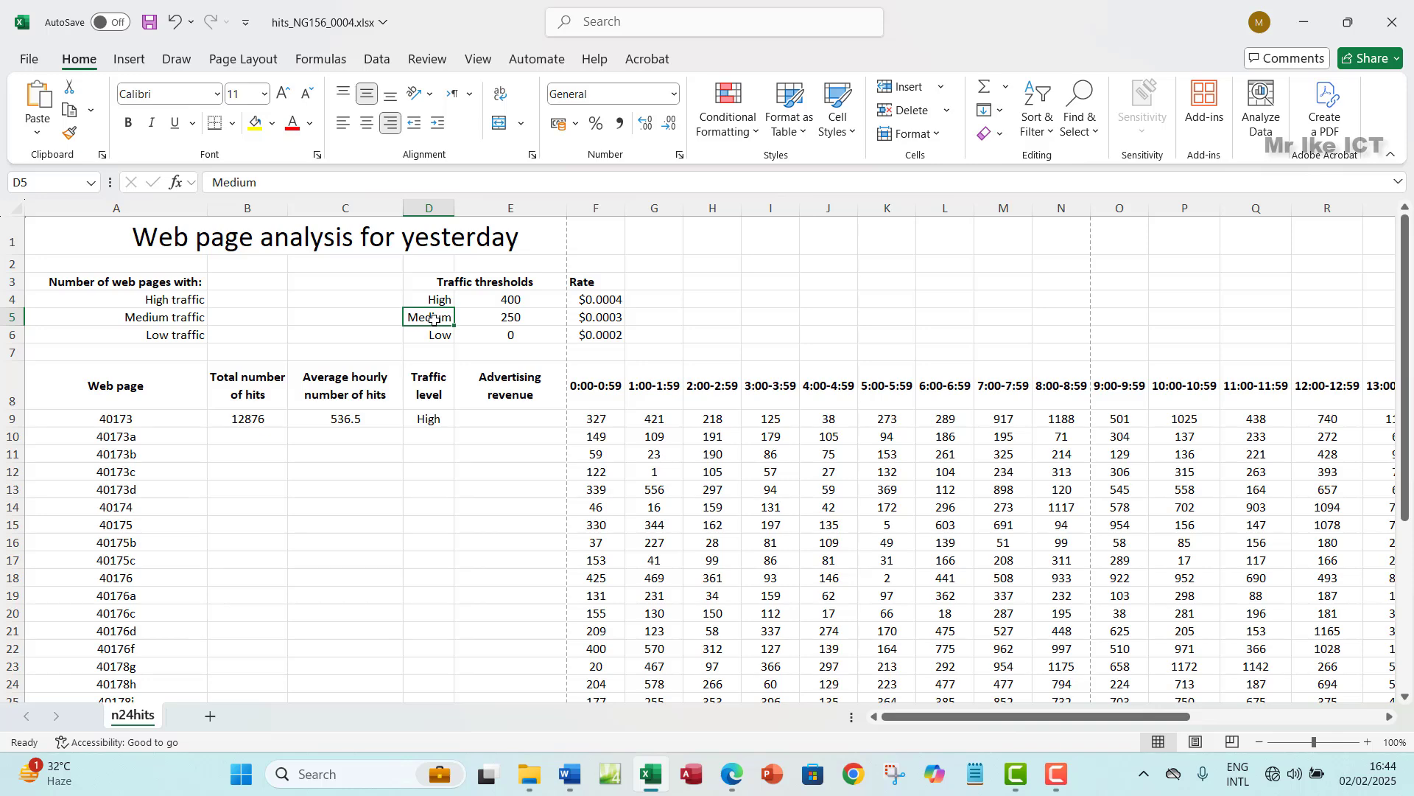
click(435, 335)
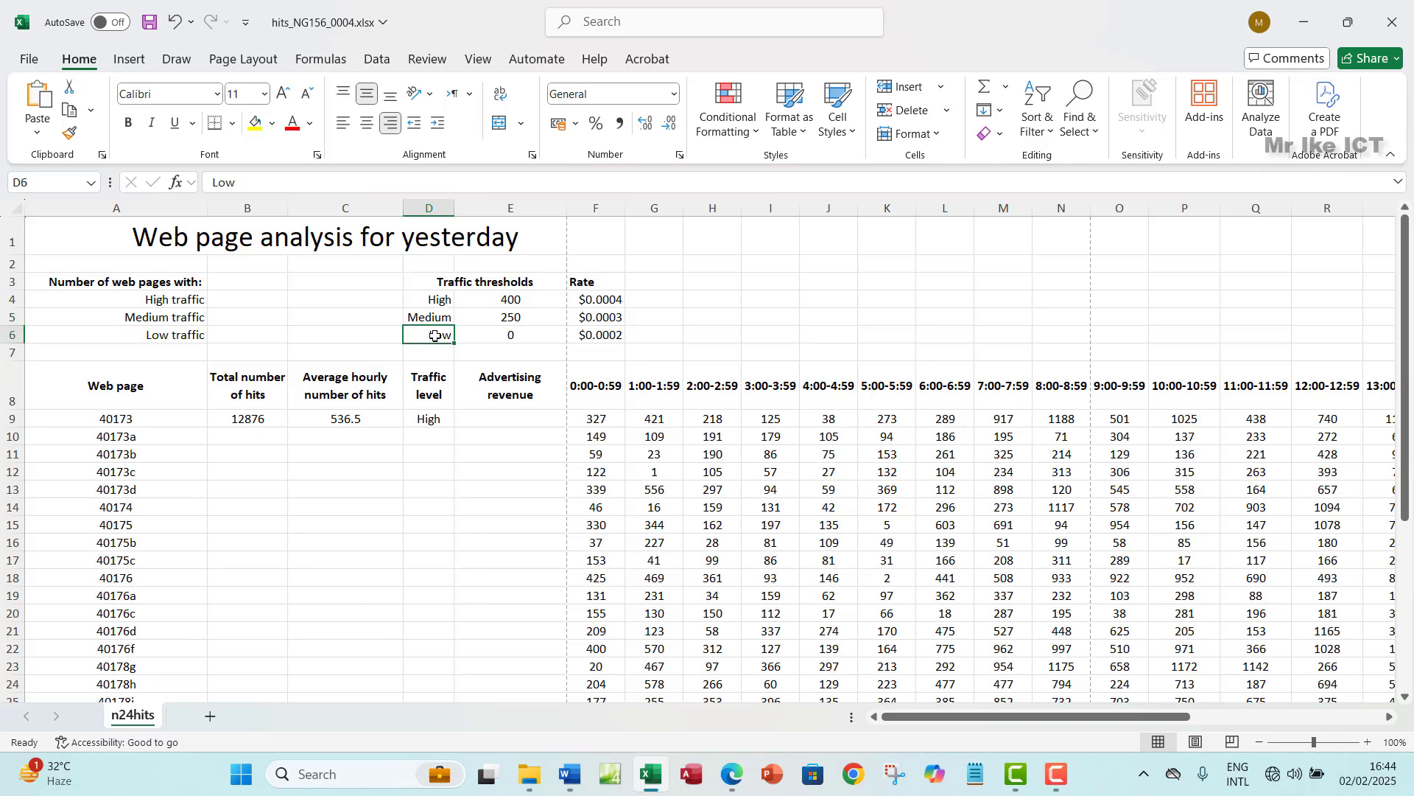
- Check D9's High result against the 400 and 250 thresholds and C9's 536.5 average
drag(492, 302, 497, 316)
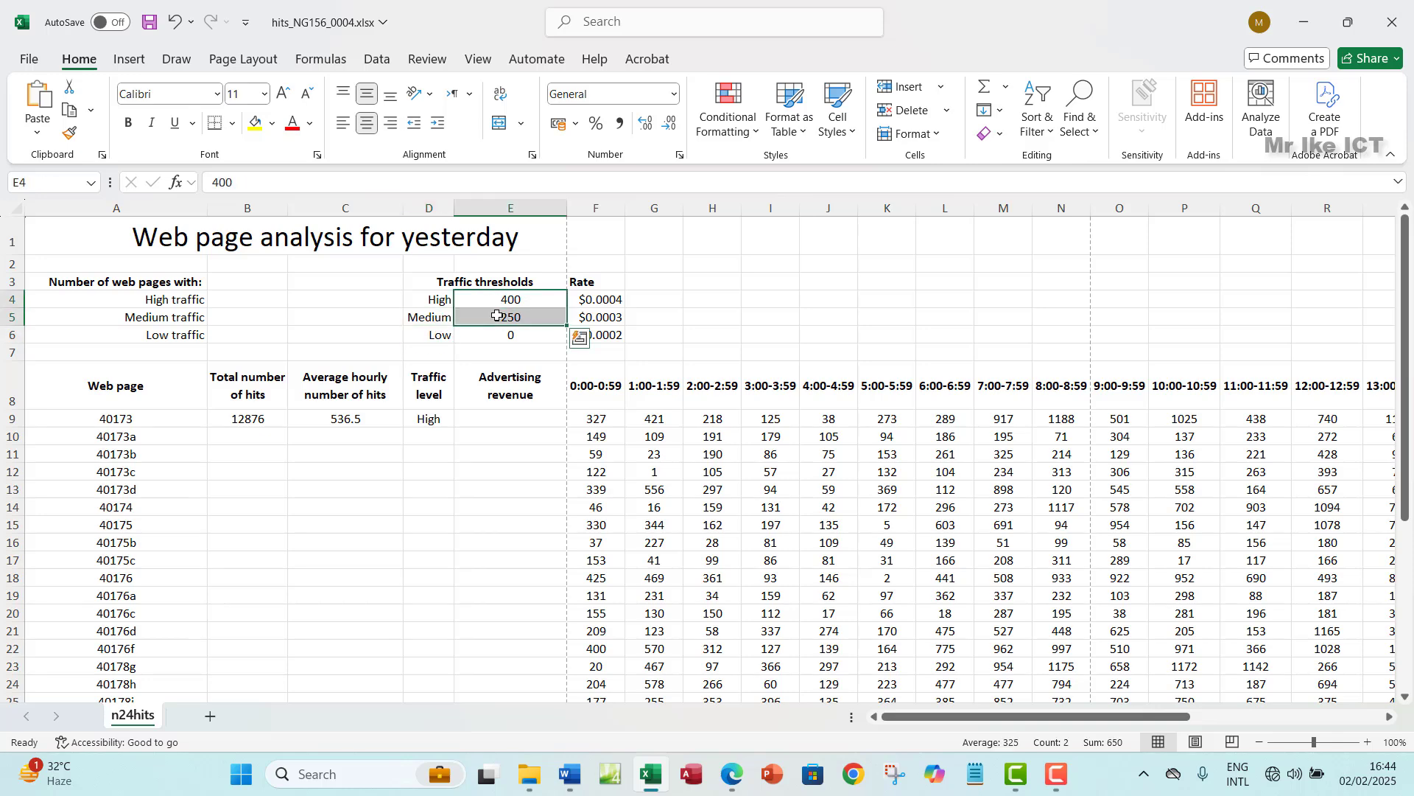
click(433, 421)
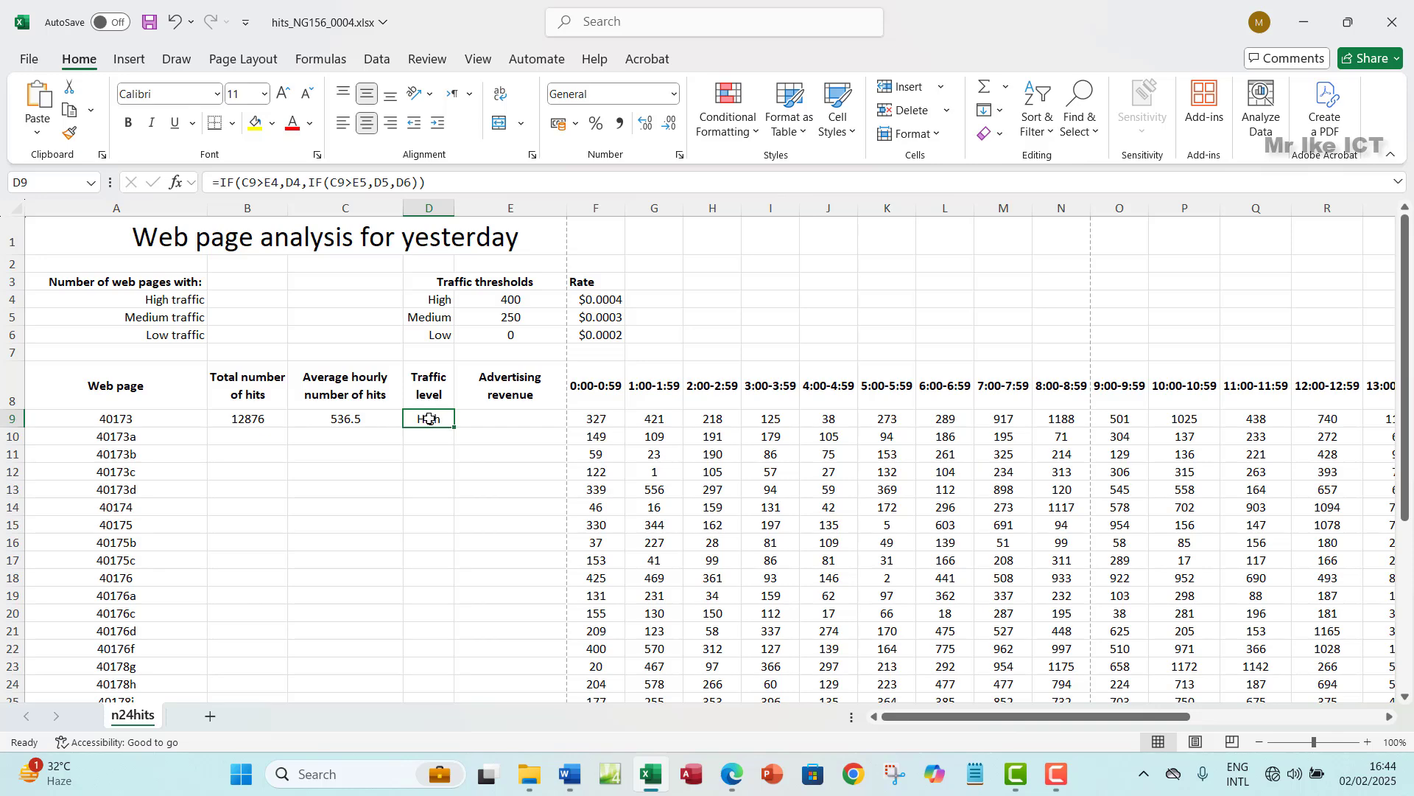
click(347, 419)
click(415, 420)
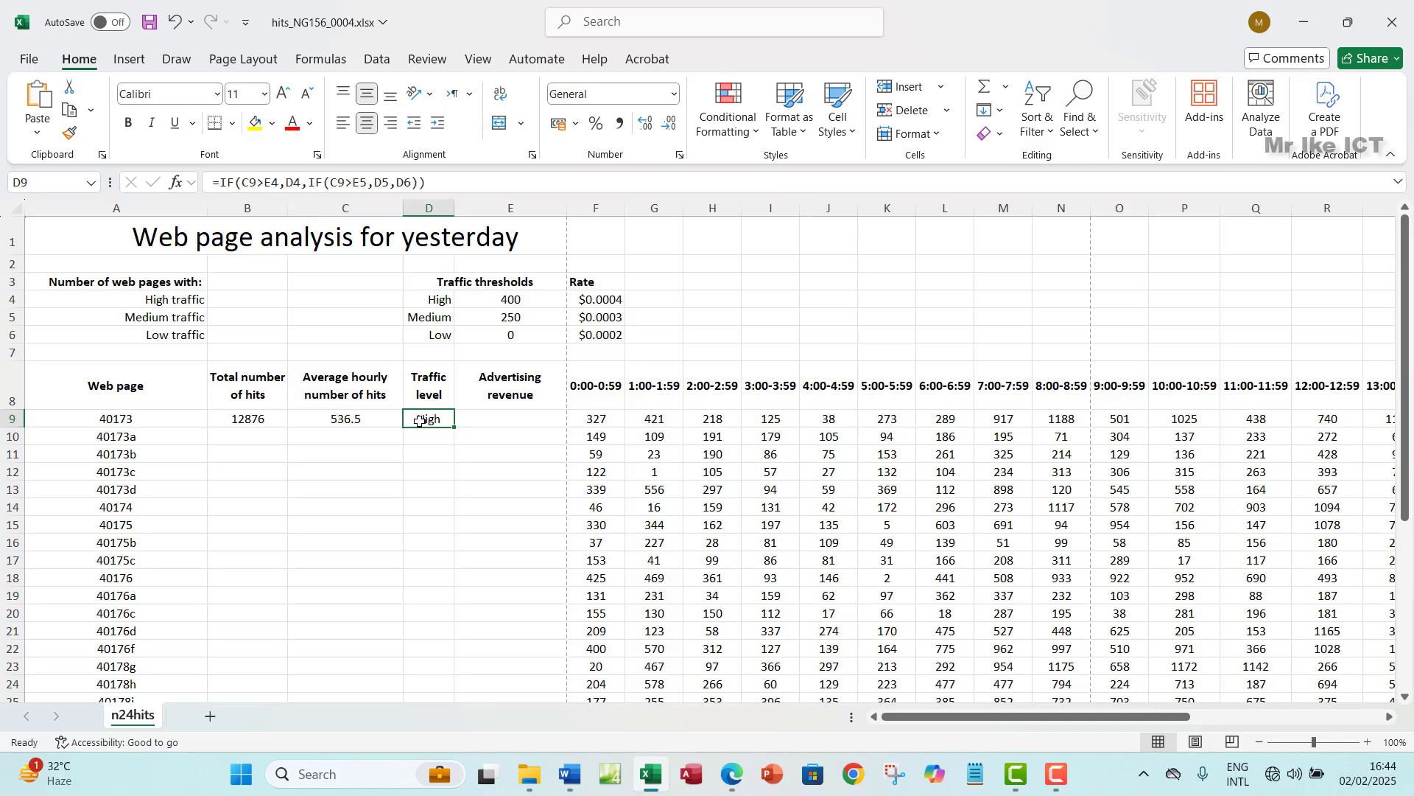
click(360, 419)
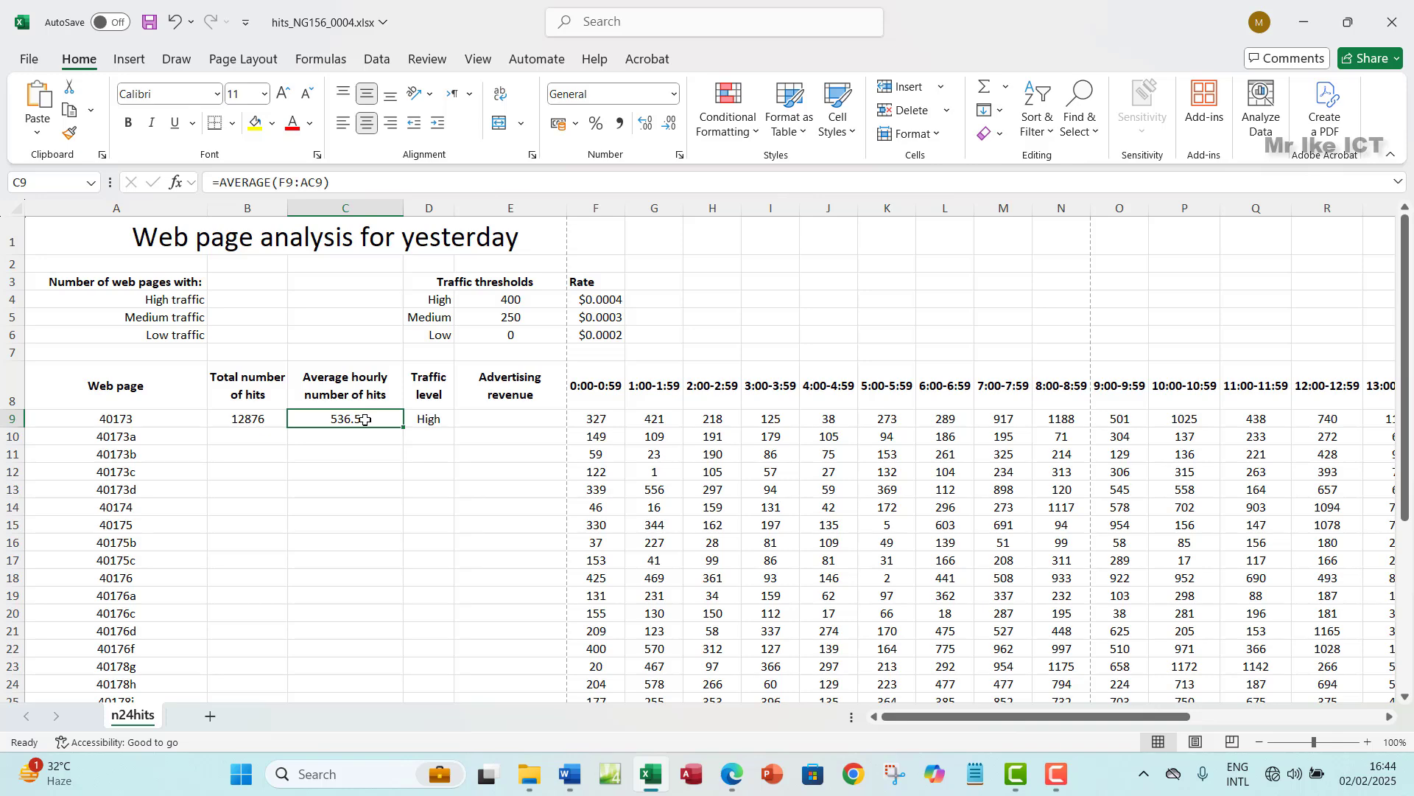
click(433, 422)
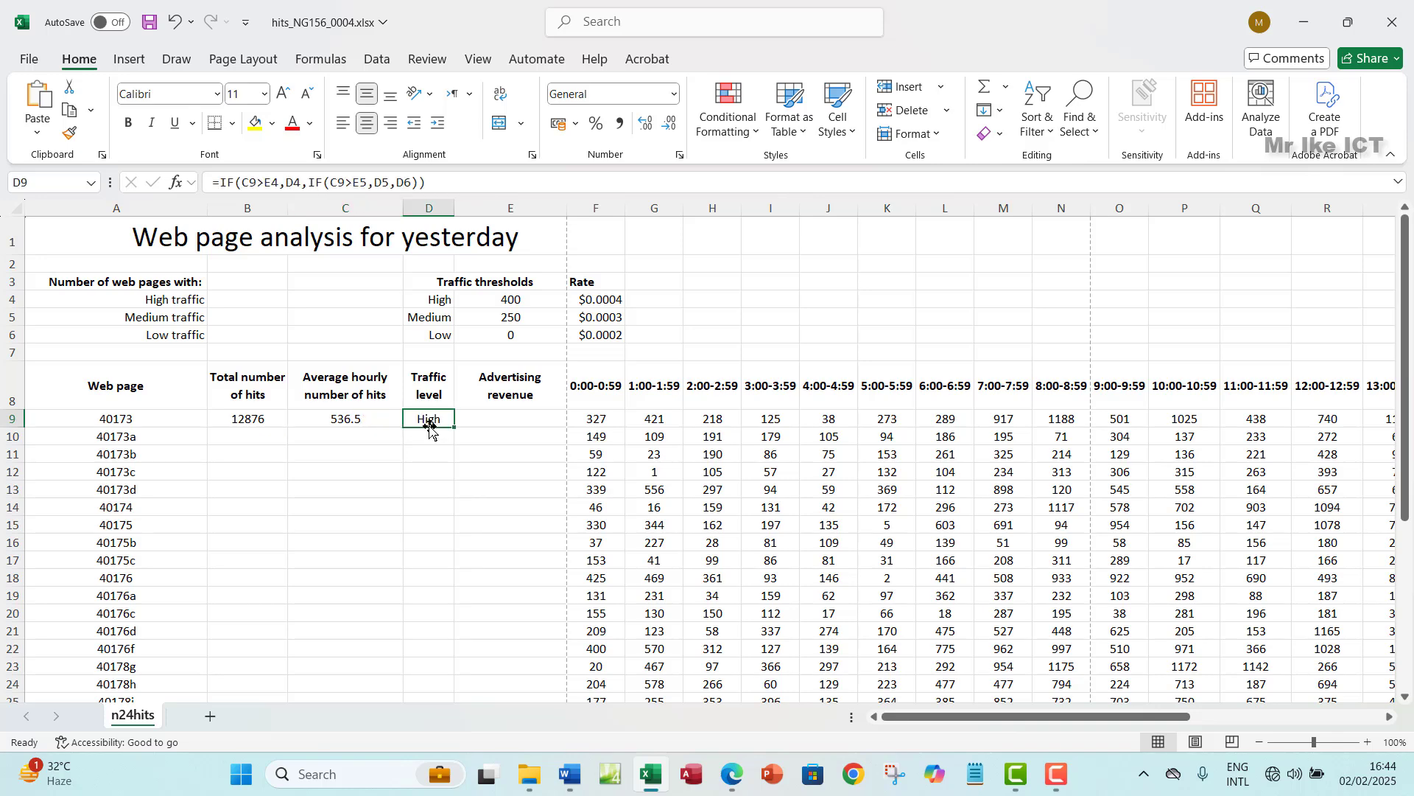
- Make the E4, D4, E5, D5 and D6 references in D9's IF formula absolute
click(273, 183)
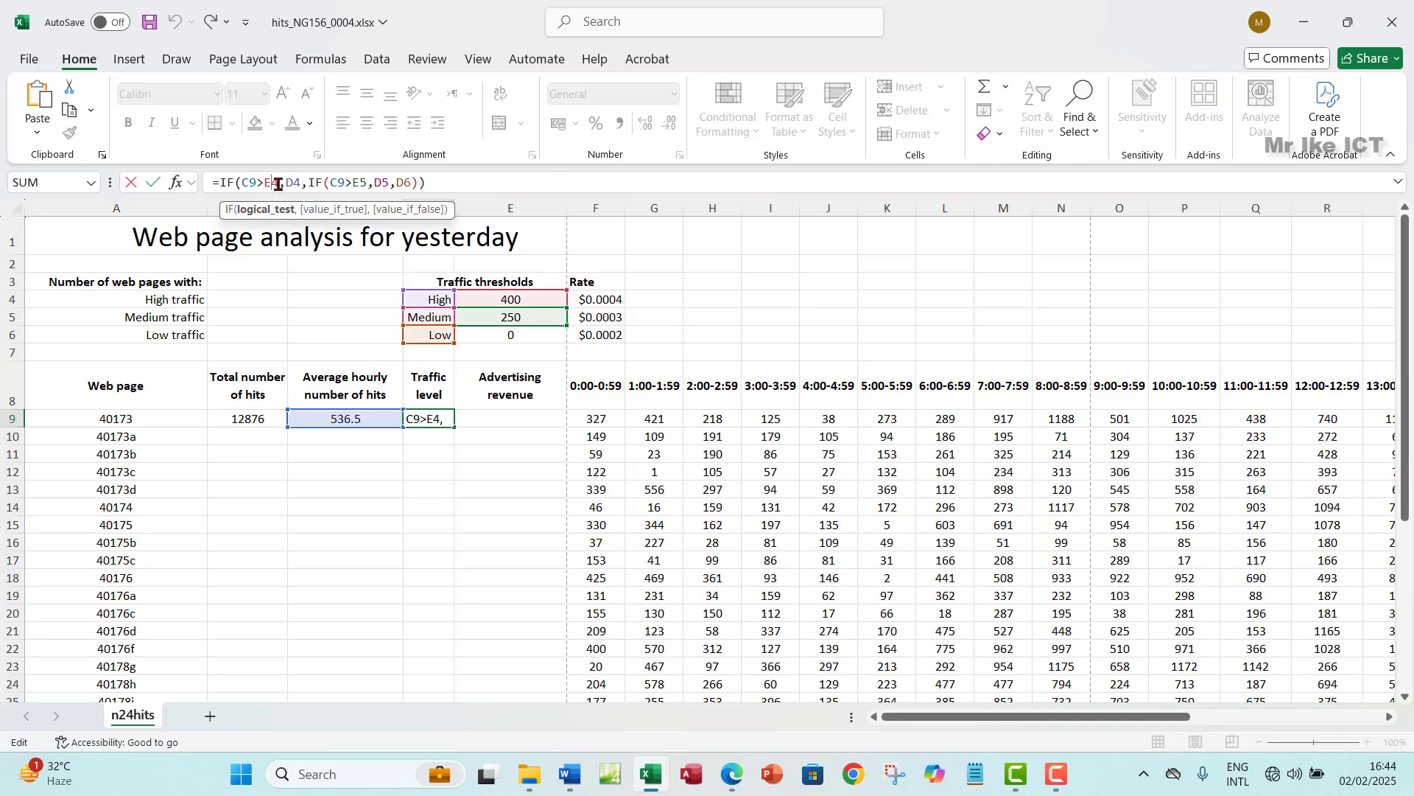
double_click(278, 183)
key(F4)
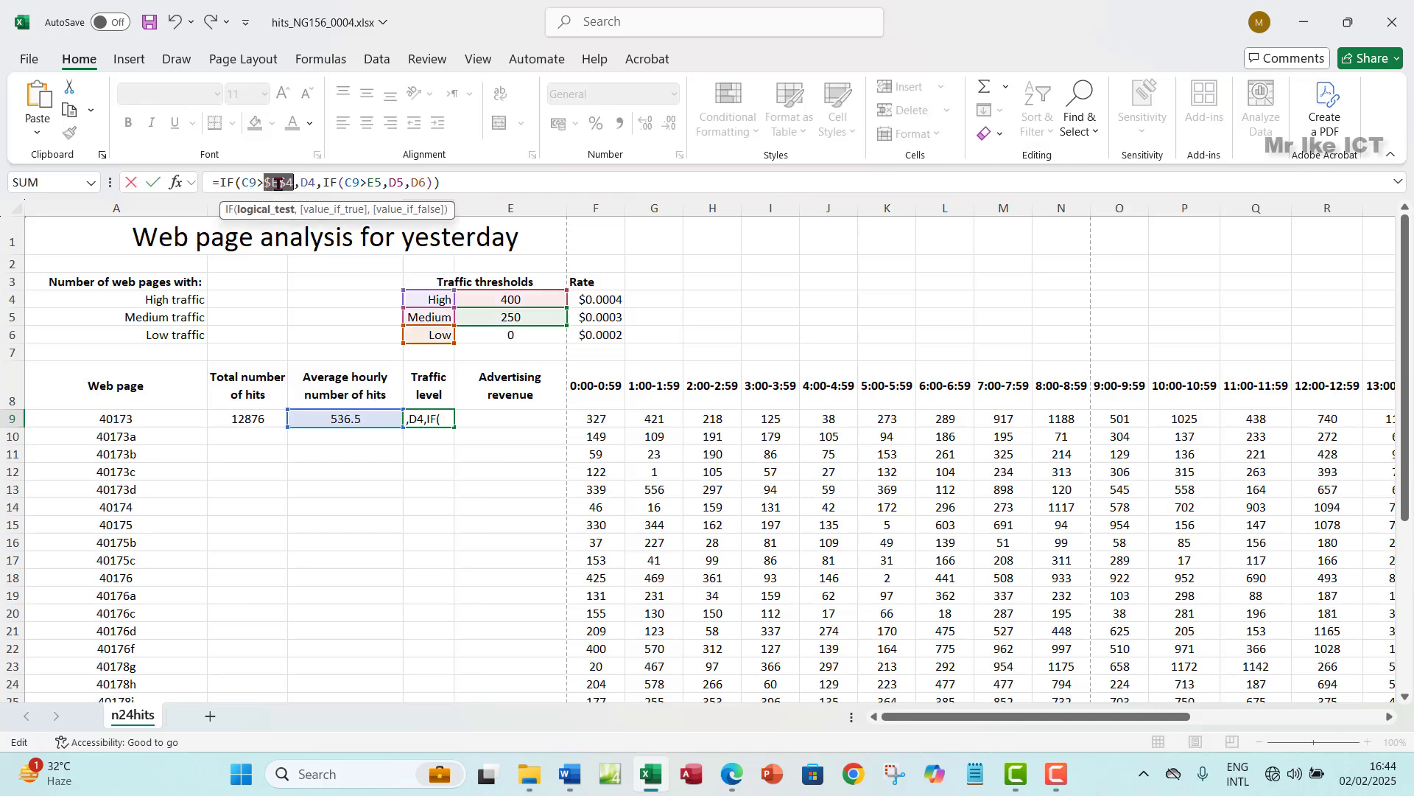
click(310, 182)
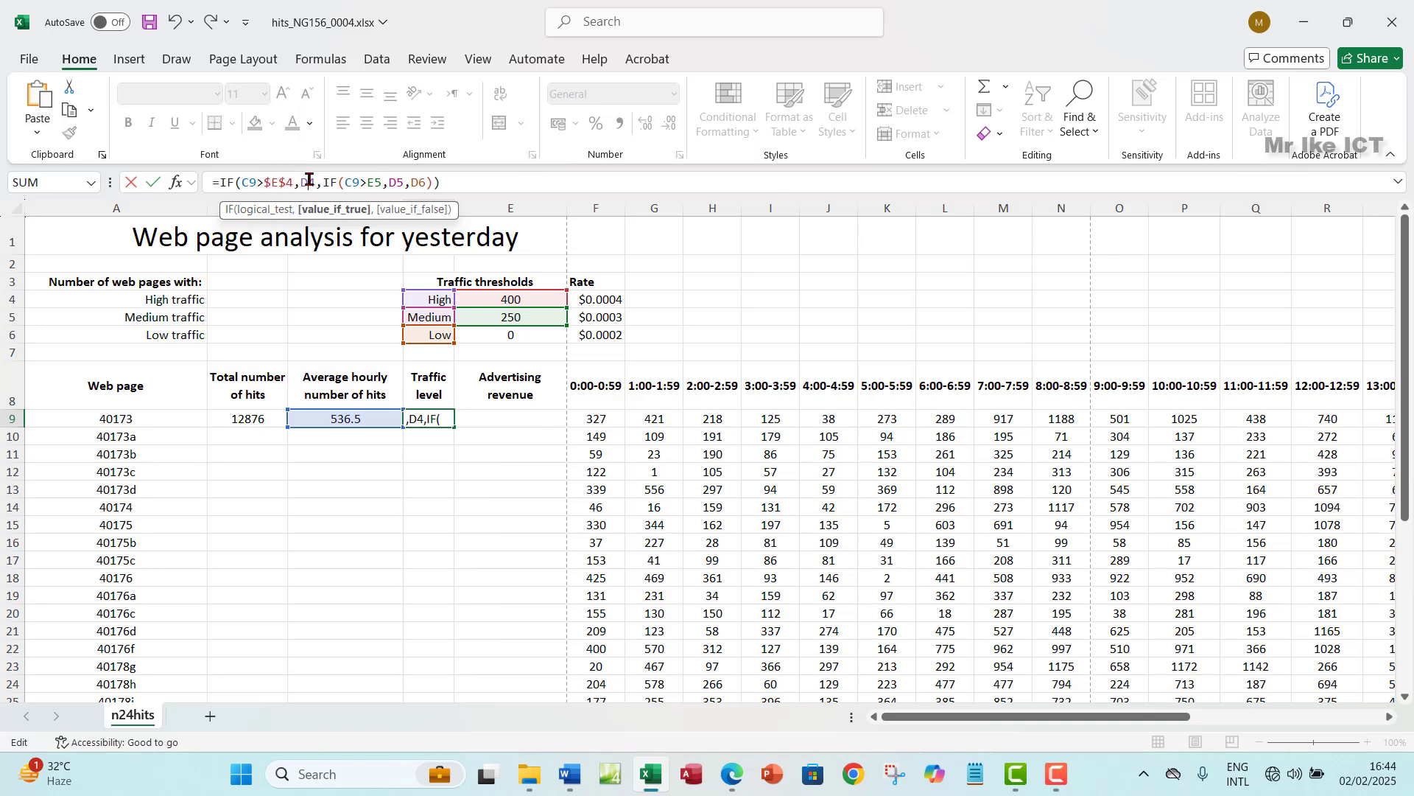
key(F4)
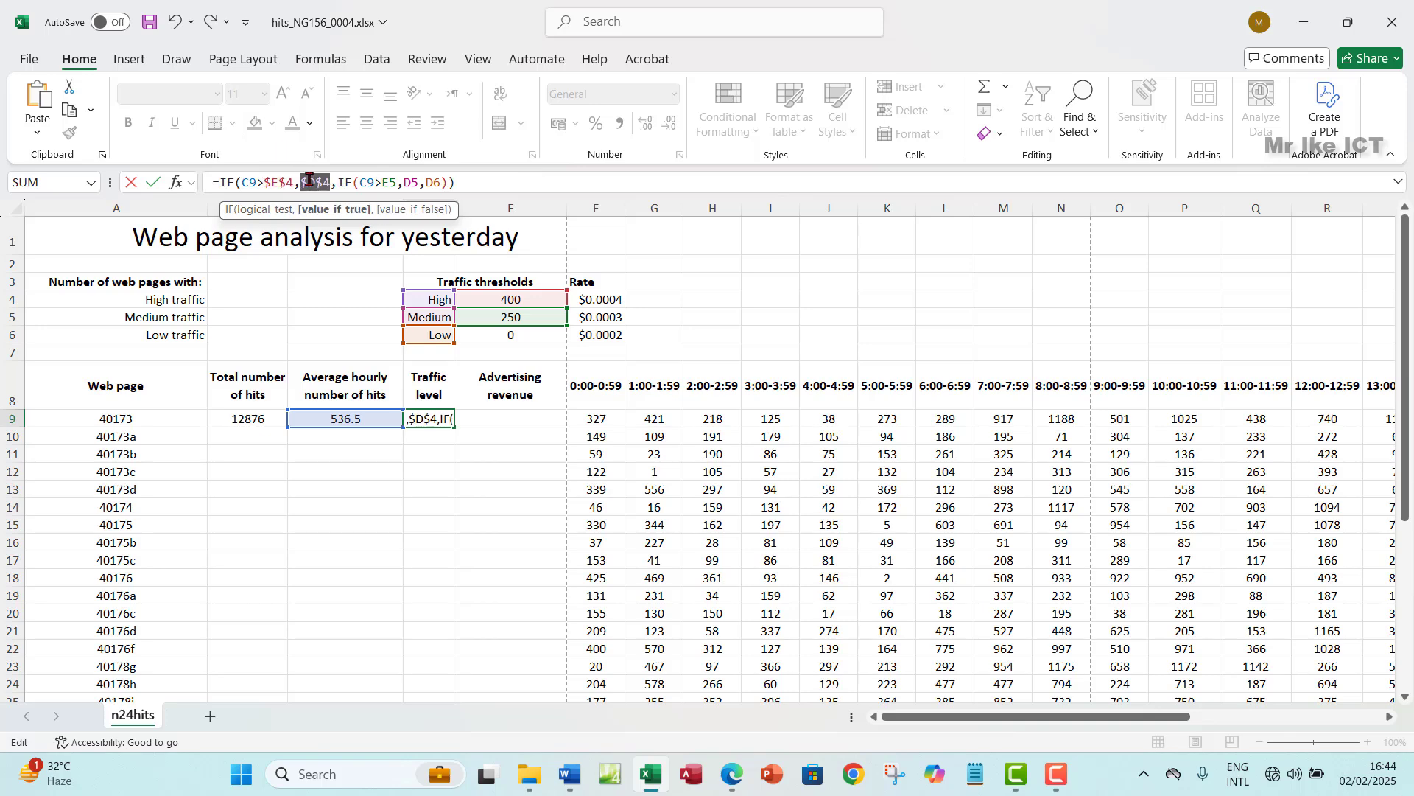
click(399, 182)
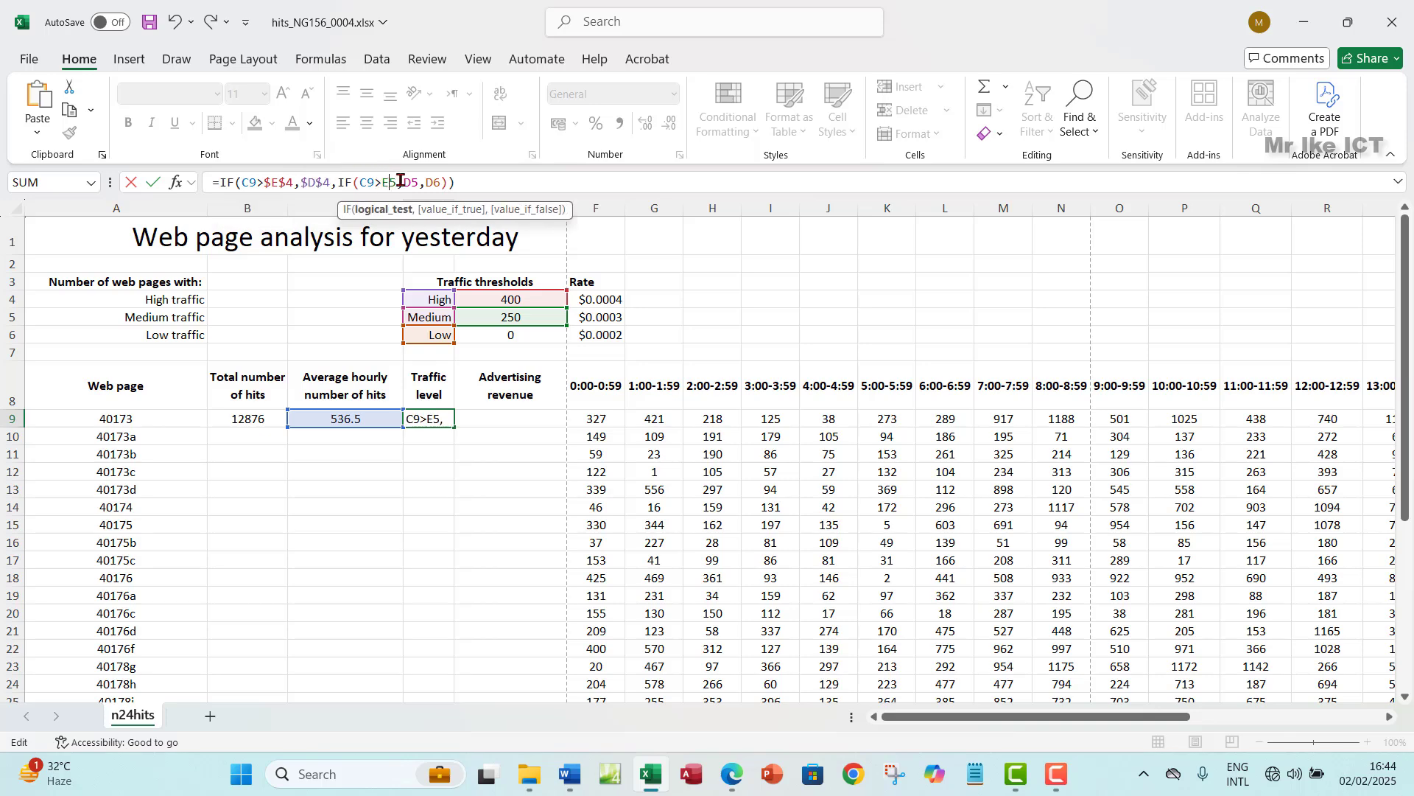
key(F4)
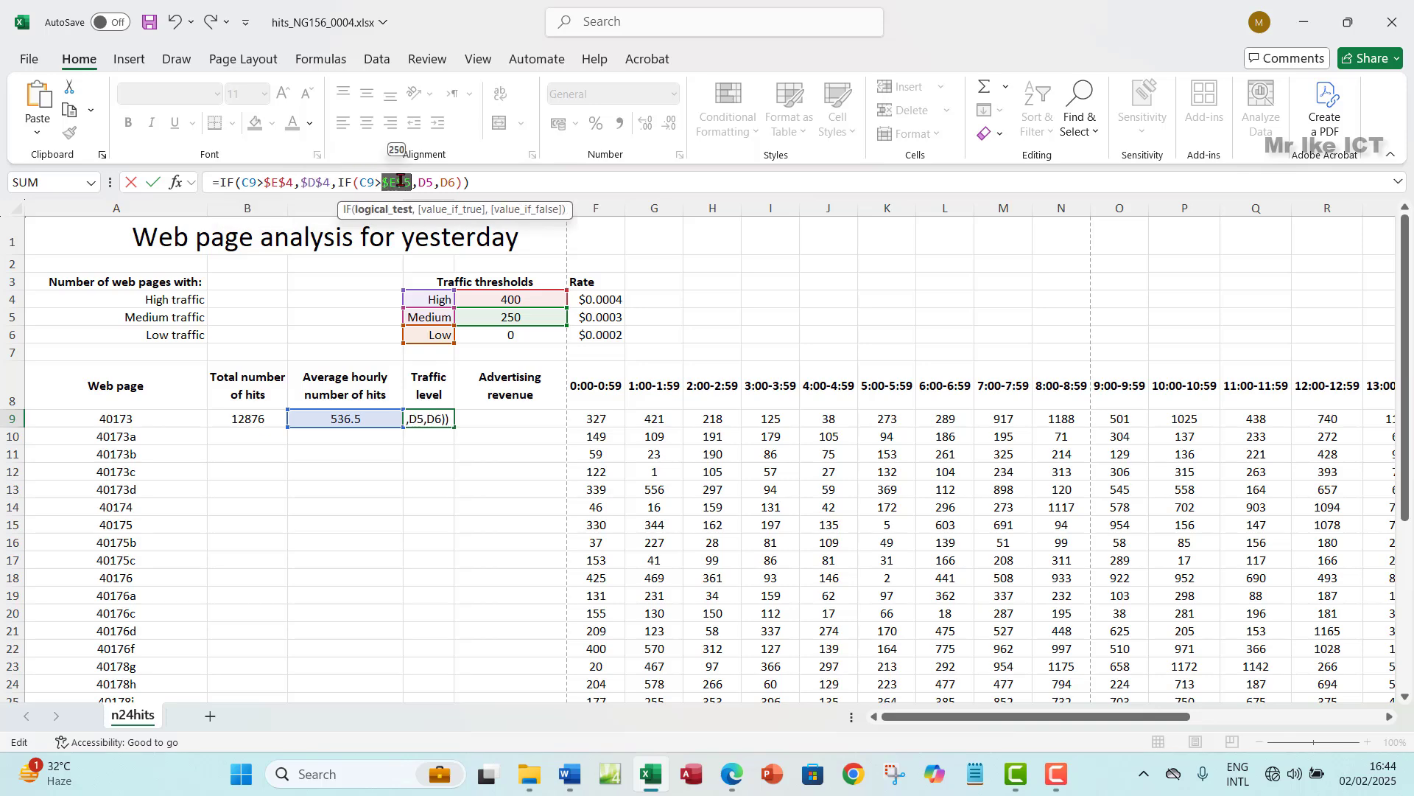
click(429, 183)
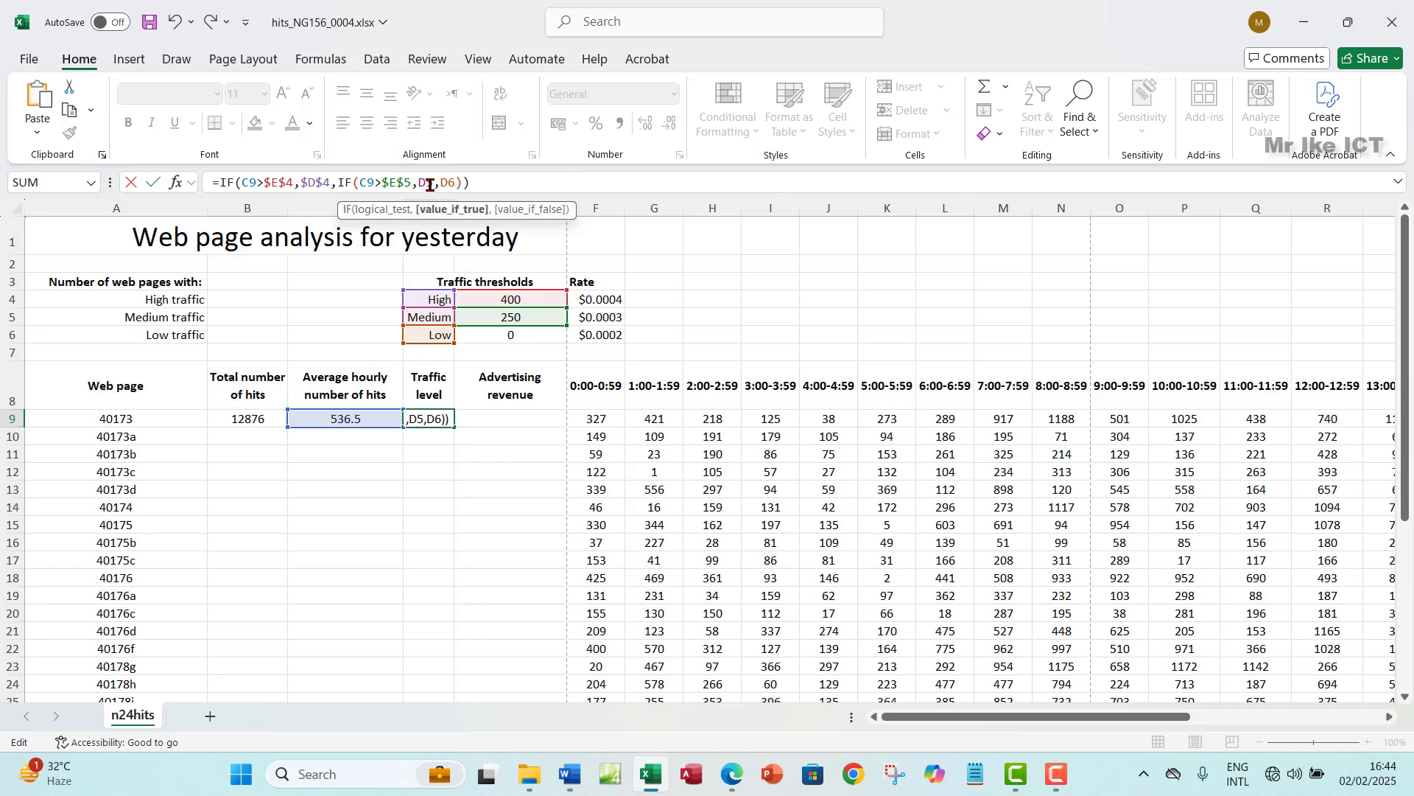
key(F4)
click(464, 190)
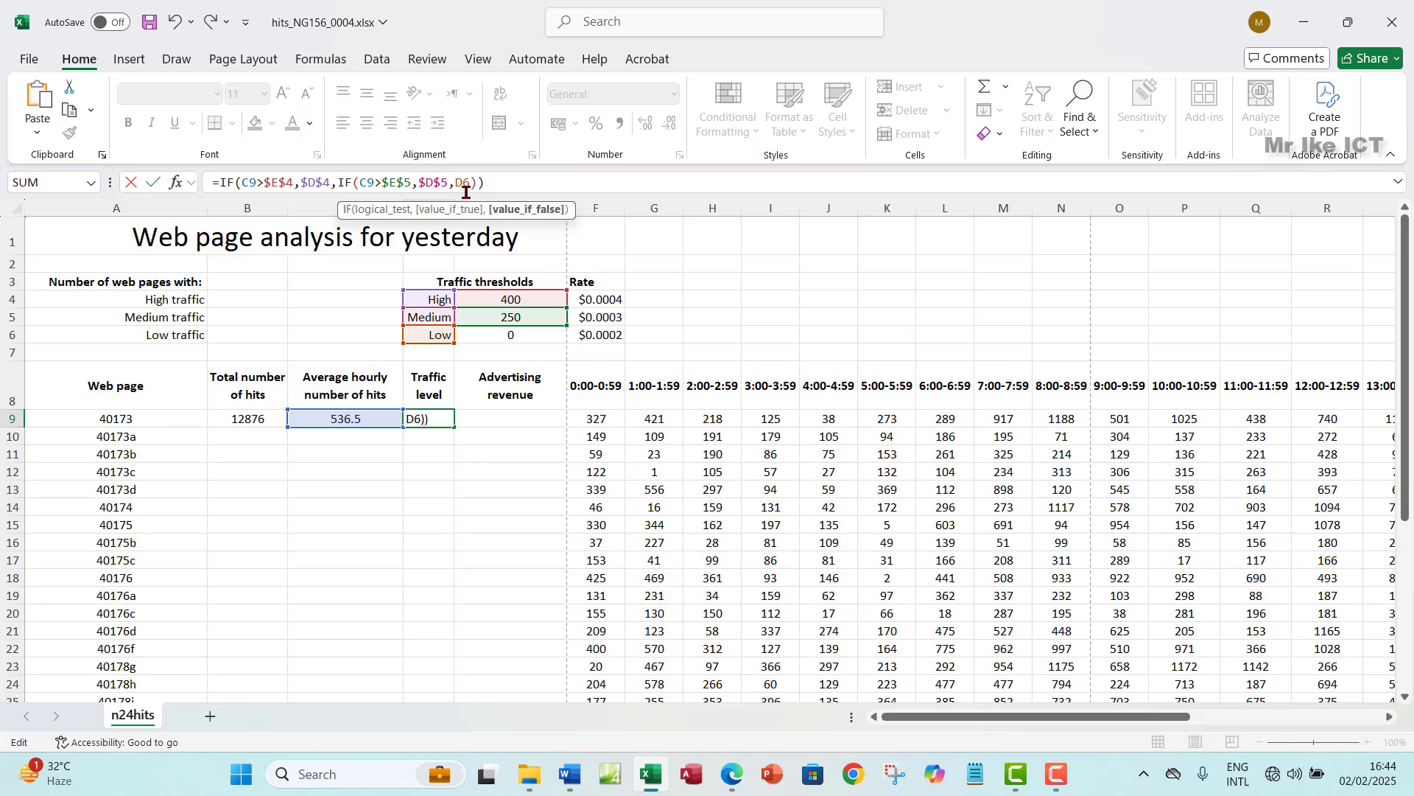
key(F4)
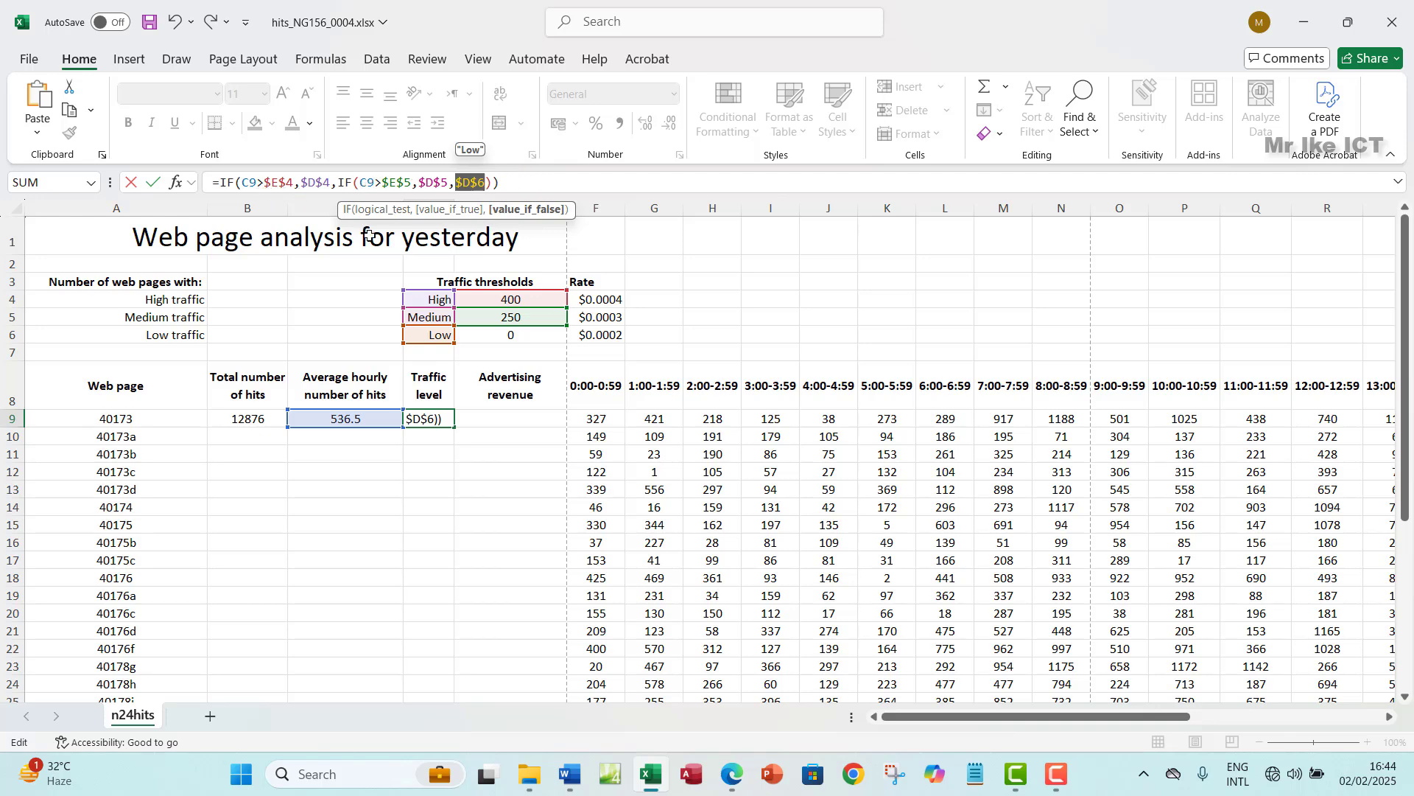
key(Return)
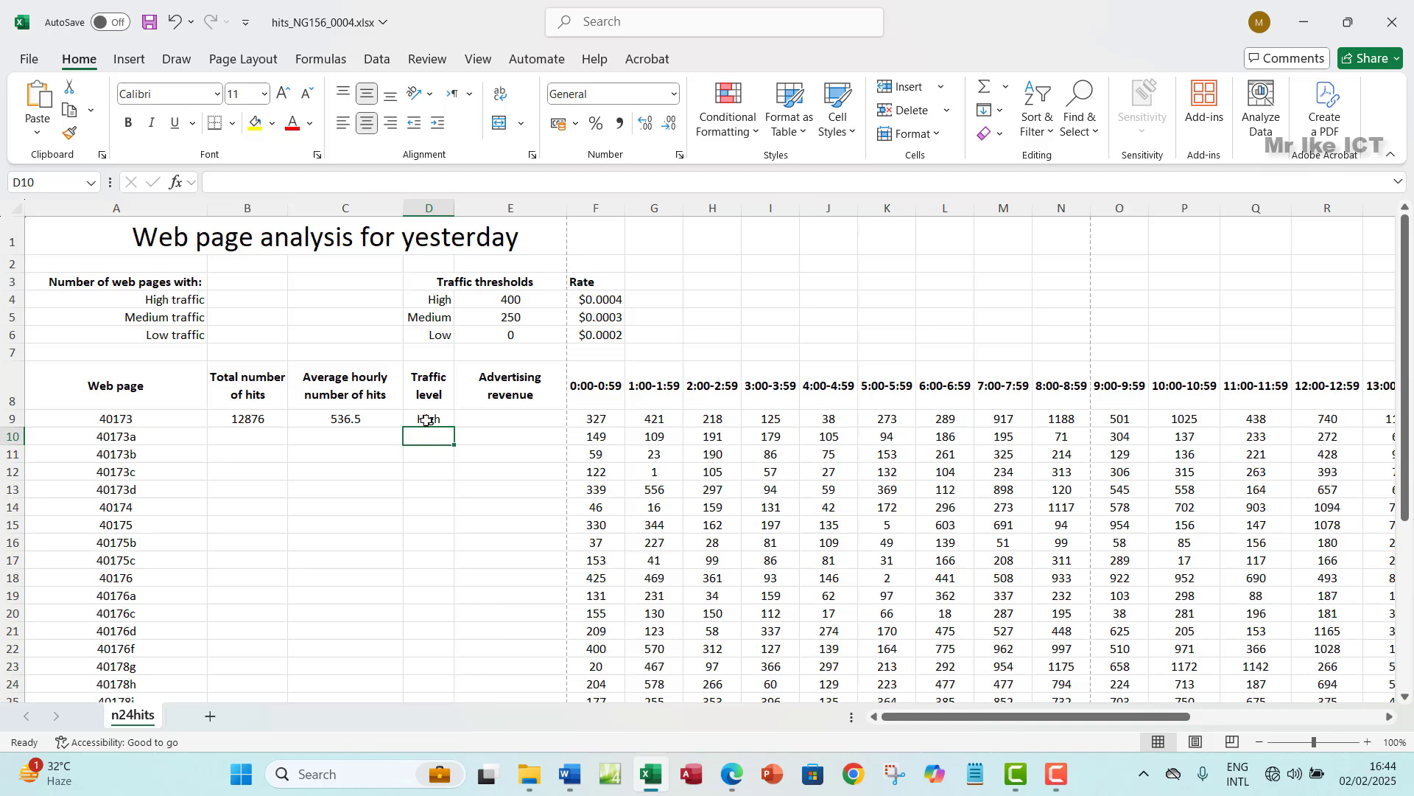
- Review the updated D9 formula against labels D4:D6, thresholds E4:E5 and C9's average
click(430, 419)
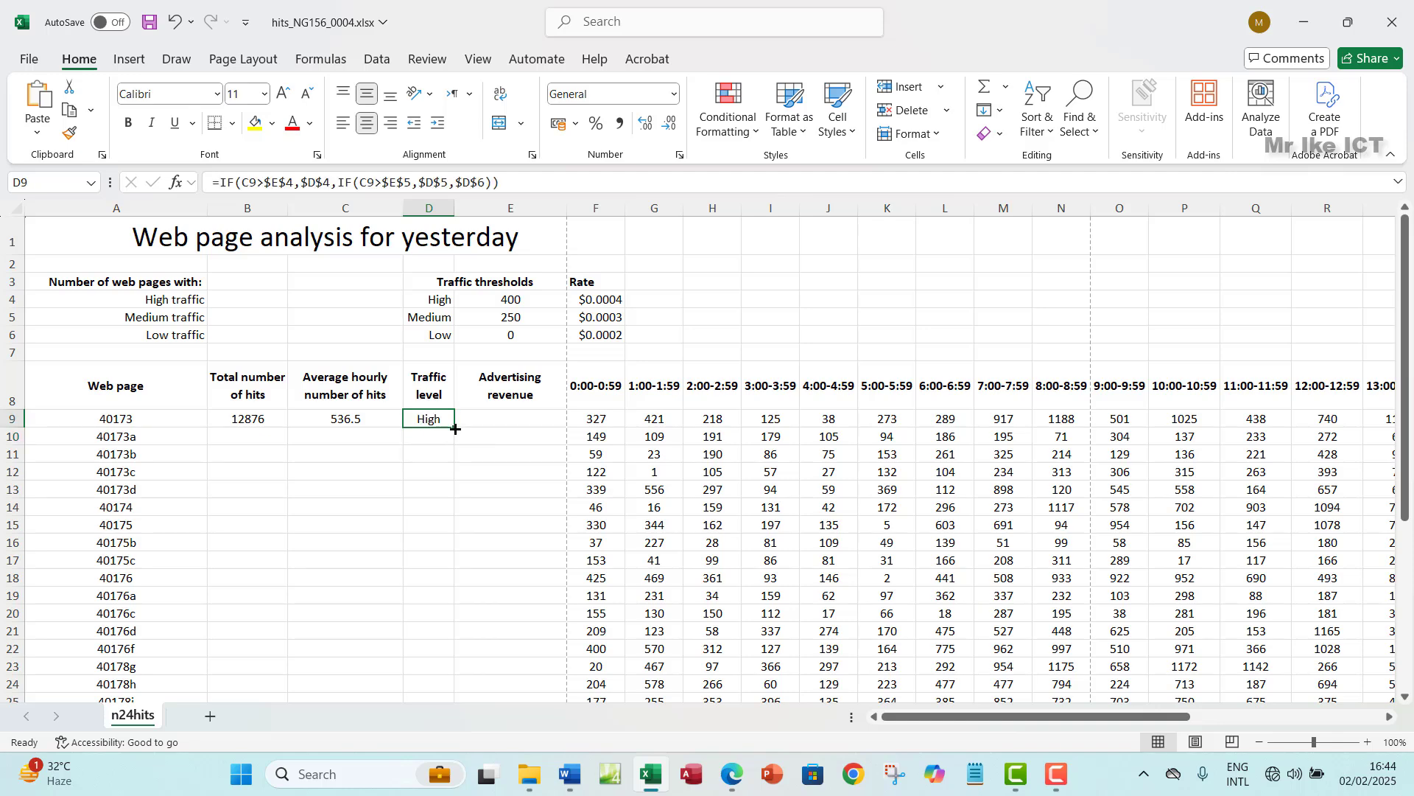
click(432, 298)
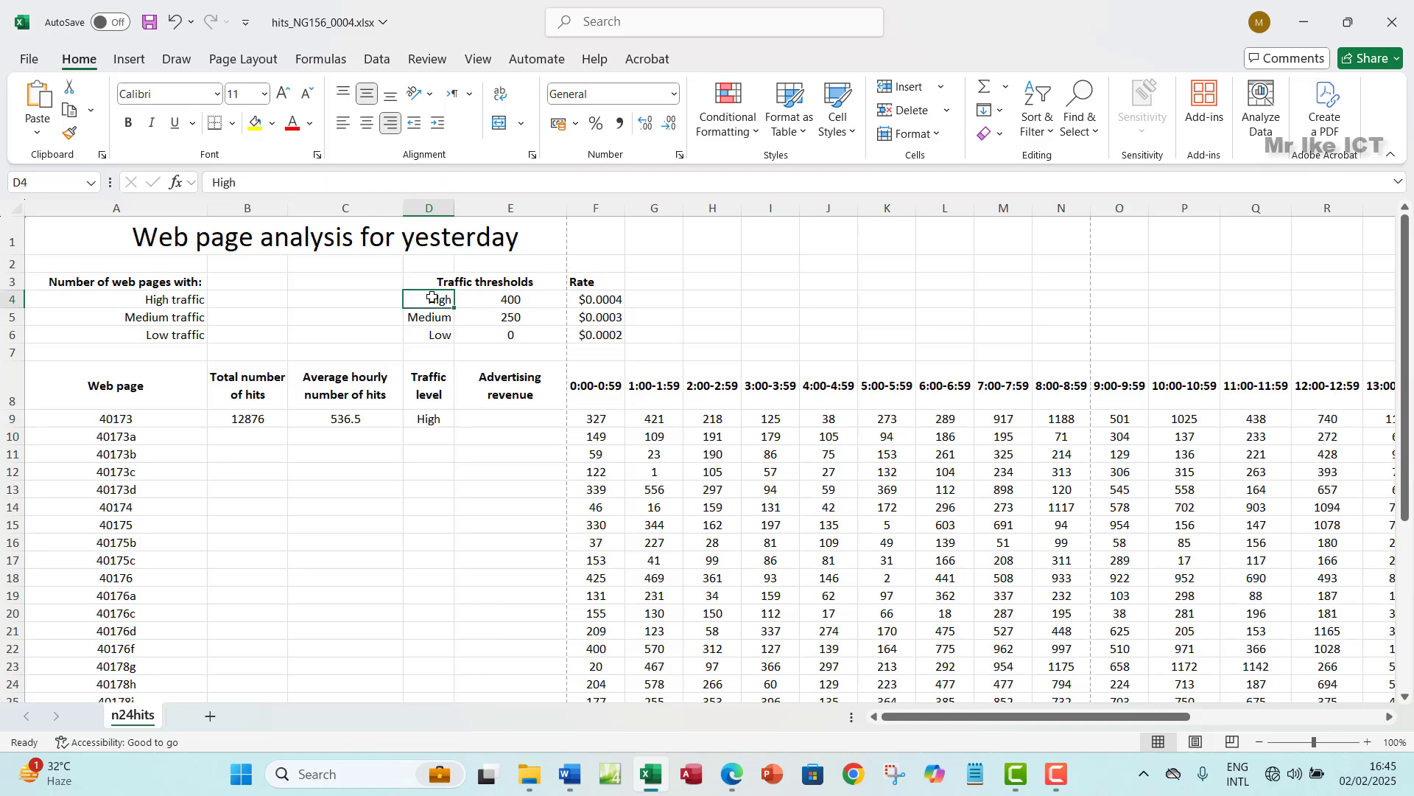
drag(432, 298, 433, 335)
drag(508, 299, 509, 322)
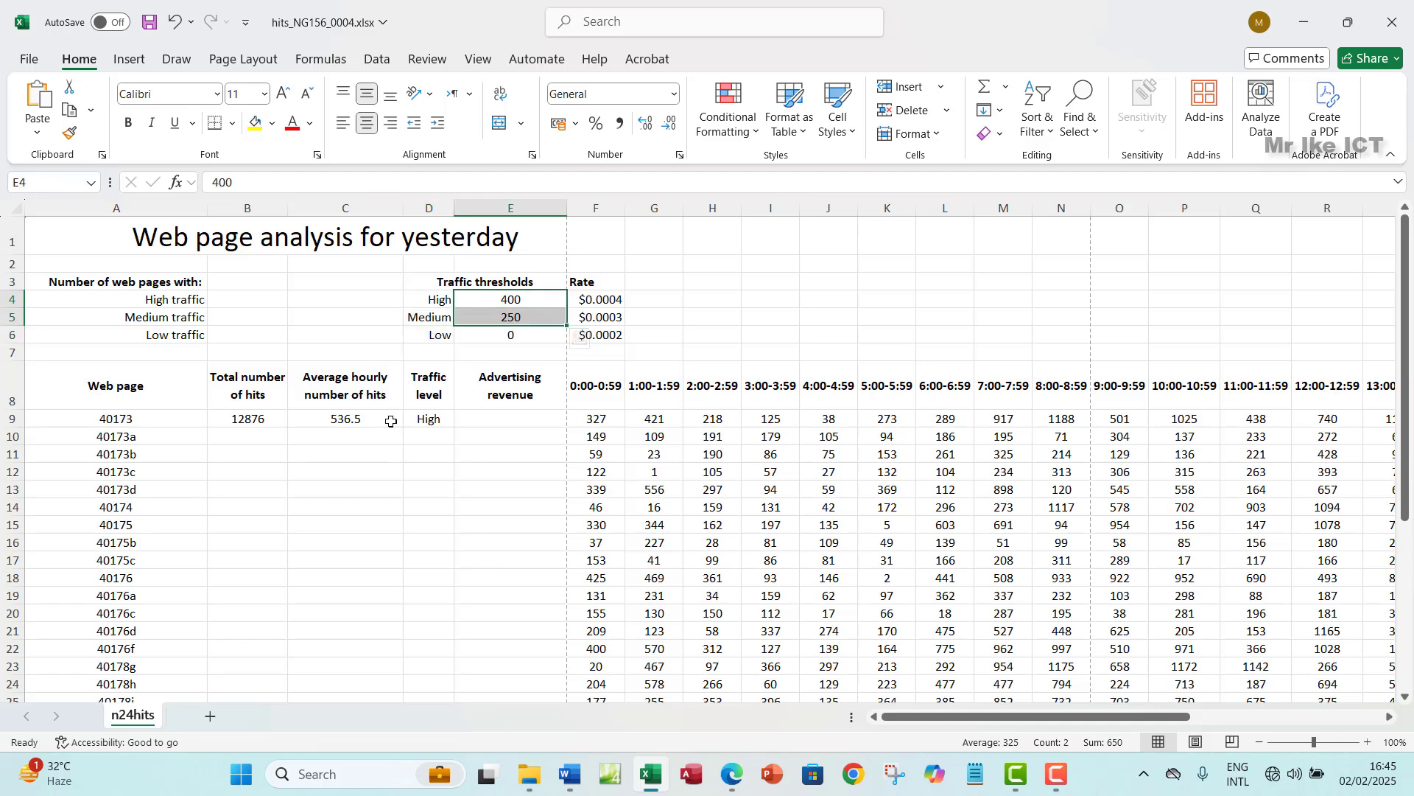
click(352, 419)
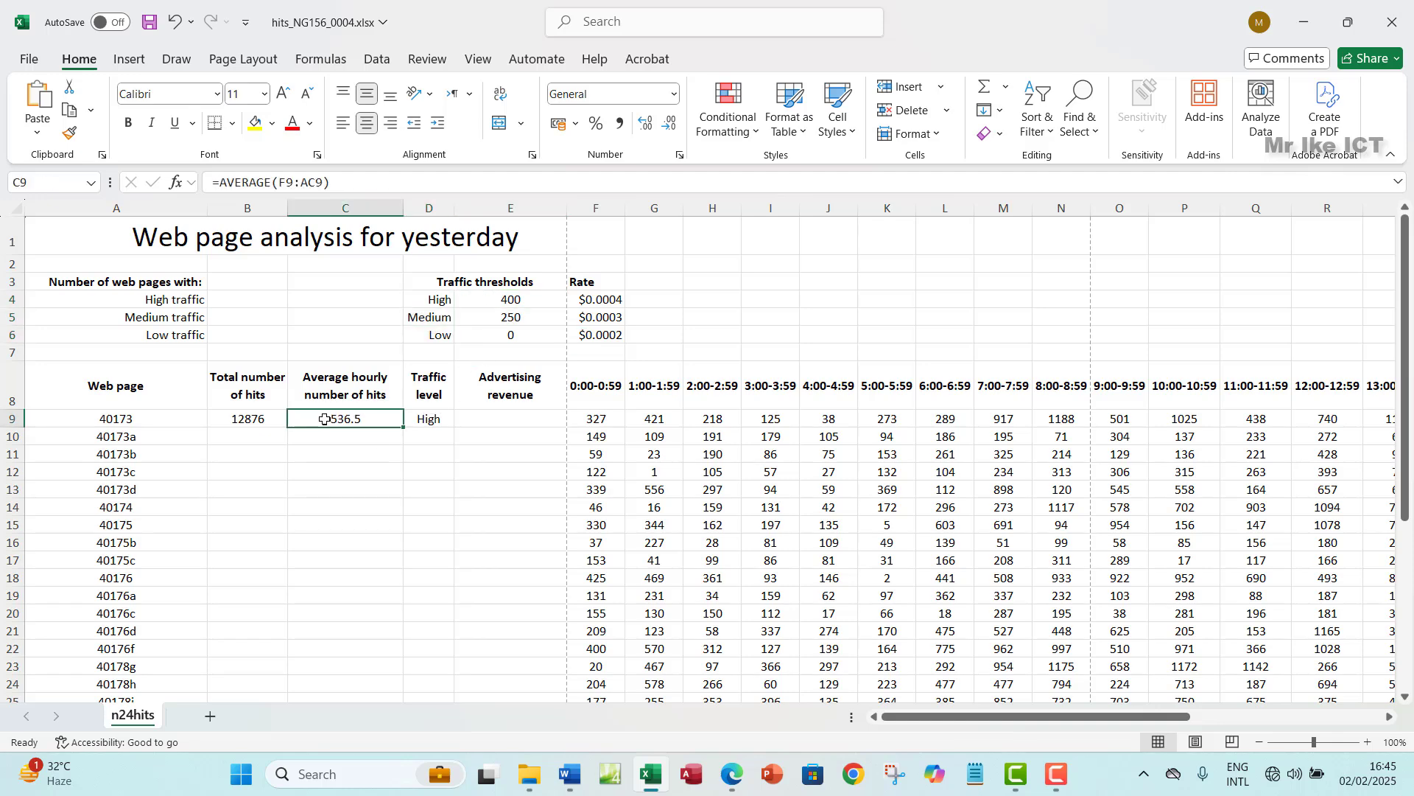
- Click through cells below row 9, then bring up the question paper and select question 5
click(372, 436)
click(368, 490)
click(358, 553)
click(358, 560)
click(357, 596)
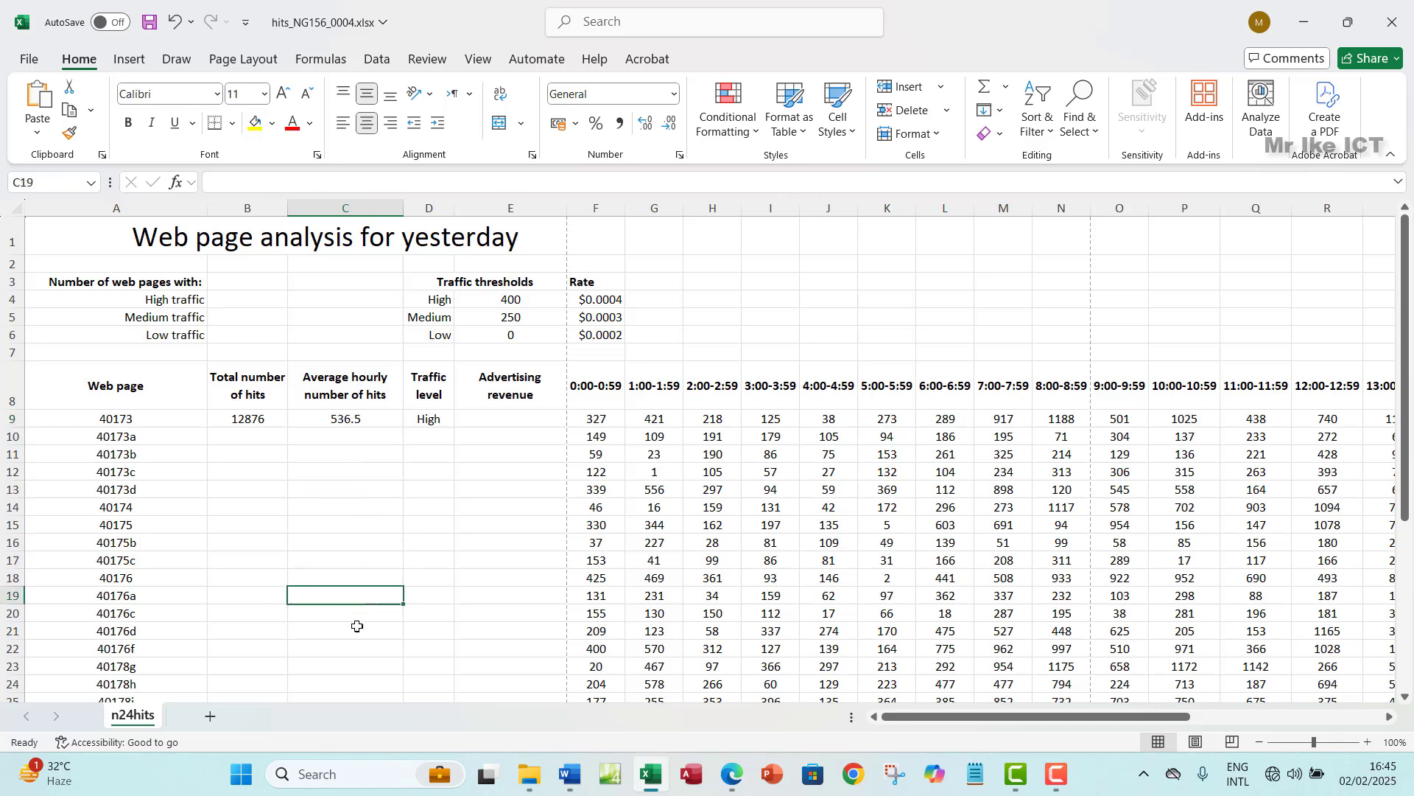
click(369, 627)
click(421, 438)
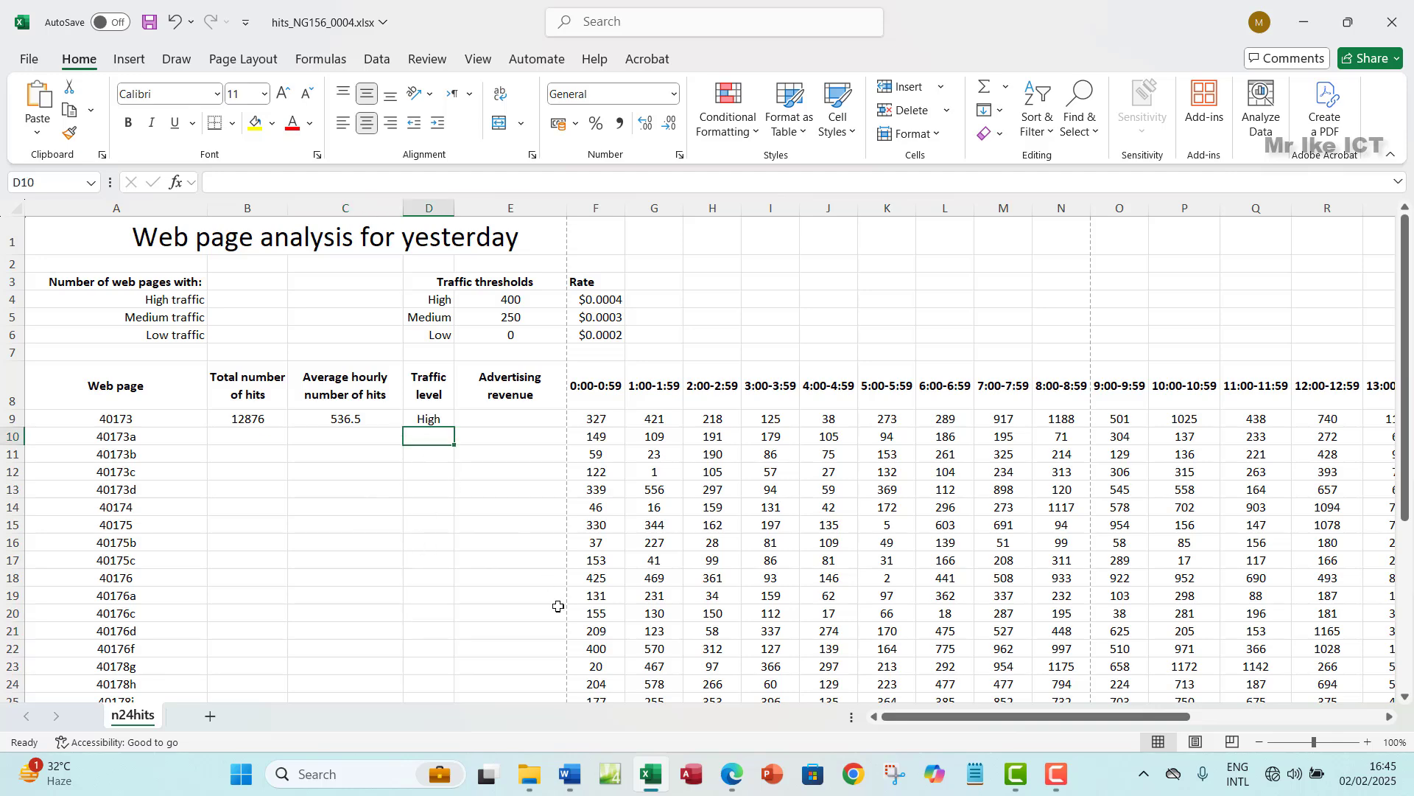
click(732, 773)
drag(354, 267, 925, 288)
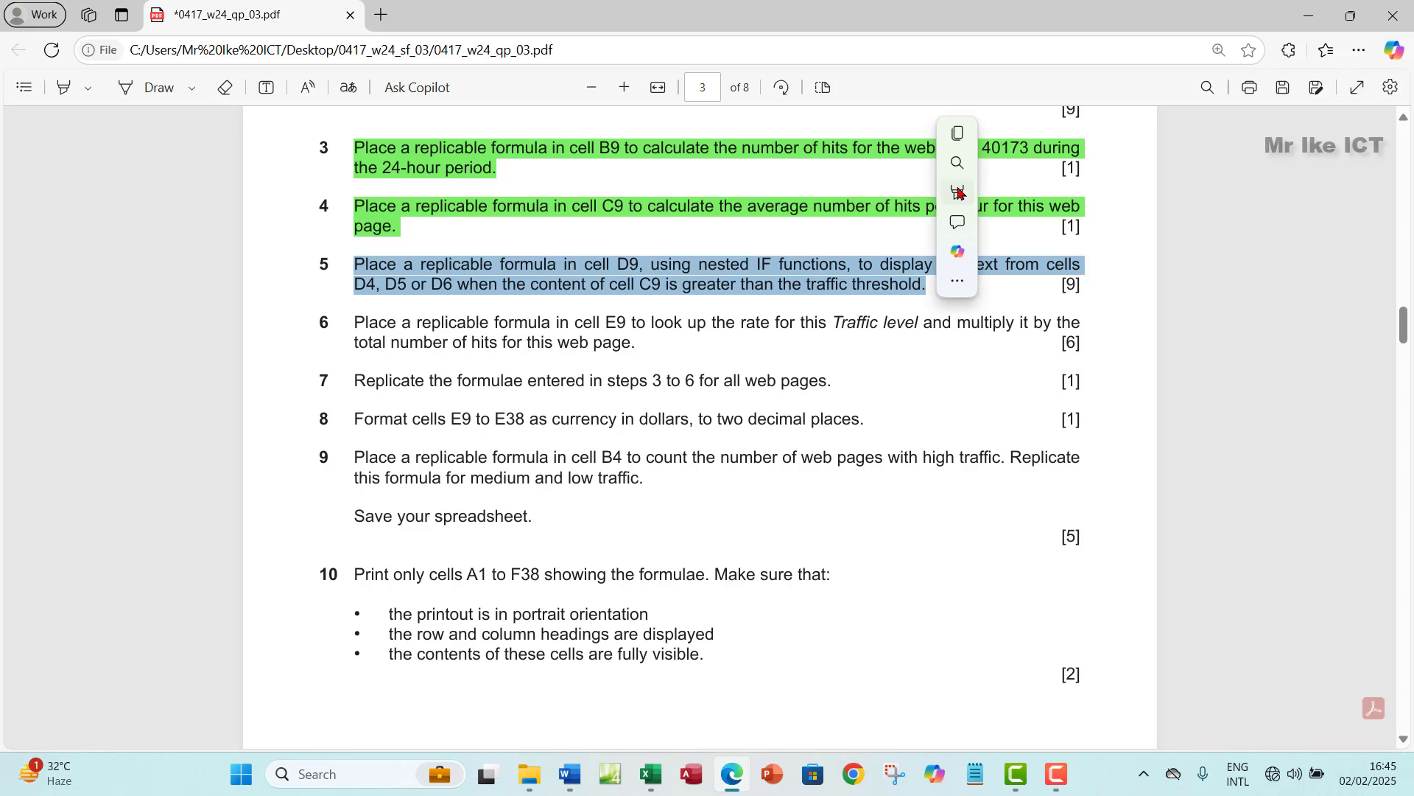
- Highlight question 5 in green, then return to Excel with E9 selected
mouse_move(1009, 191)
click(1117, 221)
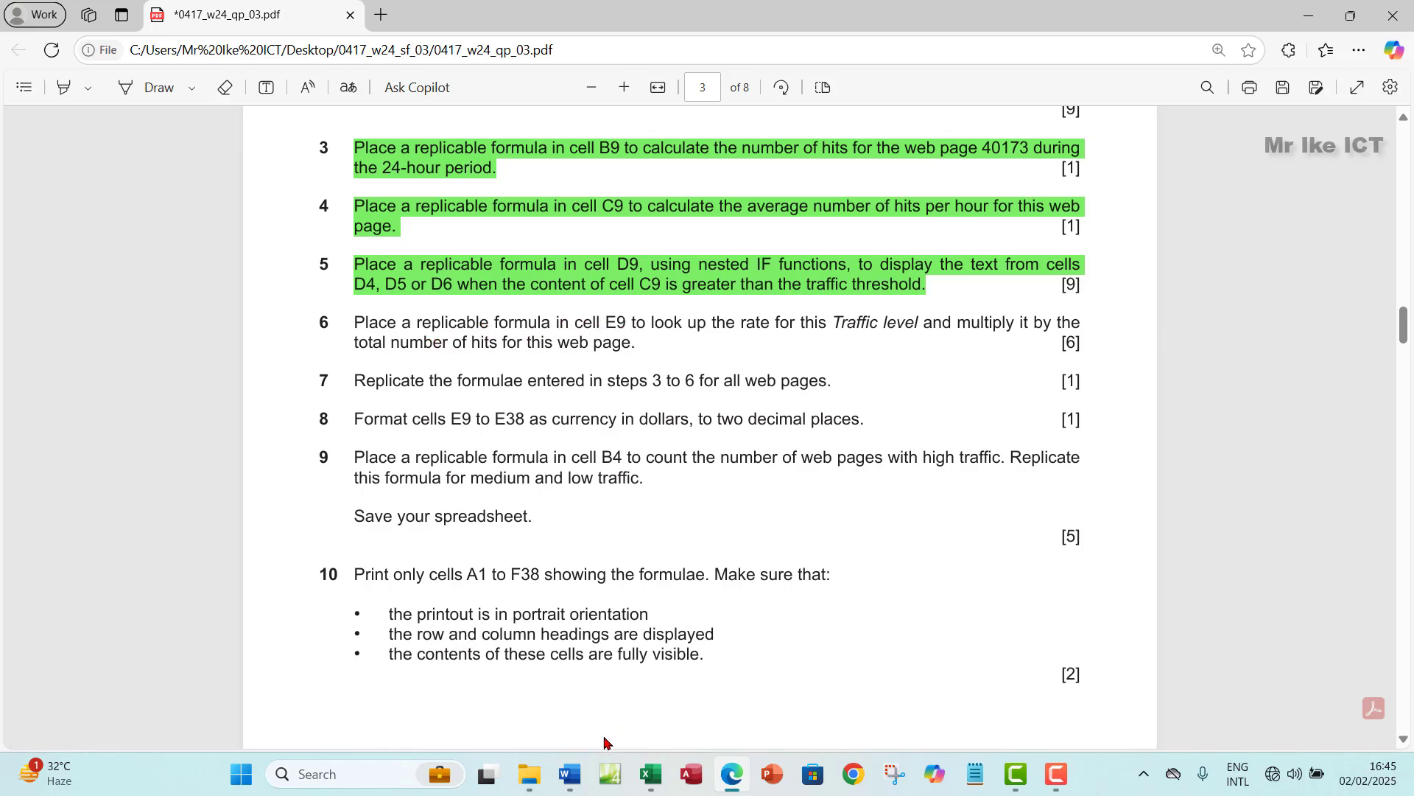
click(652, 773)
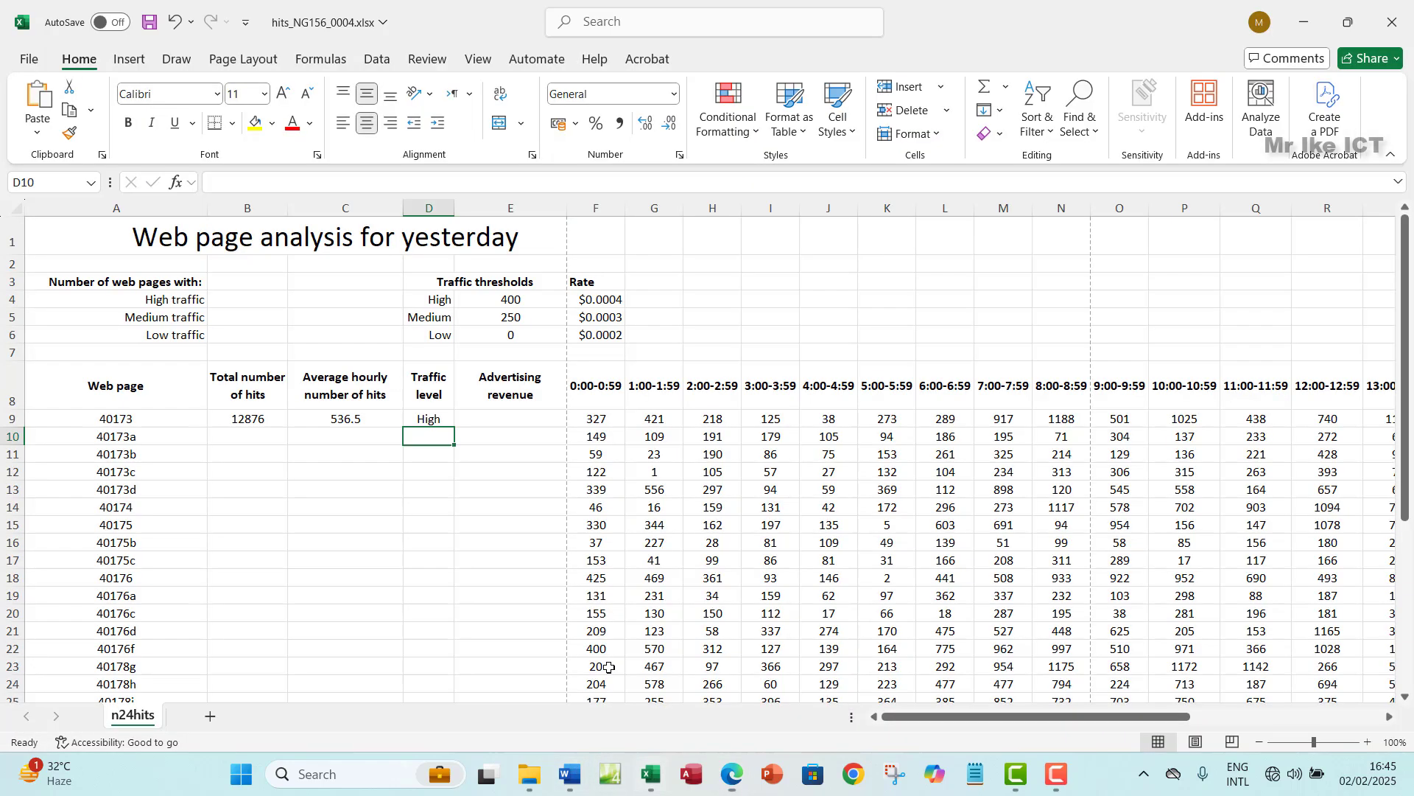
click(511, 421)
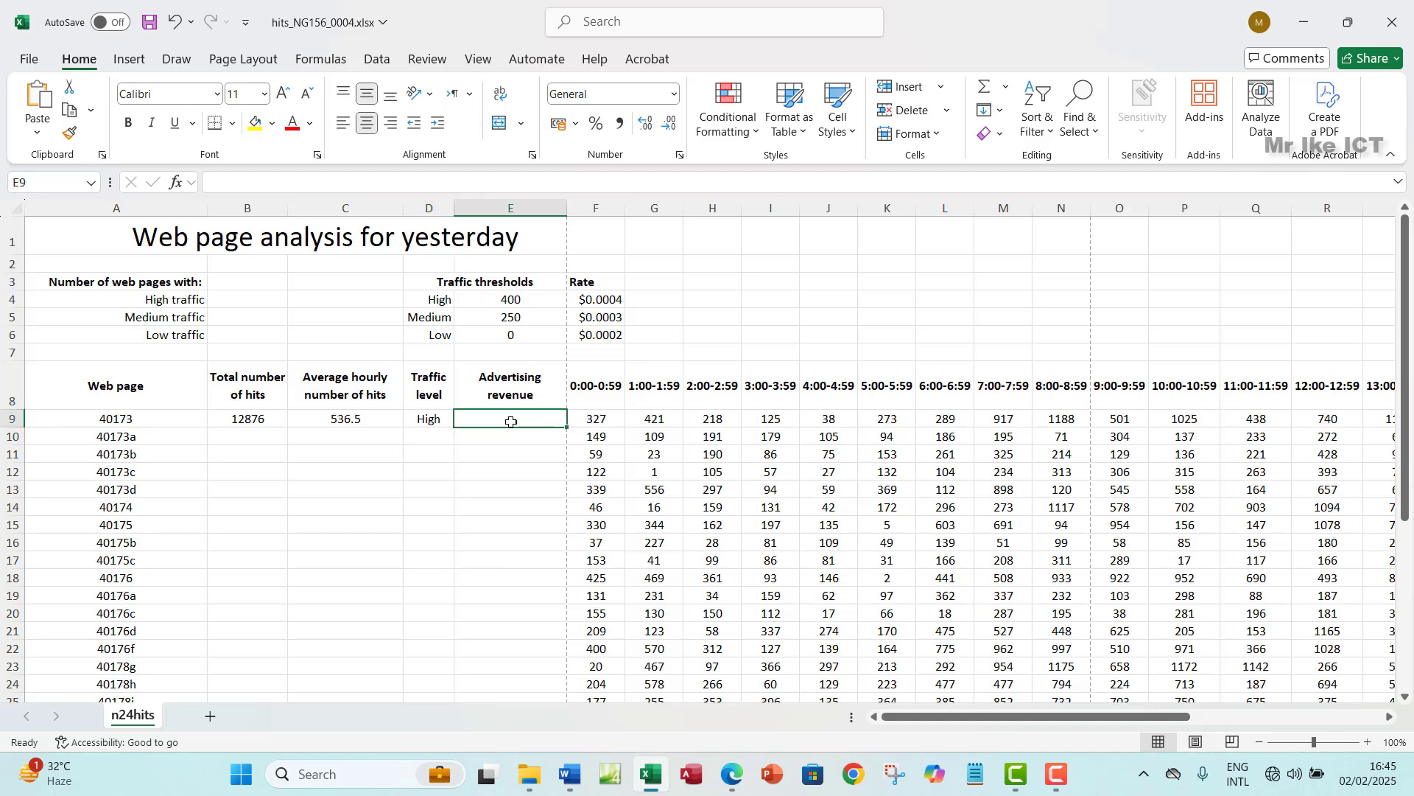
- Read question 6 about the rate in the question paper, then minimize Edge
click(732, 774)
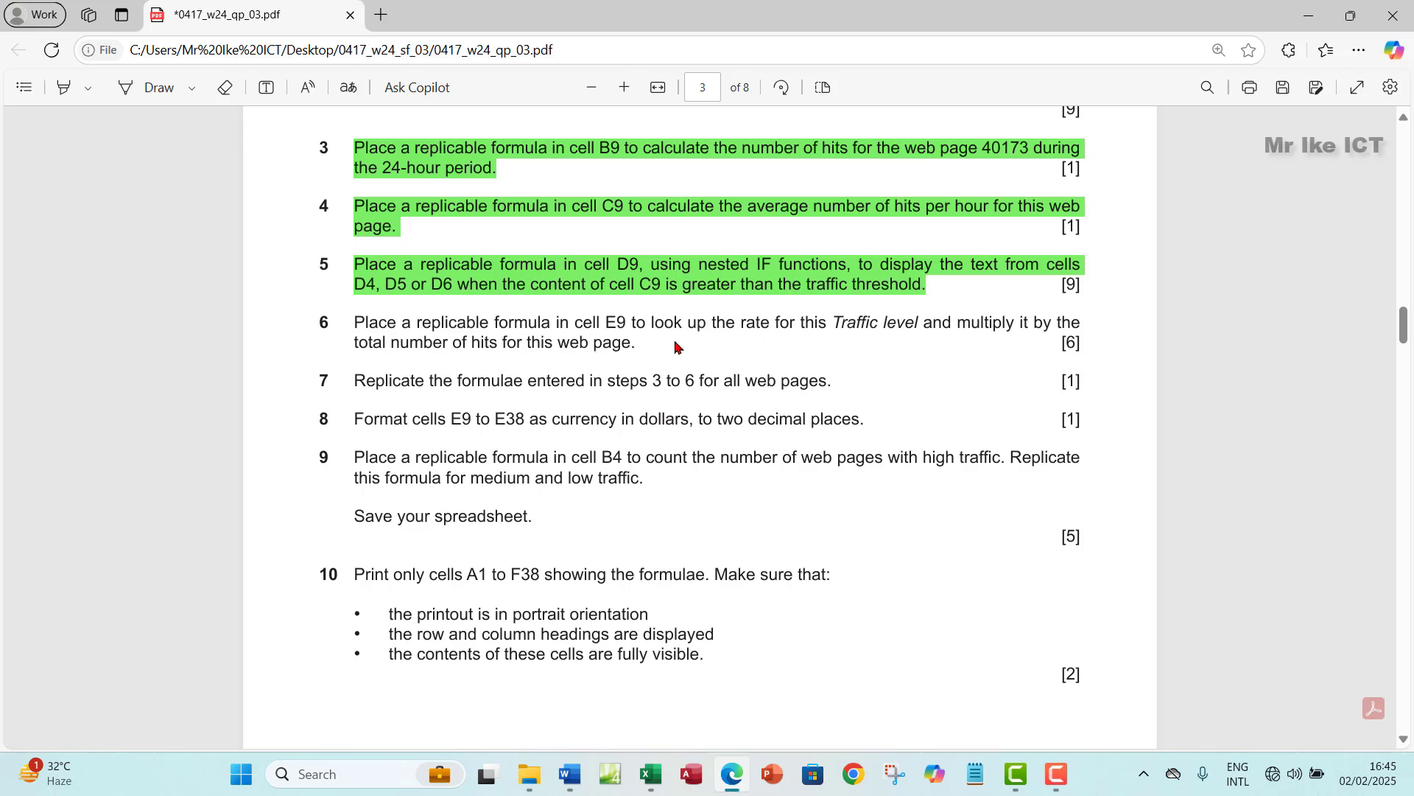
drag(743, 326, 772, 327)
click(1308, 15)
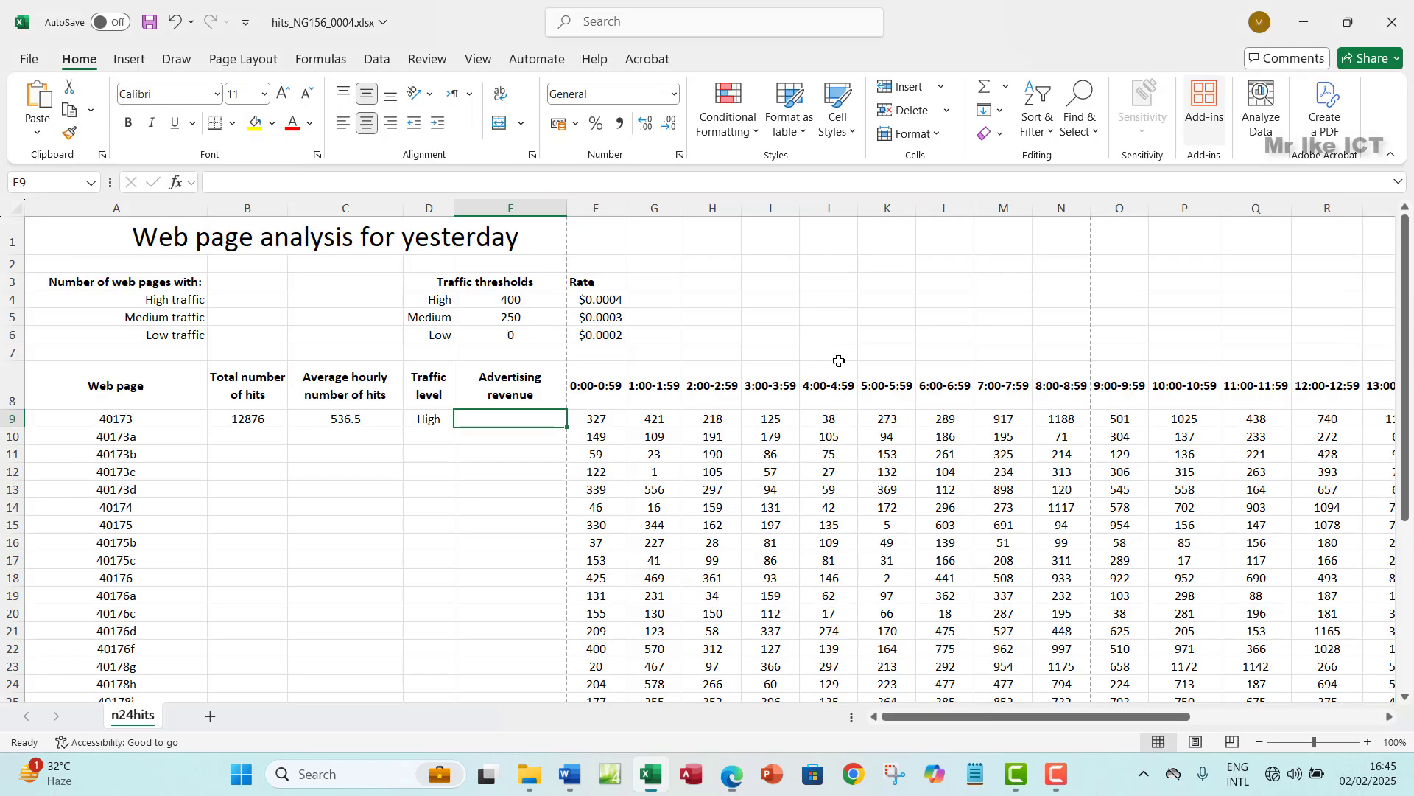
click(432, 421)
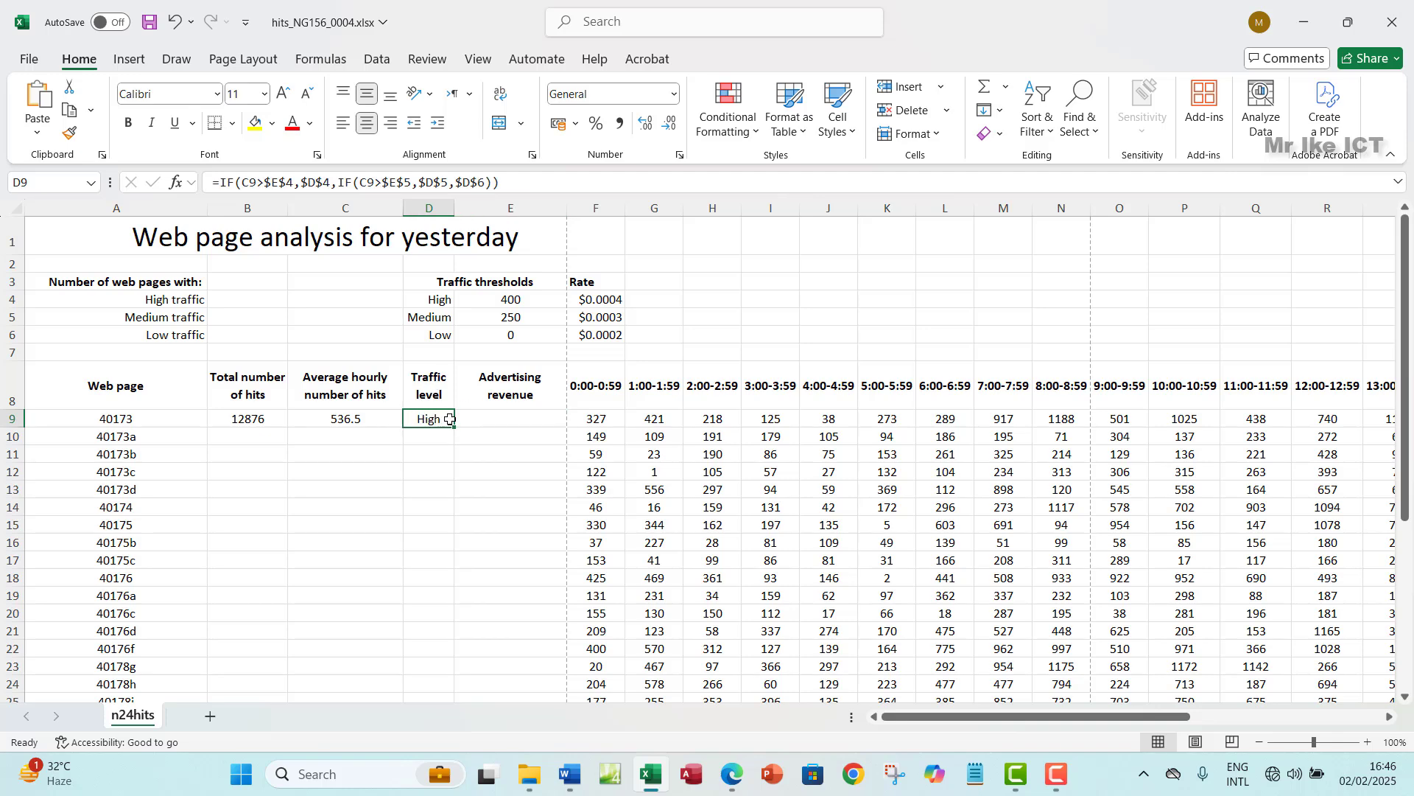
click(487, 421)
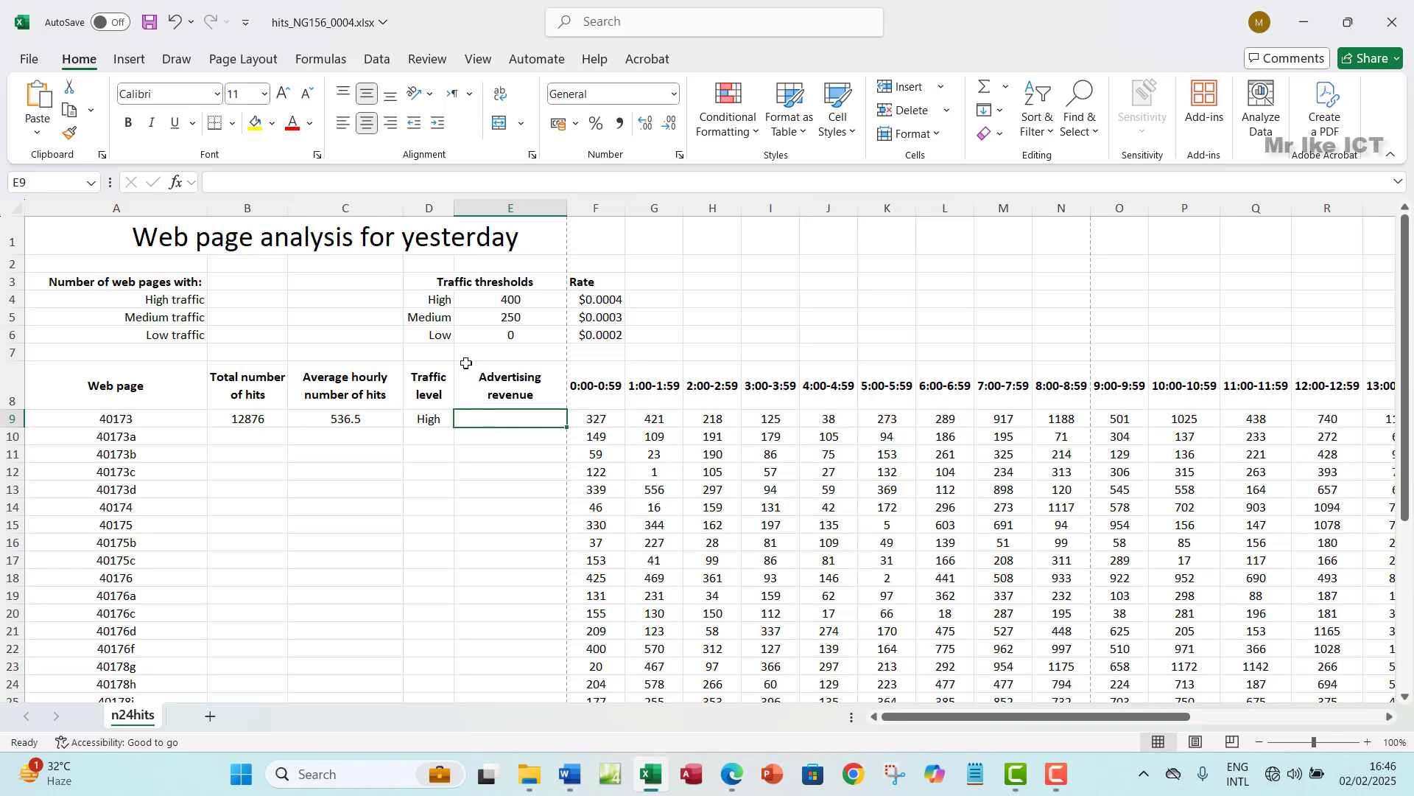
click(434, 302)
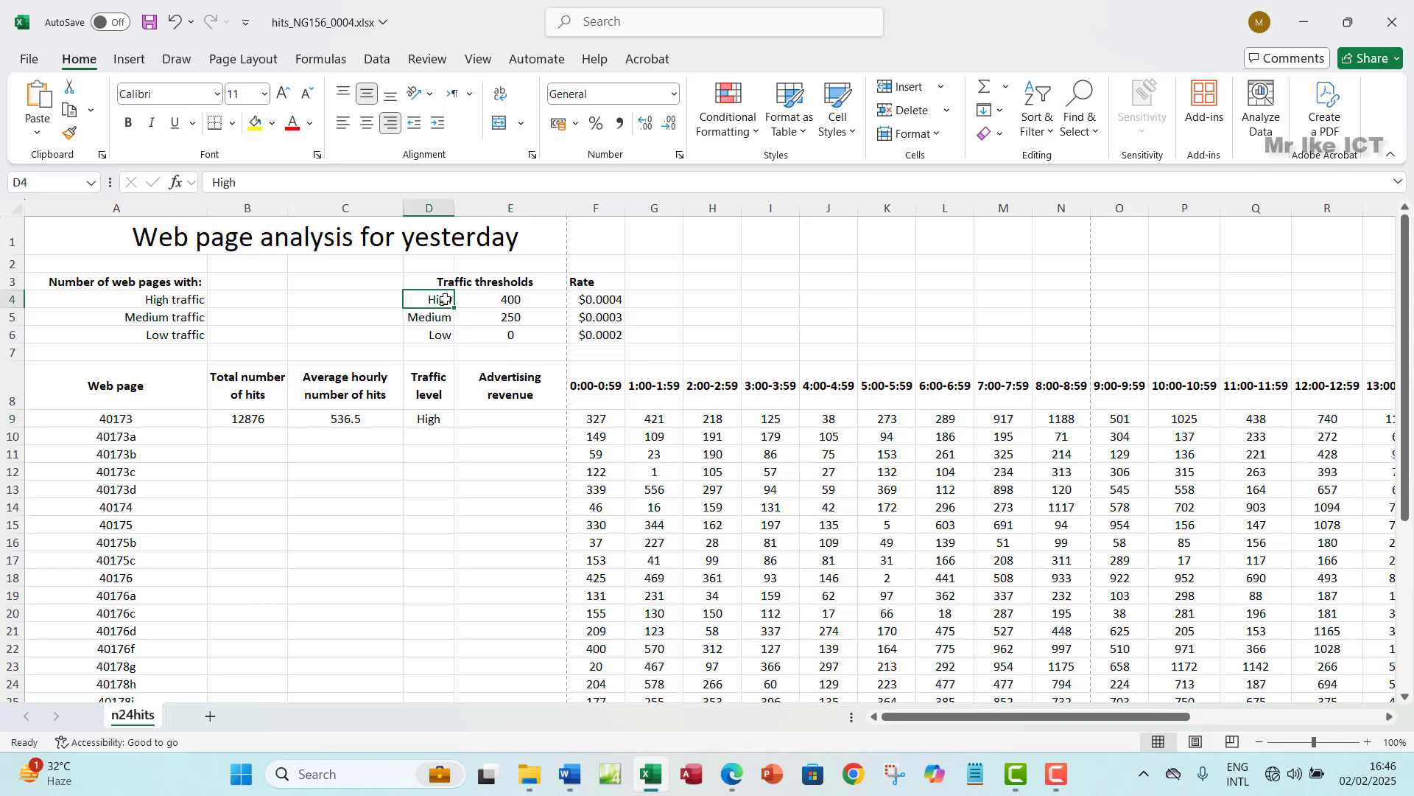
click(600, 302)
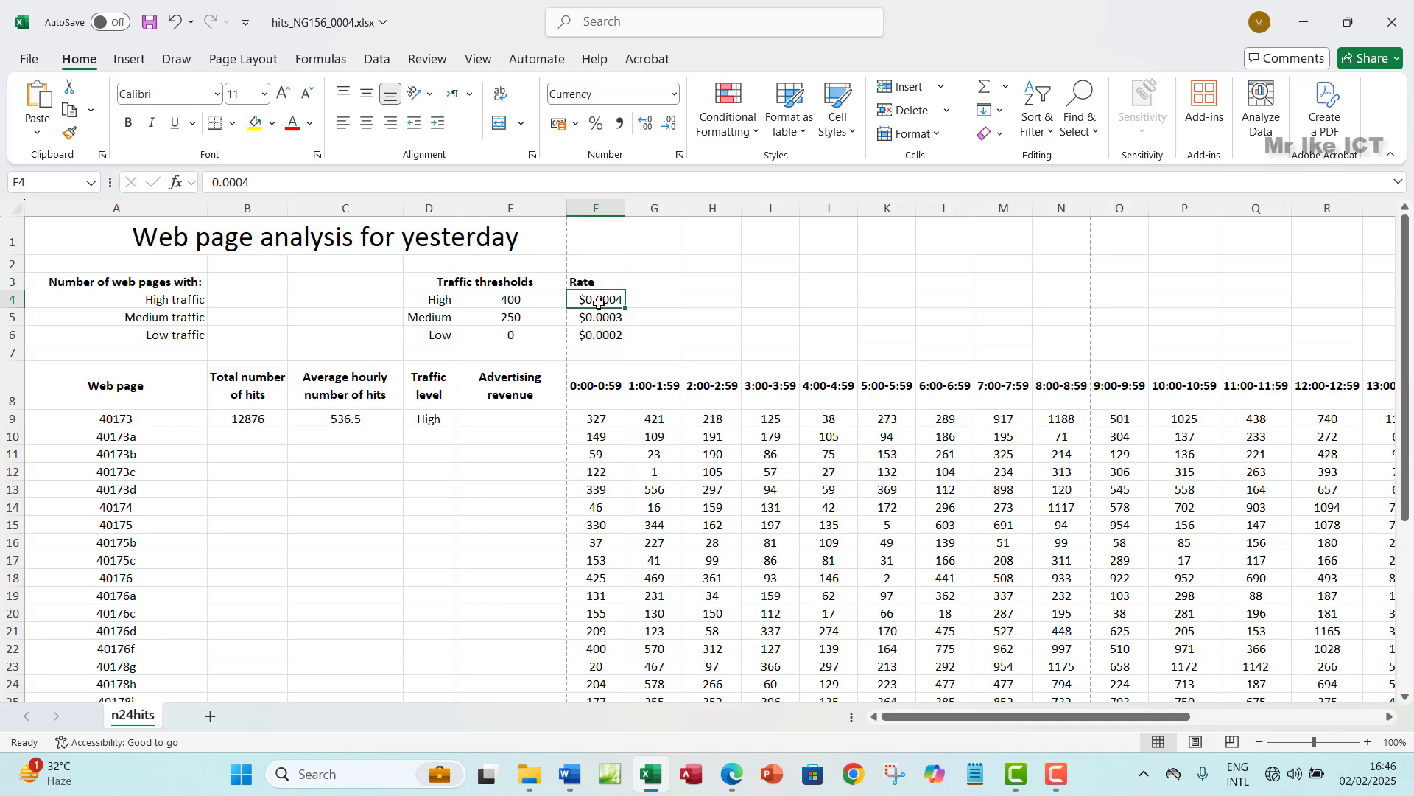
drag(435, 305, 601, 336)
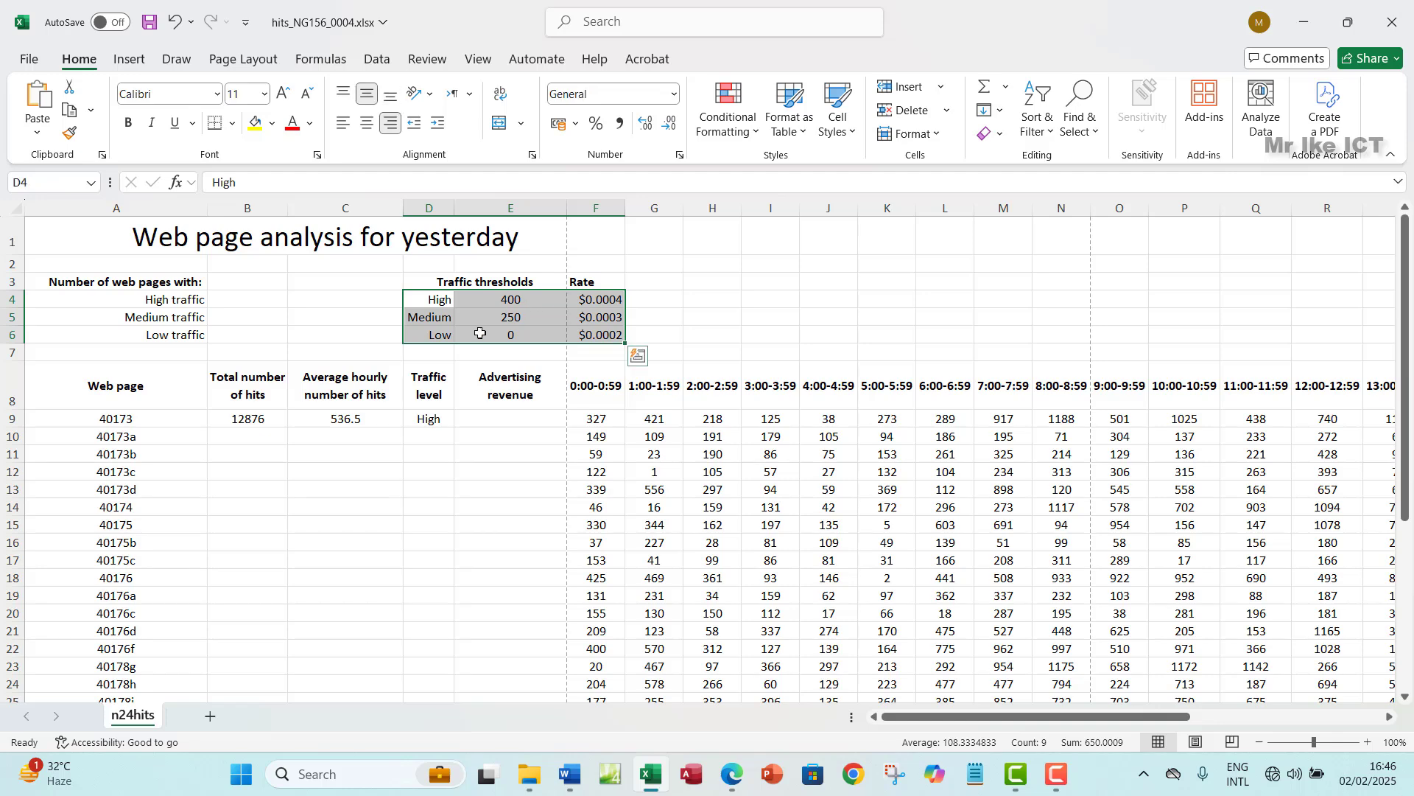
click(495, 428)
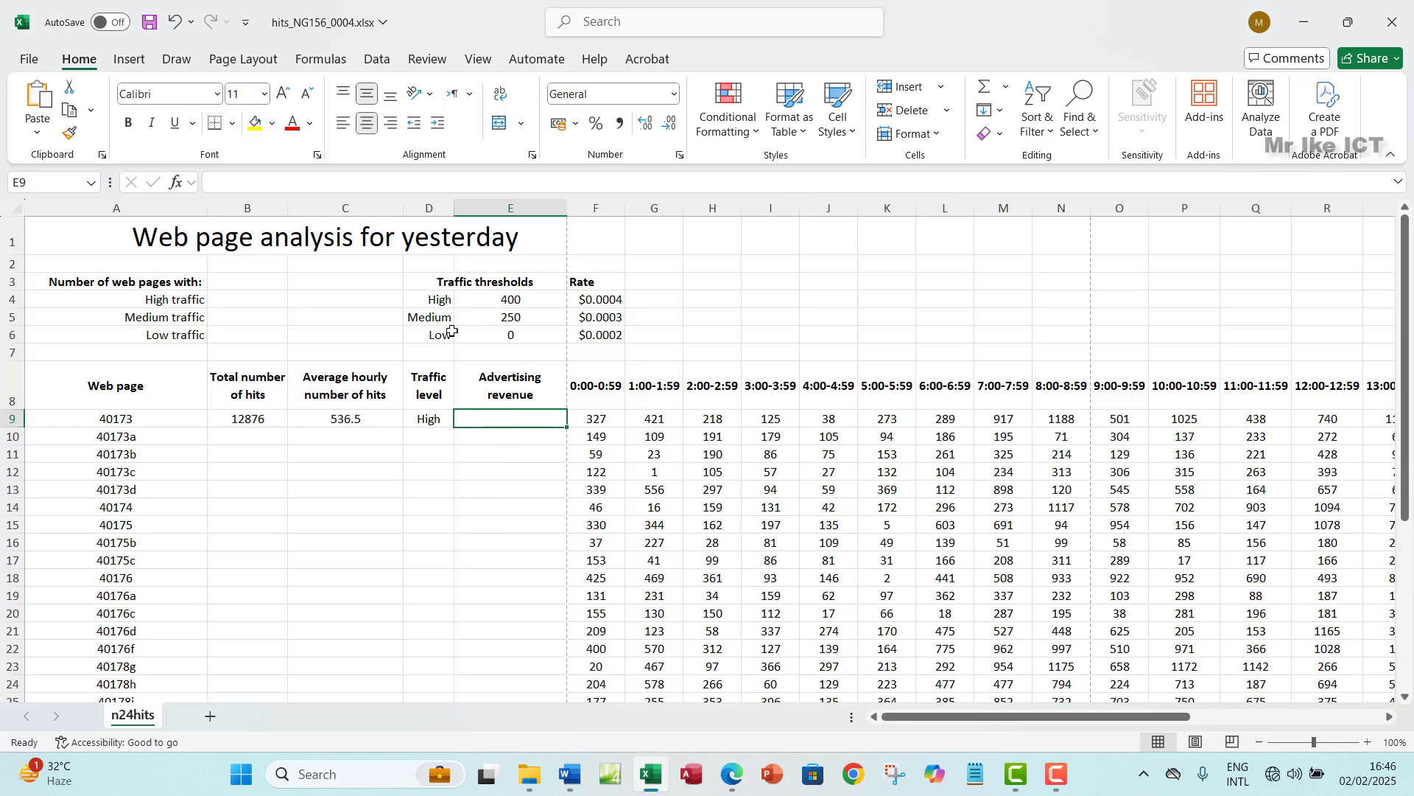
drag(436, 302, 436, 333)
drag(539, 300, 541, 335)
click(611, 299)
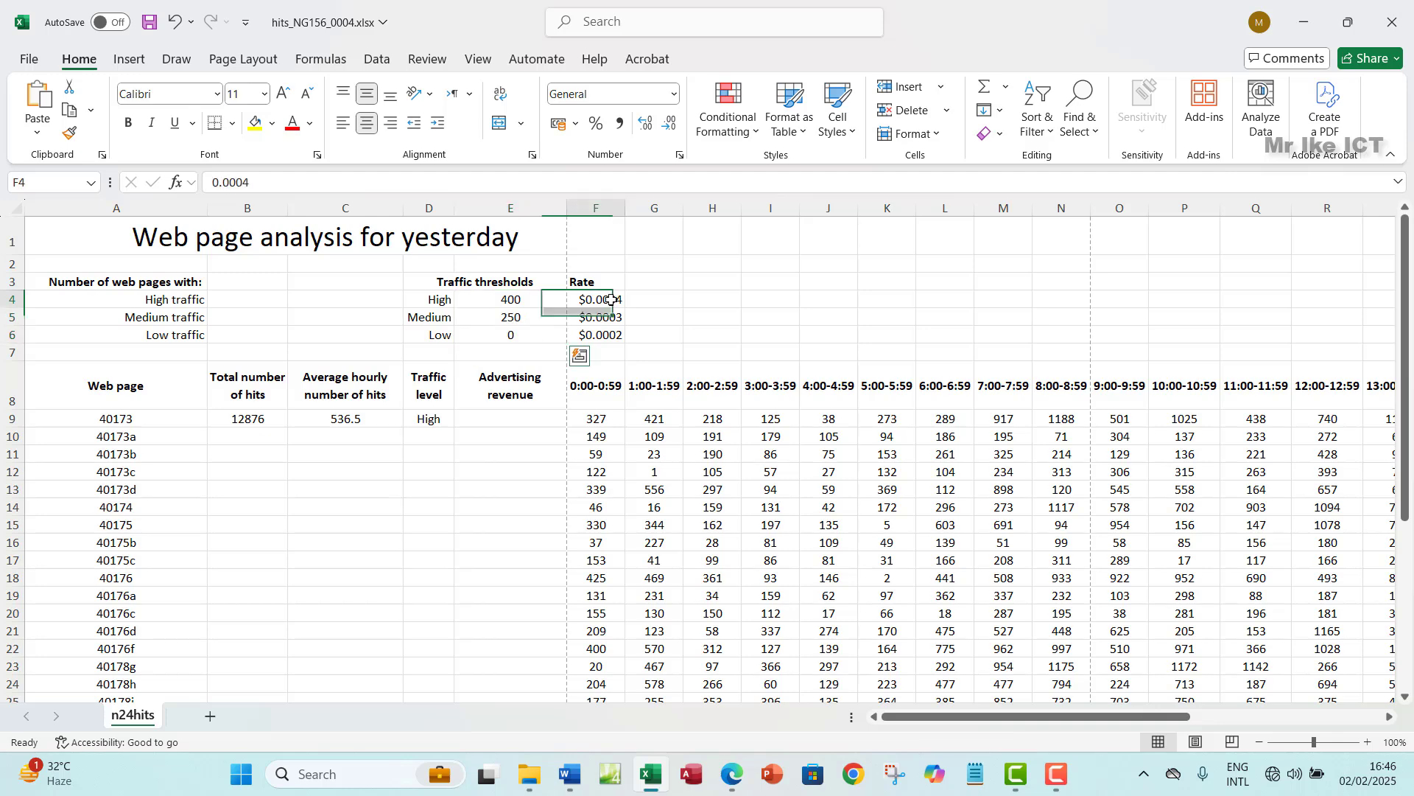
drag(612, 300, 608, 339)
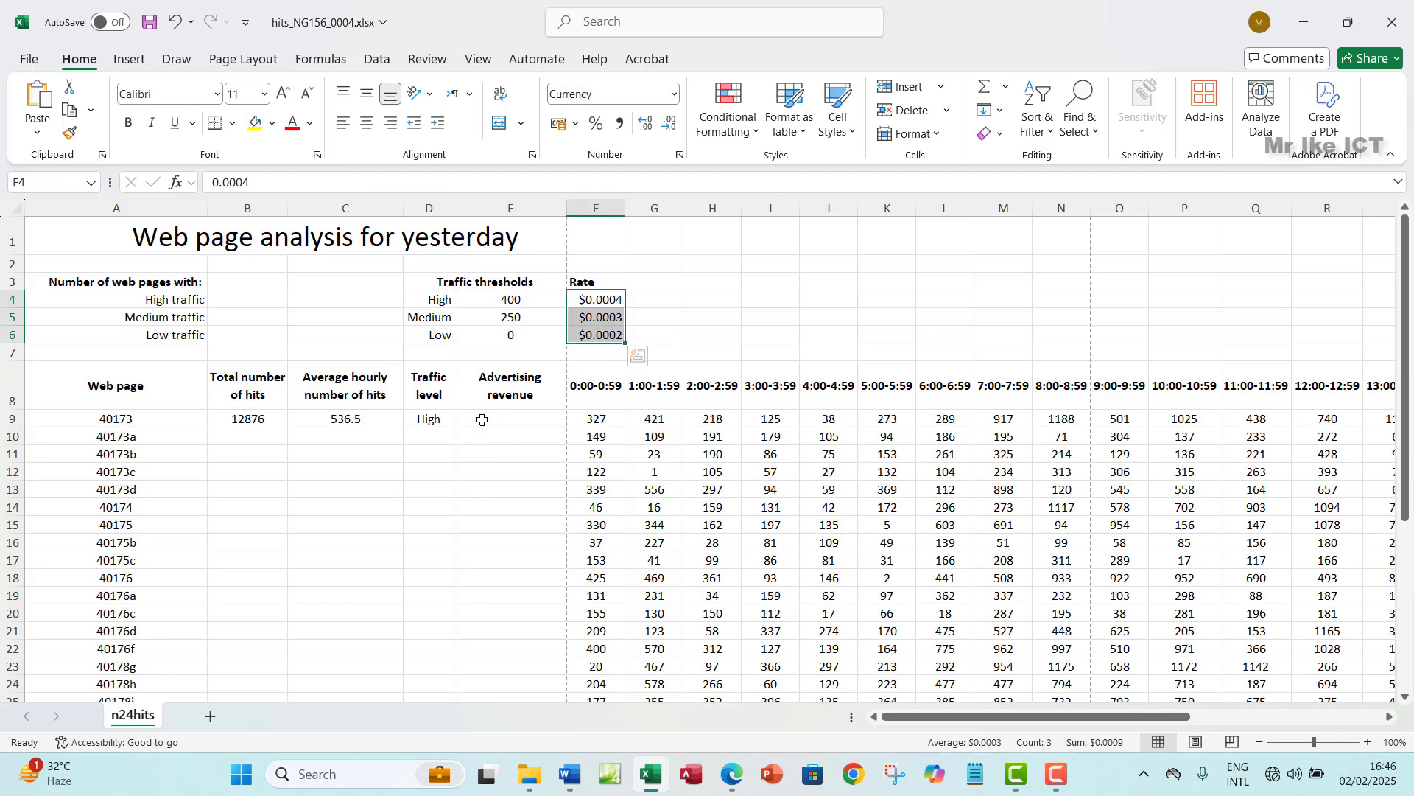
click(482, 419)
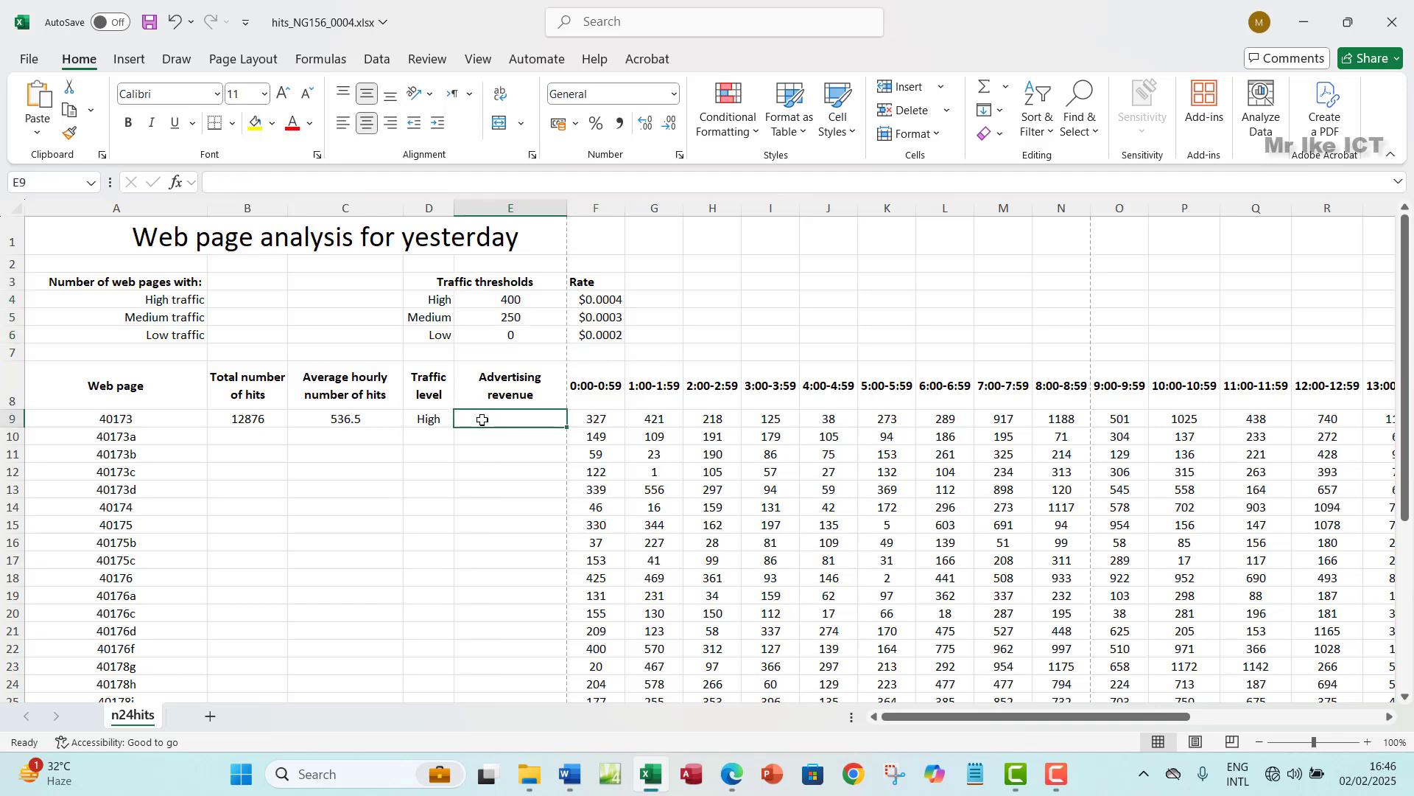
- Start E9's formula as =VLOOKUP(D9,$D$4:$F$6 with an absolute lookup table
text(=VLOO)
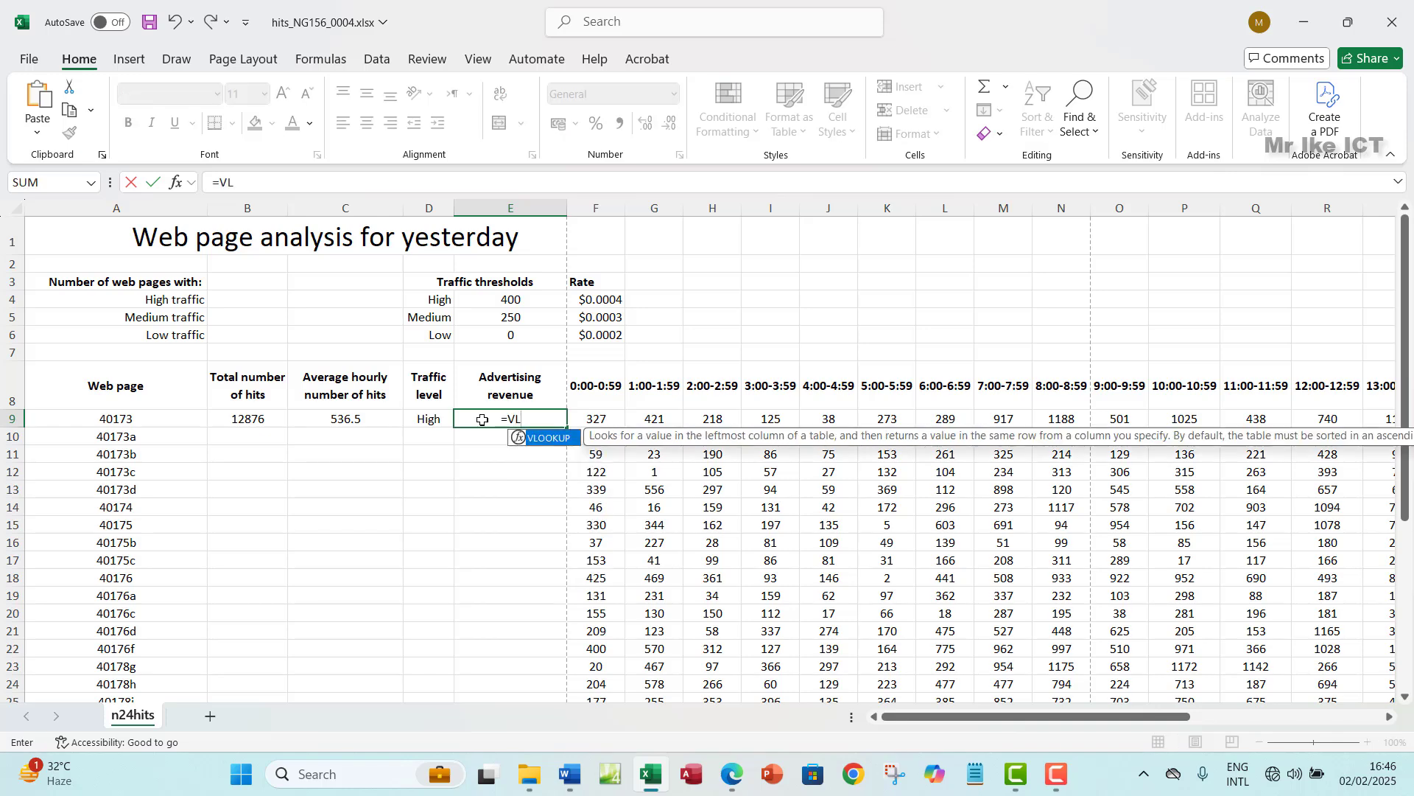
double_click(532, 438)
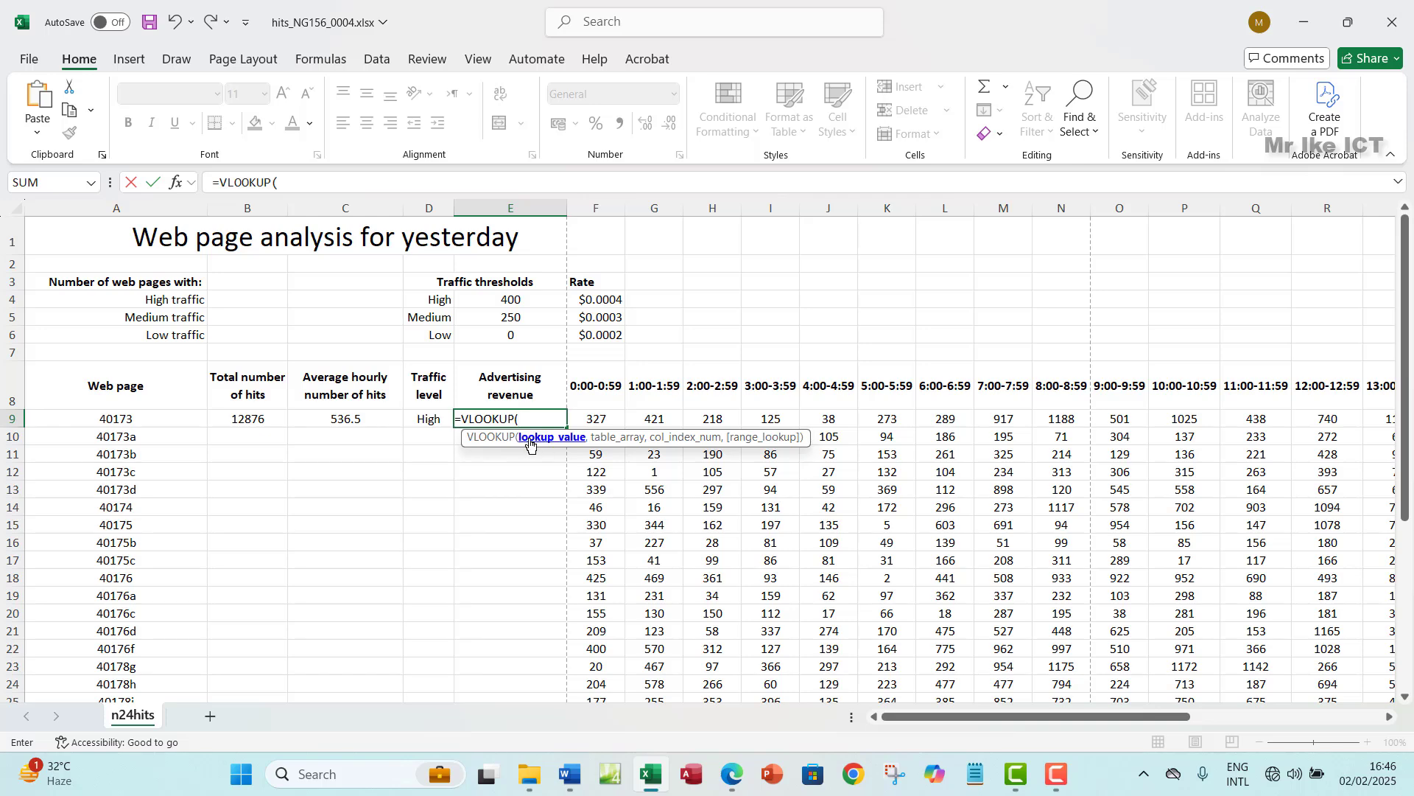
click(427, 420)
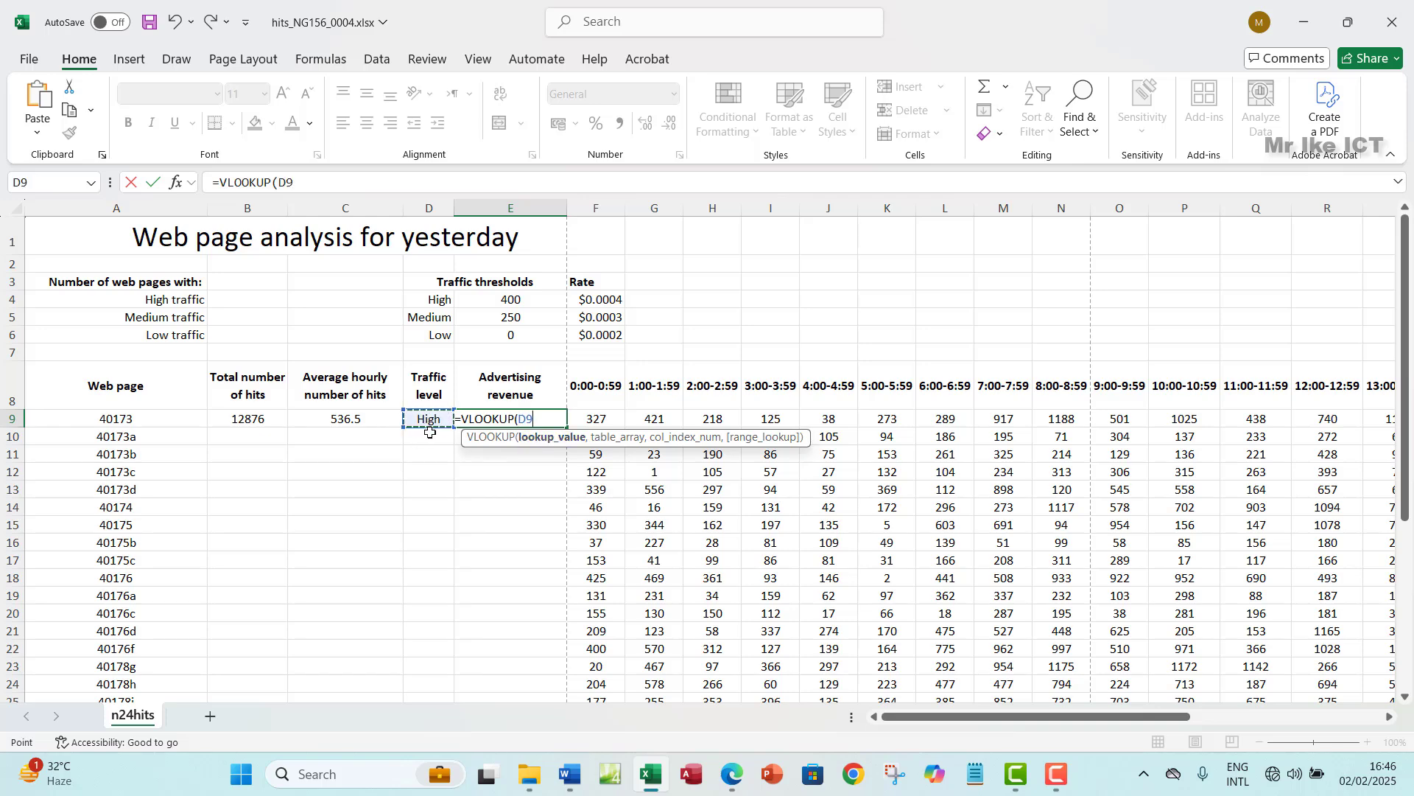
text(,)
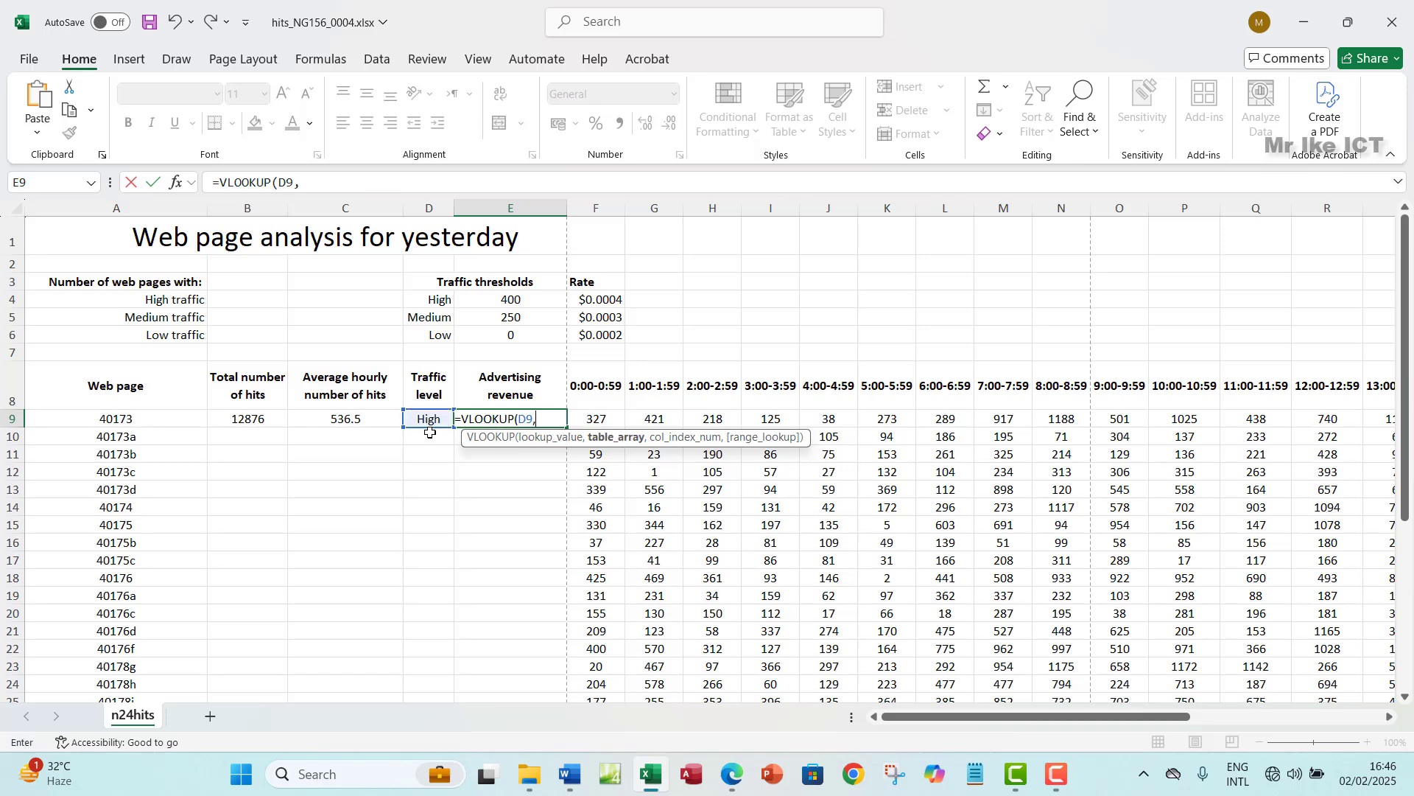
click(441, 301)
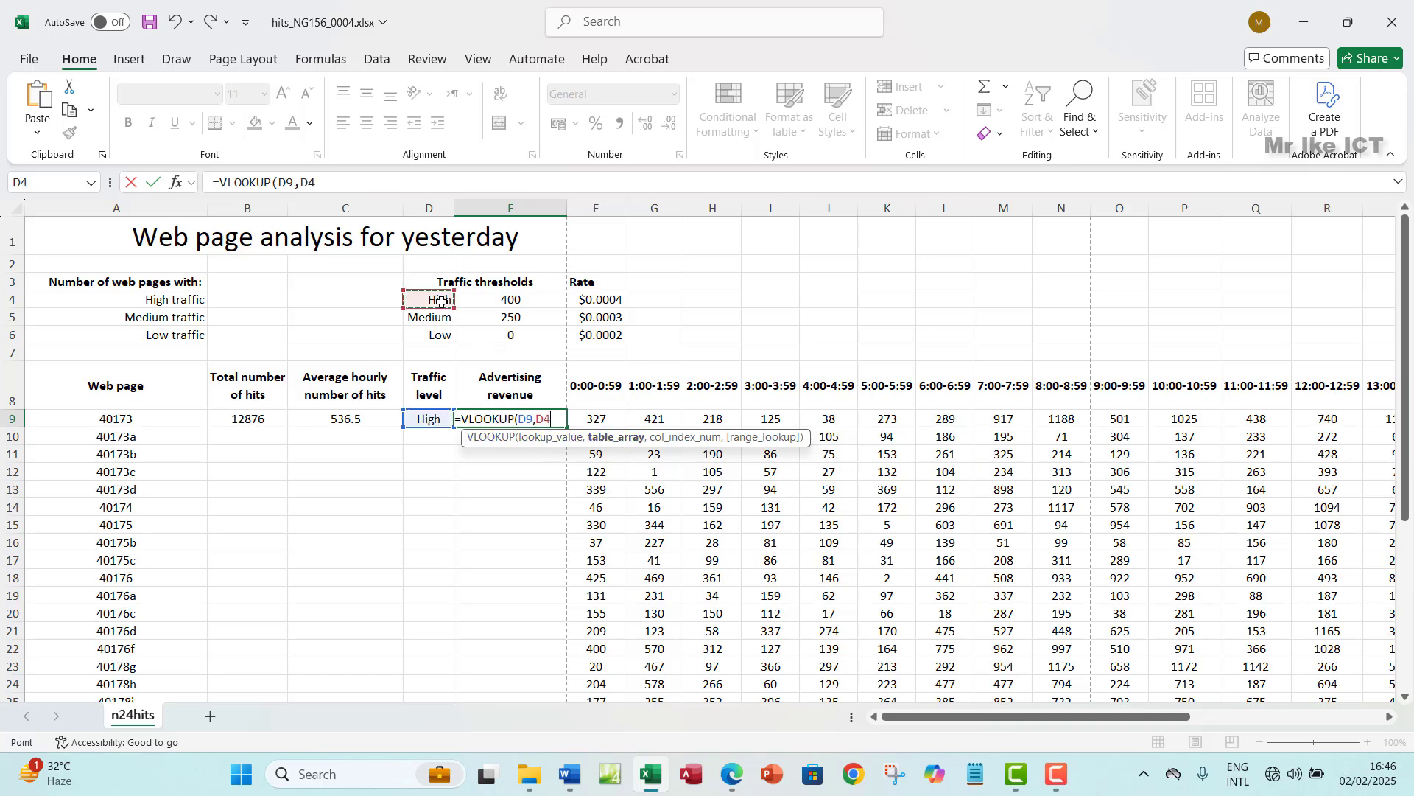
drag(441, 301, 586, 348)
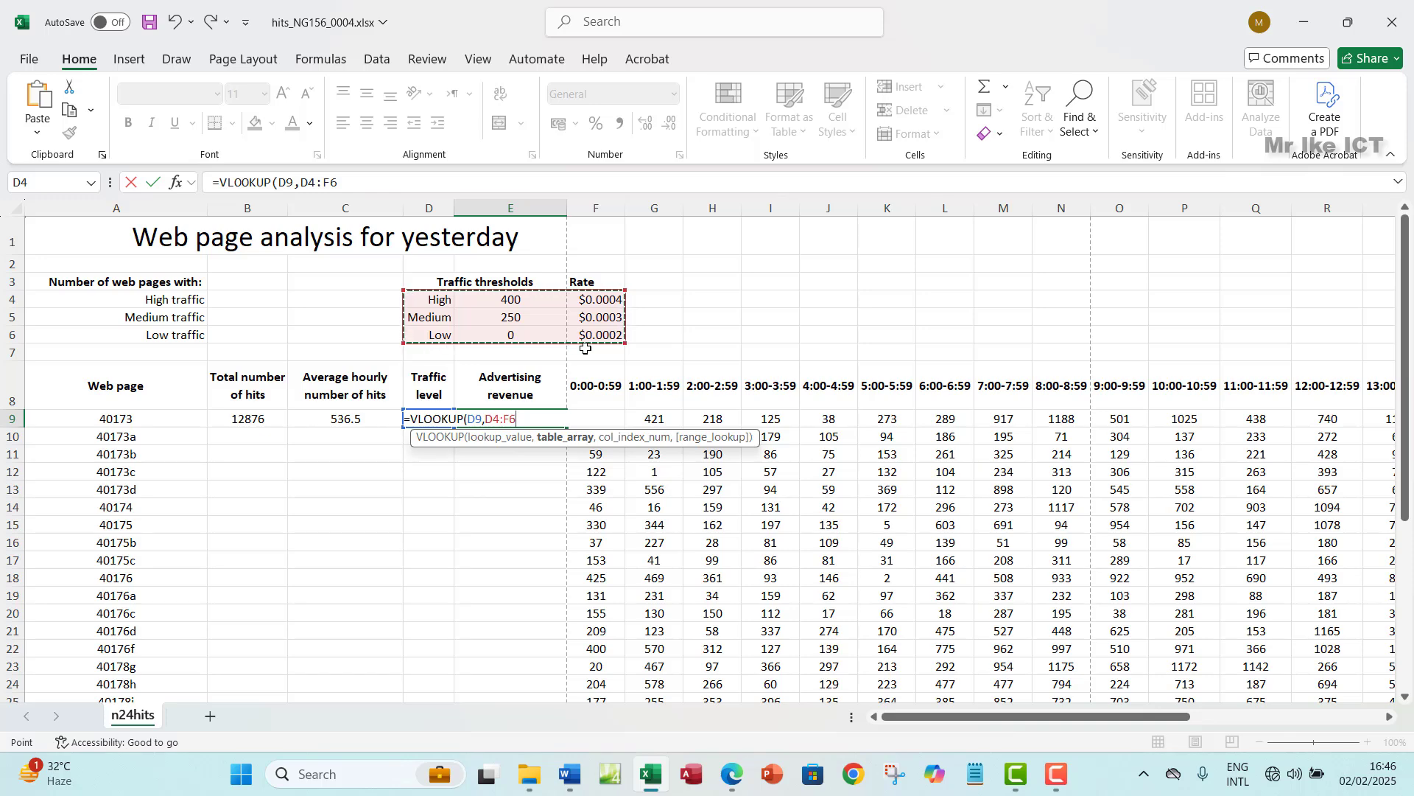
key(F4)
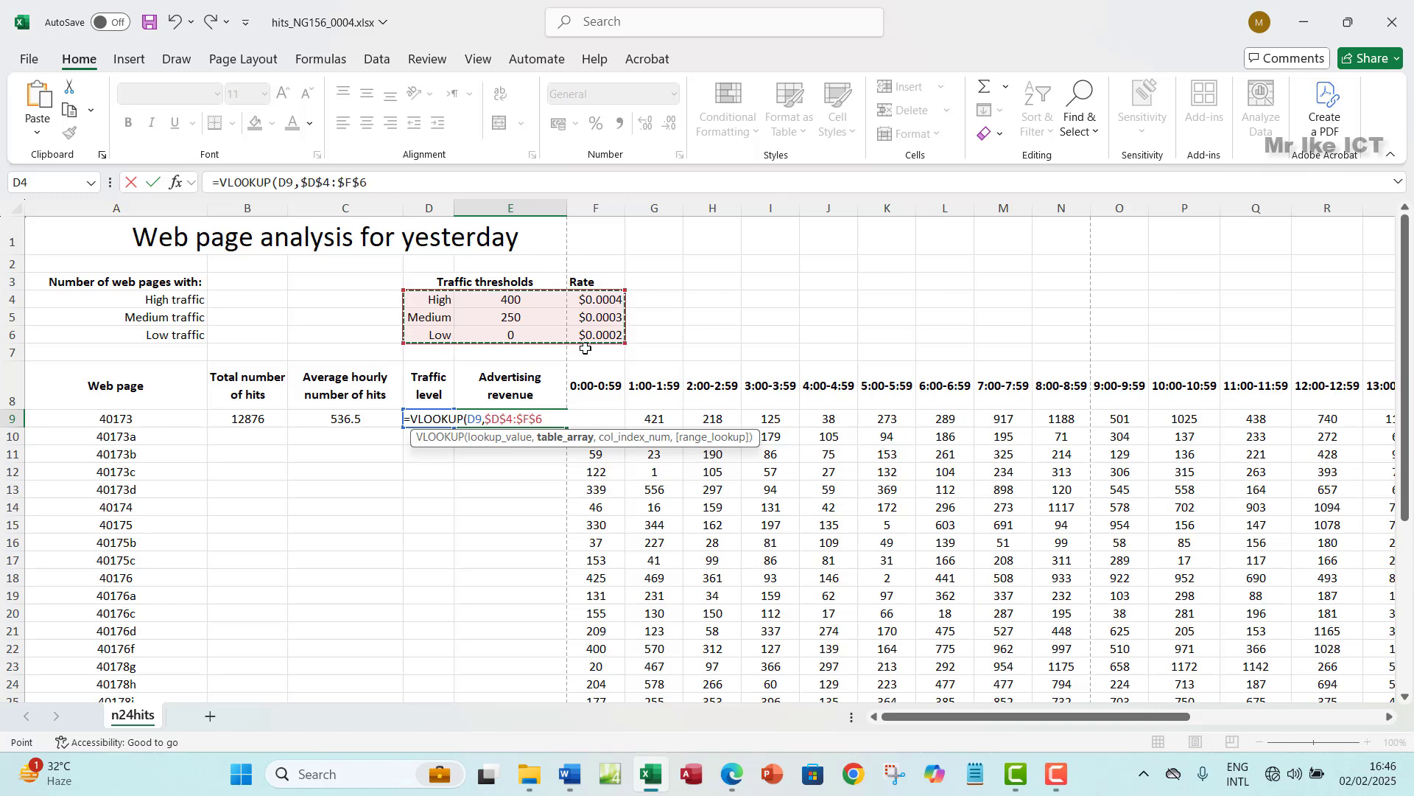
- Finish the VLOOKUP with column 3 and FALSE for exact match, returning 0.0004
text(,3)
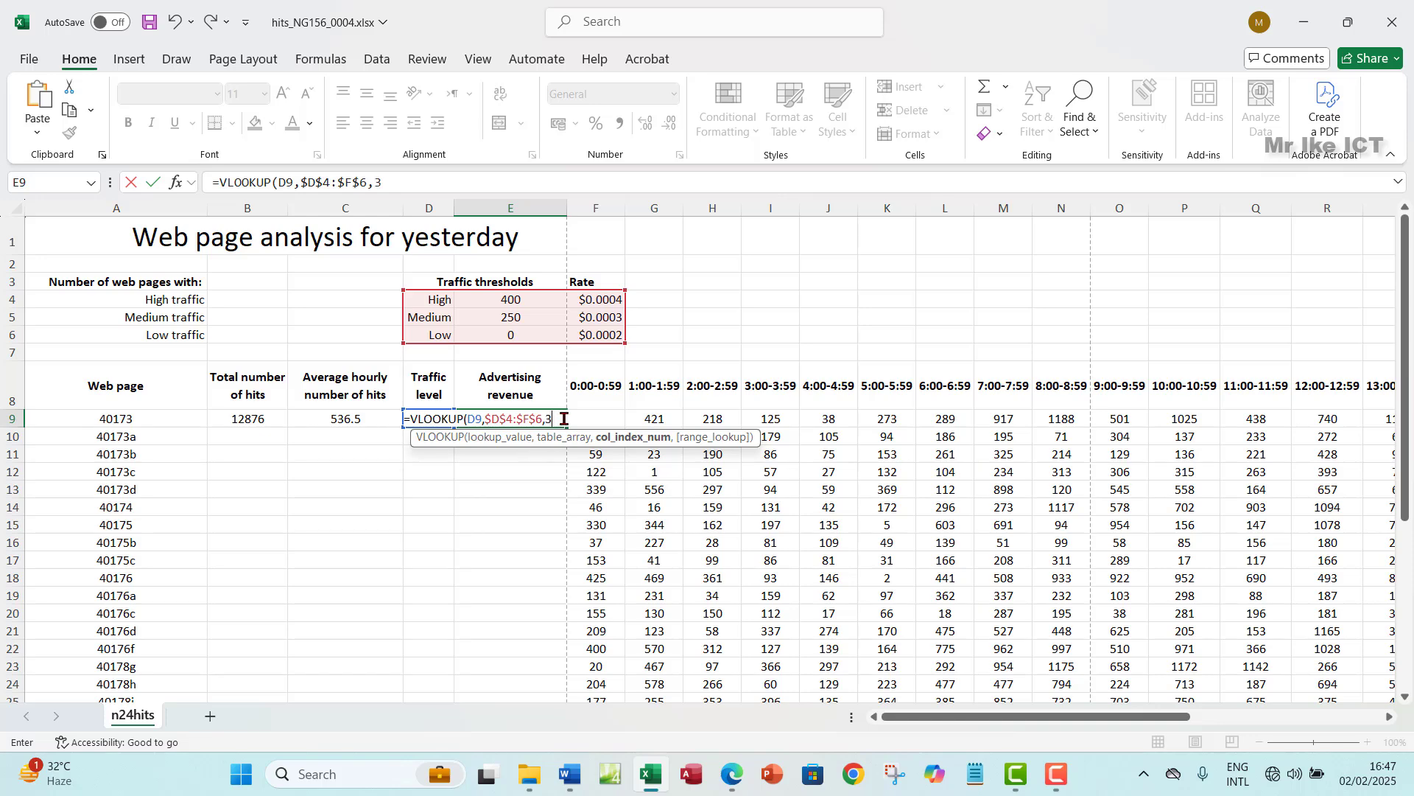
text(,)
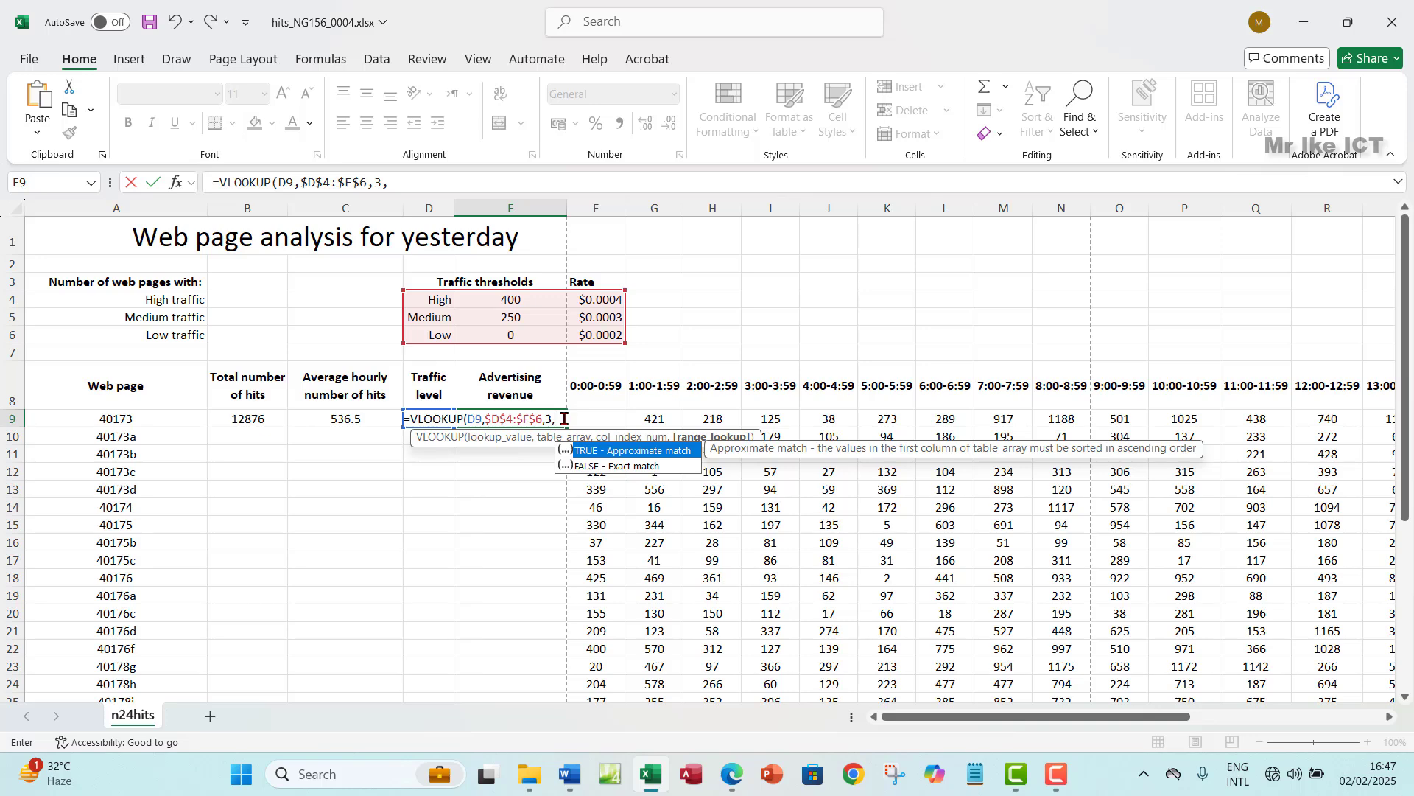
click(598, 466)
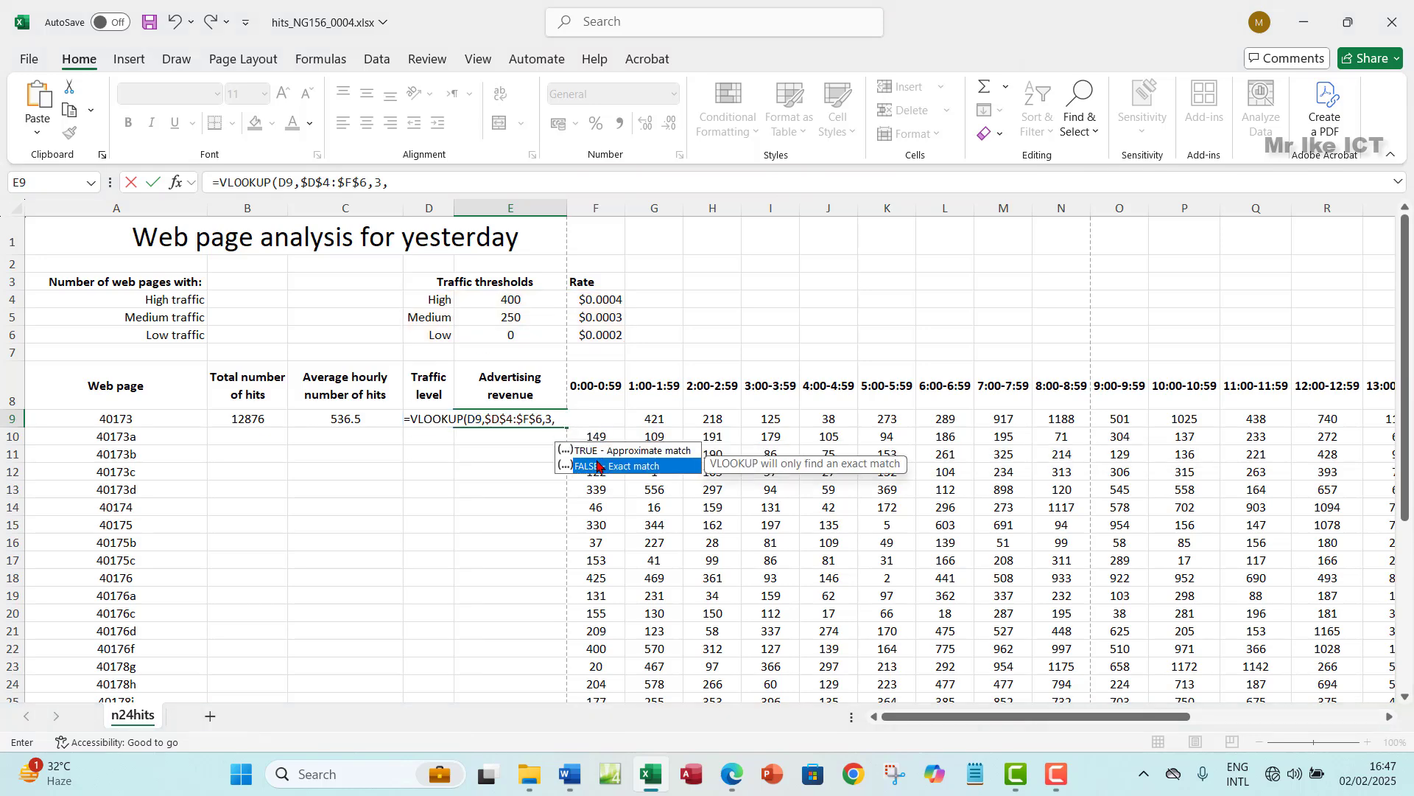
double_click(598, 464)
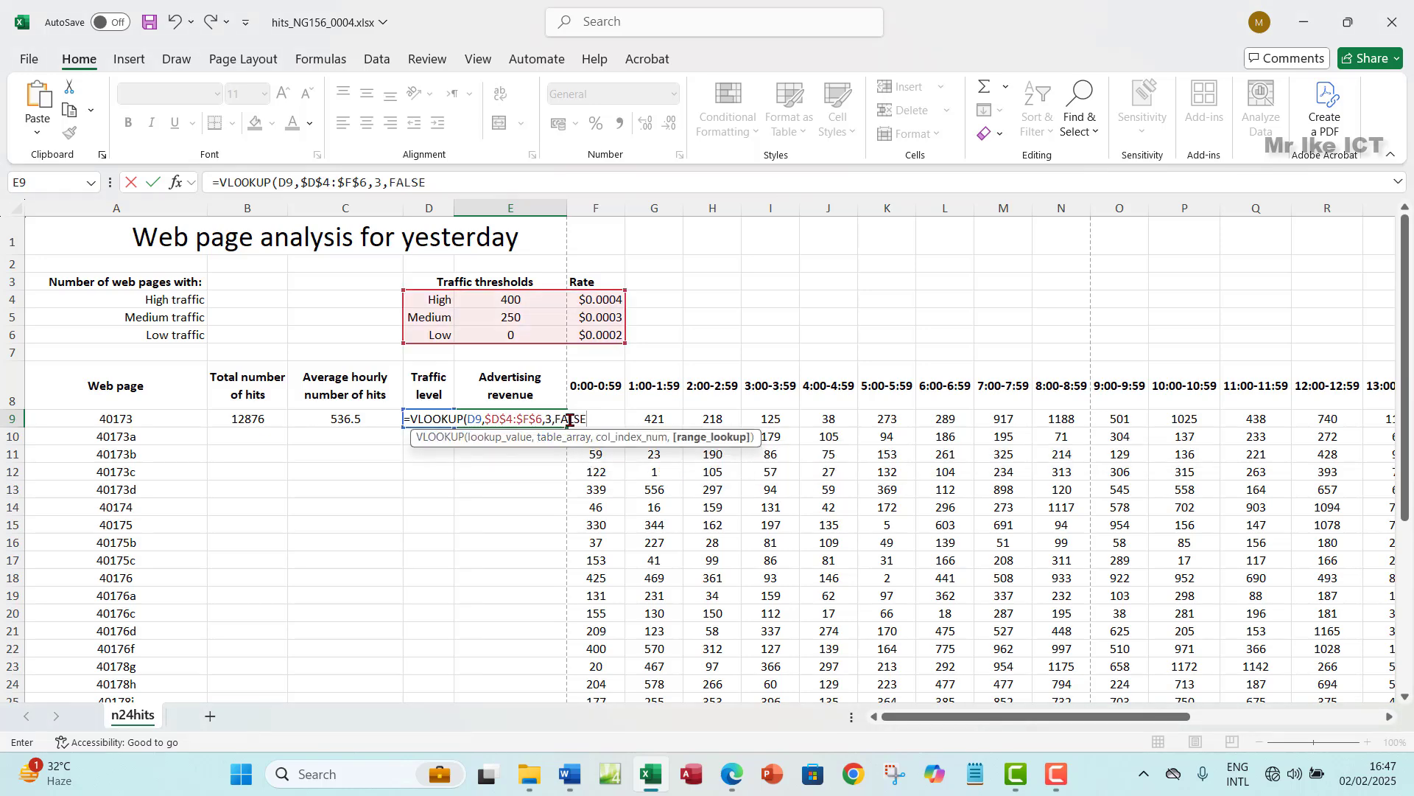
text())
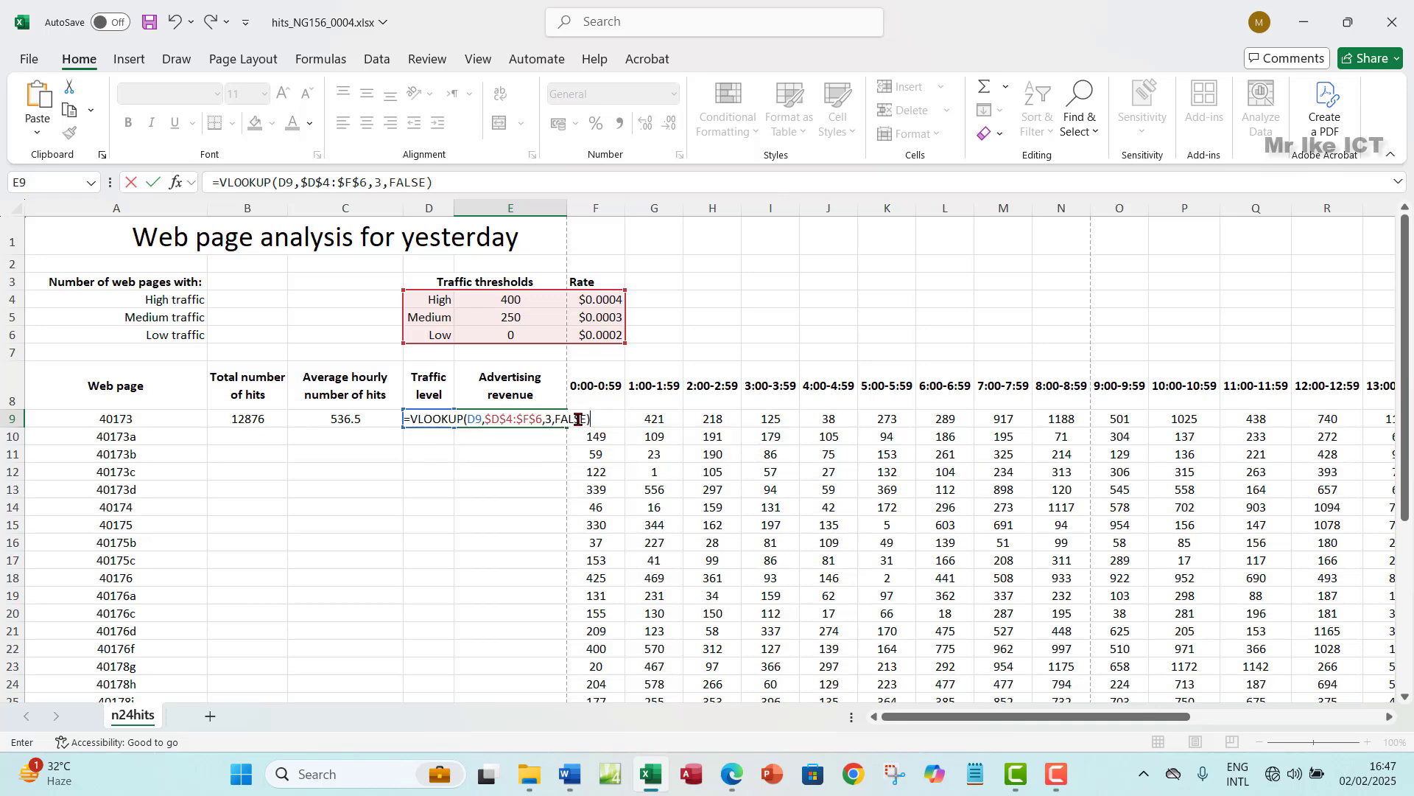
key(Return)
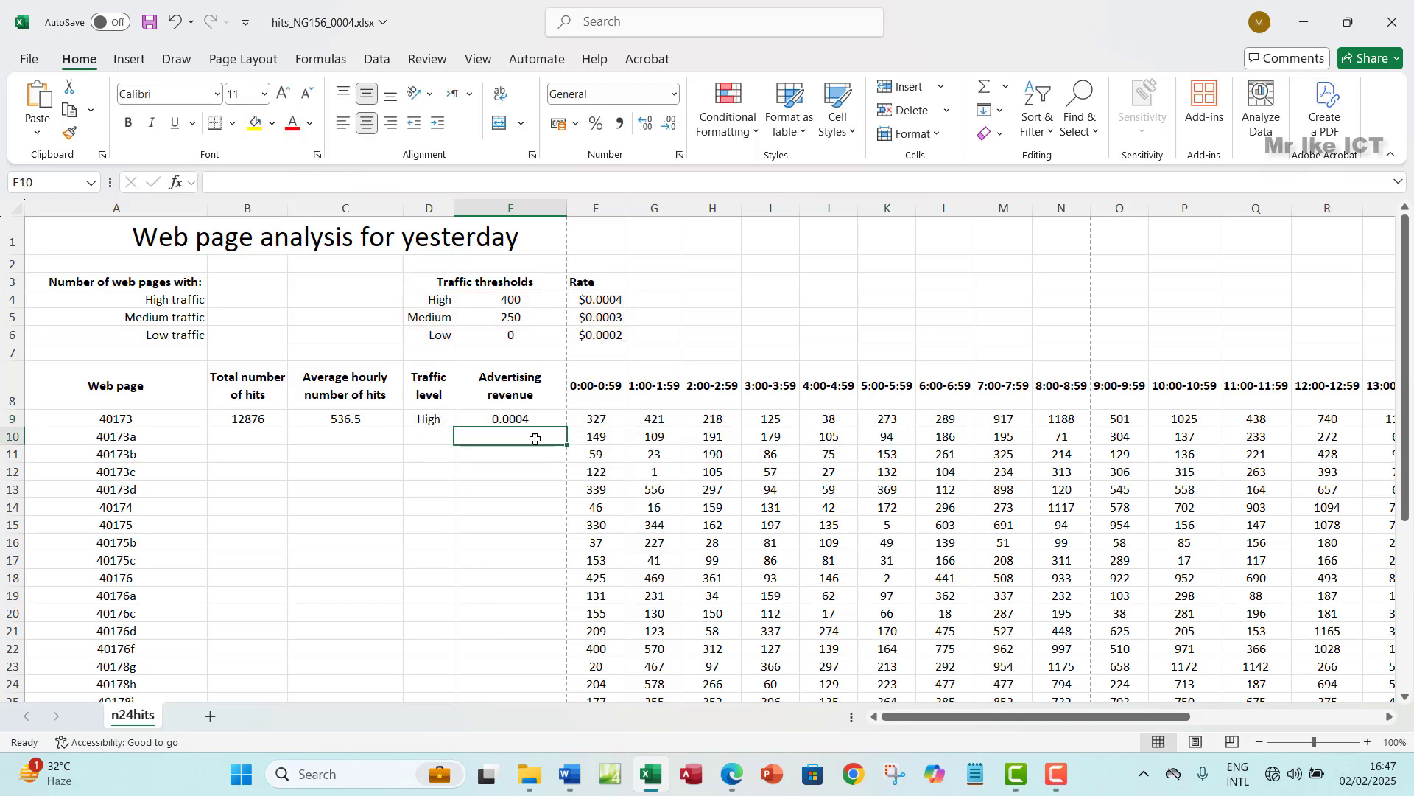
- Verify E9's 0.0004 result against the rate in F4, then bring the question paper forward
click(517, 420)
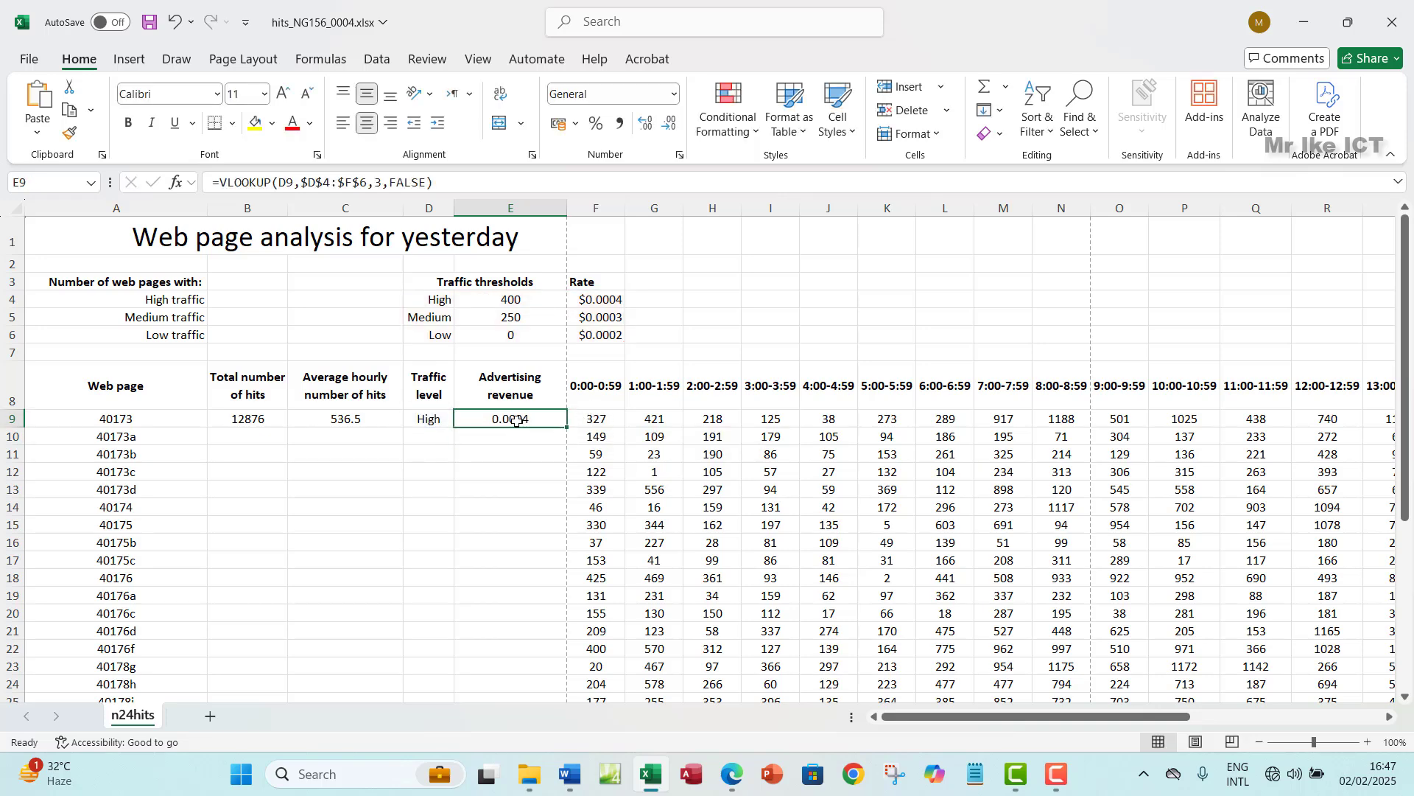
click(606, 303)
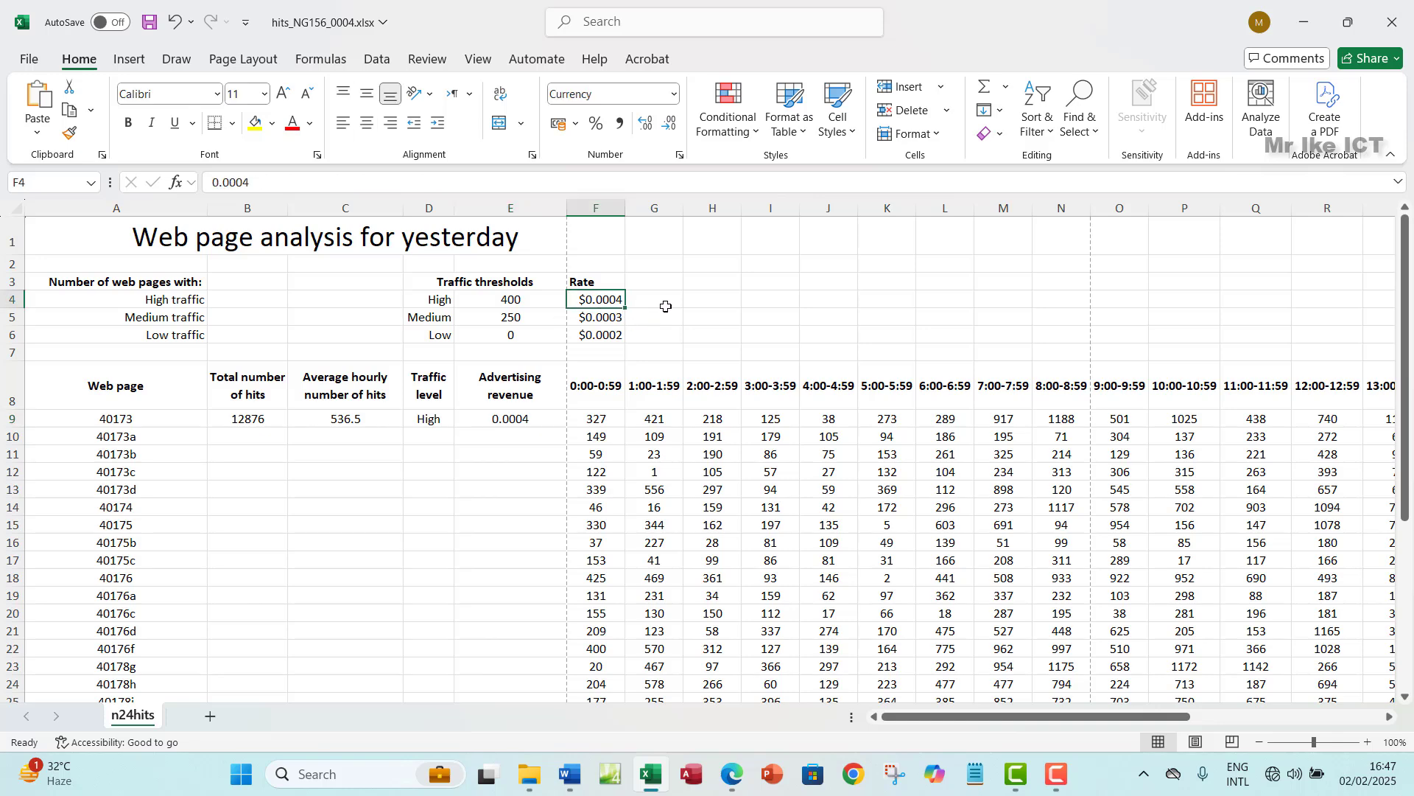
click(521, 426)
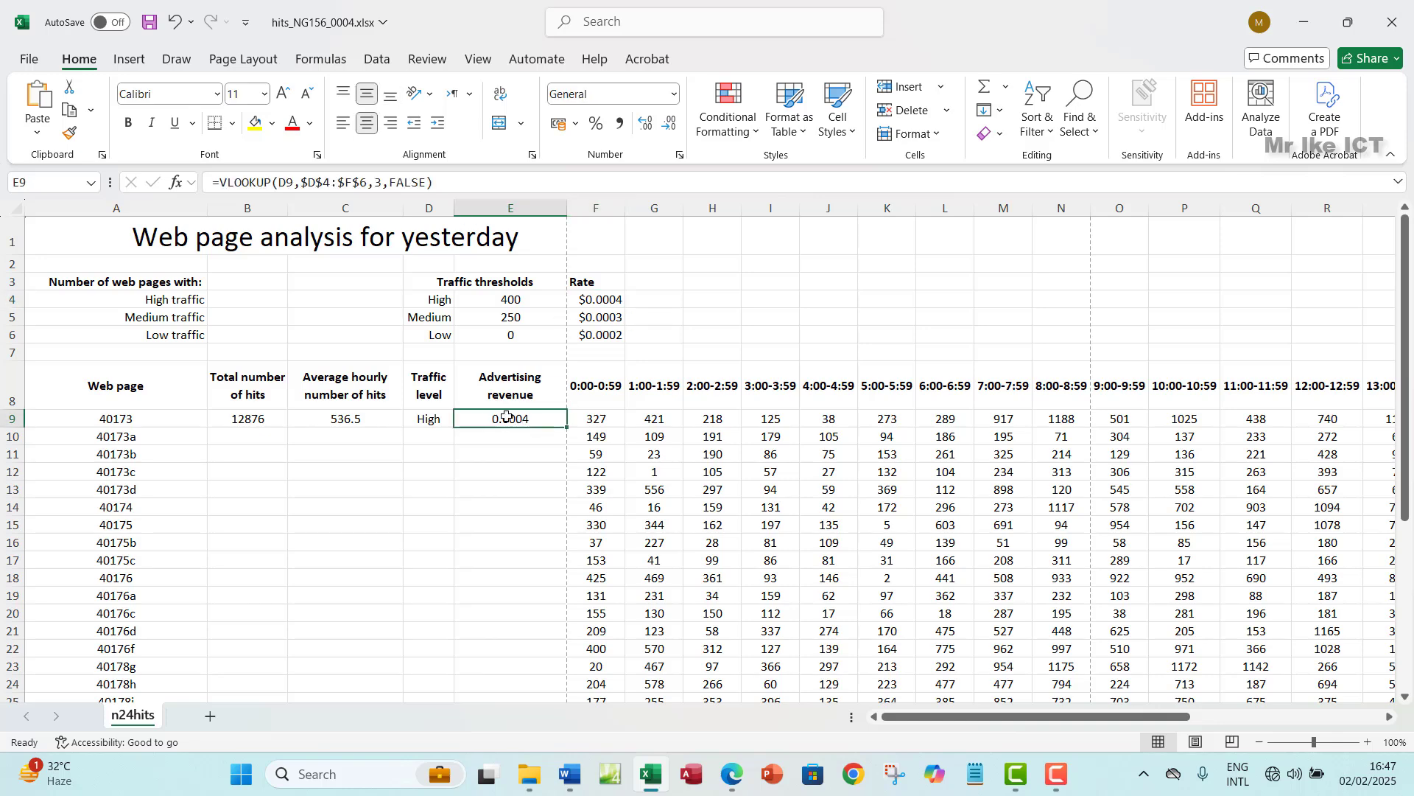
click(731, 774)
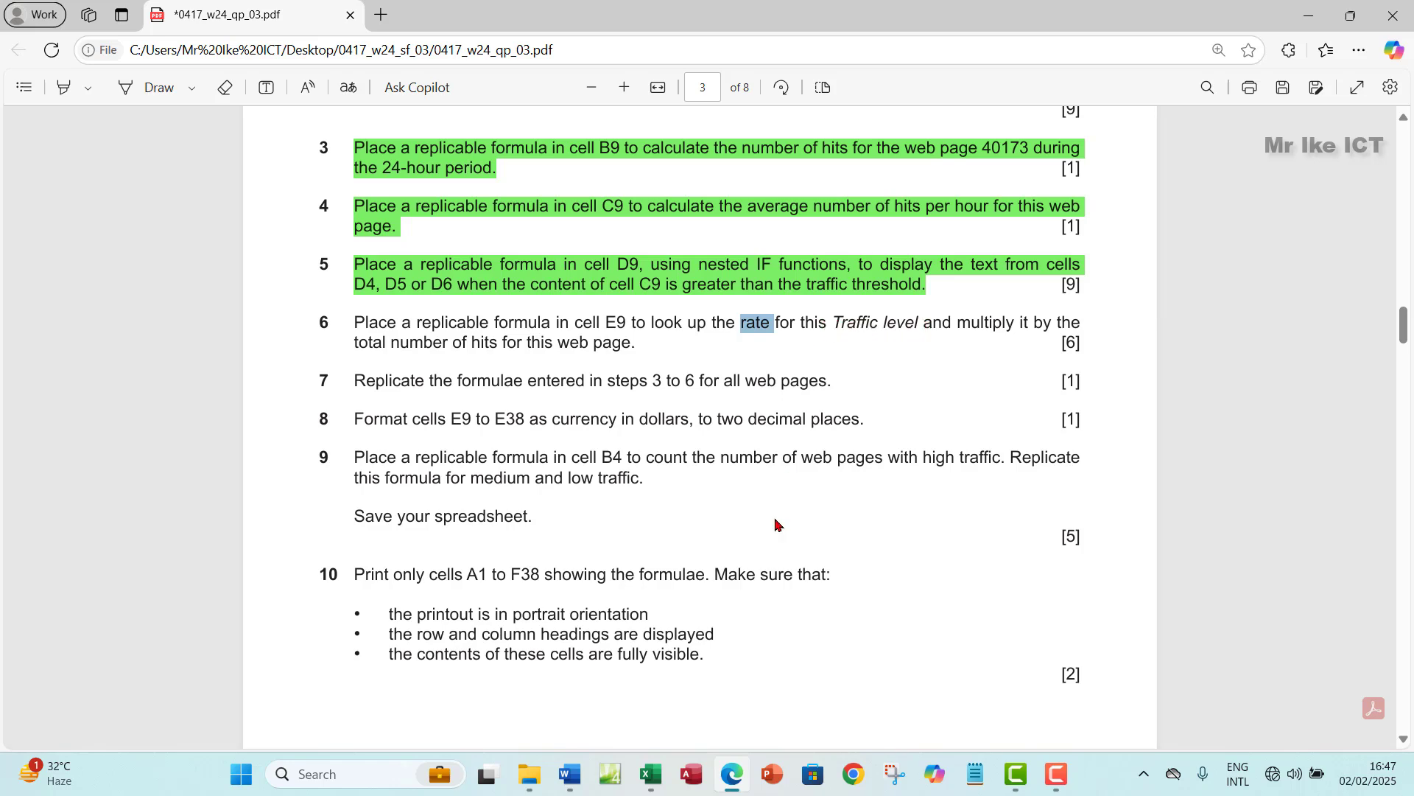
- In Excel, review the IF formula in D9 and the VLOOKUP formula in E9
click(651, 774)
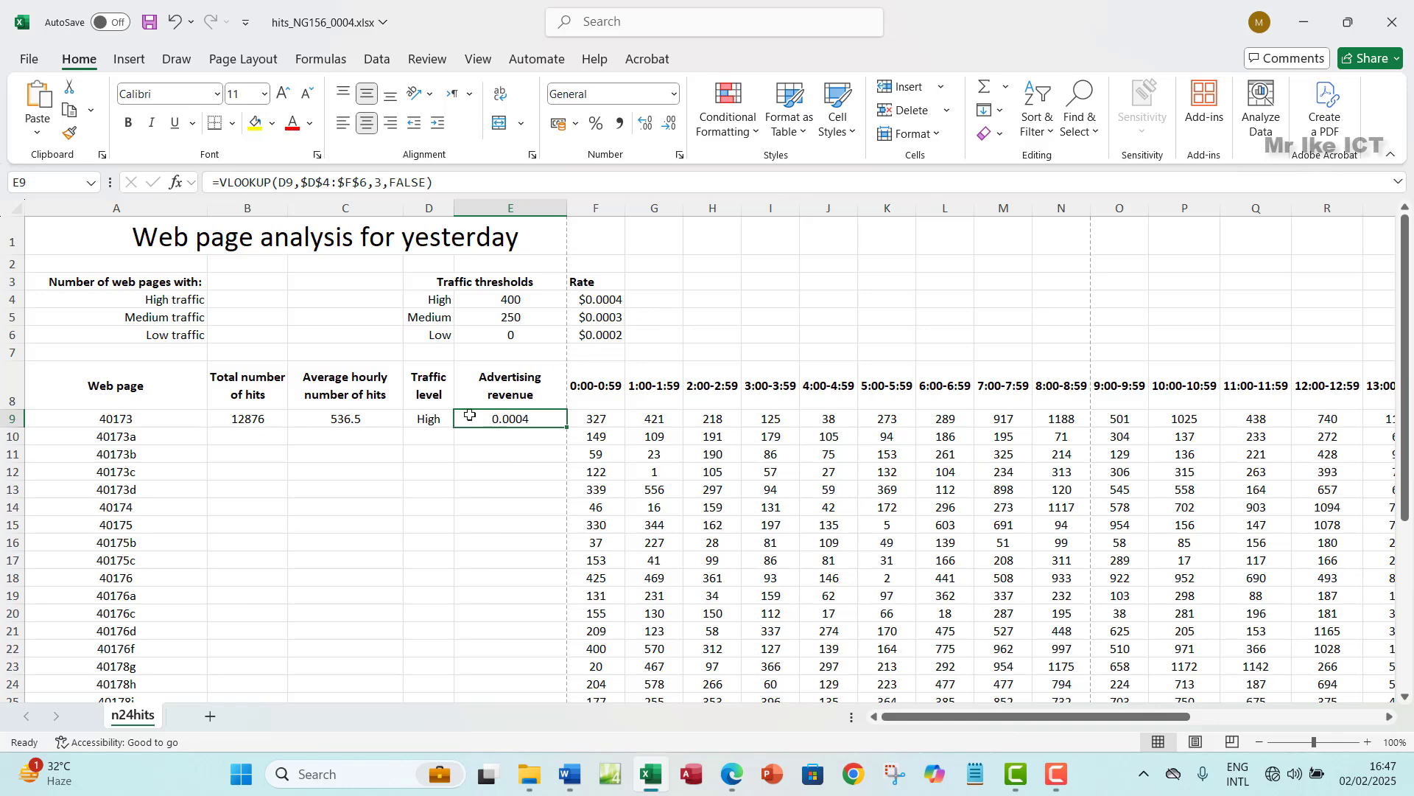
click(432, 419)
click(490, 418)
- Mark task 6's phrase about the total number of hits in the paper, then return to Excel
click(730, 770)
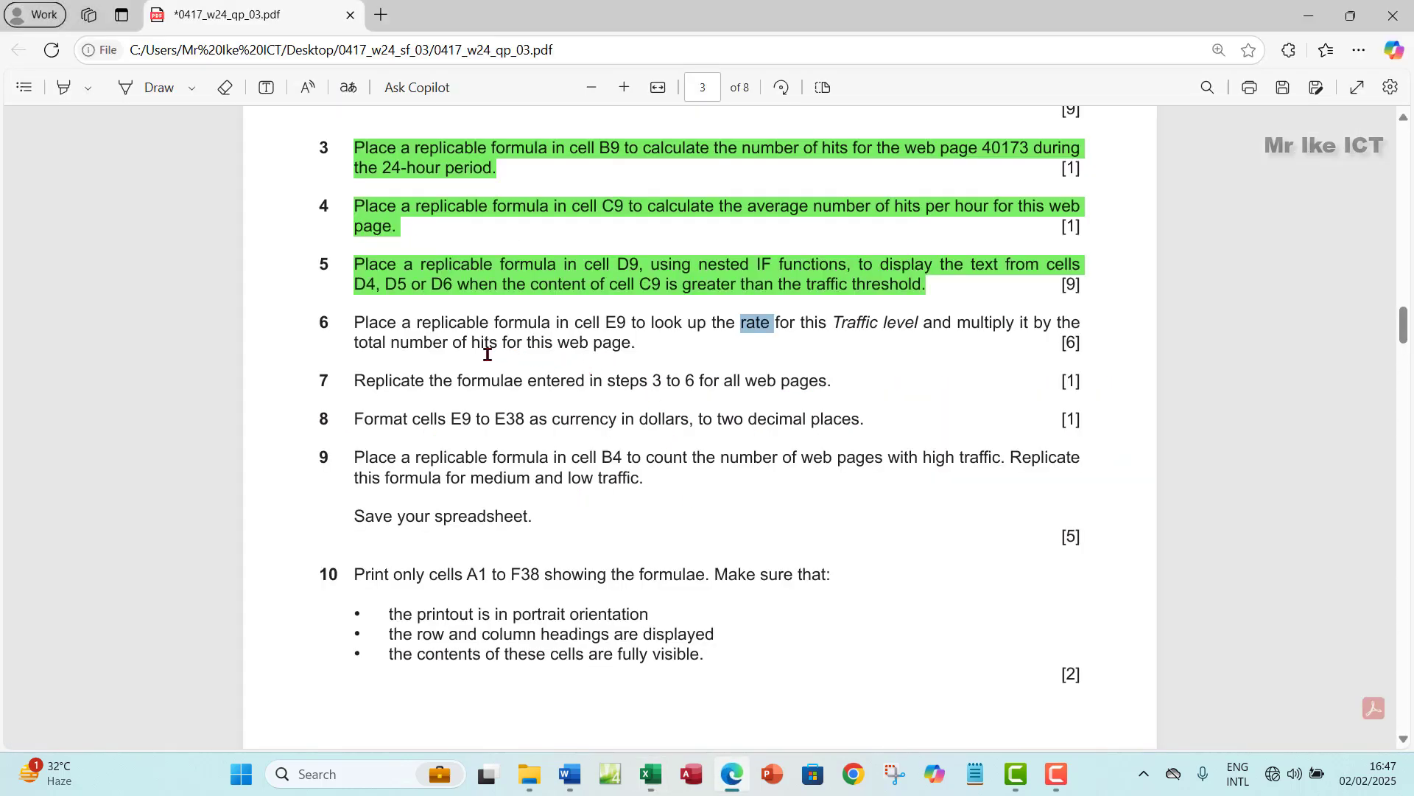
drag(357, 345, 518, 345)
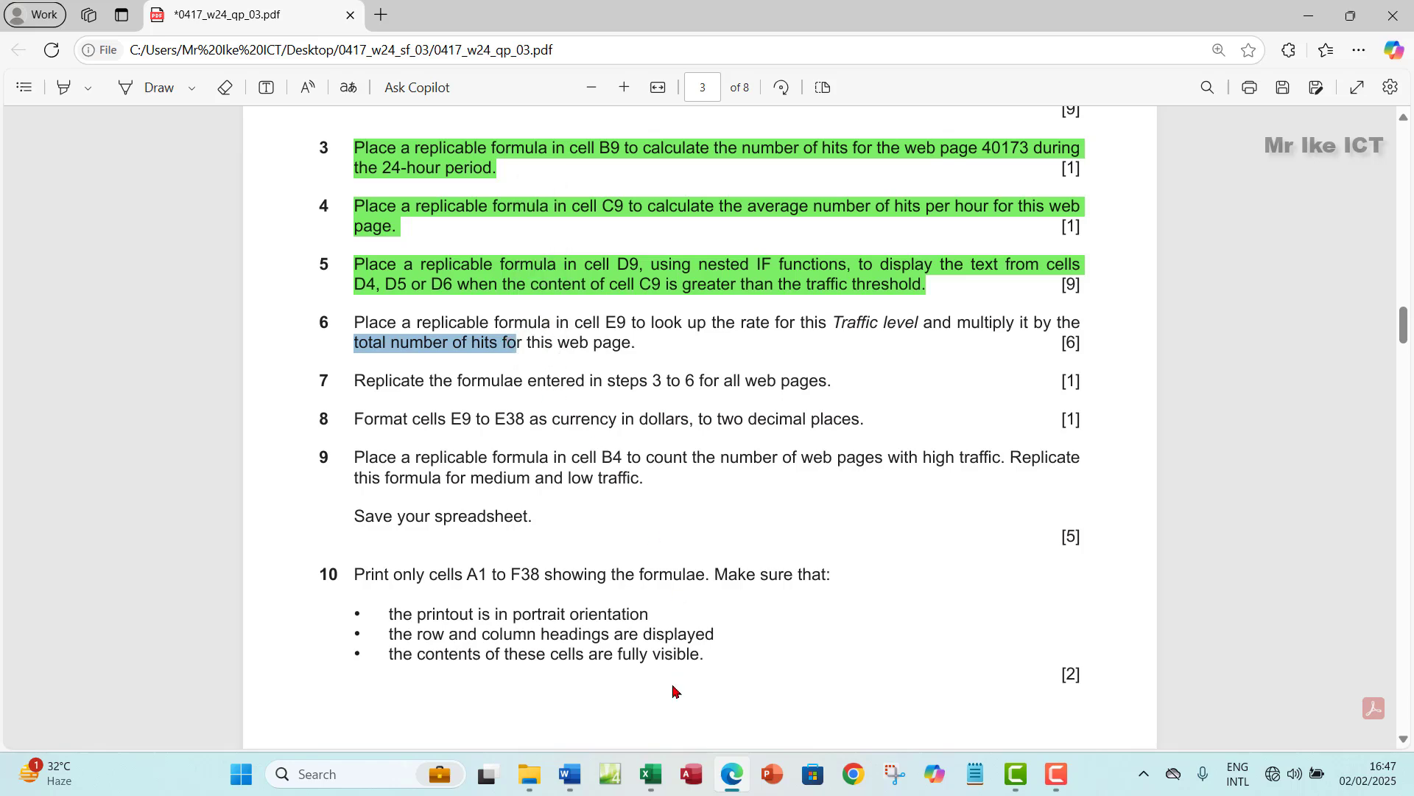
click(651, 774)
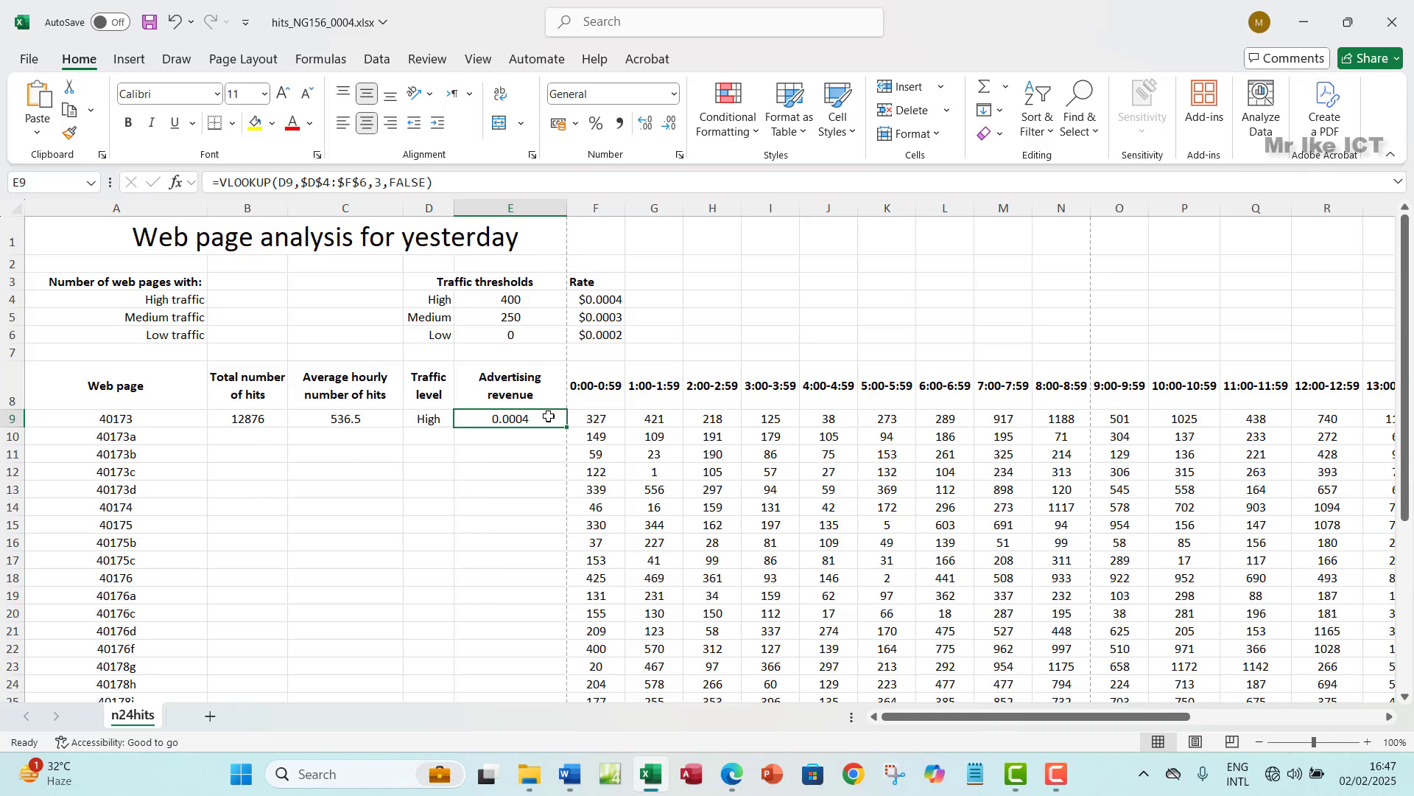
- Append *B9 to E9's VLOOKUP formula so the revenue shows 5.1504
click(446, 184)
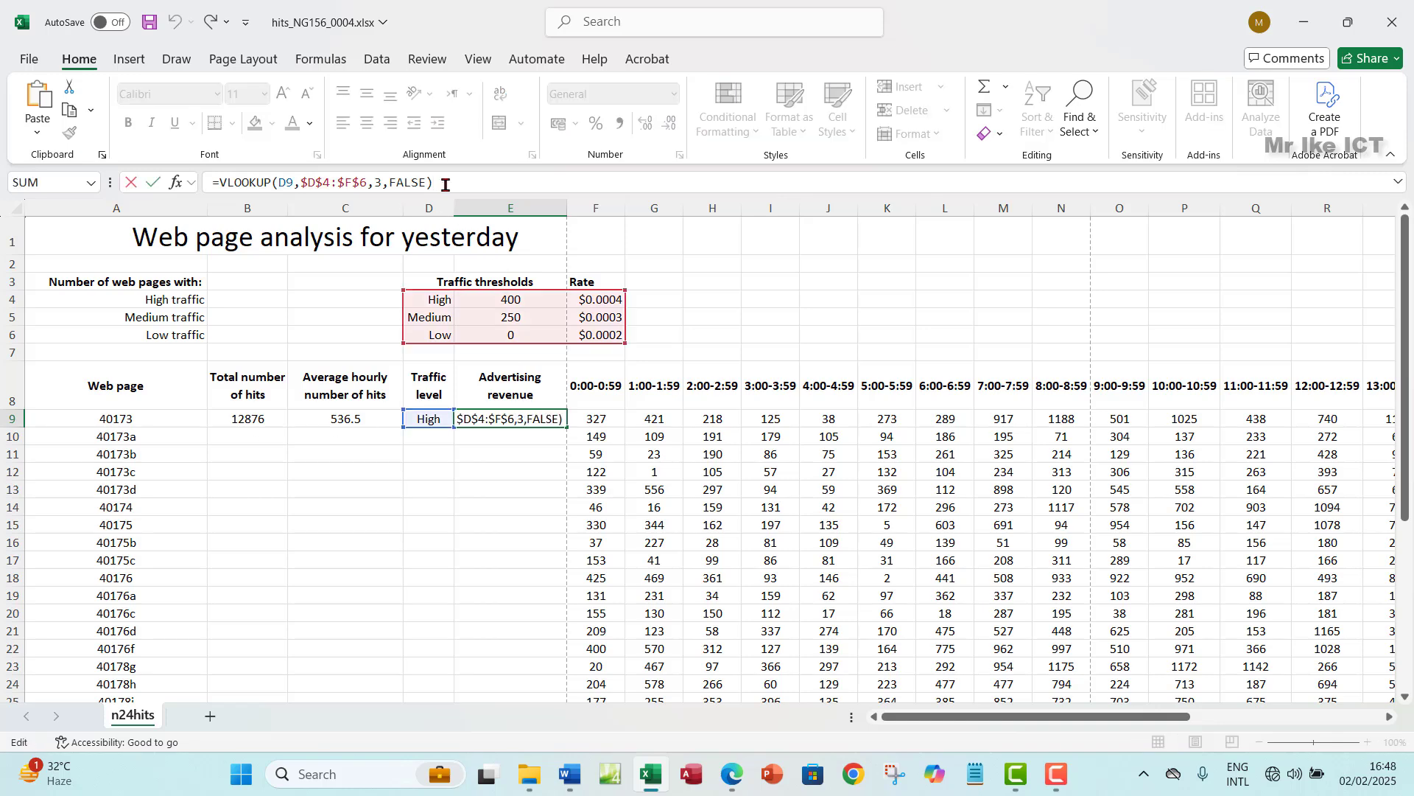
text(*)
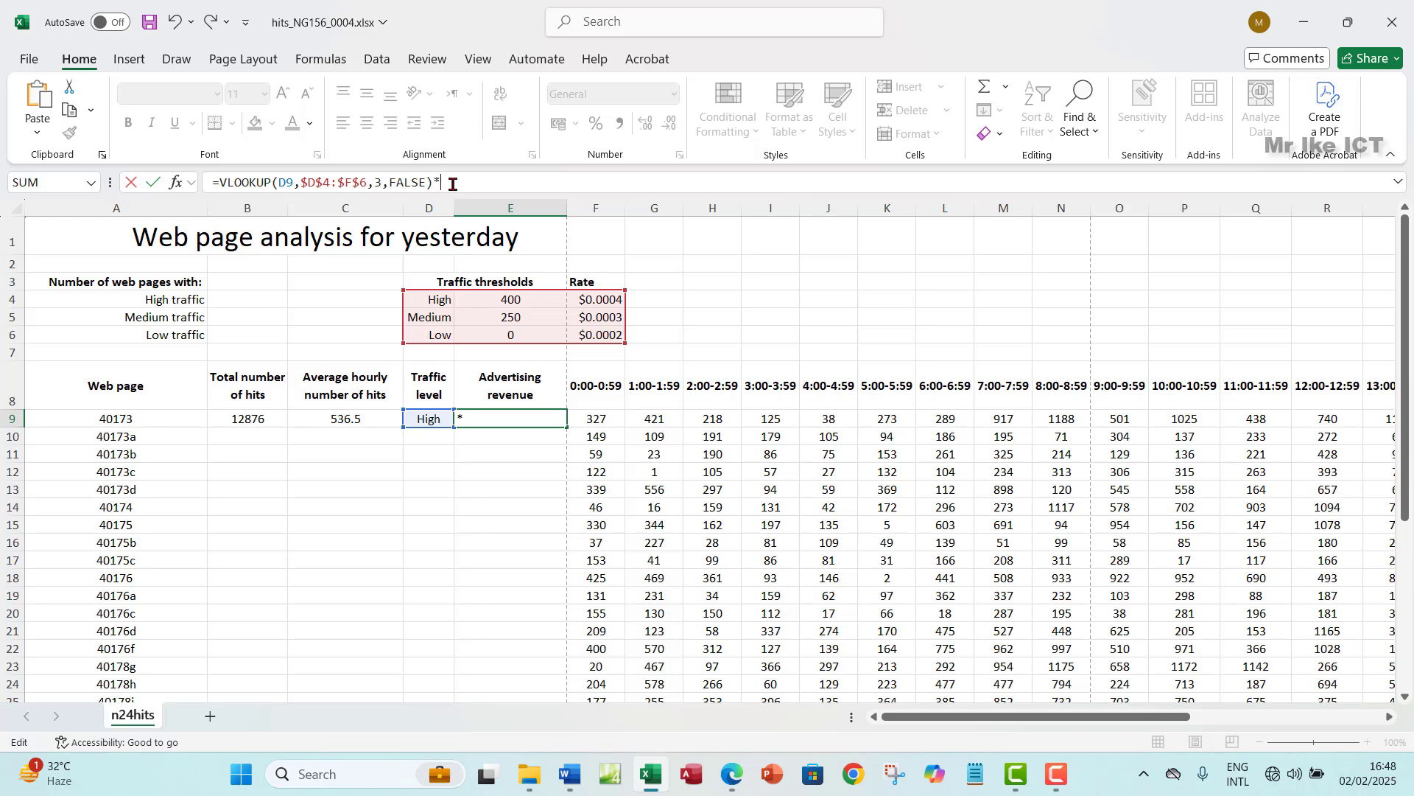
click(249, 419)
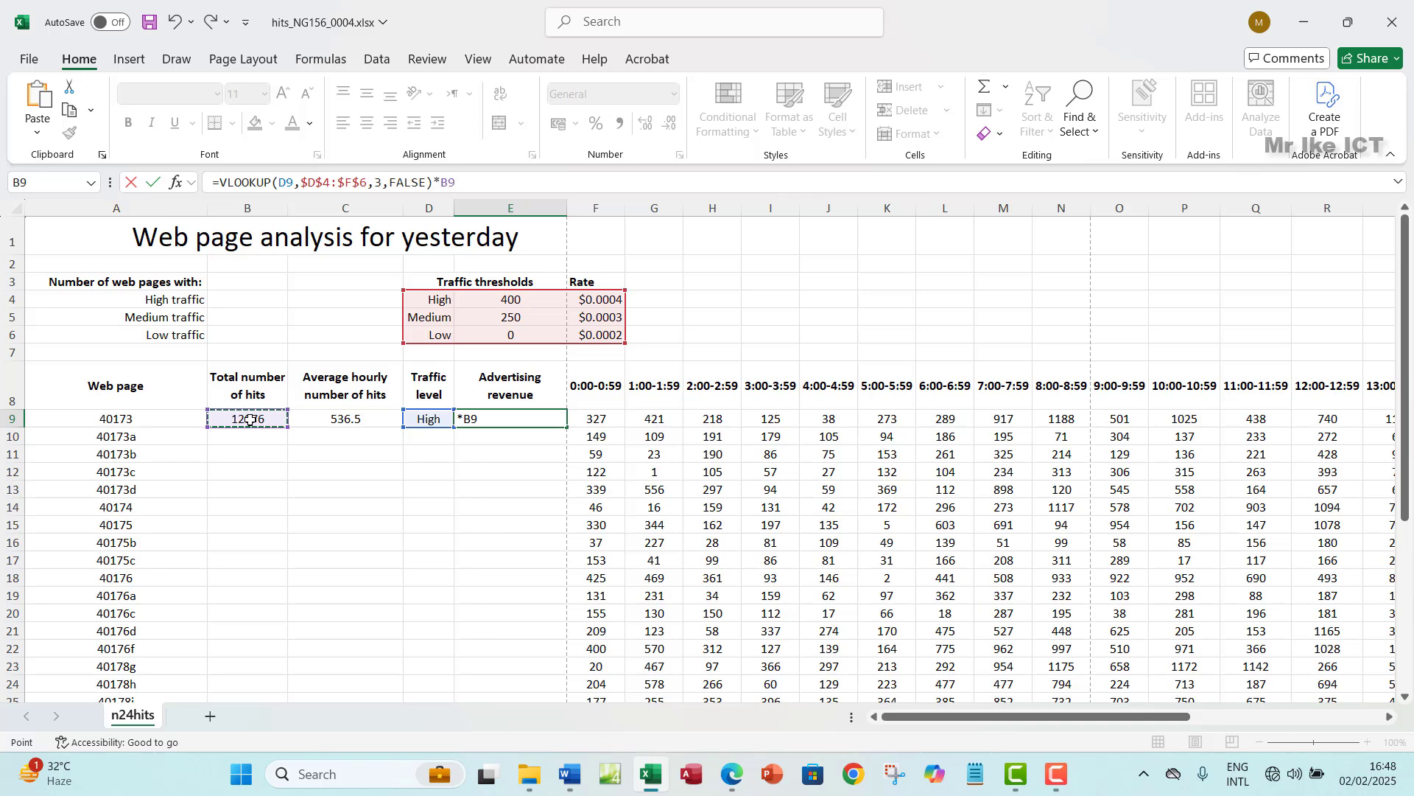
key(Return)
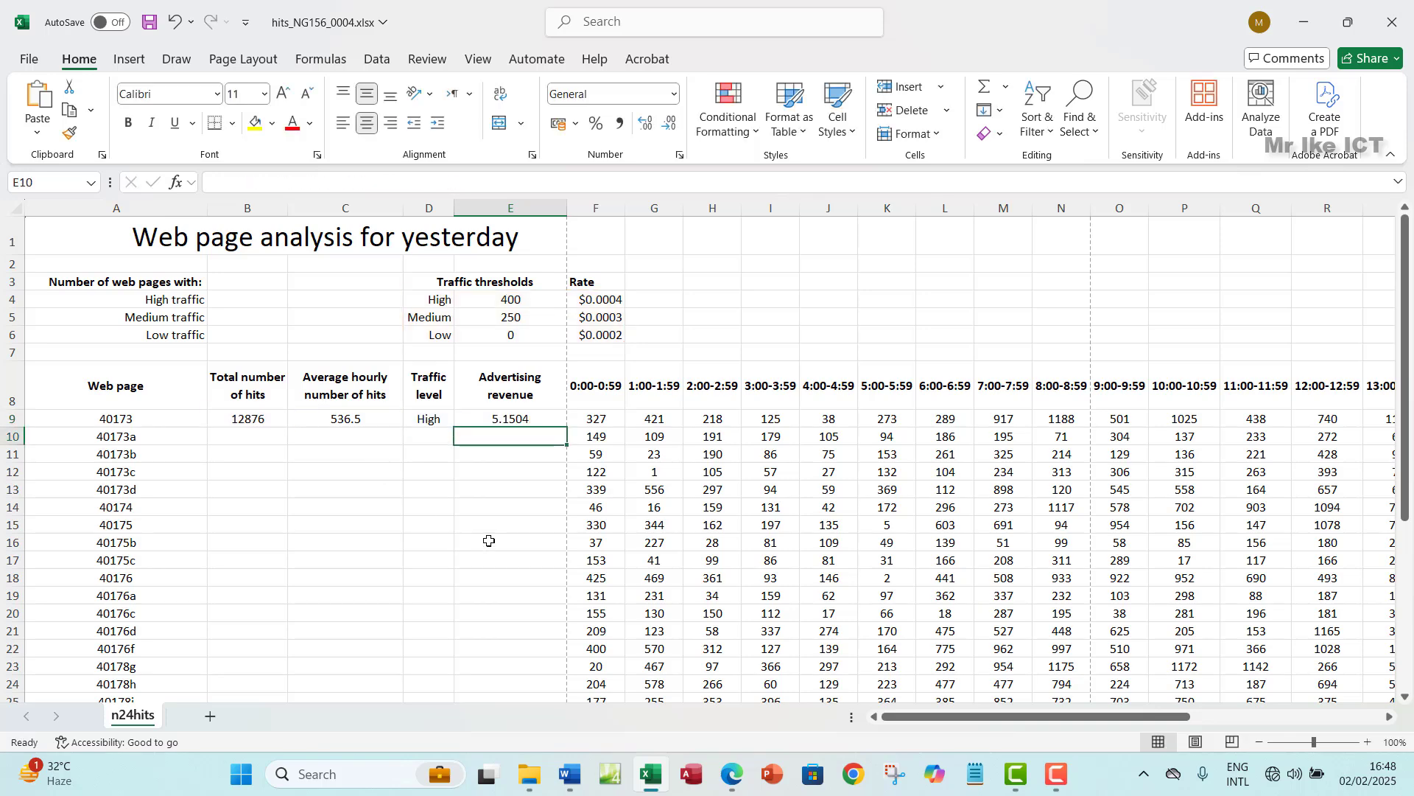
click(514, 417)
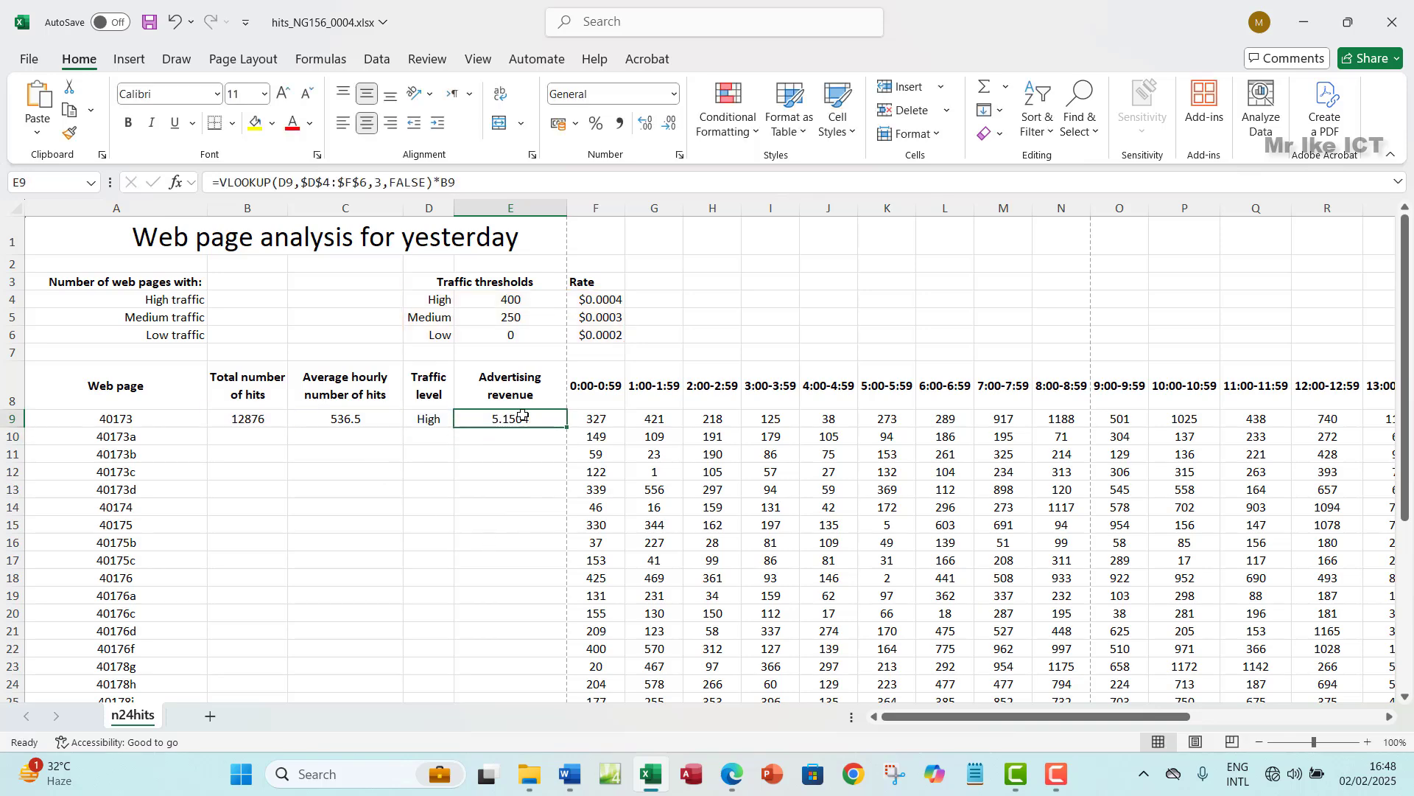
- Select task 6 in the question paper, highlight it green, and go back to Excel
click(733, 775)
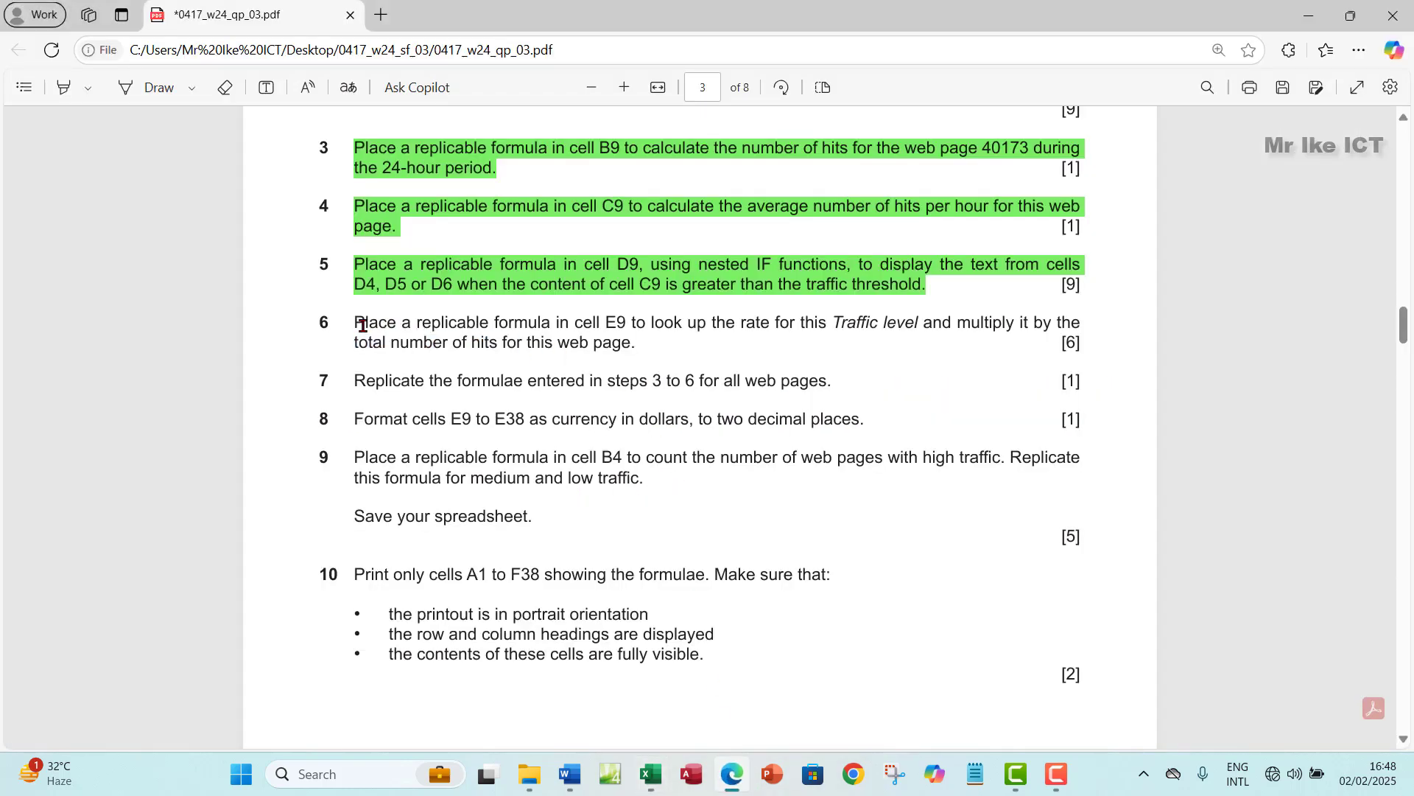
drag(360, 321, 646, 346)
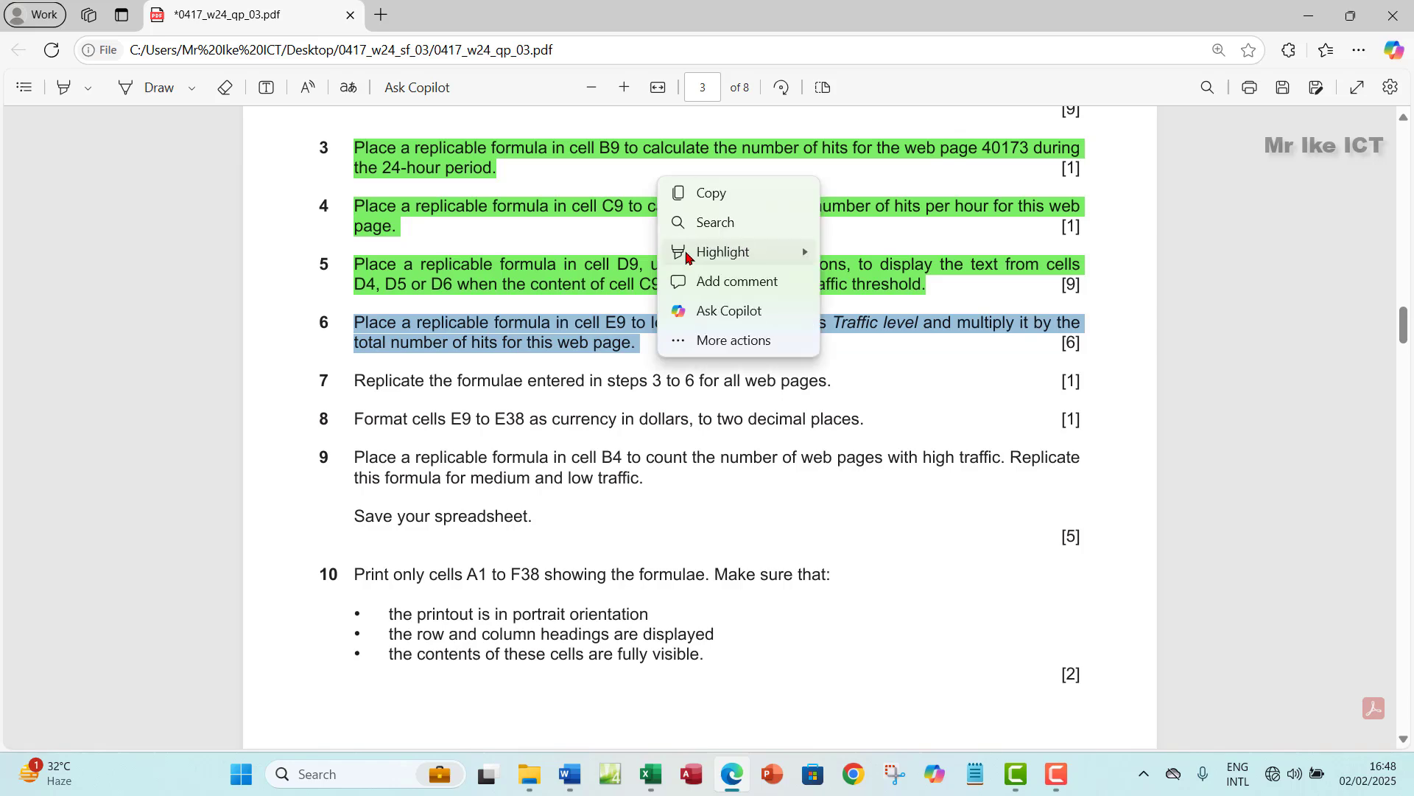
mouse_move(720, 253)
click(873, 280)
scroll(473, 419, down, 3)
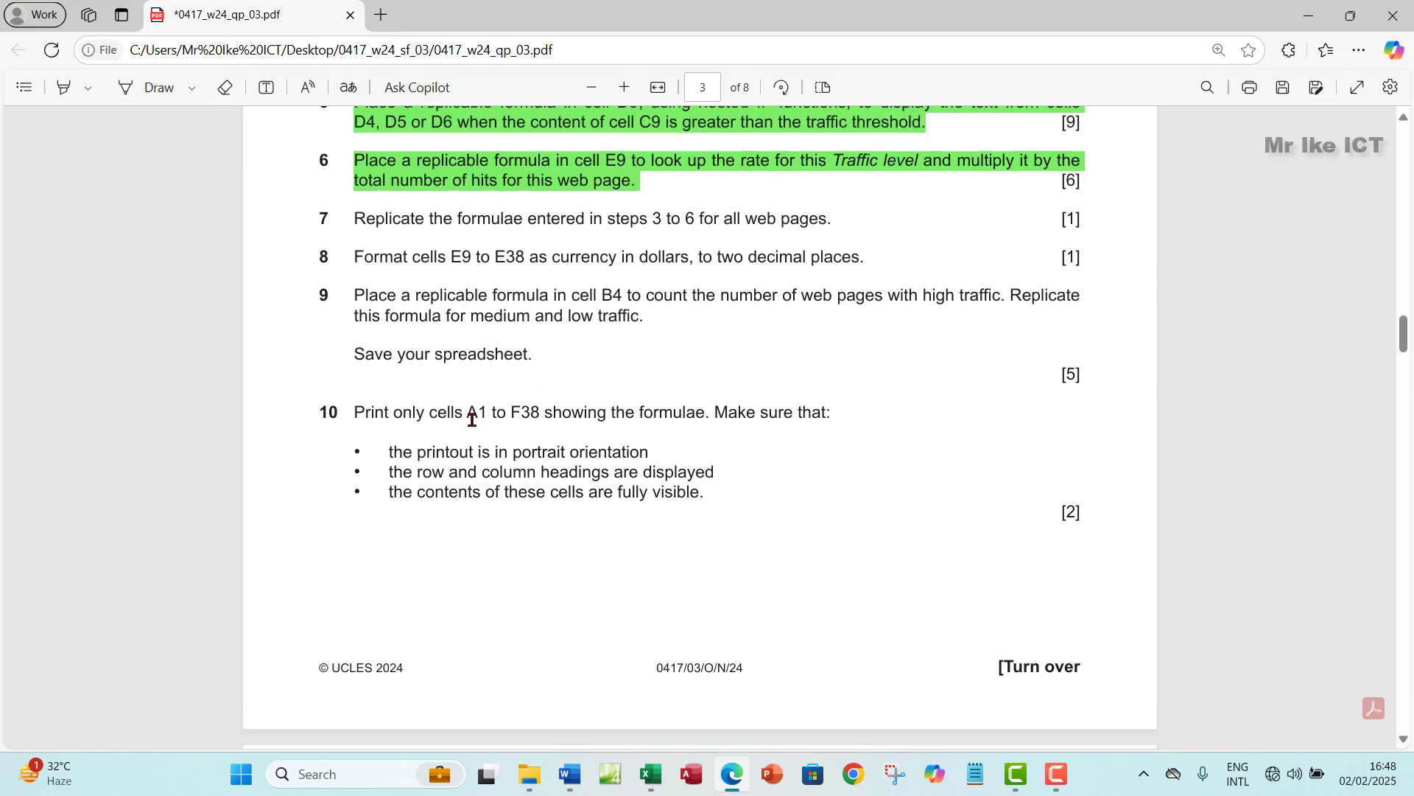
scroll(470, 414, up, 1)
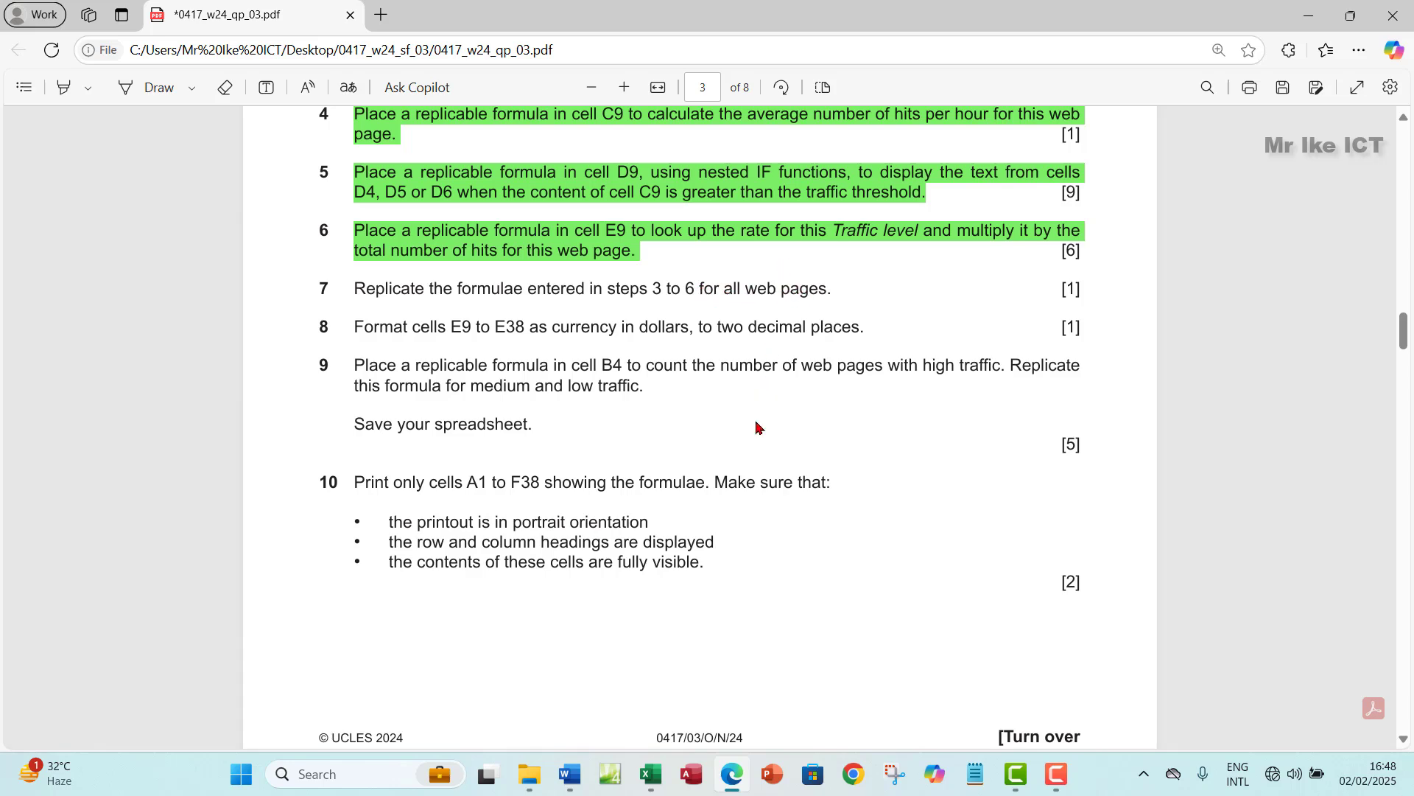
click(651, 774)
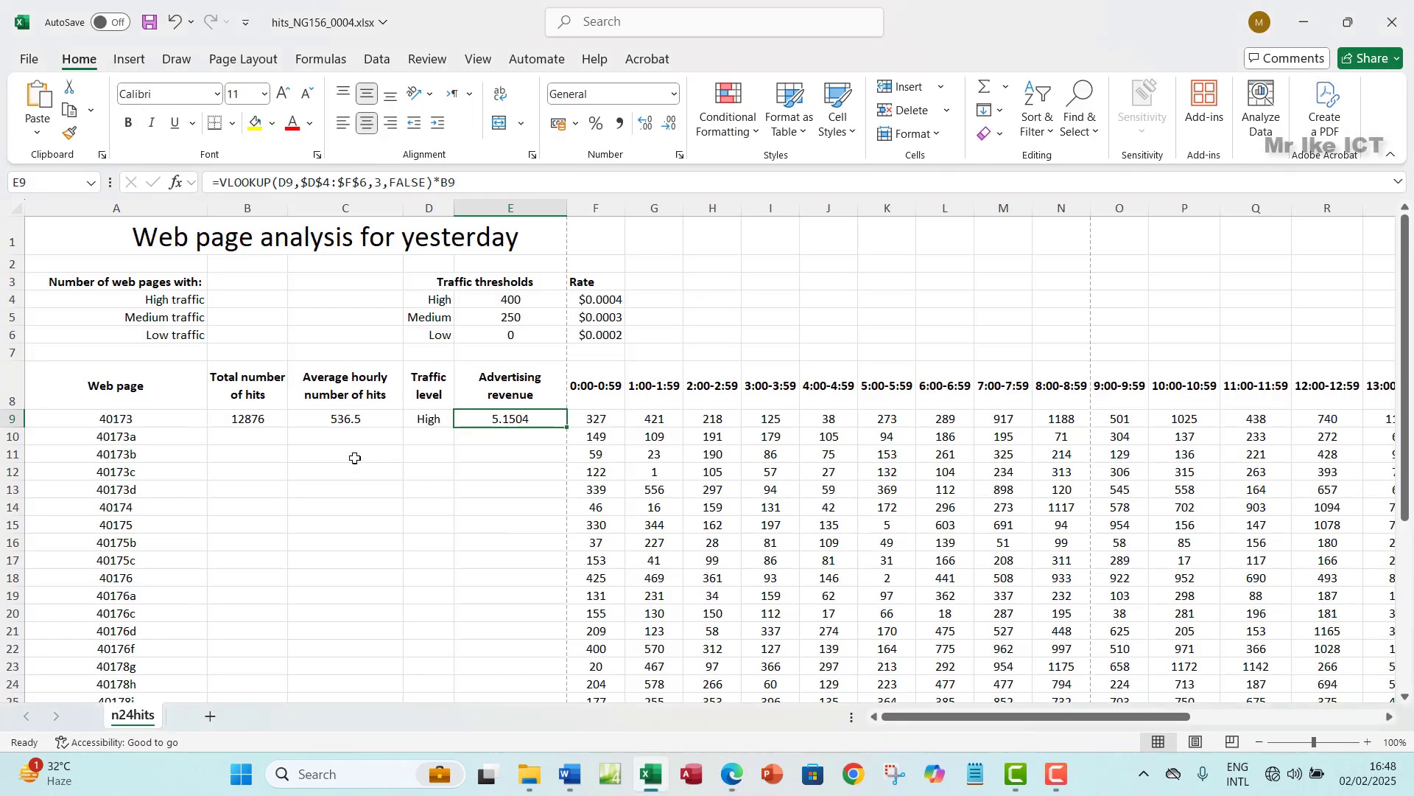
- Fill the total hits, average and traffic level formulas in B9, C9 and D9 down to row 38
click(252, 421)
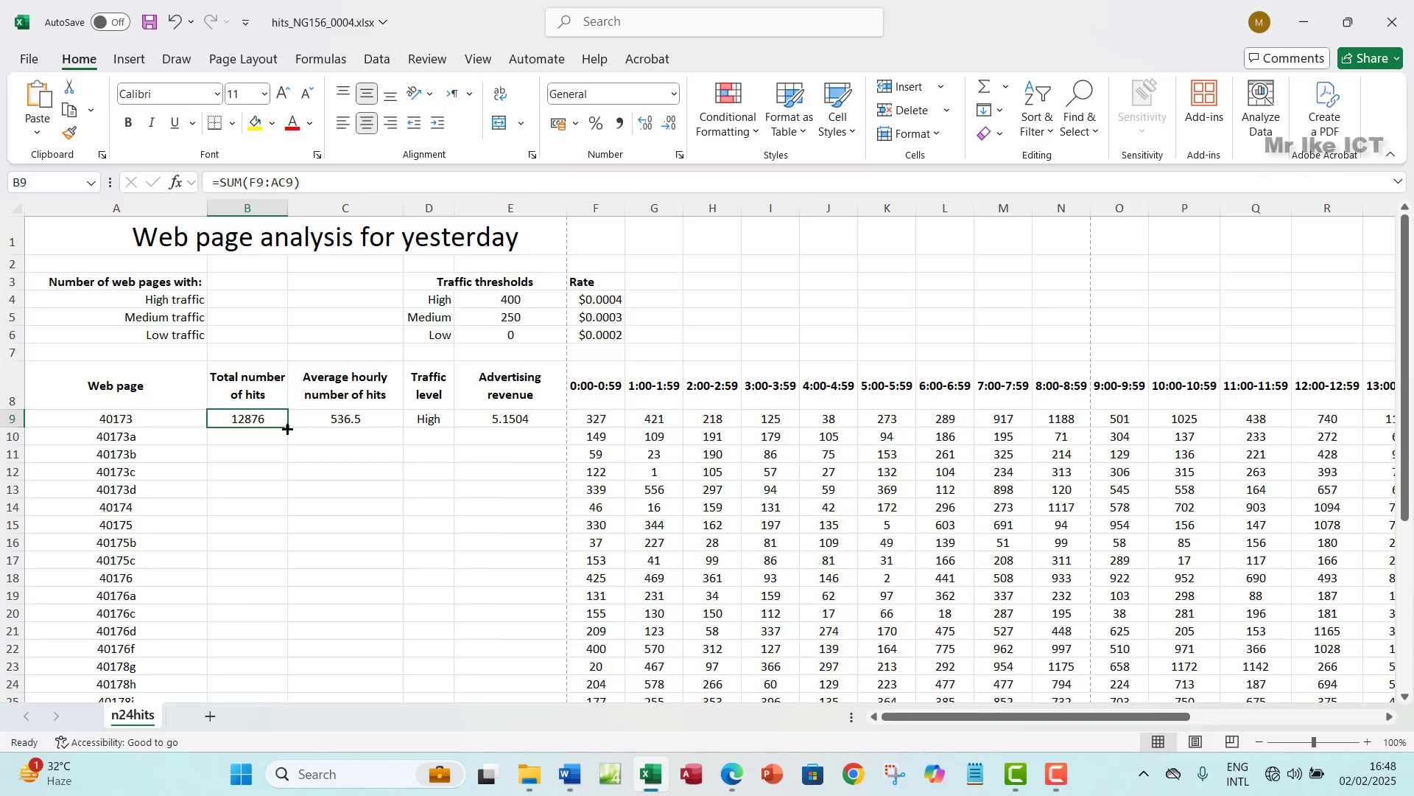
drag(287, 428, 291, 689)
click(340, 419)
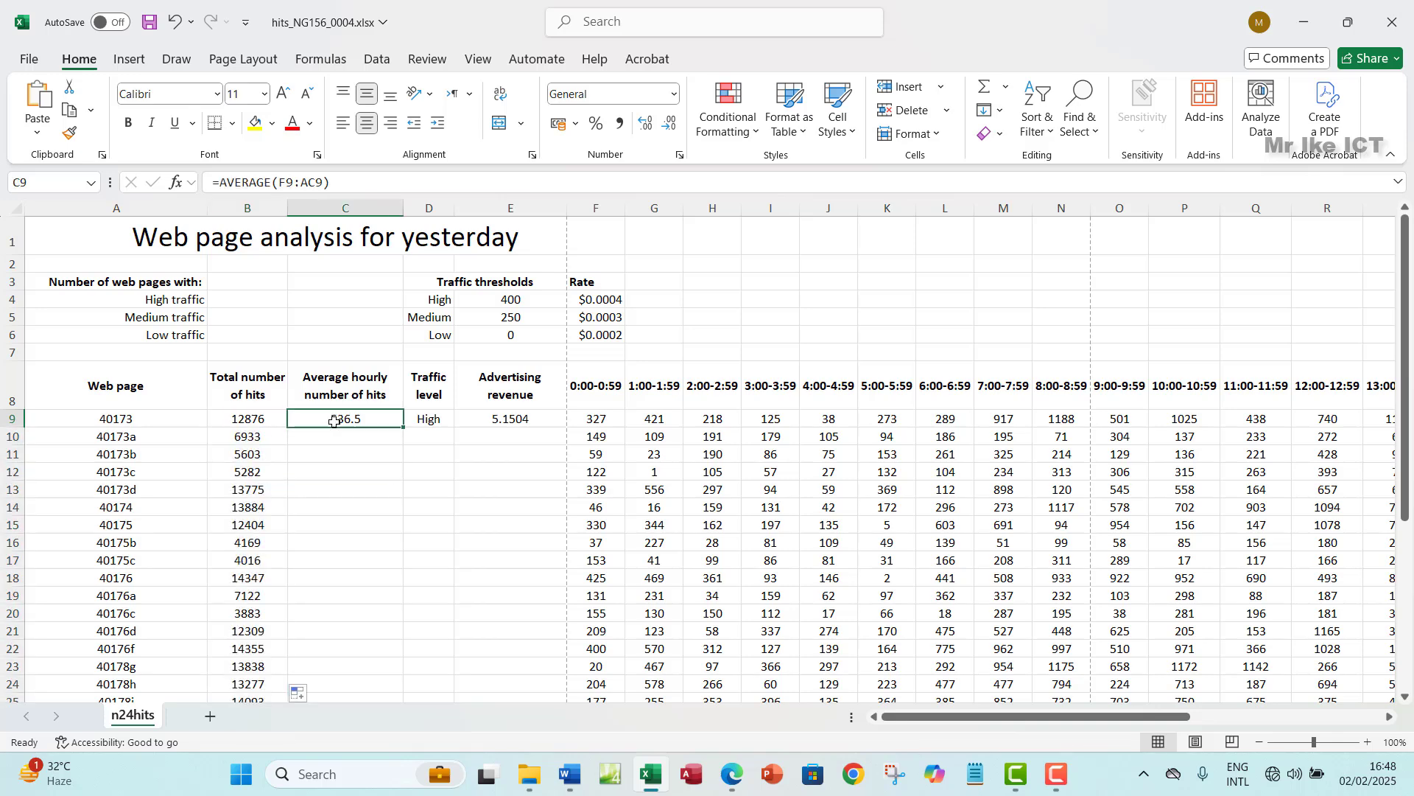
double_click(405, 427)
click(429, 419)
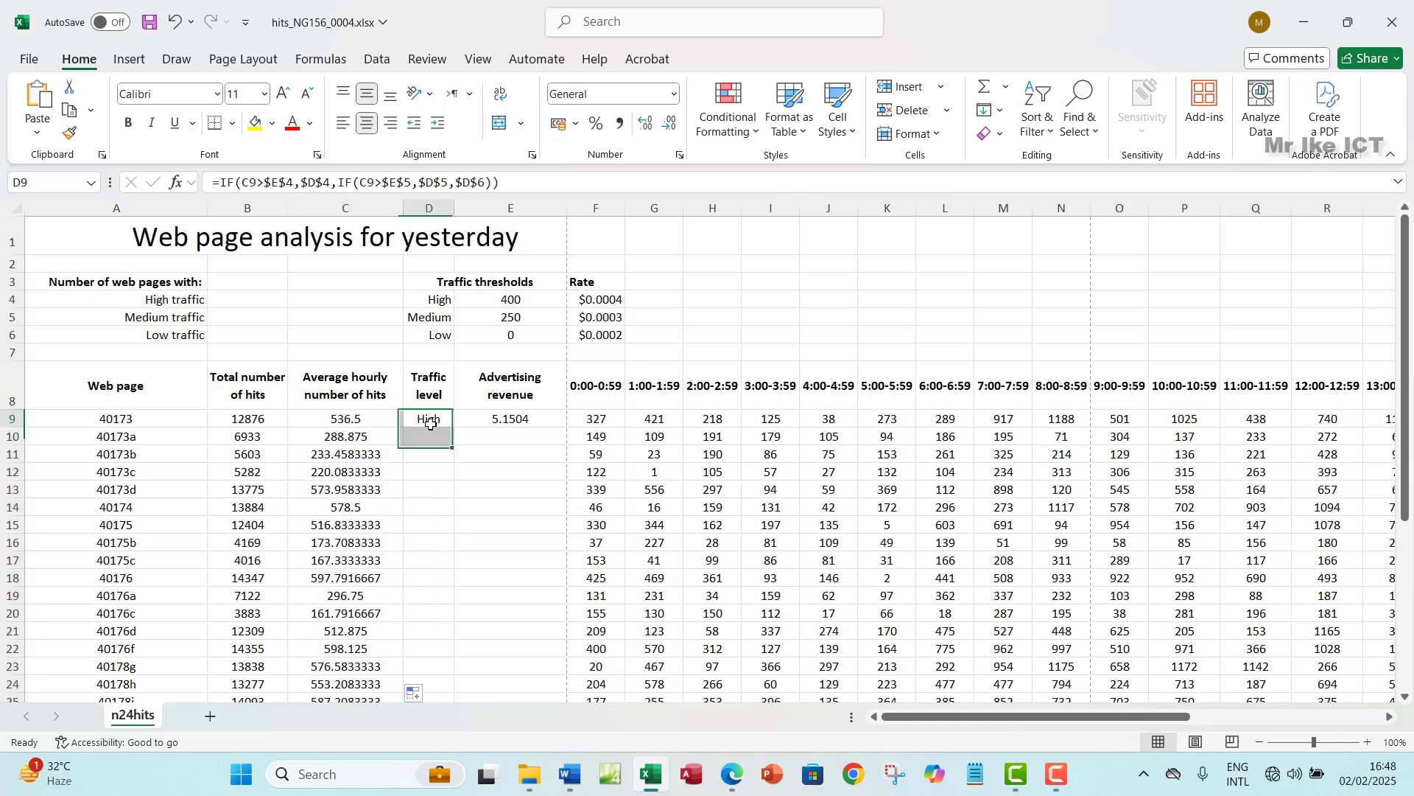
double_click(454, 428)
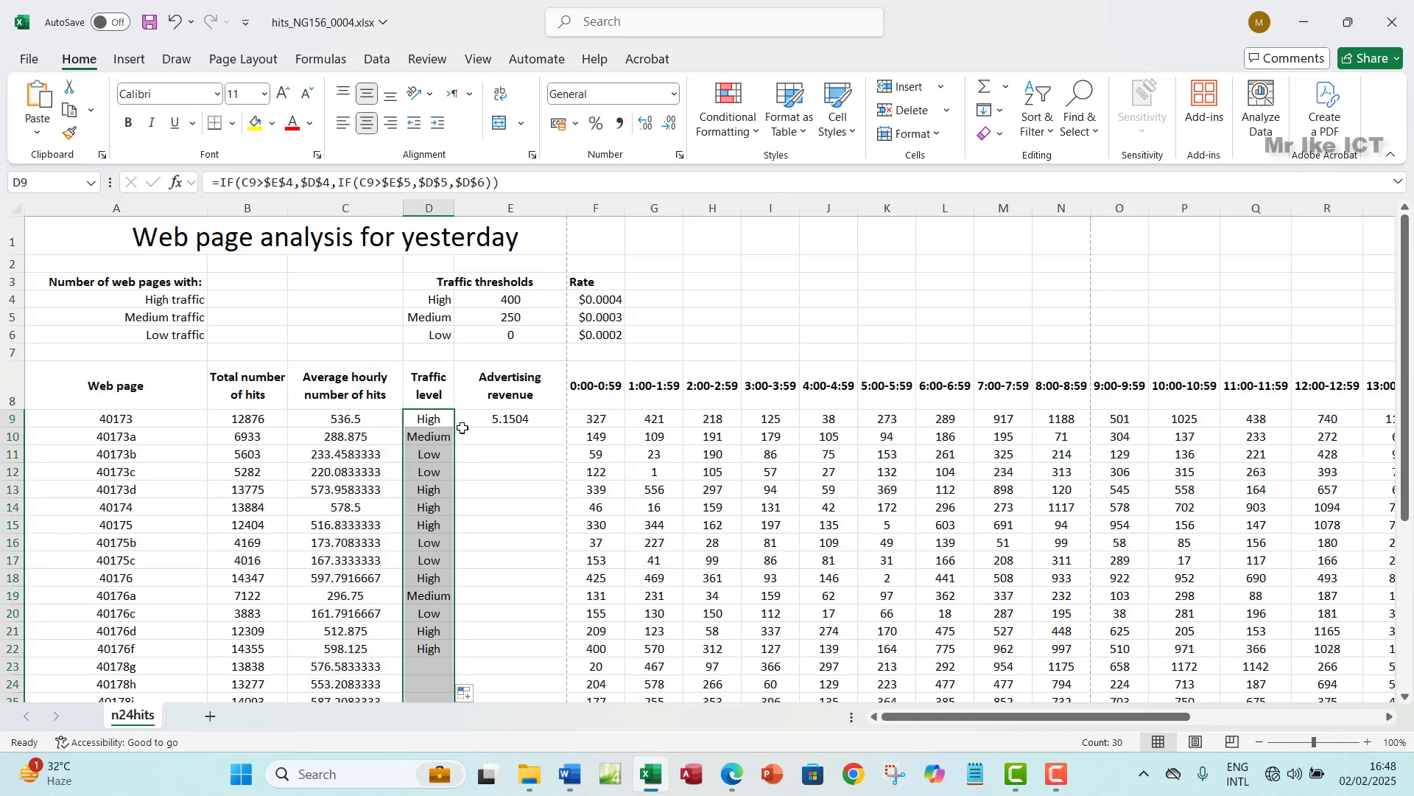
- Fill E9's revenue formula down to E38 and scroll to check the results
click(499, 420)
double_click(567, 426)
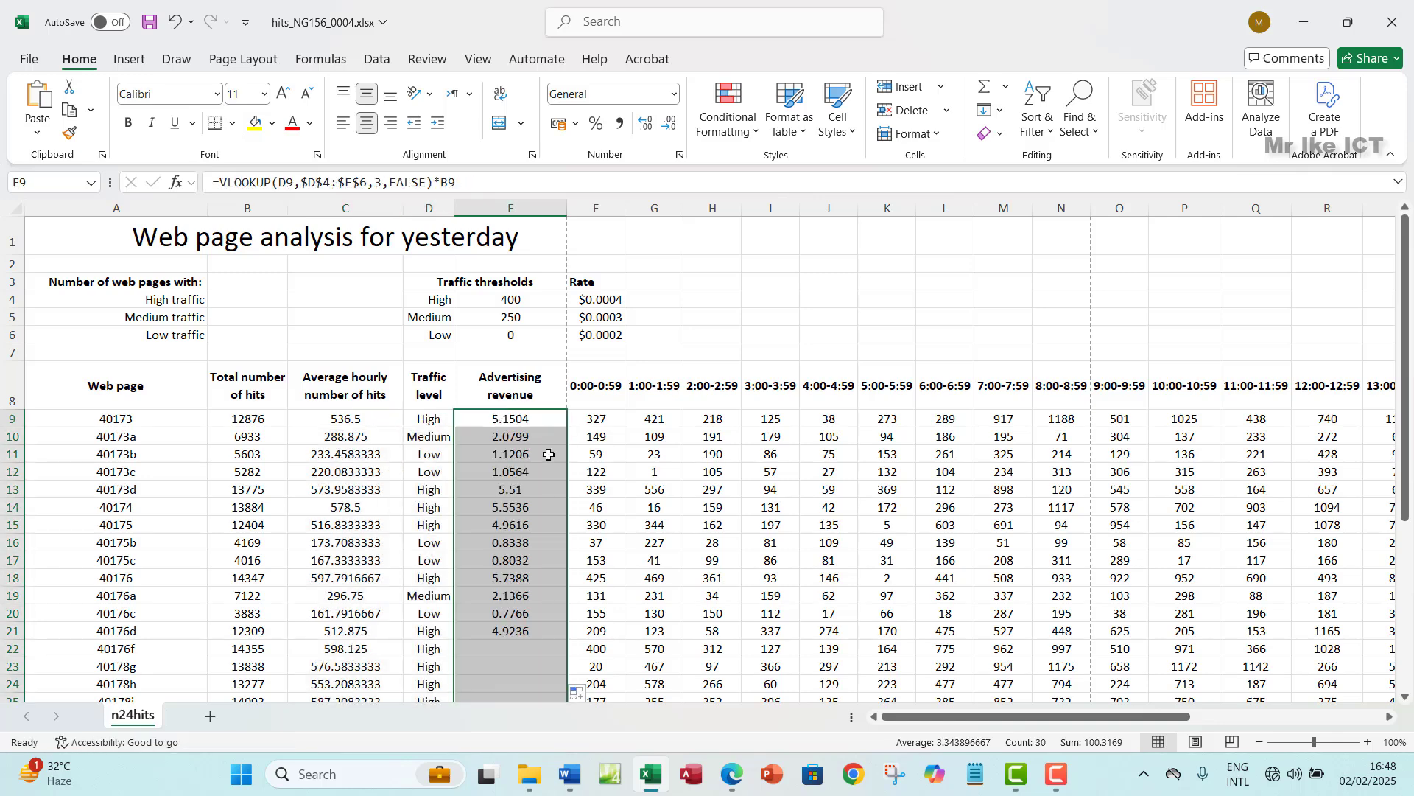
scroll(492, 484, down, 4)
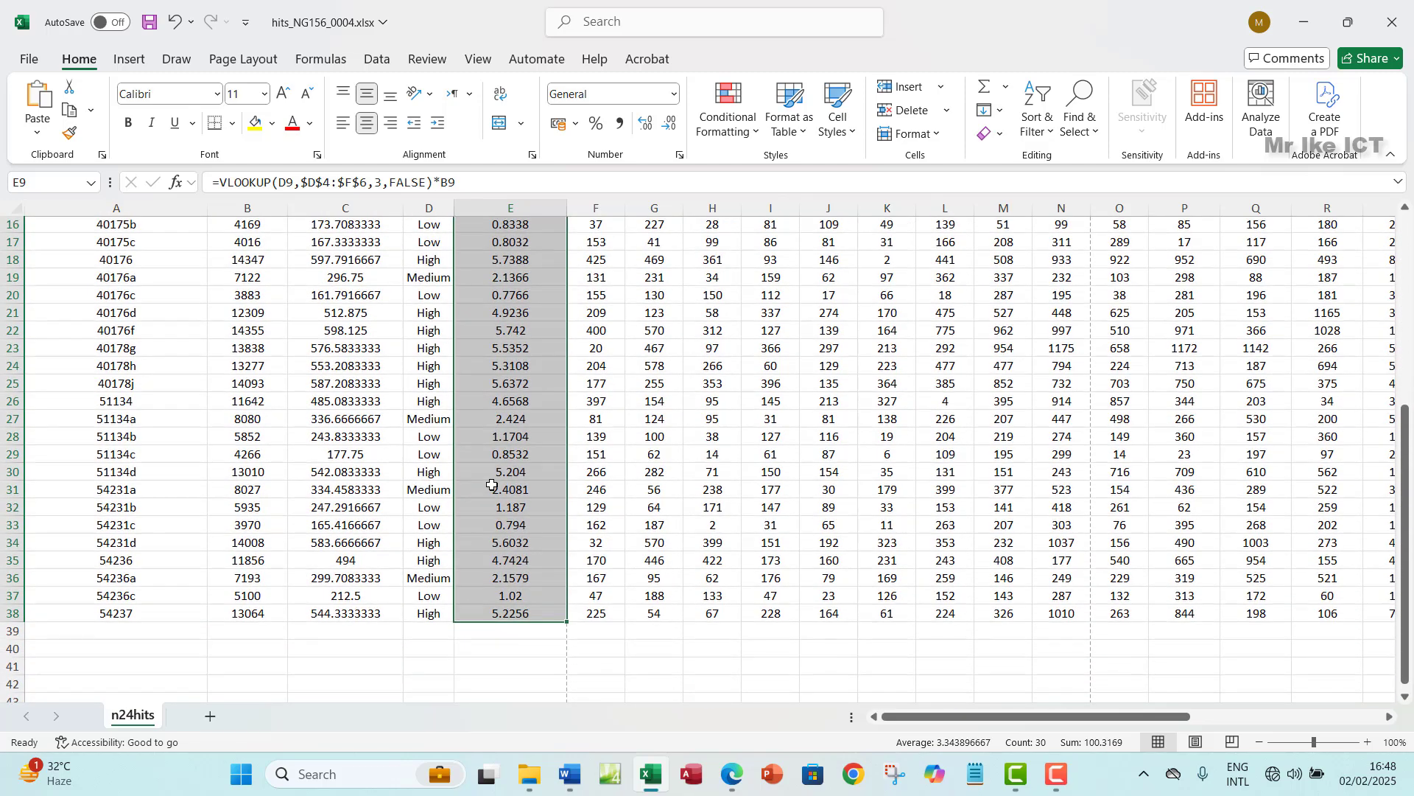
scroll(492, 485, up, 4)
scroll(492, 484, up, 1)
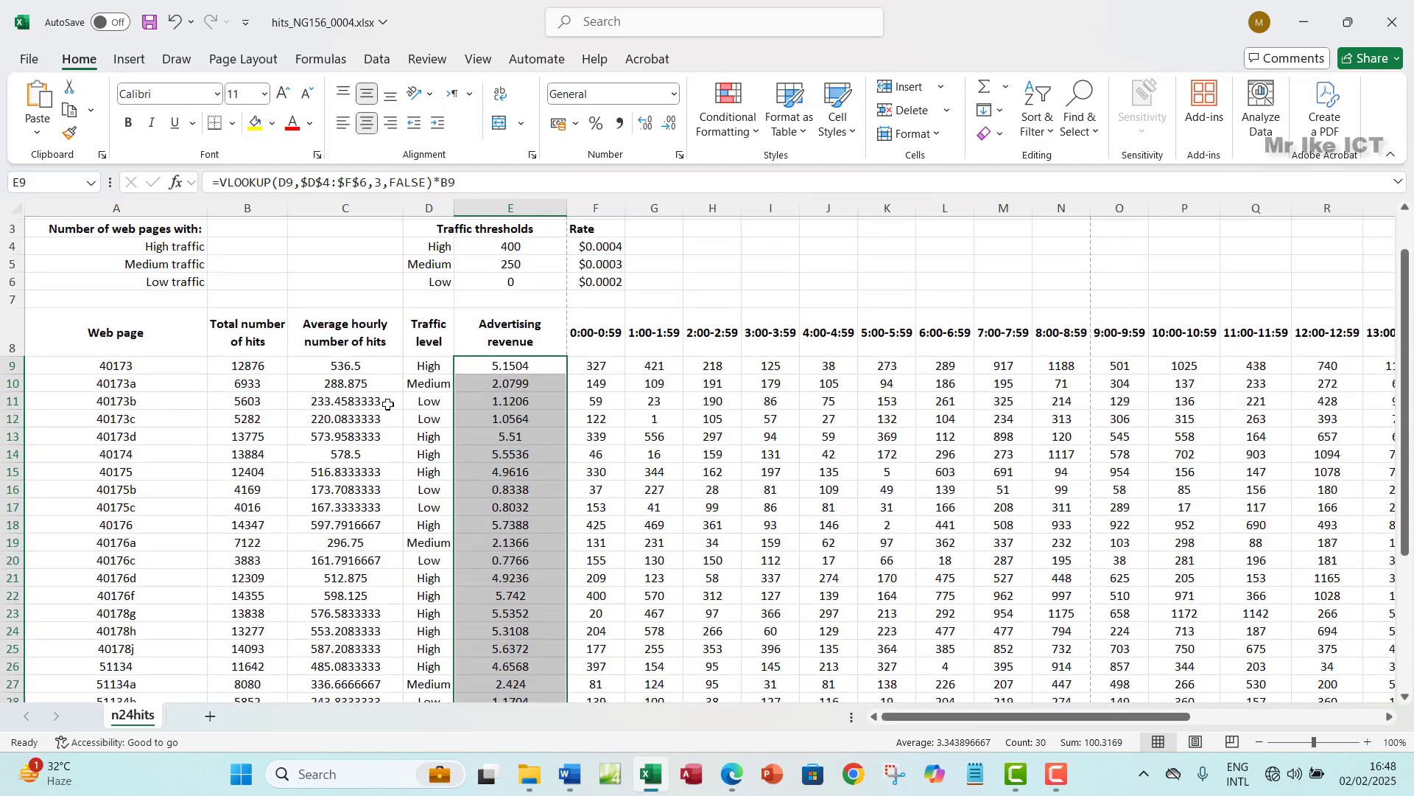
drag(343, 366, 371, 379)
- Select question 7's text in the PDF and highlight it in green
click(731, 773)
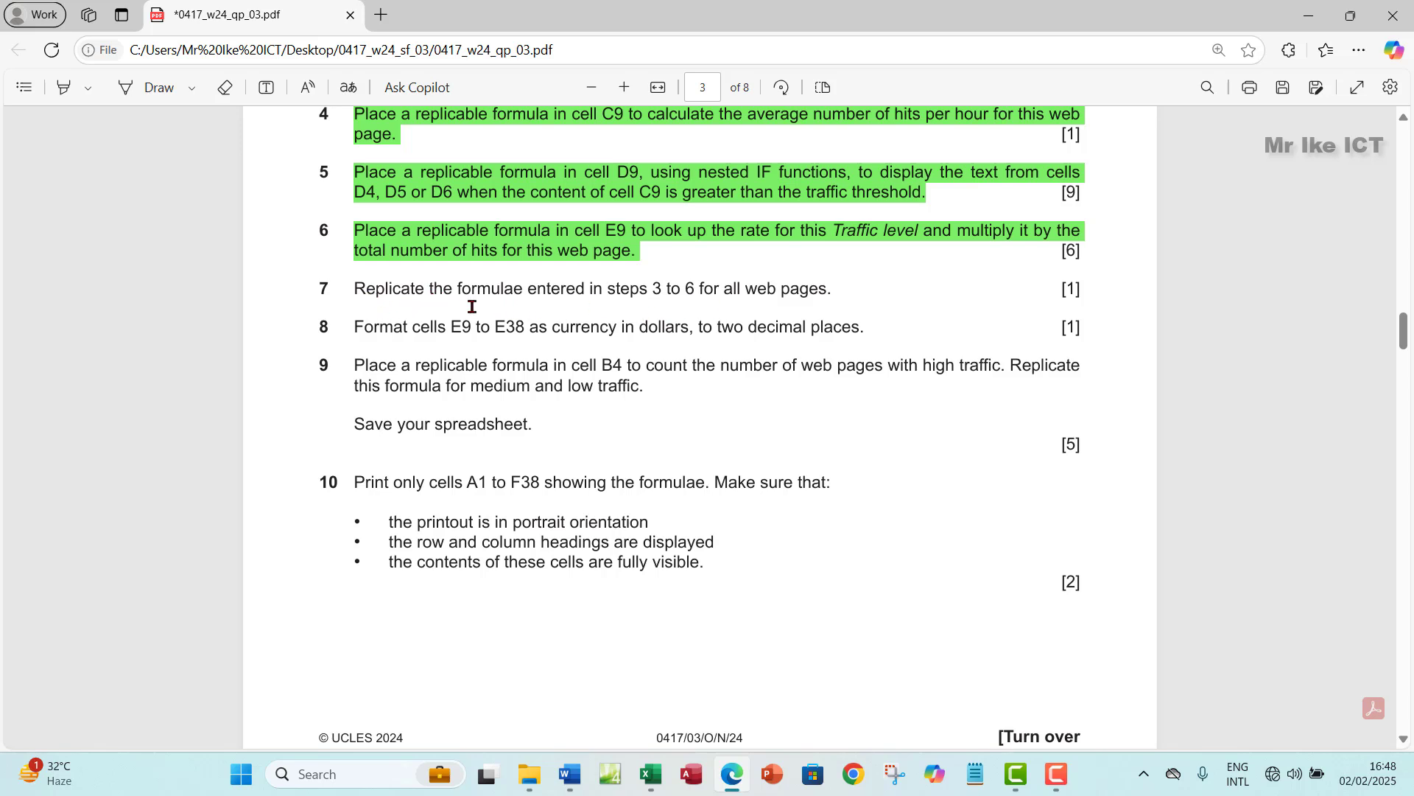
drag(356, 289, 835, 288)
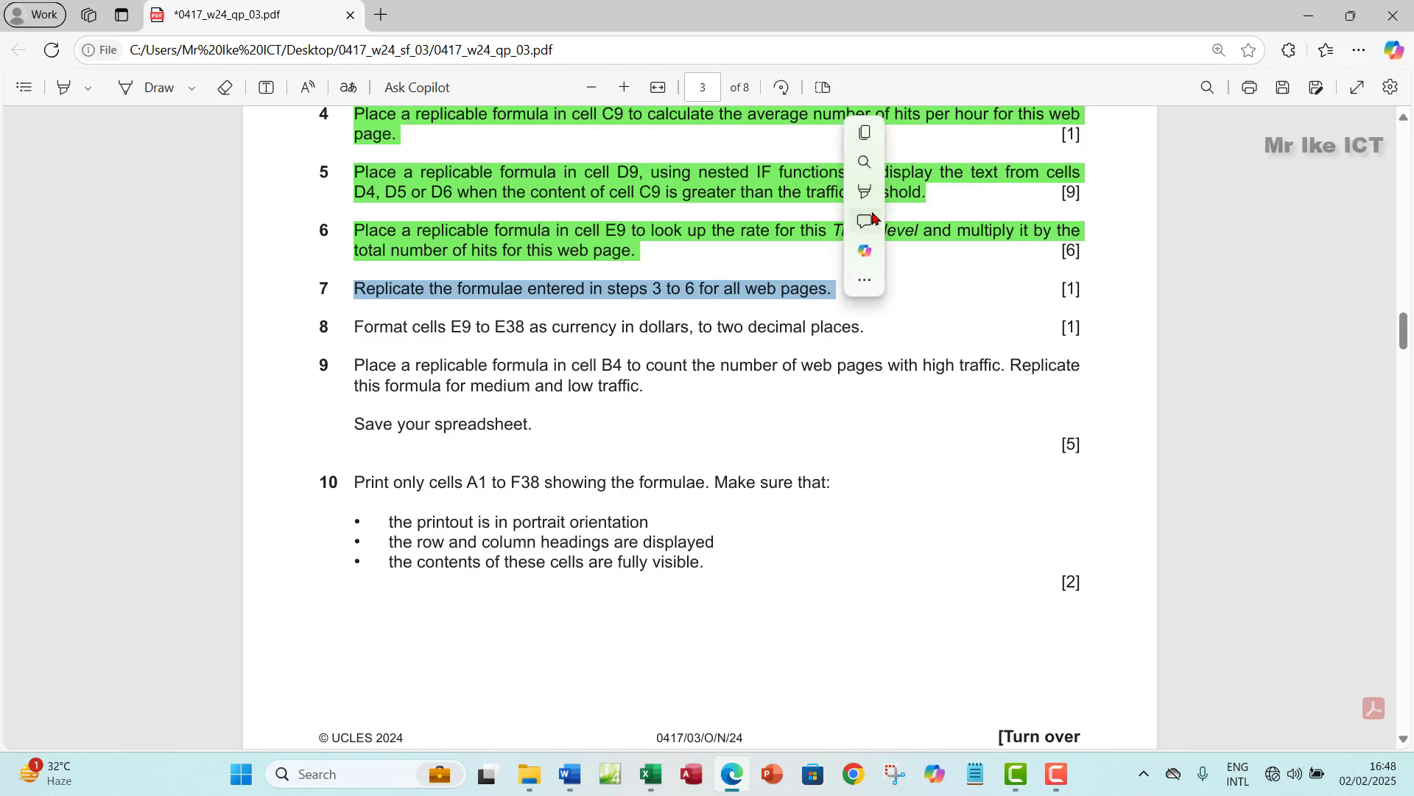
mouse_move(869, 190)
click(1061, 221)
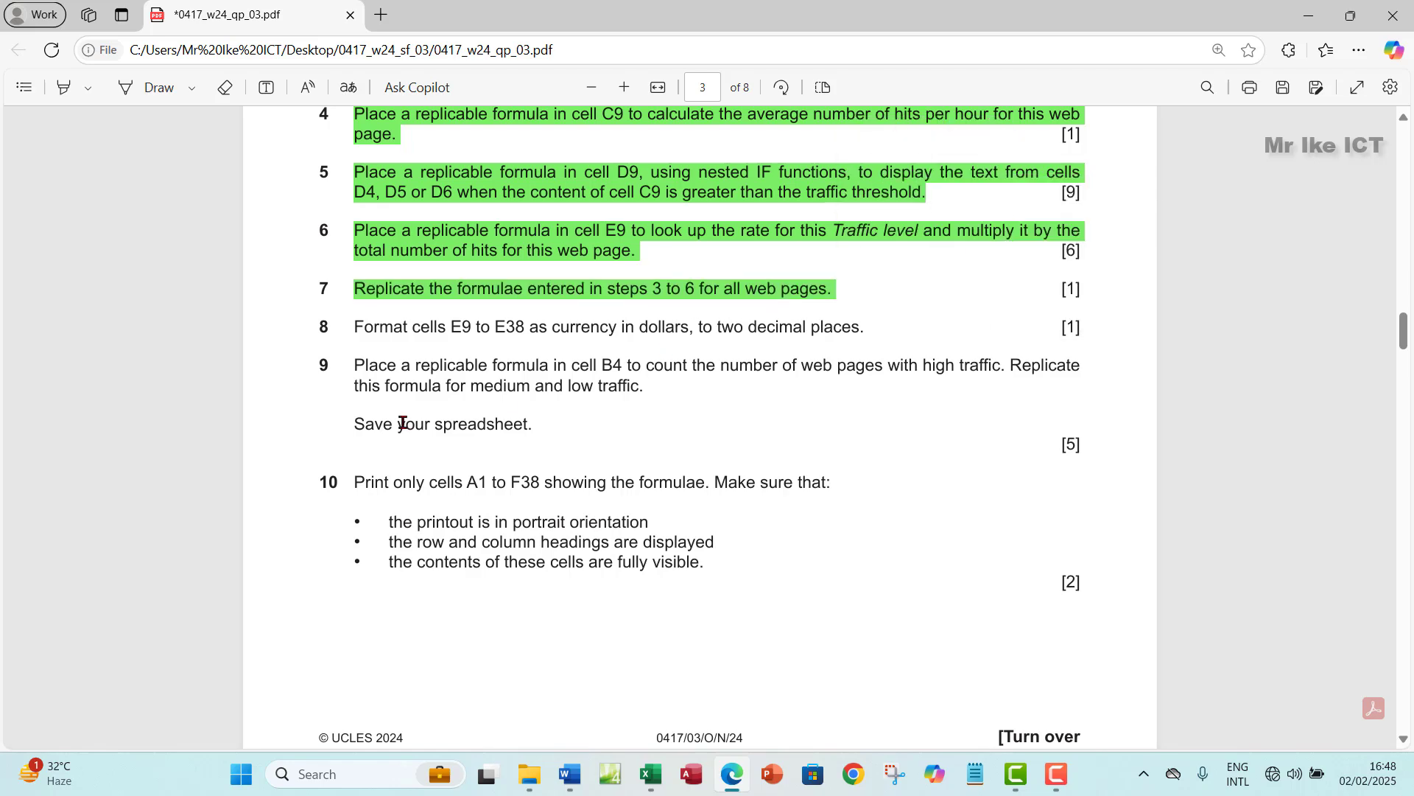
scroll(327, 352, down, 1)
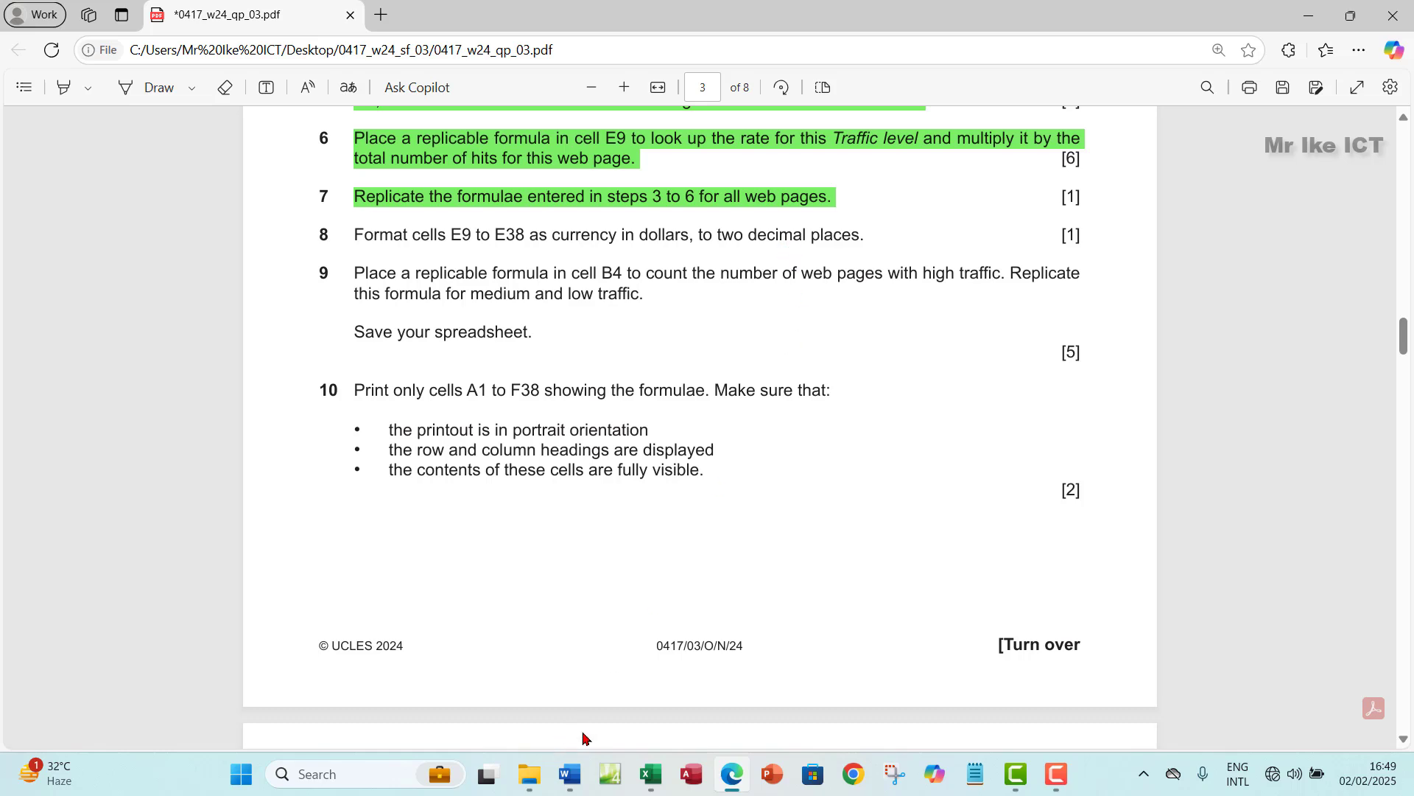
- Select the advertising revenue cells E9:E38 in the workbook
click(655, 774)
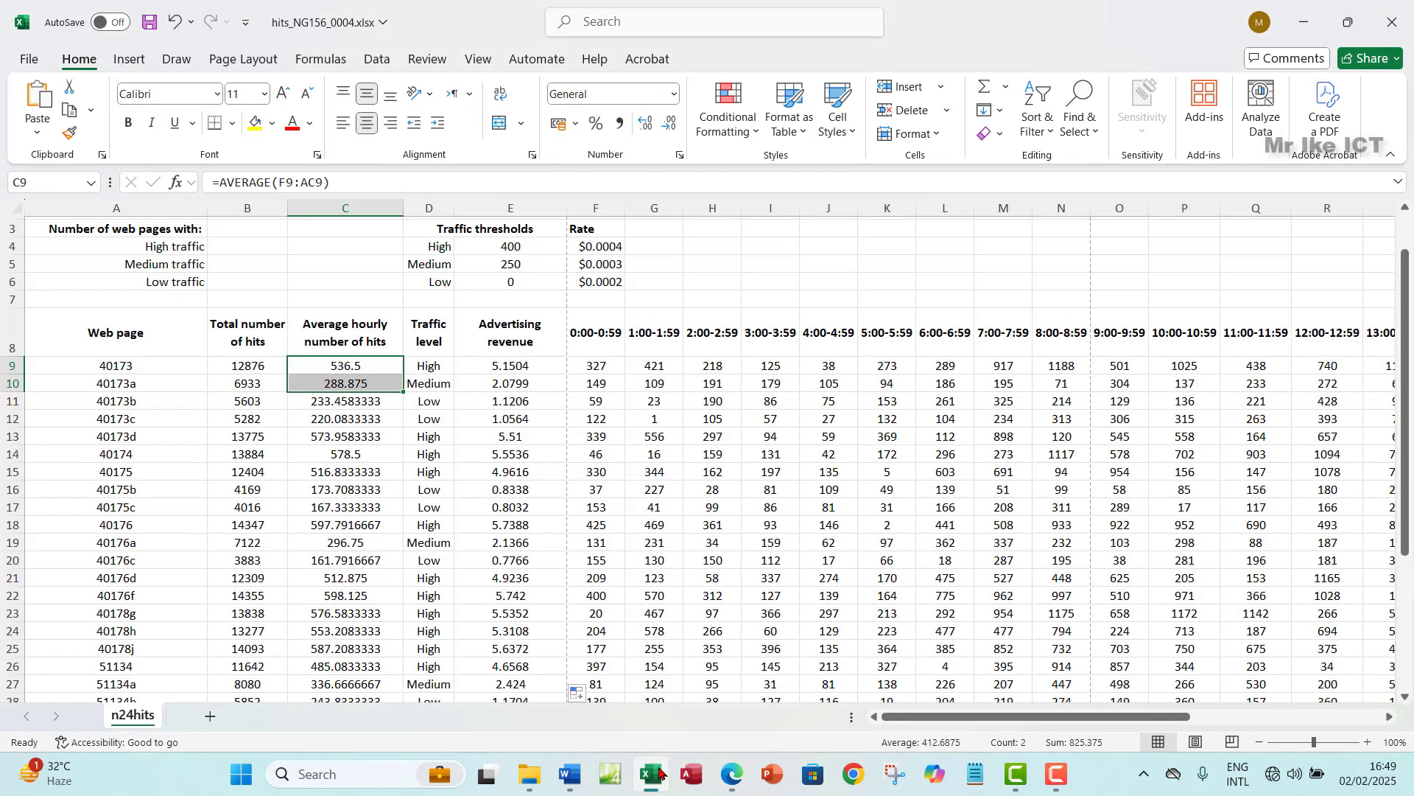
click(524, 369)
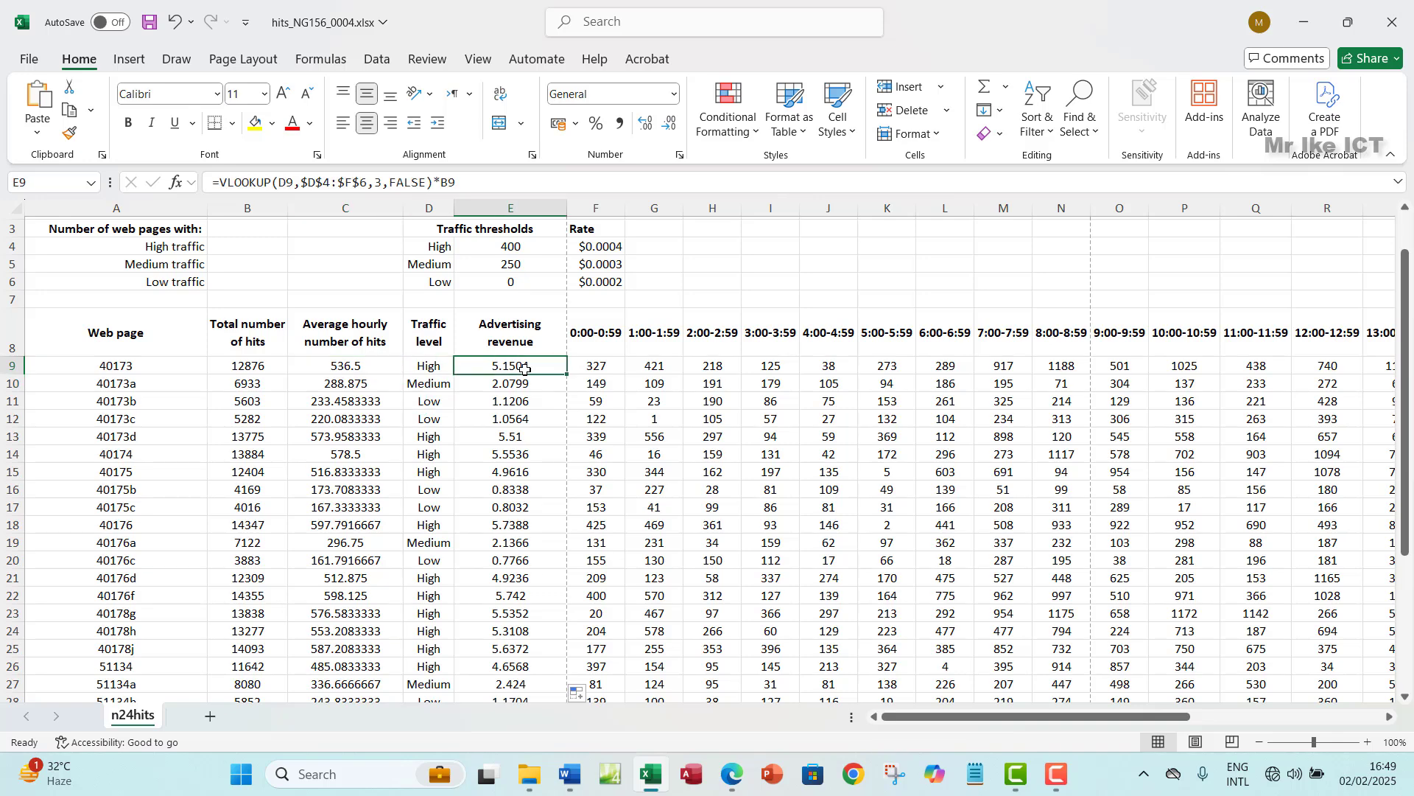
scroll(525, 368, down, 3)
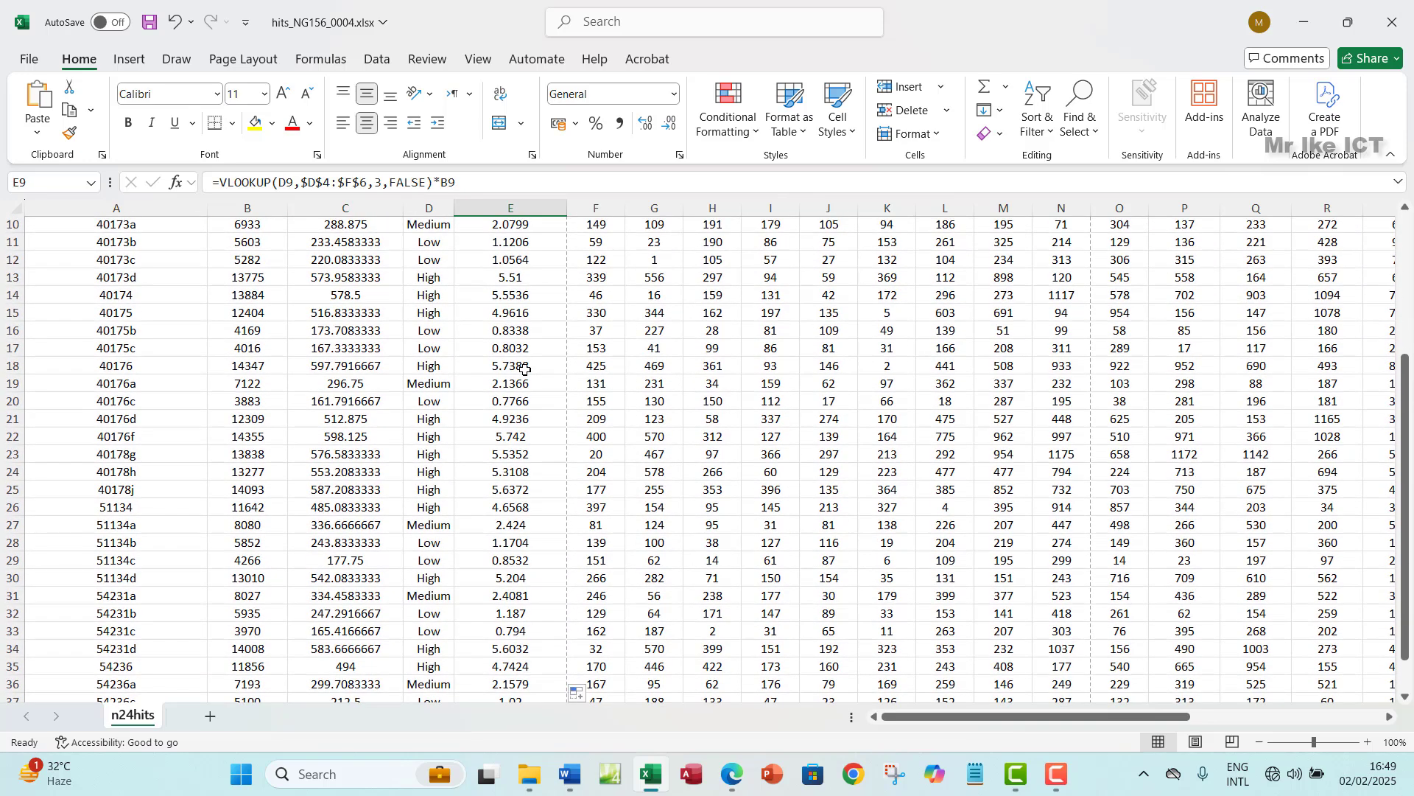
key(ctrl+shift+Down)
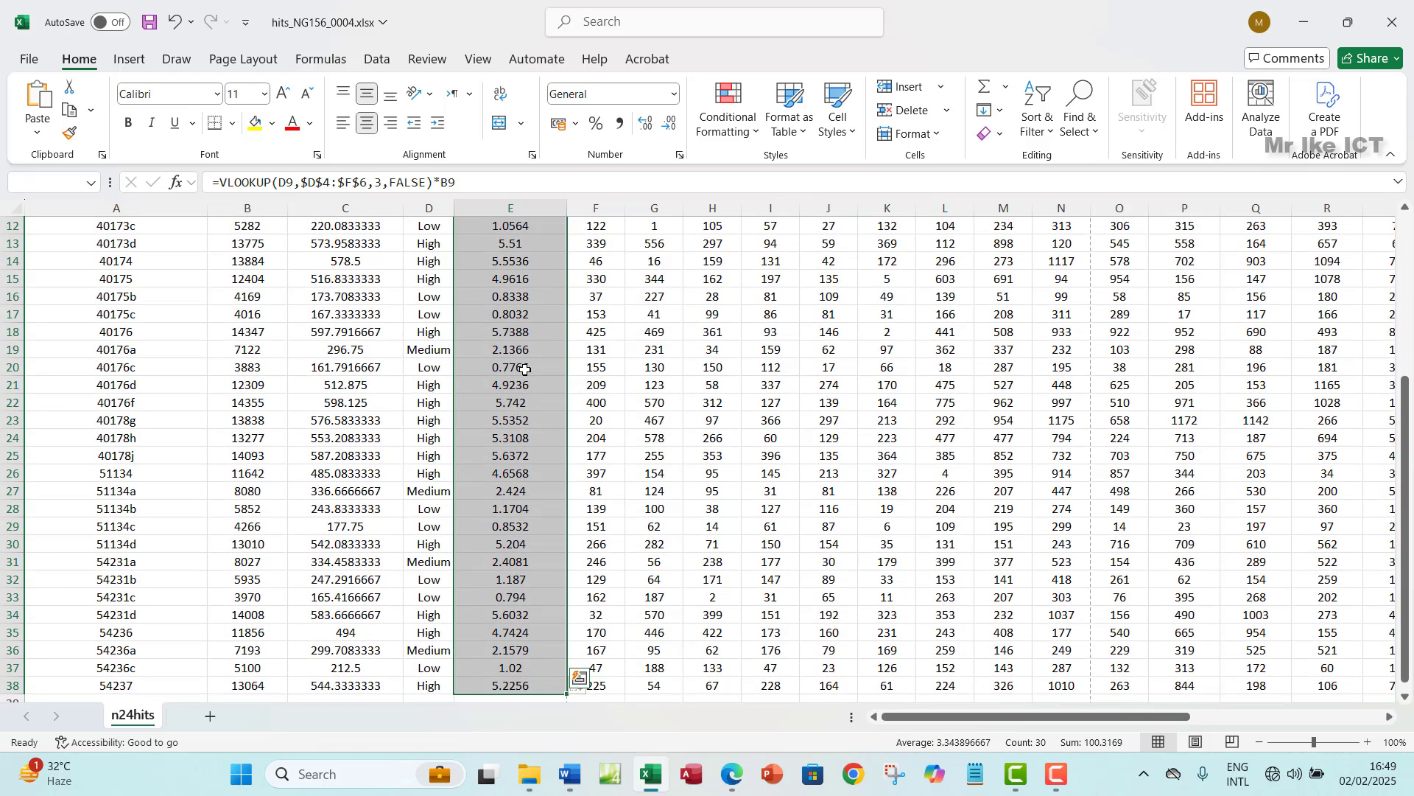
scroll(524, 369, up, 2)
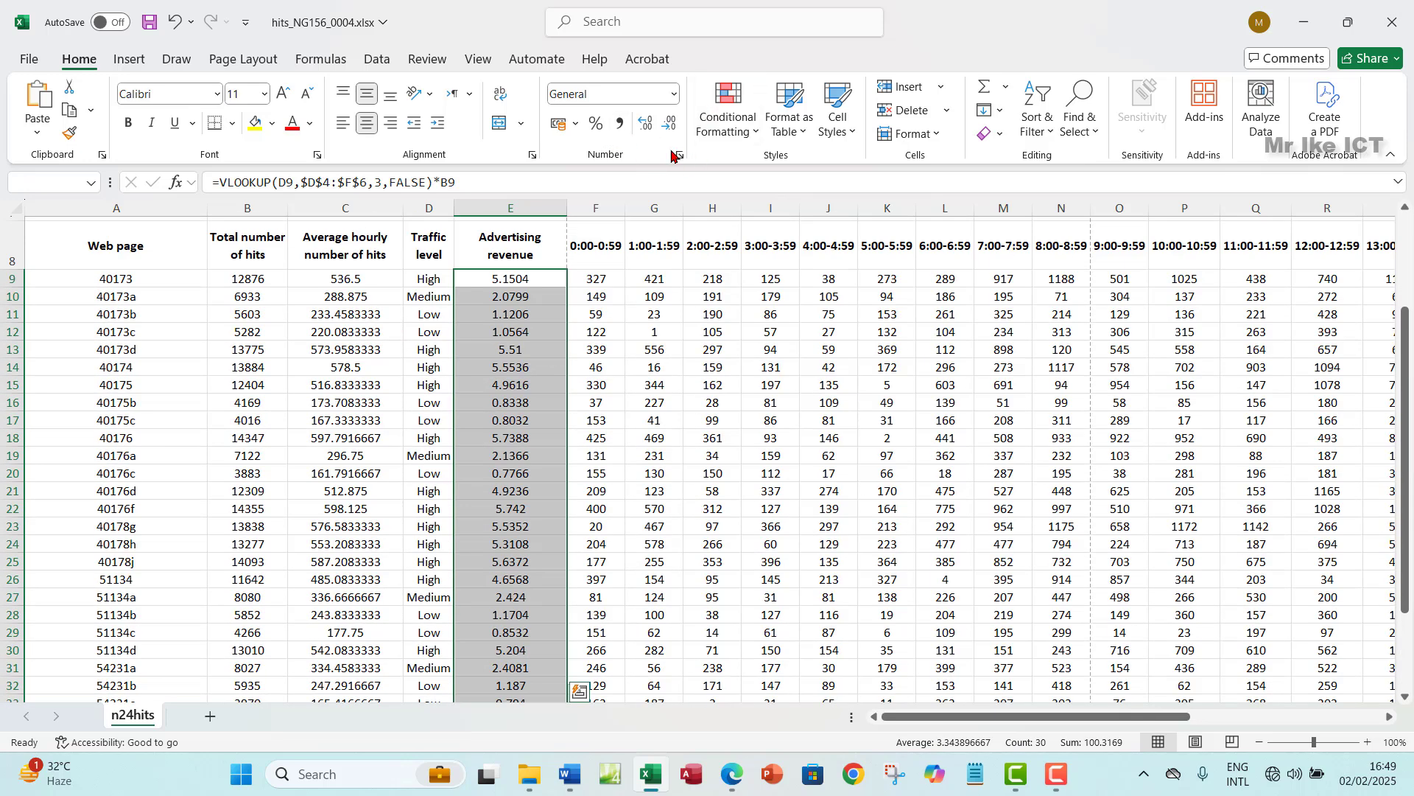
- Apply Currency format with the $ symbol and 2 decimal places to the selection
click(676, 155)
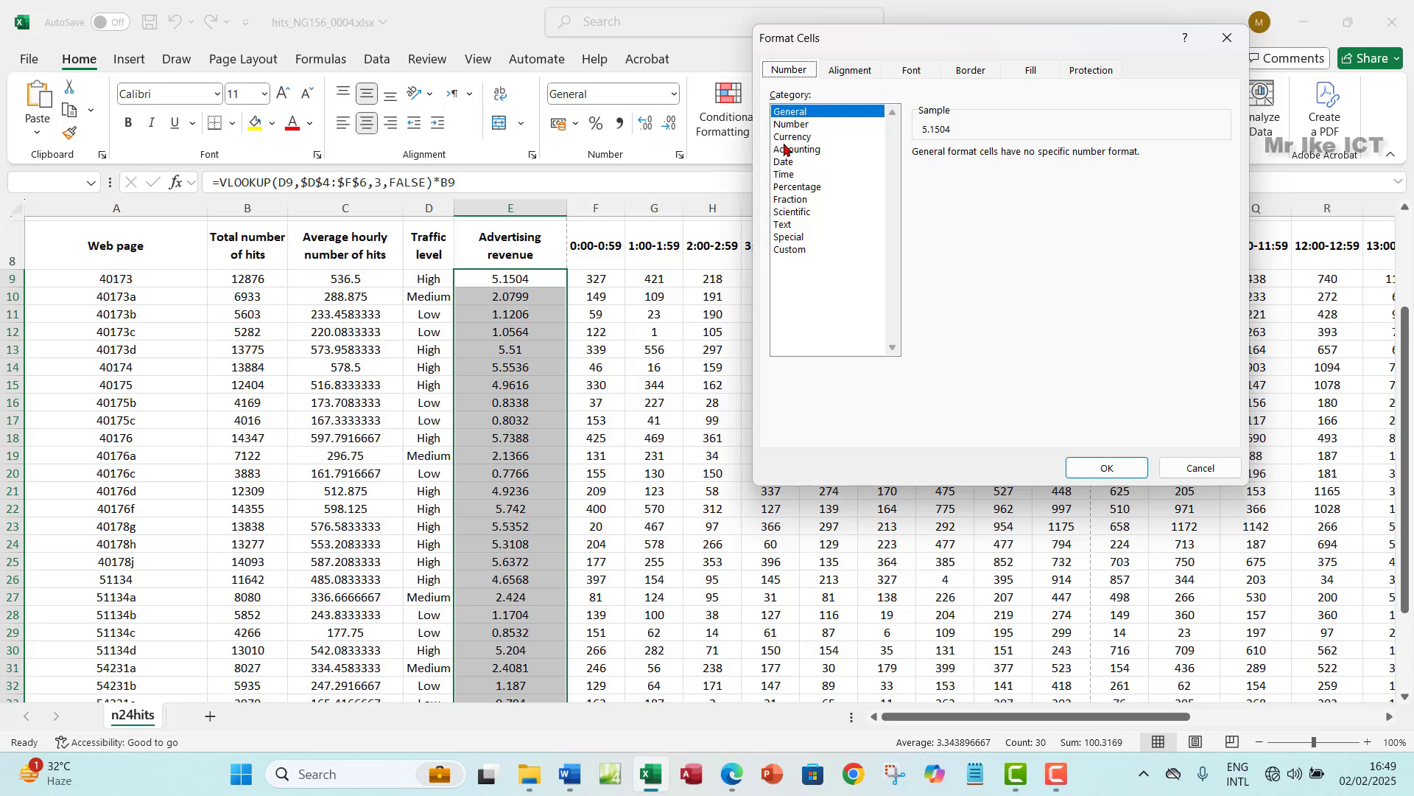
click(792, 137)
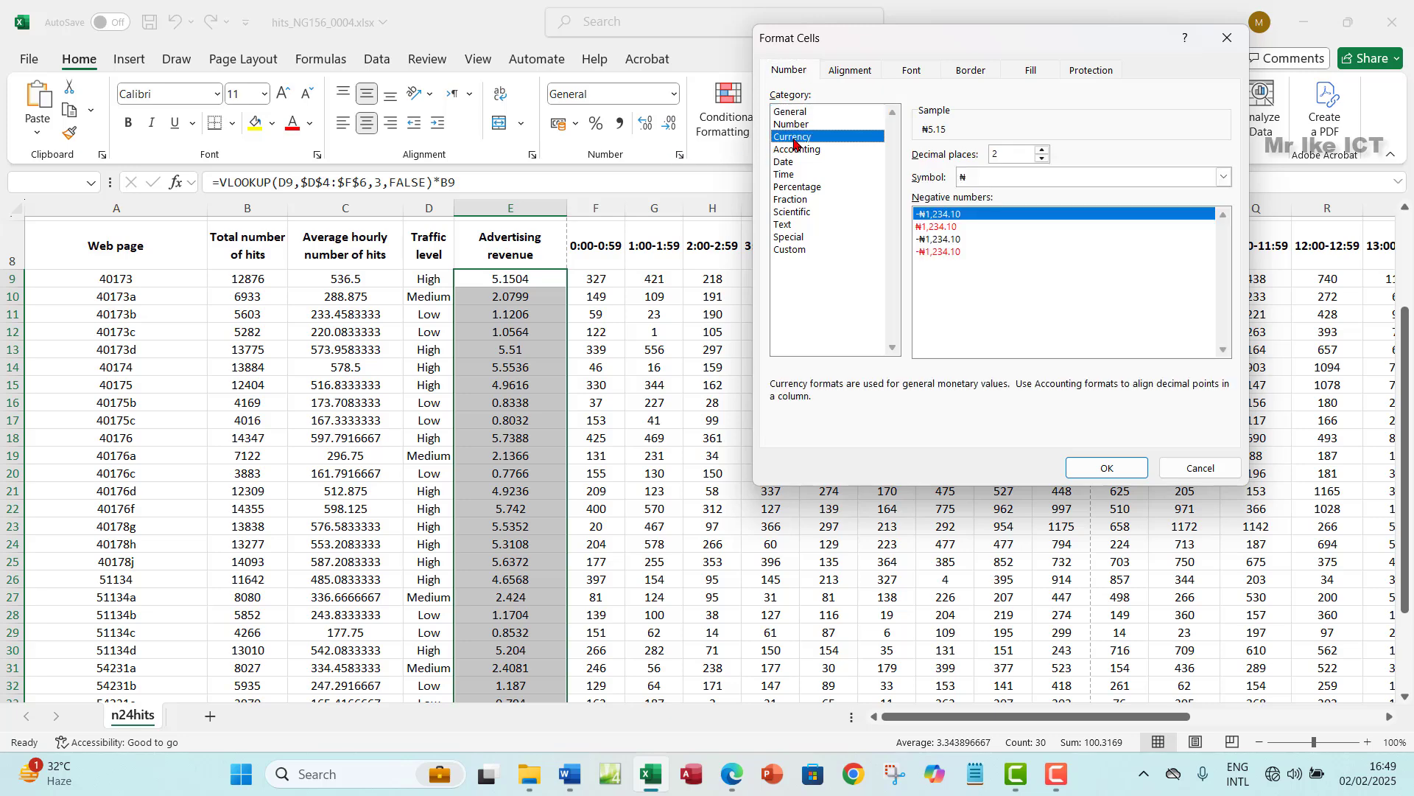
click(1163, 181)
scroll(1030, 381, down, 2)
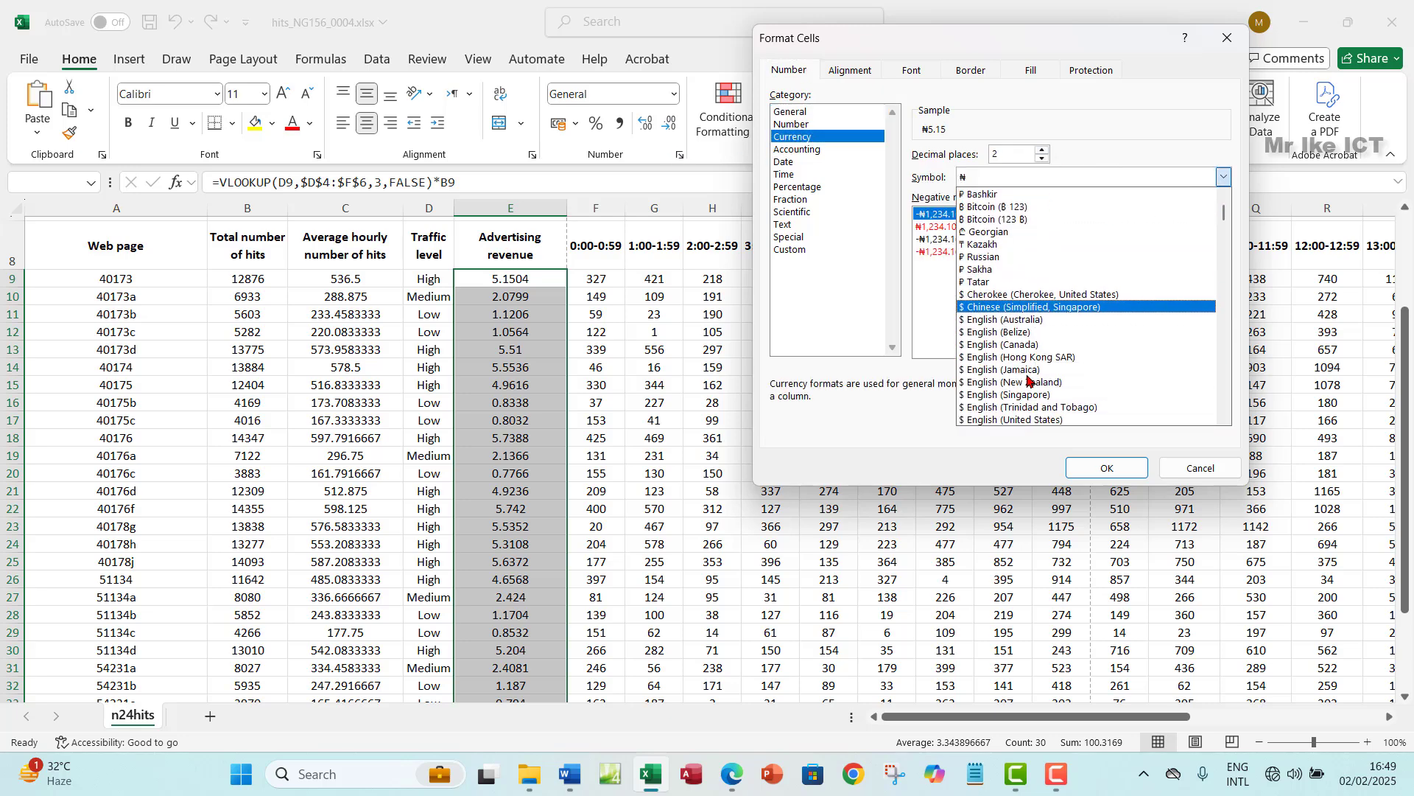
scroll(1030, 380, down, 1)
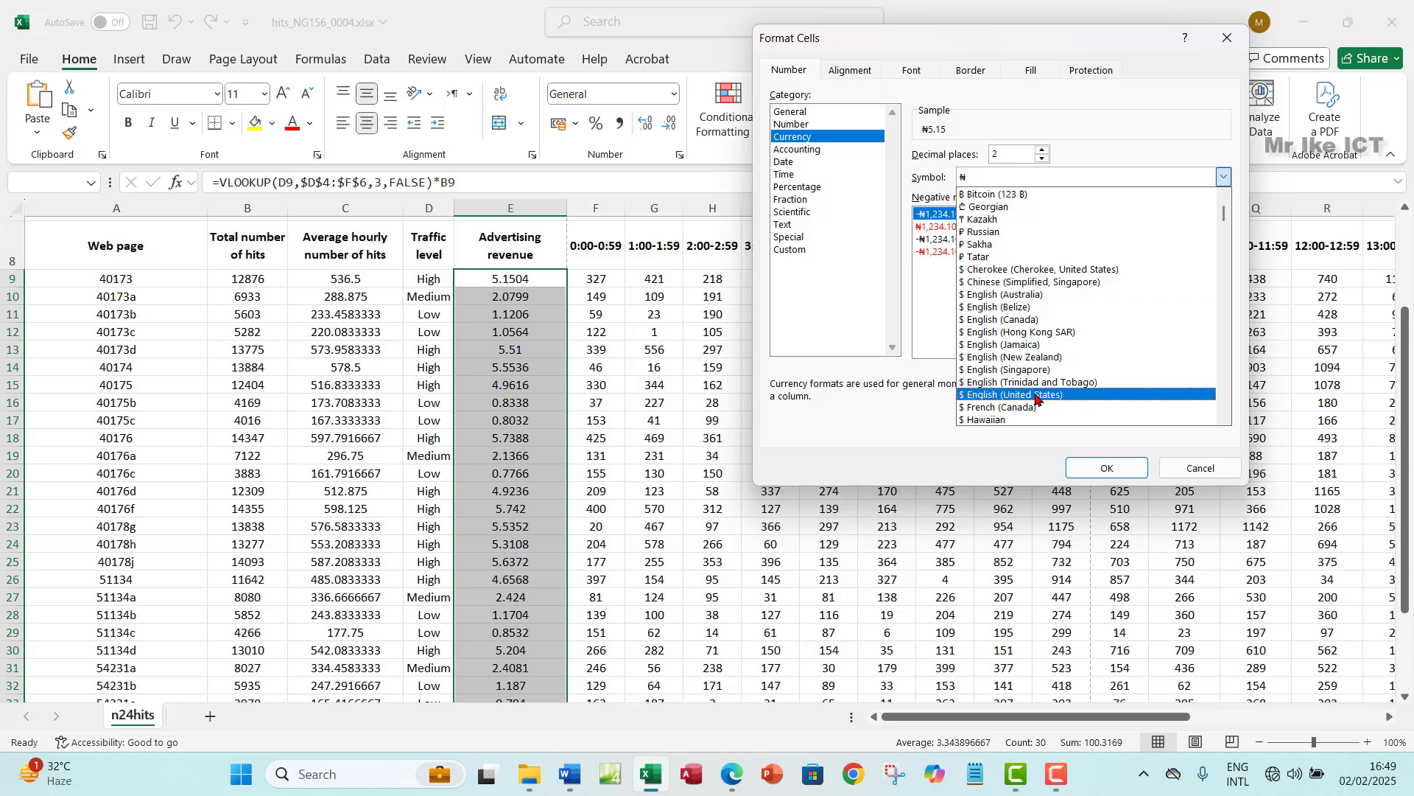
click(1040, 395)
click(1105, 471)
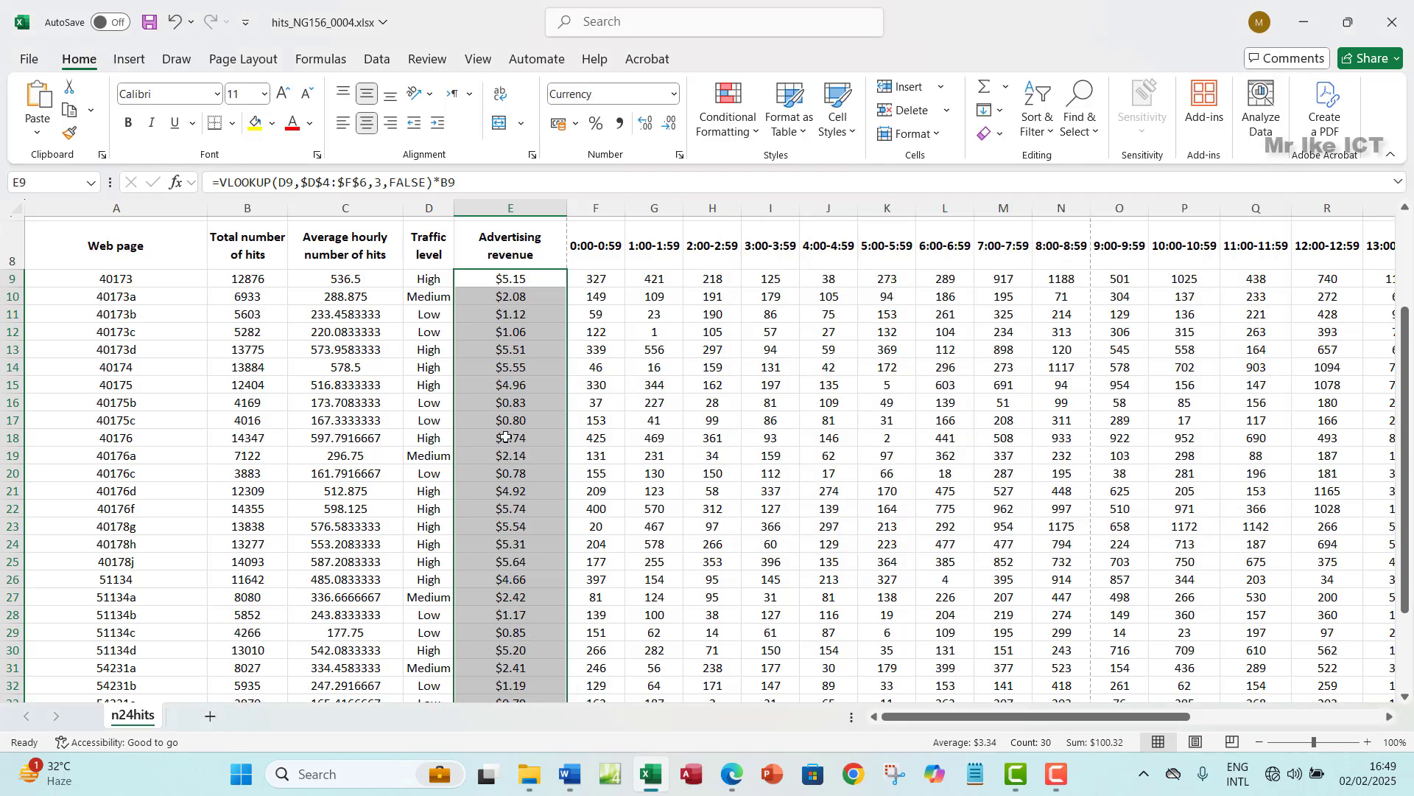
scroll(540, 381, down, 1)
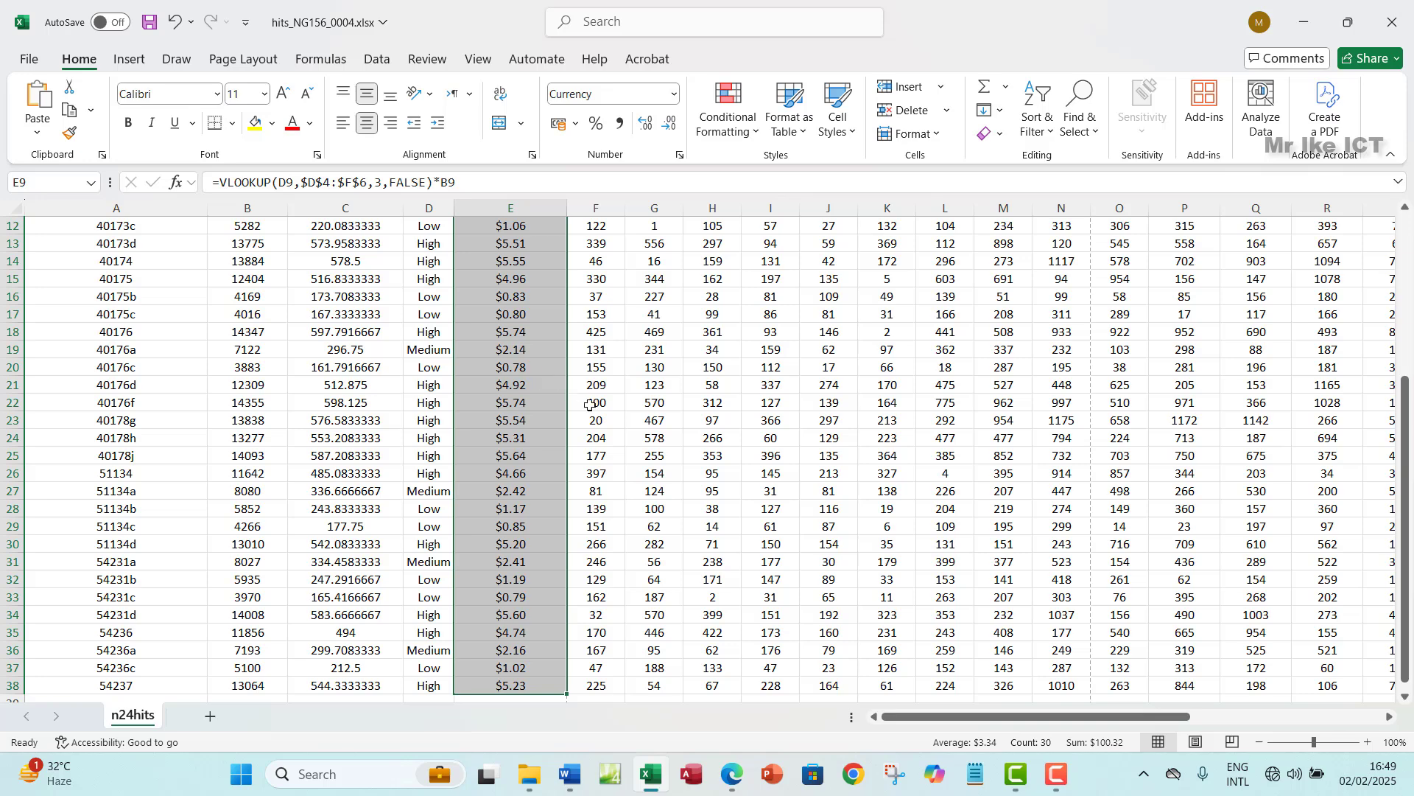
- Highlight the step 8 line of the question paper in green, then return to the hits workbook
click(729, 777)
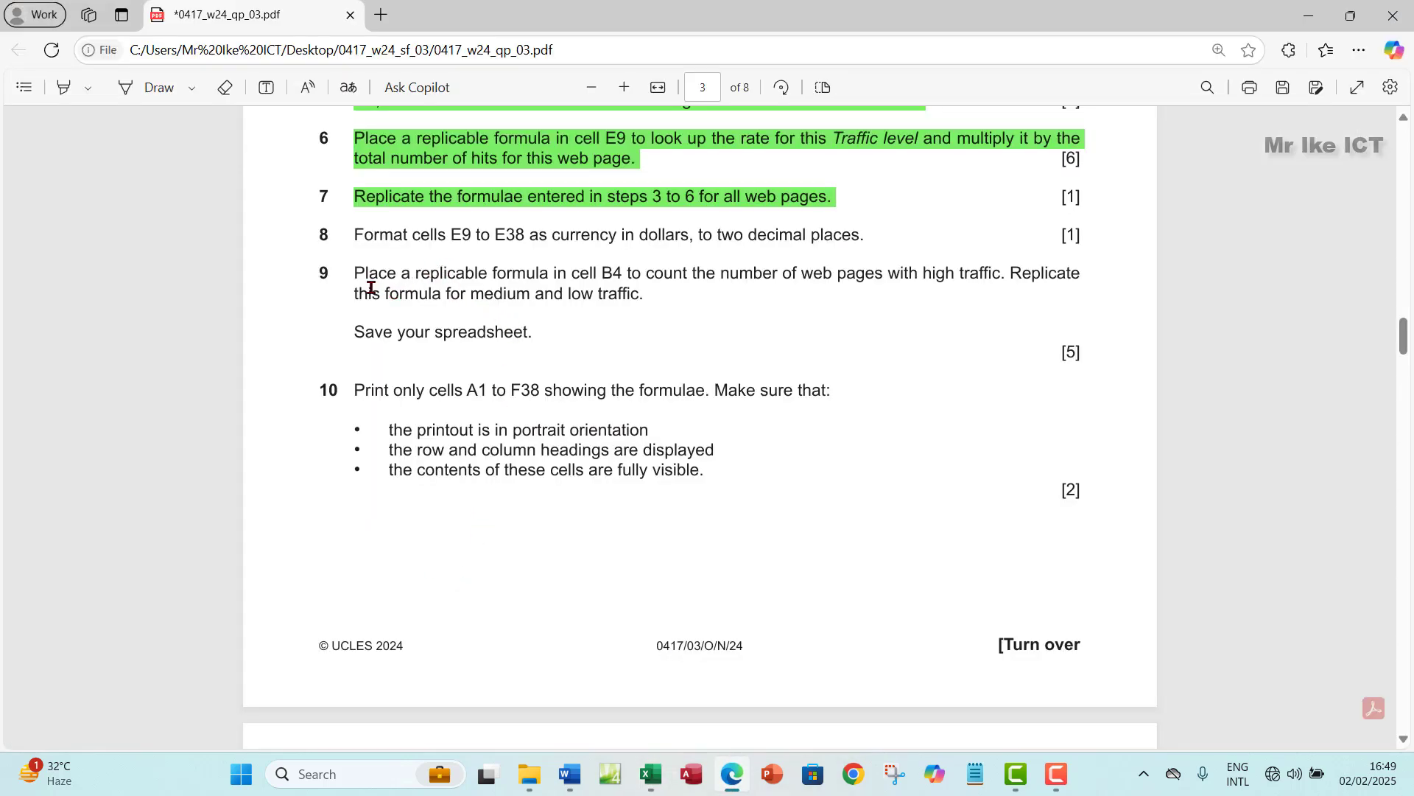
drag(356, 234, 858, 234)
mouse_move(1010, 140)
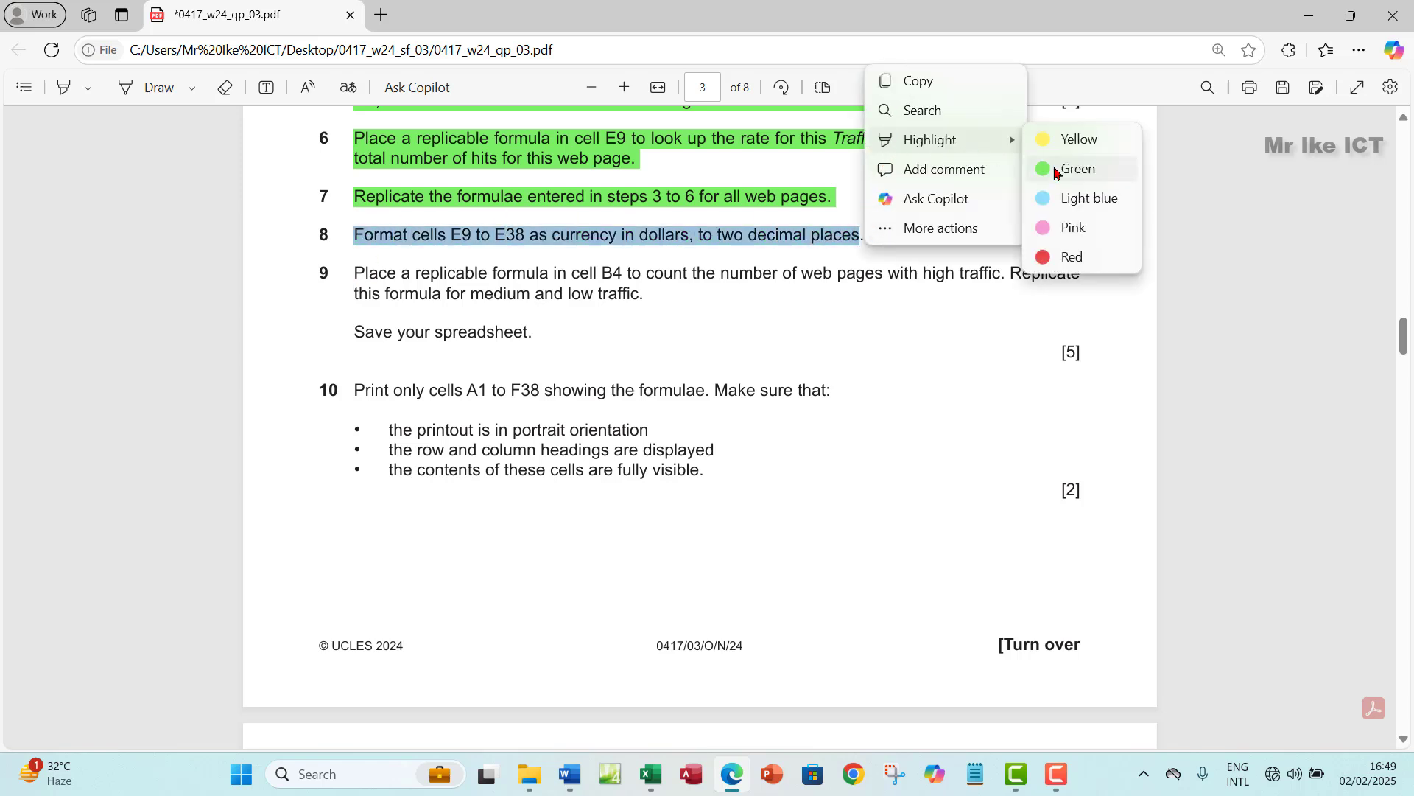
click(1063, 173)
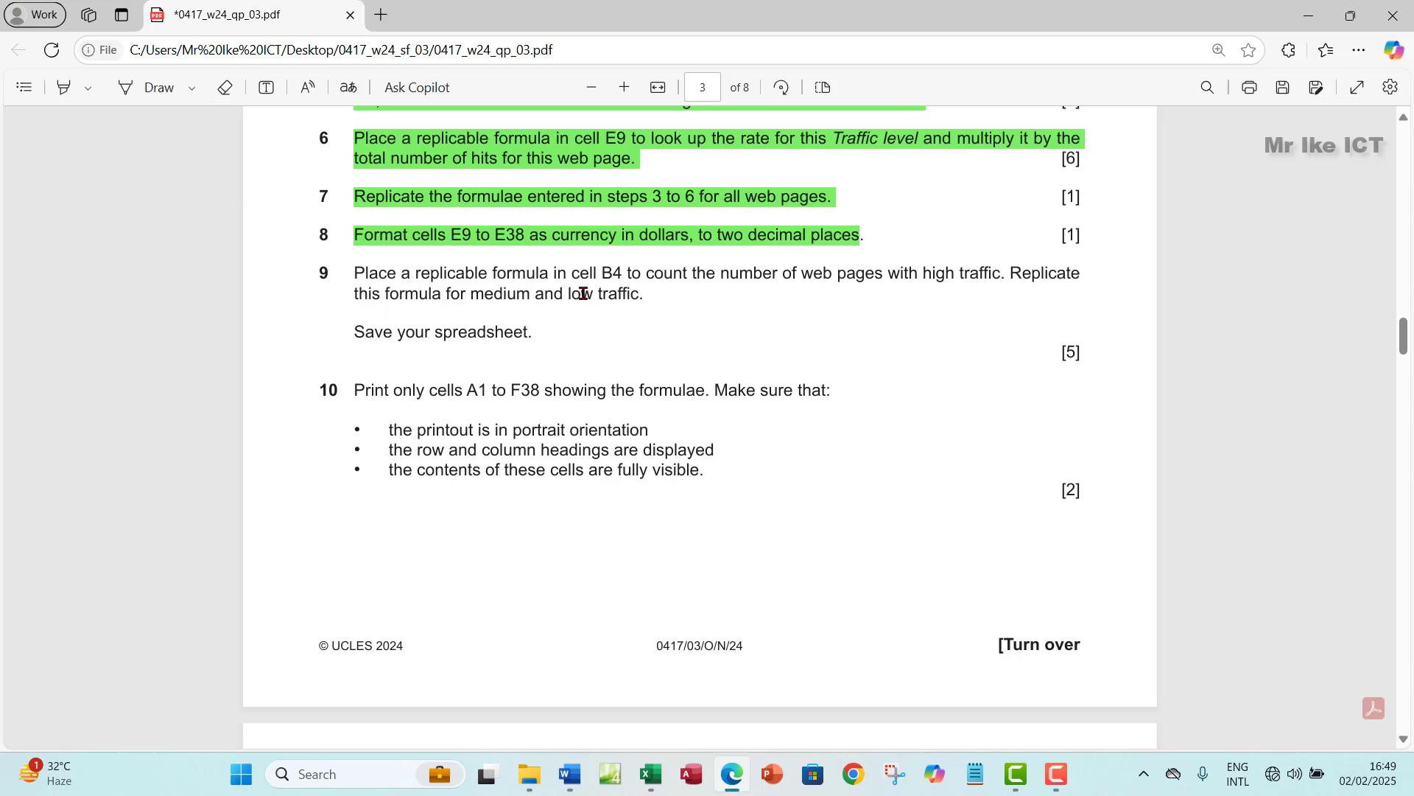
click(649, 775)
scroll(395, 492, up, 4)
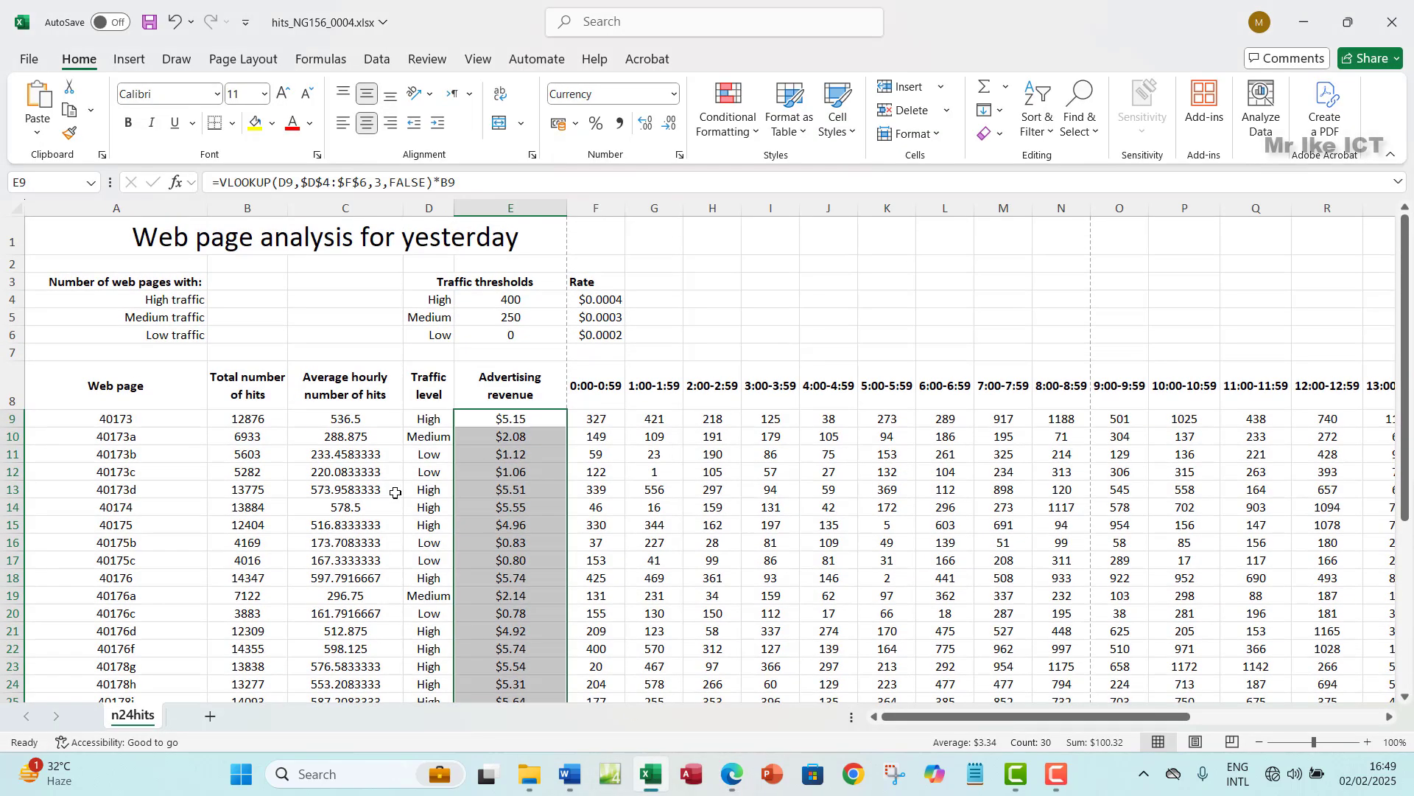
click(231, 299)
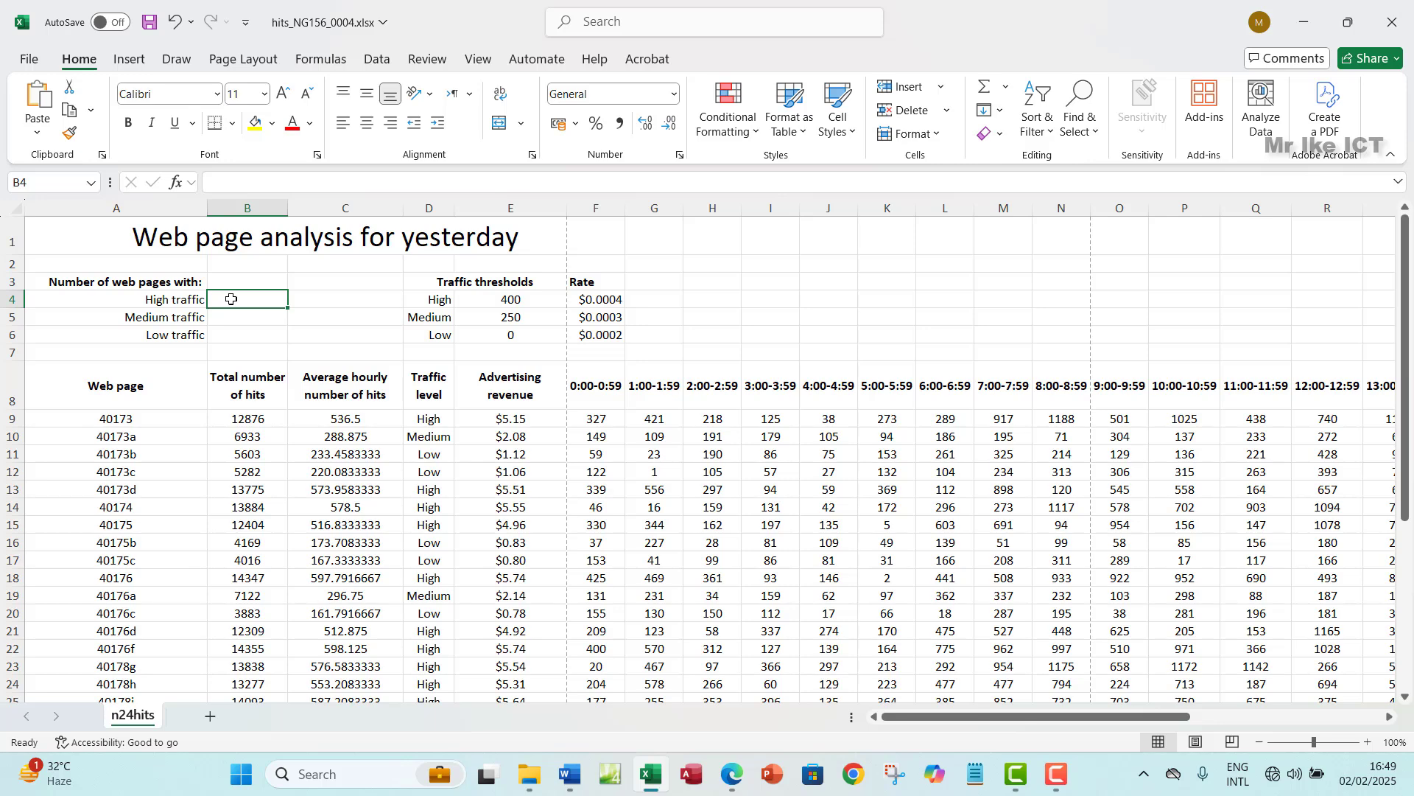
click(729, 775)
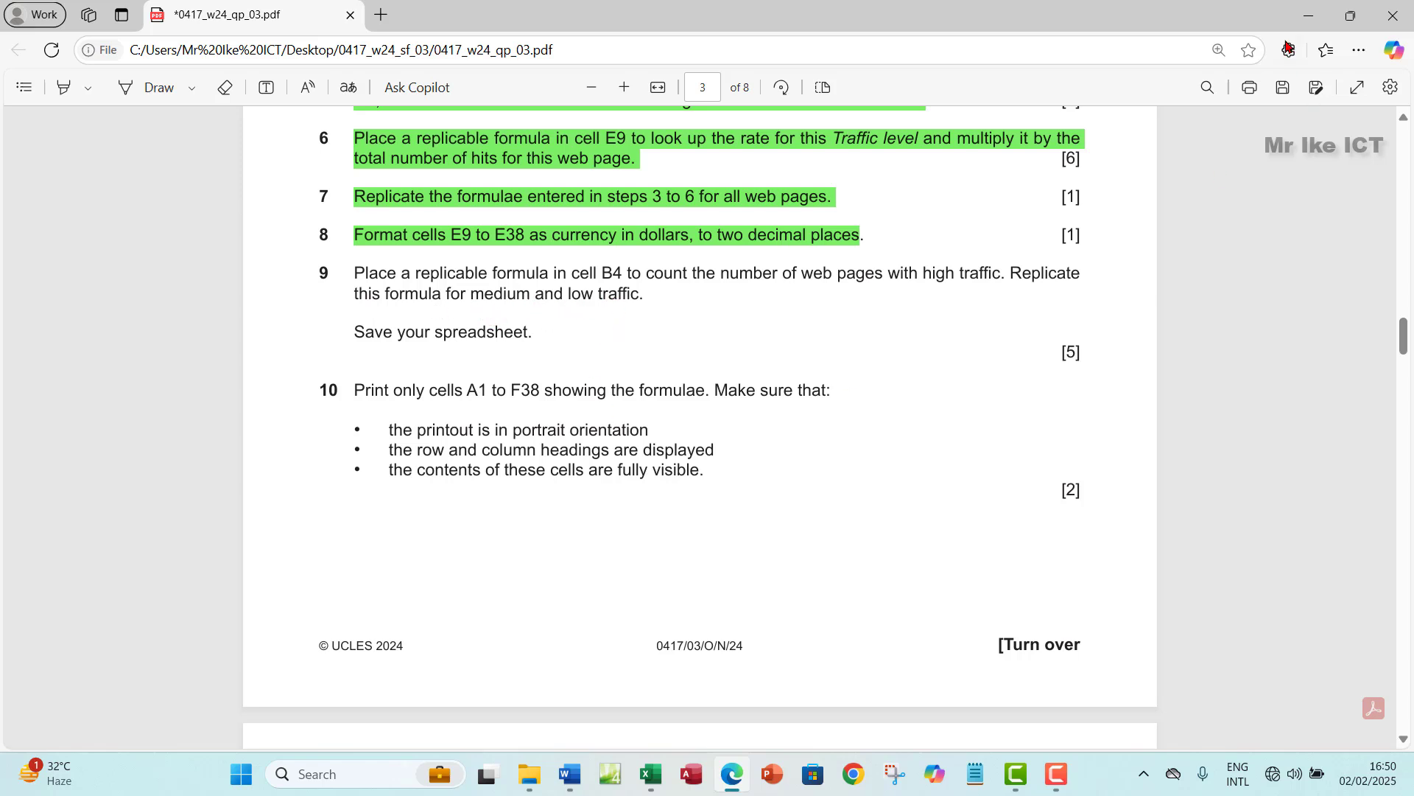
click(1308, 16)
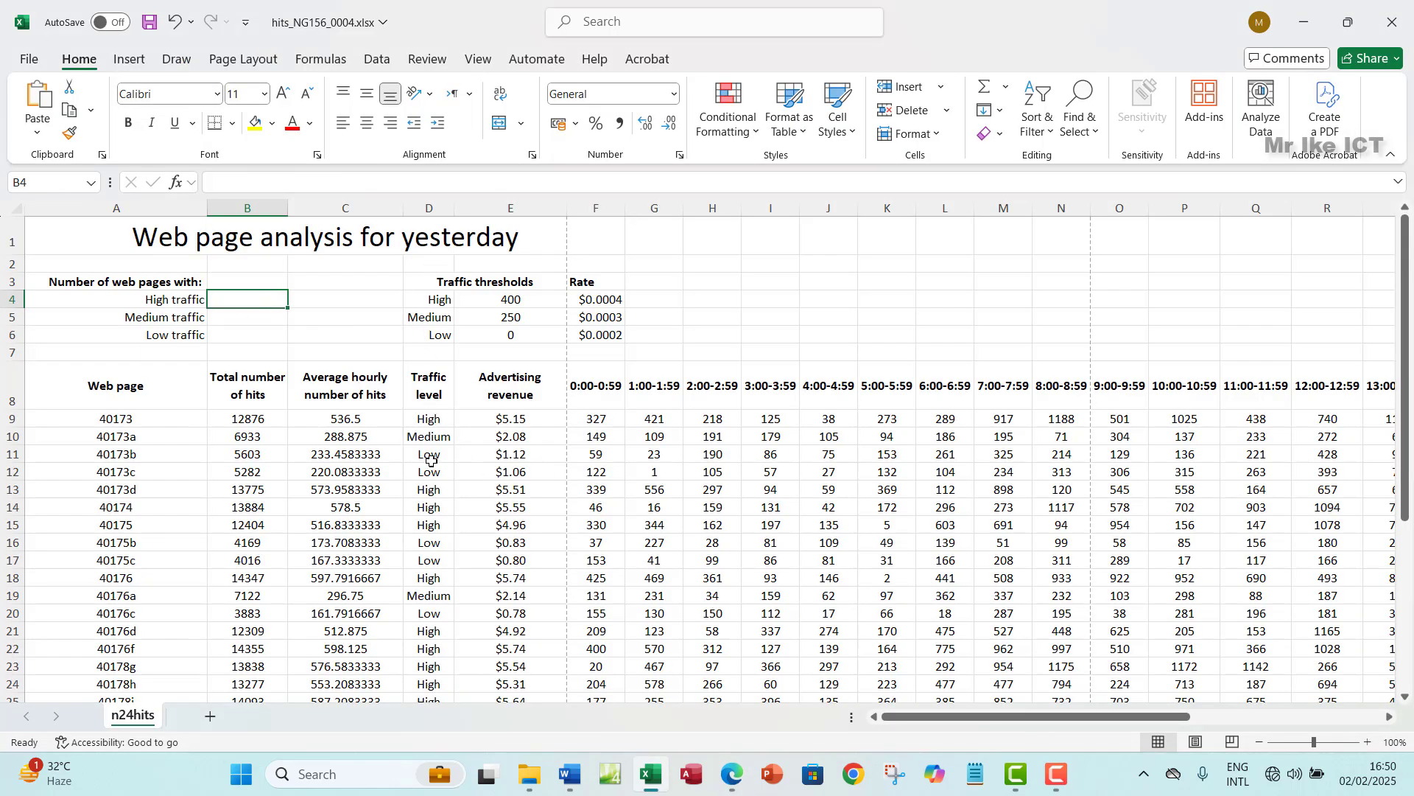
drag(429, 420, 444, 583)
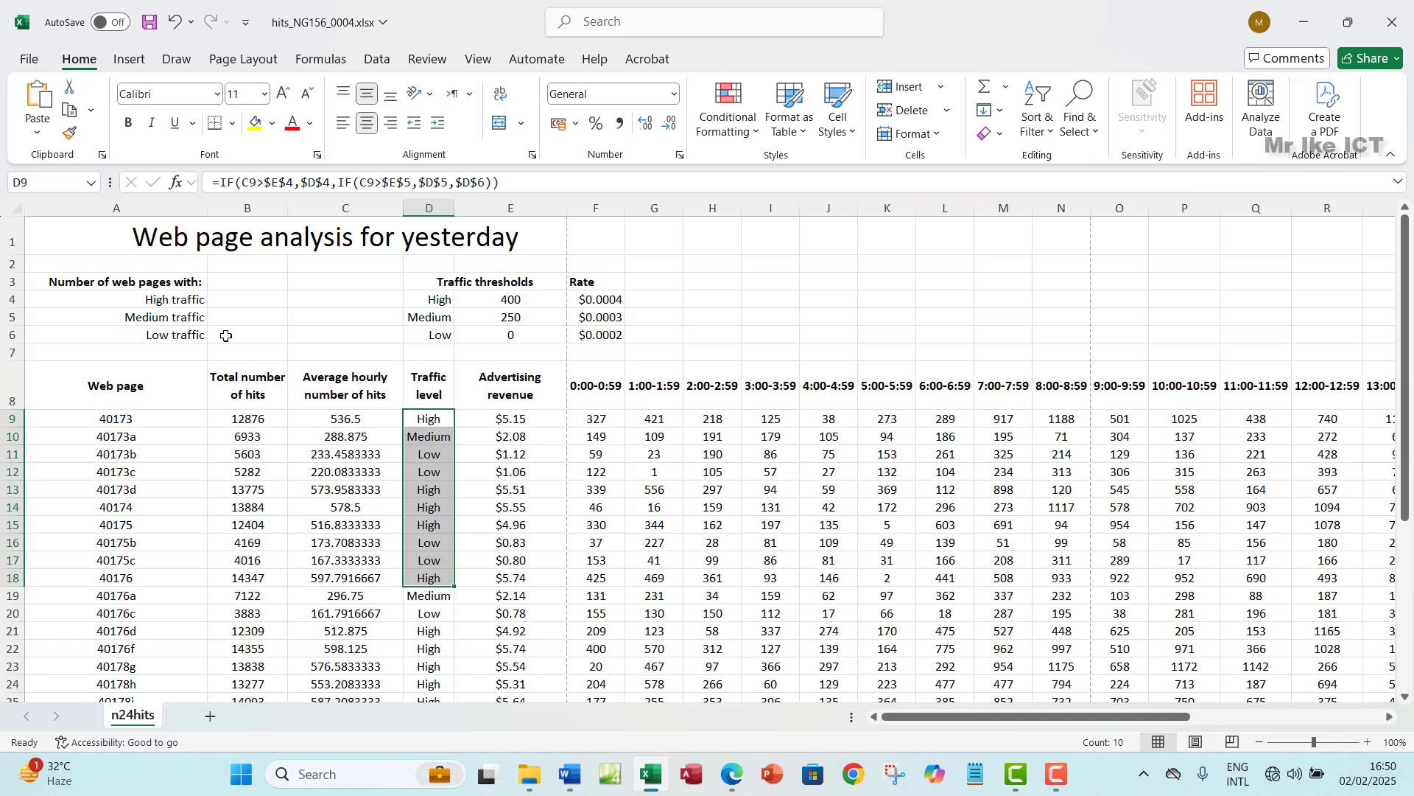
click(230, 301)
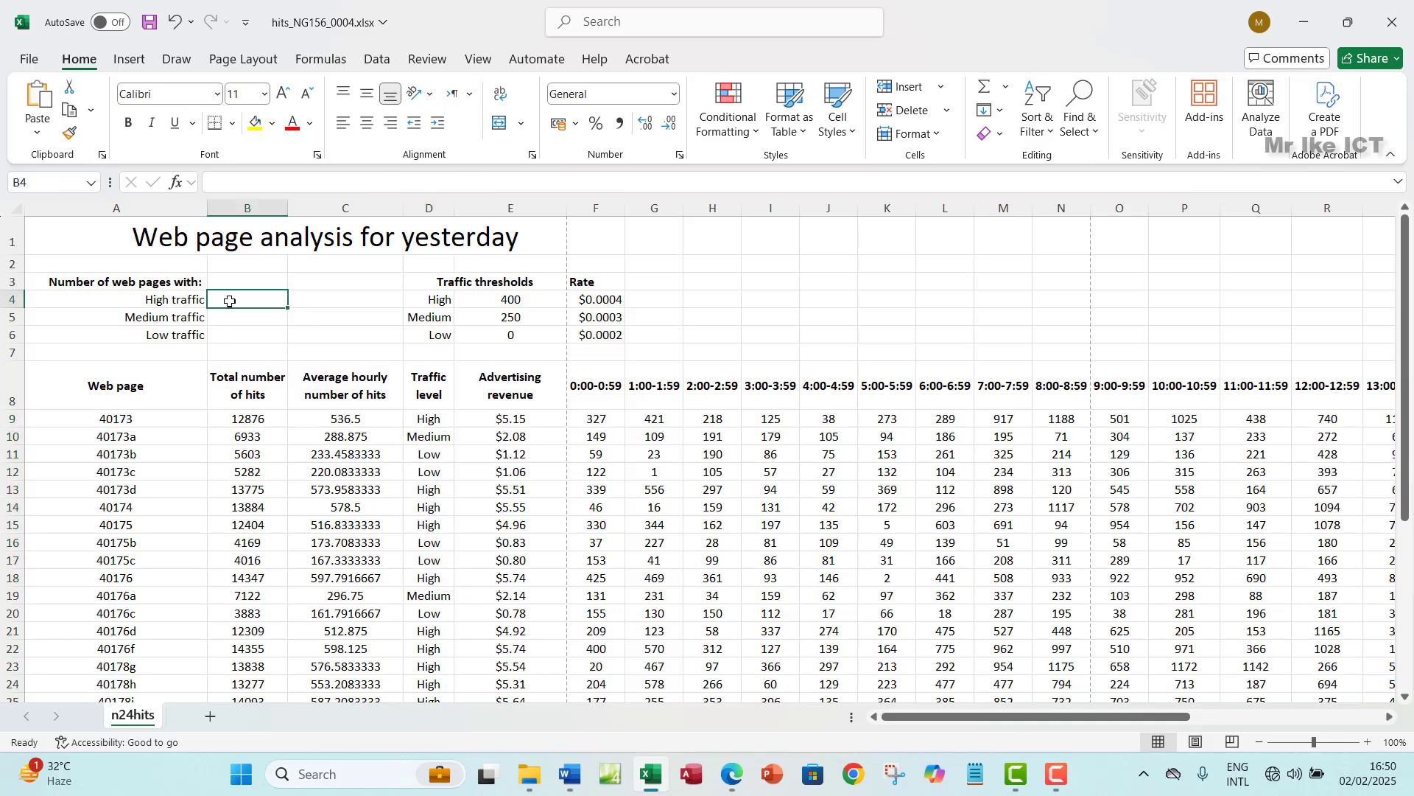
- Start a COUNT formula in B4, then go back to B4 to fix the entry
text(=)
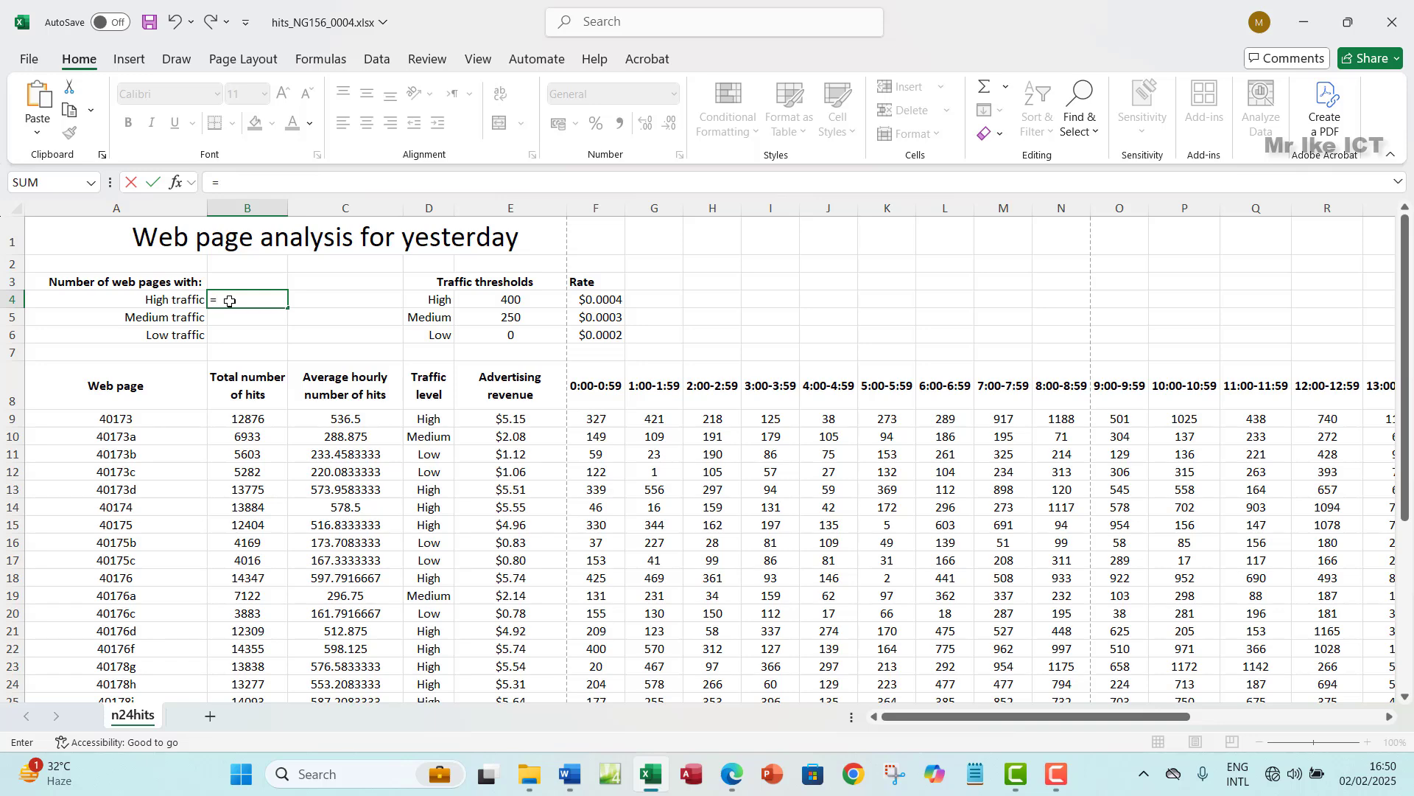
text(COU)
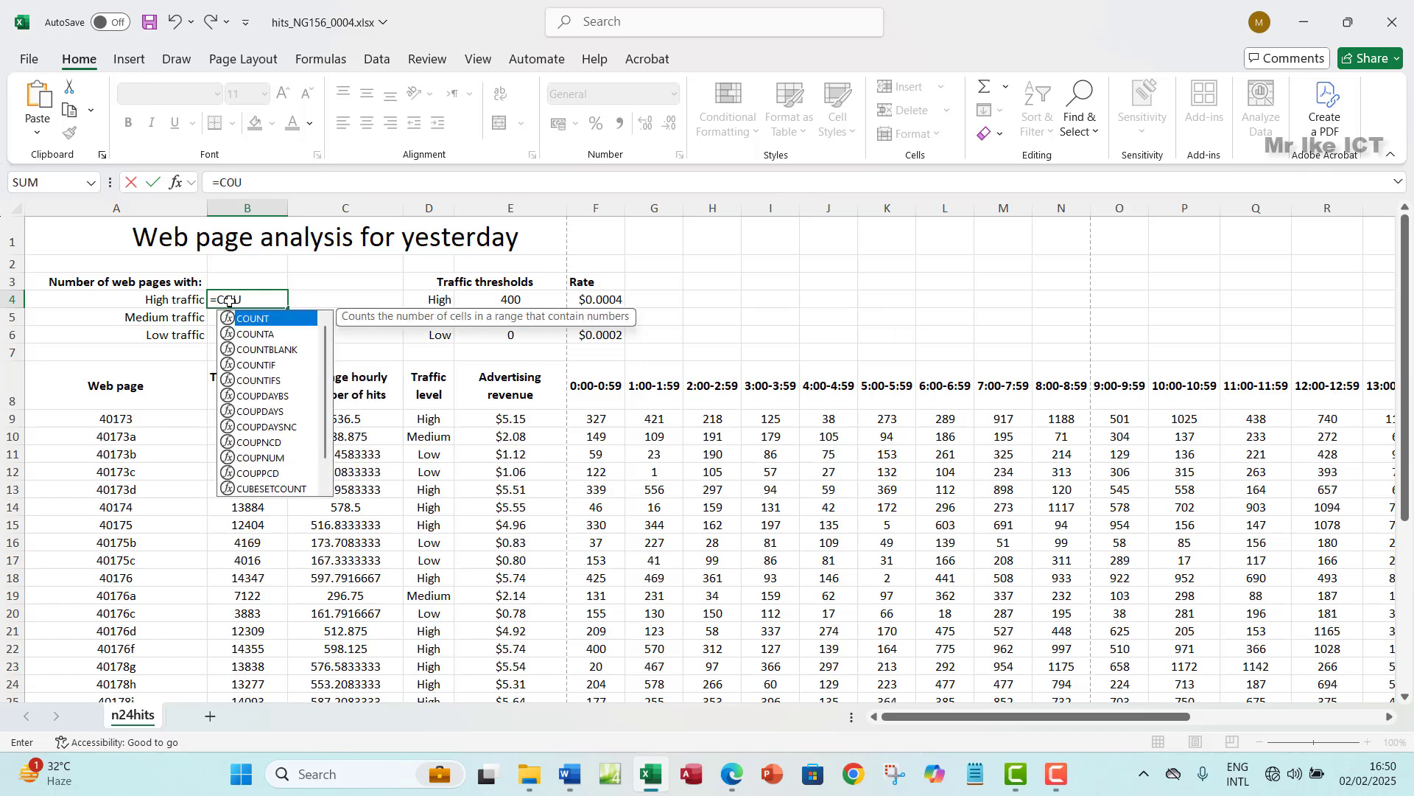
click(209, 580)
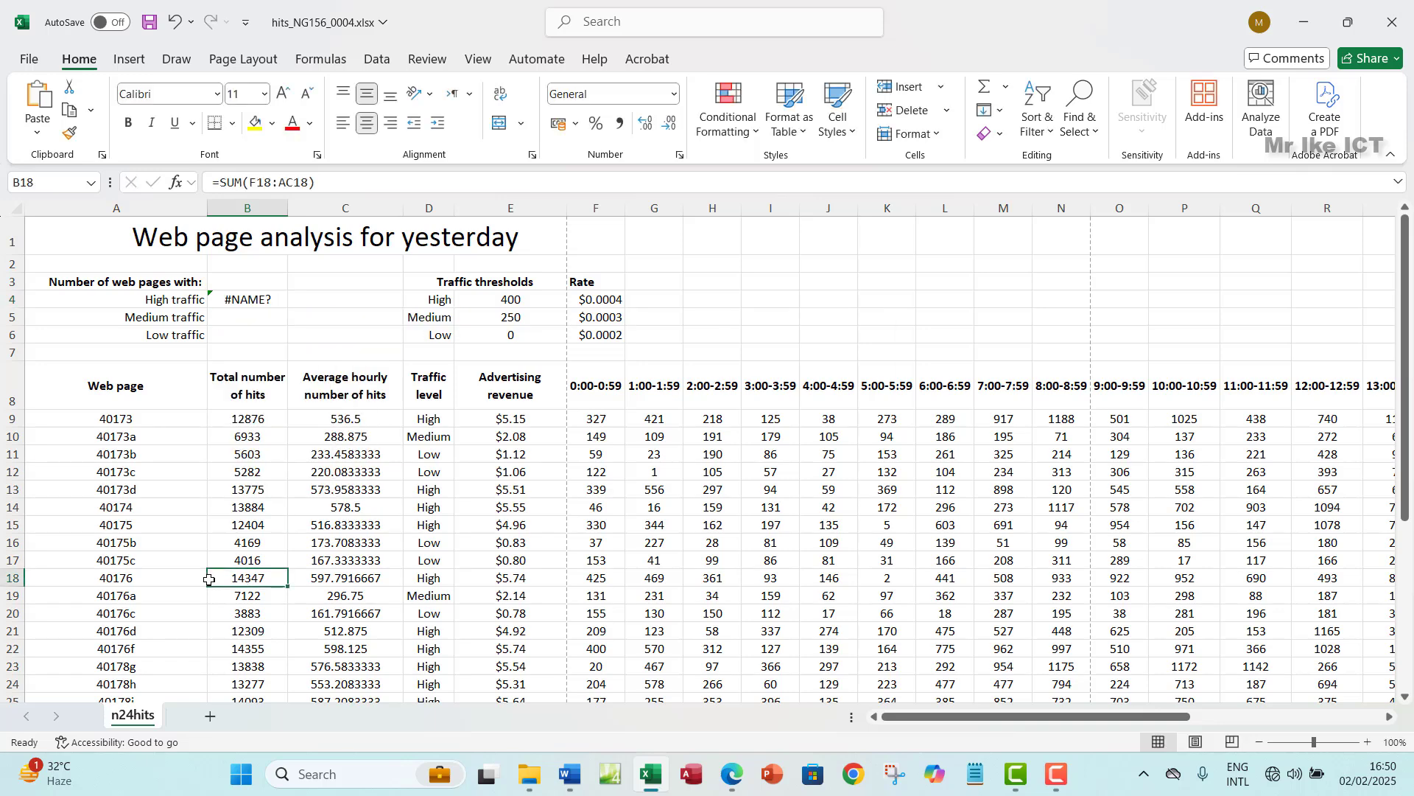
click(240, 300)
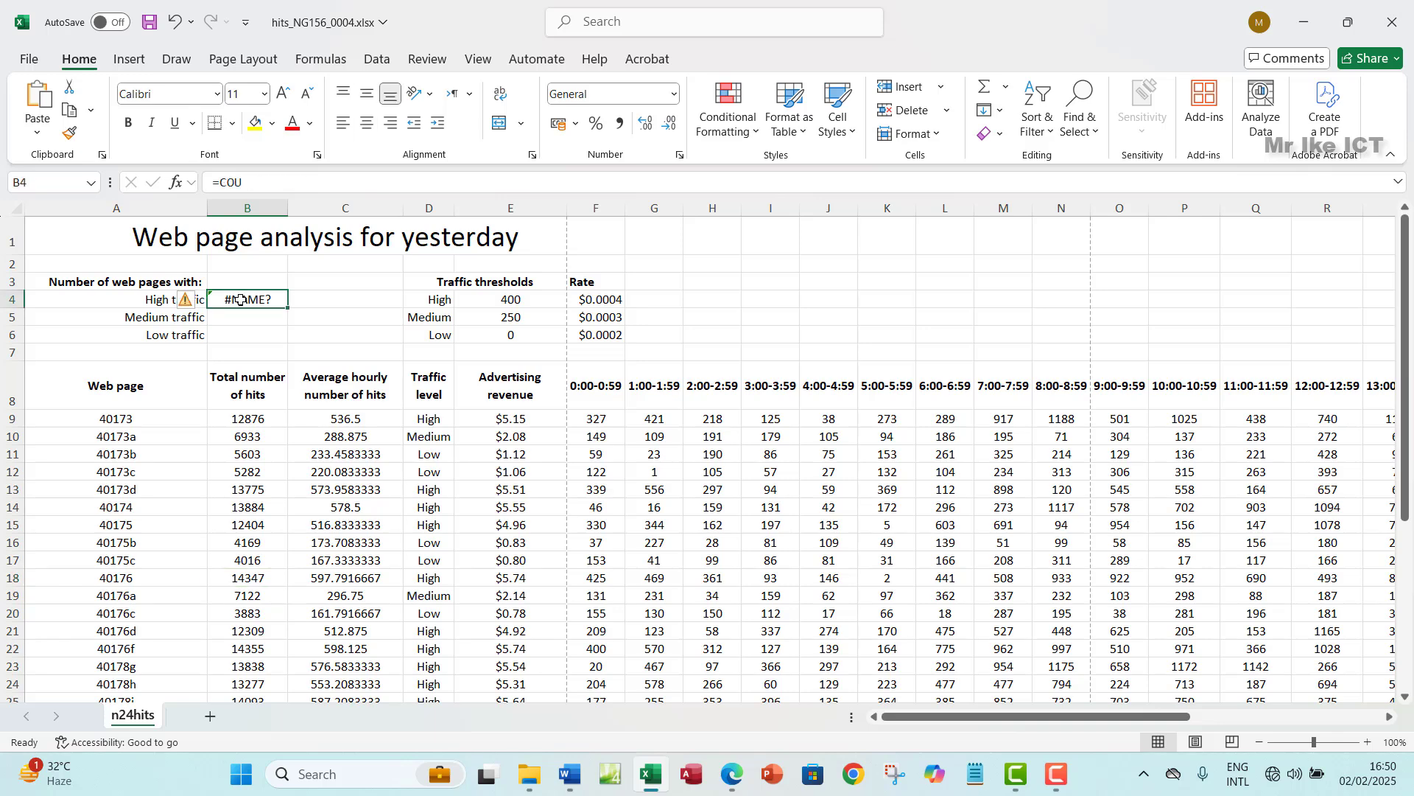
text(CO)
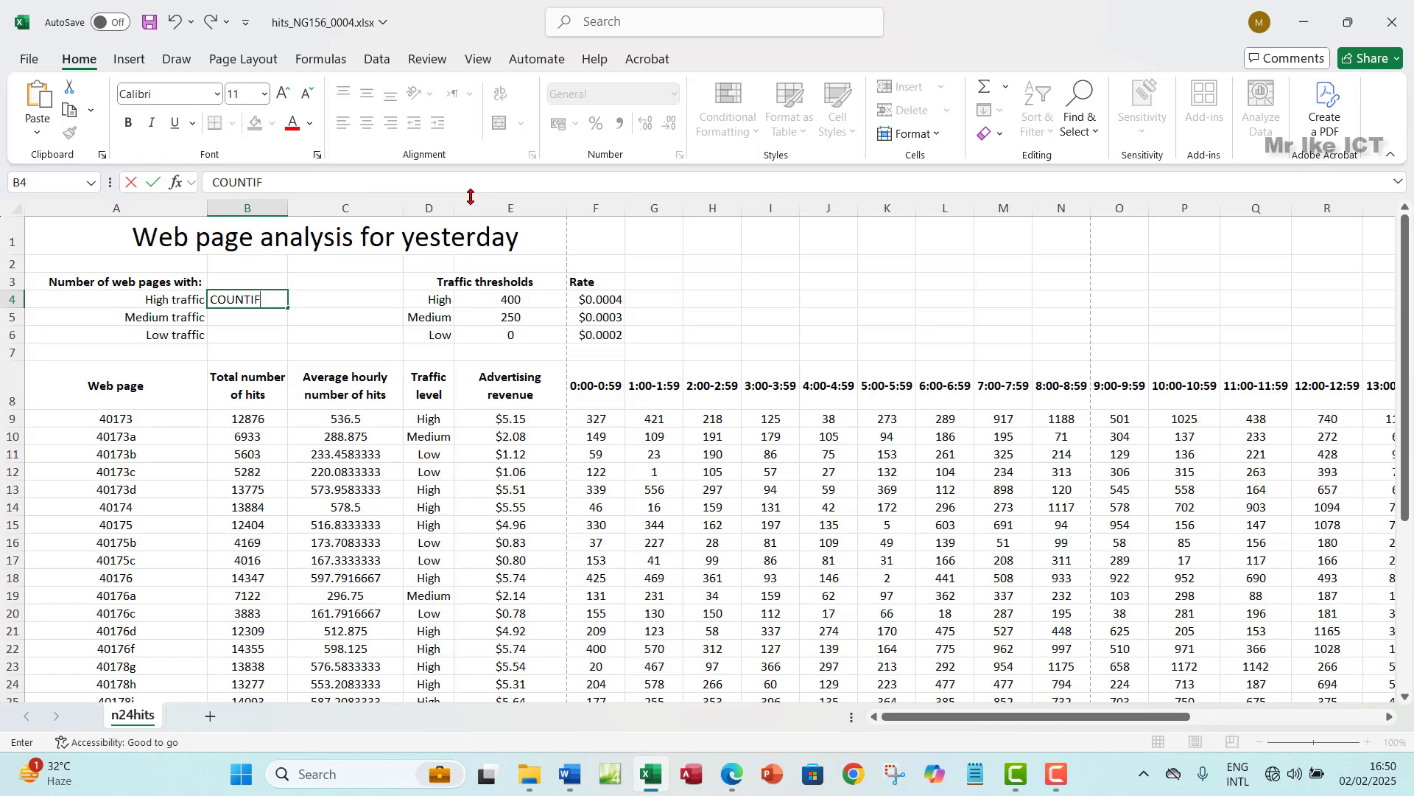
- Enter =COUNTIF($D$9:$D$38,D4) in B4 to count the 15 High-traffic pages
click(213, 298)
text(=)
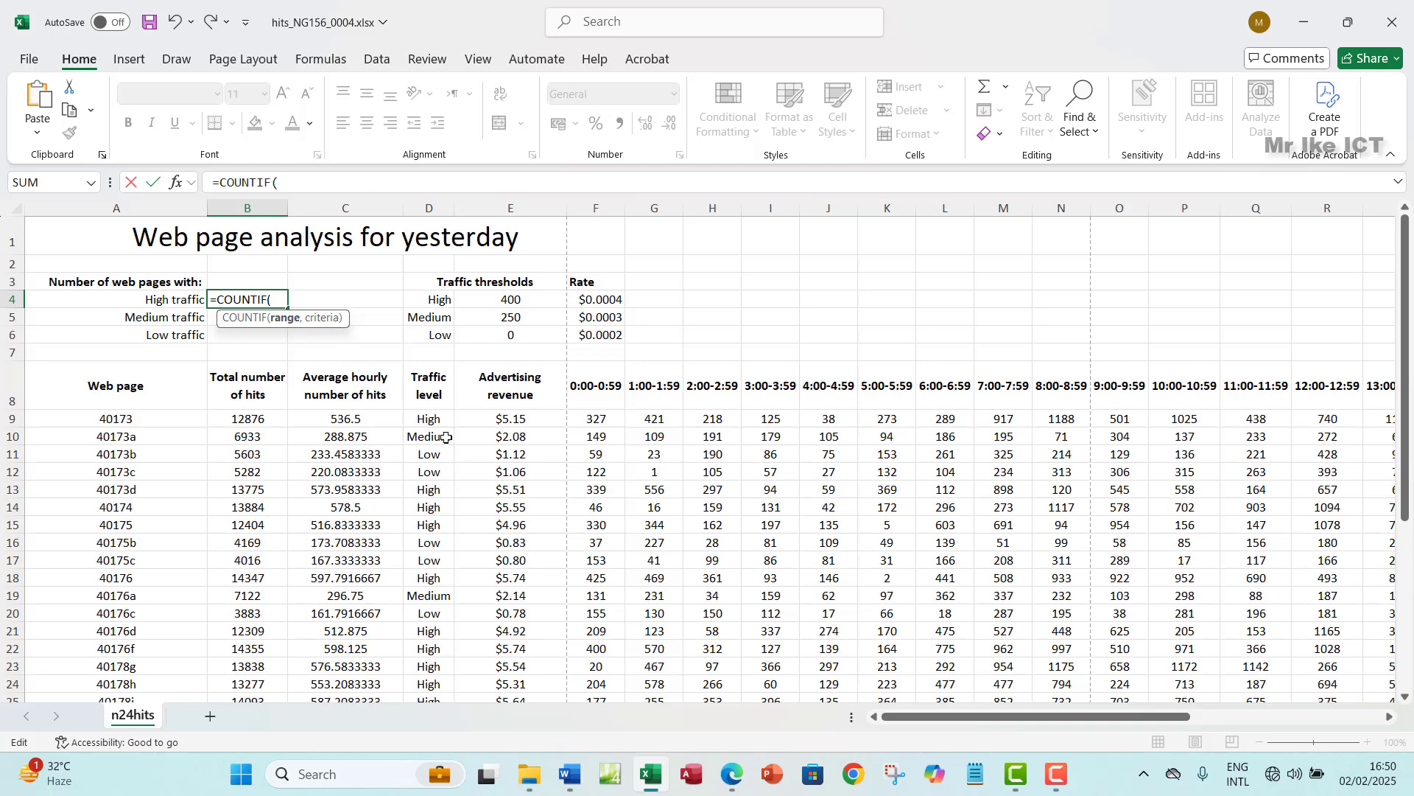
click(425, 420)
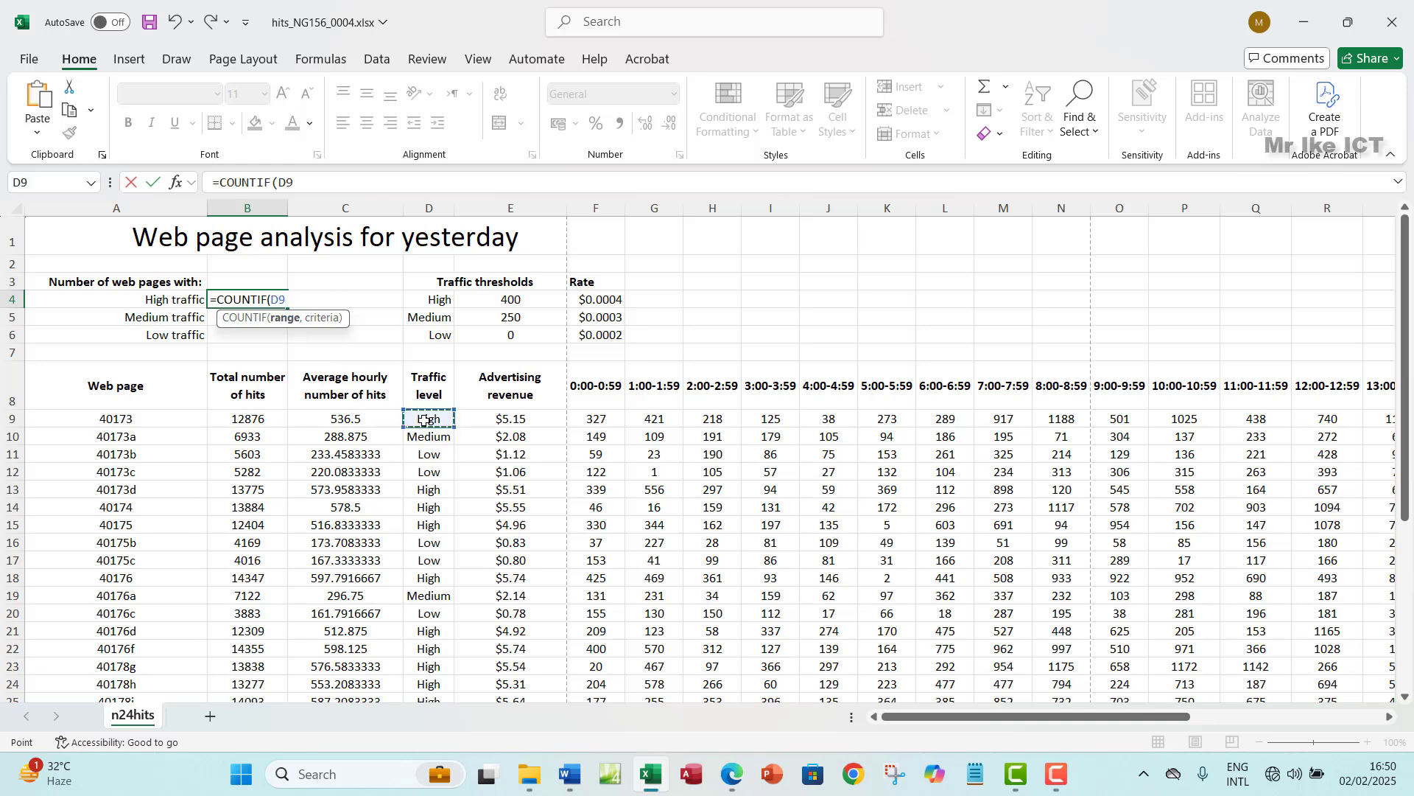
key(ctrl+shift+Down)
scroll(425, 420, up, 3)
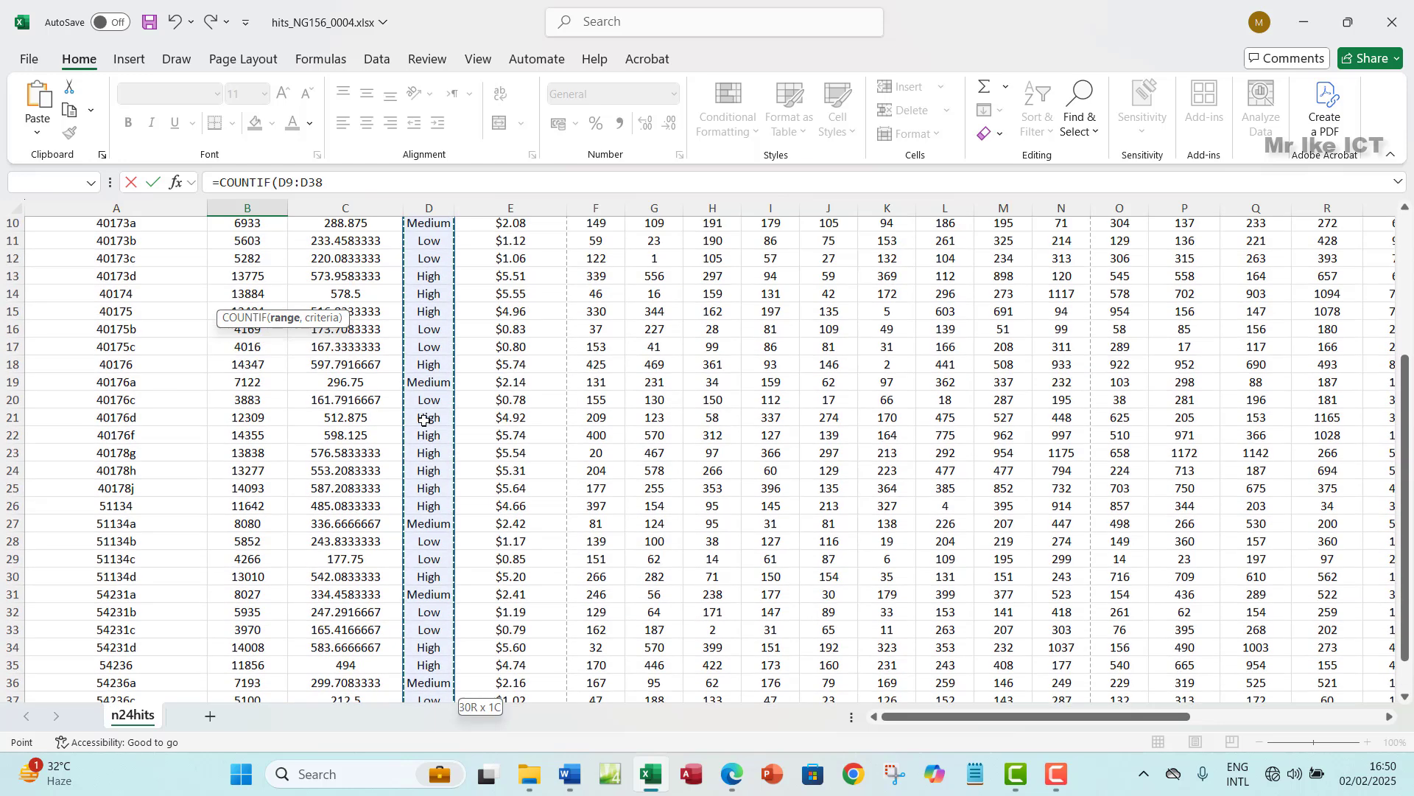
scroll(425, 420, up, 1)
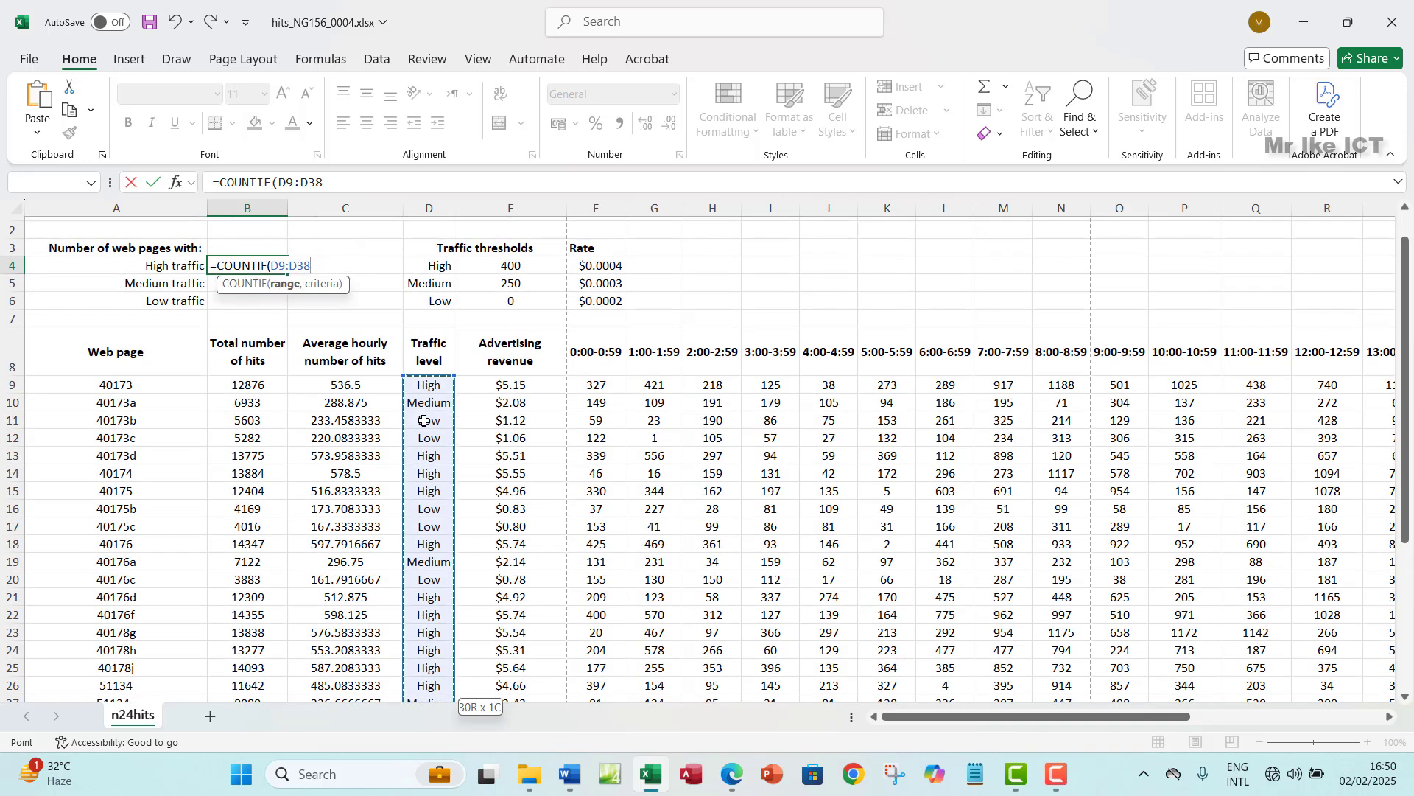
key(F4)
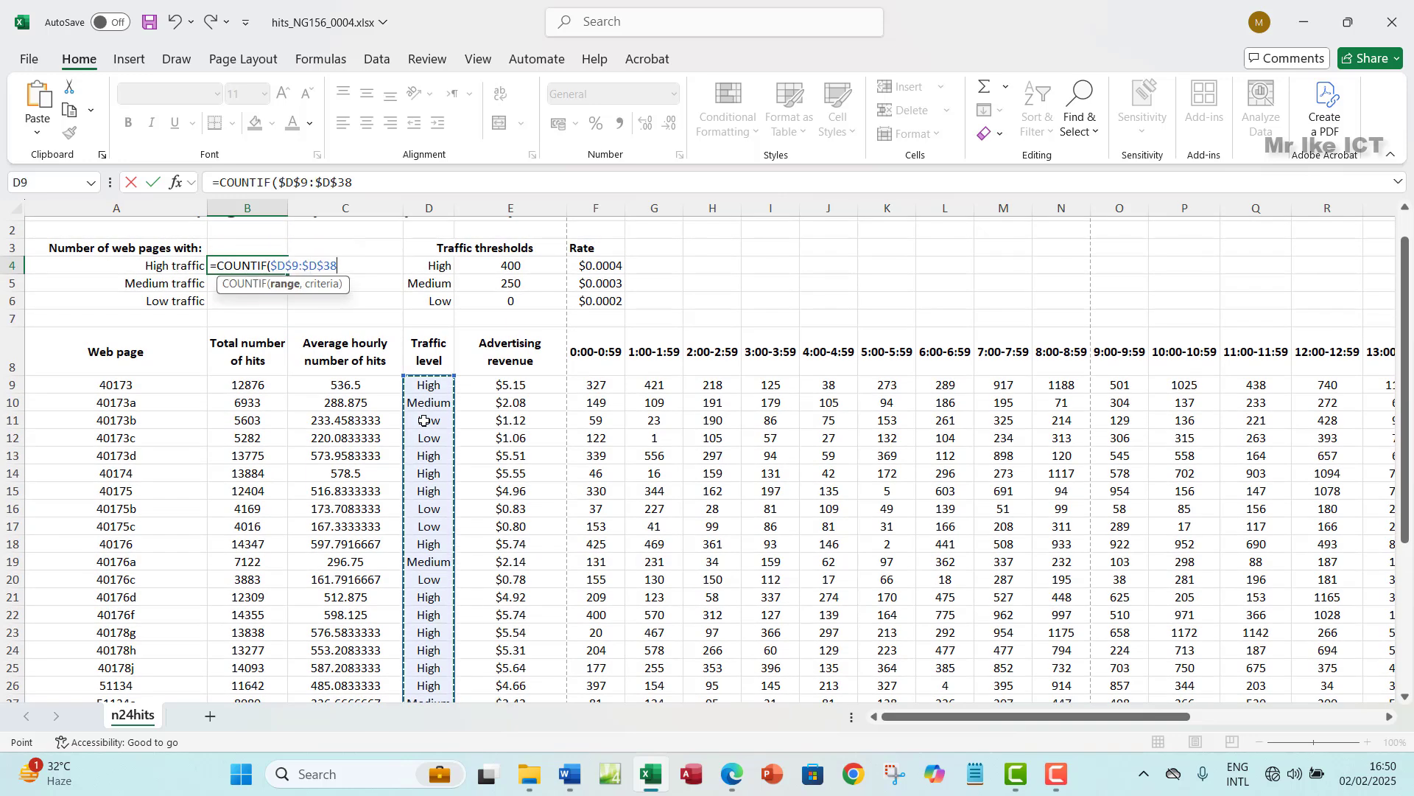
text(,)
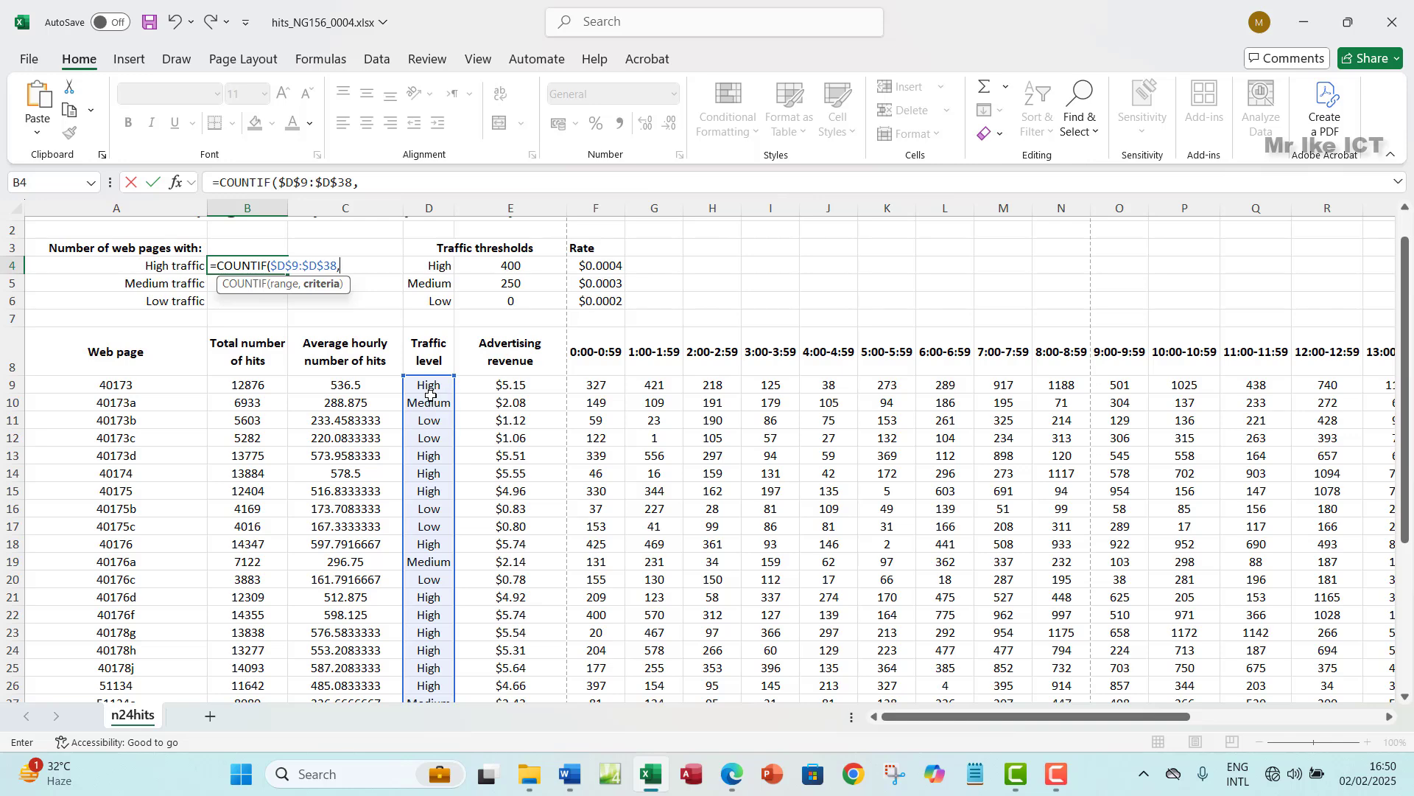
click(434, 268)
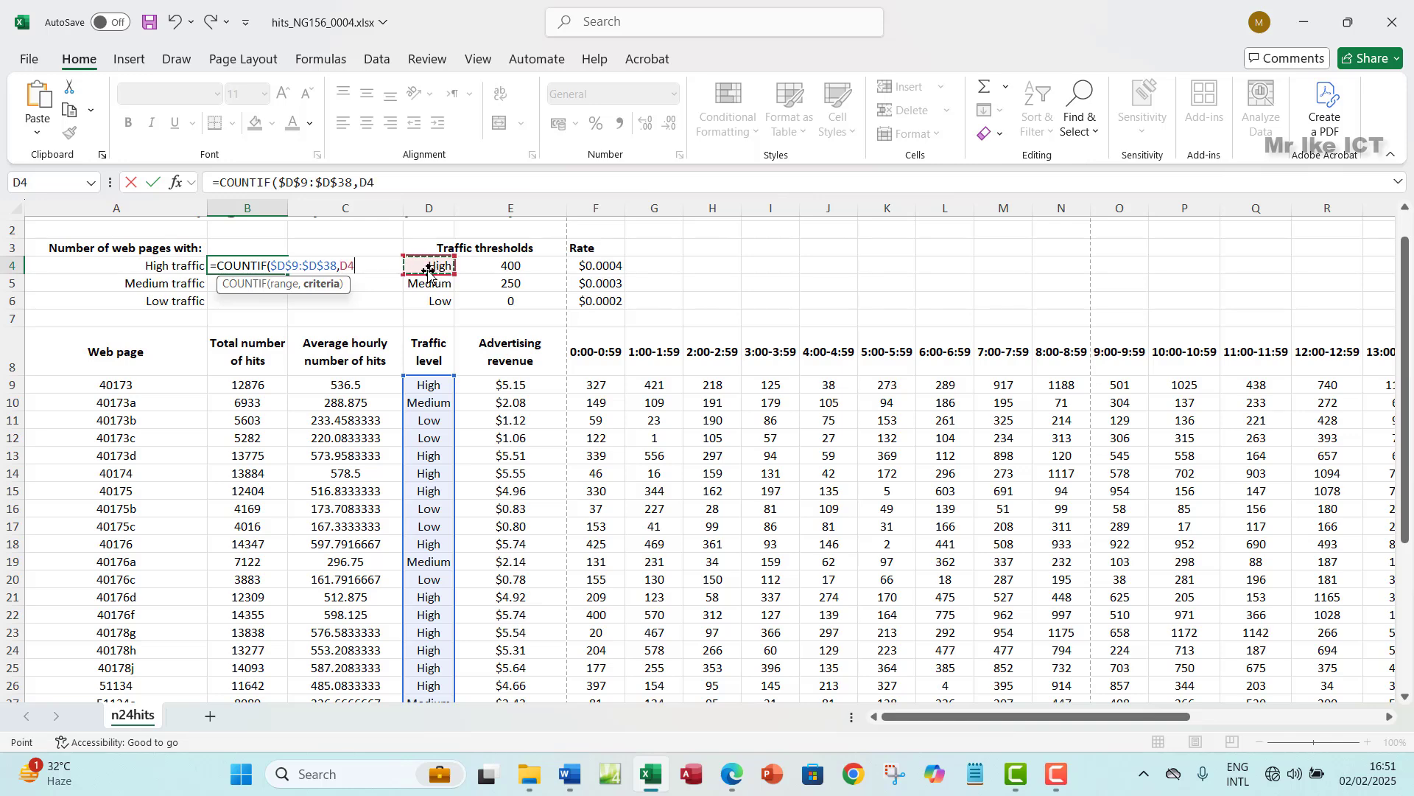
text())
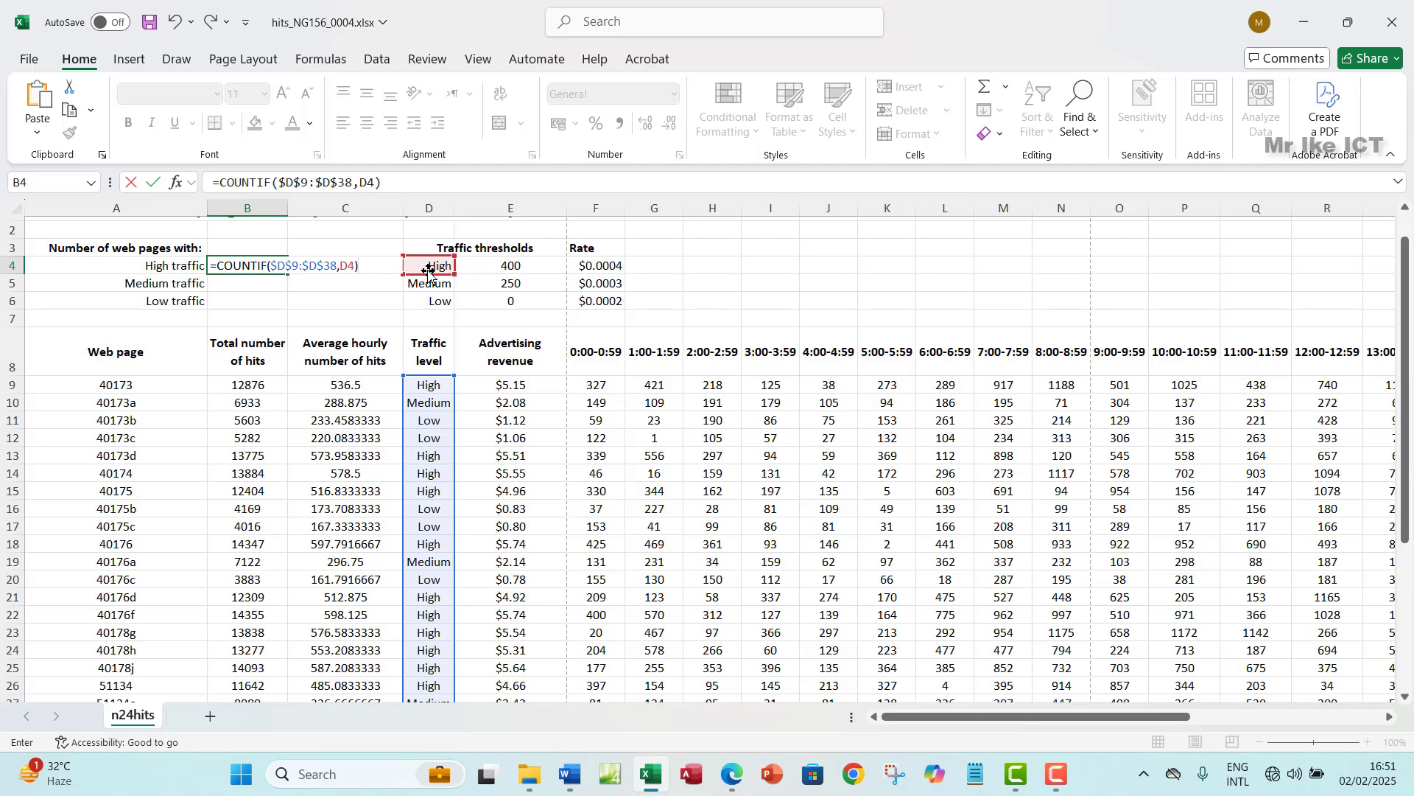
key(Return)
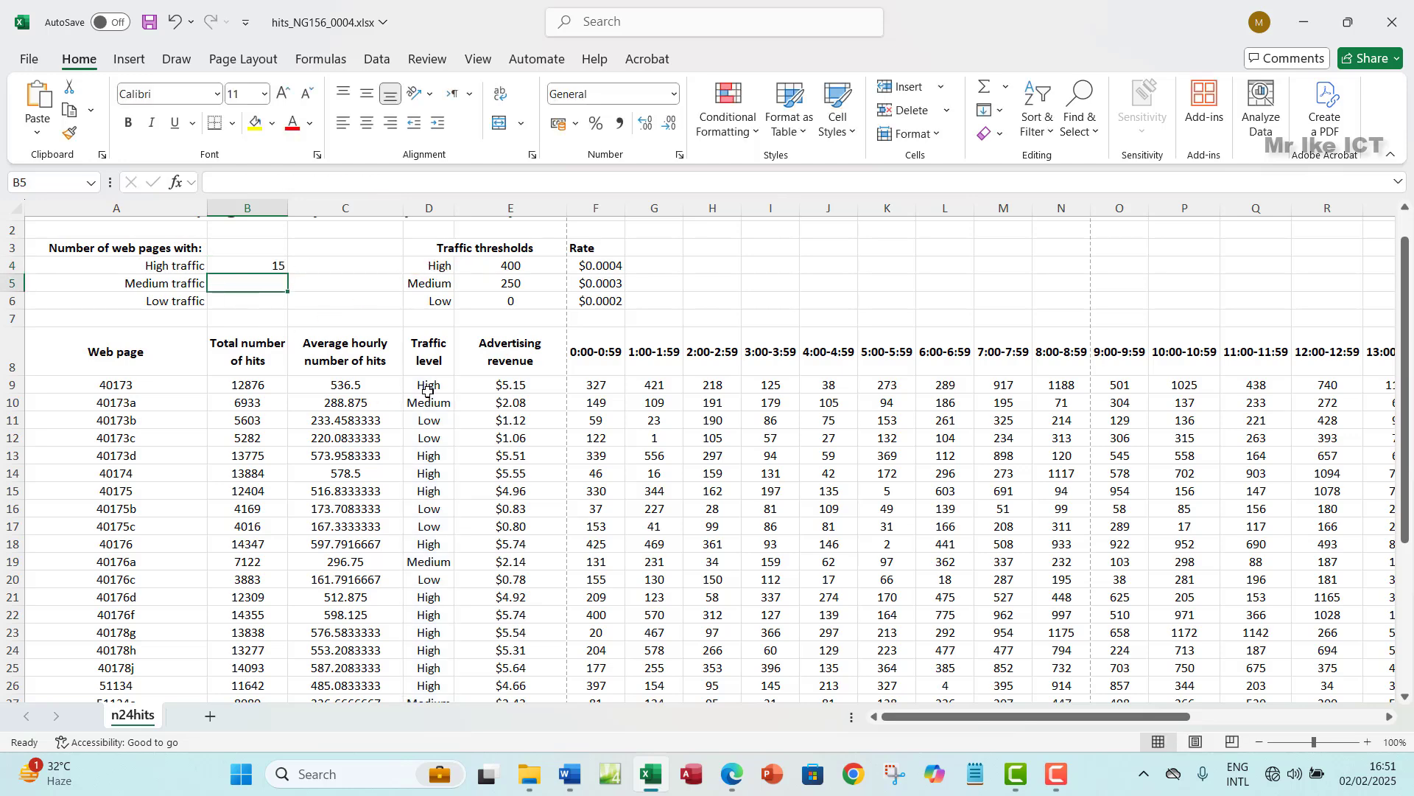
drag(427, 390, 444, 676)
scroll(445, 676, up, 4)
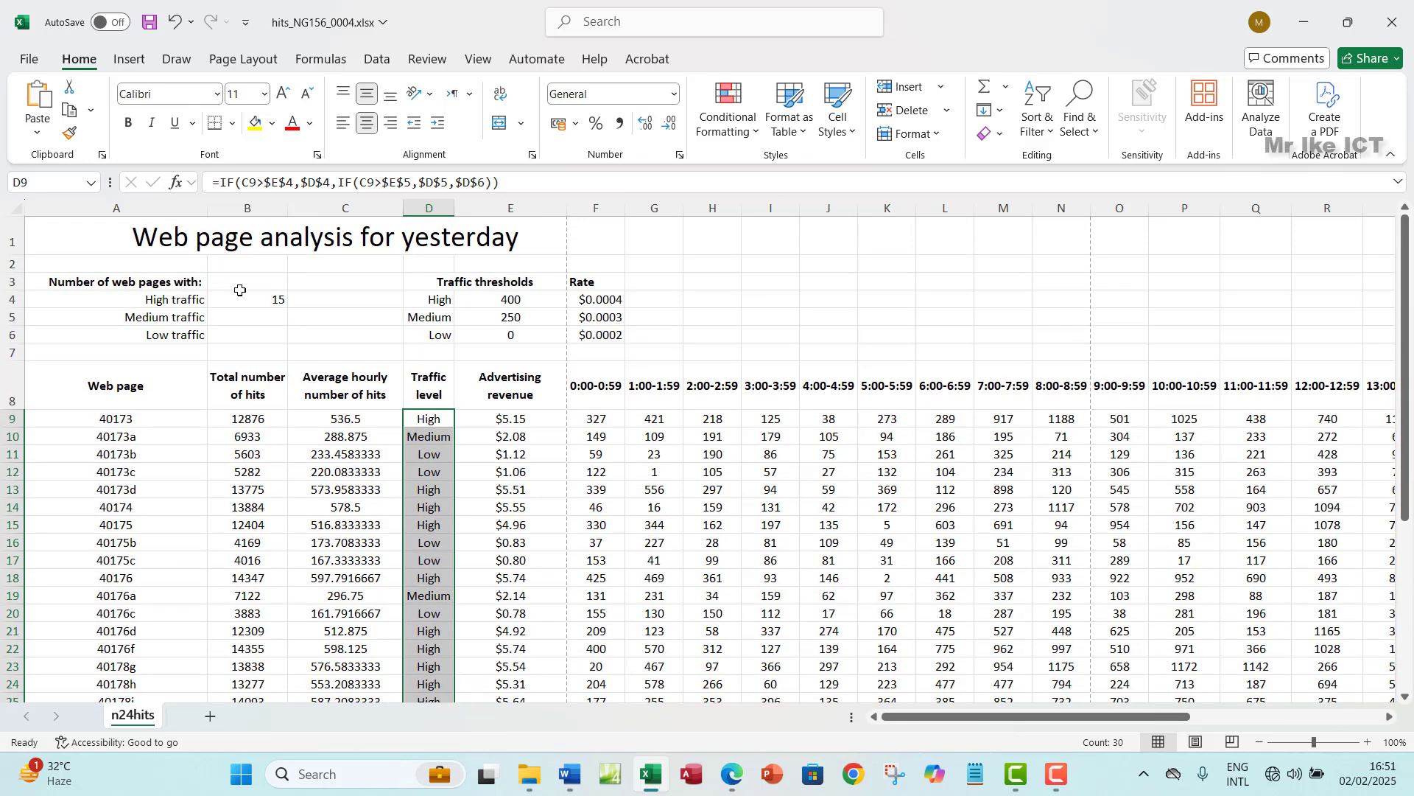
click(242, 298)
drag(287, 308, 282, 340)
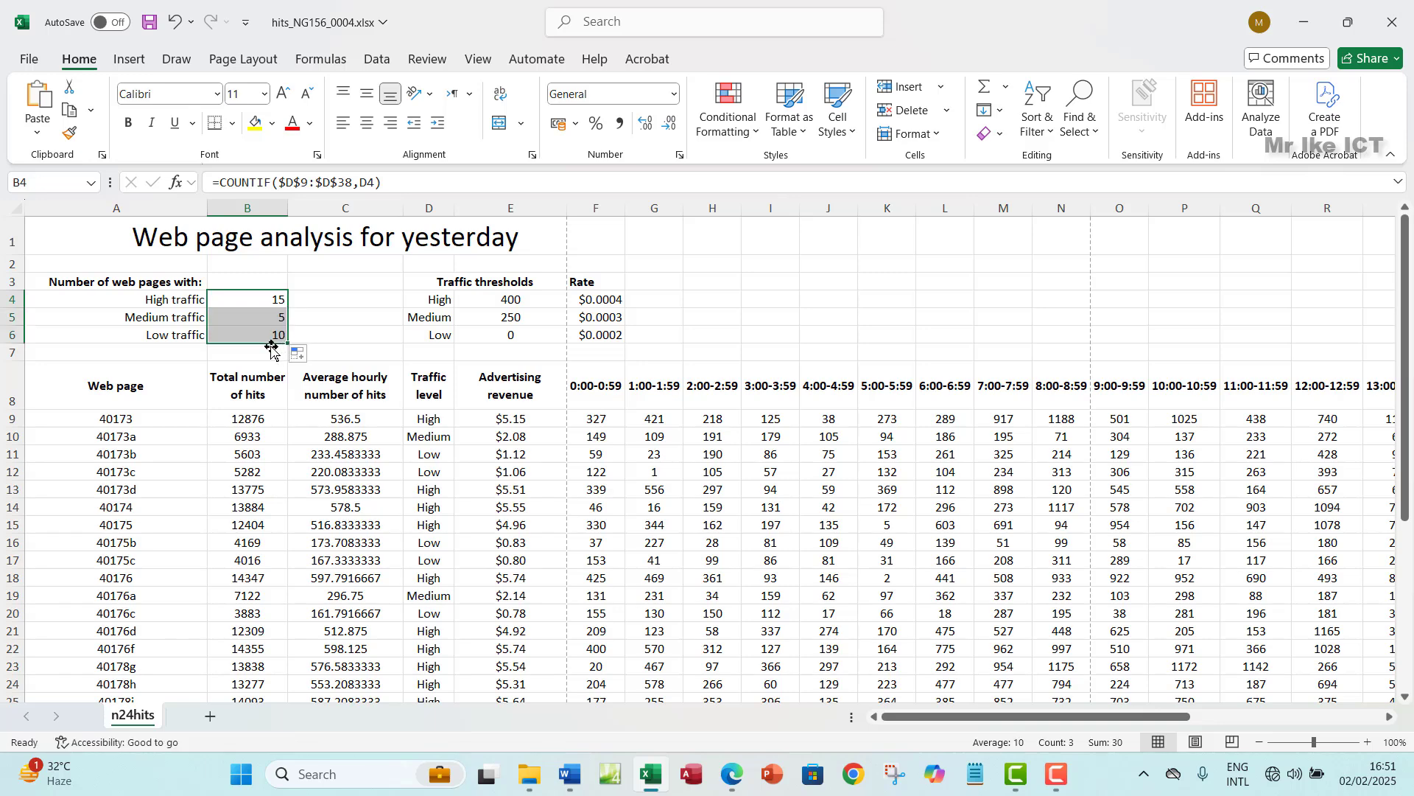
double_click(367, 182)
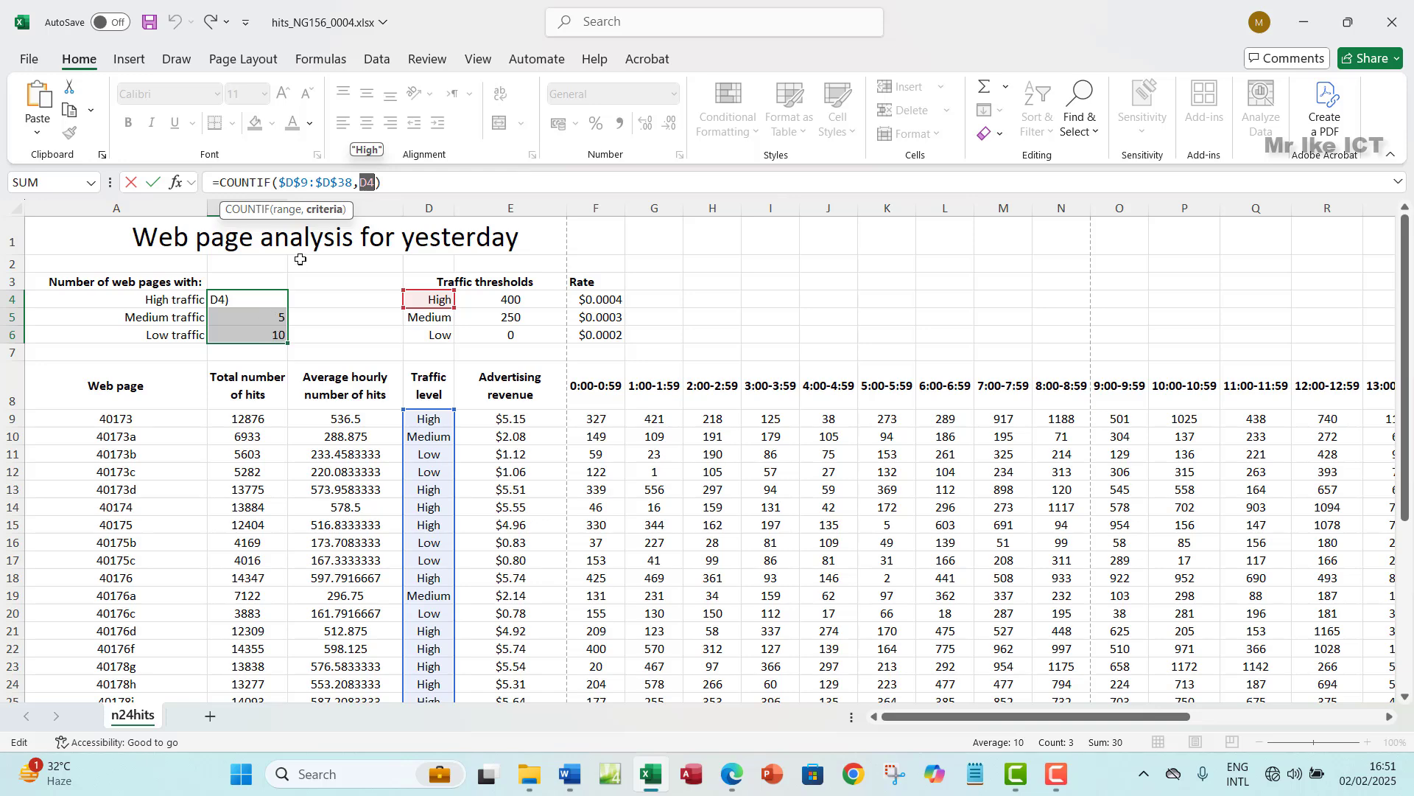
key(Return)
click(255, 334)
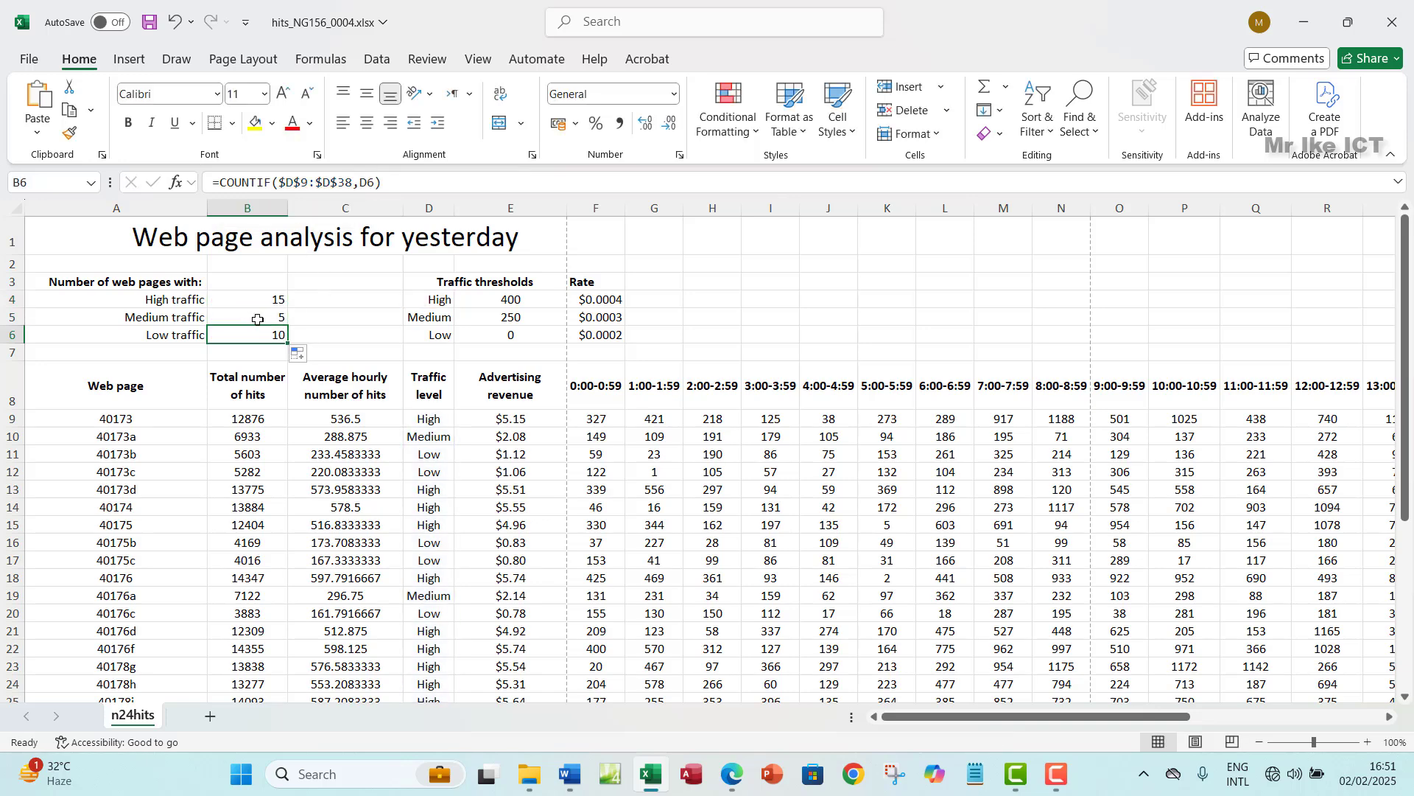
click(258, 319)
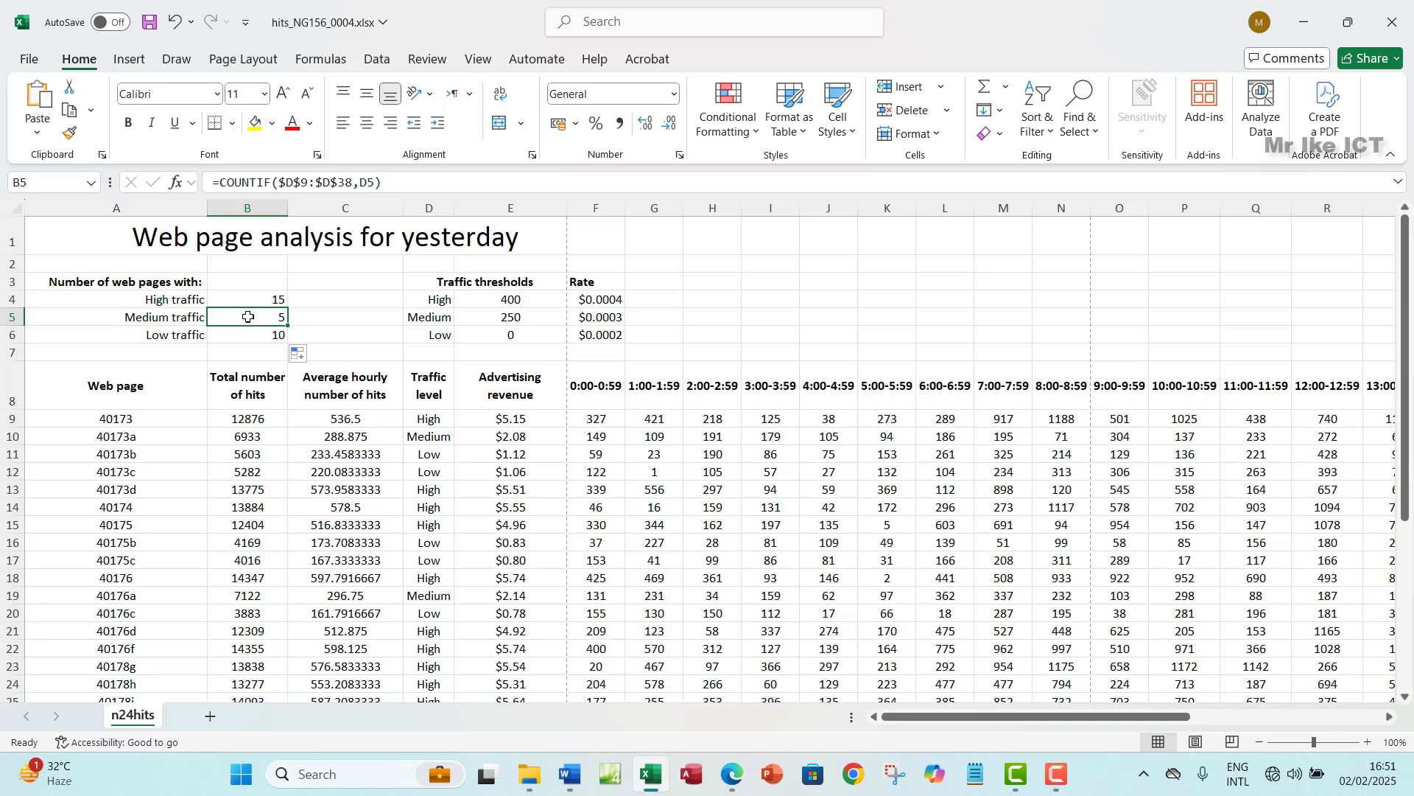
click(255, 337)
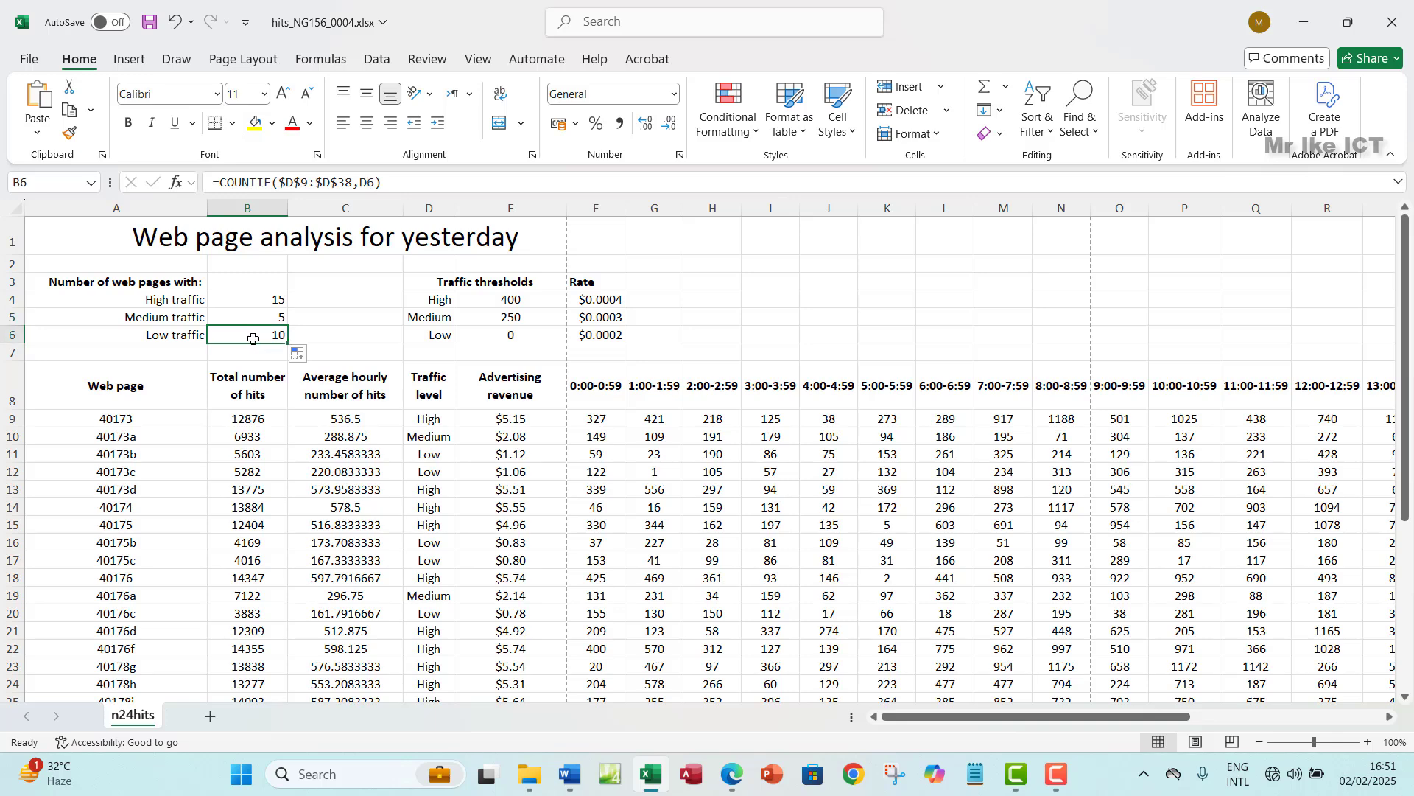
click(271, 320)
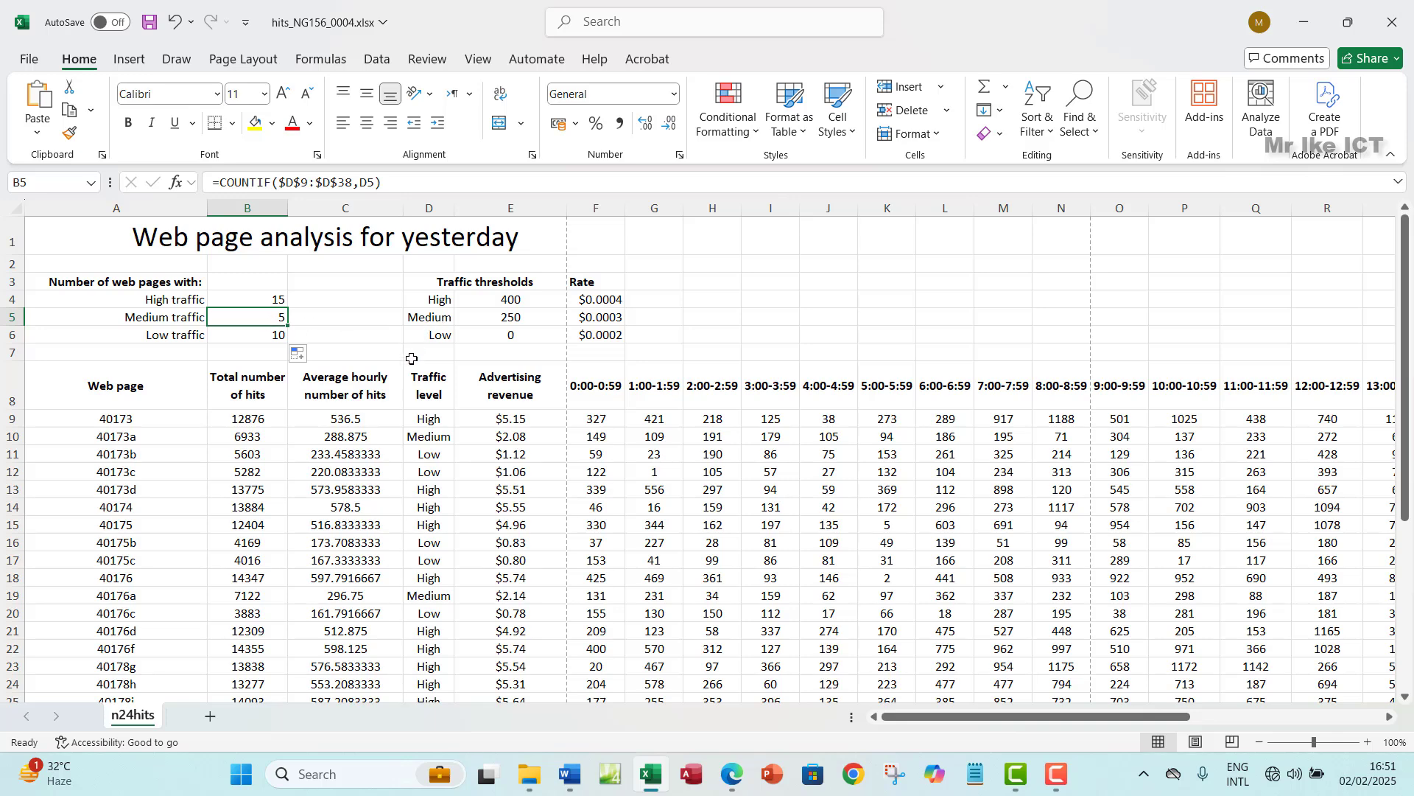
click(428, 318)
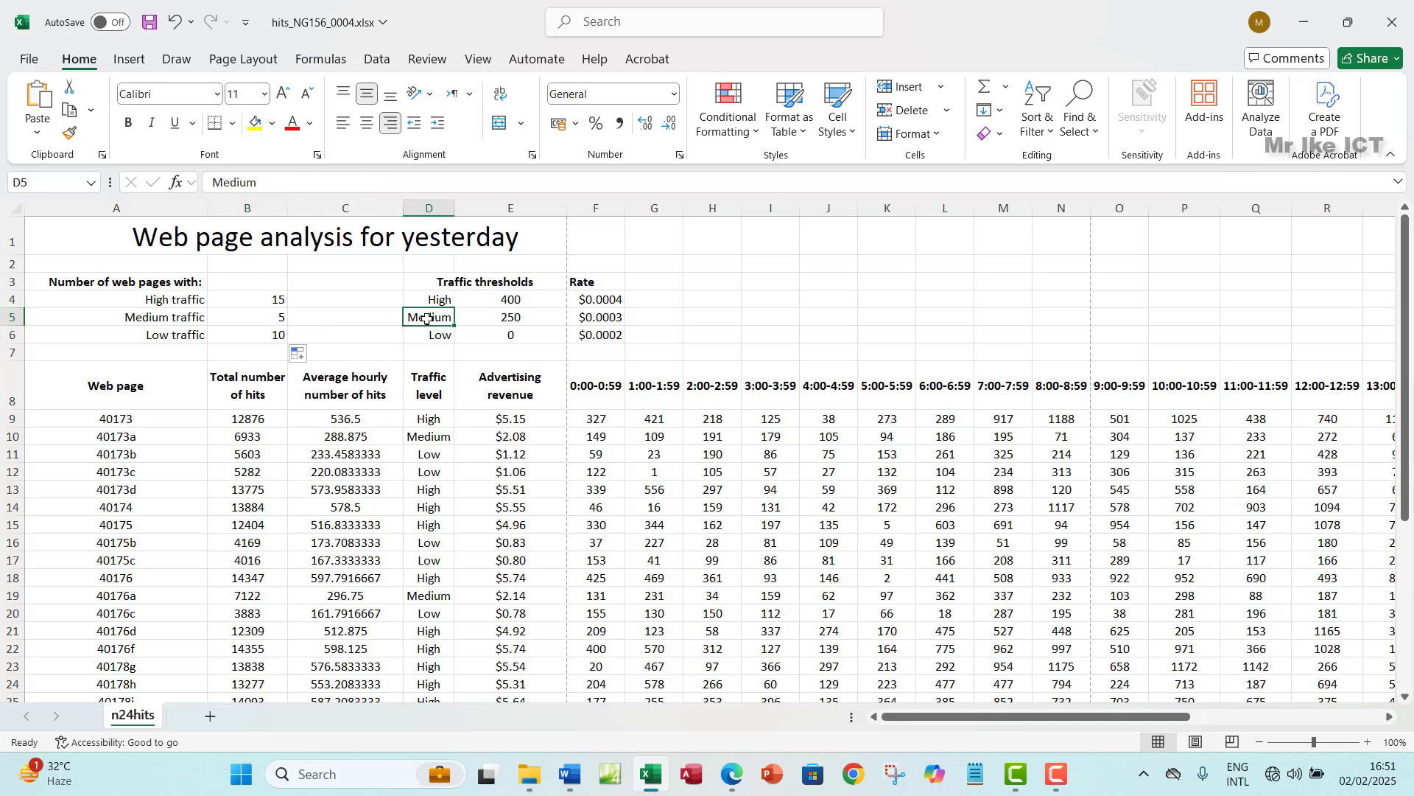
click(263, 319)
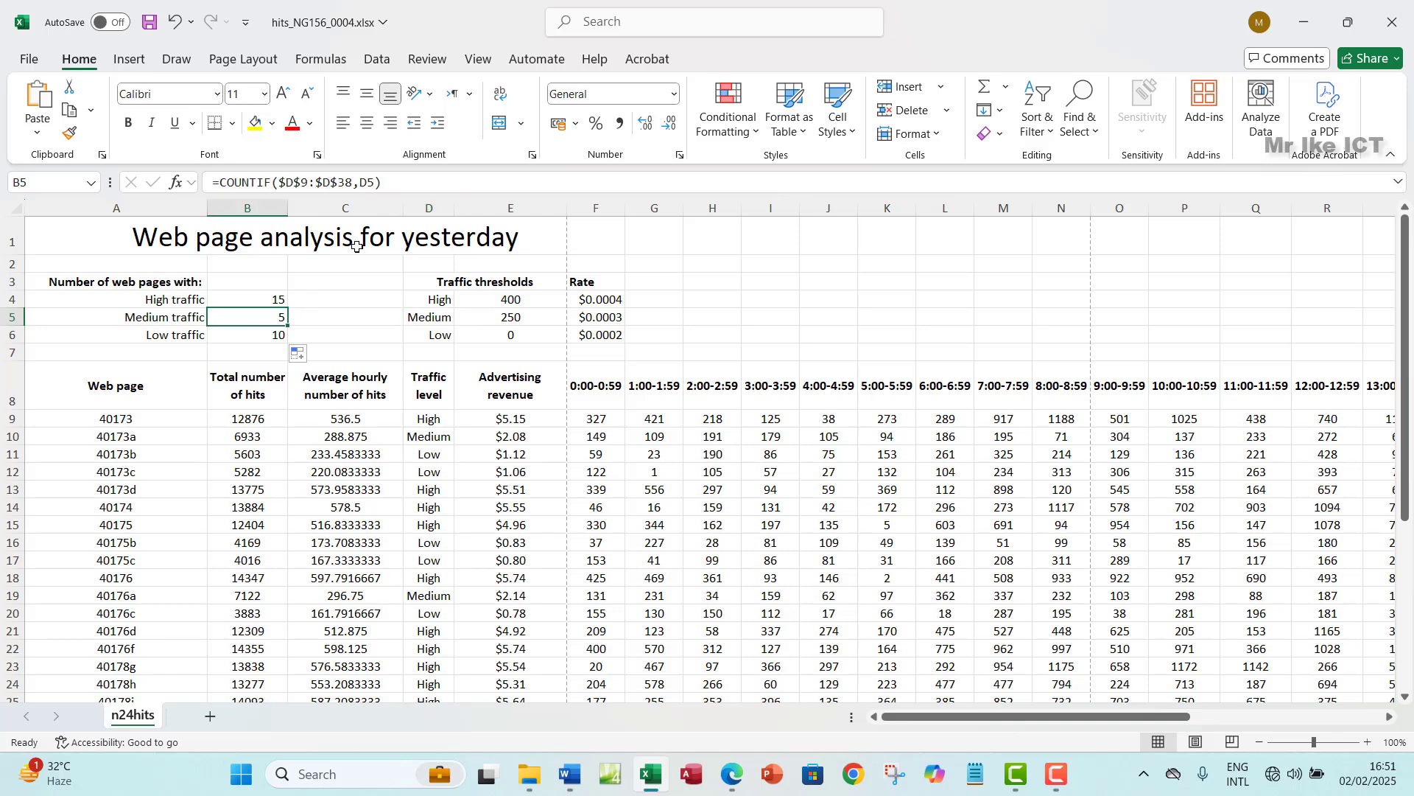
drag(382, 184, 361, 184)
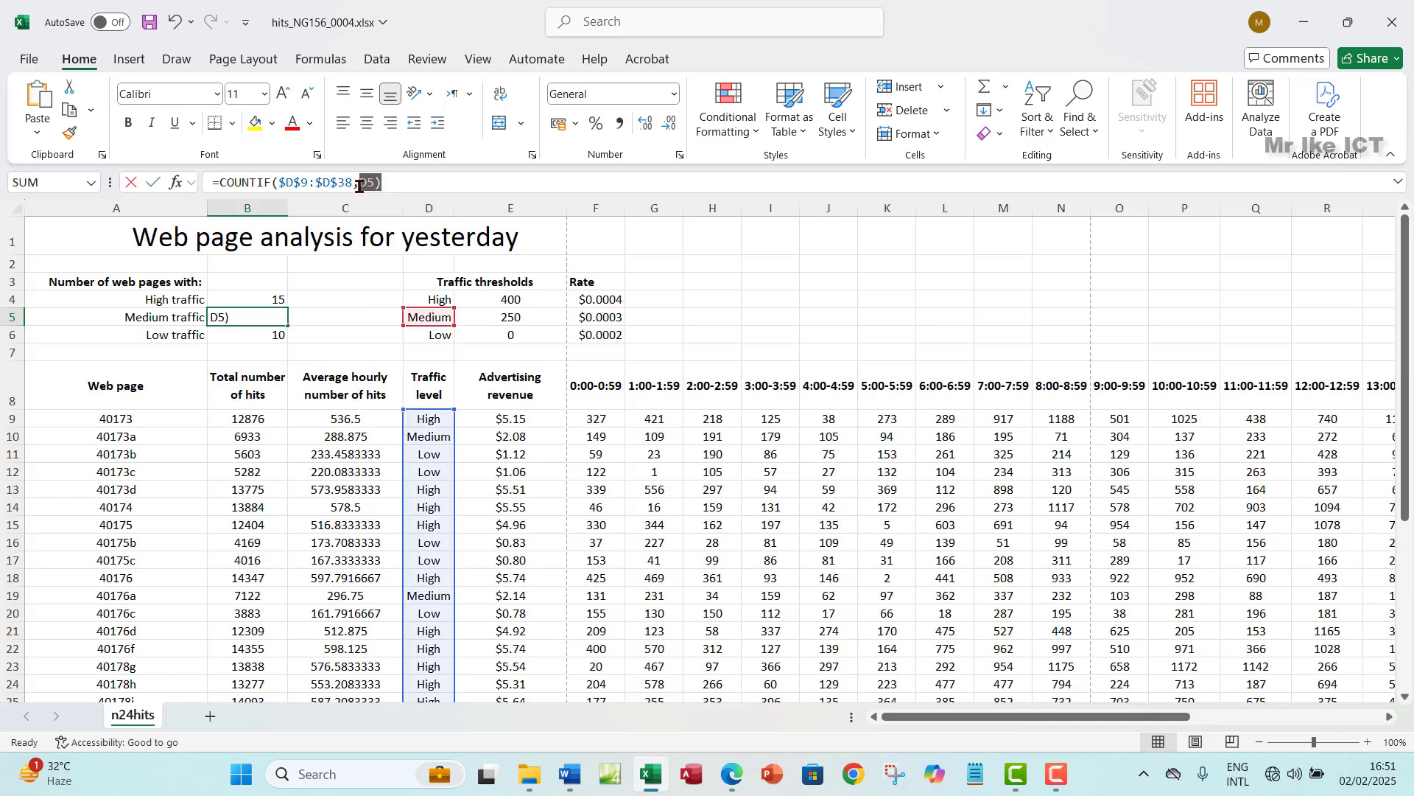
click(472, 187)
key(ctrl+Return)
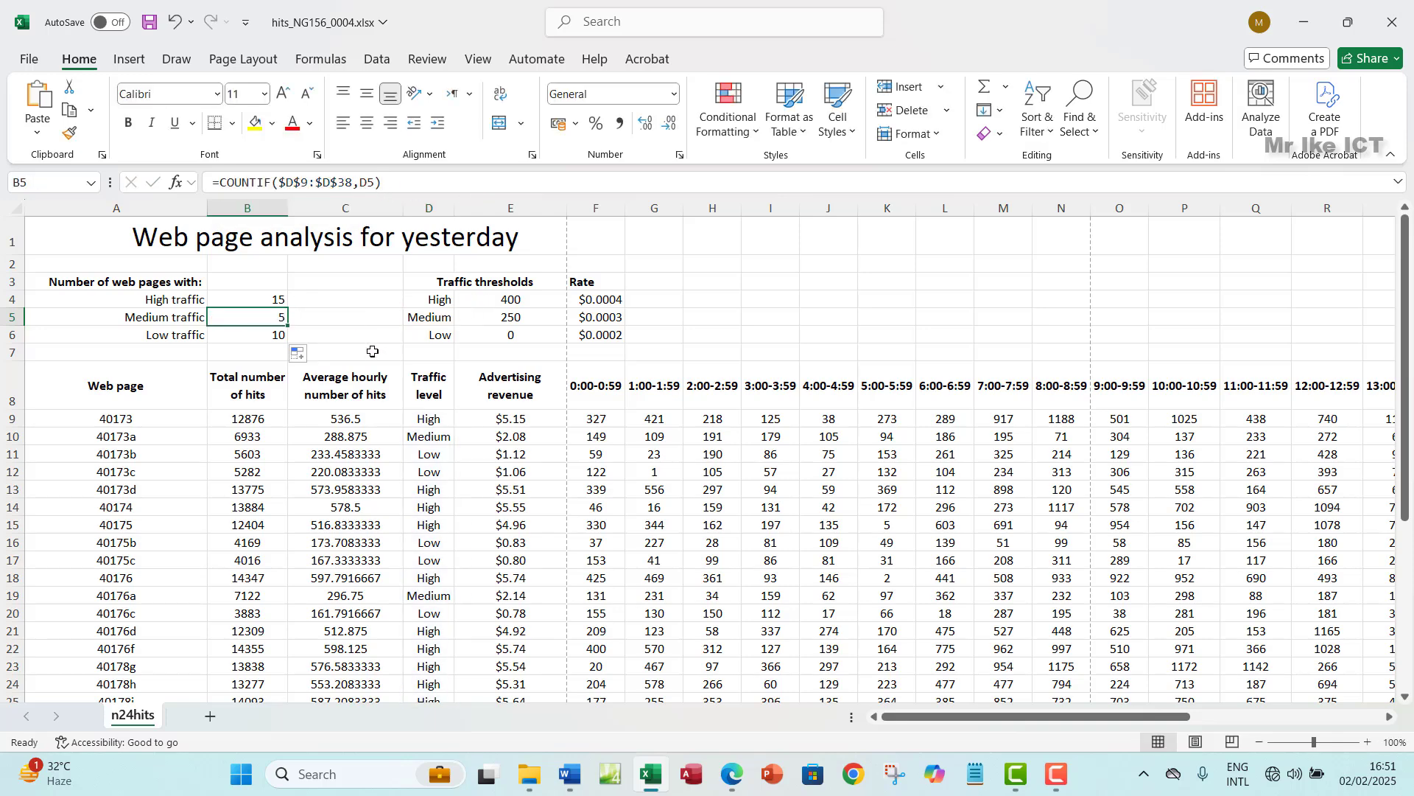
click(374, 182)
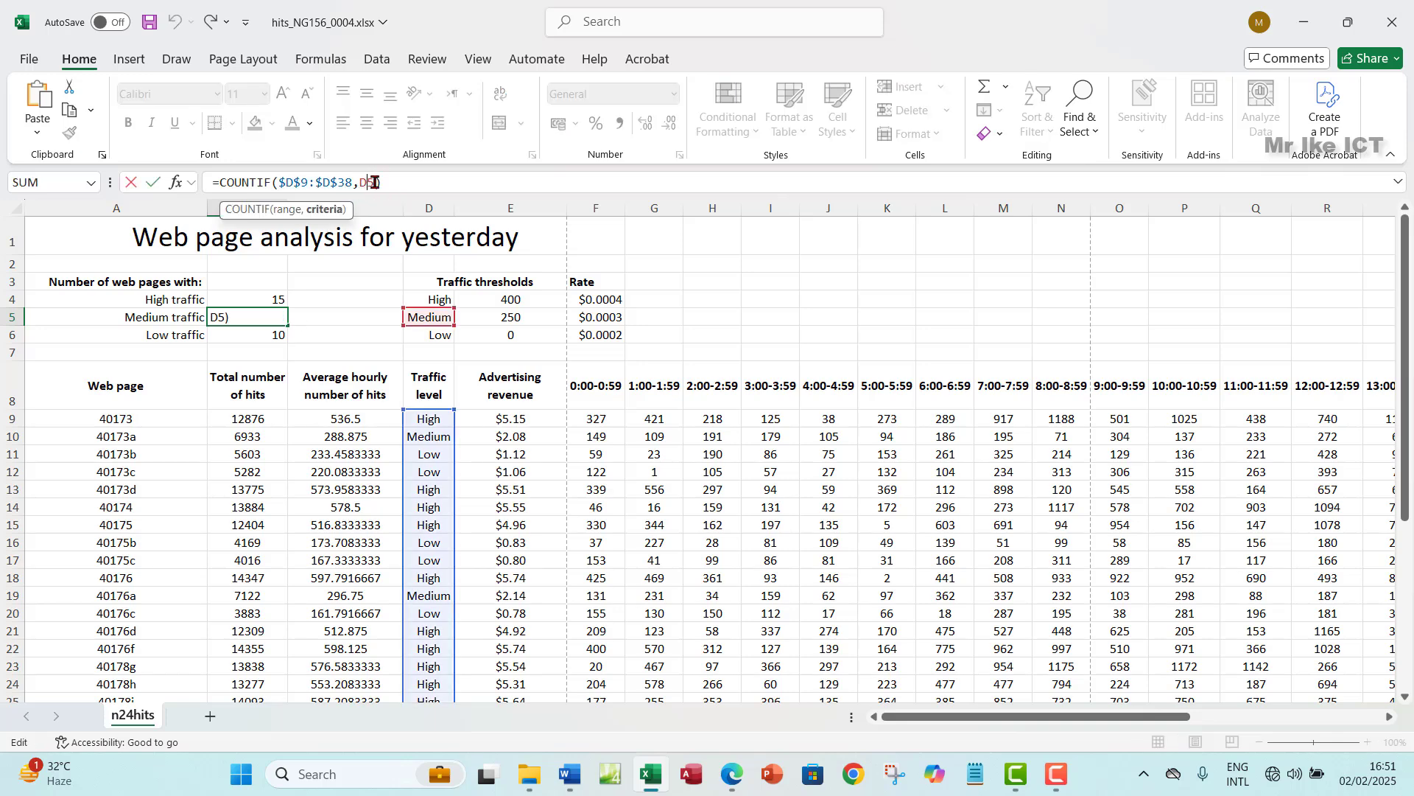
click(265, 296)
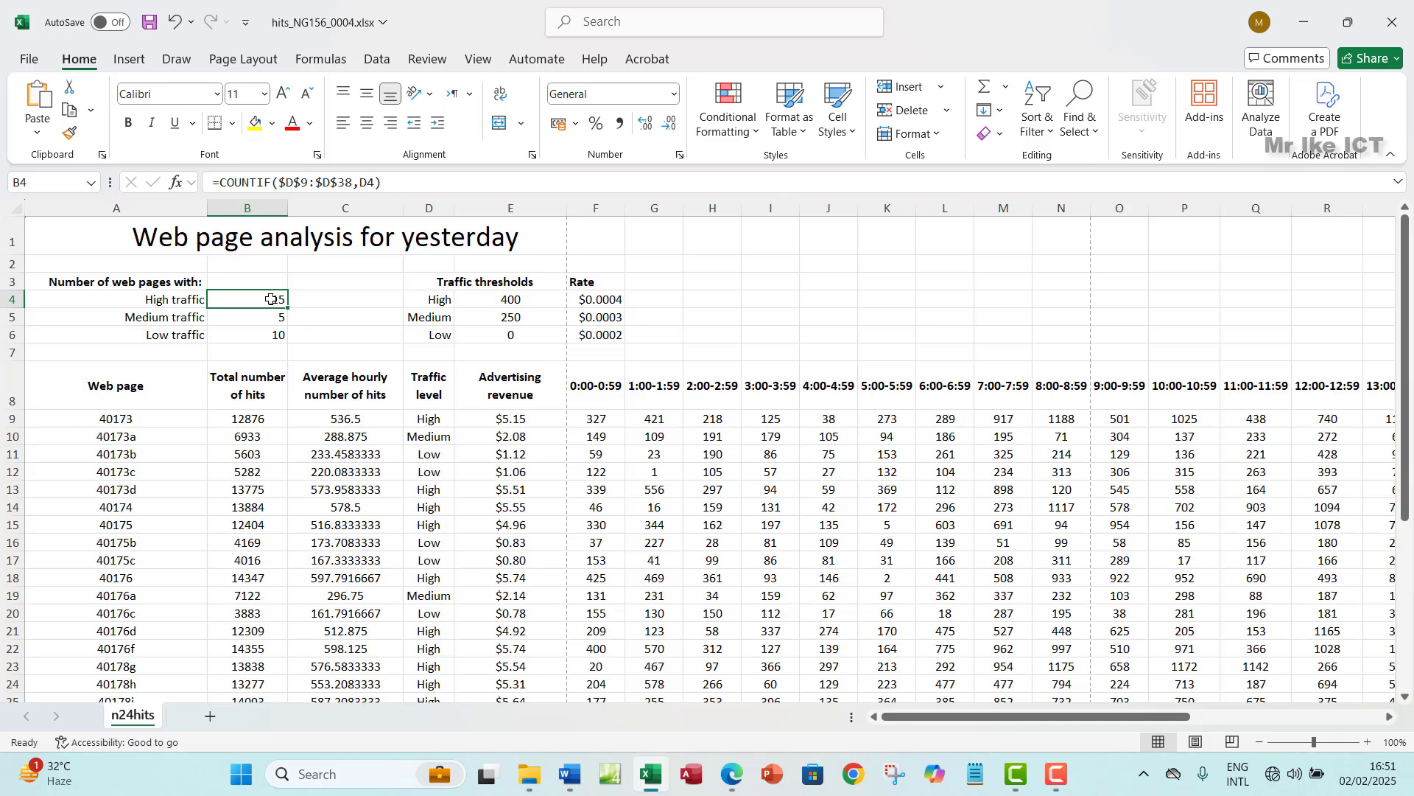
- Change B4's COUNTIF criteria to the text "High"
click(366, 184)
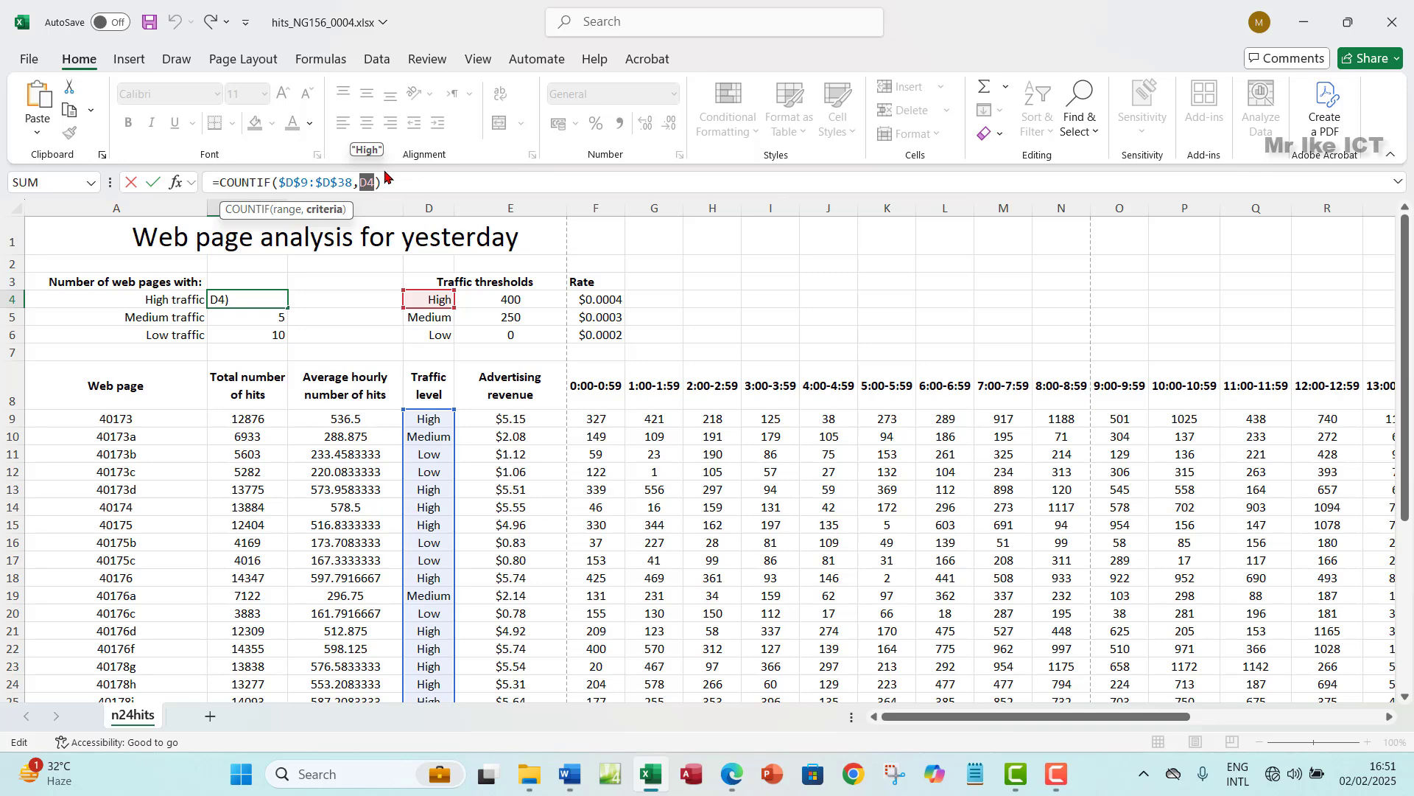
text("")
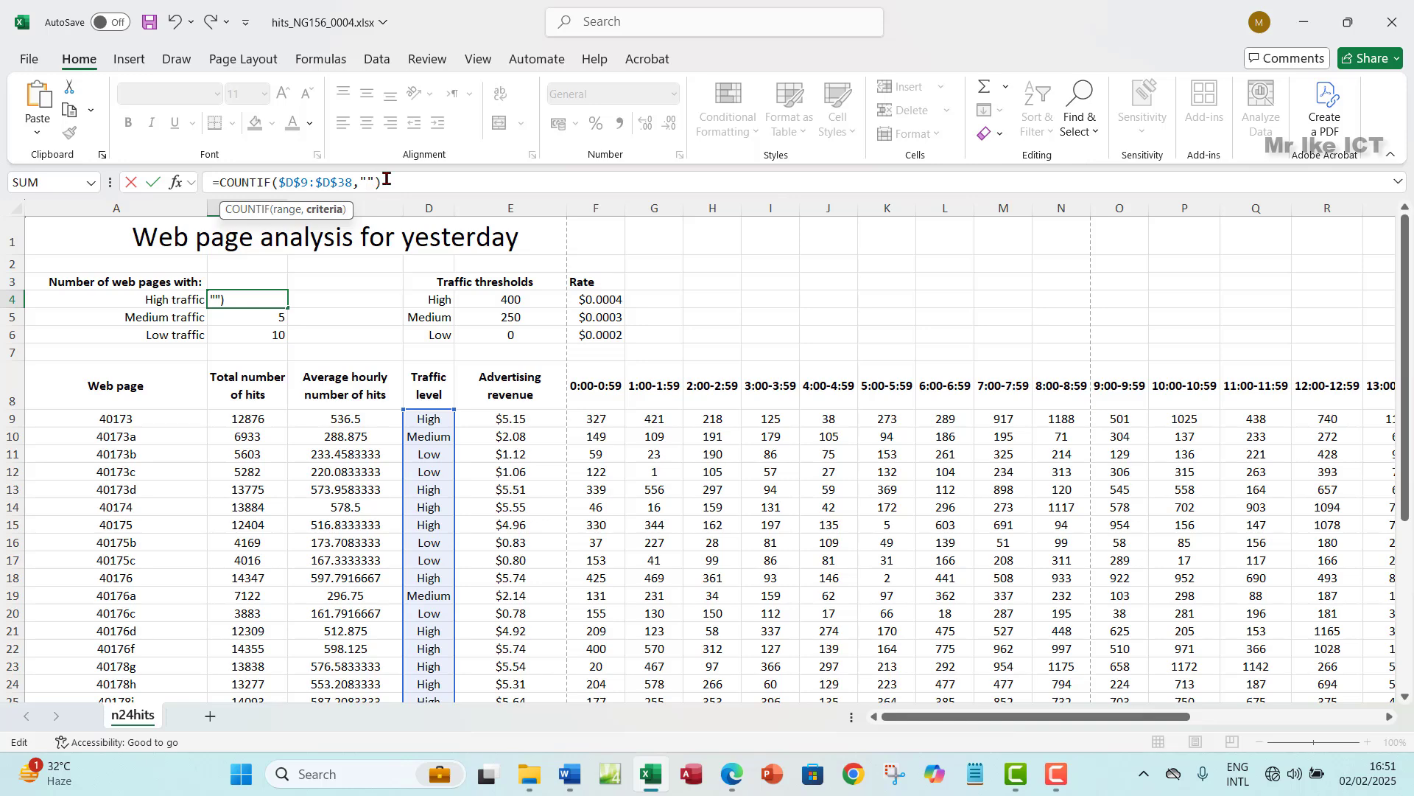
key(BackSpace)
key(BackSpace)
text(High)
key(Return)
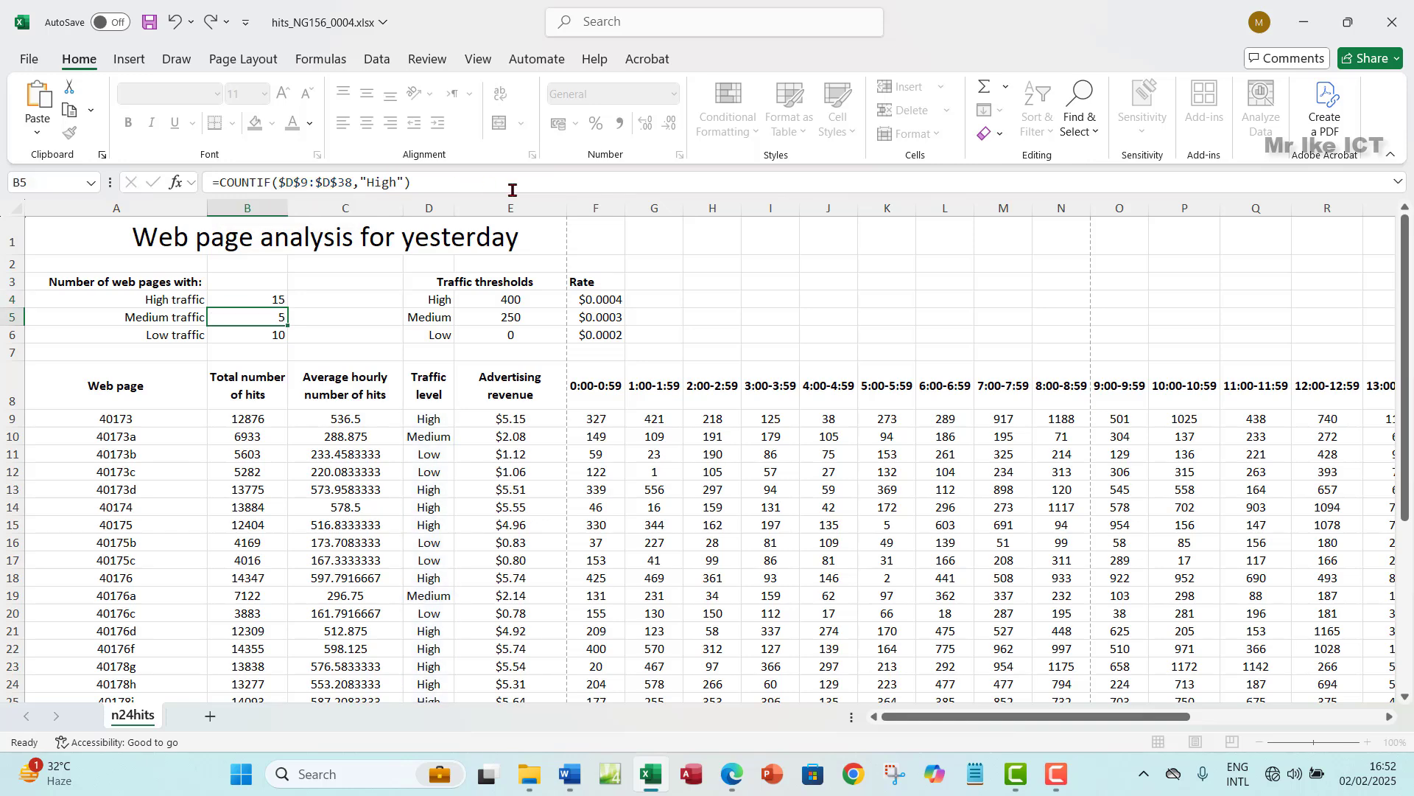
- Replace the "High" criteria in B4 with a reference to D4
click(255, 300)
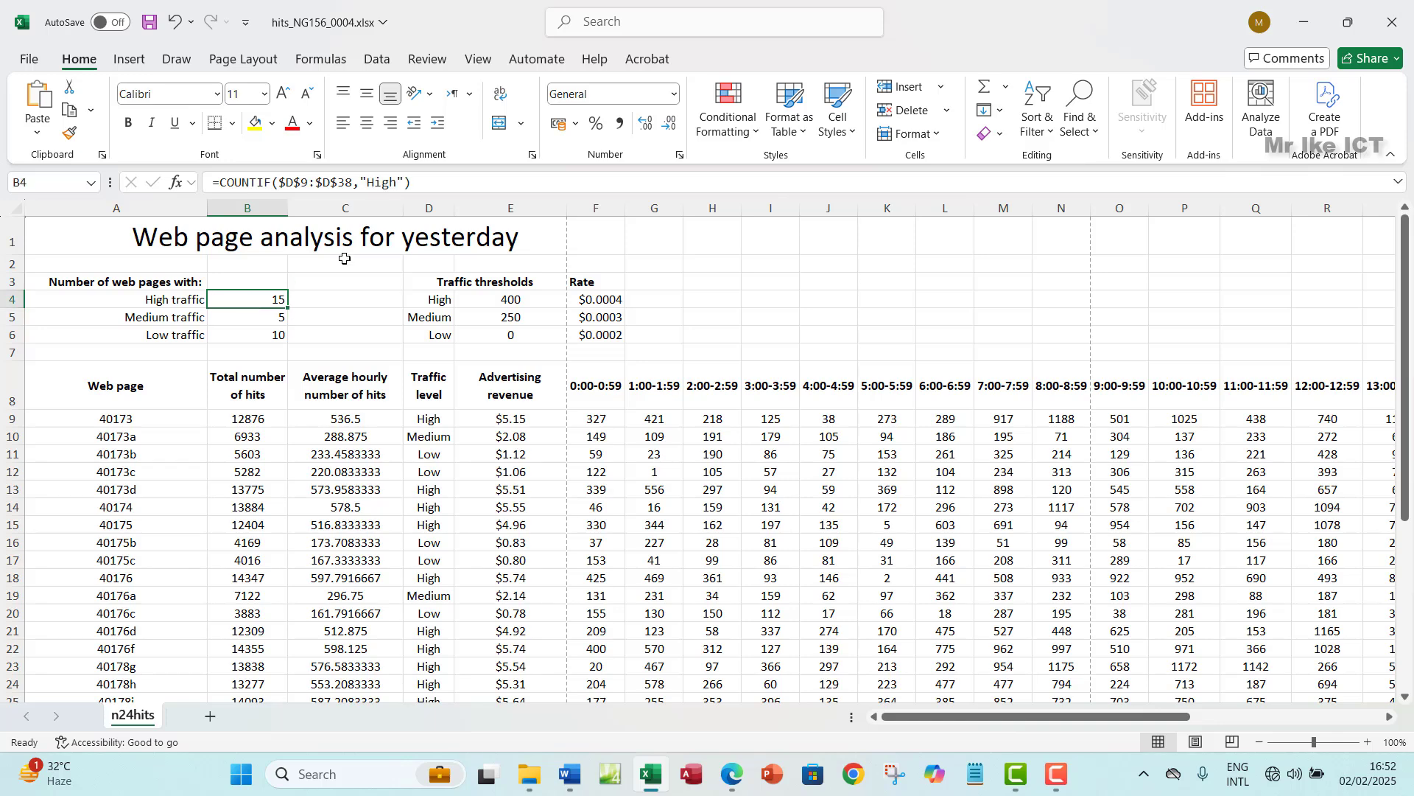
click(397, 182)
drag(397, 182, 367, 183)
key(Delete)
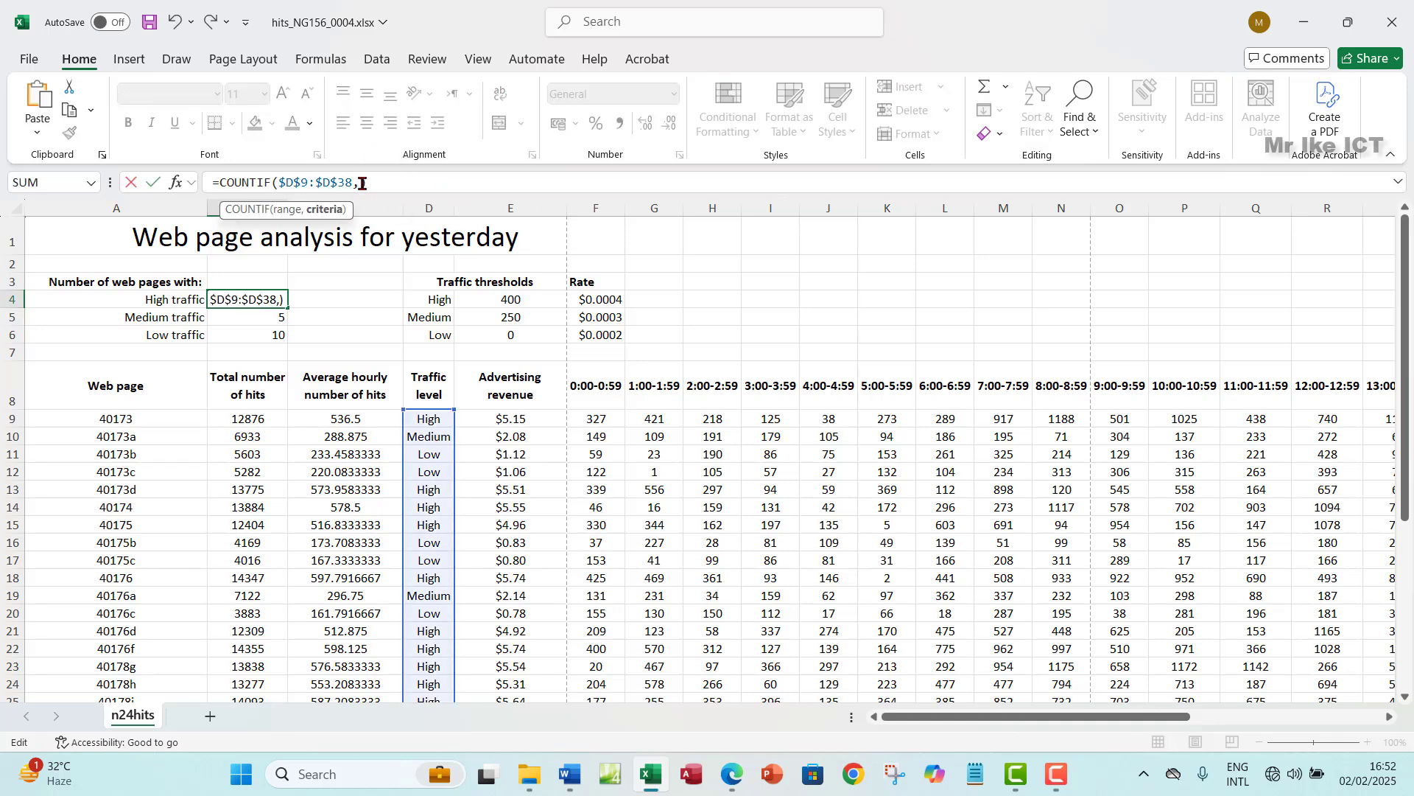
click(433, 305)
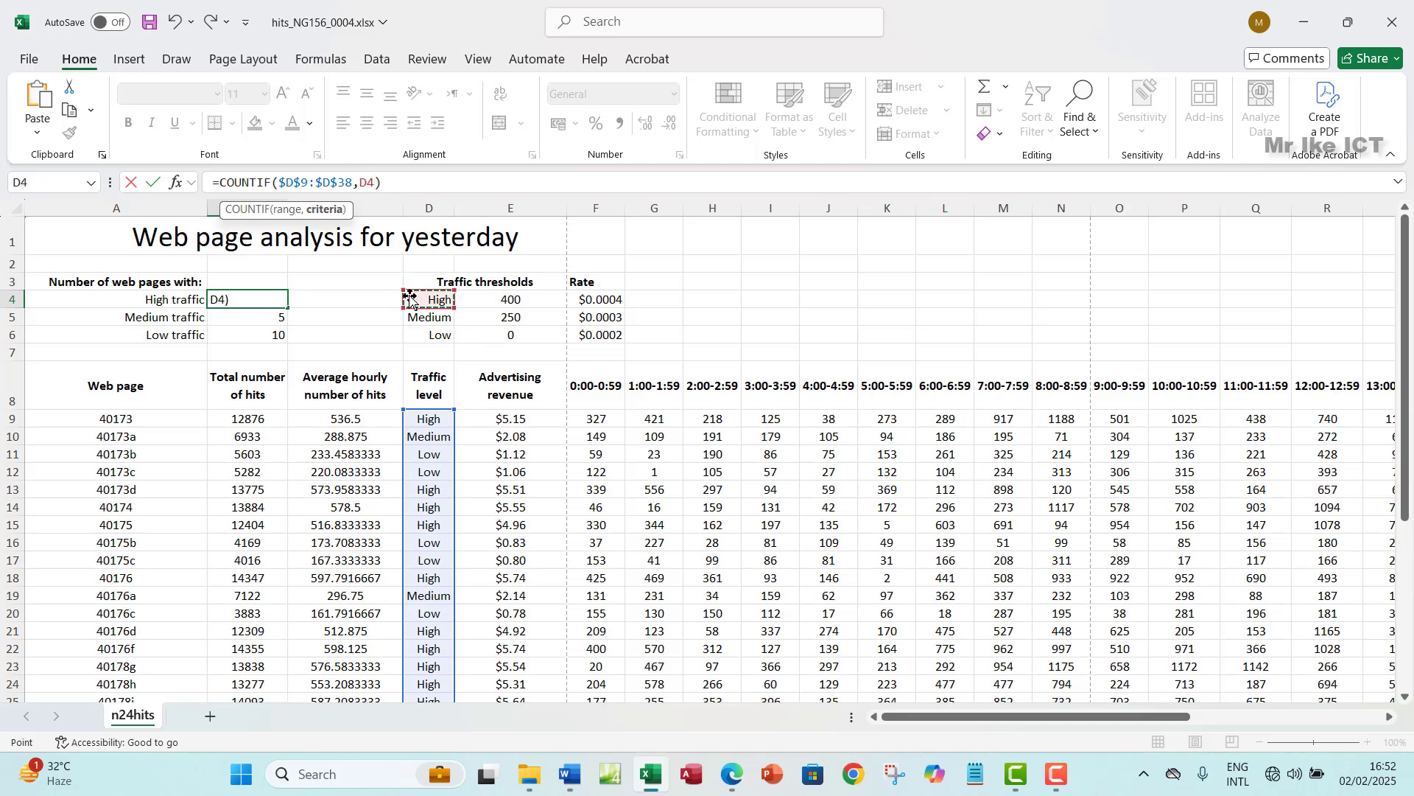
key(Return)
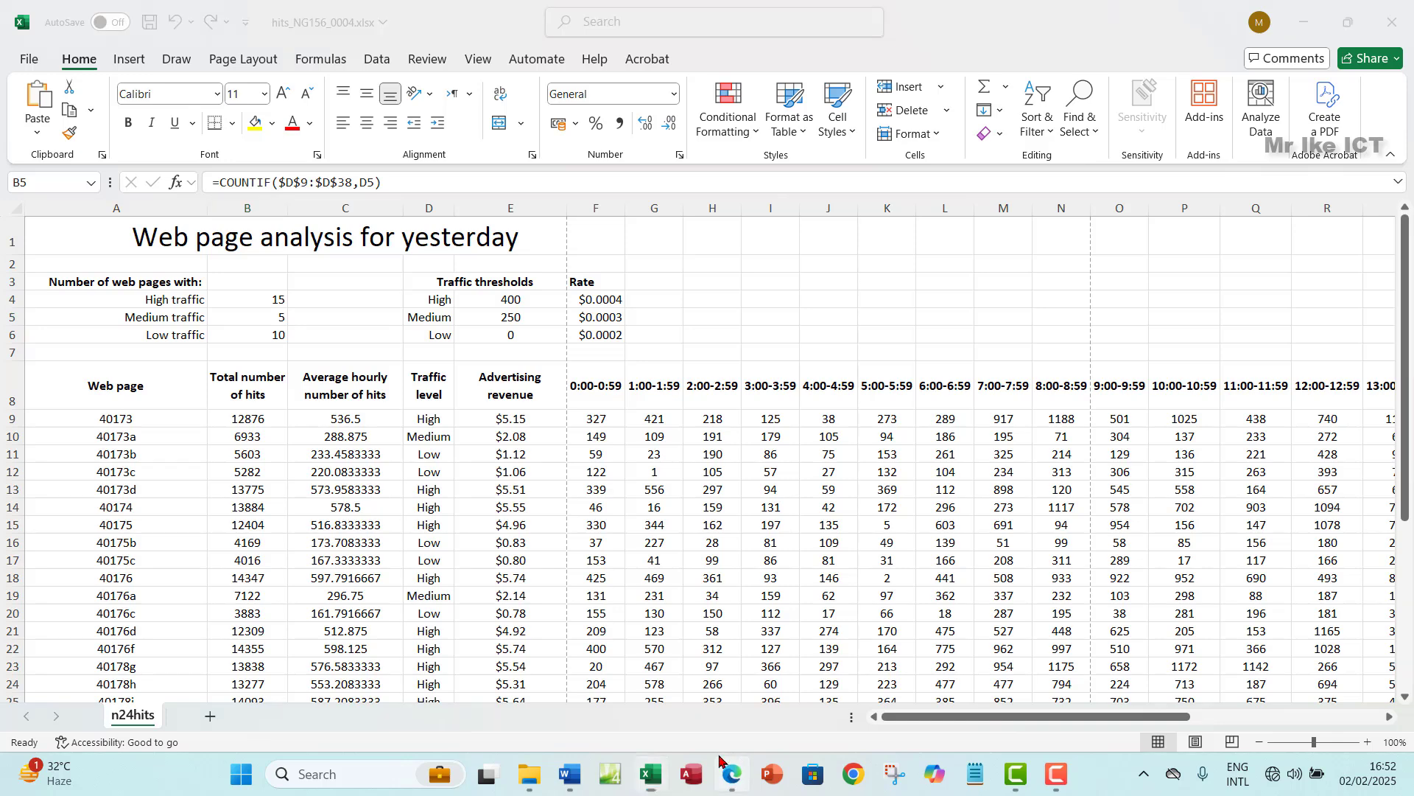
click(733, 772)
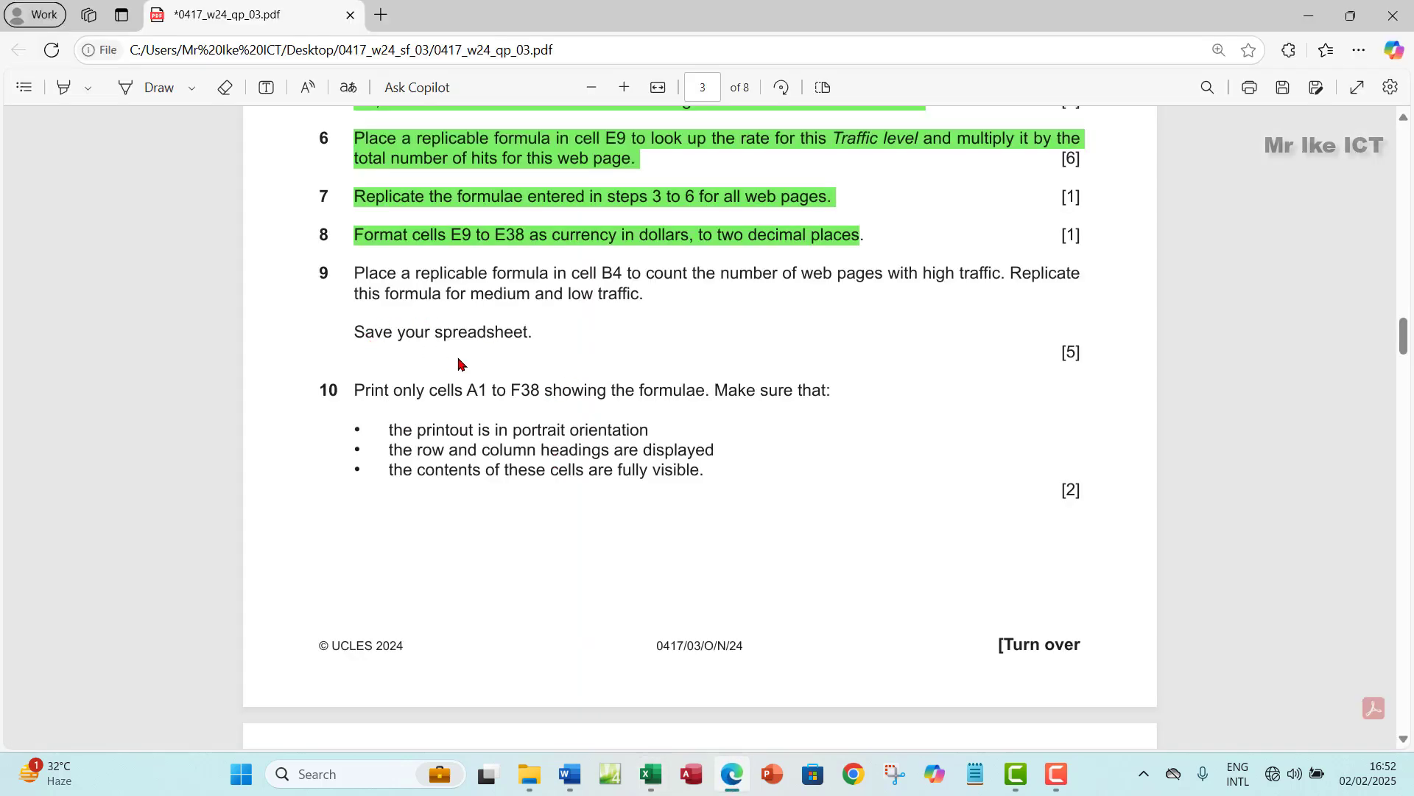
- Highlight question 9 and its save instruction green in the PDF, then return to Excel
drag(360, 274, 543, 331)
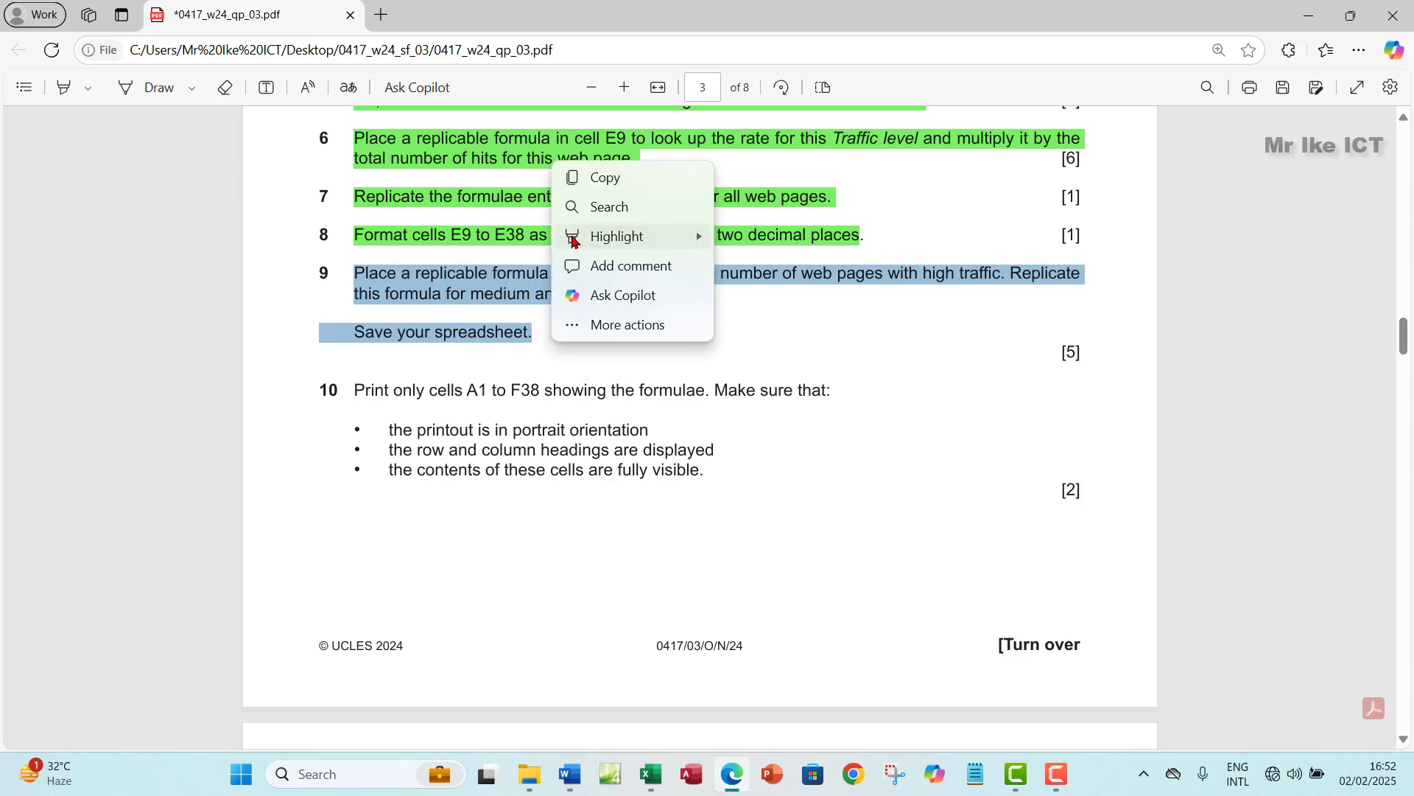
mouse_move(582, 236)
click(736, 266)
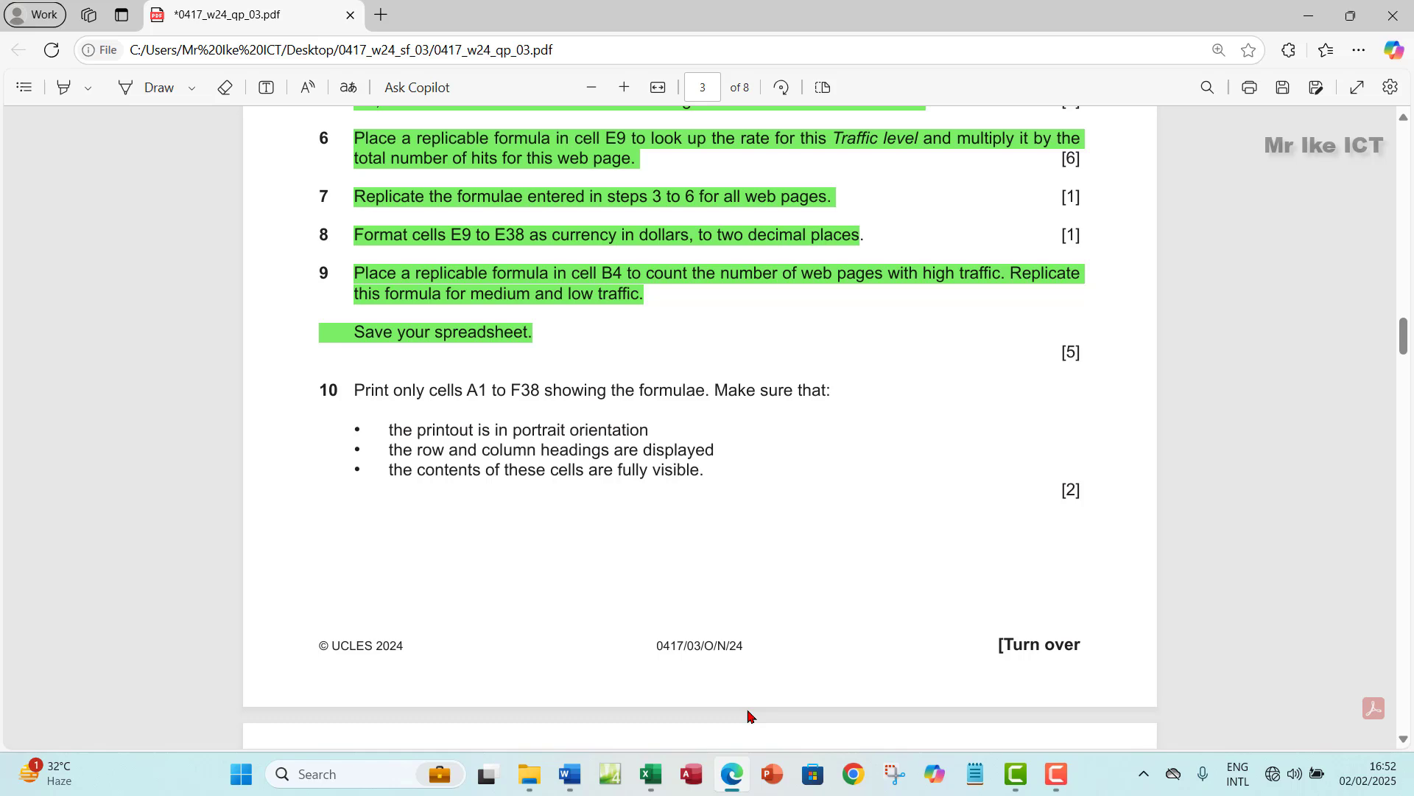
click(653, 773)
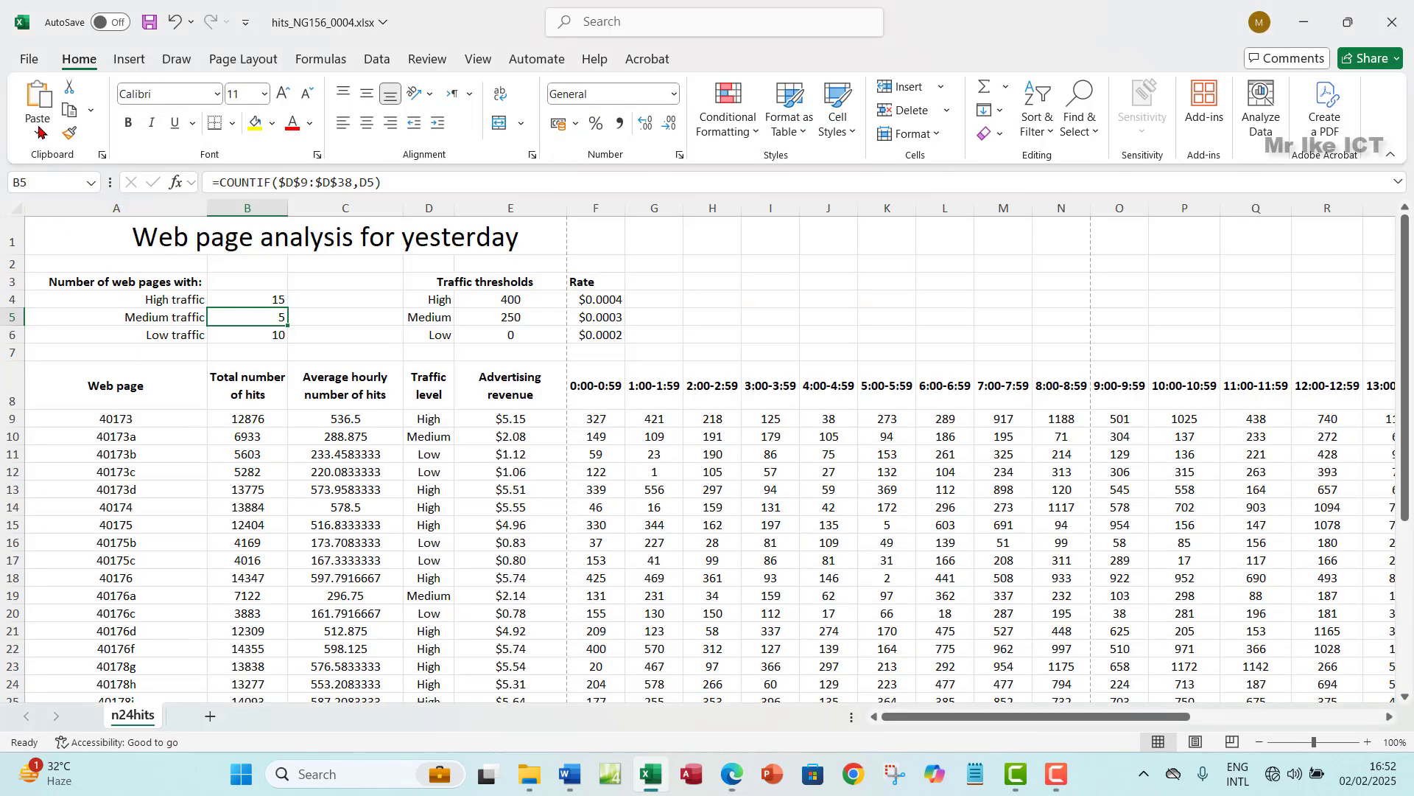
- Save the workbook and reread the exam paper
click(149, 23)
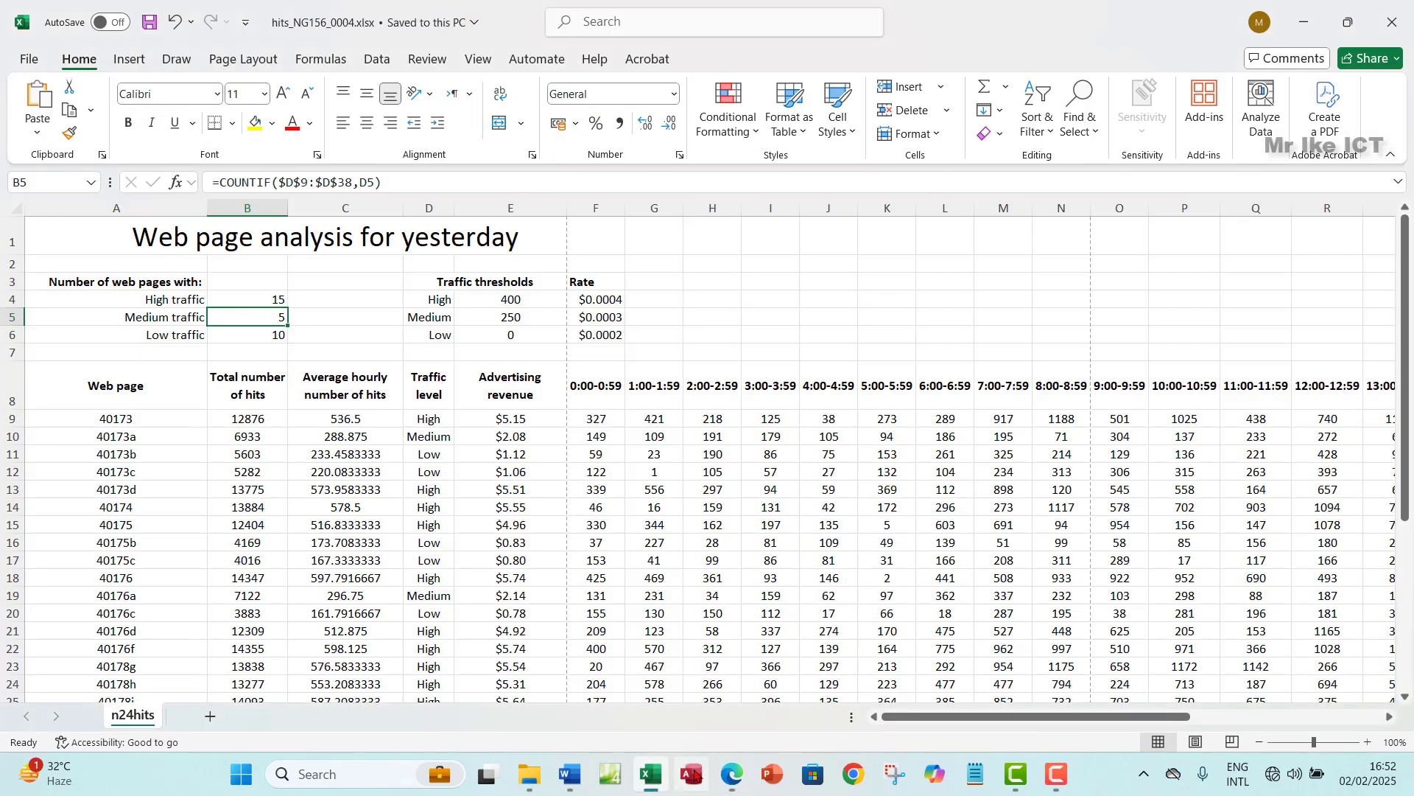
click(732, 773)
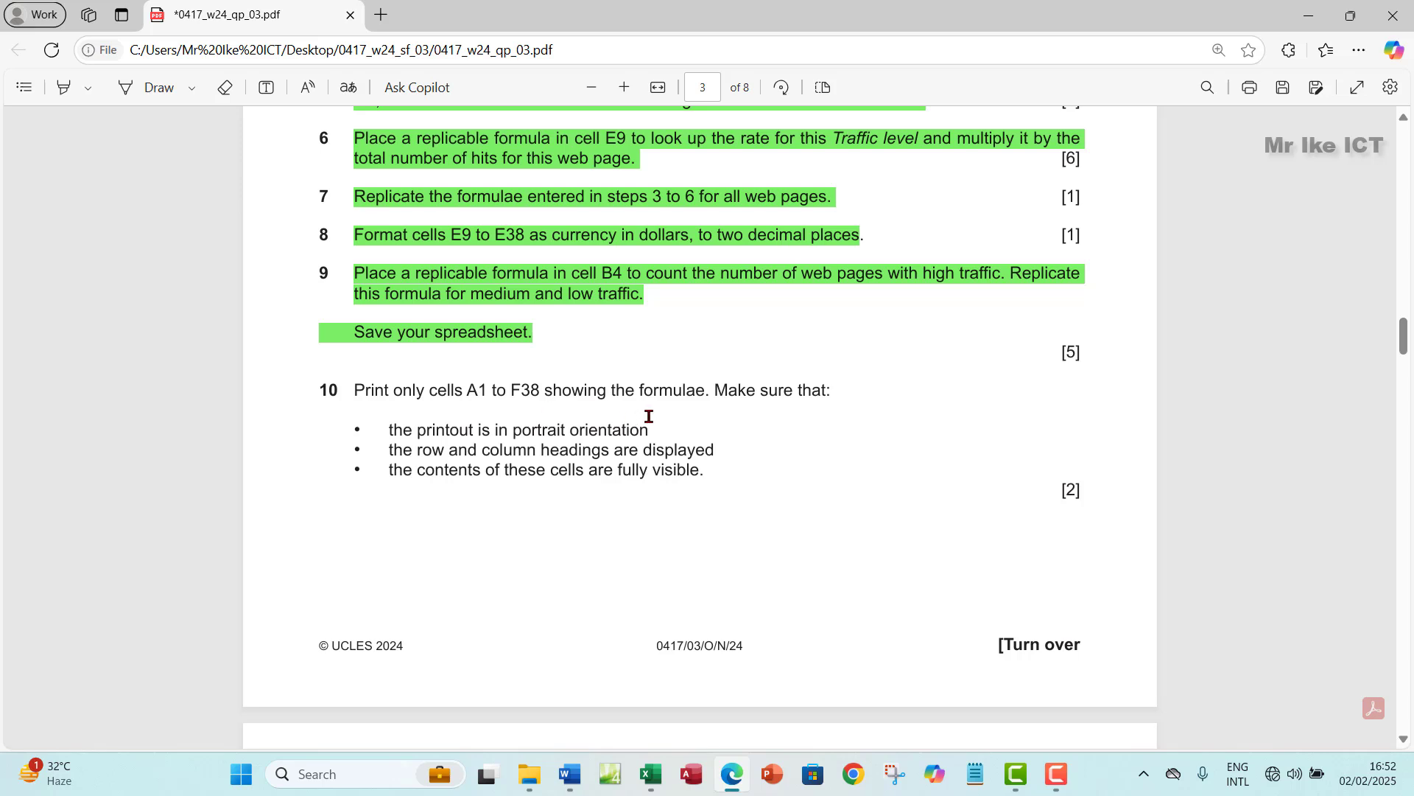
click(647, 780)
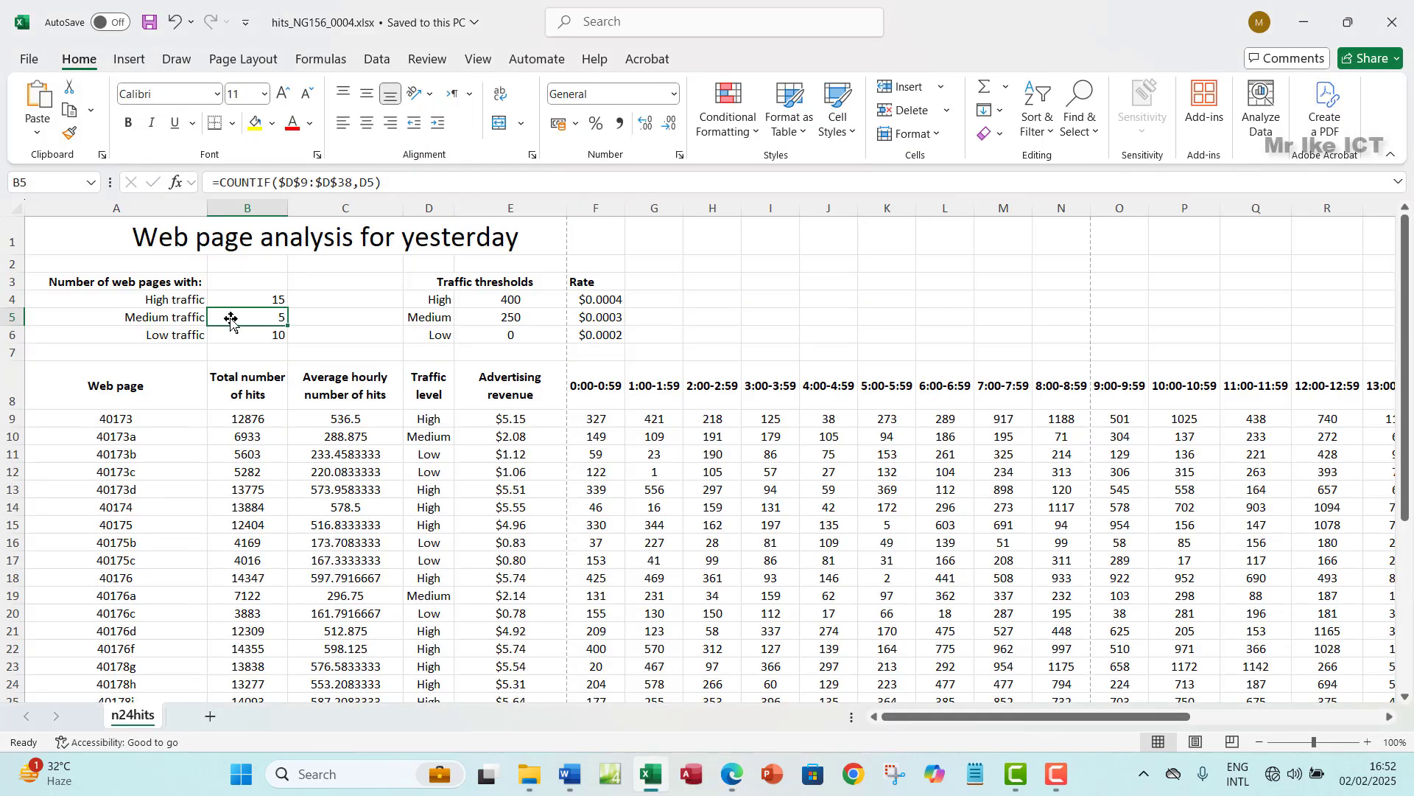
- Select from A1 down to row 38 and recheck the task in the exam paper
click(88, 245)
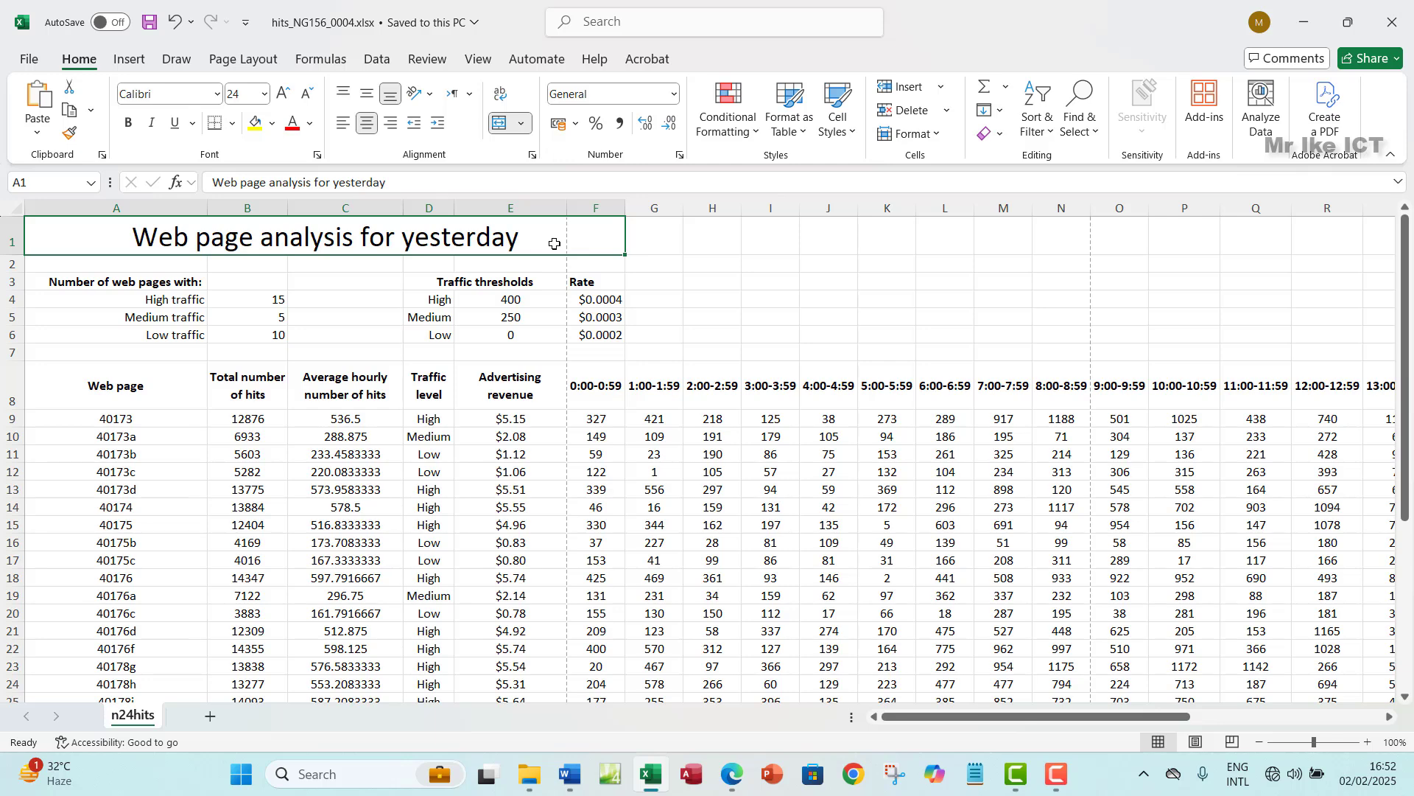
key(shift+Down)
key(shift+Down)
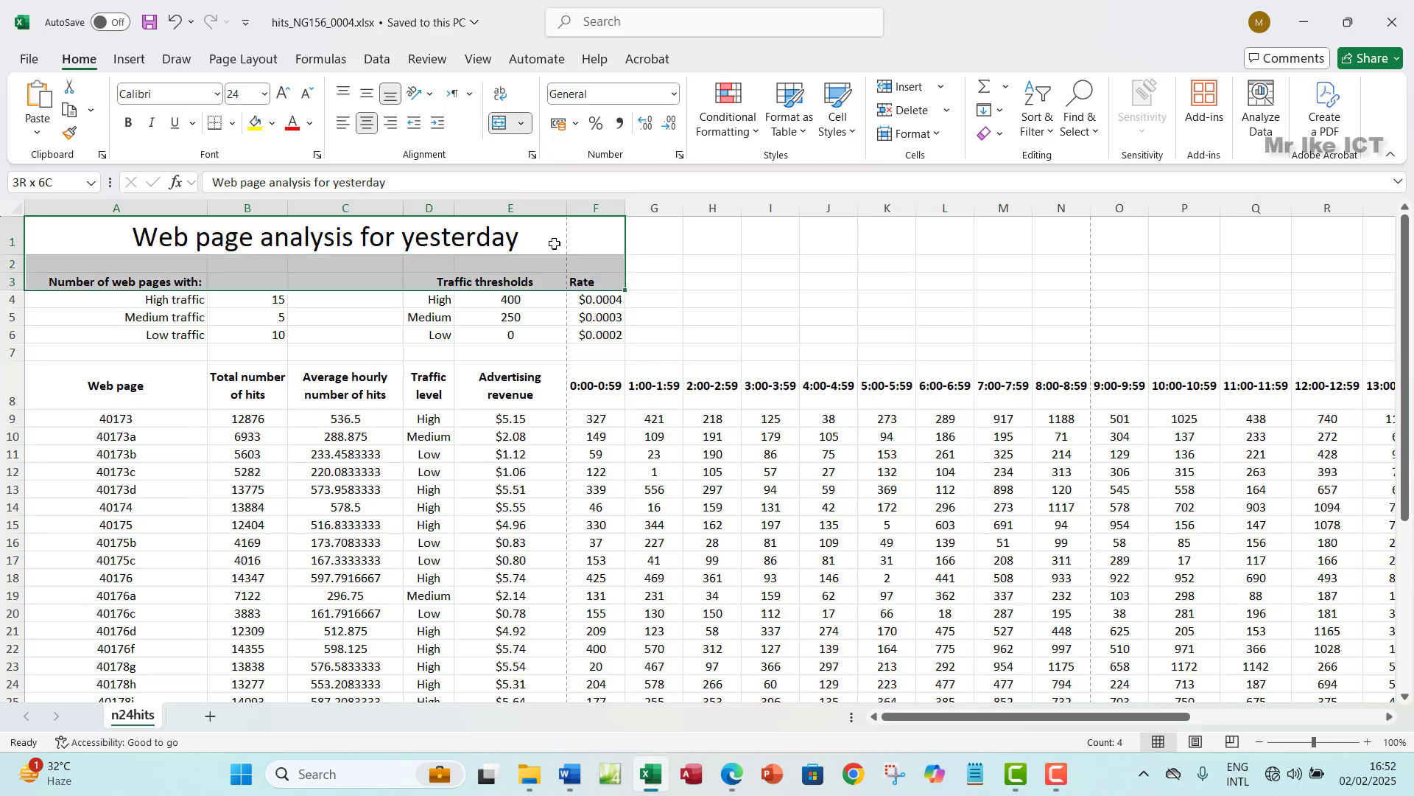
key(shift+Down)
key(shift+Down)
key(shift+Down)
key(shift+Down)
key(shift+Down)
key(shift+Down)
key(shift+Down)
key(shift+Down)
key(shift+Down)
key(shift+Down)
key(shift+Down)
key(shift+Down)
key(shift+Down)
key(shift+Down)
key(shift+Down)
key(shift+Down)
key(shift+Down)
key(shift+Down)
key(shift+Down)
key(shift+Down)
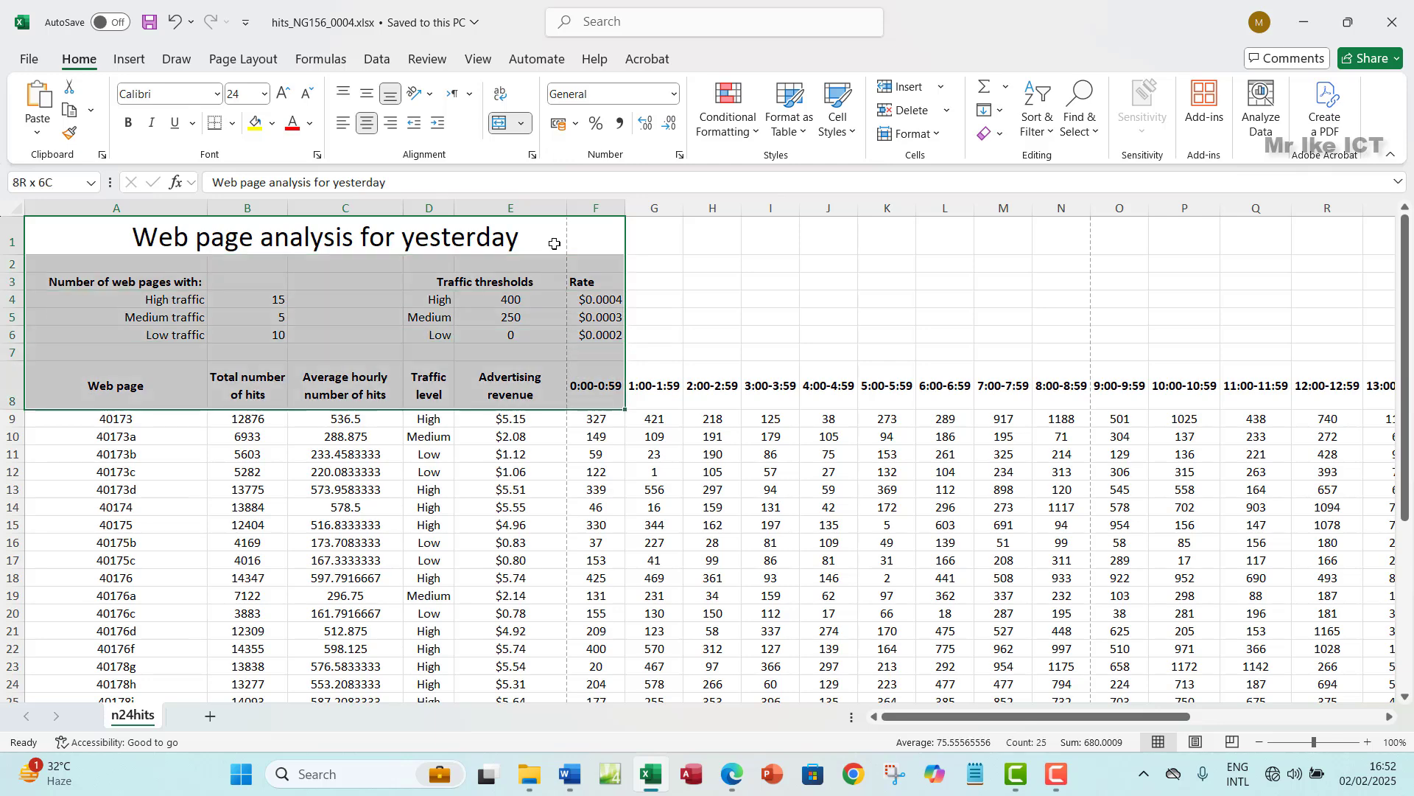
scroll(554, 243, up, 4)
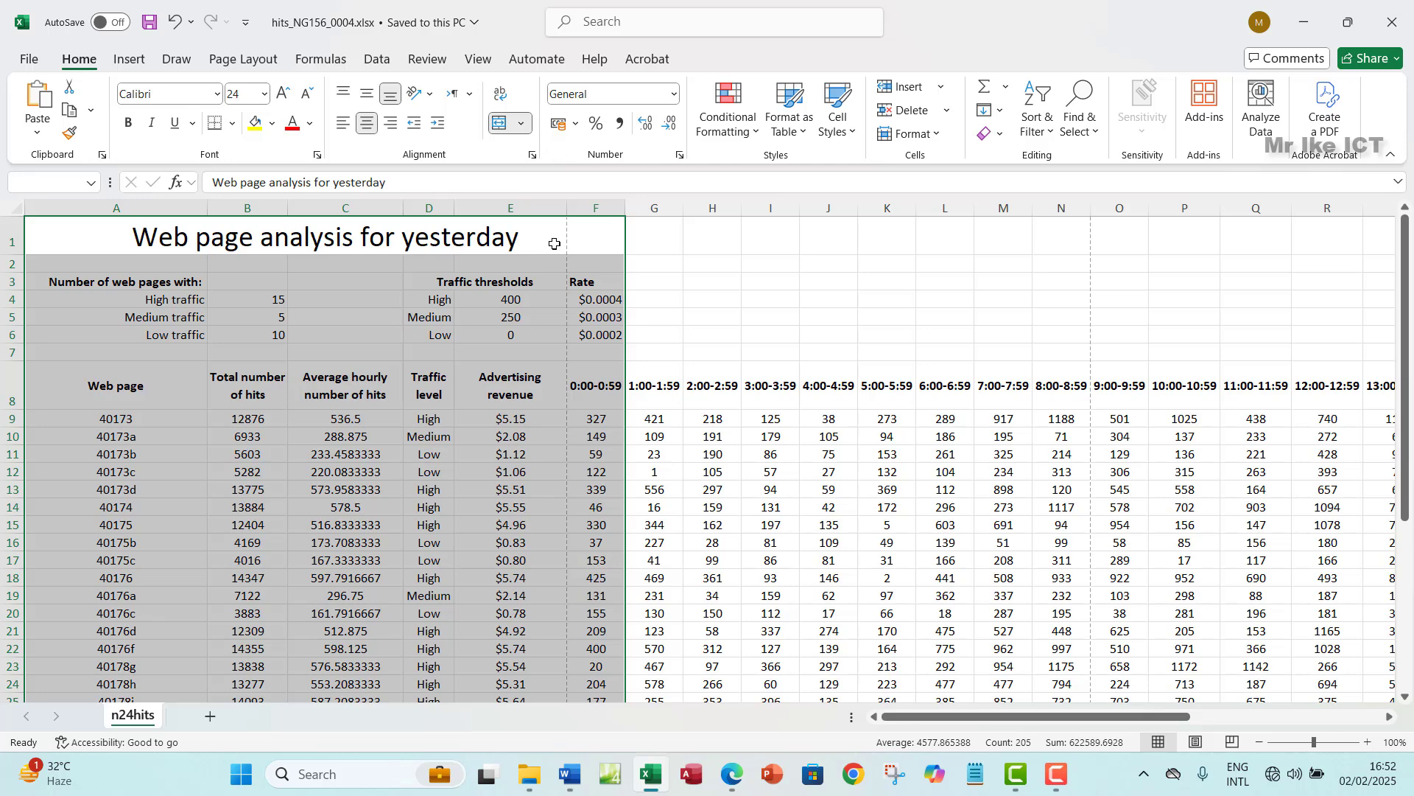
click(734, 777)
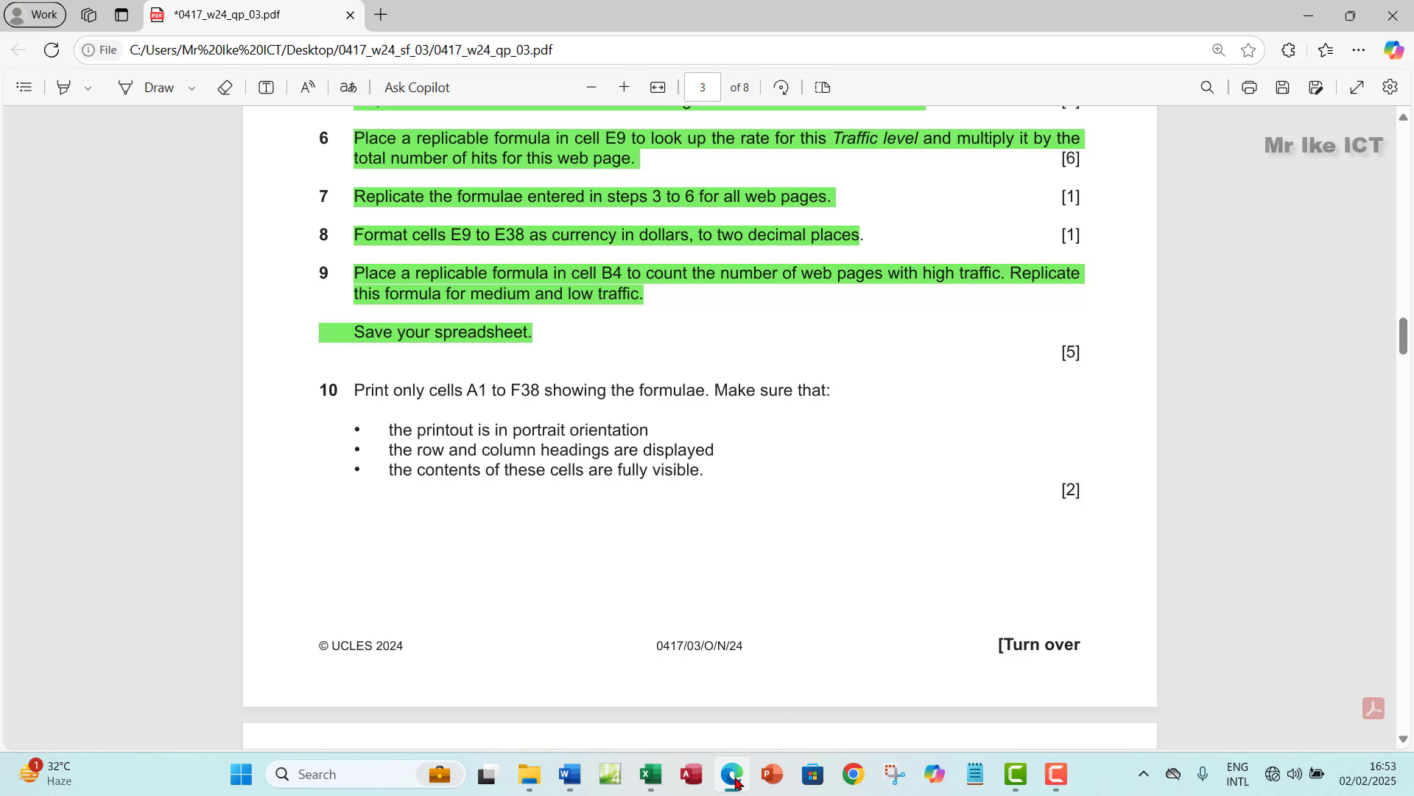
click(735, 779)
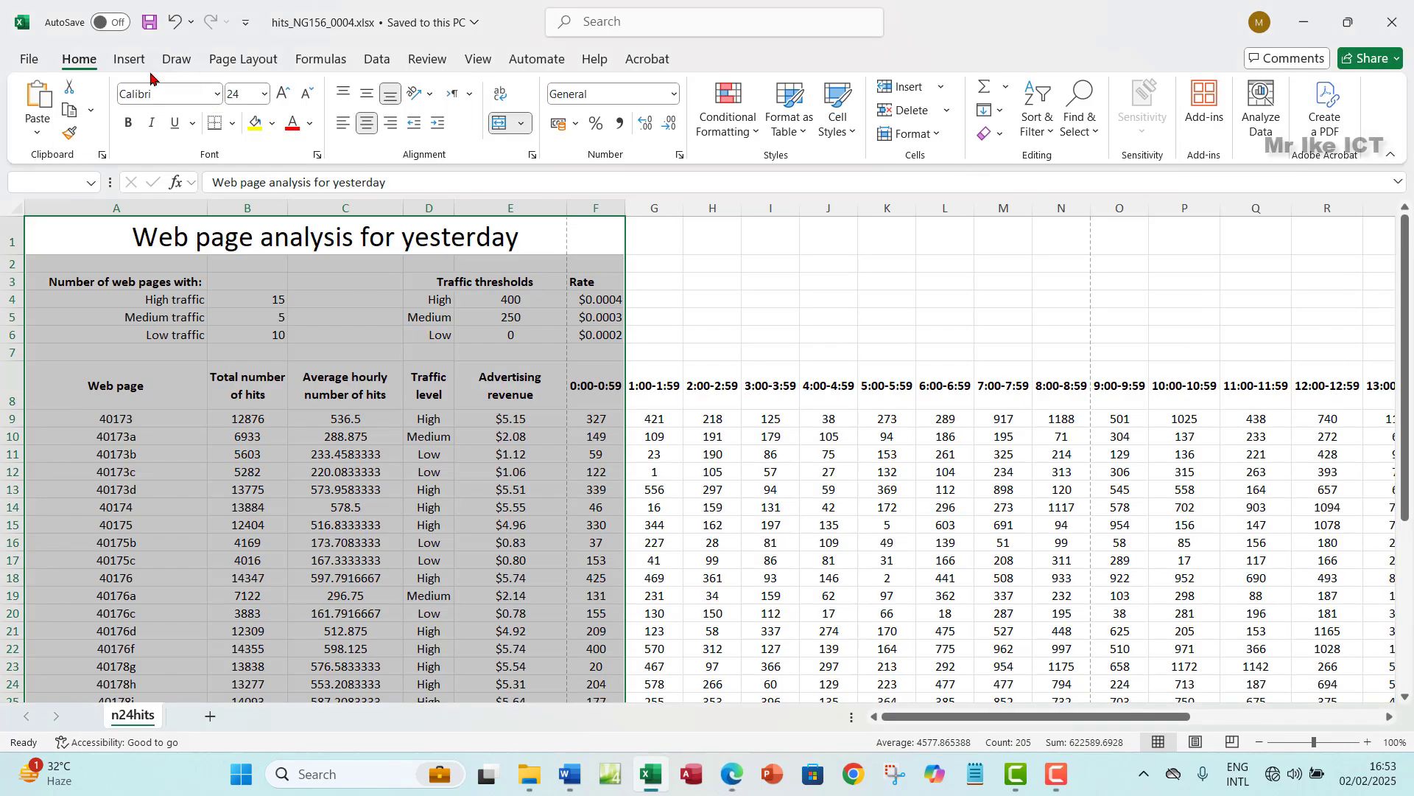
- Turn on Show Formulas and autofit all columns to fit the formulas
click(328, 62)
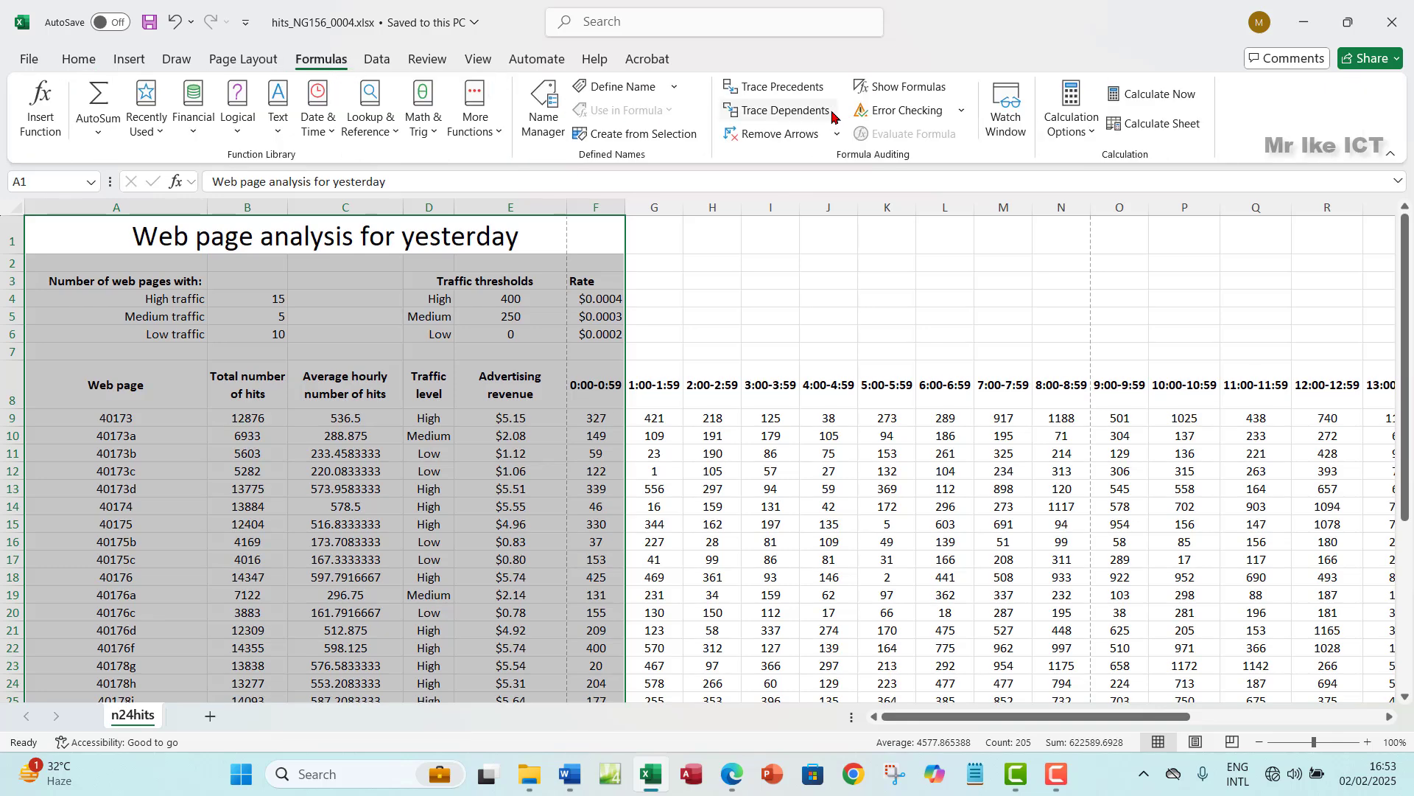
click(899, 87)
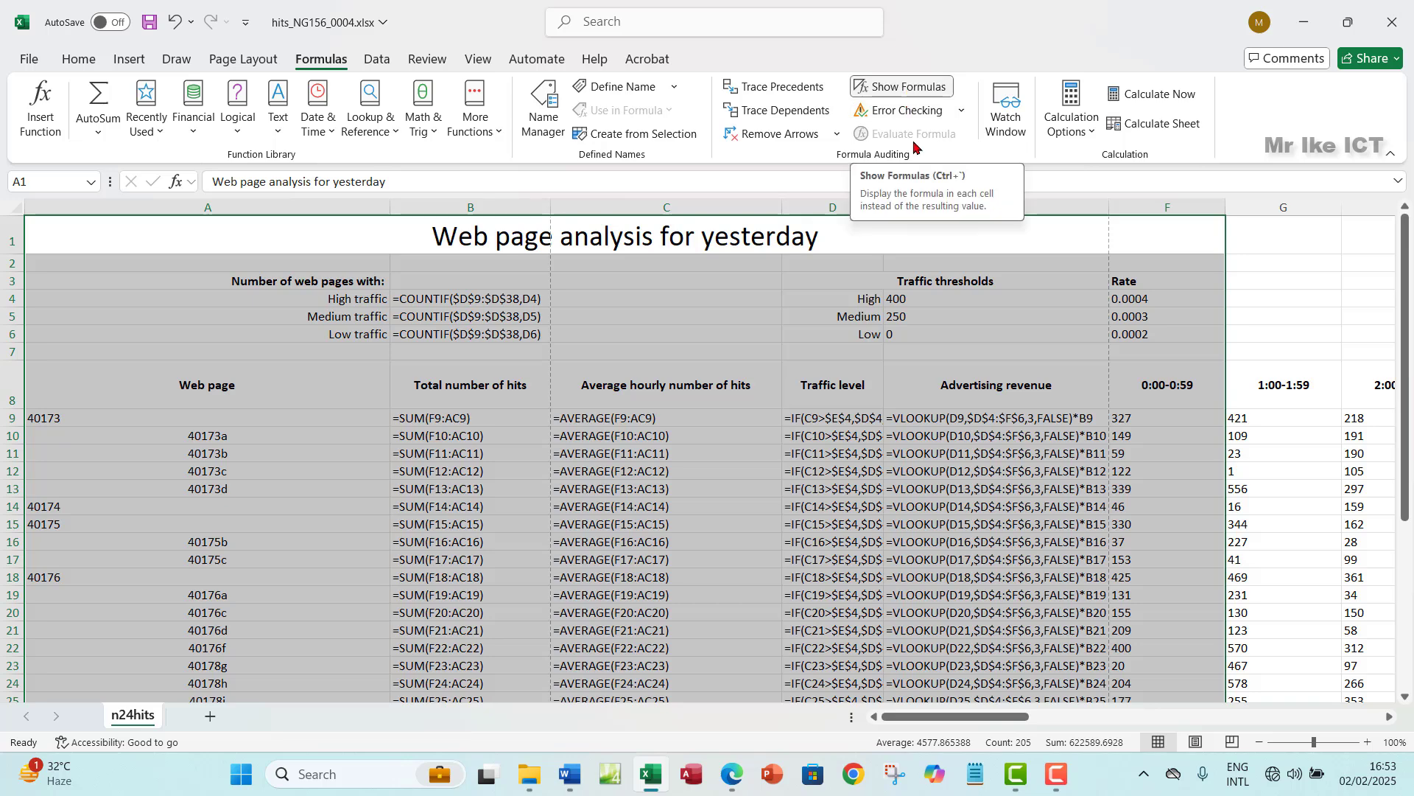
click(634, 394)
click(9, 208)
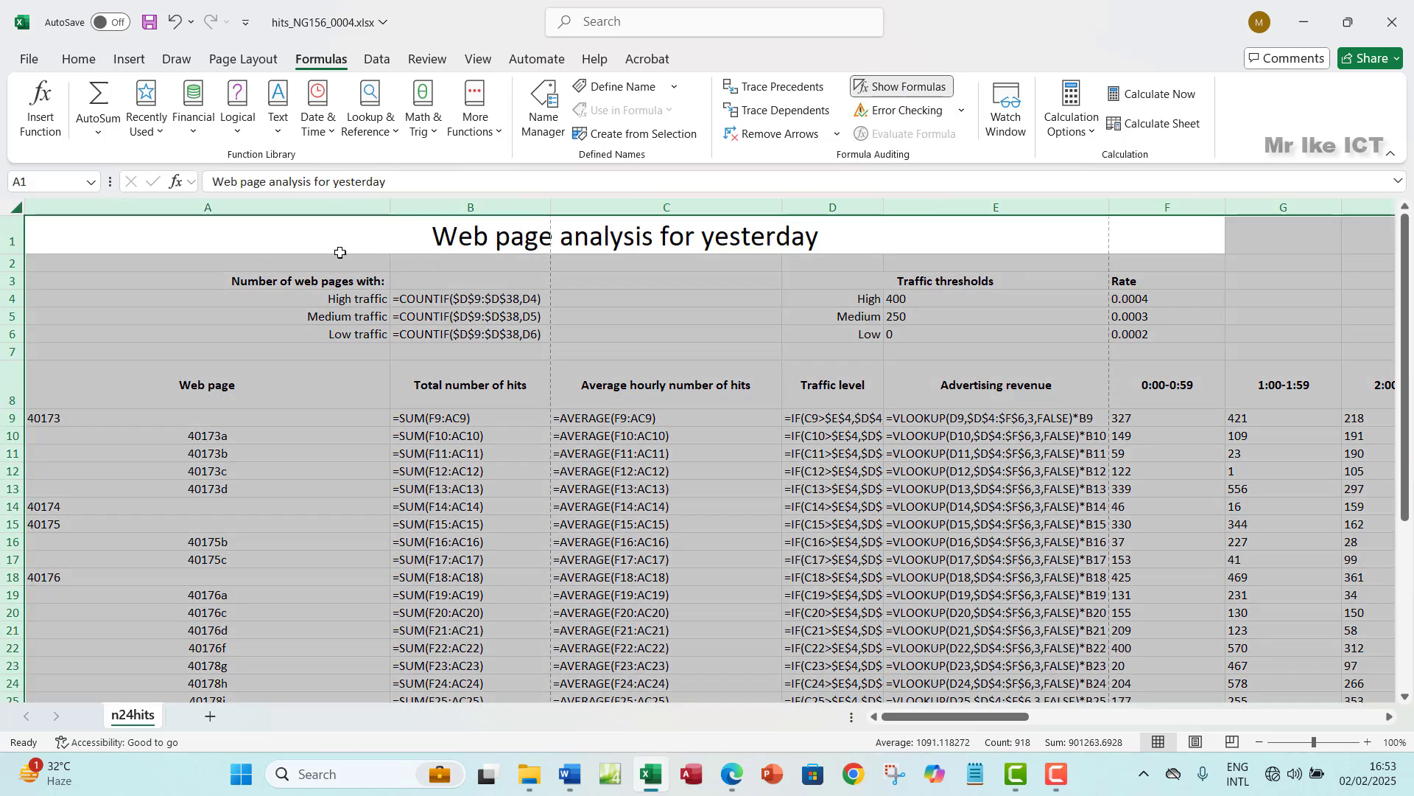
double_click(394, 205)
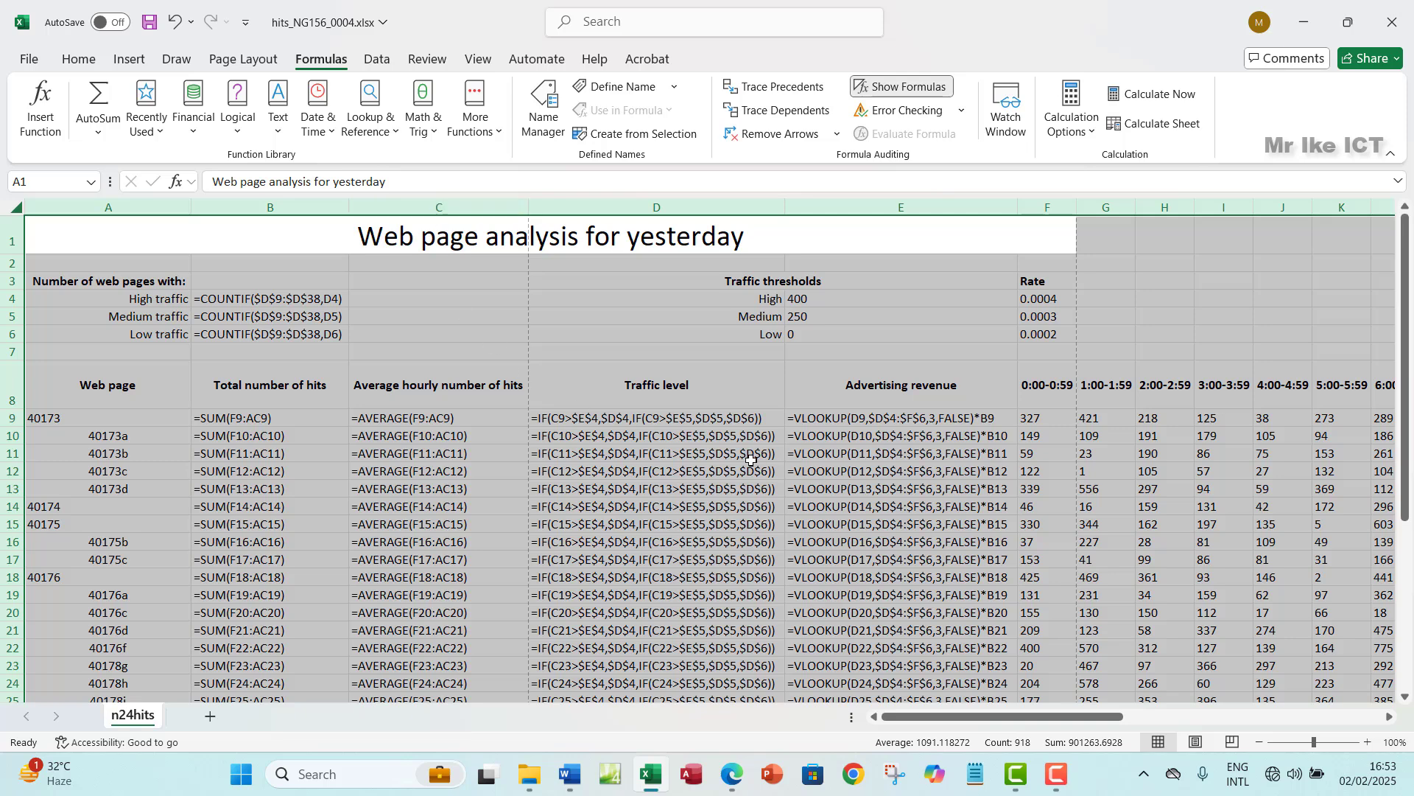
- Select the range A1:F38 starting from A1
click(128, 247)
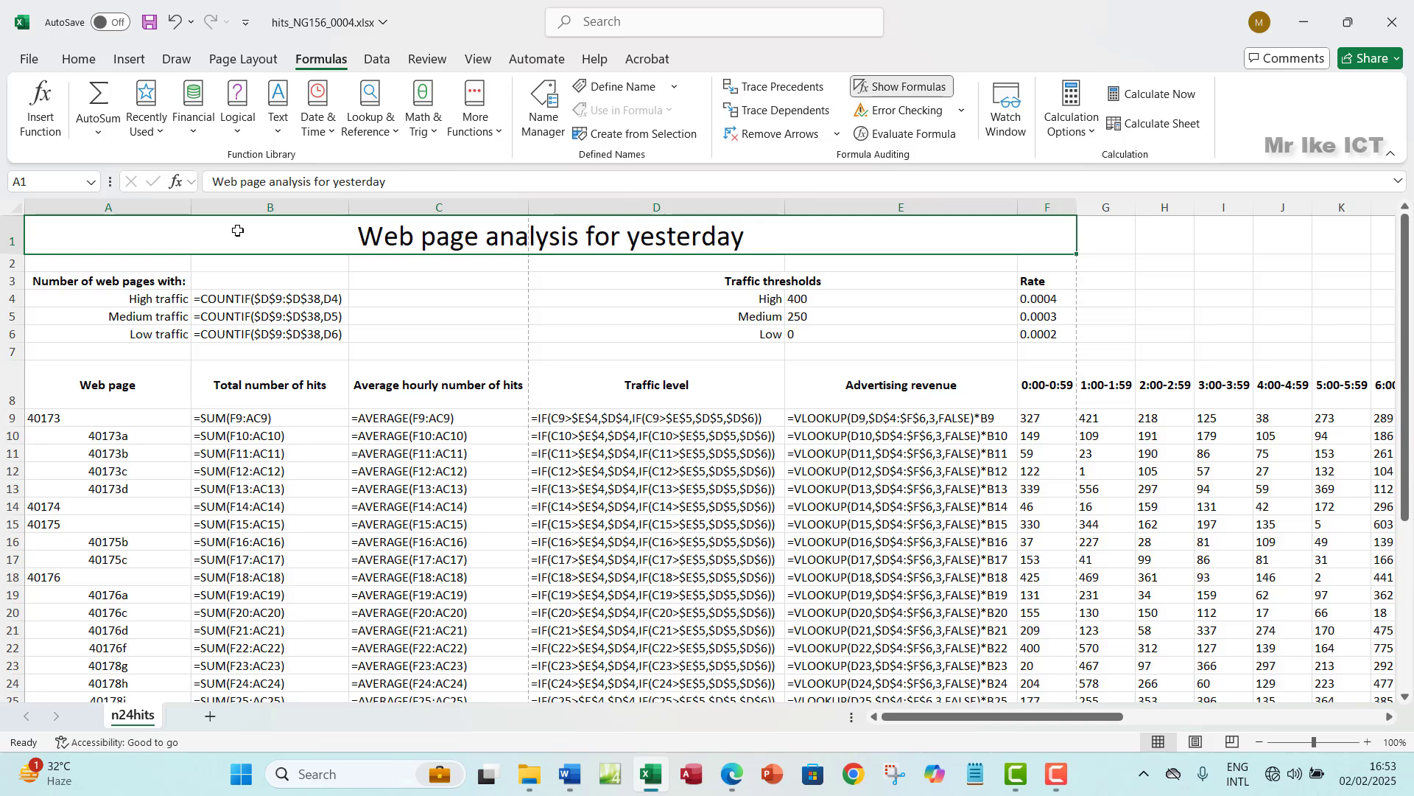
key(ctrl+shift+Down)
key(ctrl+shift+Down)
key(ctrl+shift+Down)
key(ctrl+shift+Down)
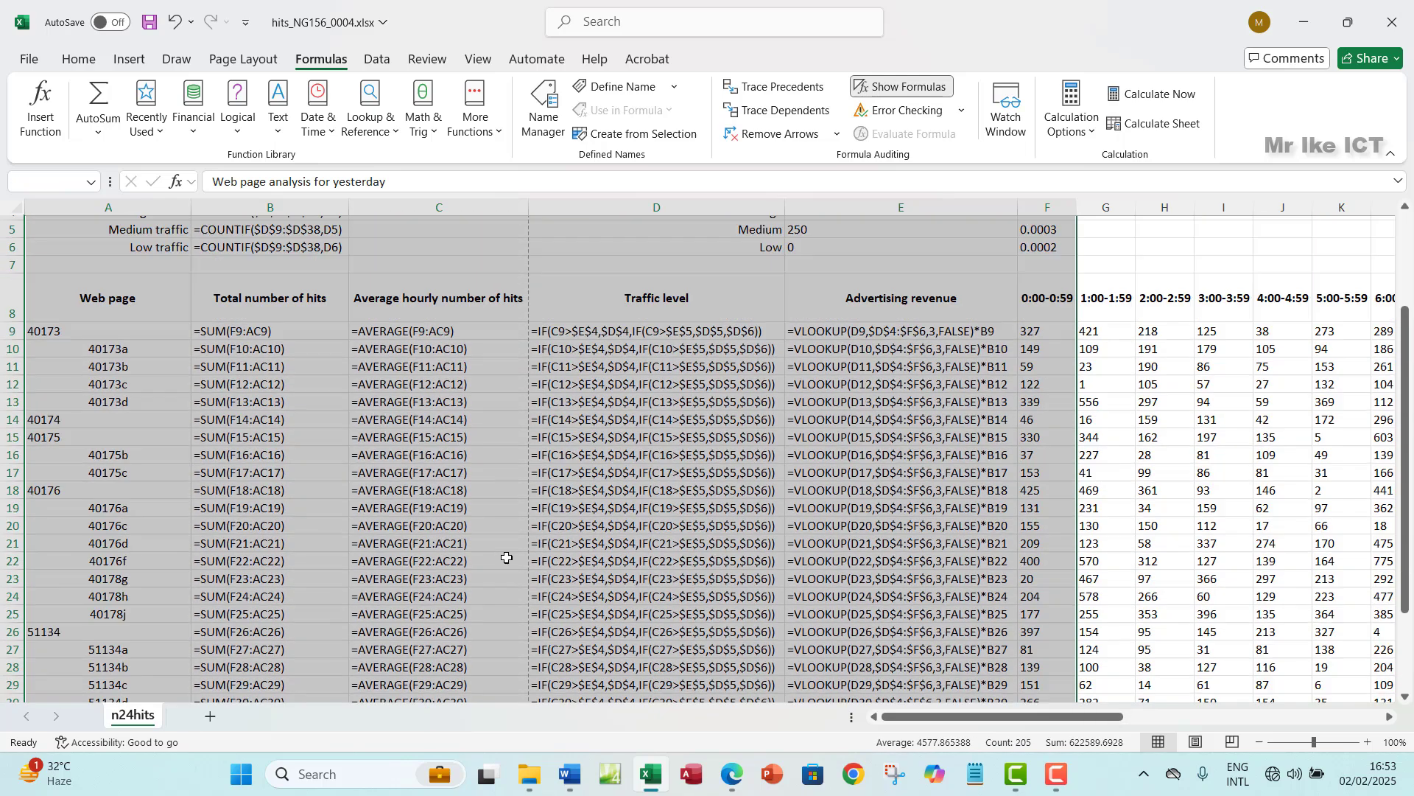
scroll(506, 557, up, 4)
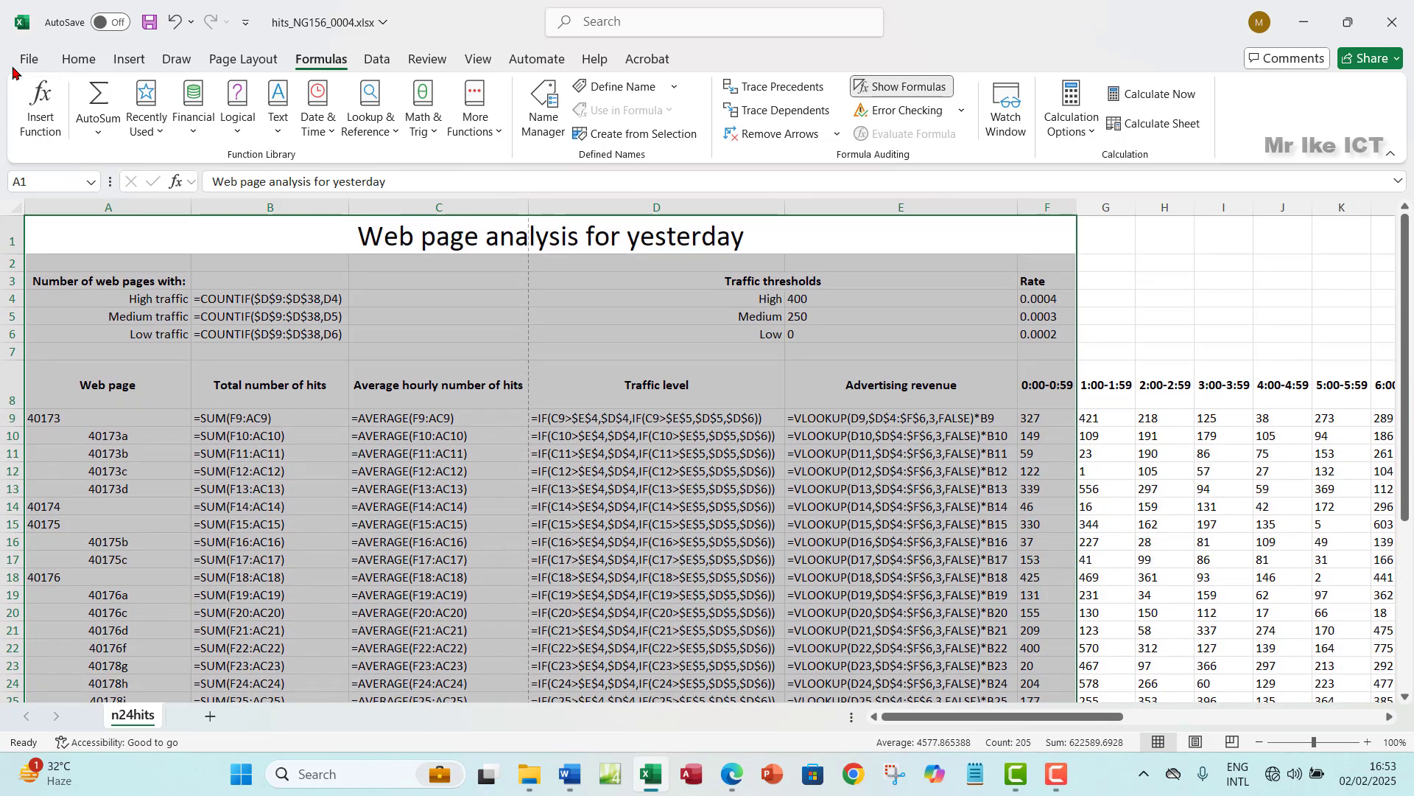
- Open the print preview and page through it
click(28, 59)
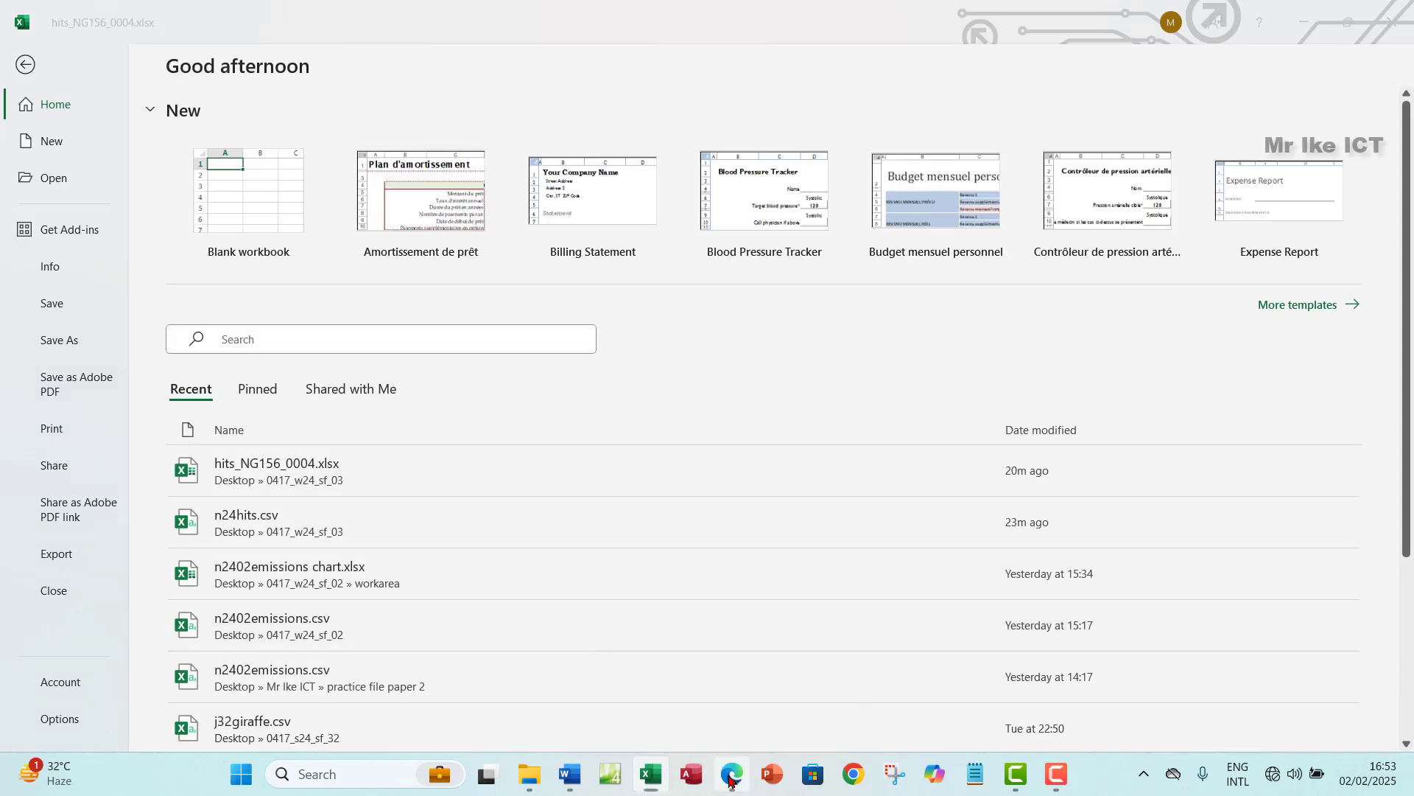
click(731, 775)
click(731, 779)
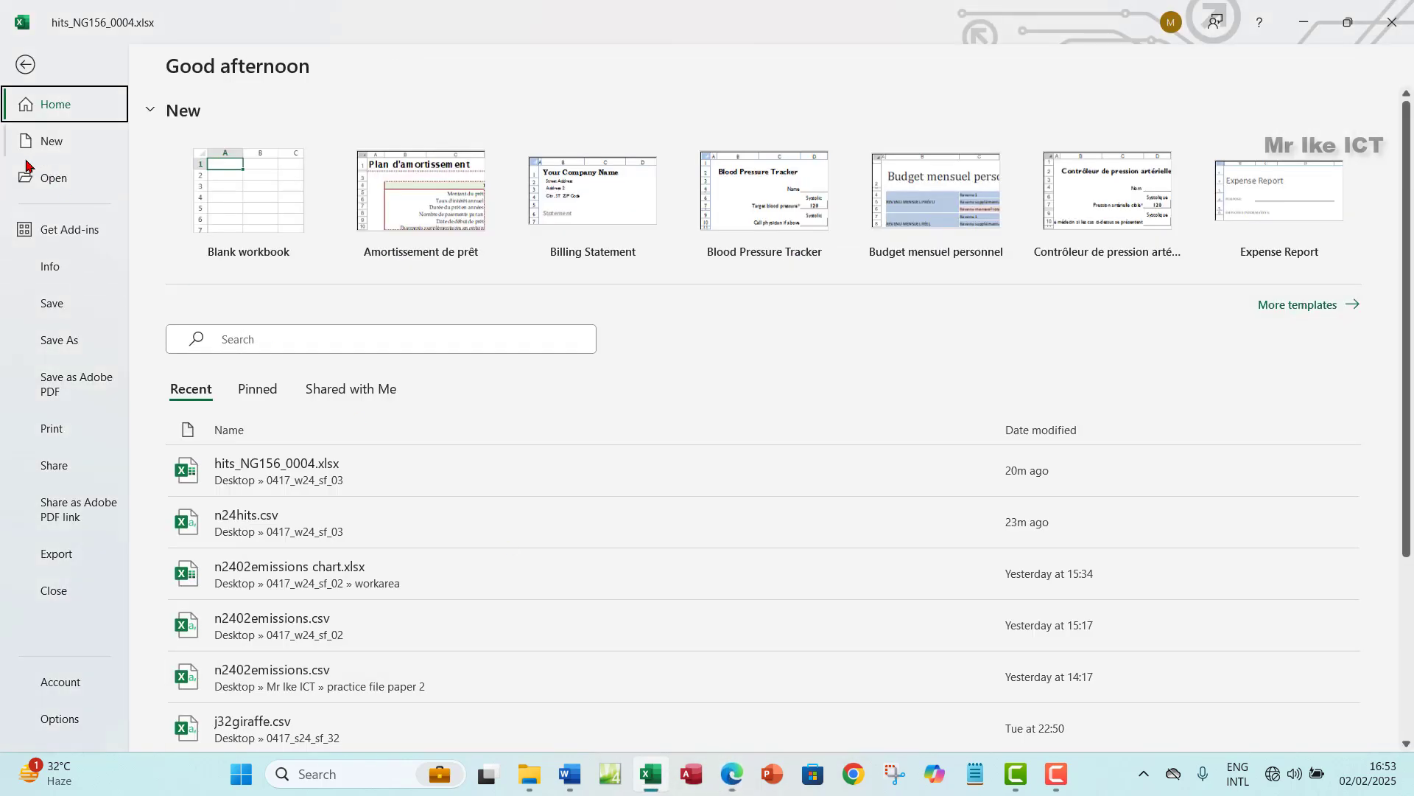
click(57, 428)
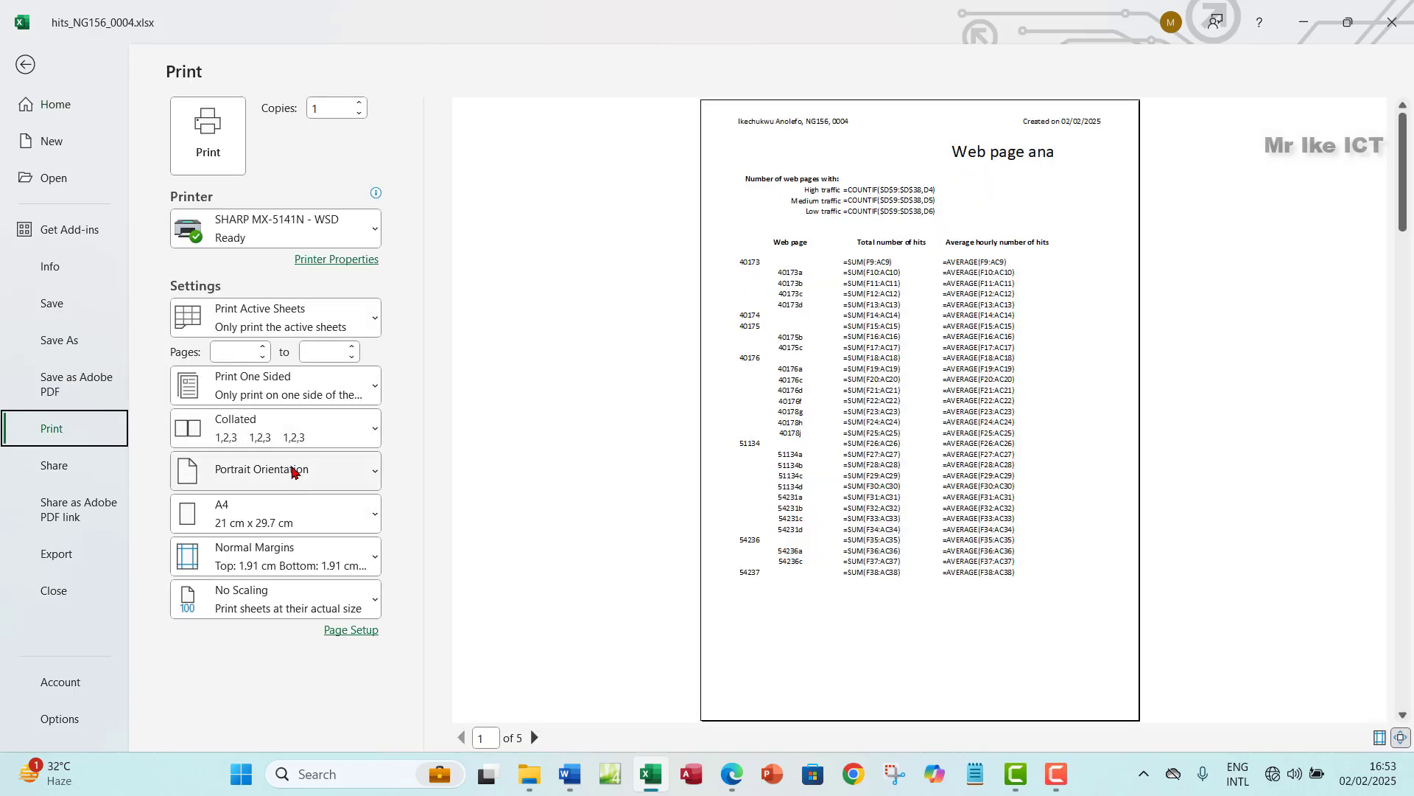
click(533, 738)
click(533, 737)
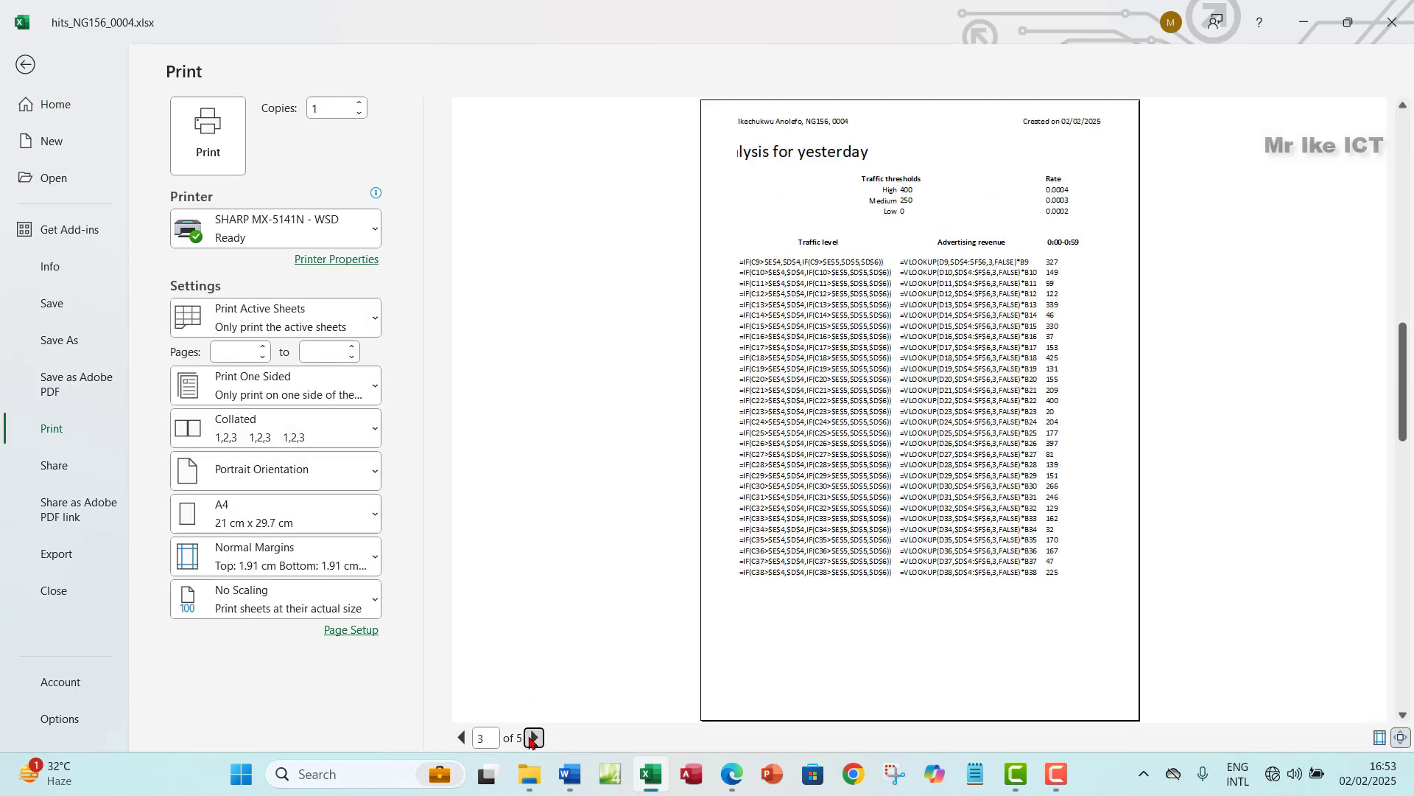
click(533, 738)
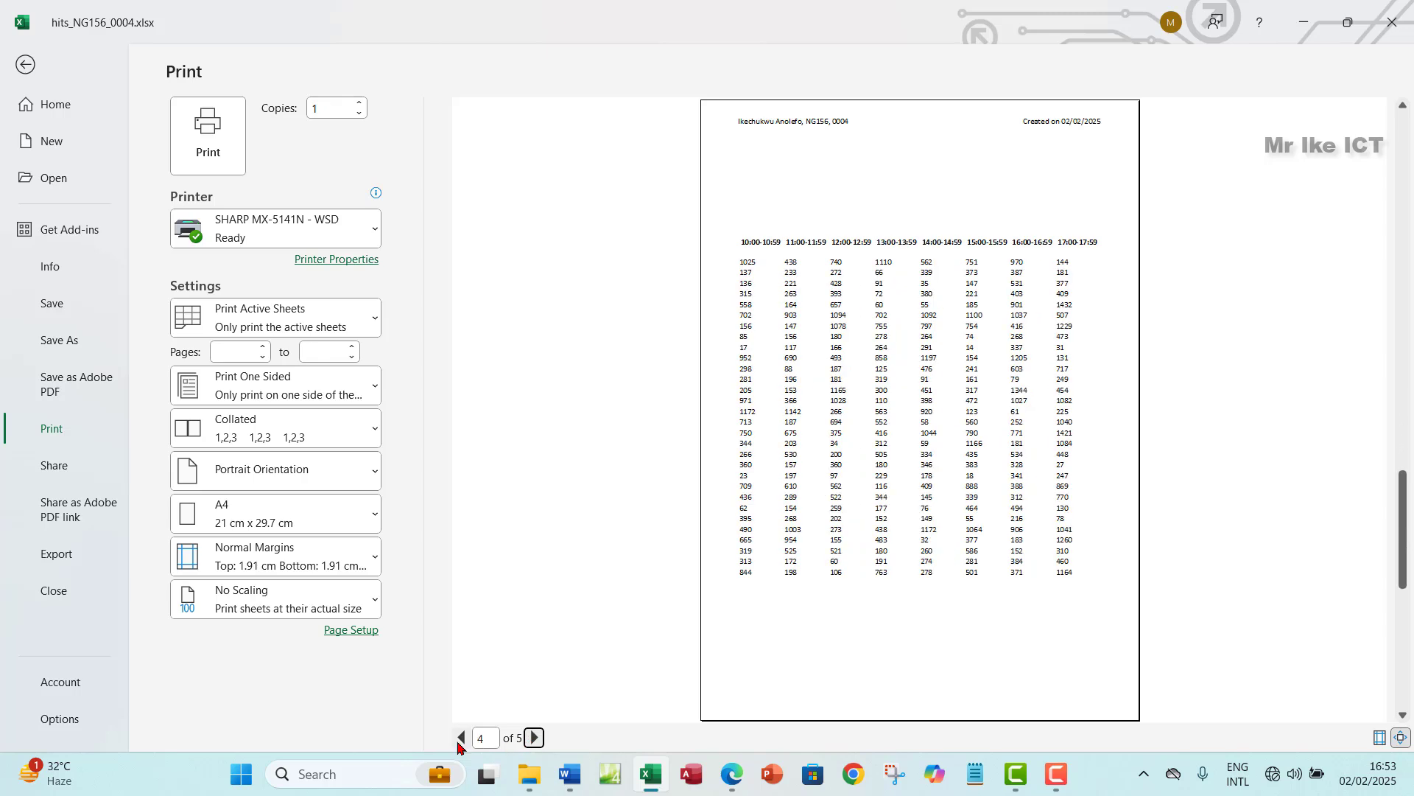
click(462, 737)
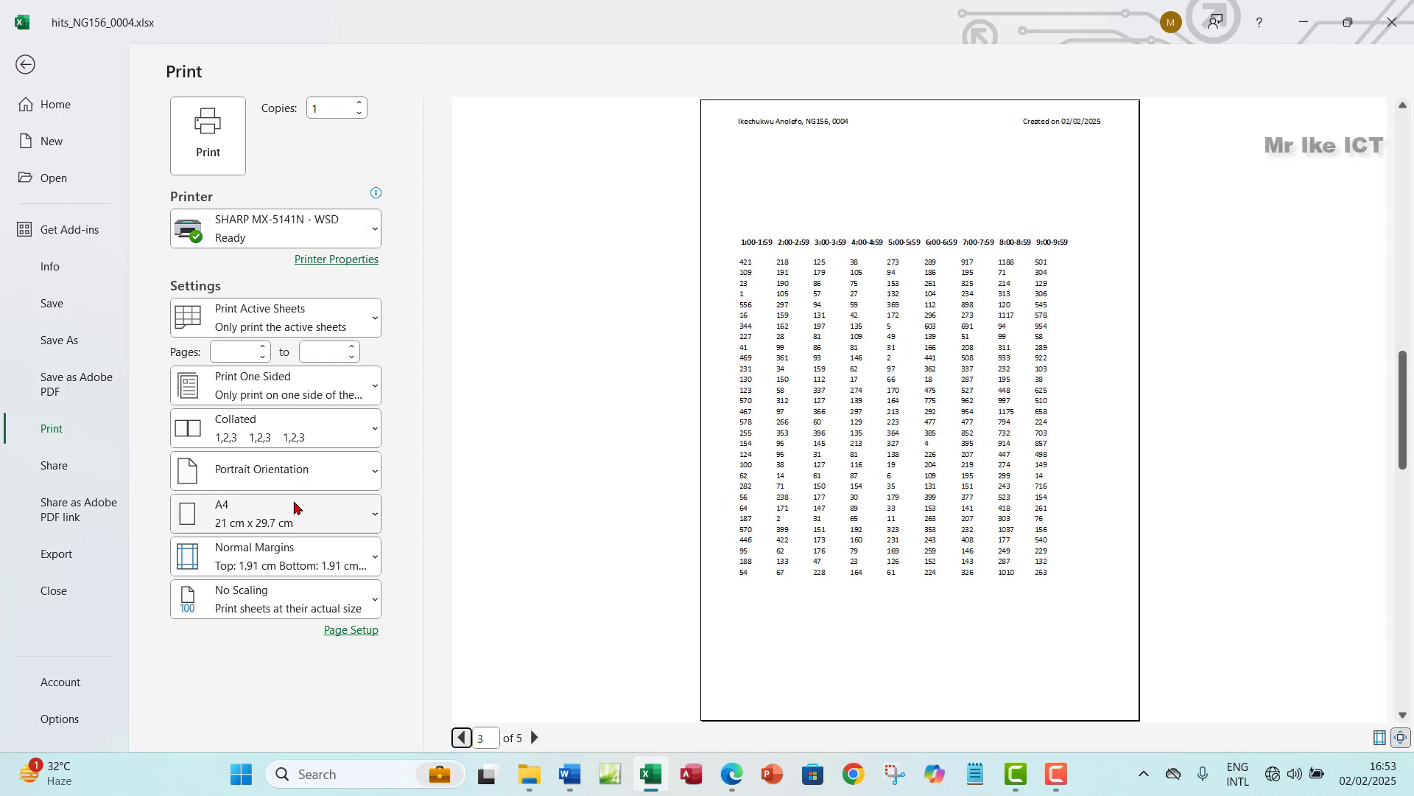
- Switch to Print Selection and review the two preview pages
click(310, 320)
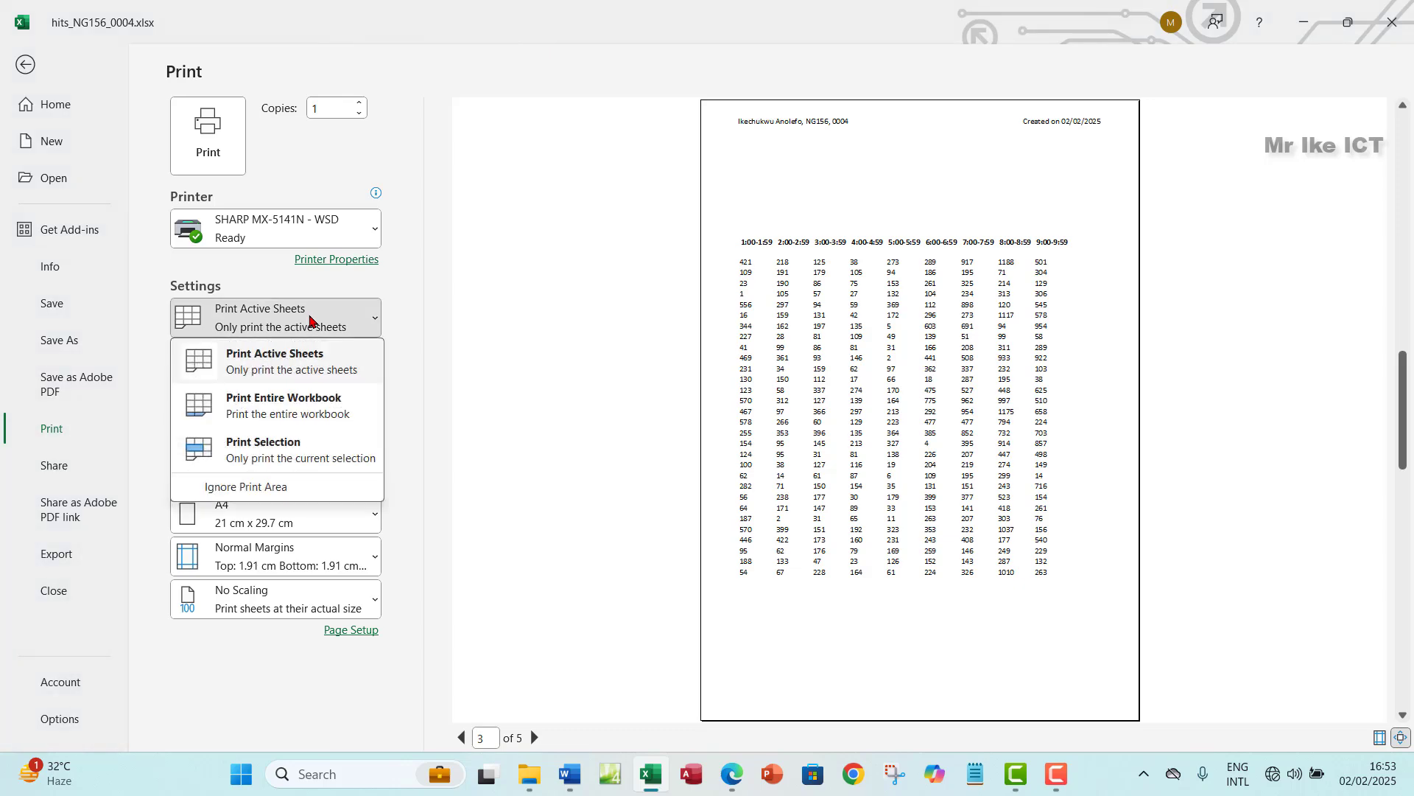
click(280, 453)
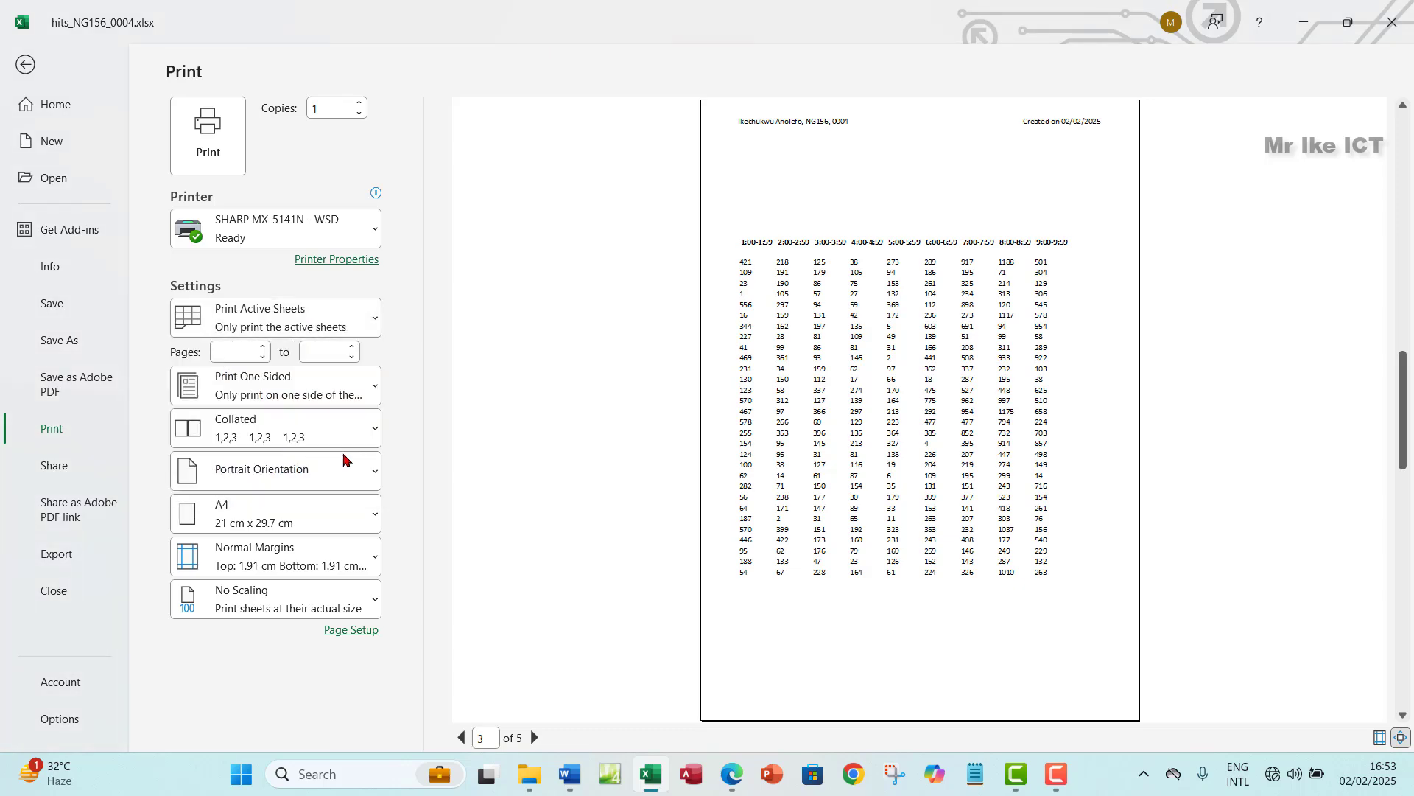
click(536, 738)
click(539, 738)
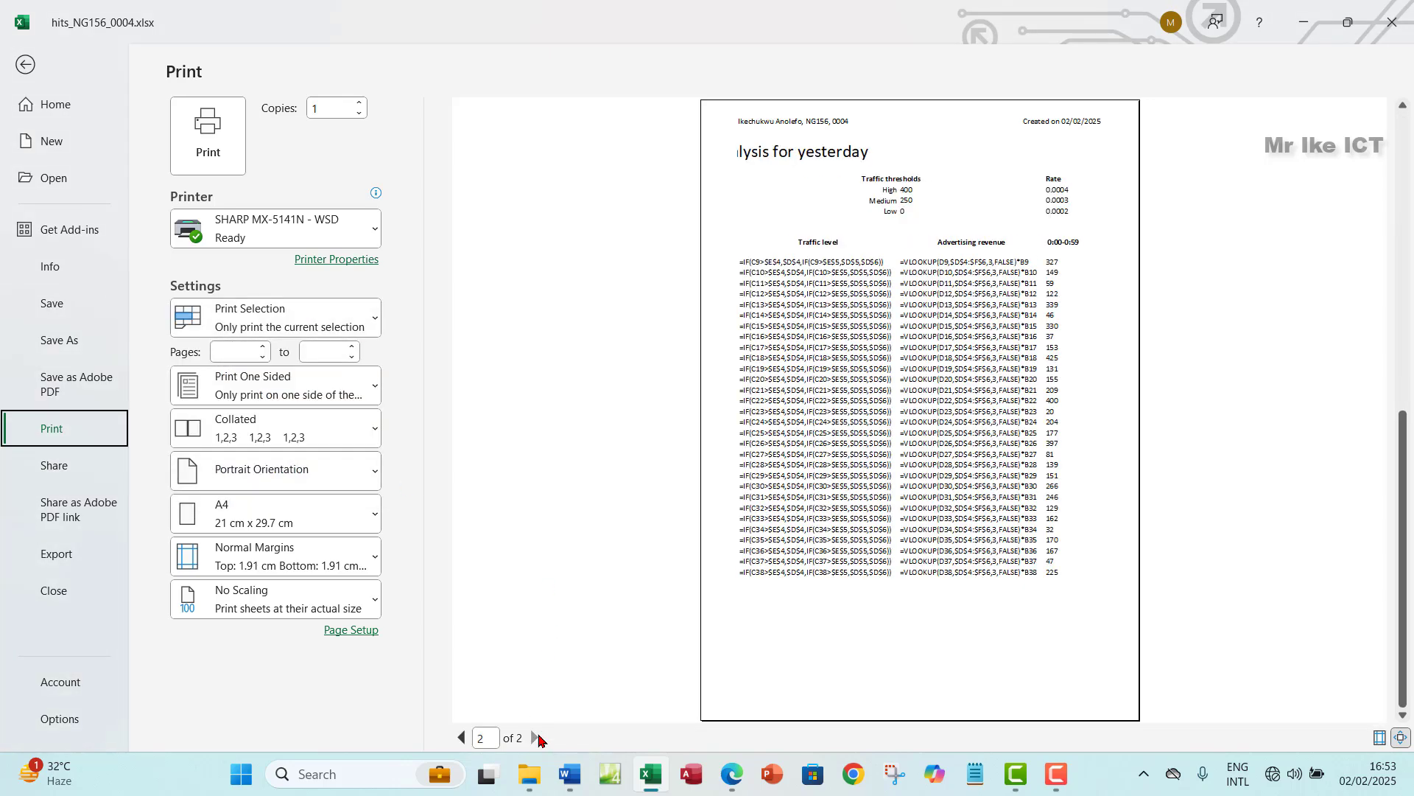
click(462, 738)
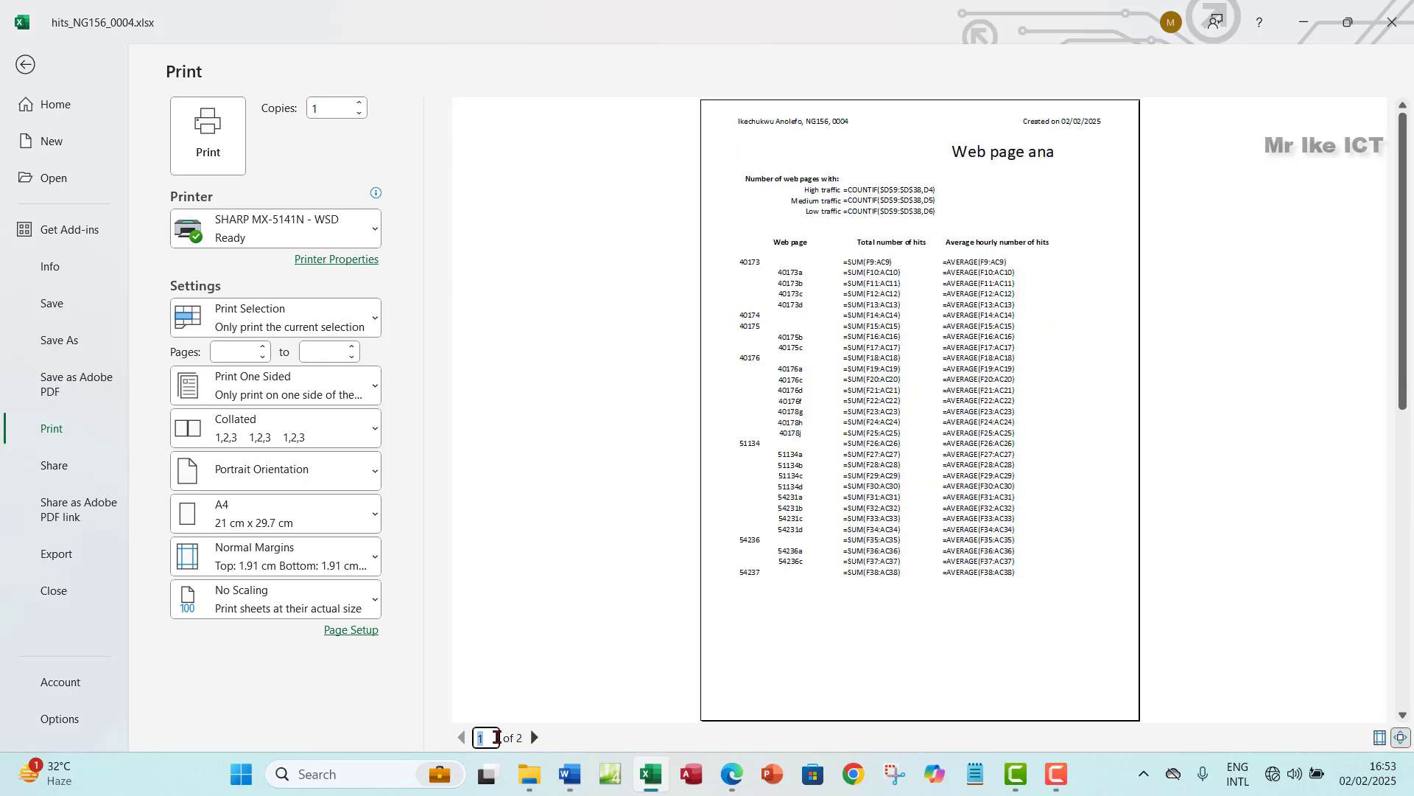
click(535, 737)
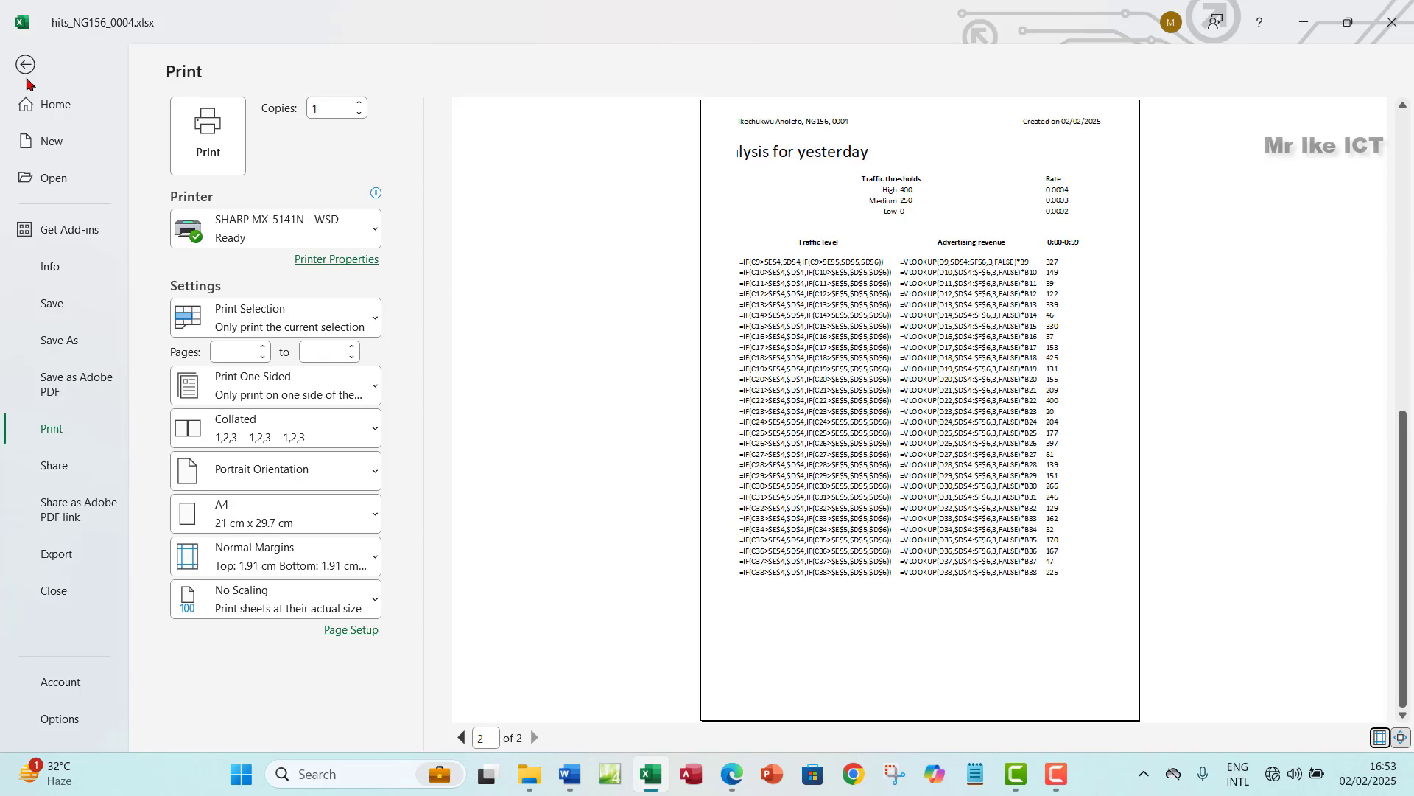
- Check the task wording in the exam paper and return to the print preview
click(730, 772)
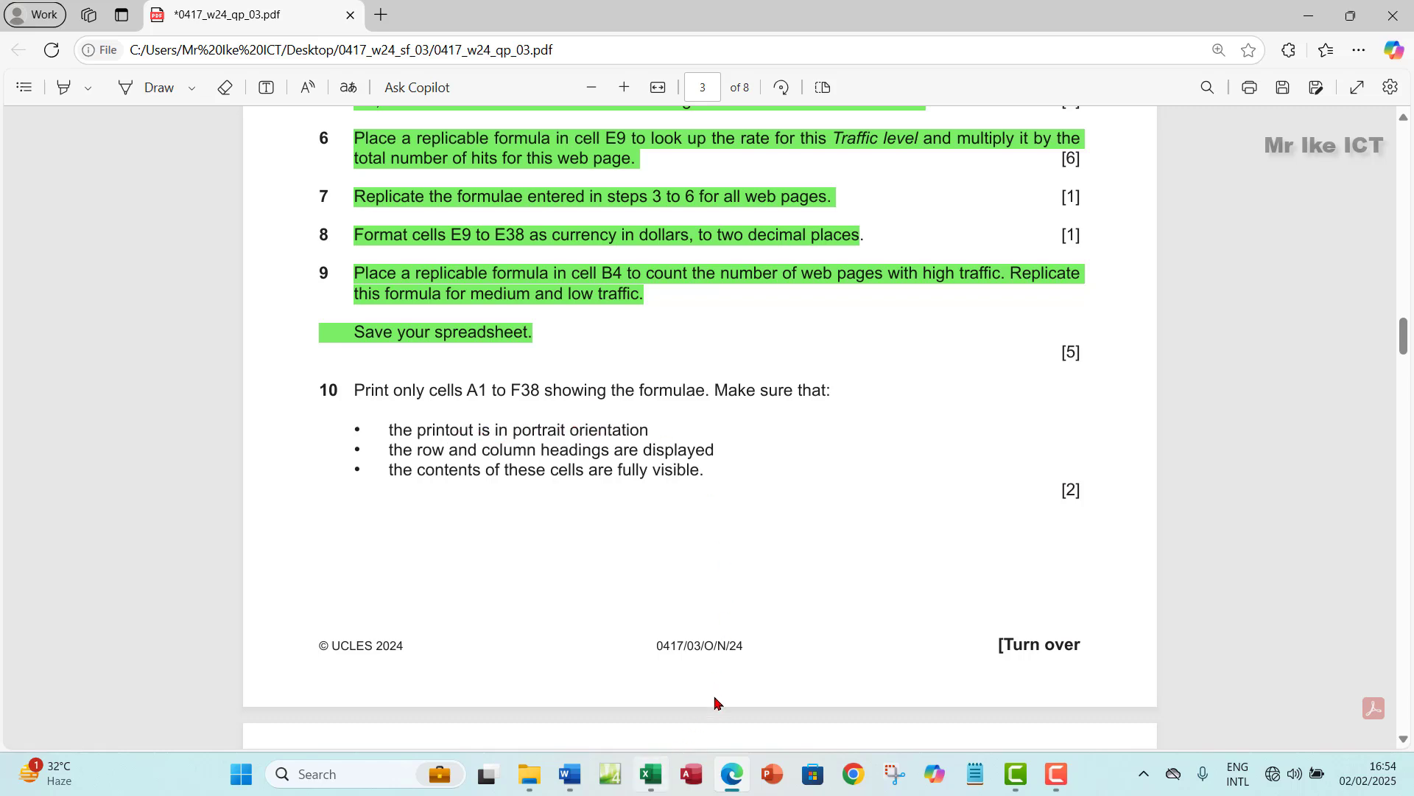
click(650, 774)
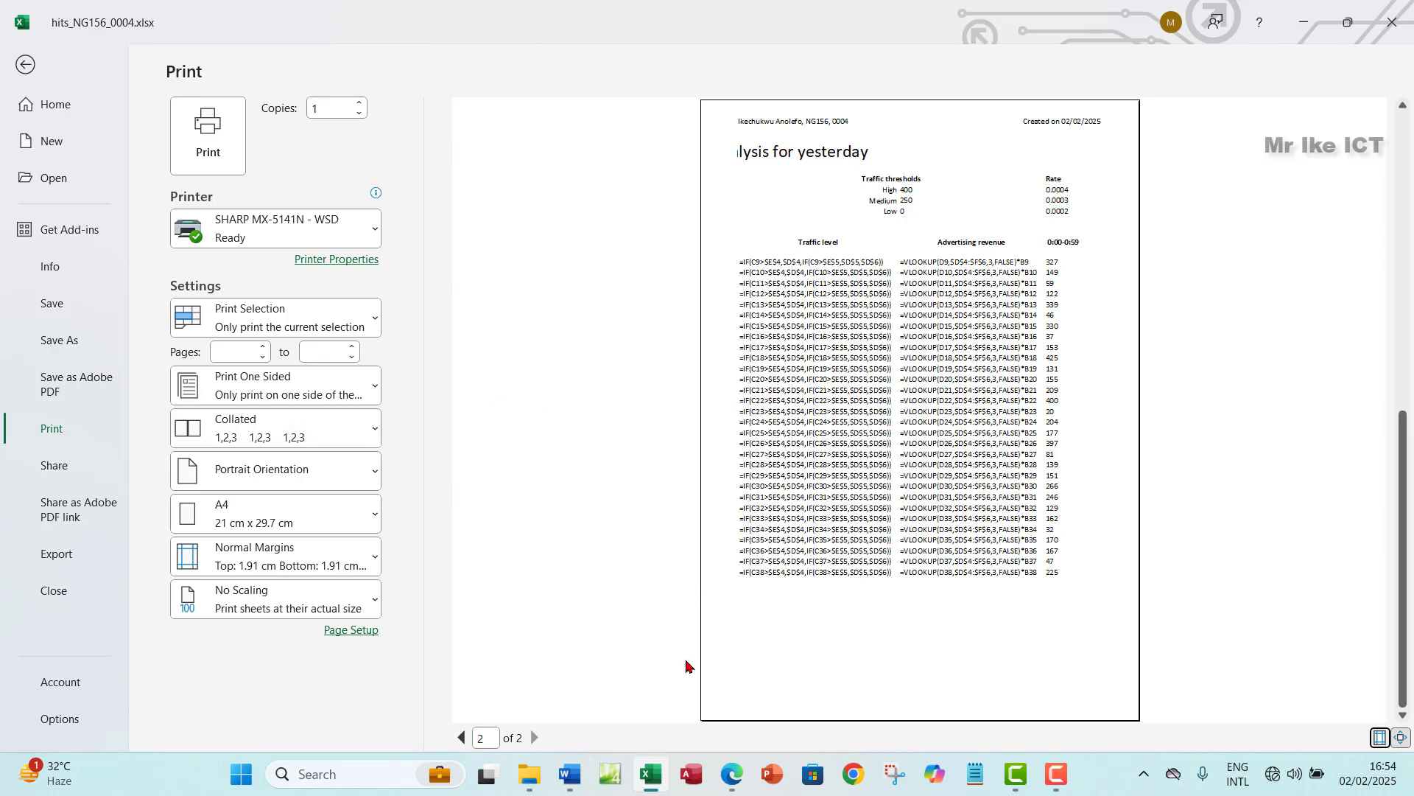
click(732, 775)
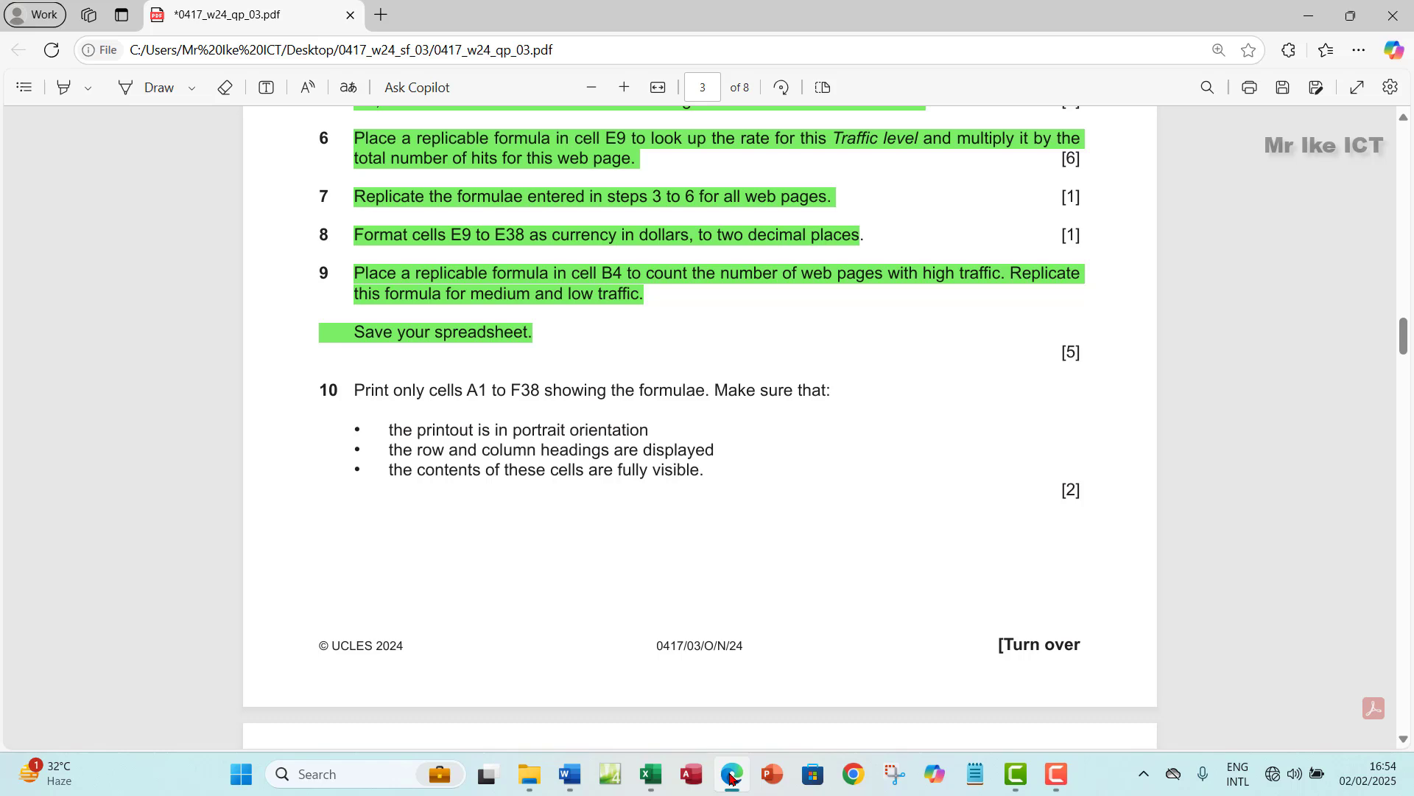
click(731, 775)
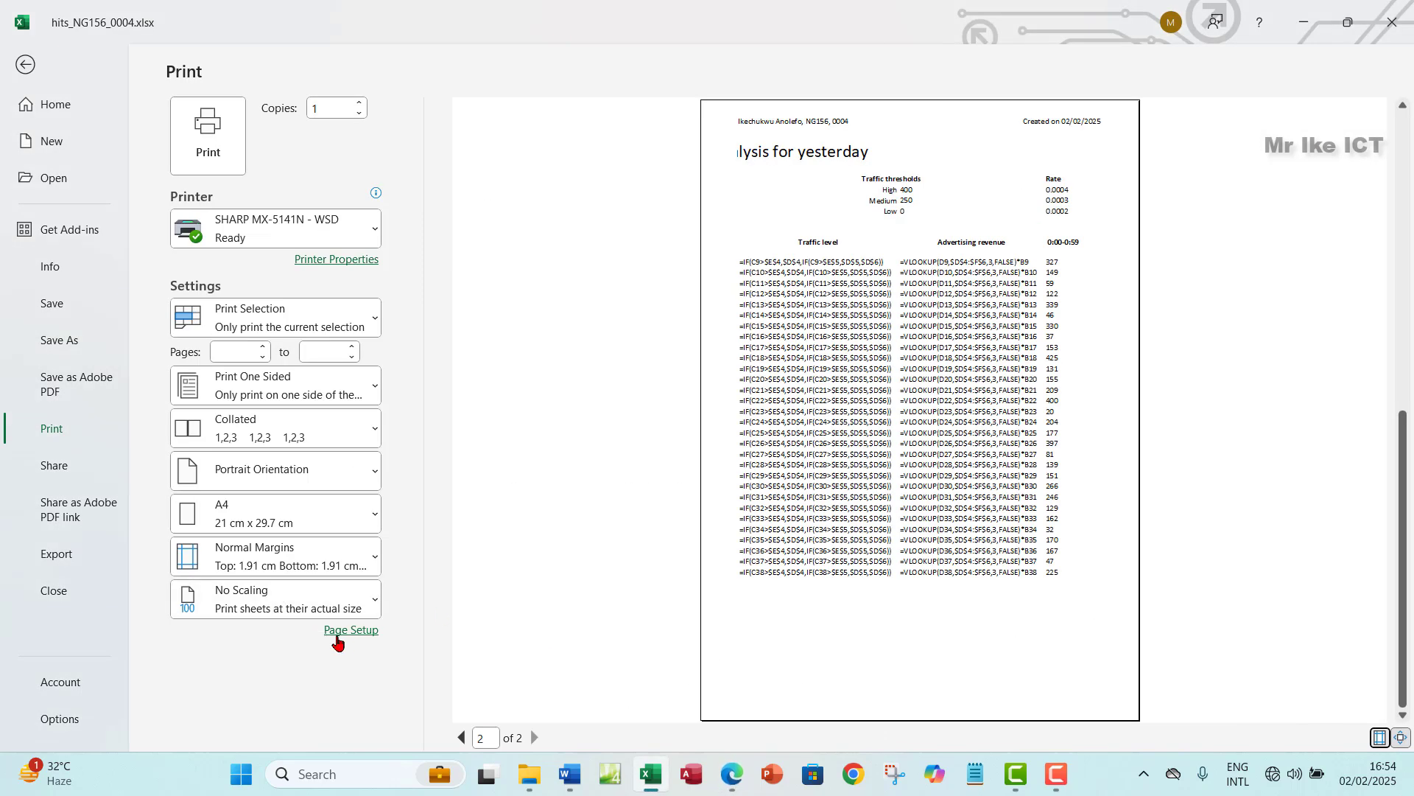
- Turn on Row and column headings in Page Setup's Sheet options
click(351, 633)
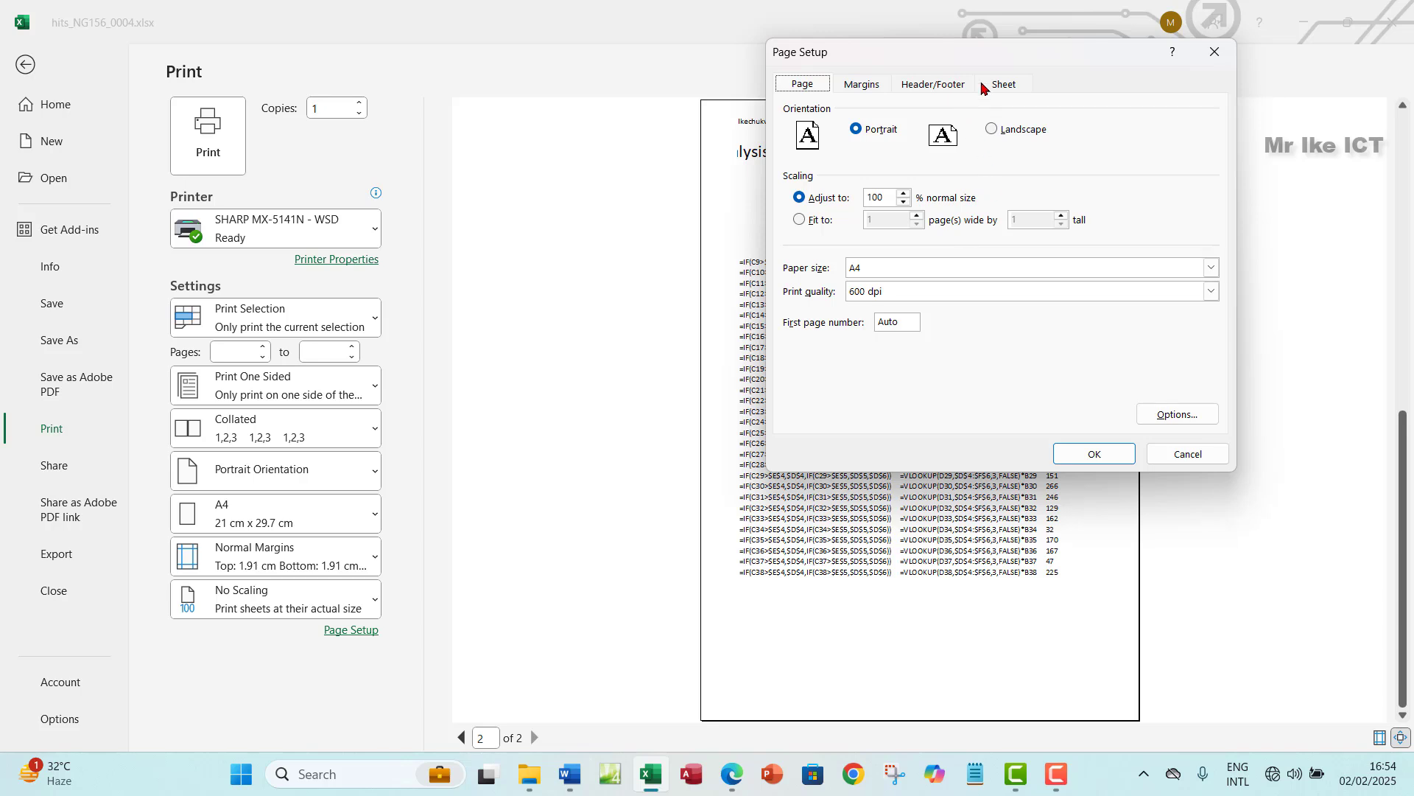
click(995, 85)
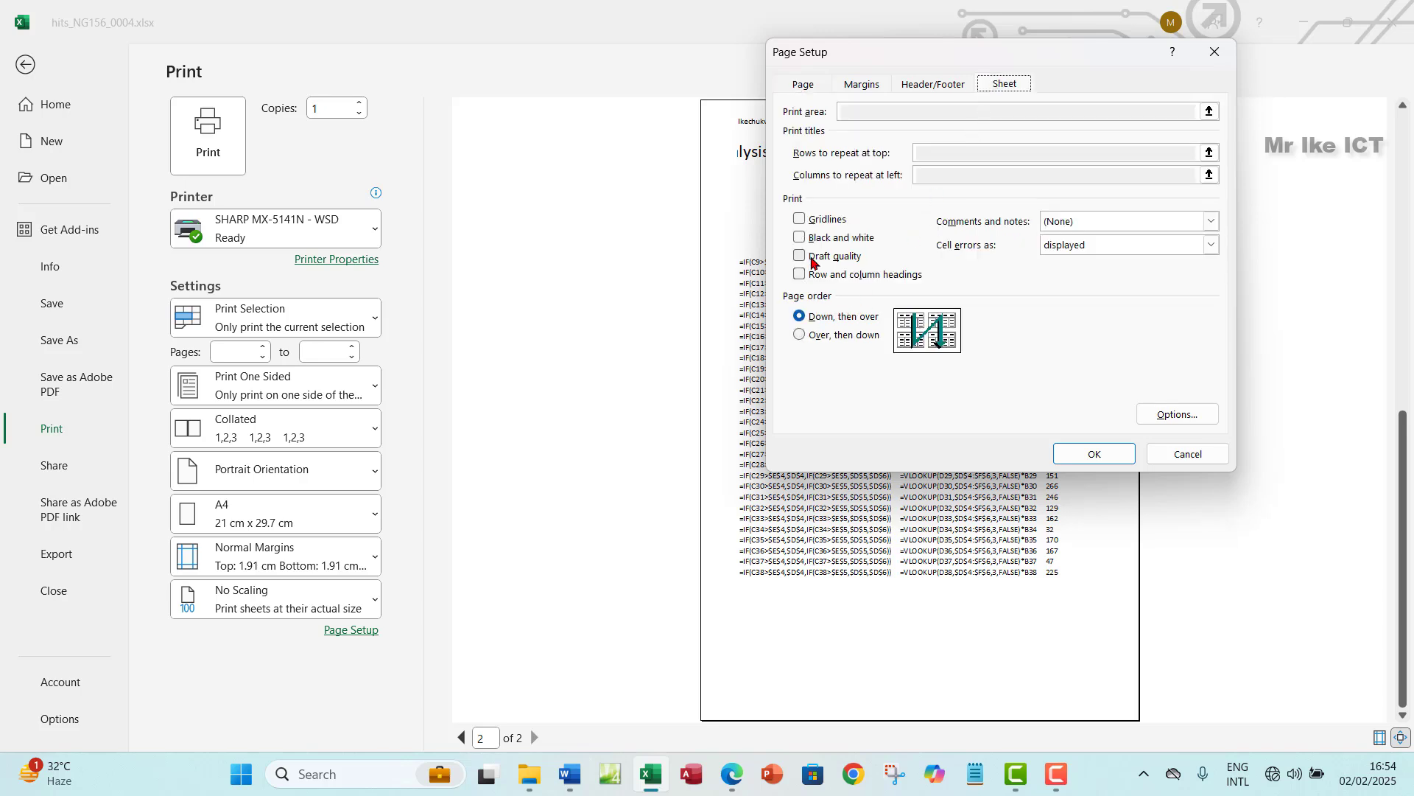
click(800, 275)
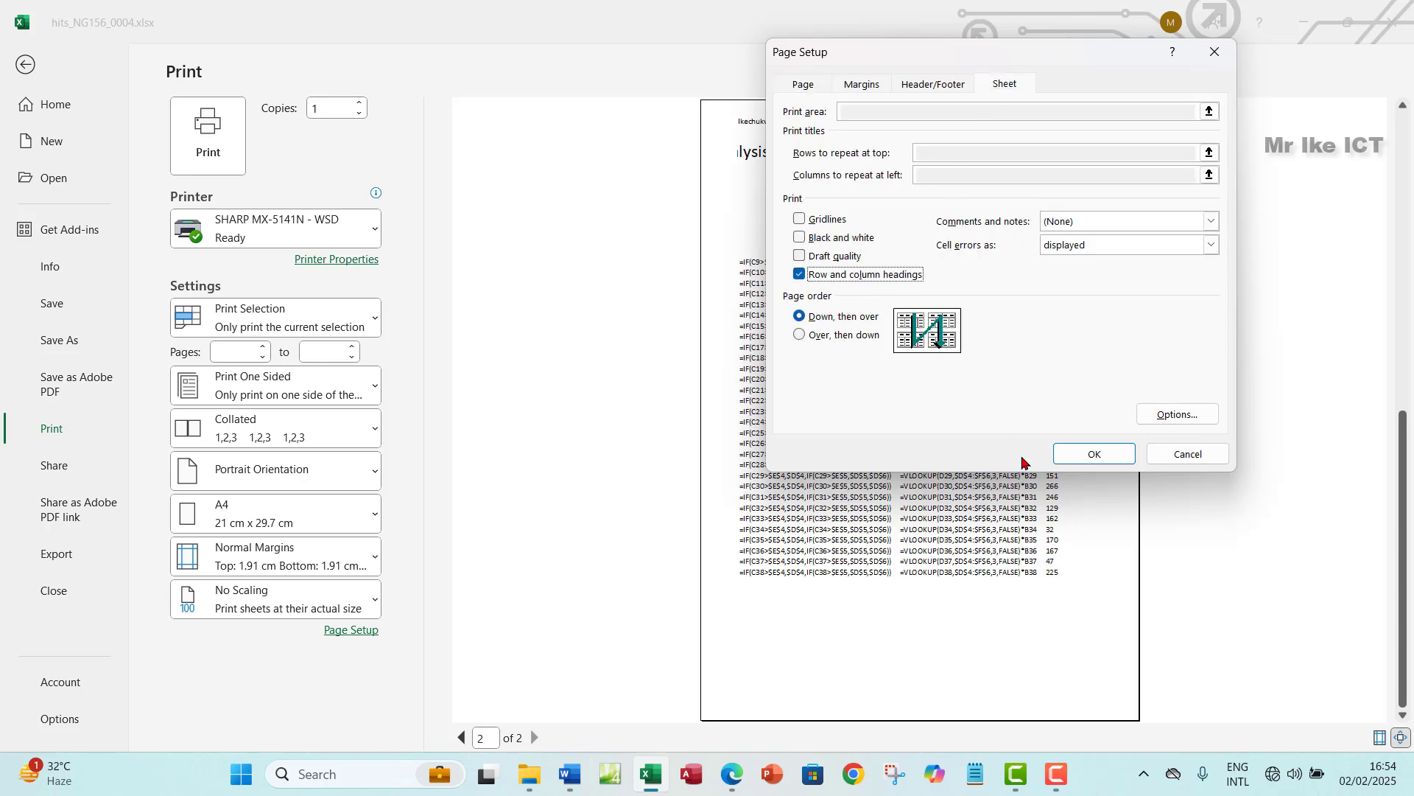
click(1083, 453)
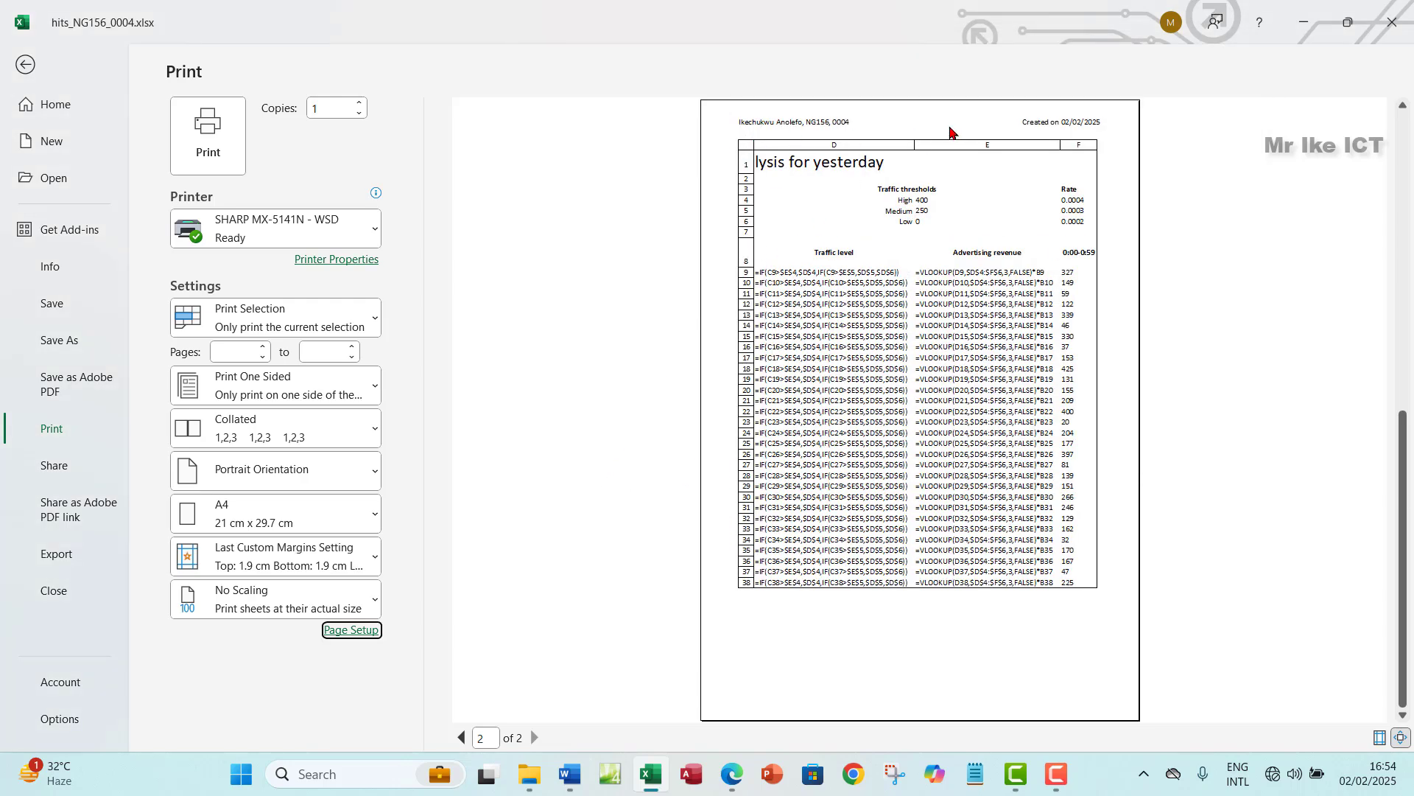
- Read the next task in the exam paper, then return to the print preview
click(732, 771)
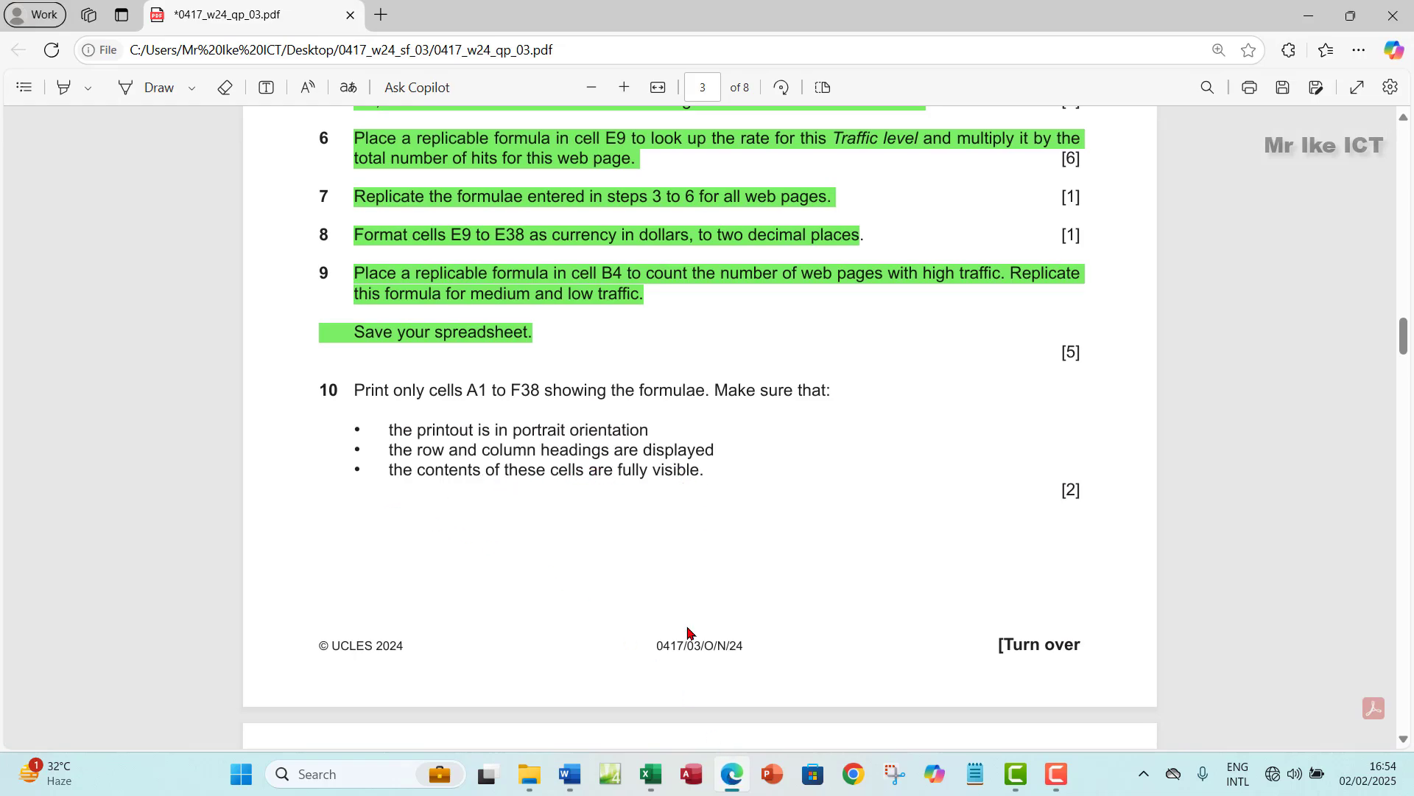
scroll(682, 489, down, 4)
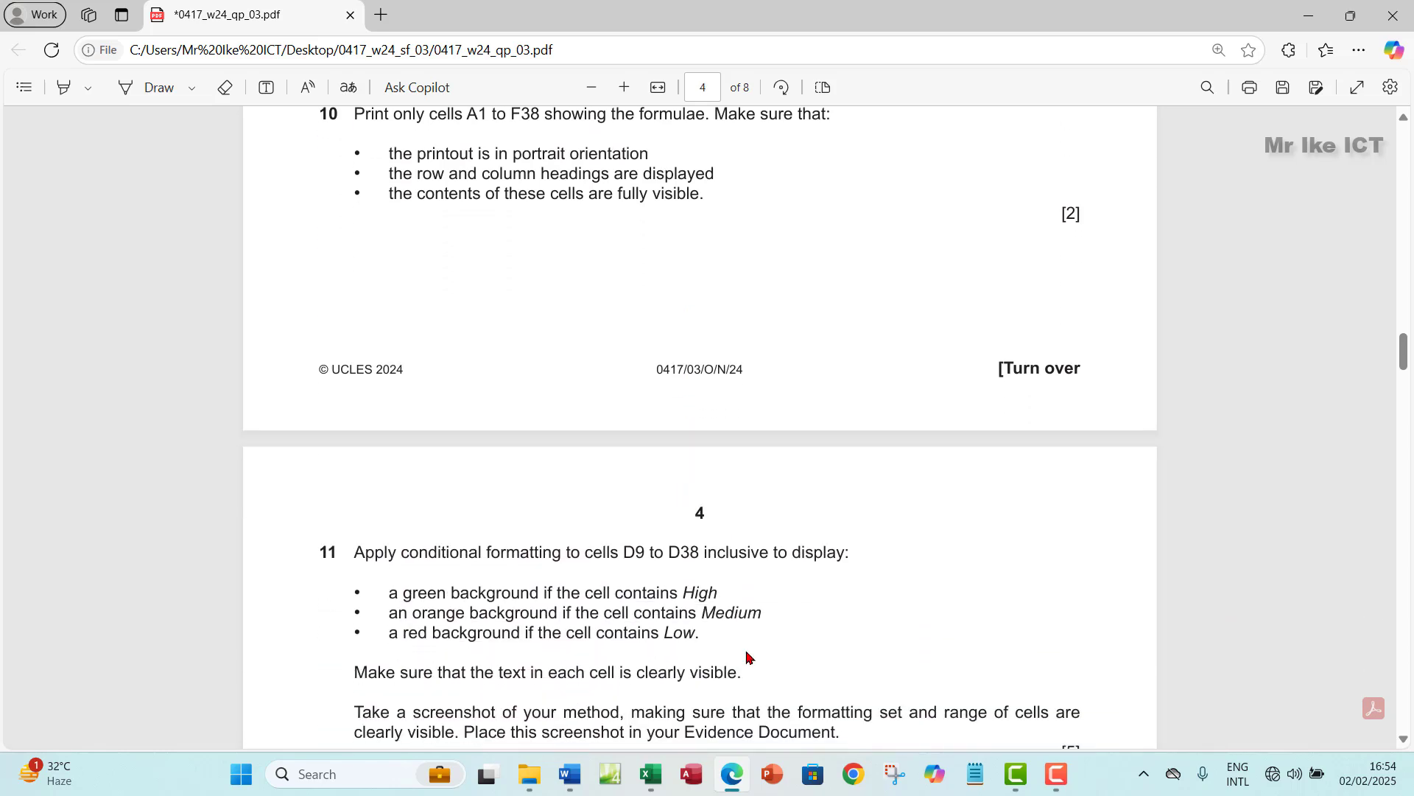
click(682, 685)
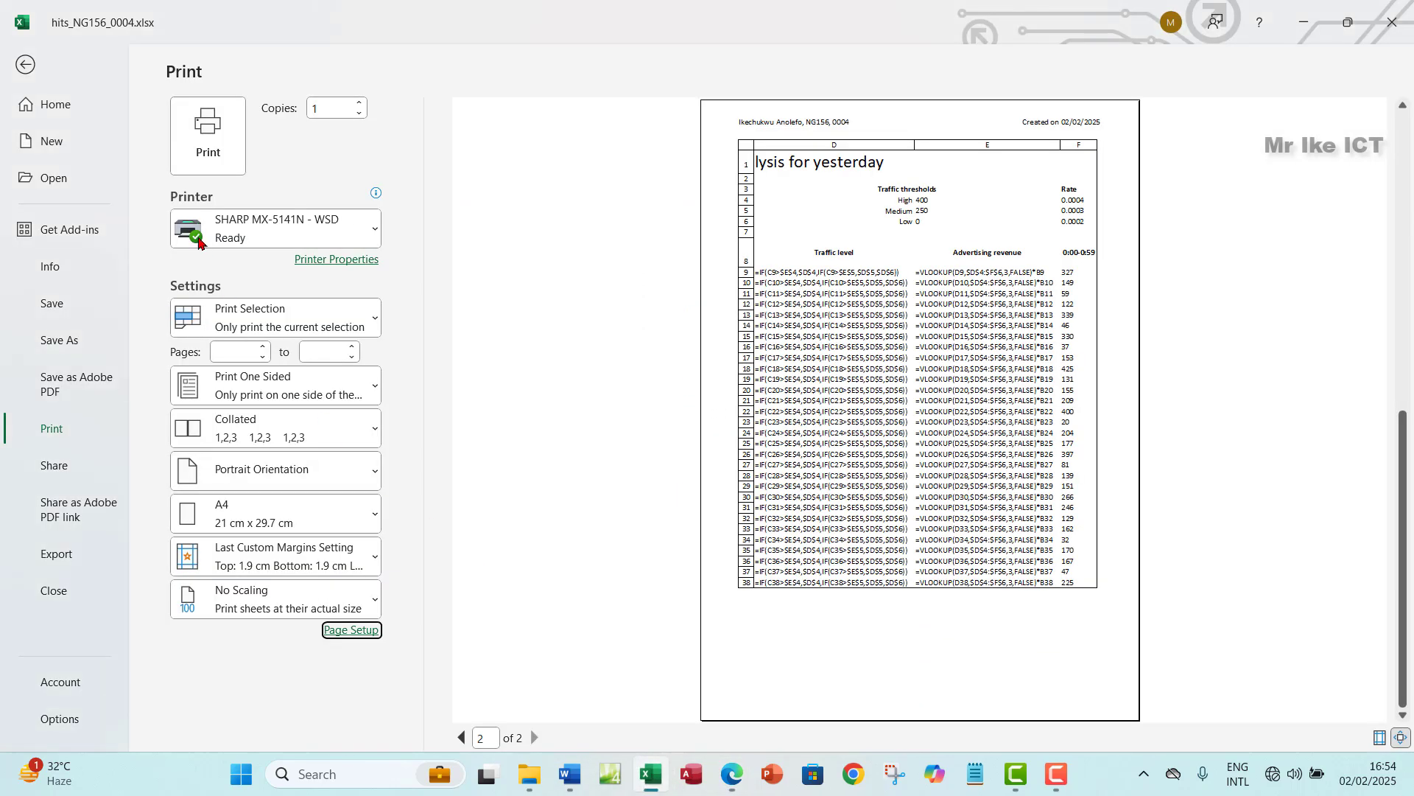
- Turn off Show Formulas and autofit all columns to their values
click(22, 68)
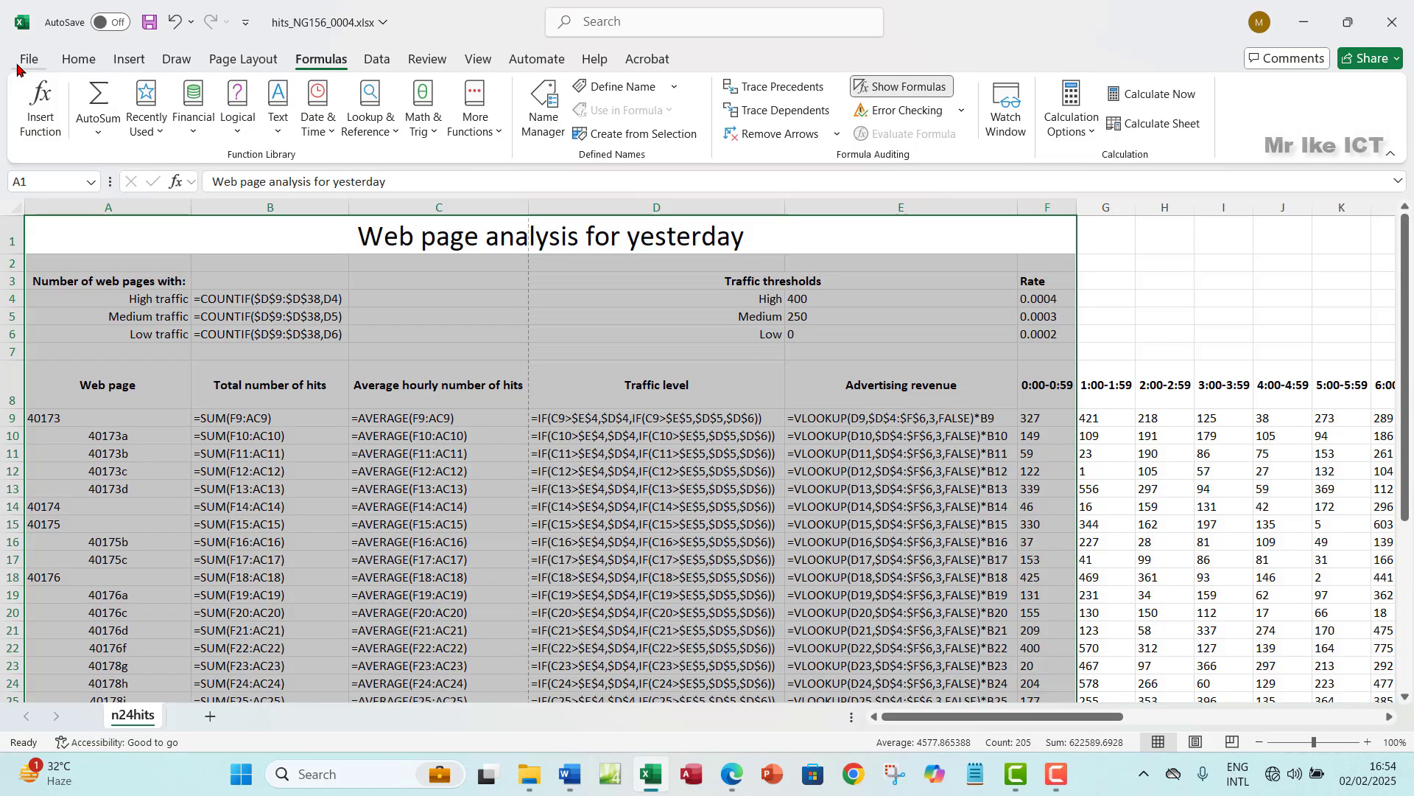
click(18, 210)
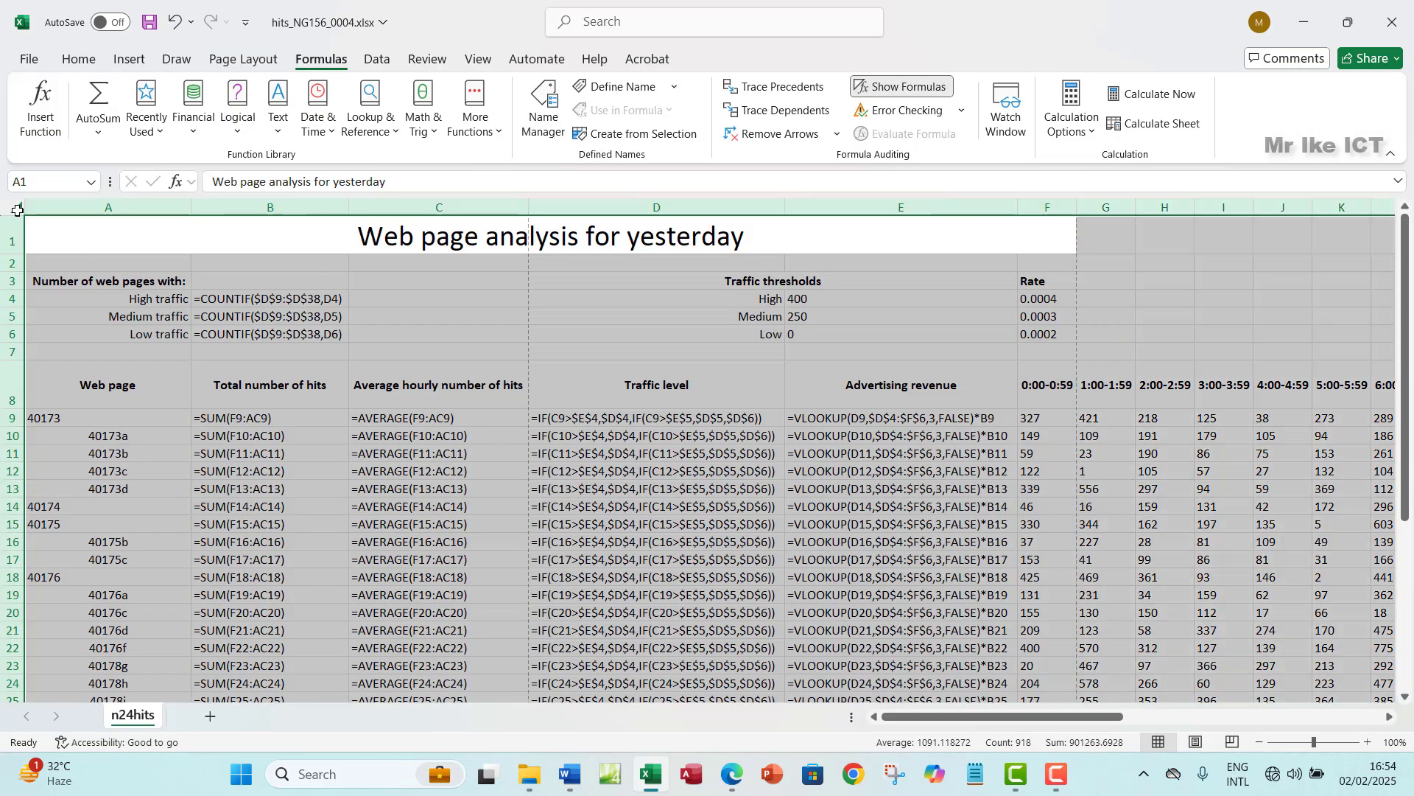
click(897, 86)
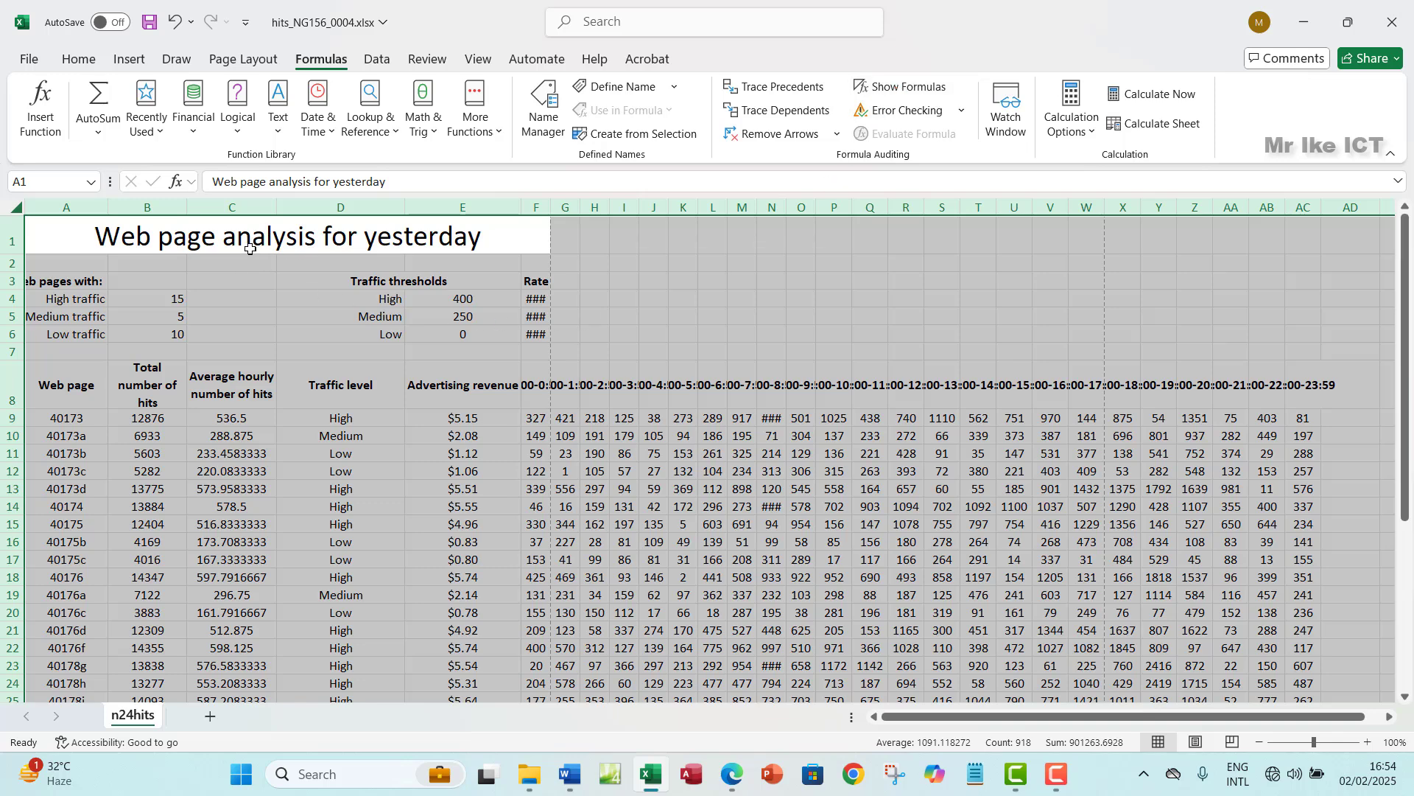
double_click(404, 209)
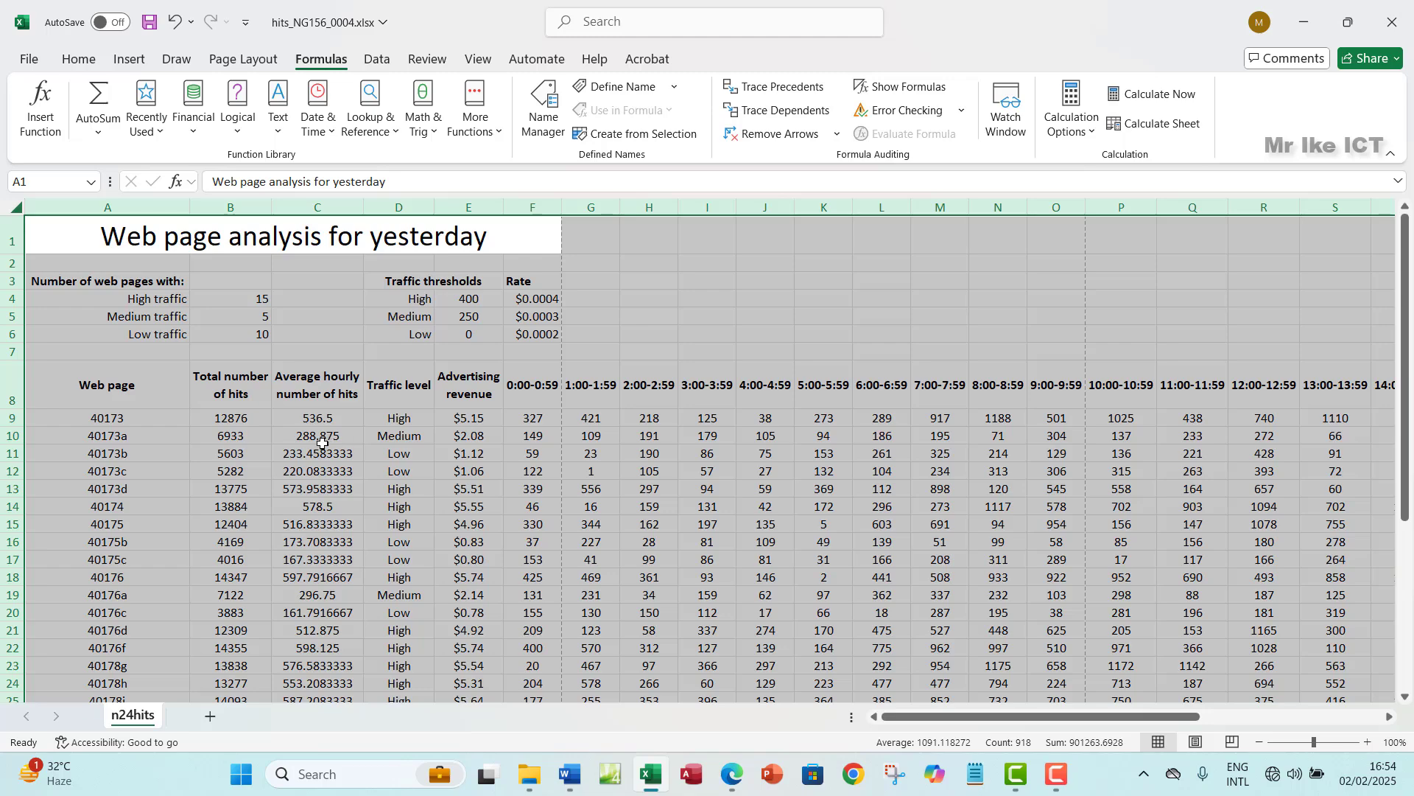
- Select the average hourly hits in column C
scroll(322, 438, down, 1)
click(333, 401)
drag(317, 368, 321, 508)
- Format the column C averages from C9 down as Number with 2 decimal places
scroll(280, 408, up, 3)
click(324, 358)
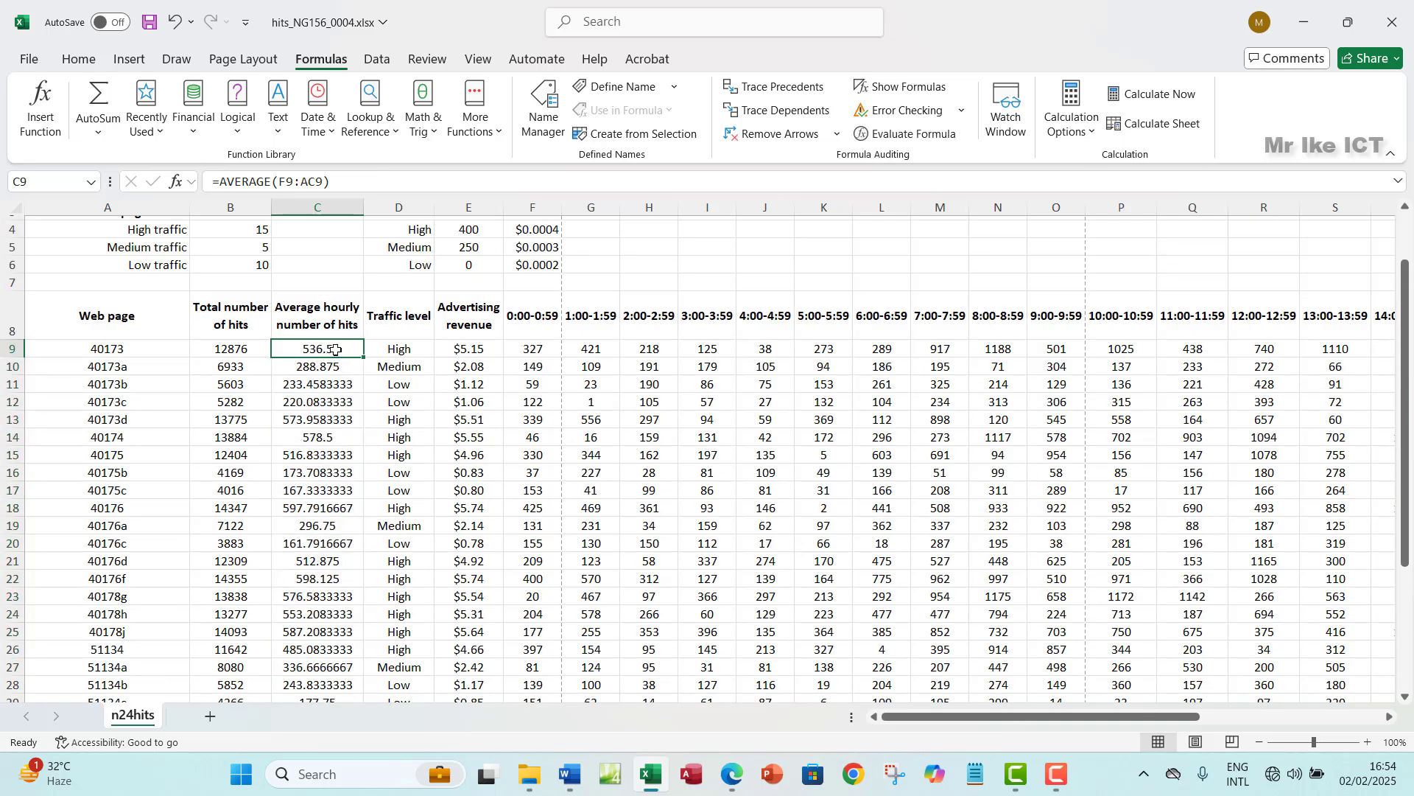
drag(332, 355, 332, 672)
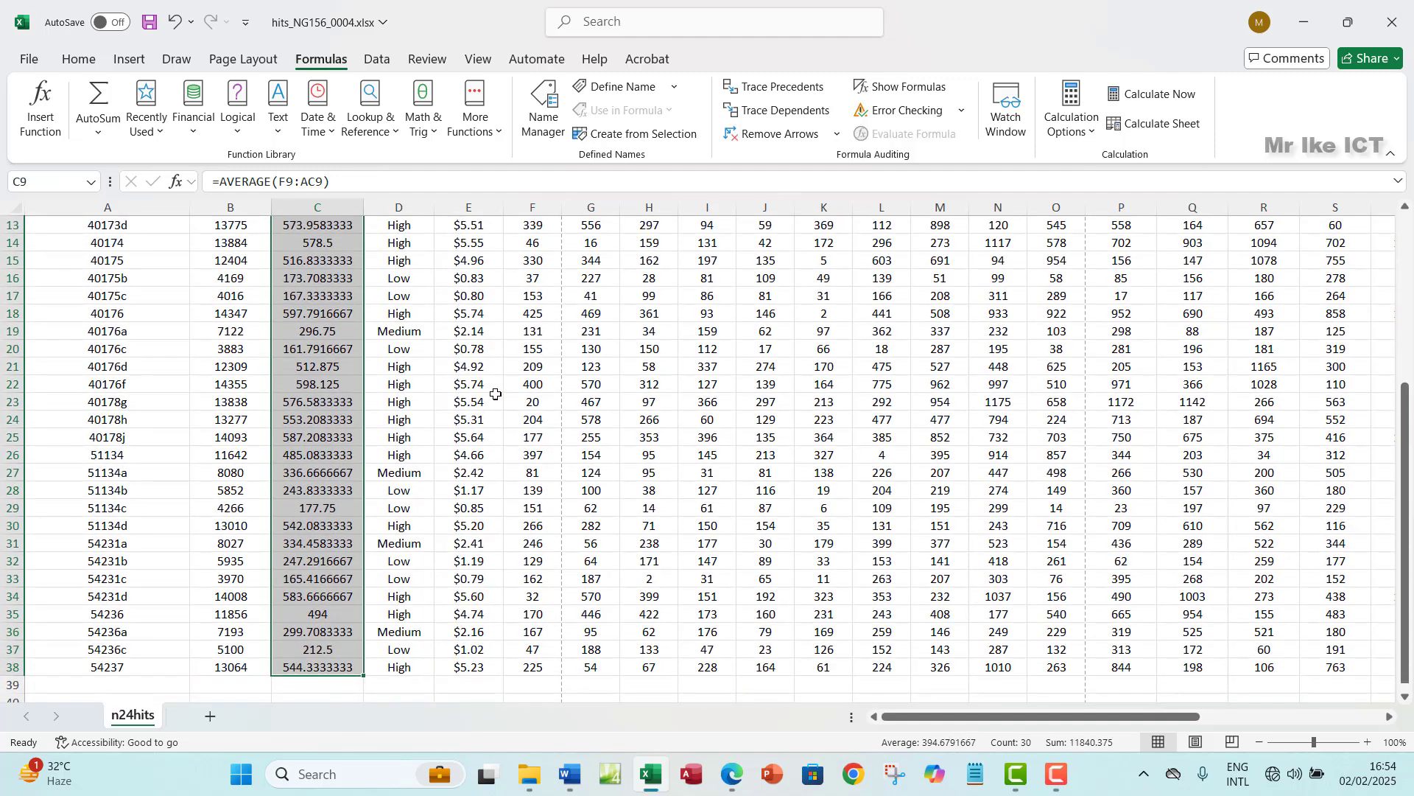
scroll(496, 394, up, 2)
click(78, 59)
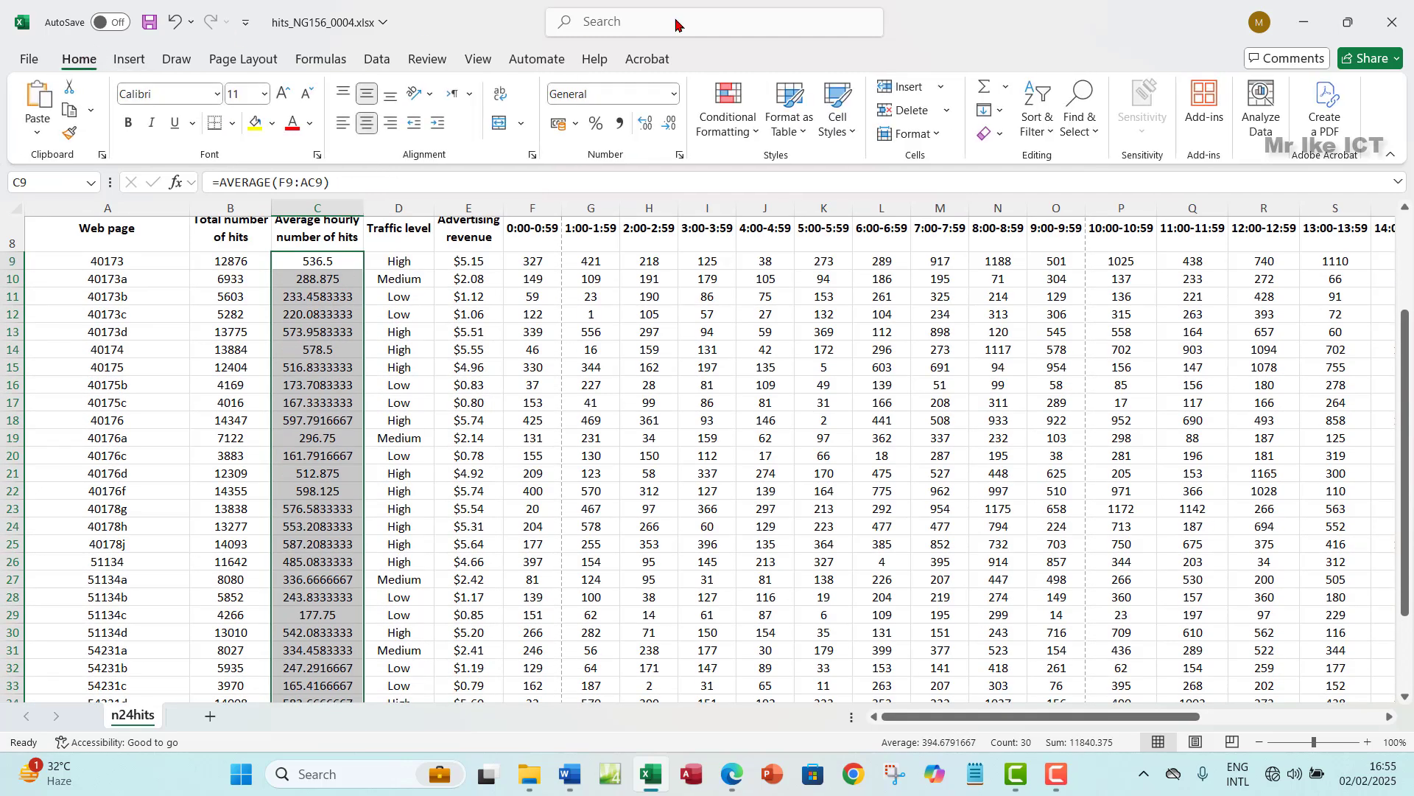
click(679, 155)
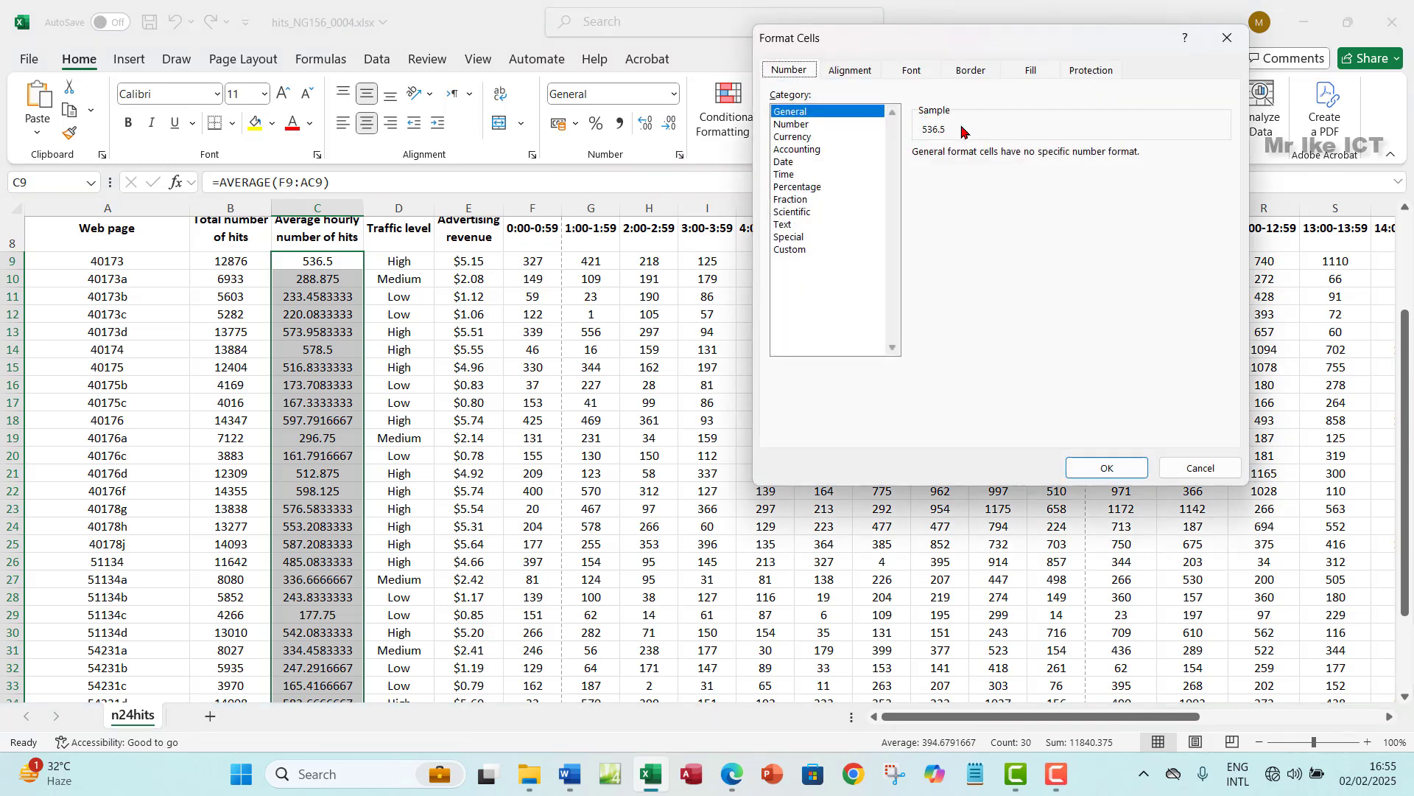
click(799, 126)
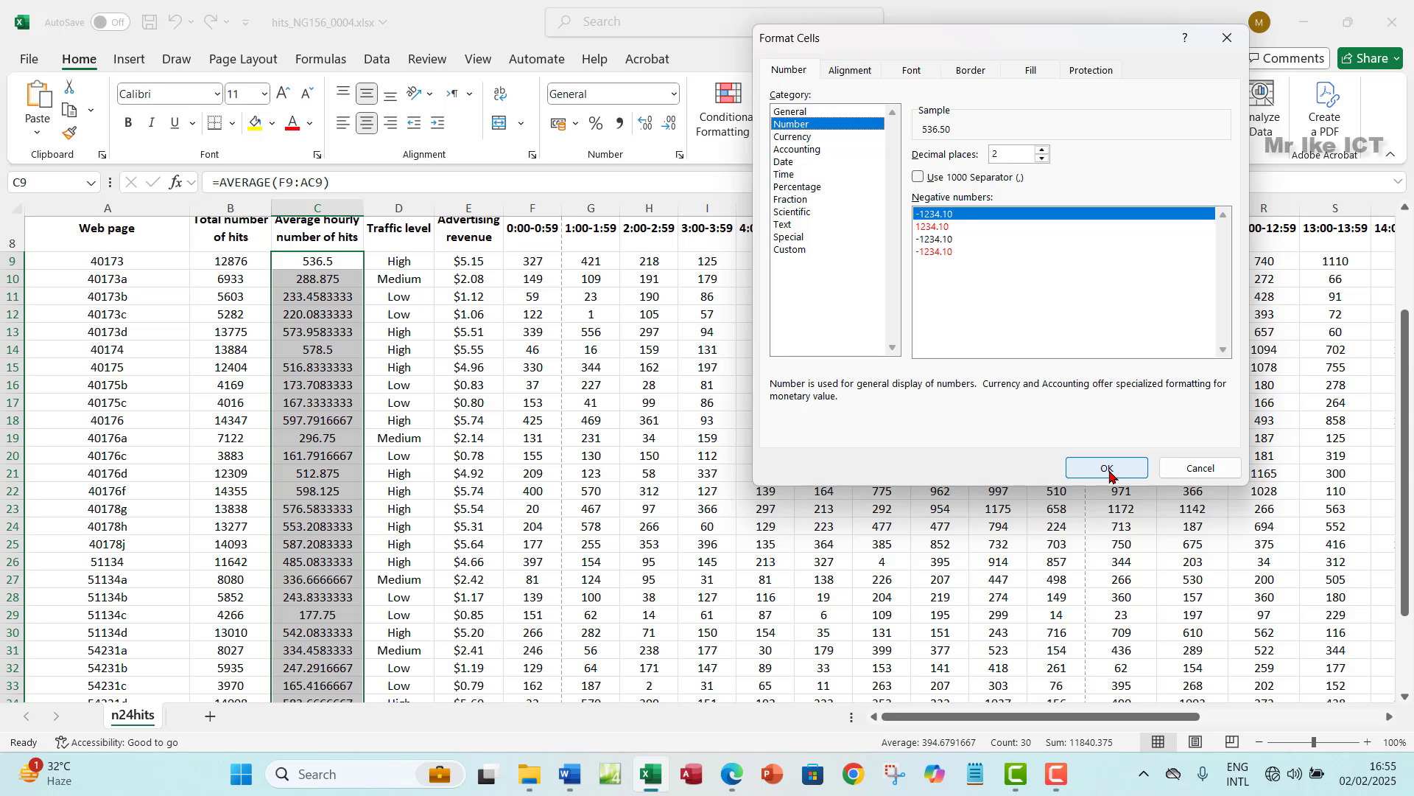
click(1042, 149)
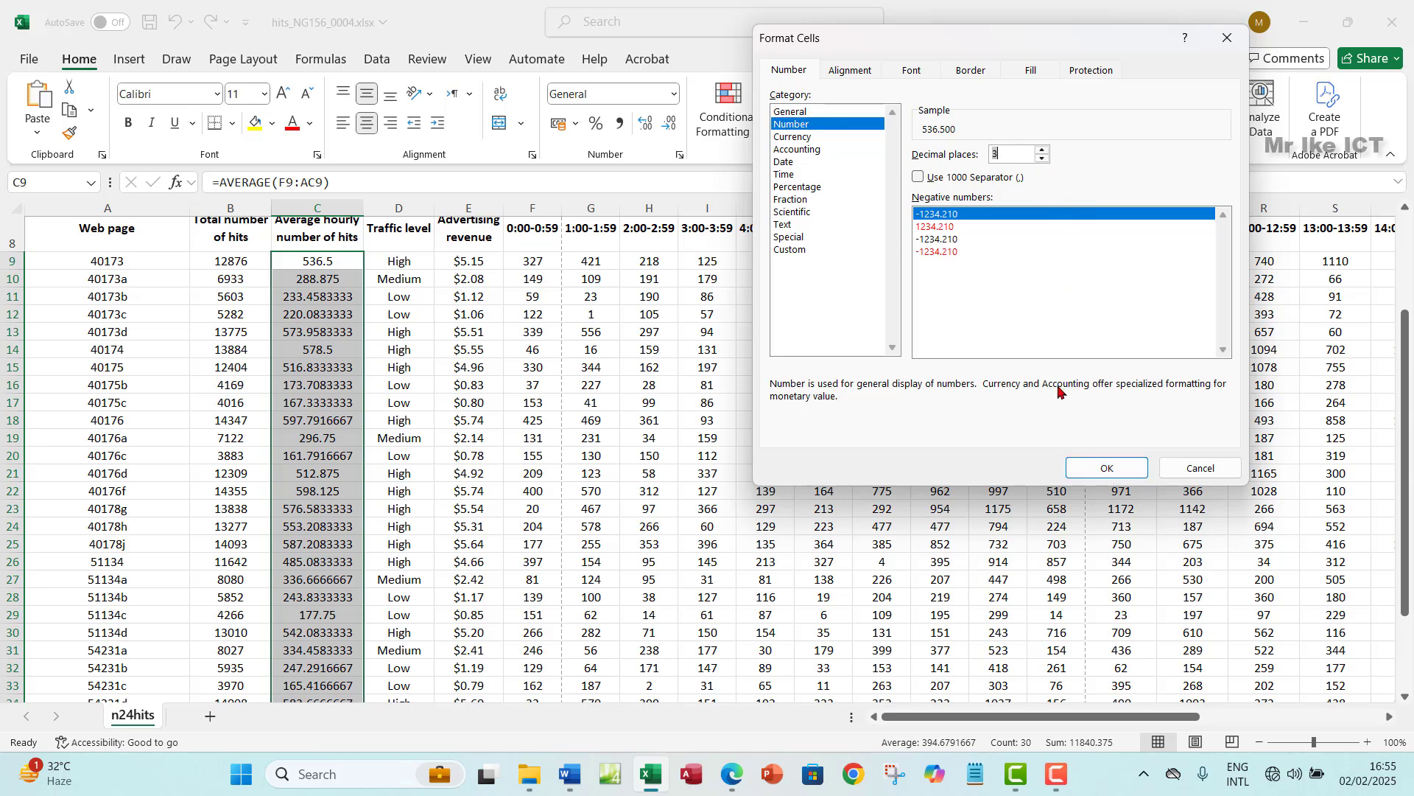
click(1042, 158)
click(1106, 467)
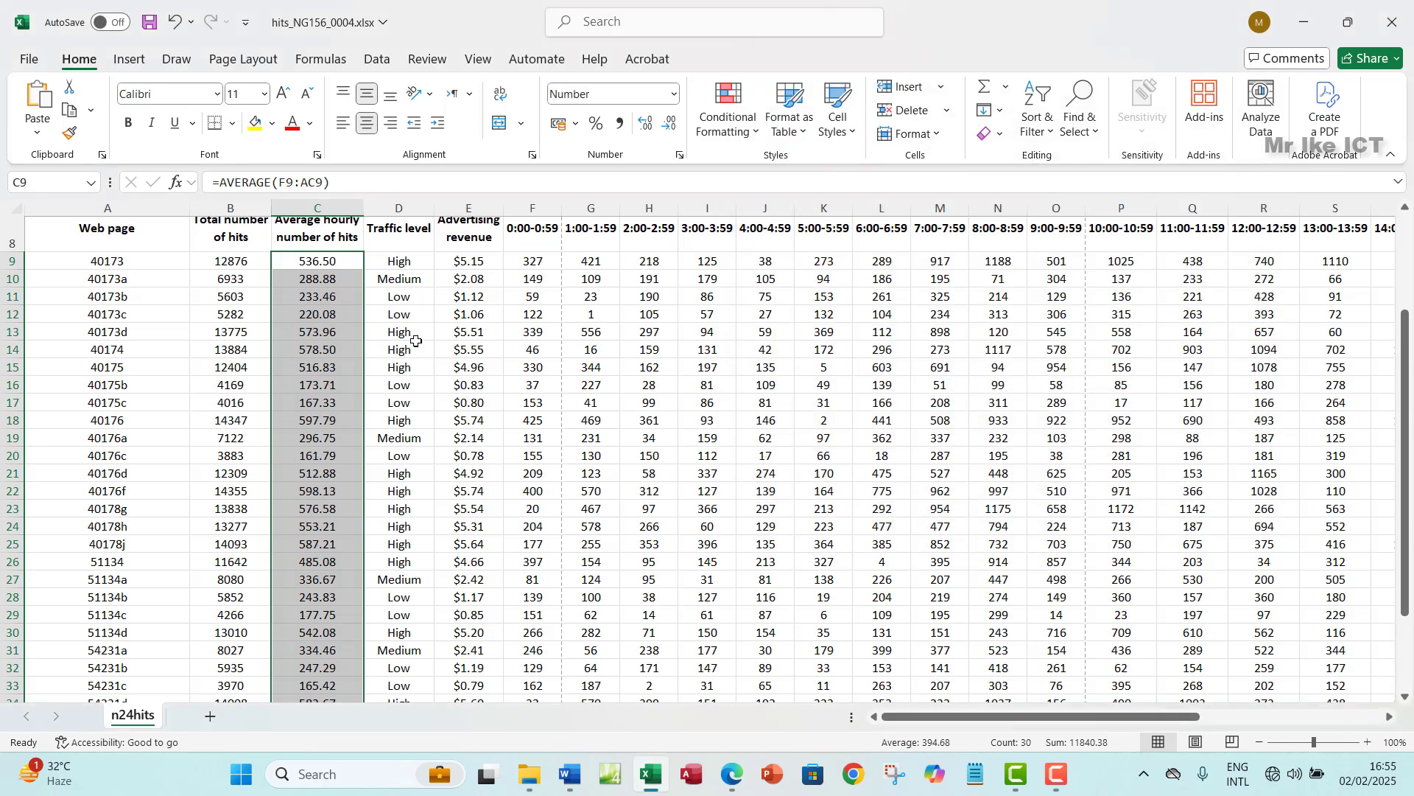
- Deselect column C and bring the exam paper PDF to the front
click(331, 332)
scroll(366, 455, down, 3)
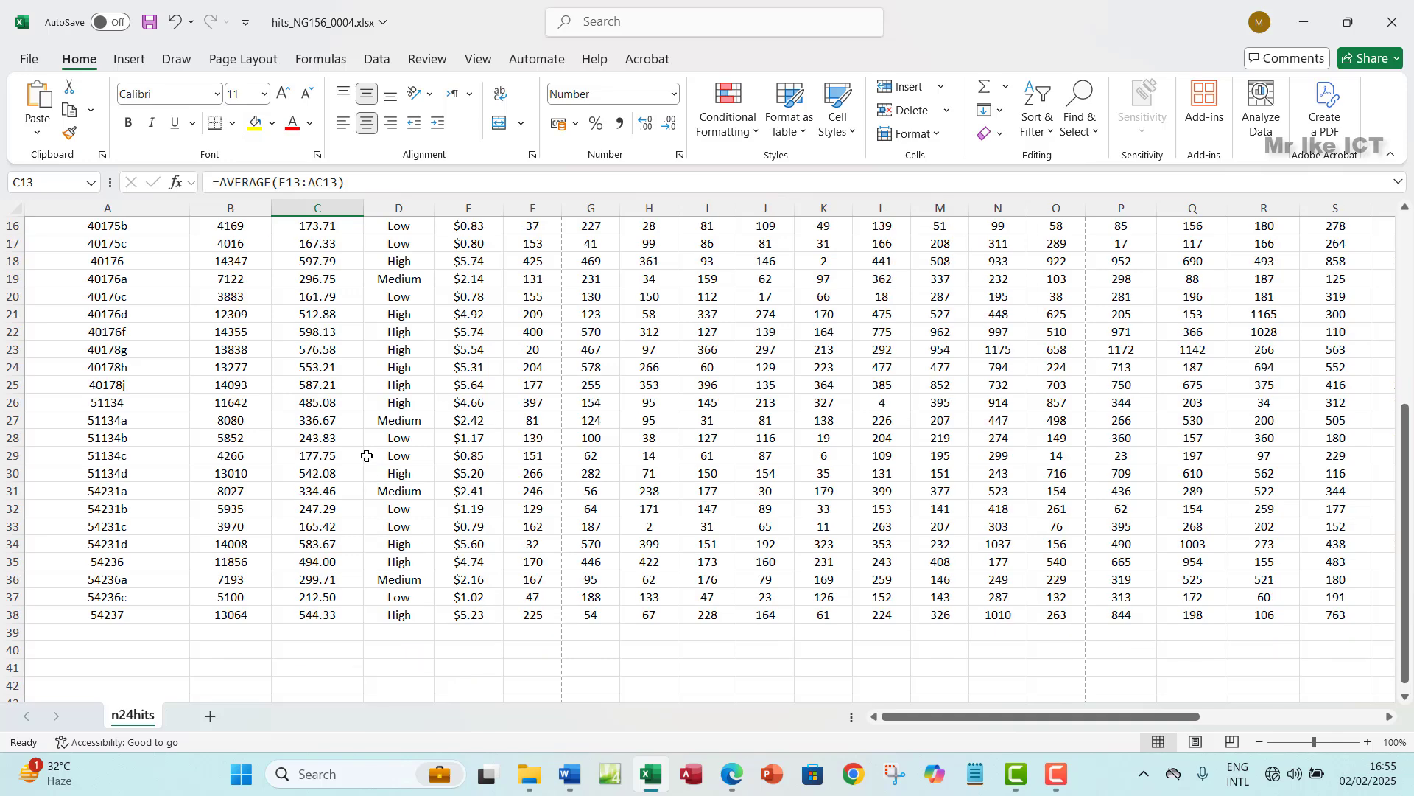
scroll(366, 456, up, 4)
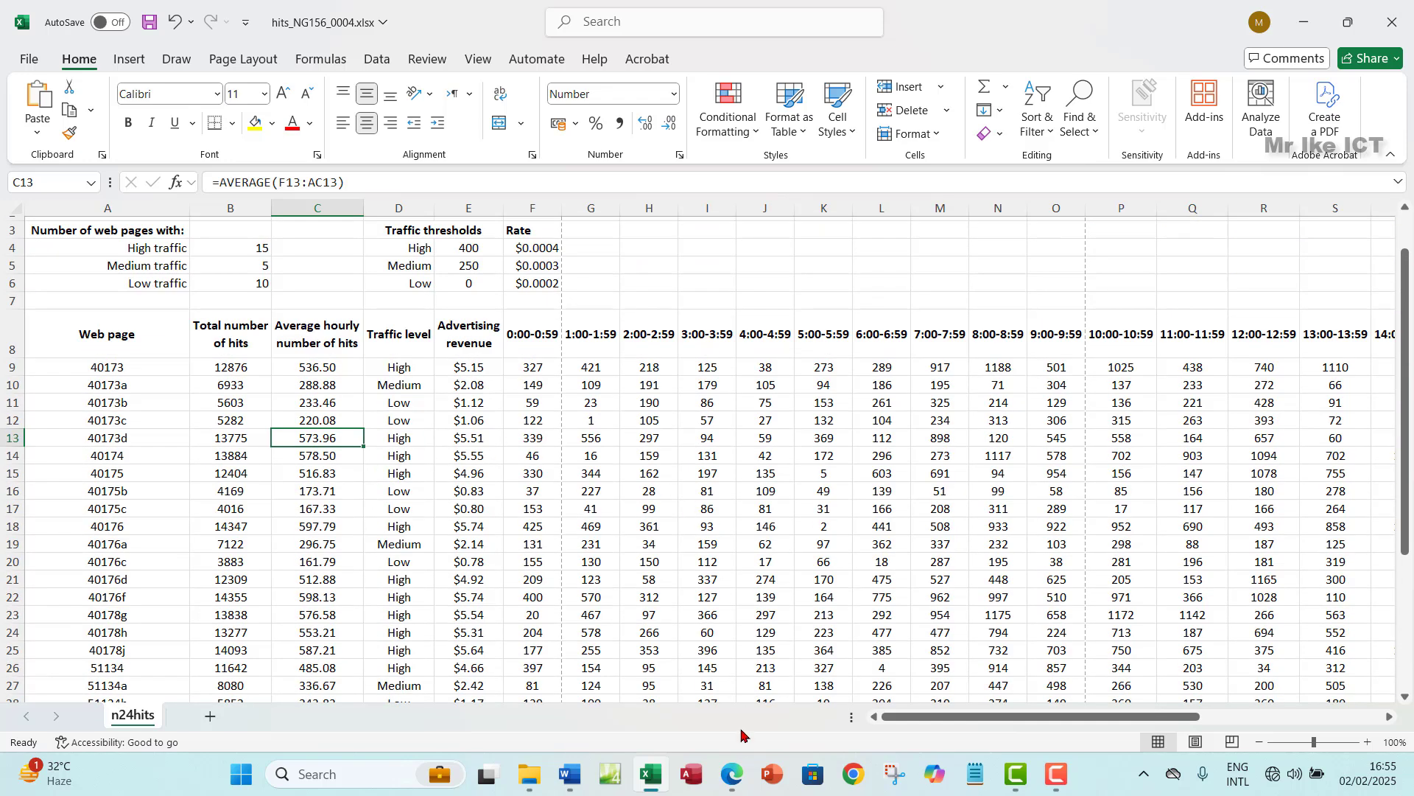
click(731, 773)
scroll(528, 464, down, 1)
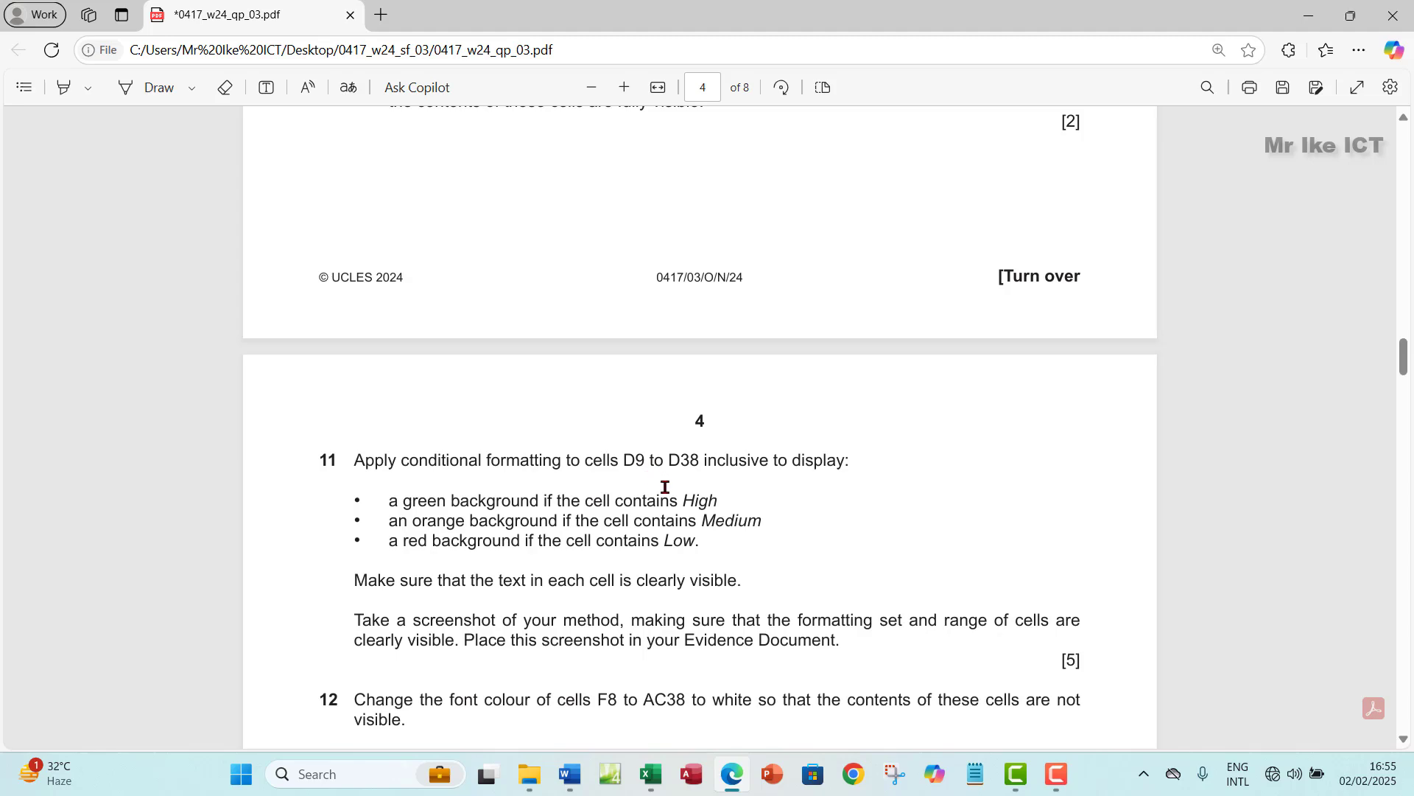
- Back in the workbook, select the Traffic level cells D9:D38
click(650, 775)
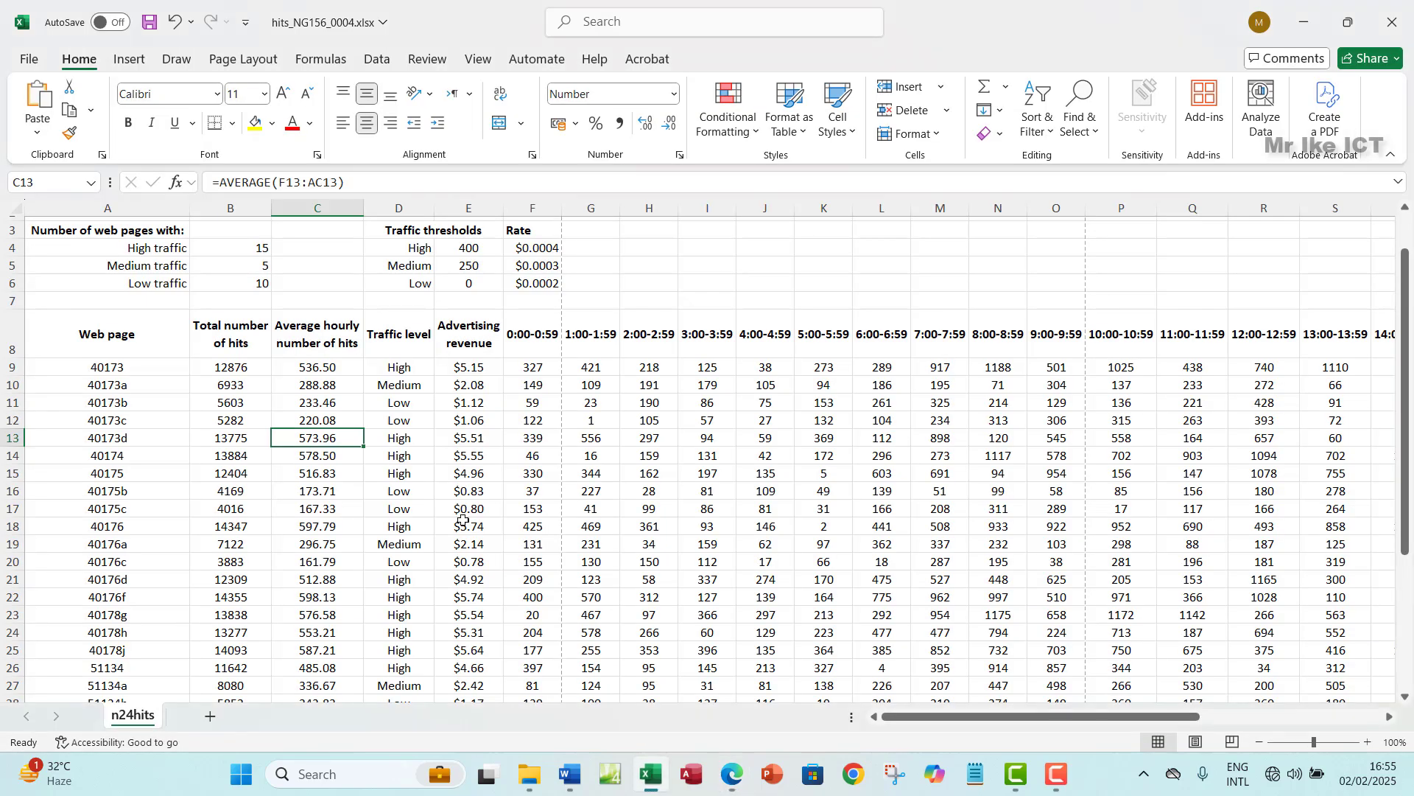
click(411, 370)
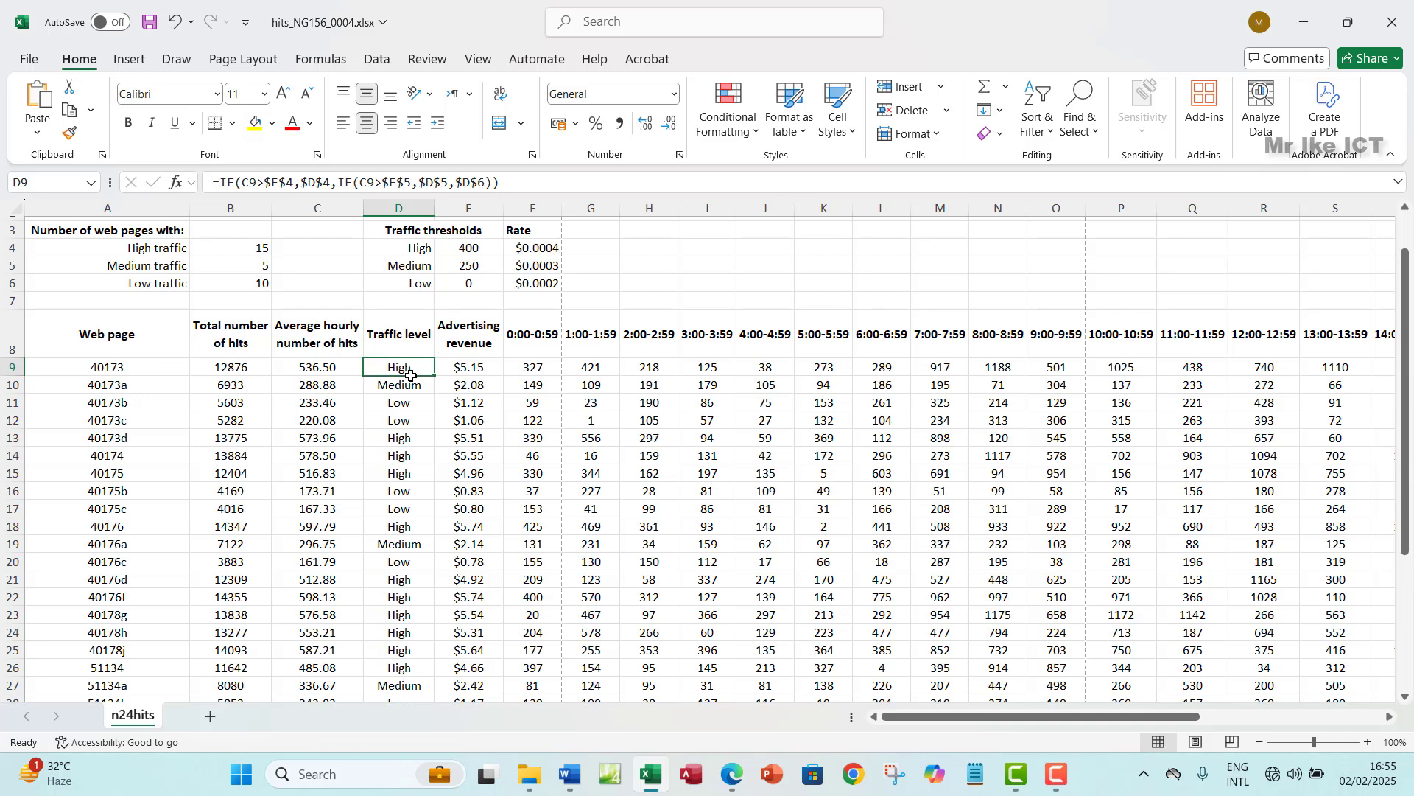
key(ctrl+shift+Down)
scroll(413, 378, up, 4)
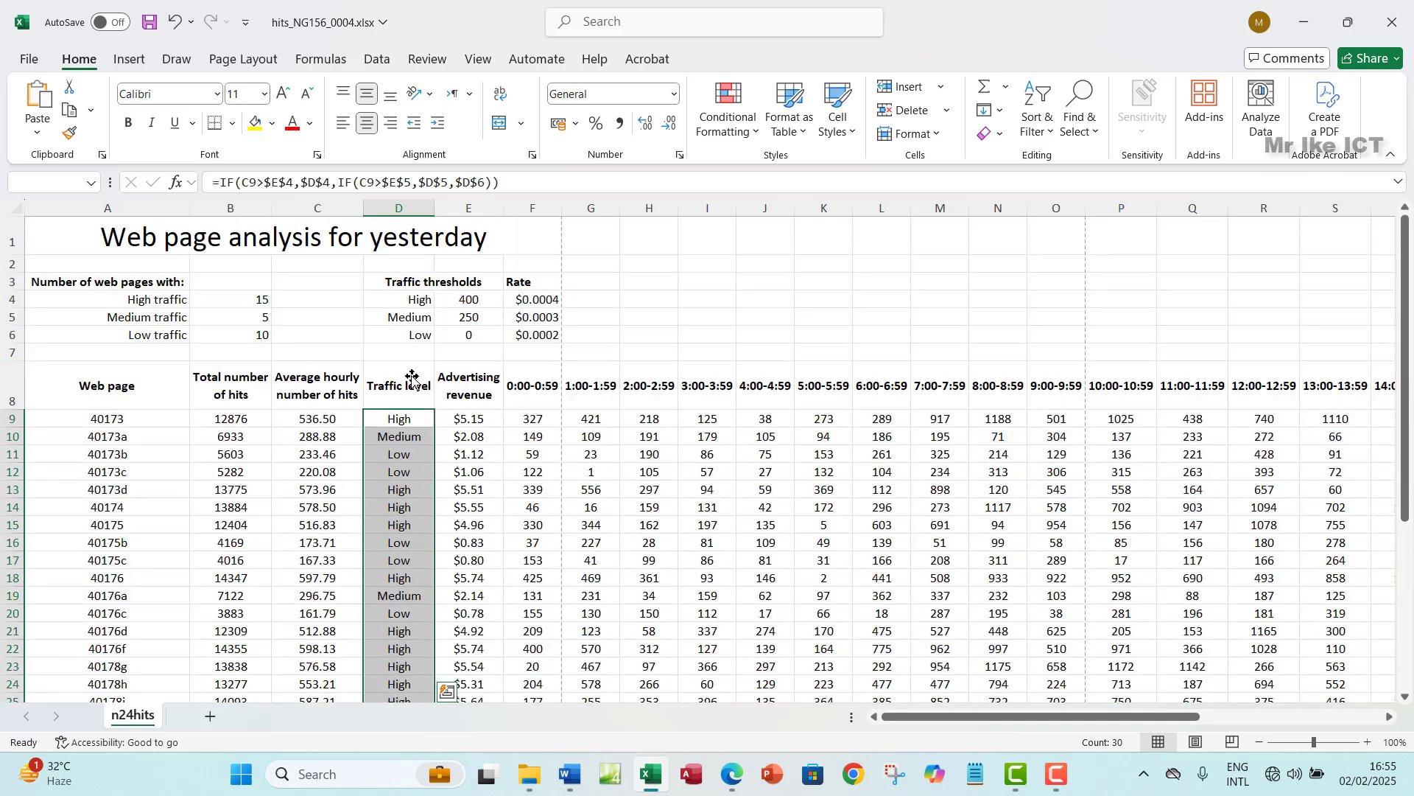
- Re-read question 11 in the exam paper, then return to the workbook
click(732, 772)
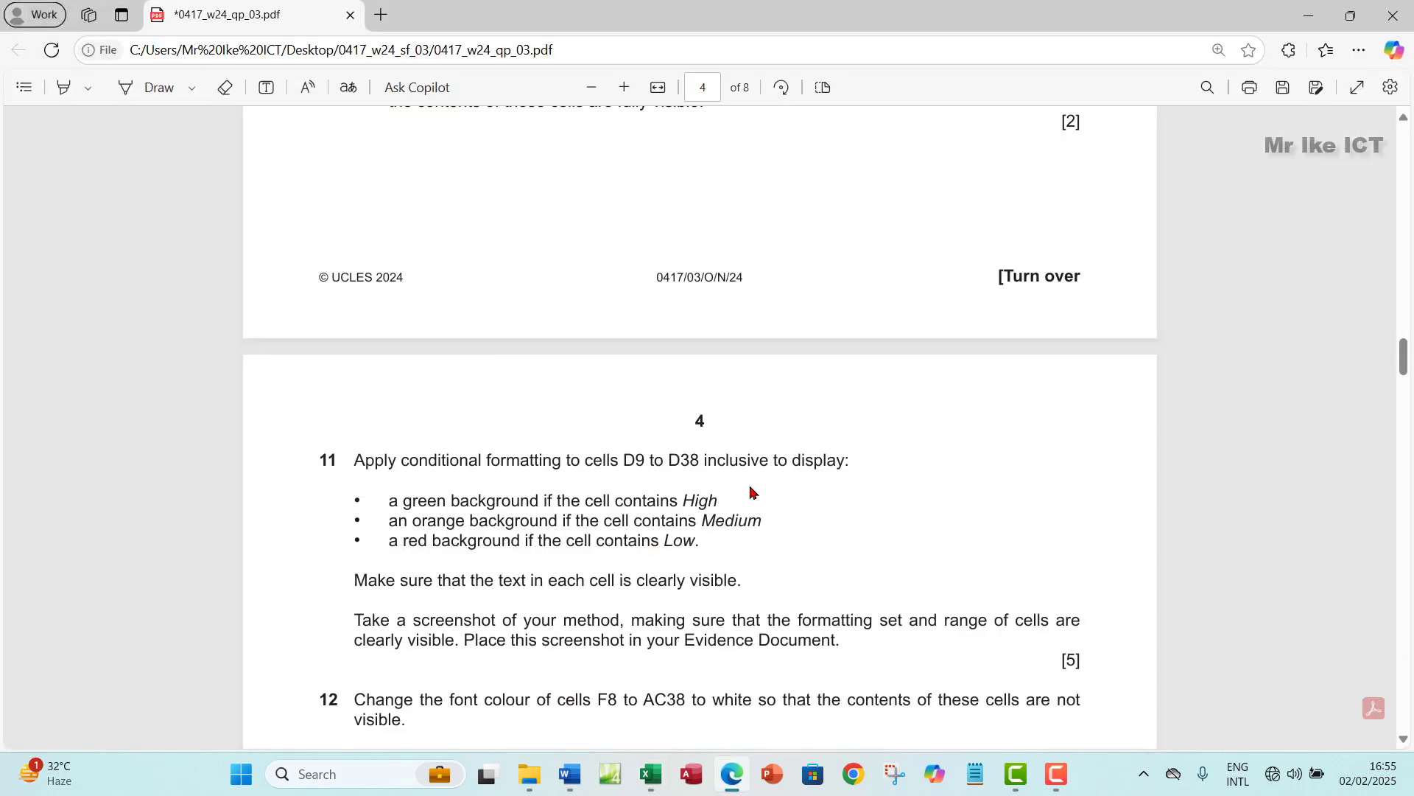
scroll(369, 478, down, 1)
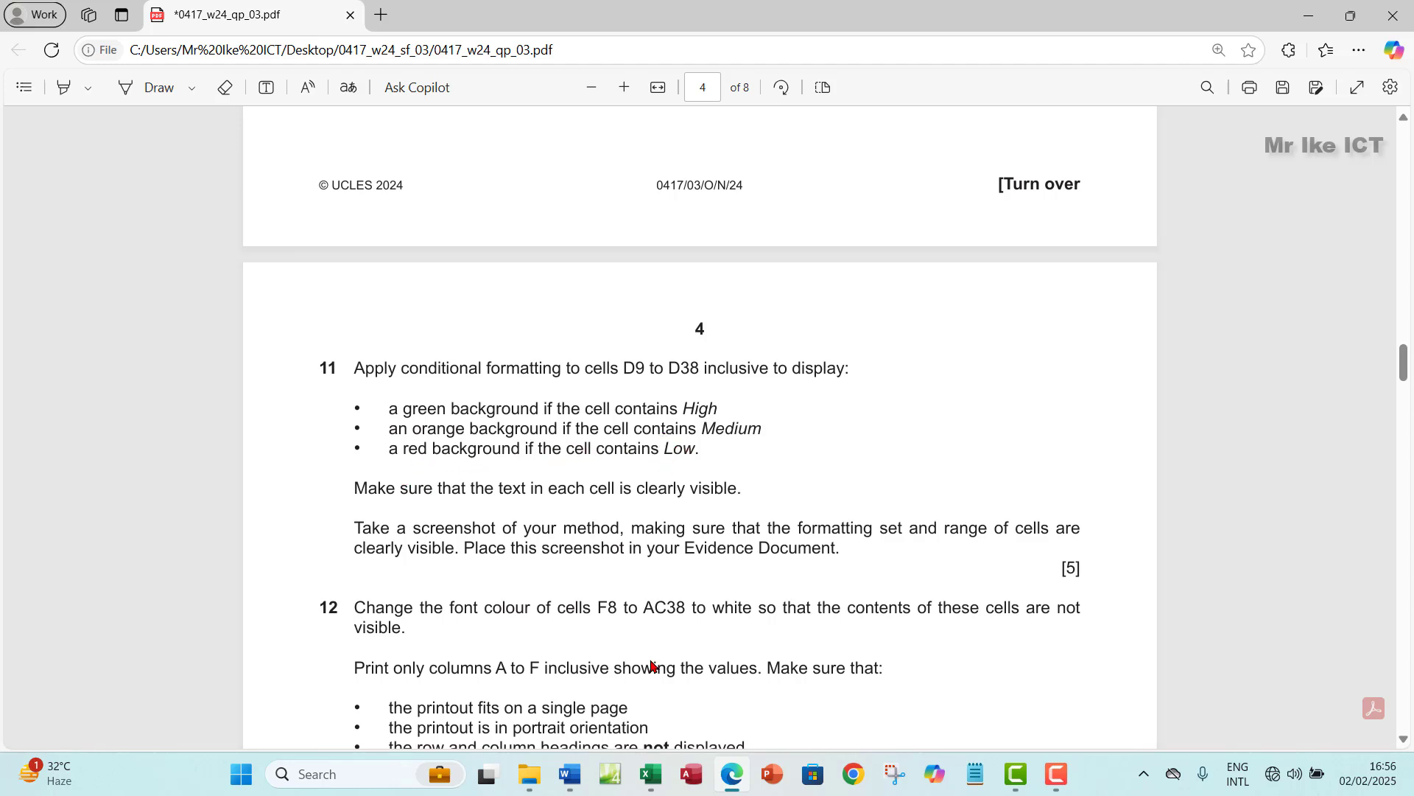
click(652, 773)
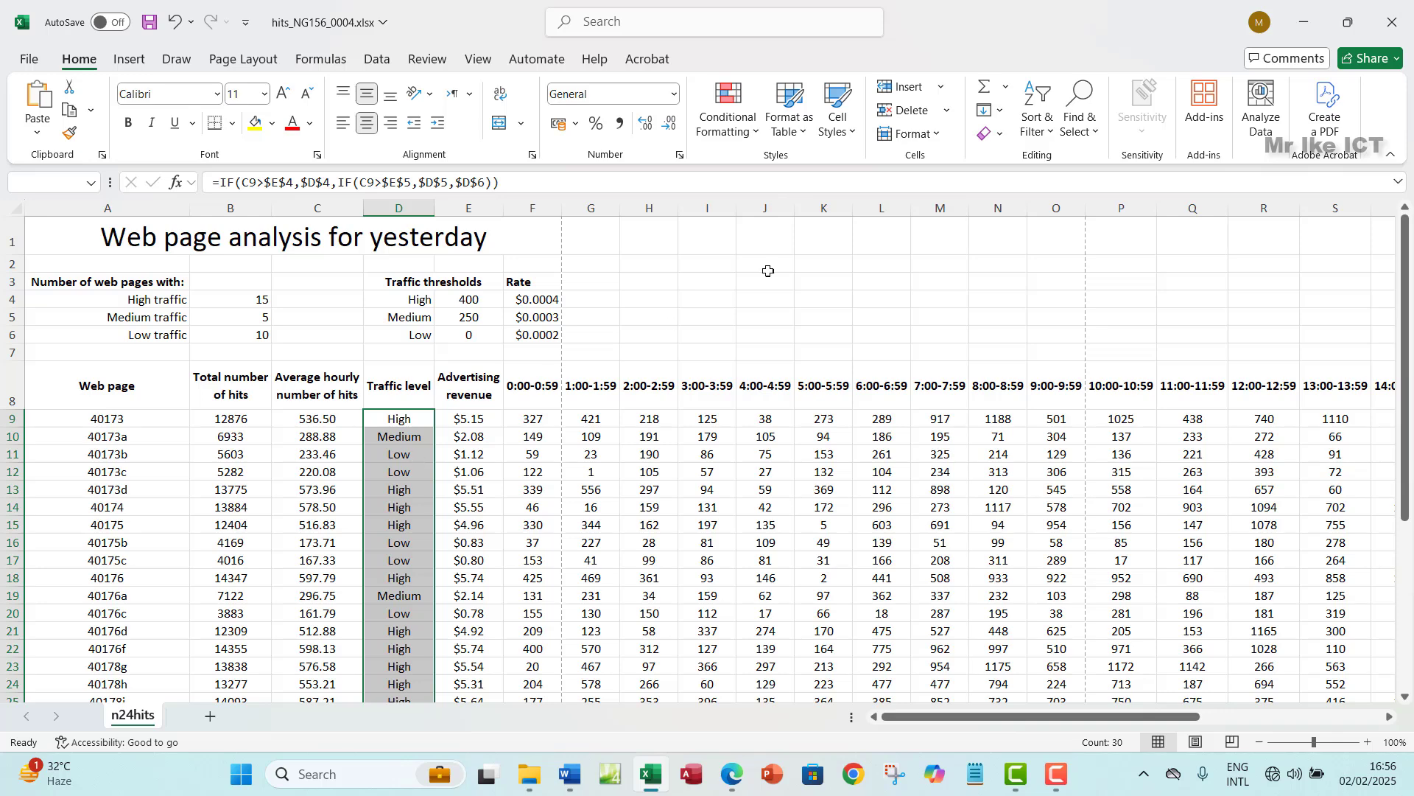
- Start an Equal To highlight rule that matches the High value in cell D4
click(753, 134)
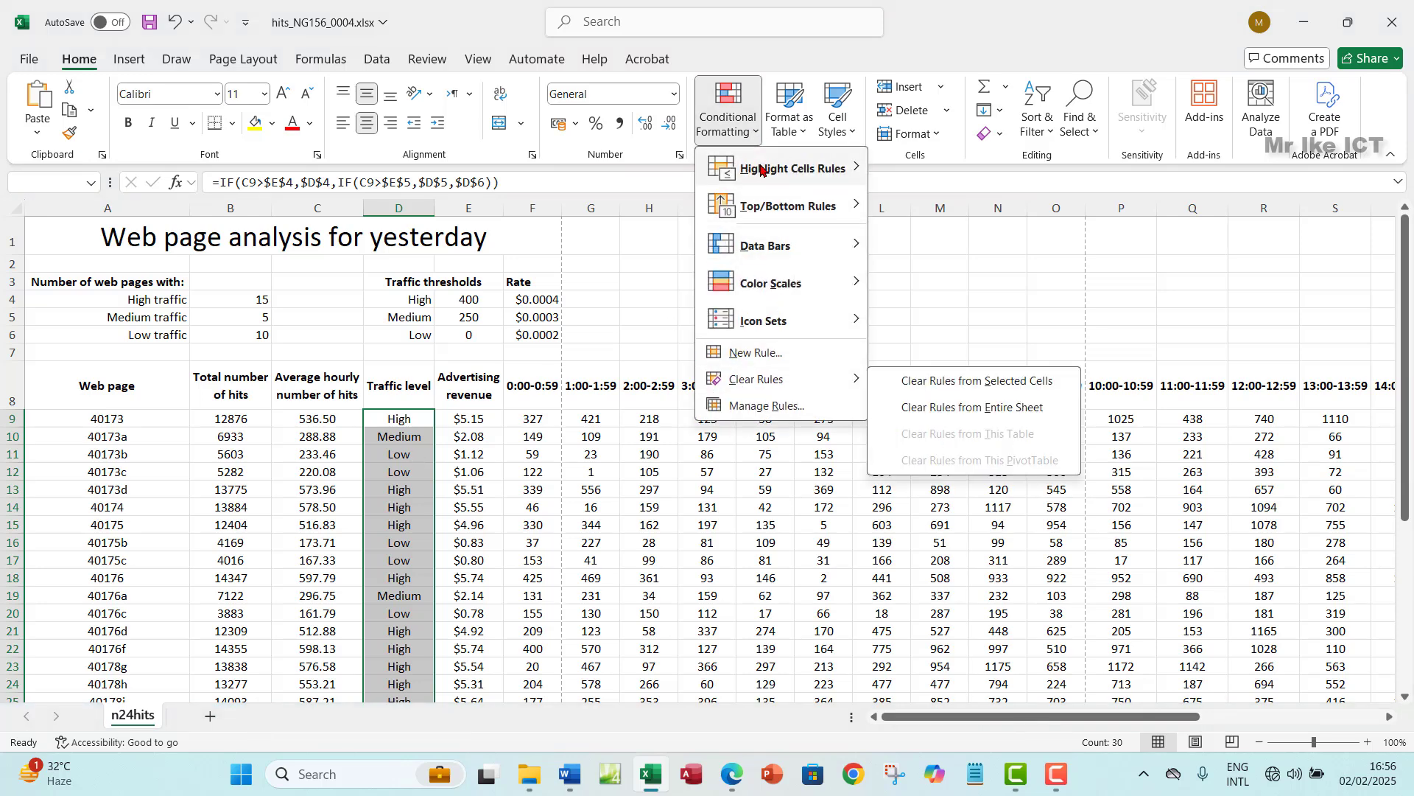
mouse_move(761, 169)
click(950, 279)
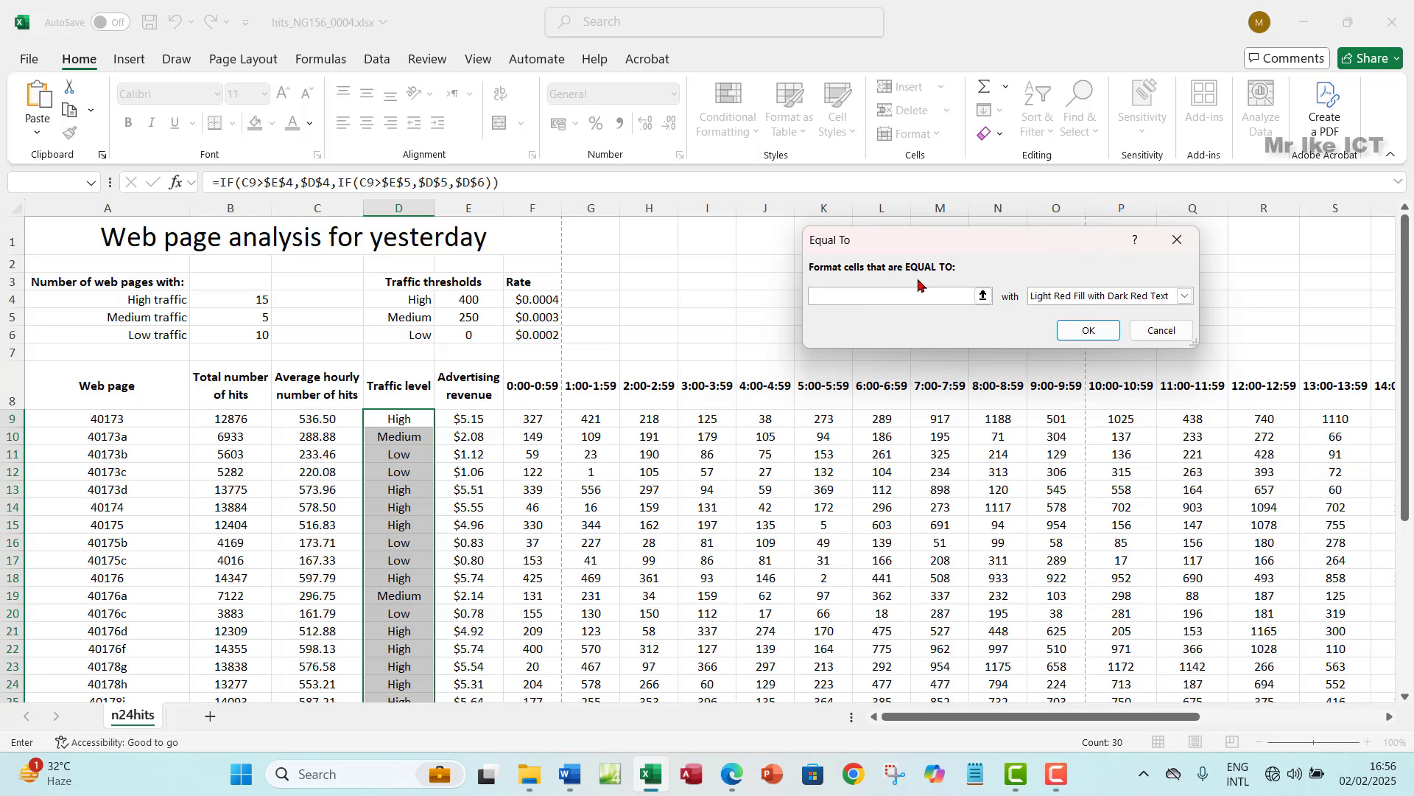
click(984, 295)
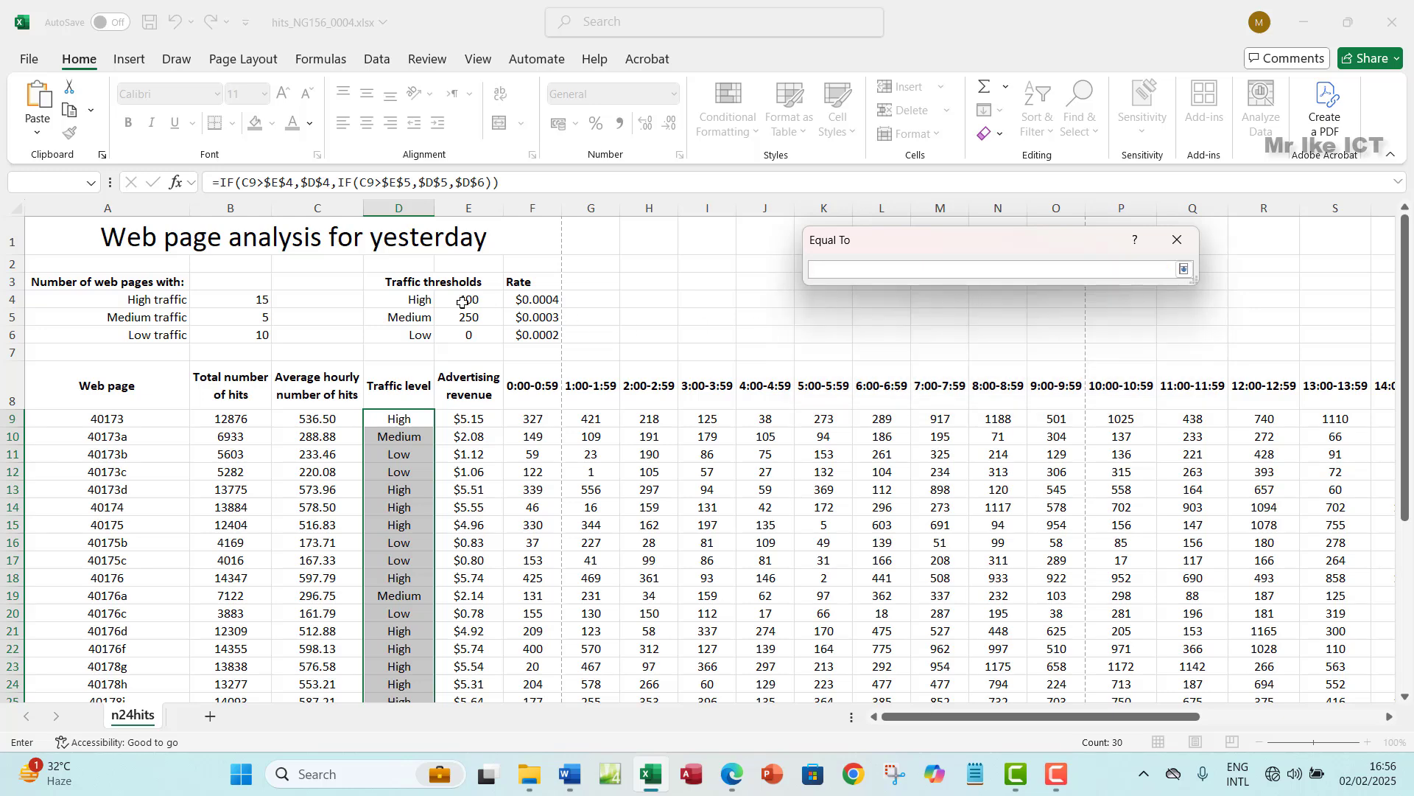
click(415, 302)
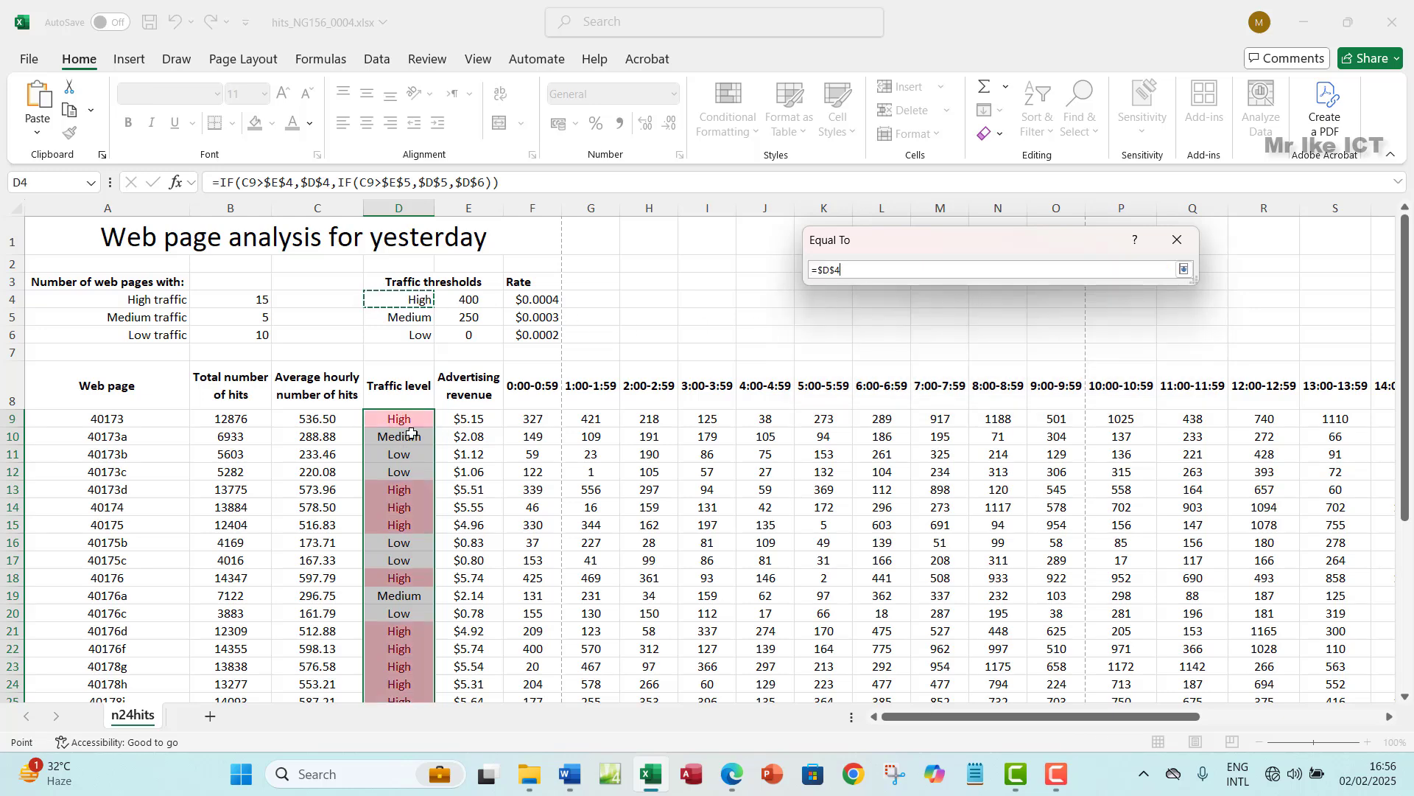
click(1184, 270)
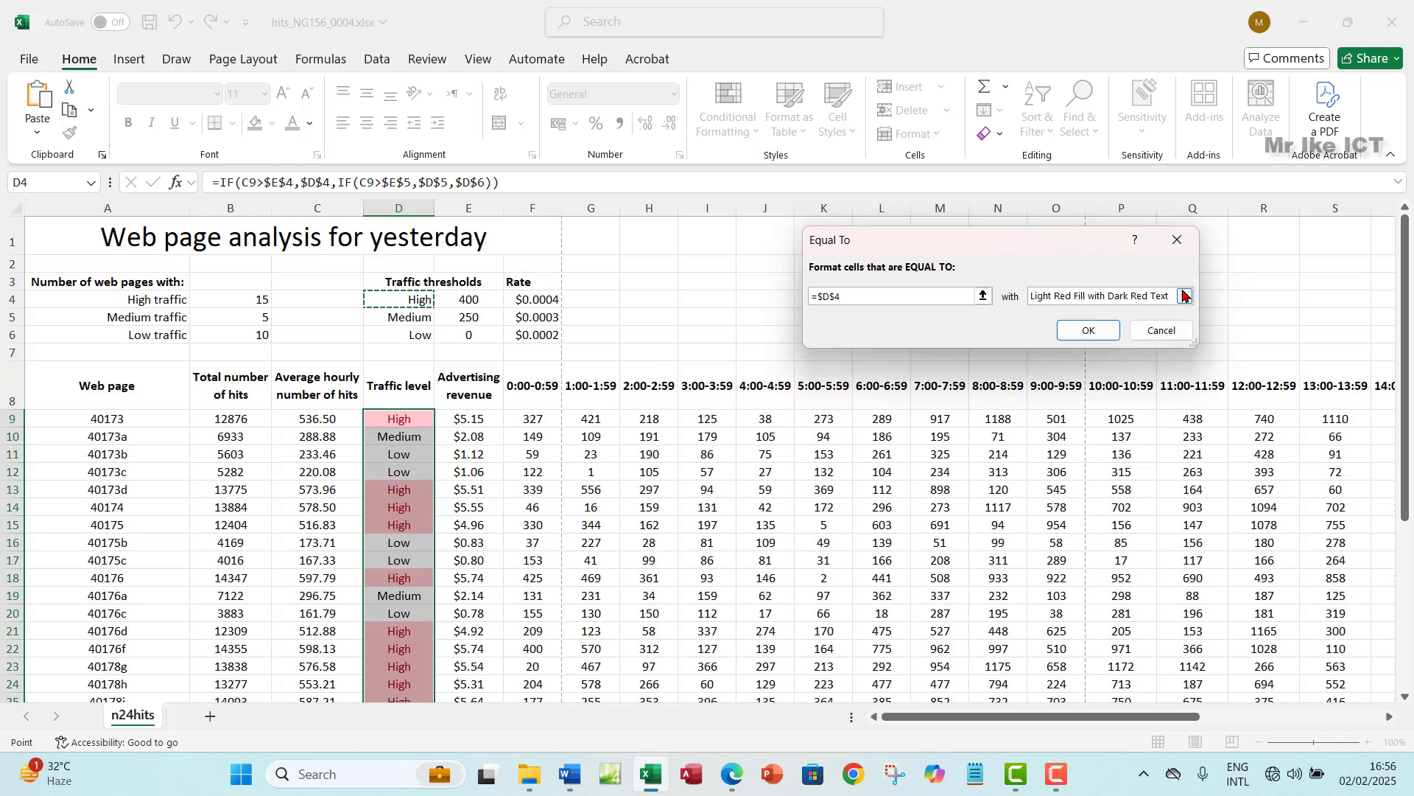
- Give matching cells a custom green fill and apply the rule
click(1186, 297)
click(1061, 397)
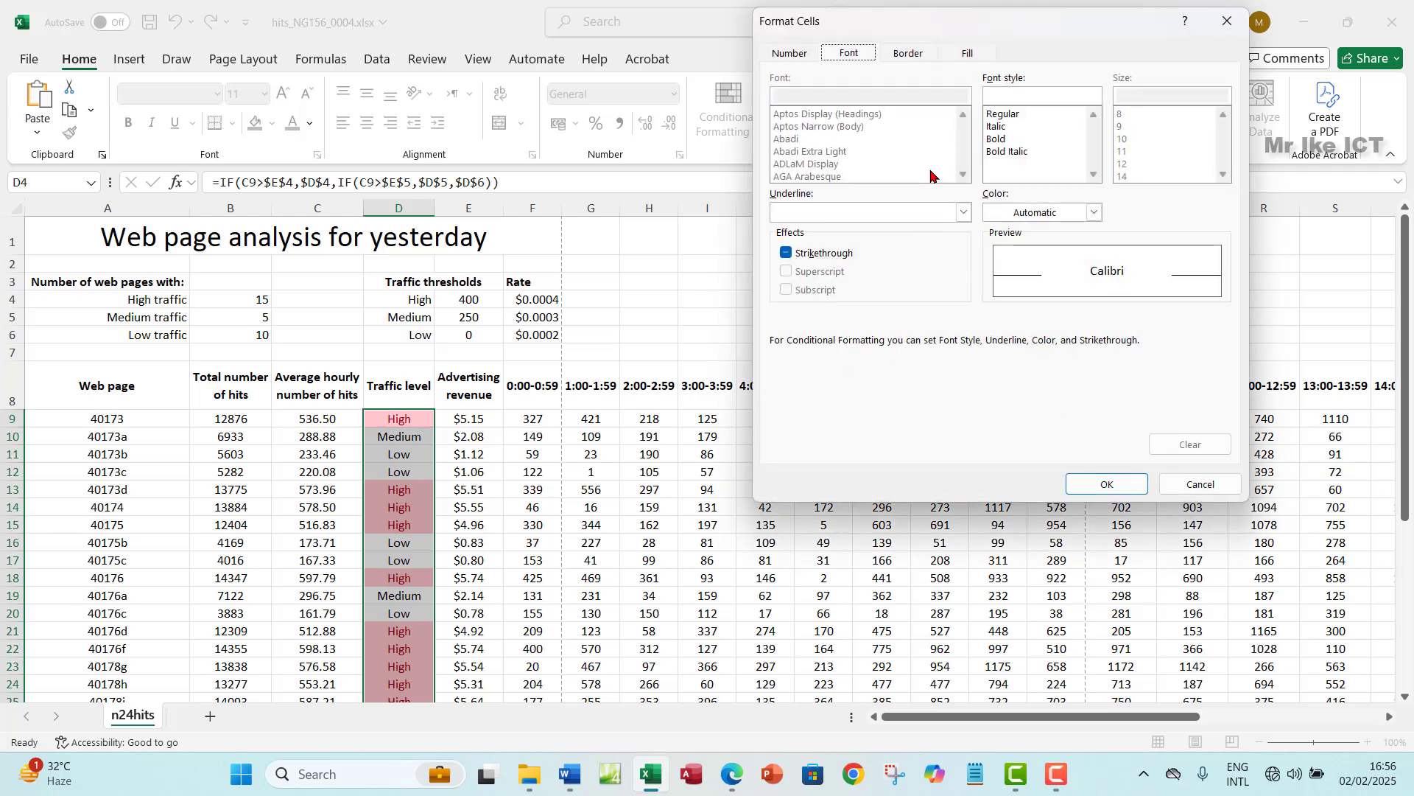
click(973, 53)
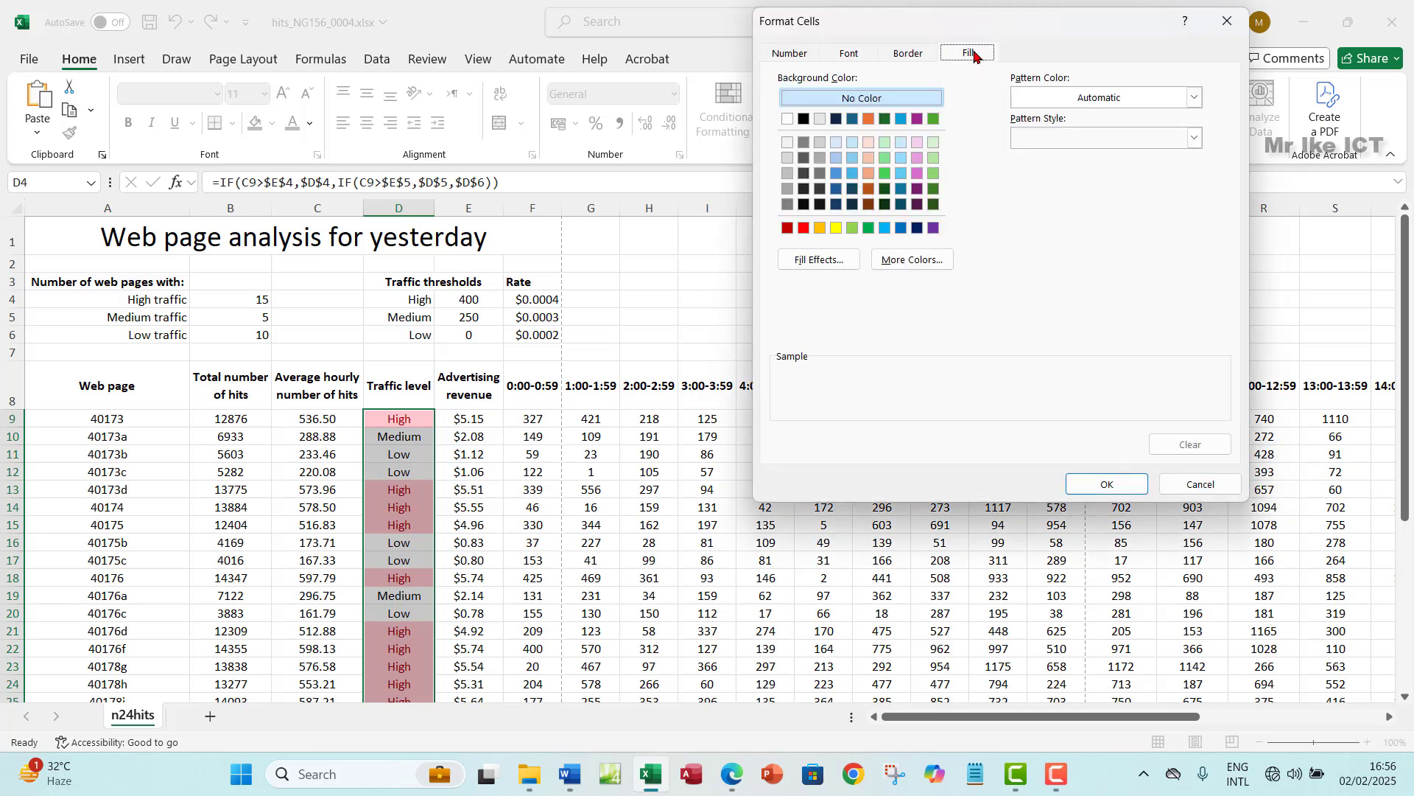
click(803, 229)
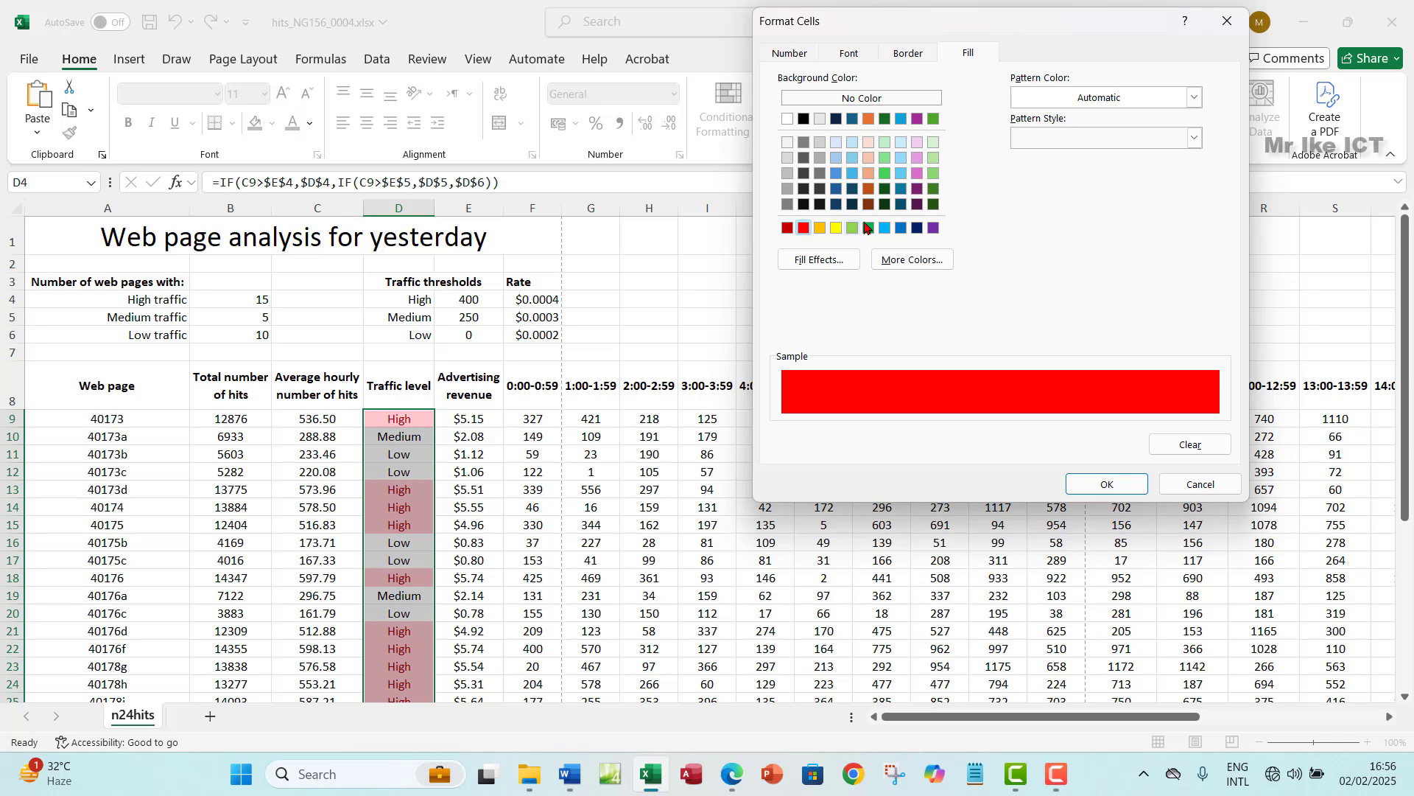
click(886, 175)
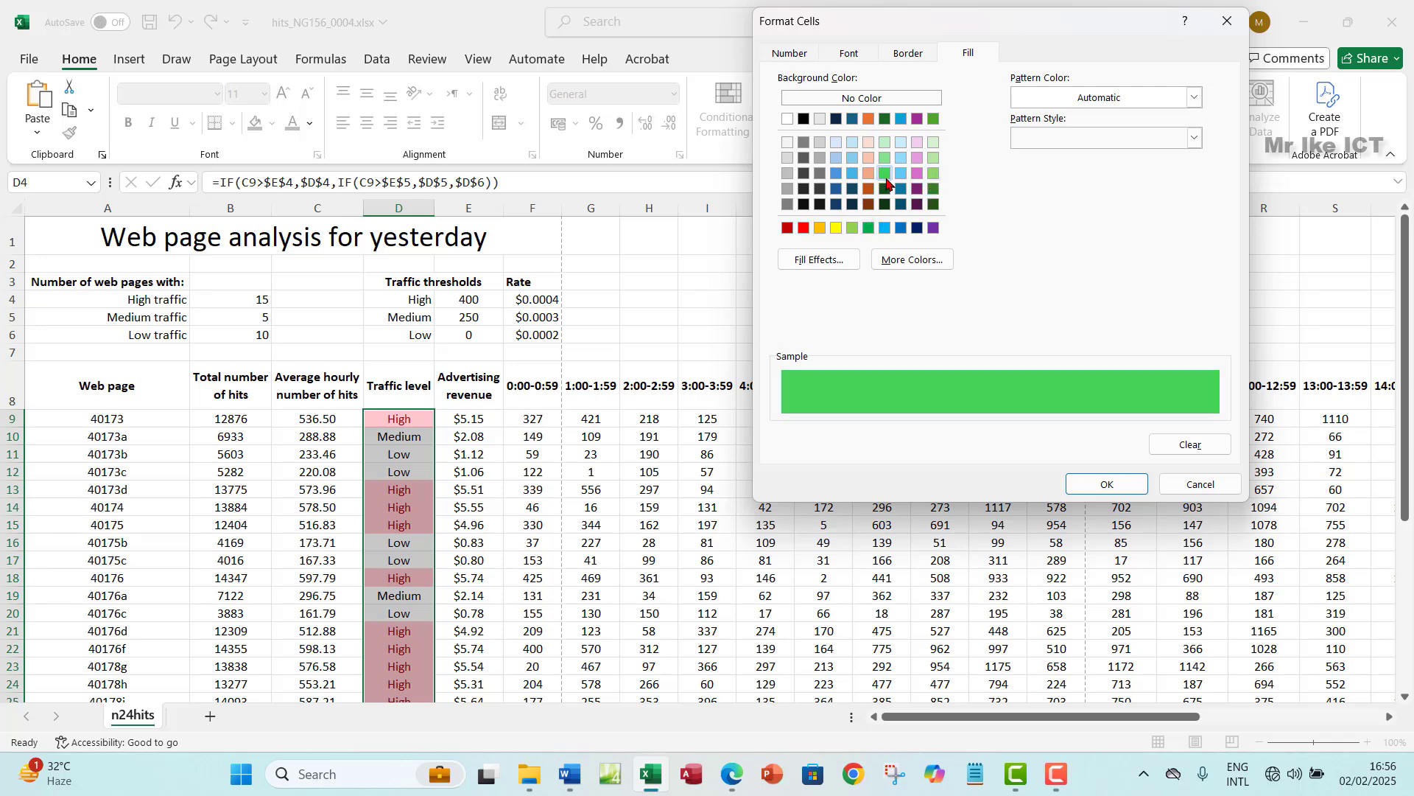
click(1091, 484)
click(1083, 331)
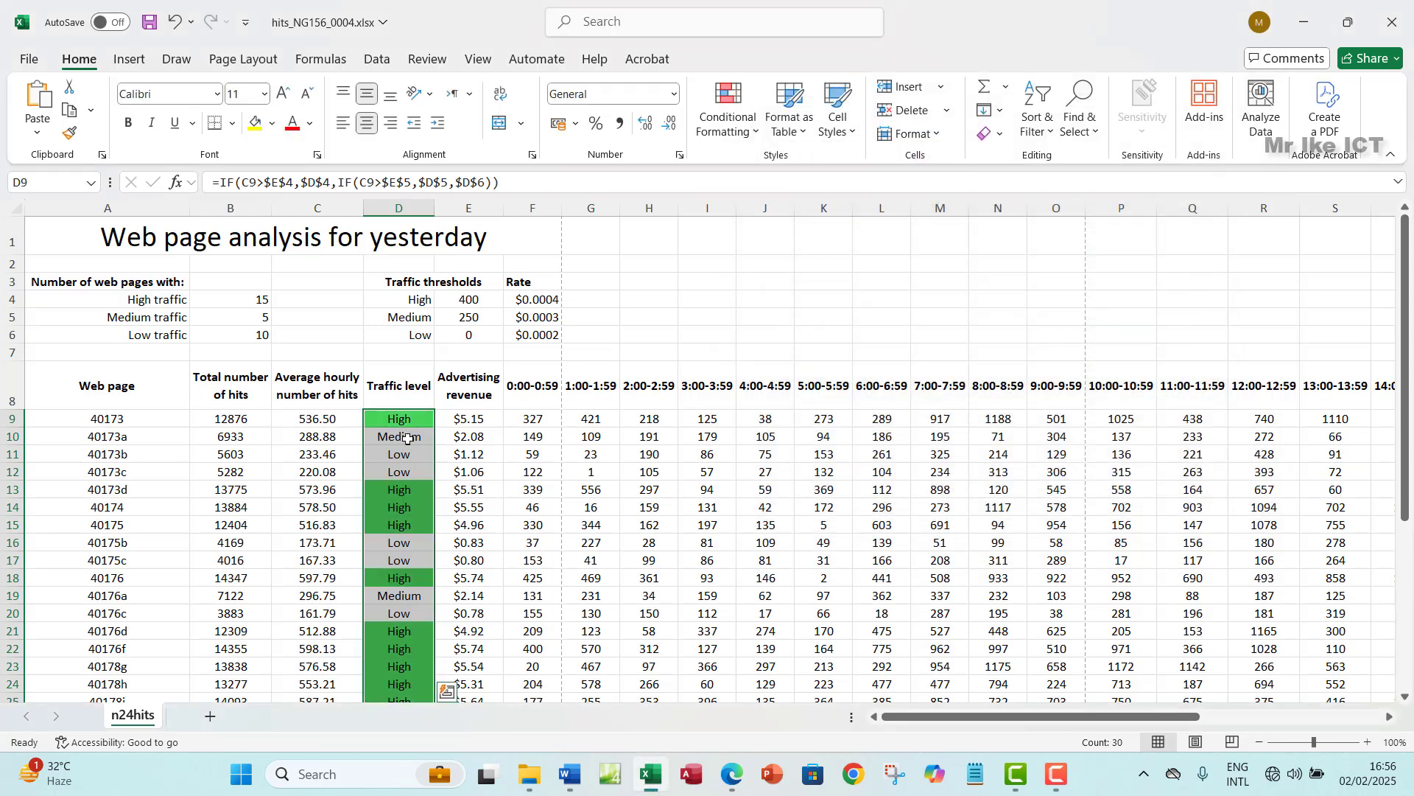
- Delete the green High rule in the Conditional Formatting Rules Manager and apply the change
click(757, 140)
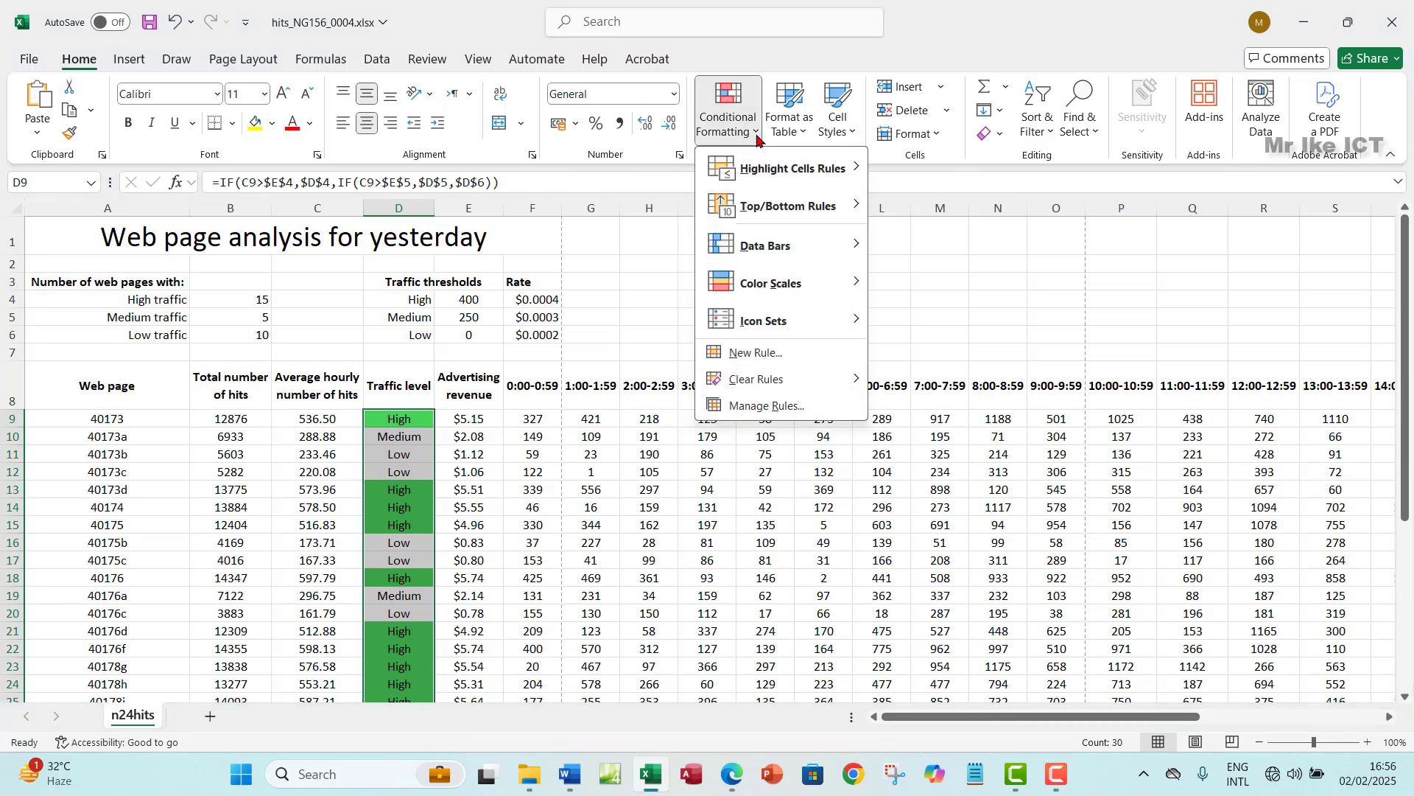
click(766, 406)
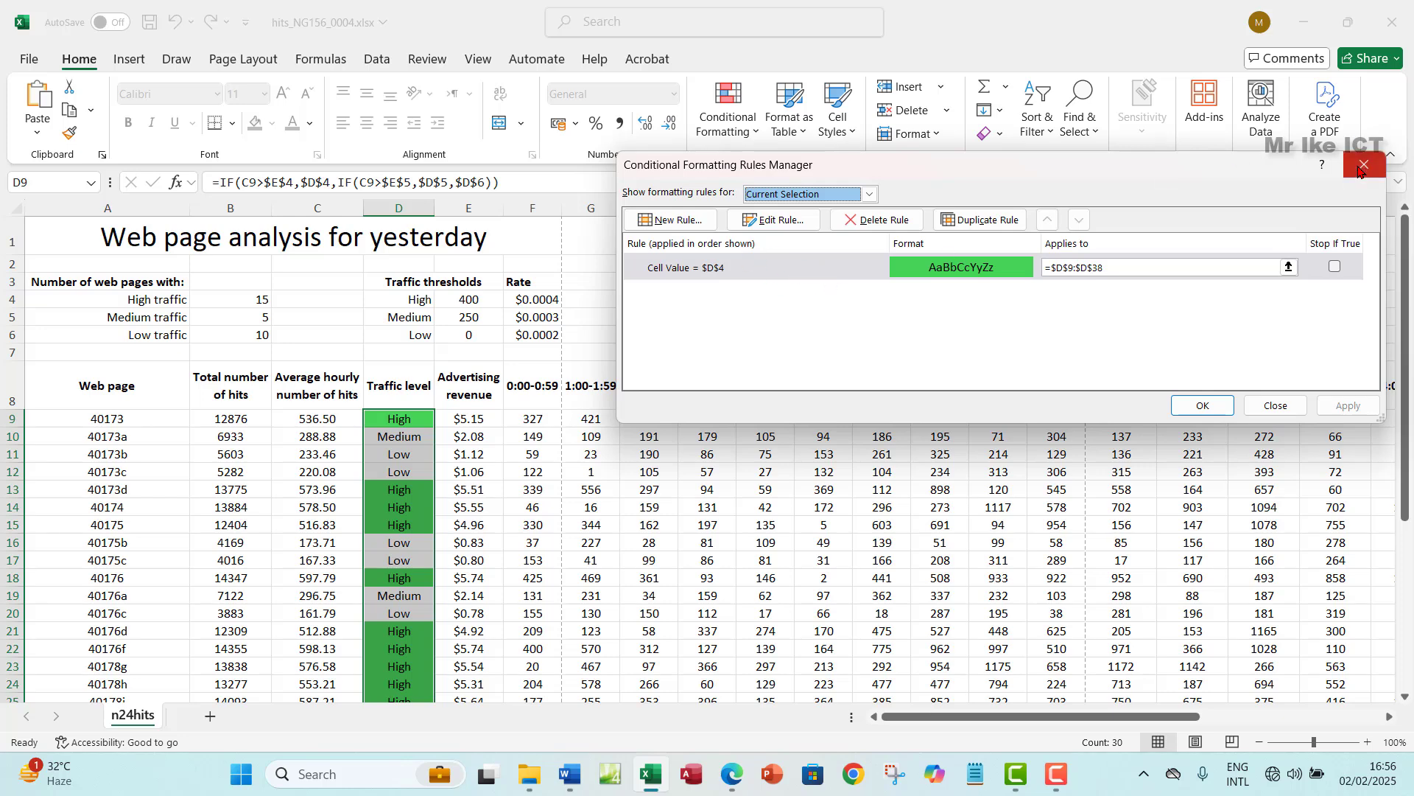
click(882, 221)
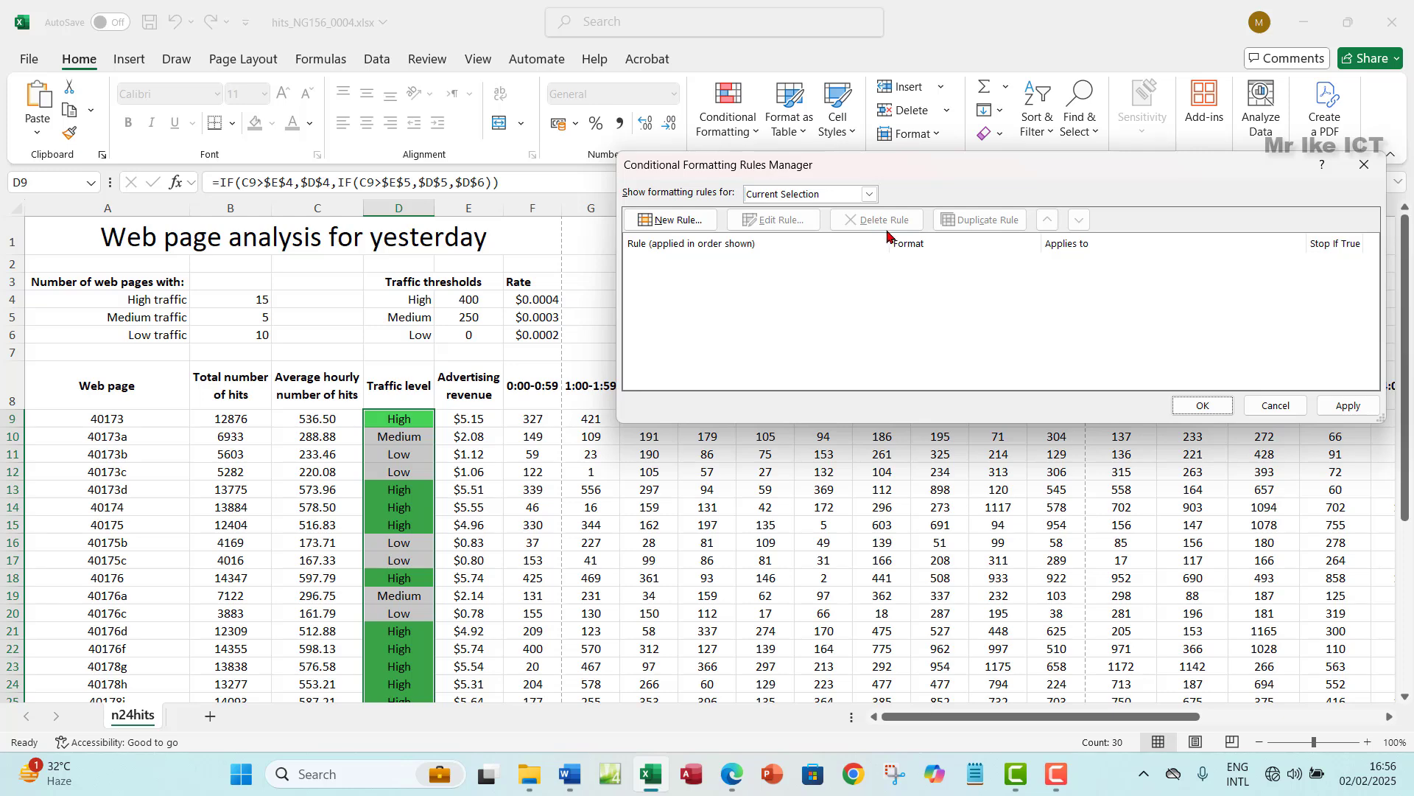
click(1348, 405)
click(1203, 405)
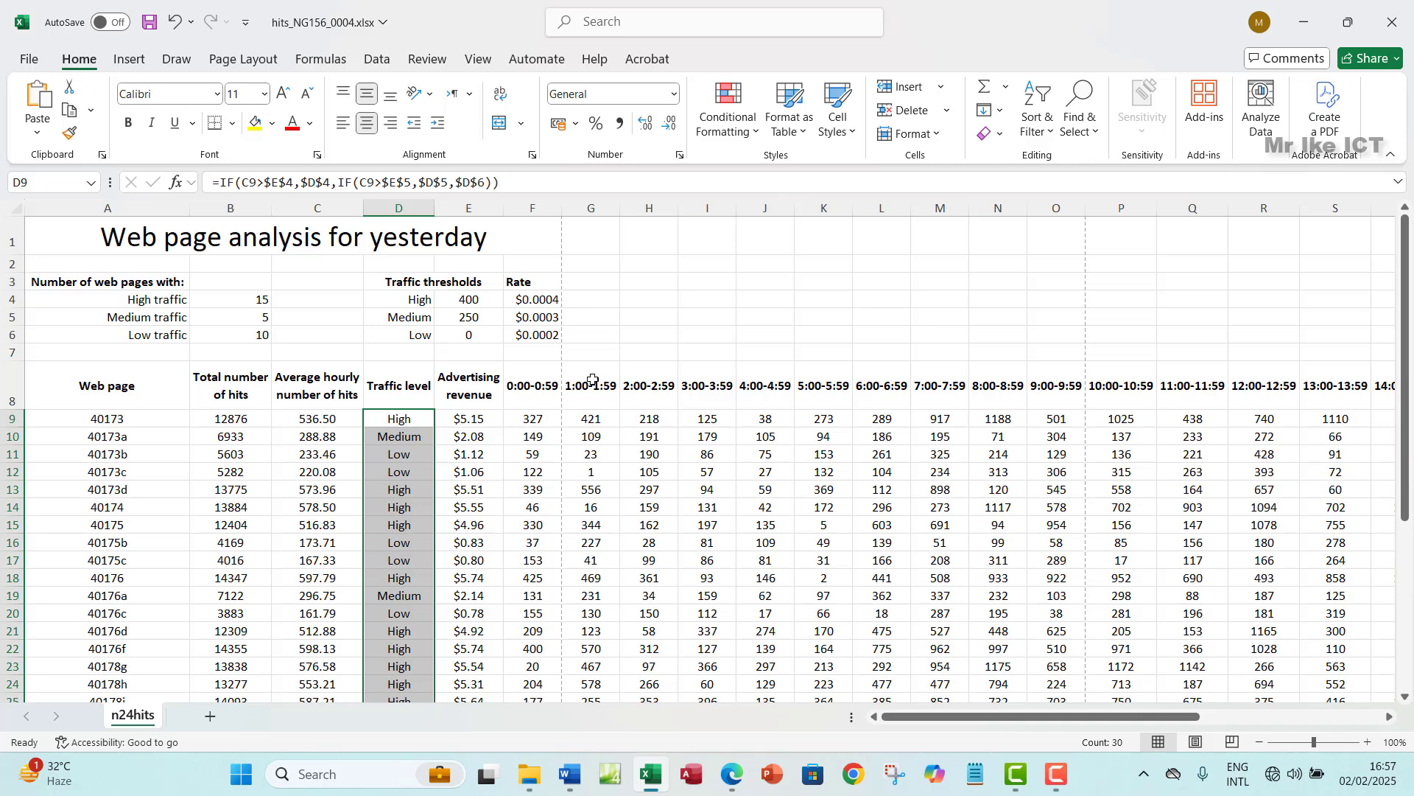
- Create a new rule formatting cells that contain the specific text in $D$4
click(756, 129)
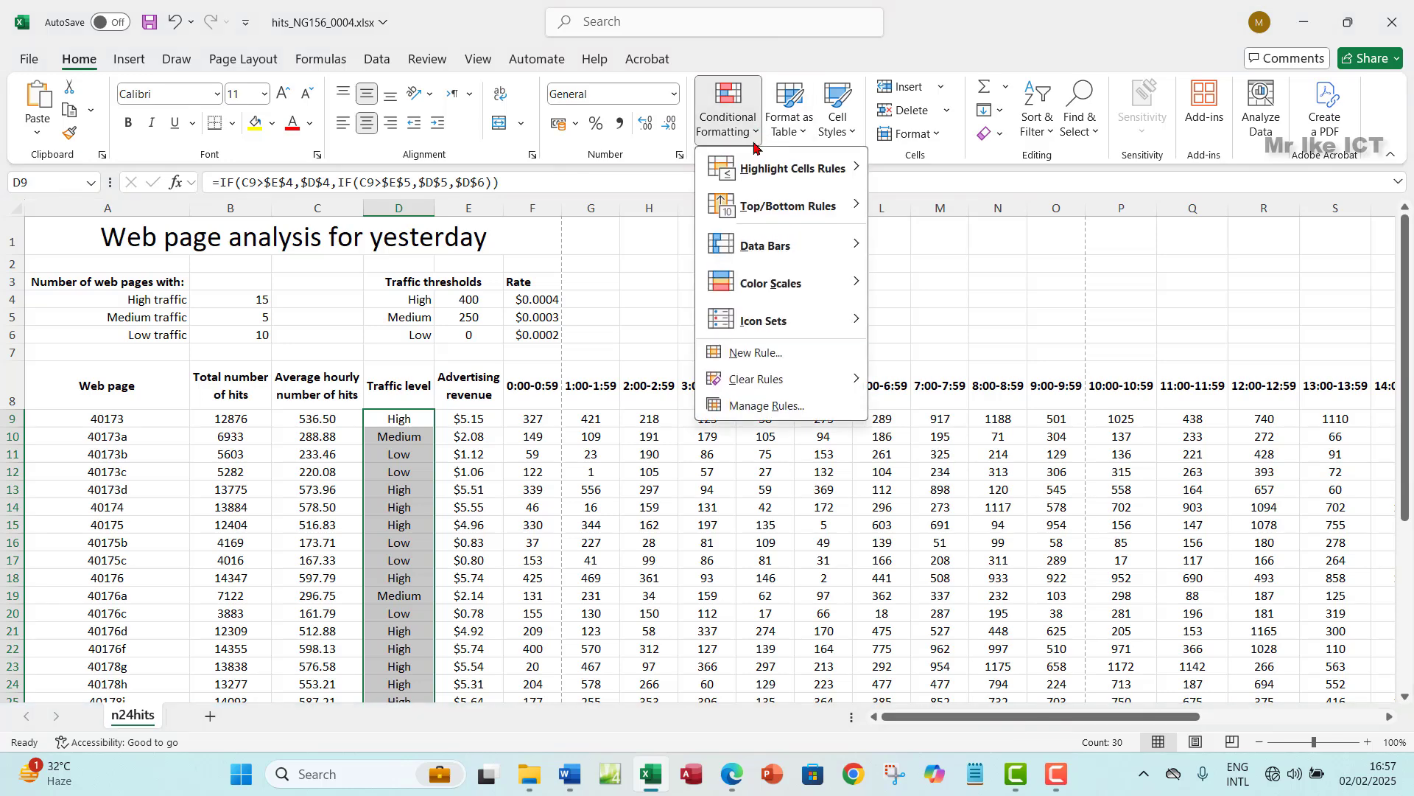
click(750, 354)
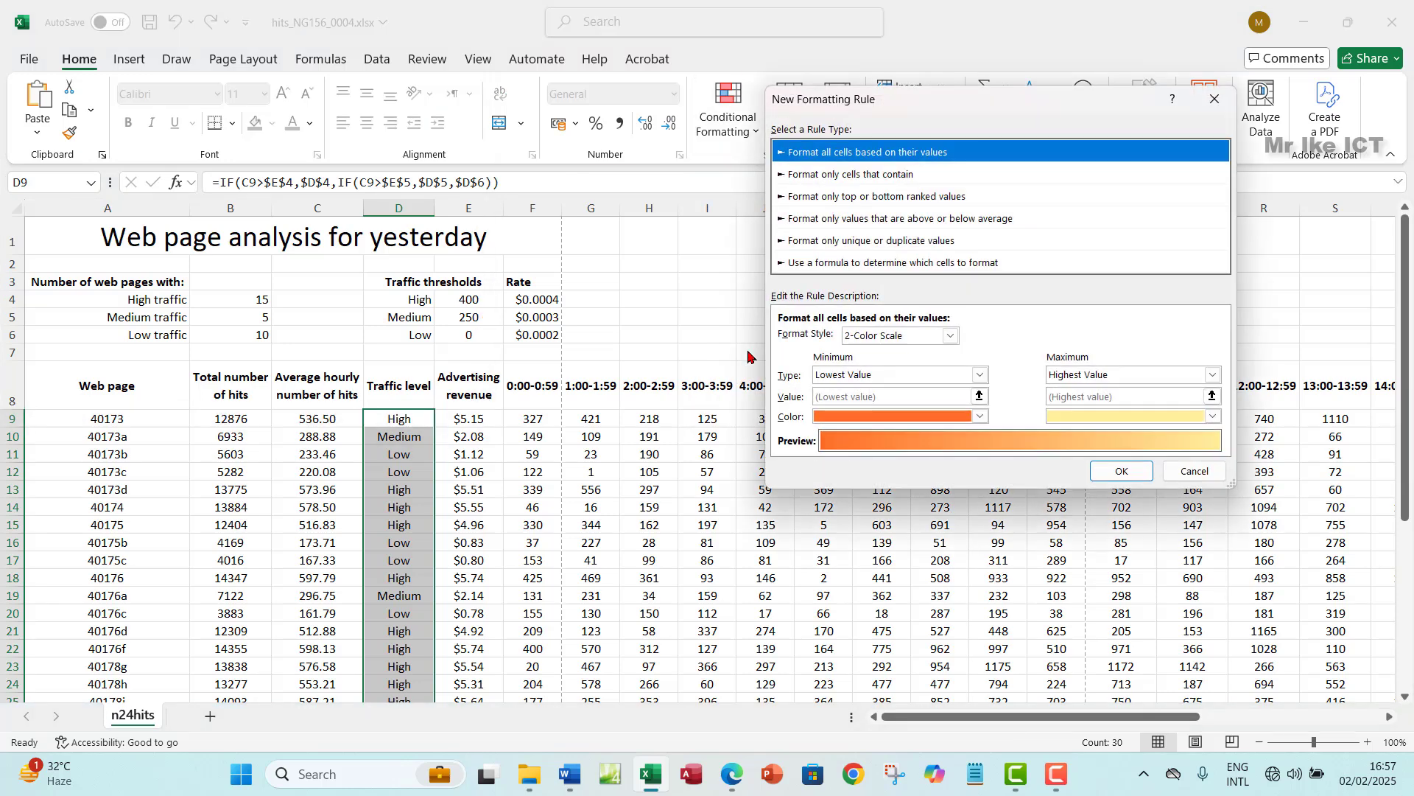
click(817, 176)
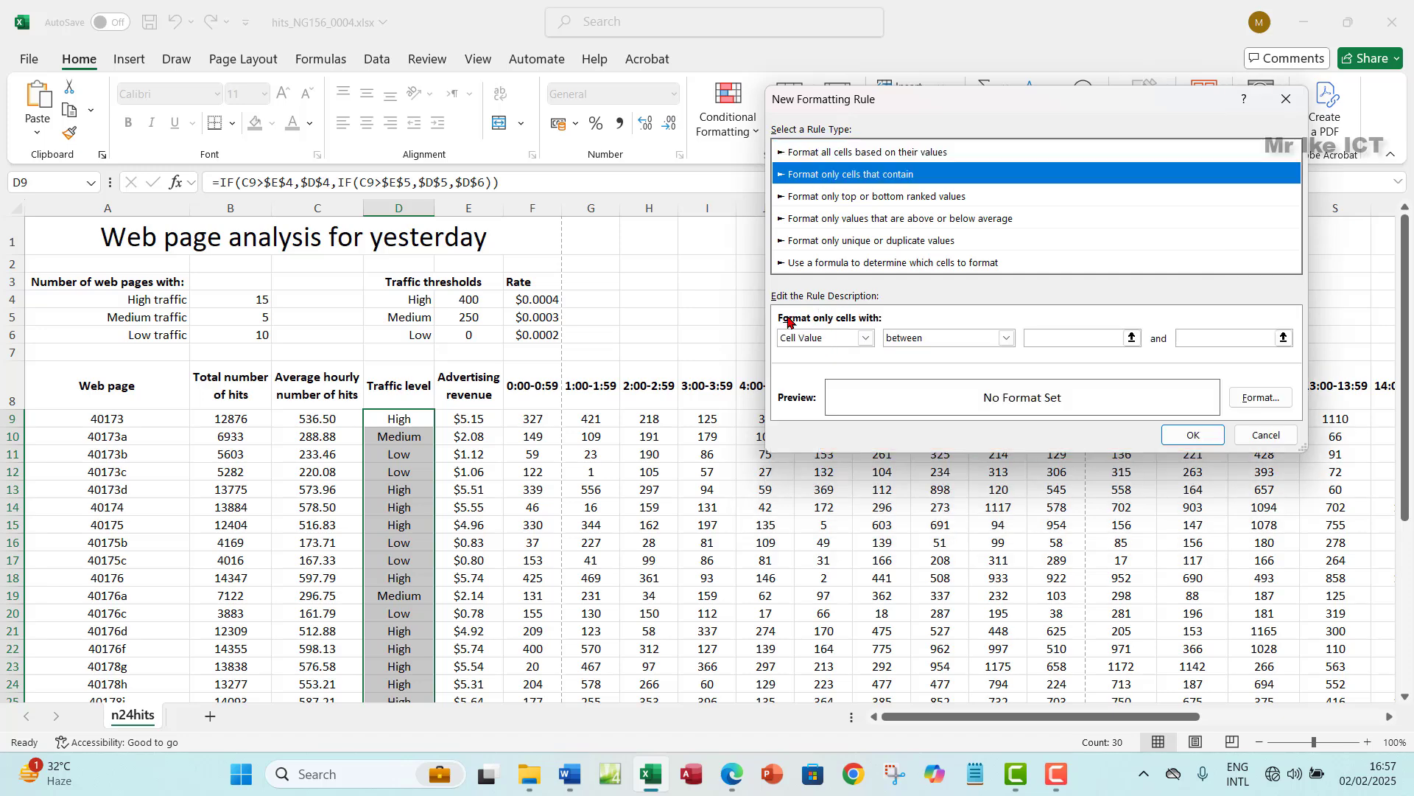
click(866, 337)
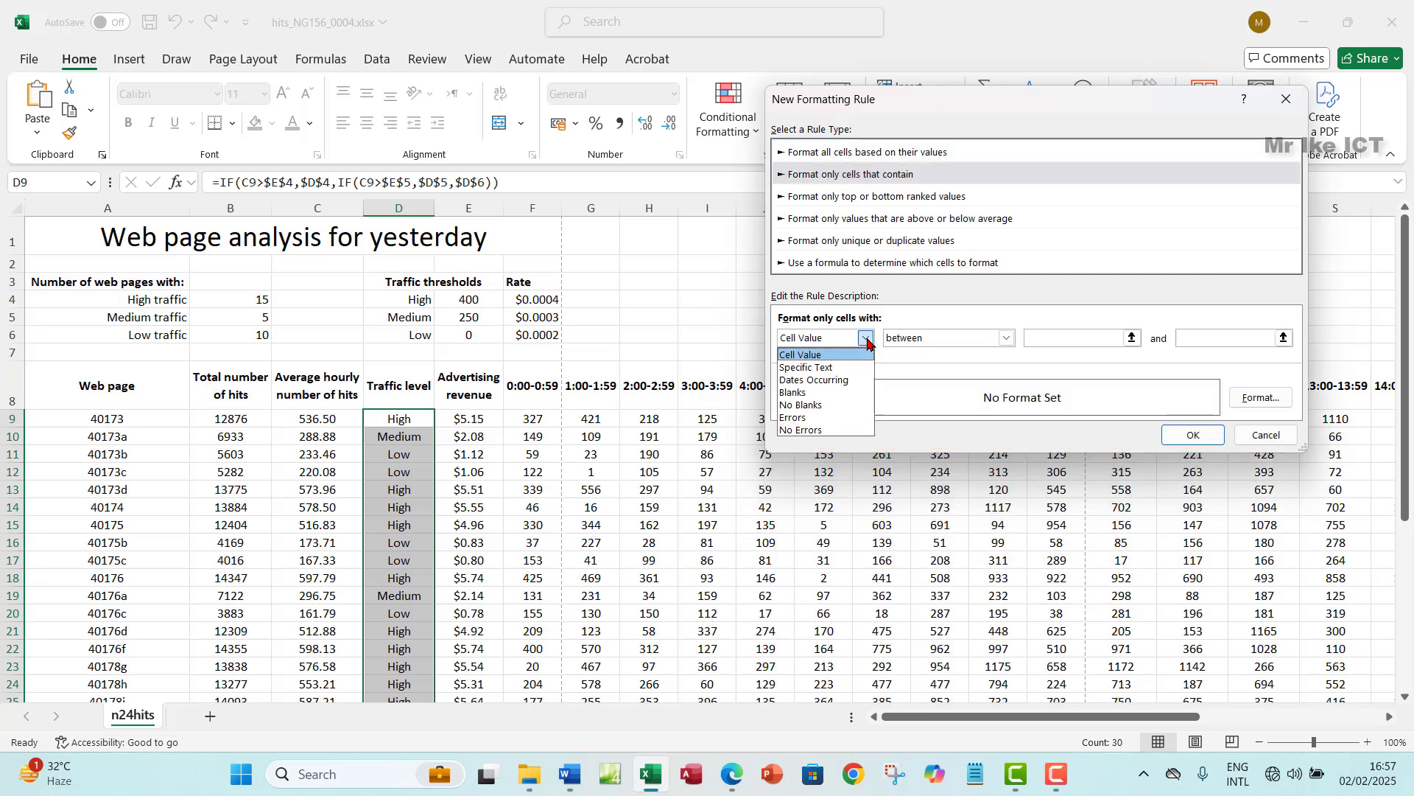
click(823, 367)
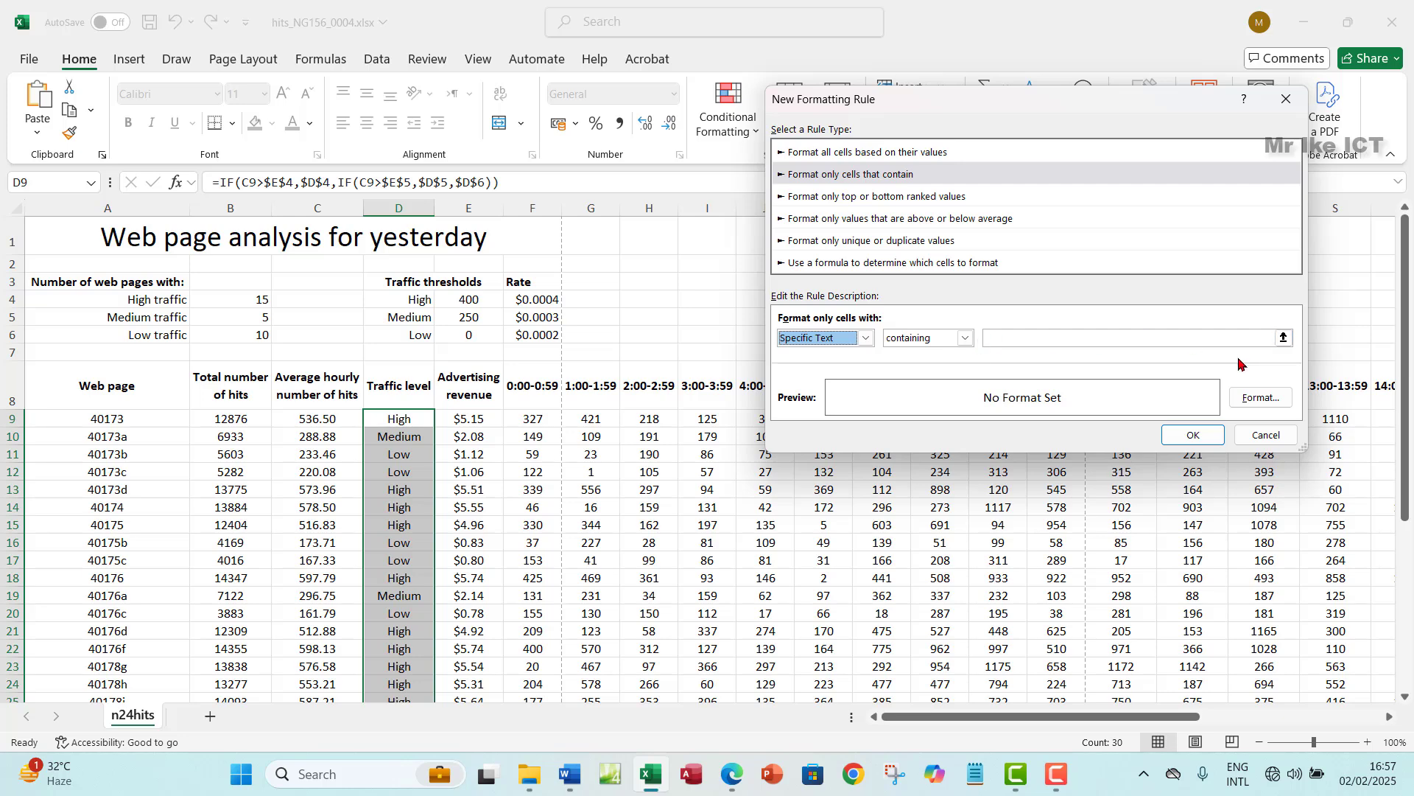
click(1094, 341)
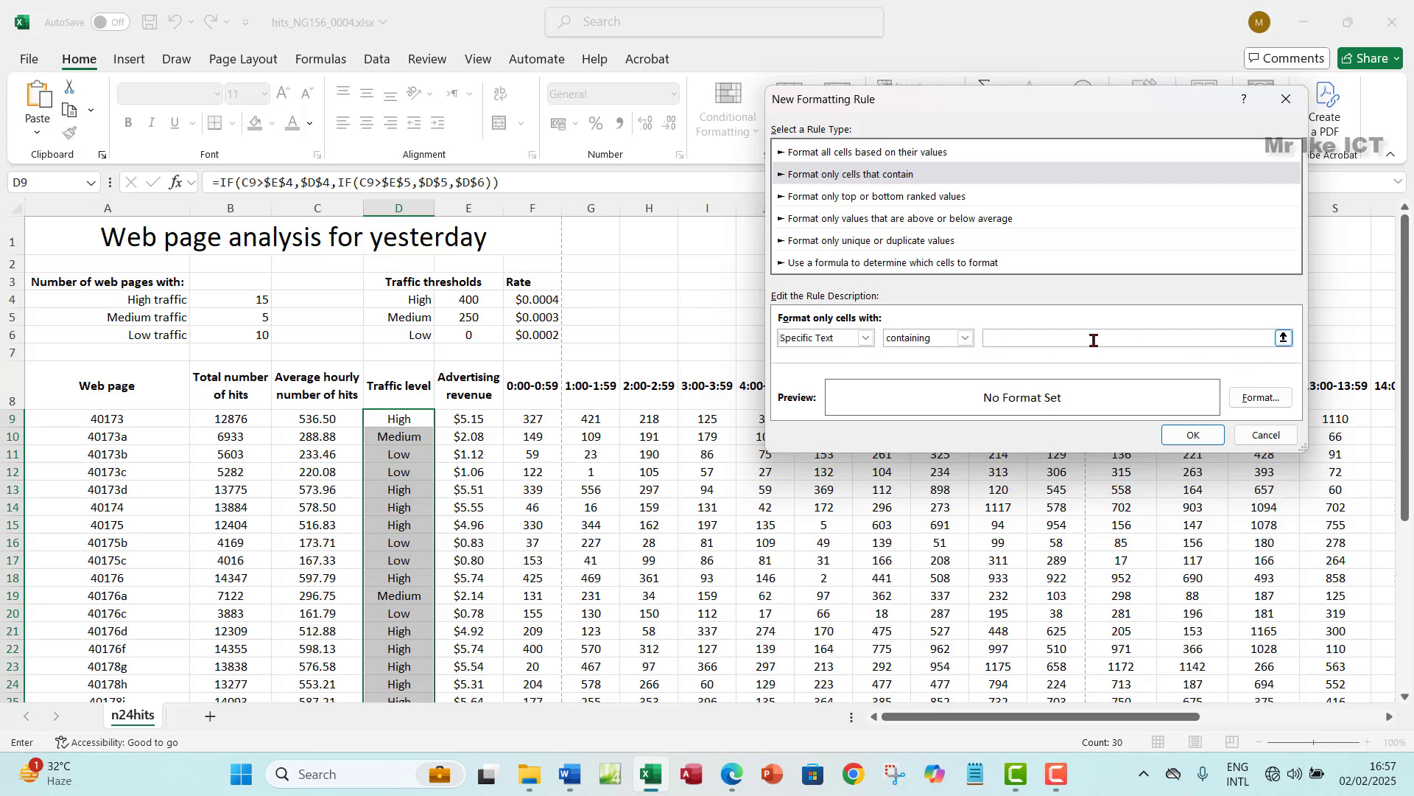
click(1284, 338)
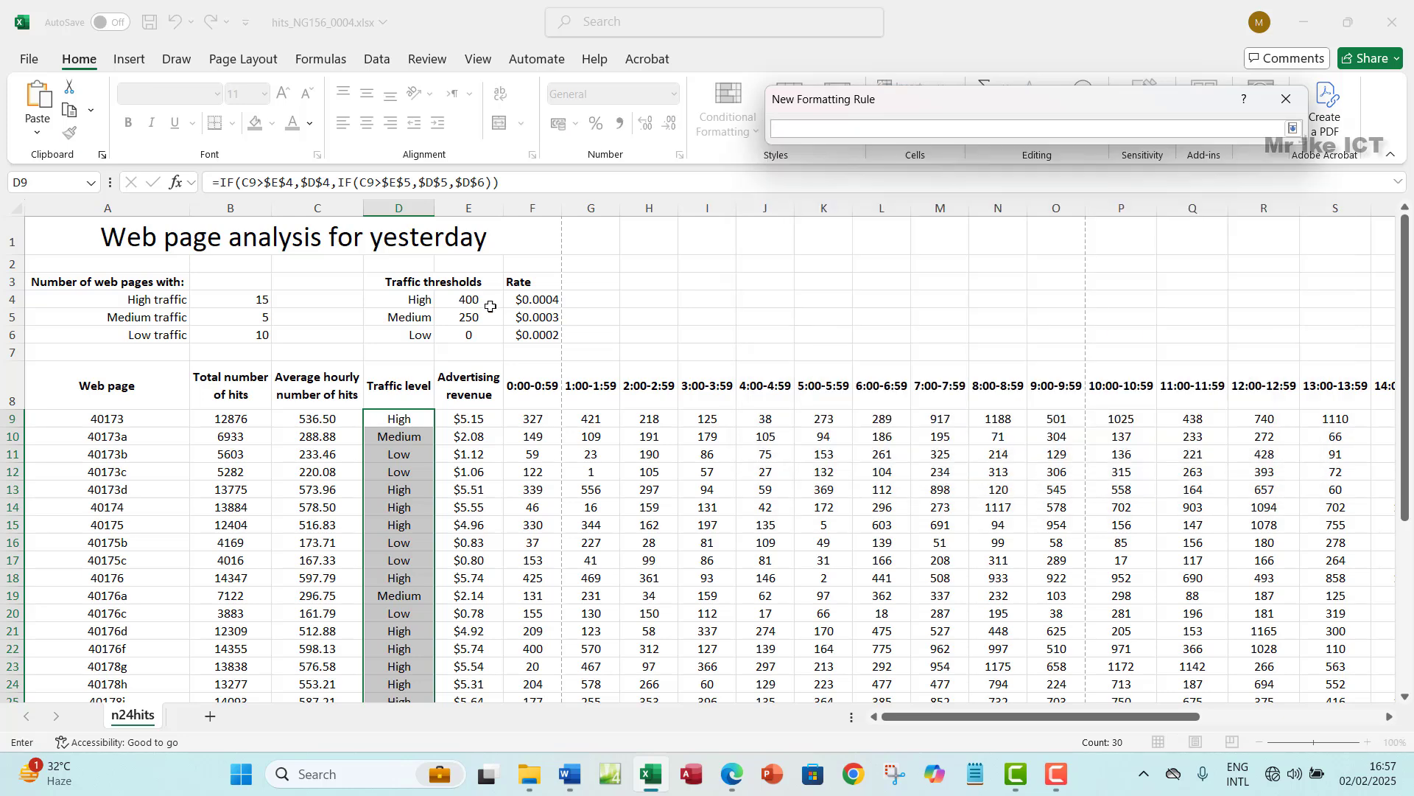
click(411, 302)
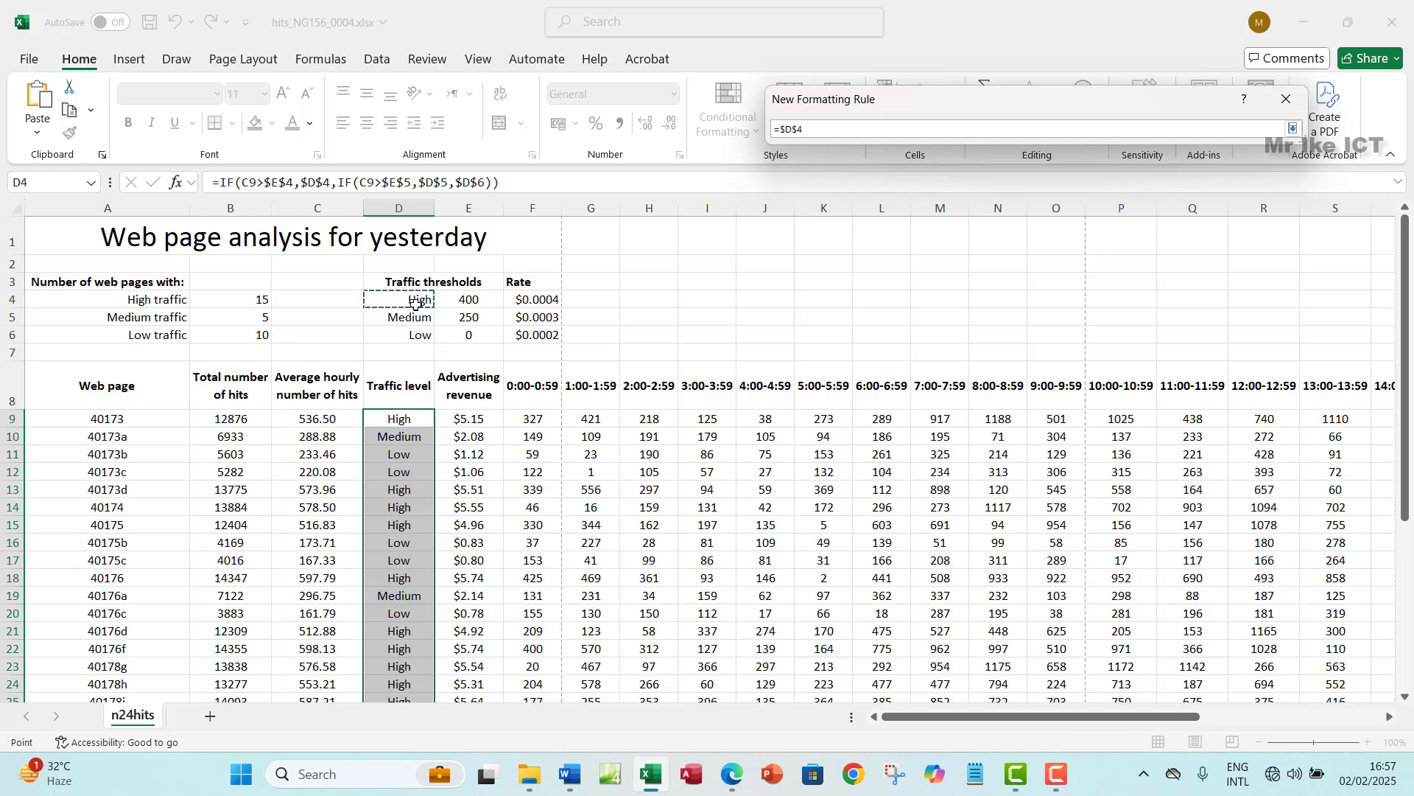
click(1292, 130)
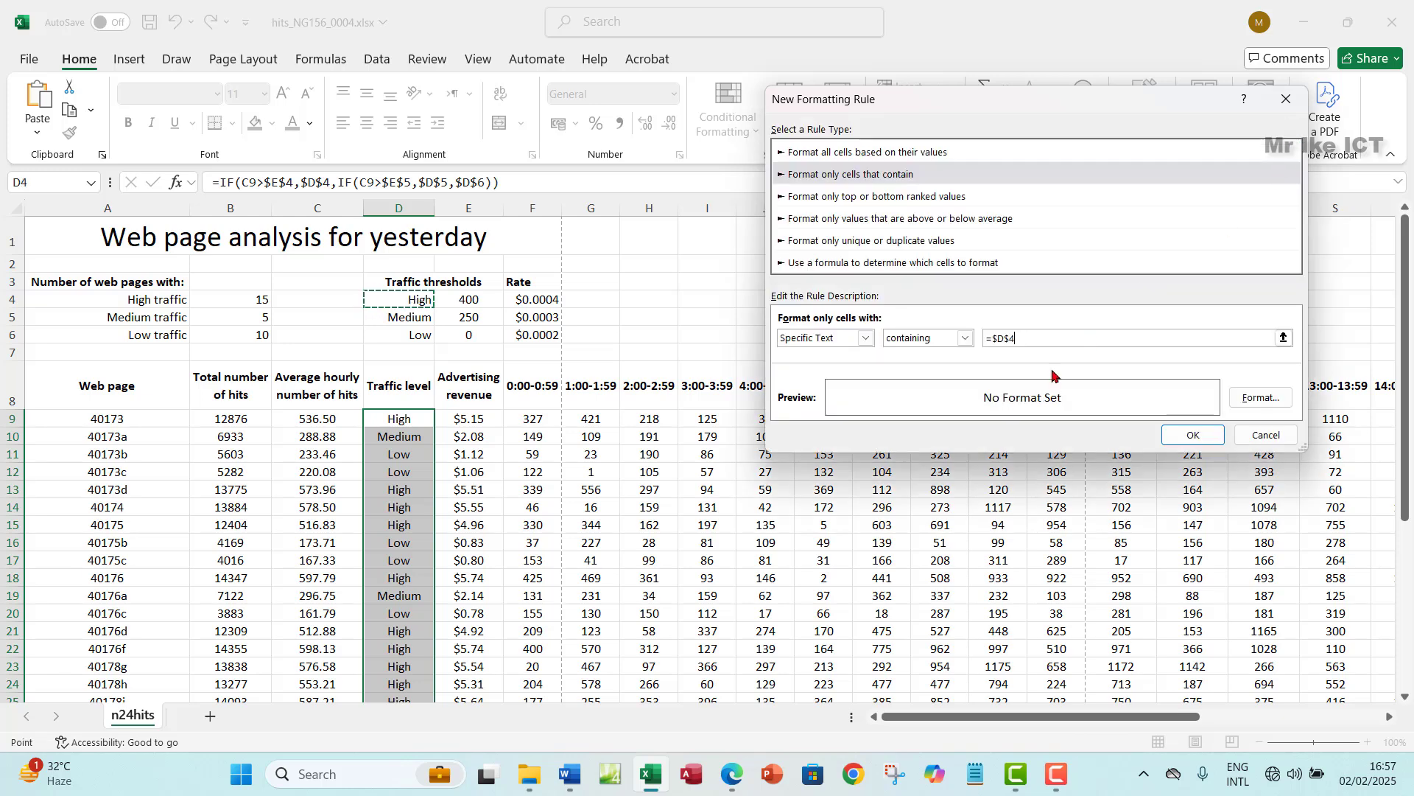
- Set the rule's fill to green and save it
click(1241, 397)
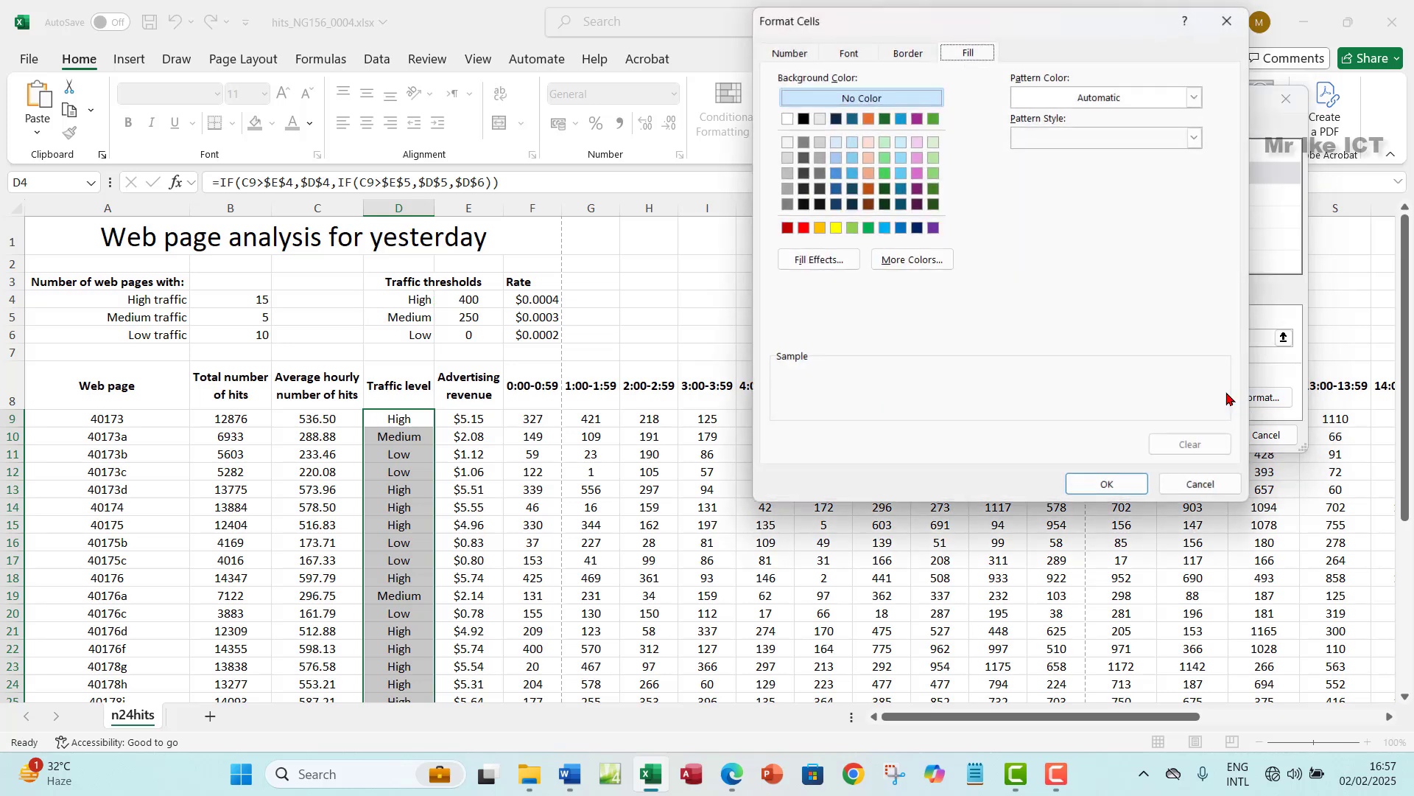
click(886, 174)
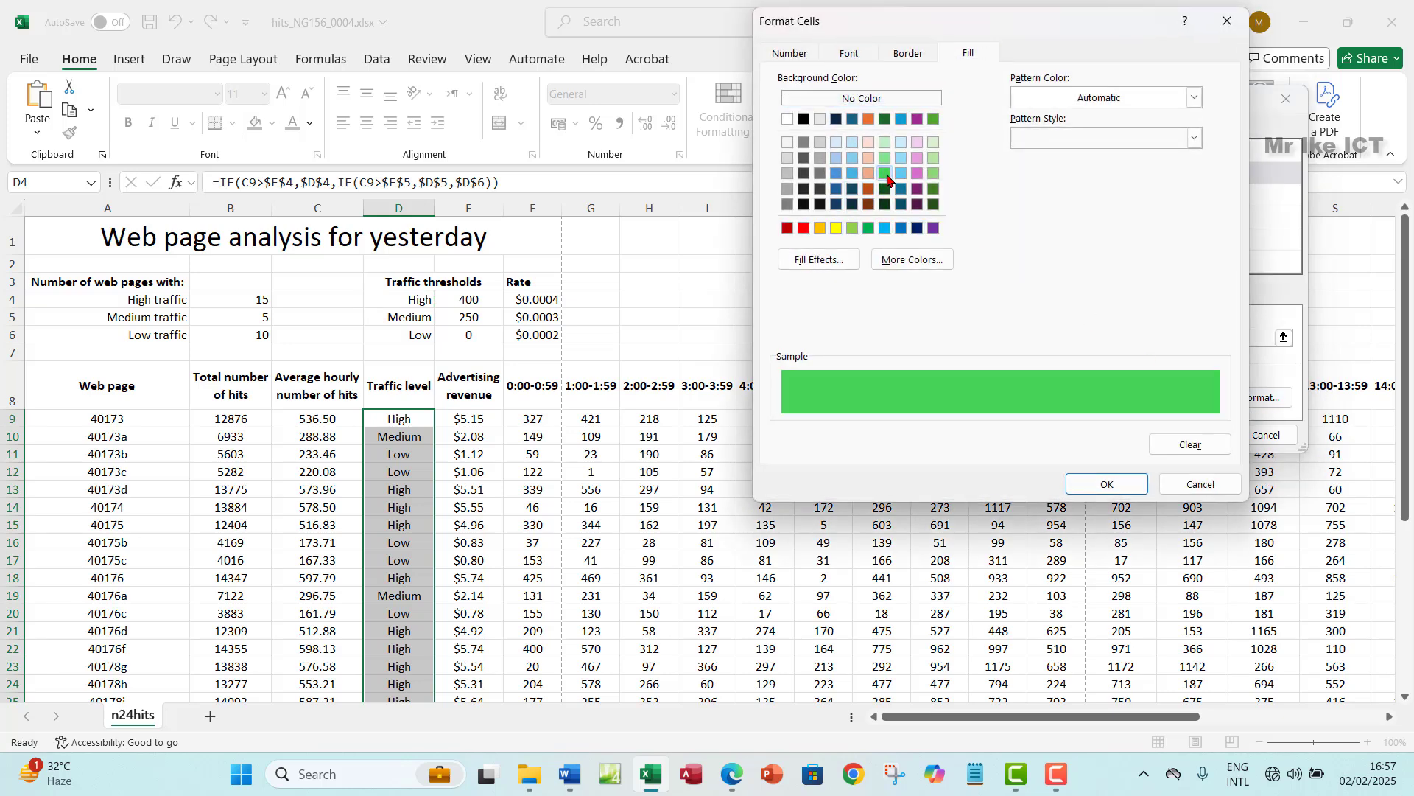
click(1107, 484)
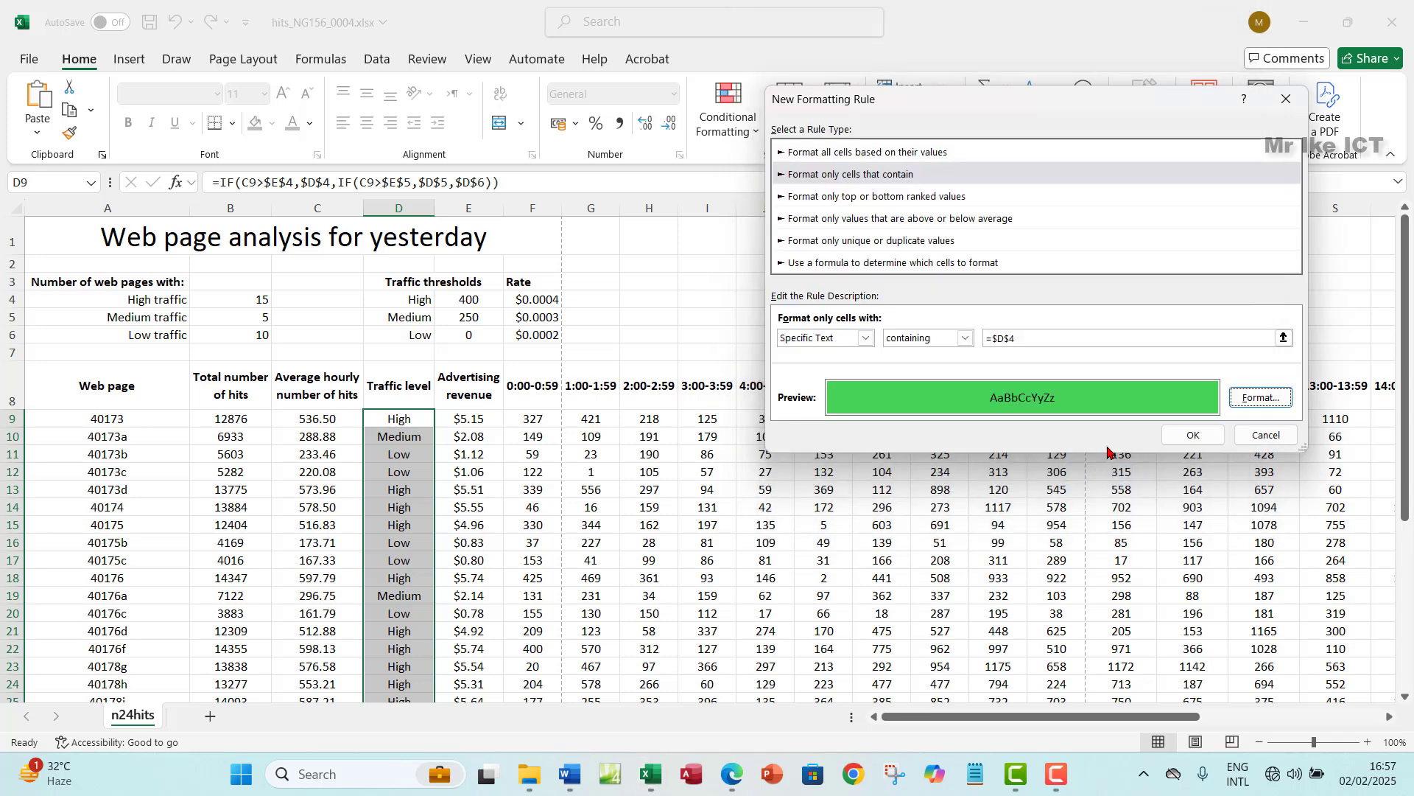
click(1188, 434)
- Duplicate the green =$D$4 High rule in the Rules Manager
scroll(415, 456, down, 4)
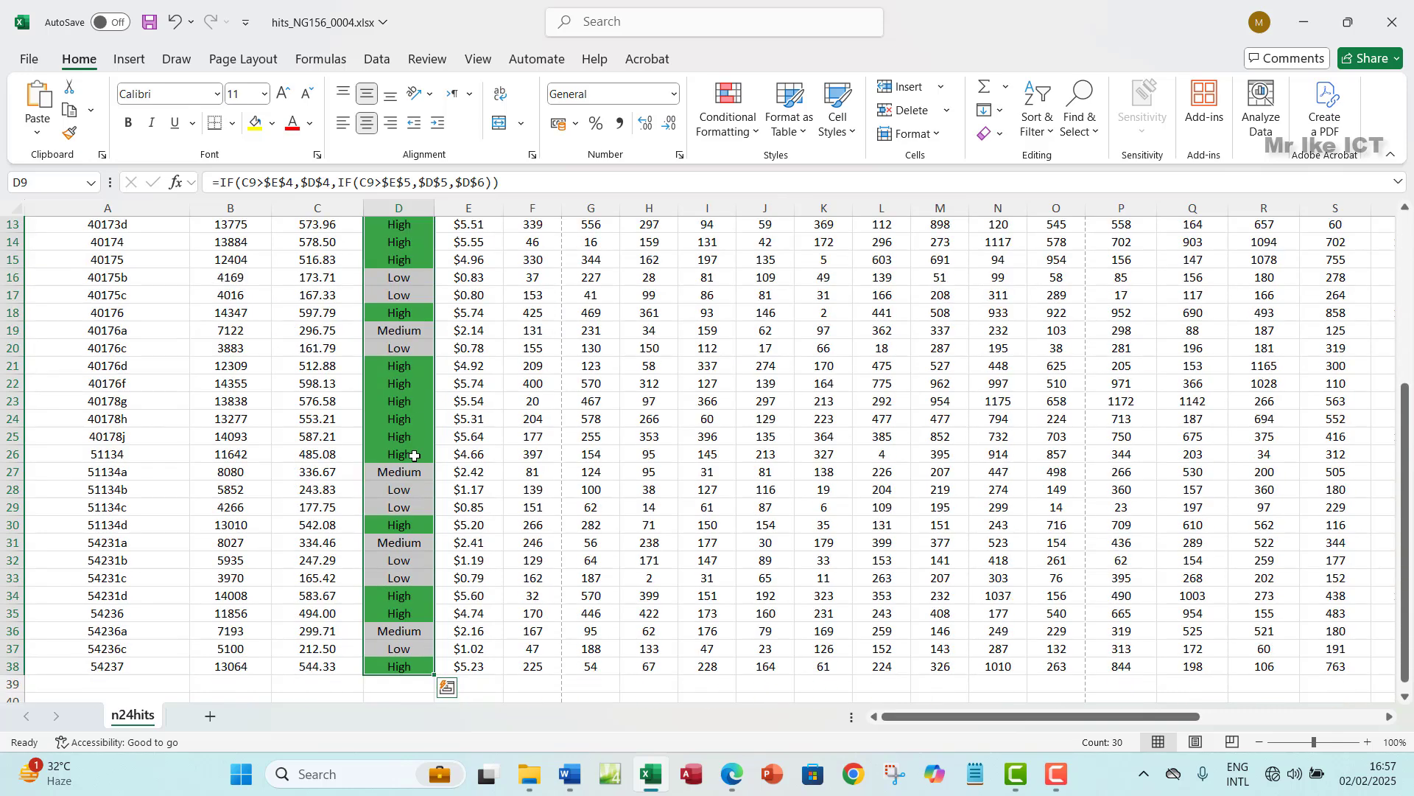
scroll(415, 456, up, 4)
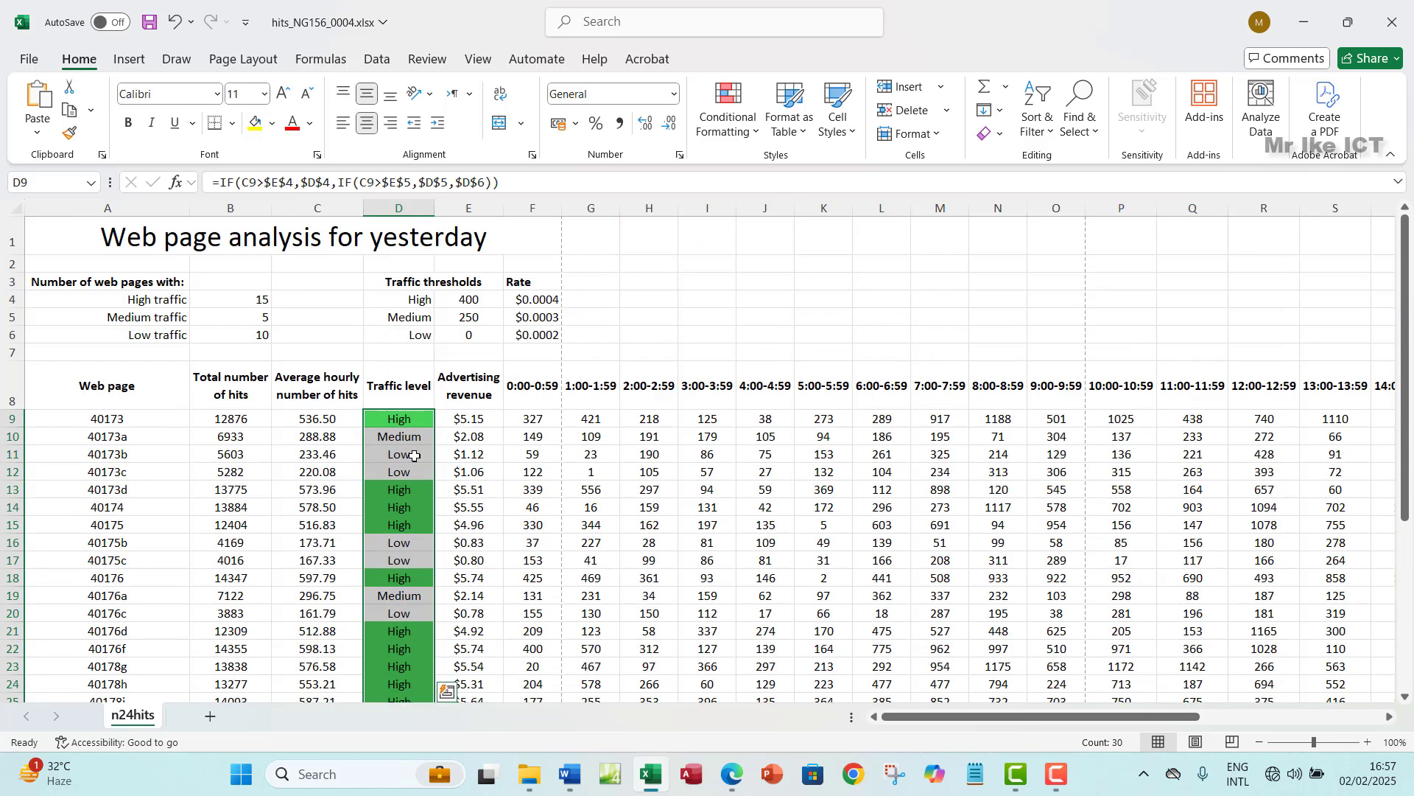
click(754, 133)
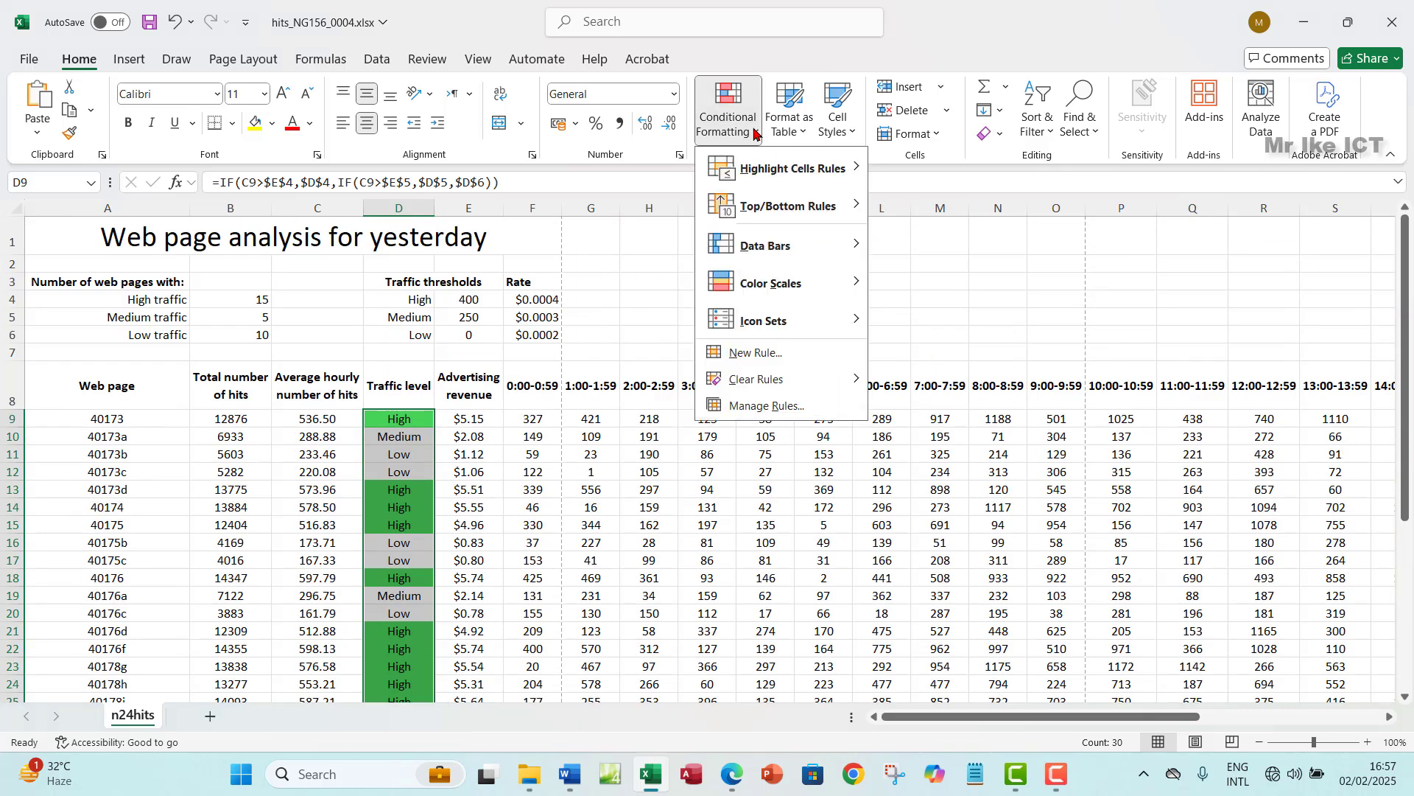
click(756, 406)
click(818, 248)
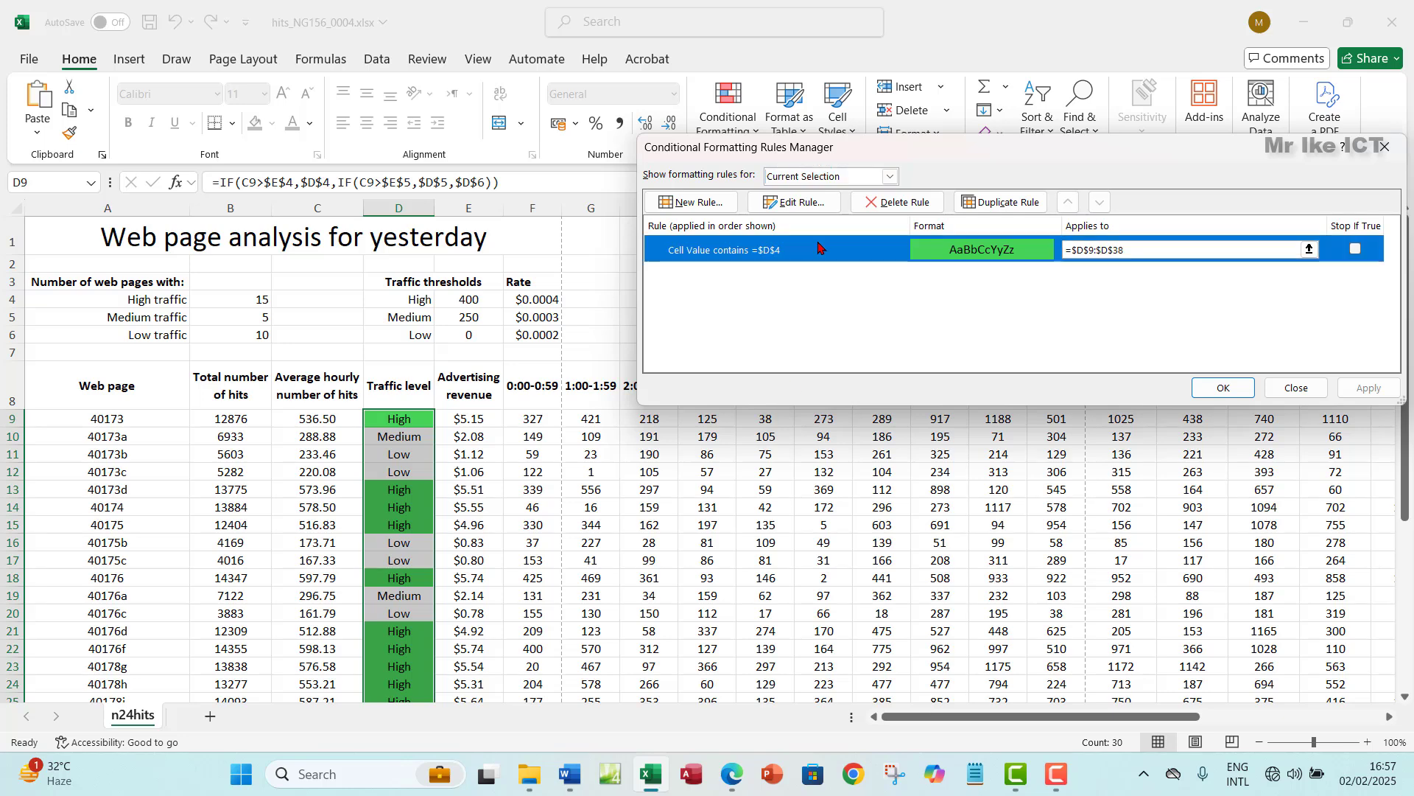
click(1003, 201)
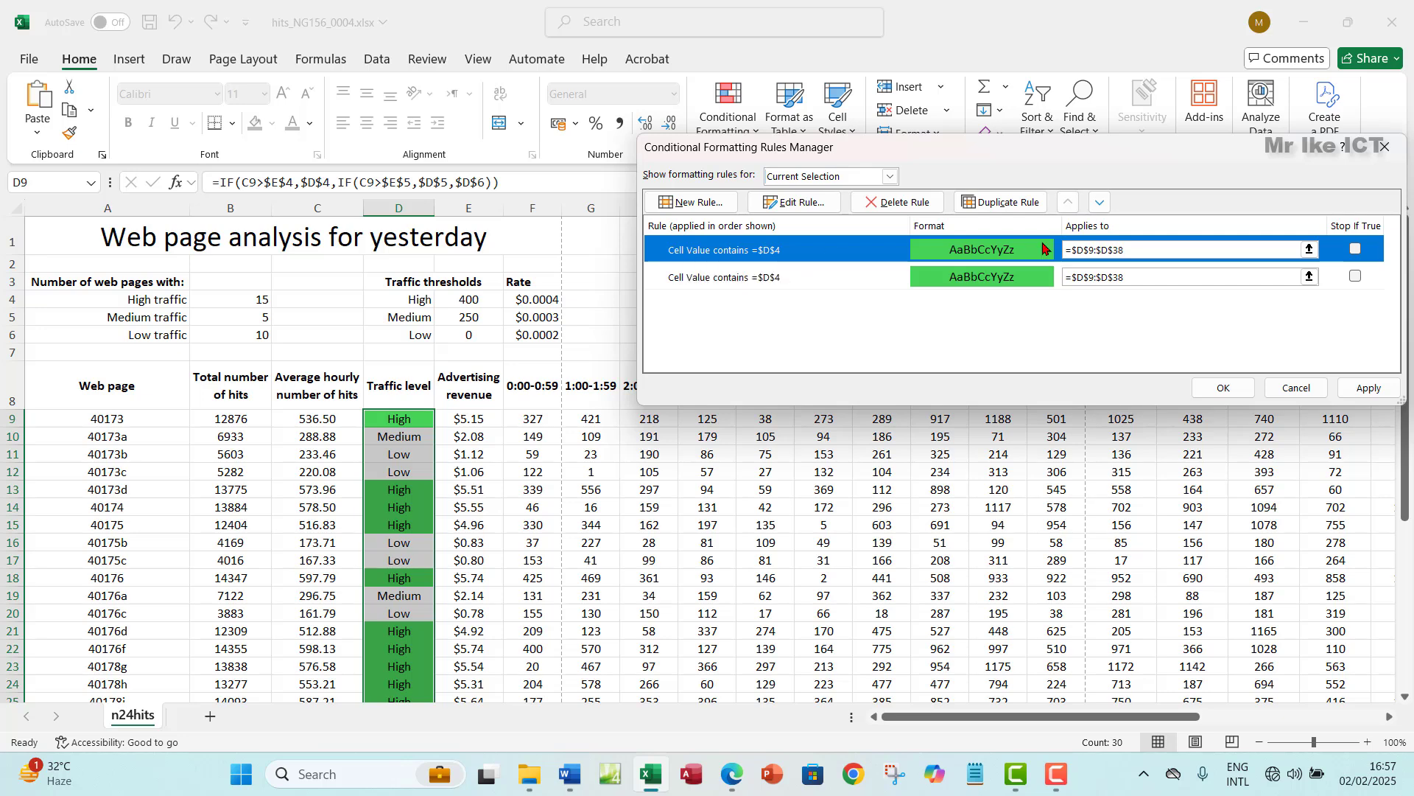
- Edit the copied rule to match the Medium text in $D$5 with an orange fill
click(800, 207)
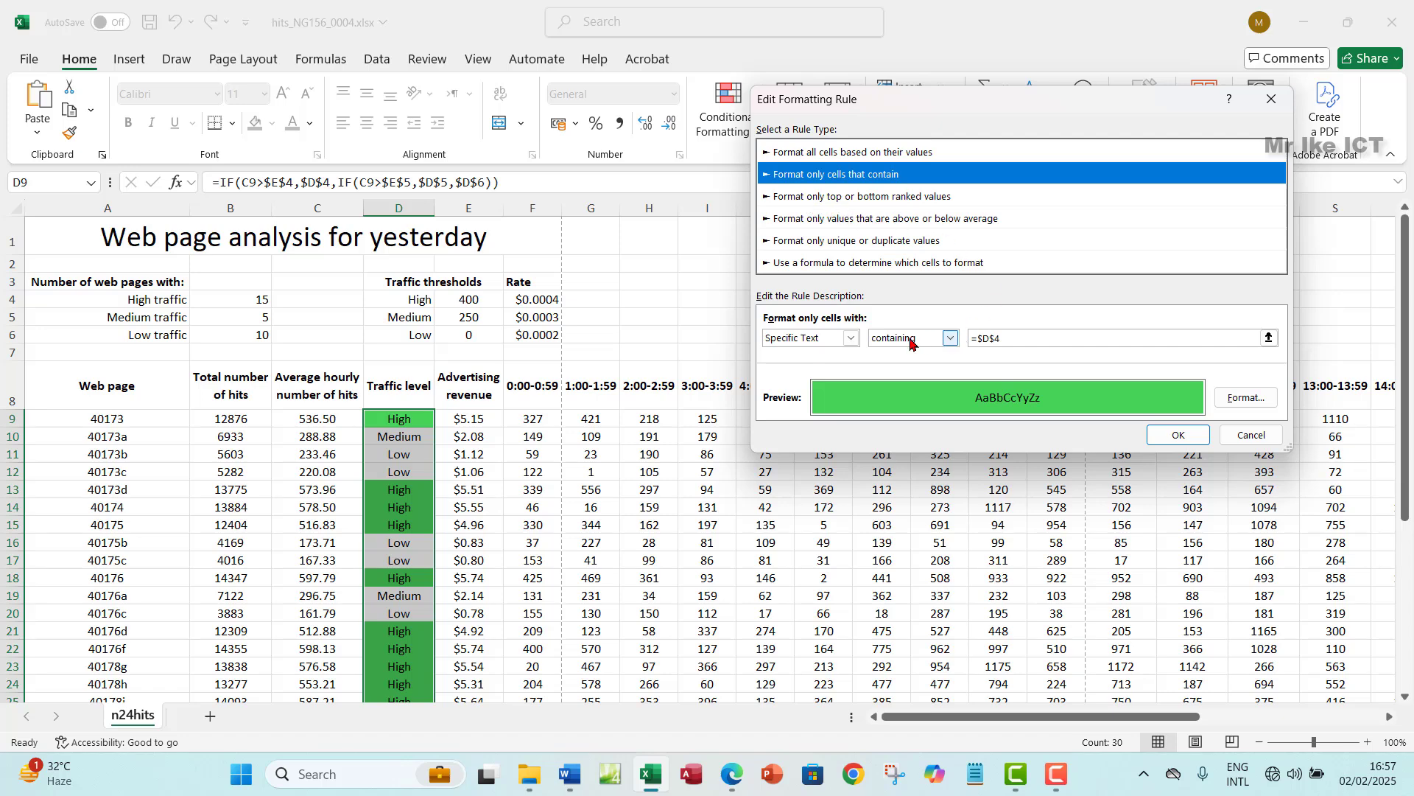
click(1269, 338)
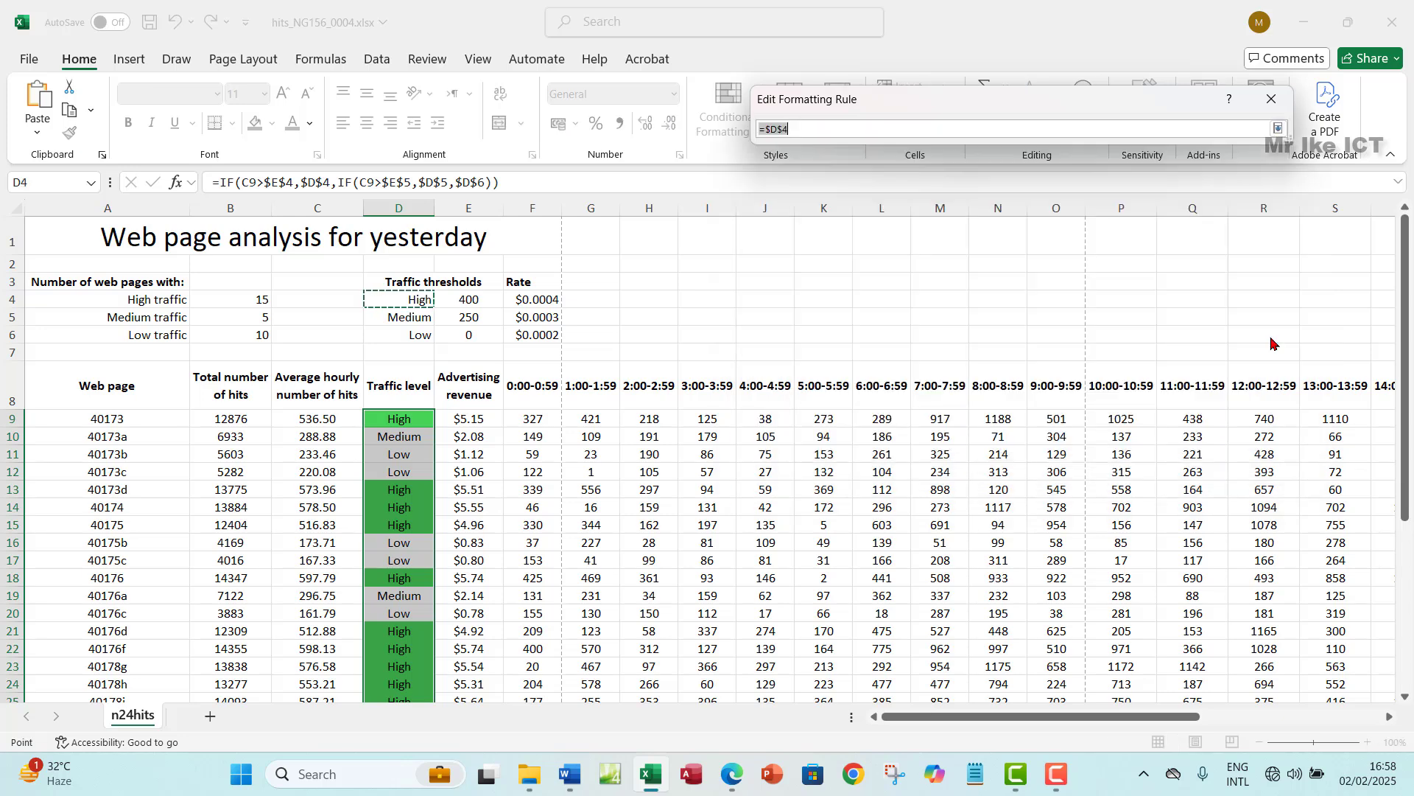
click(402, 317)
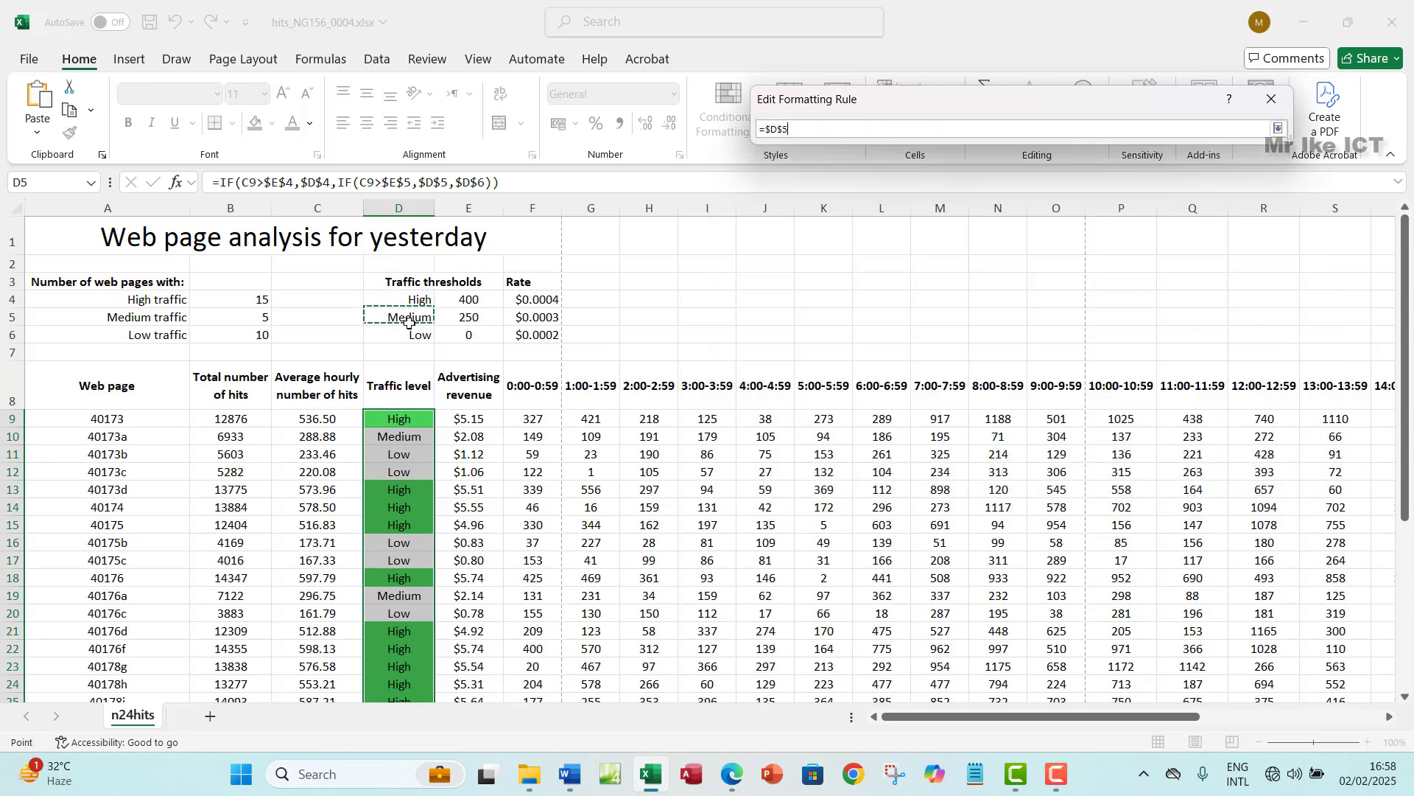
click(1279, 130)
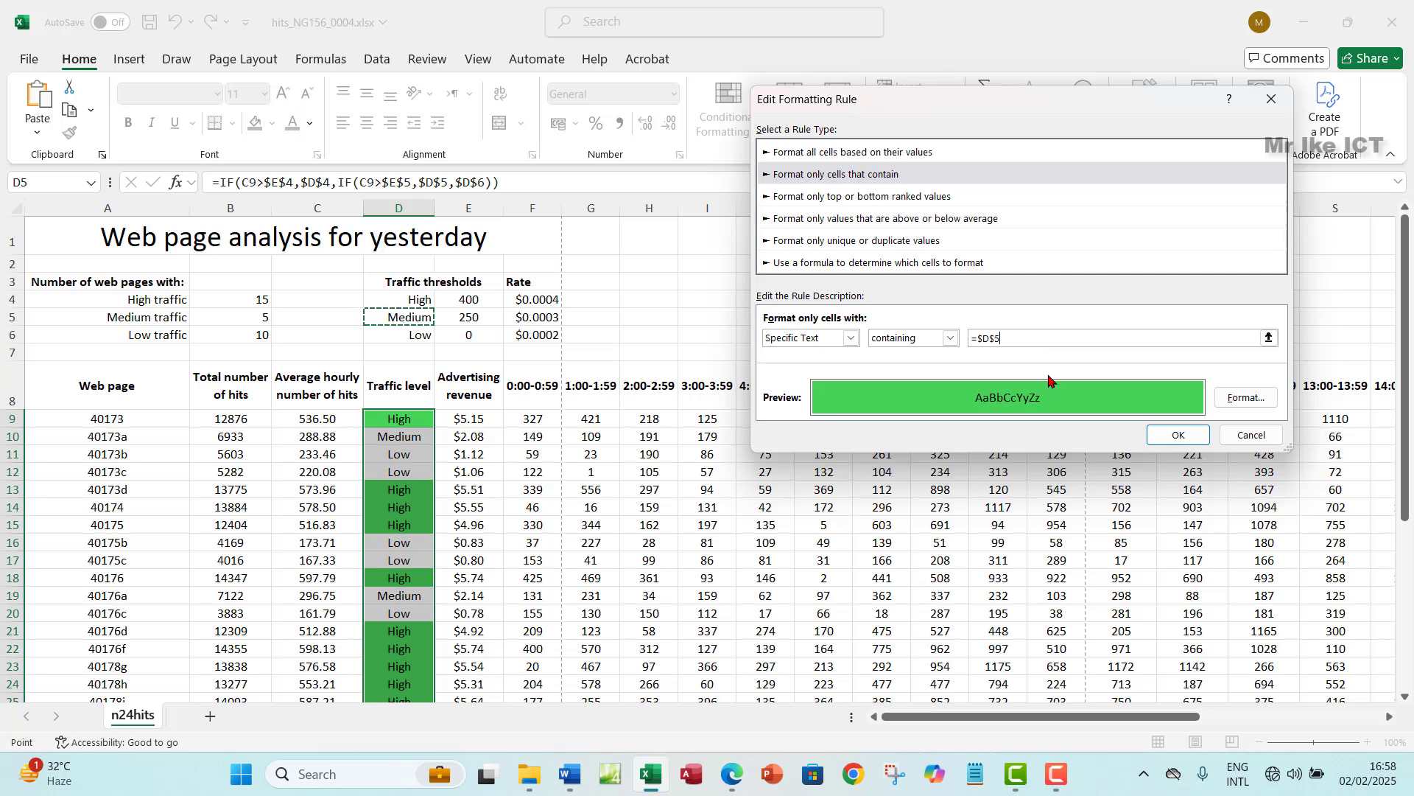
click(1245, 398)
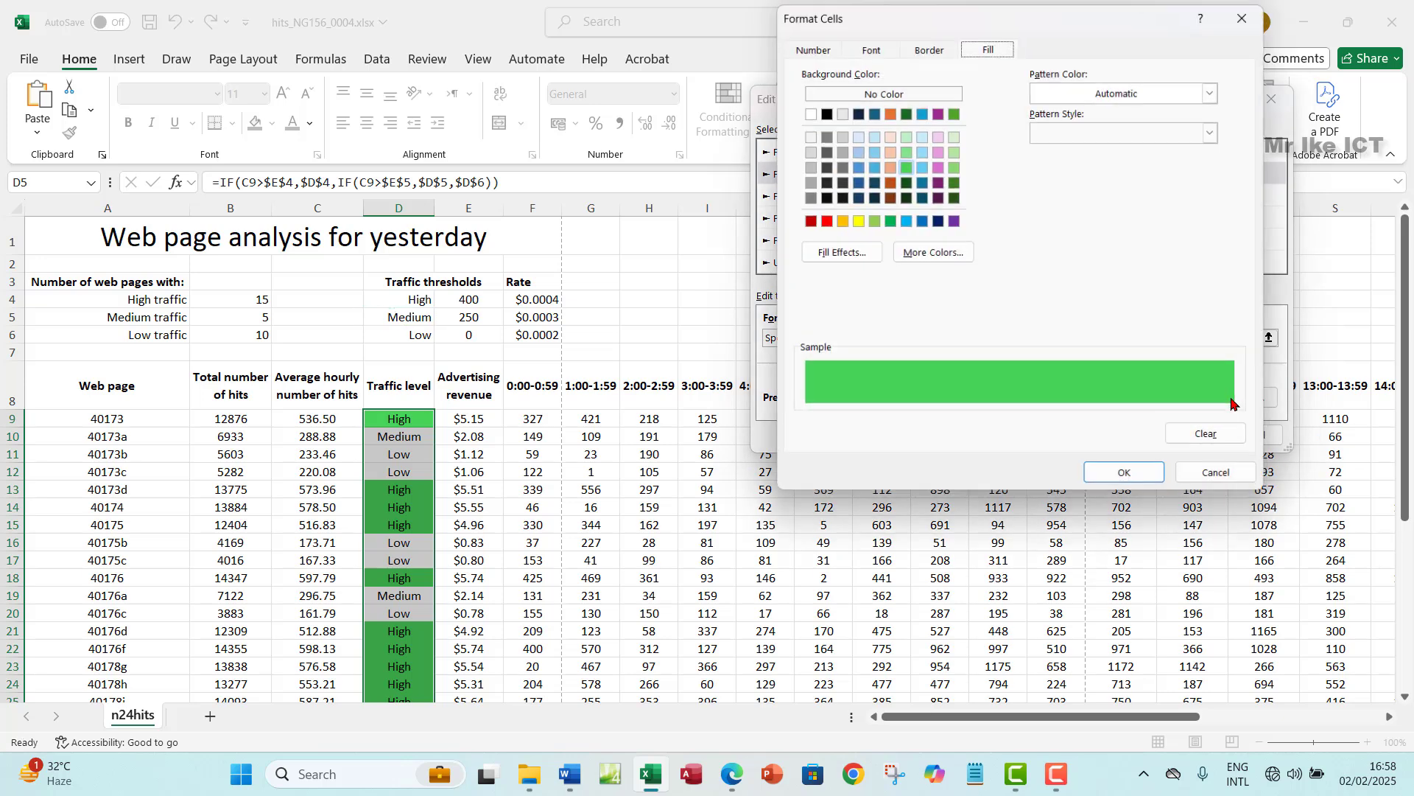
click(841, 221)
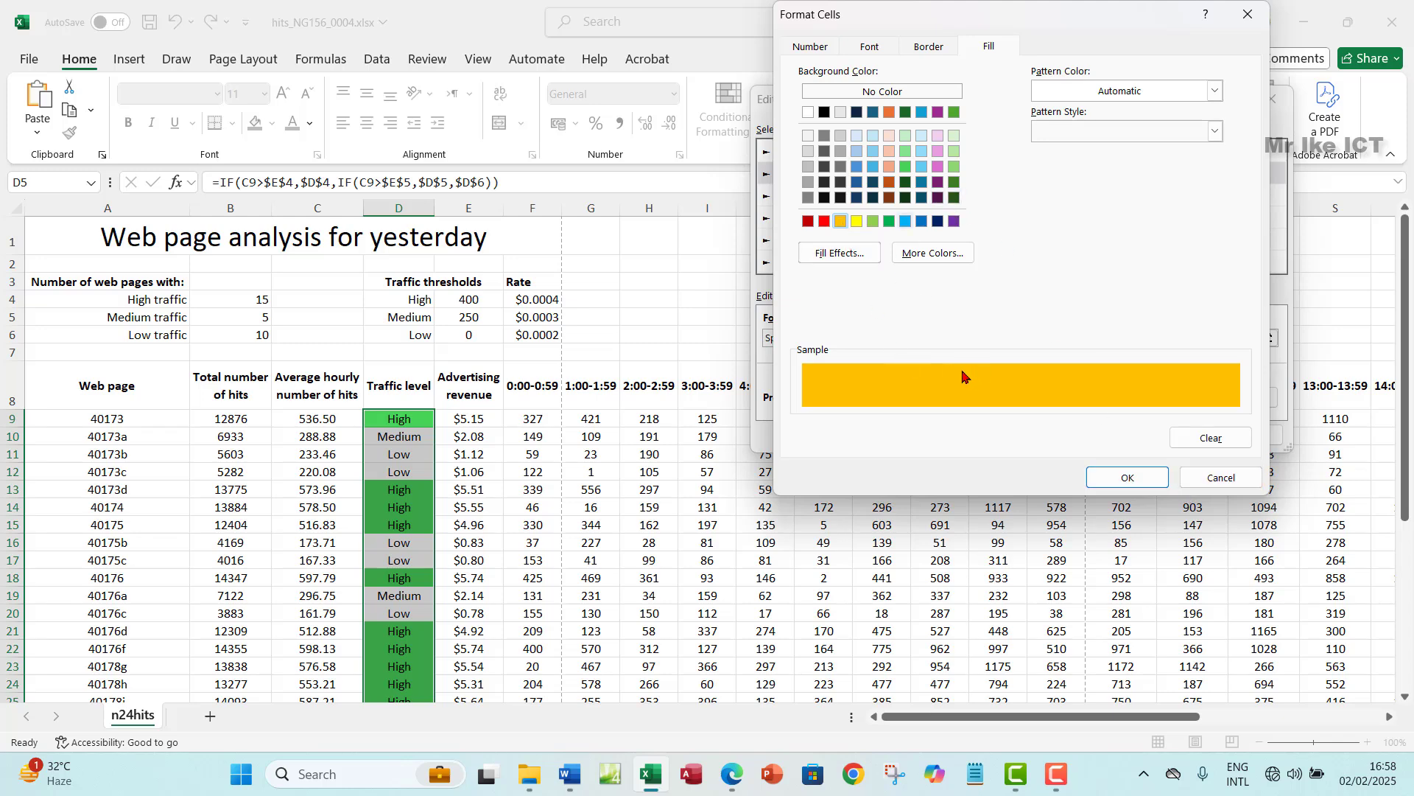
click(890, 166)
click(890, 114)
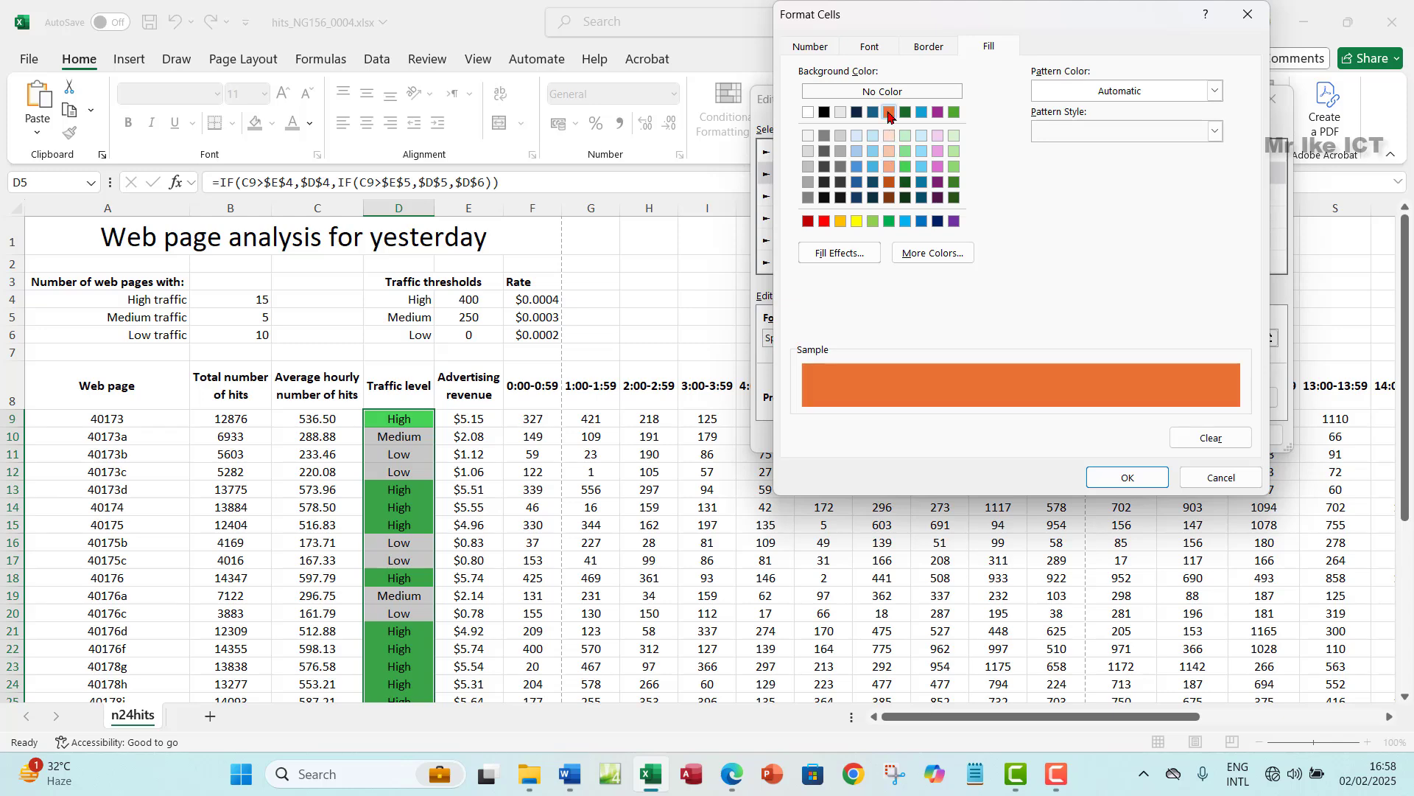
click(1128, 478)
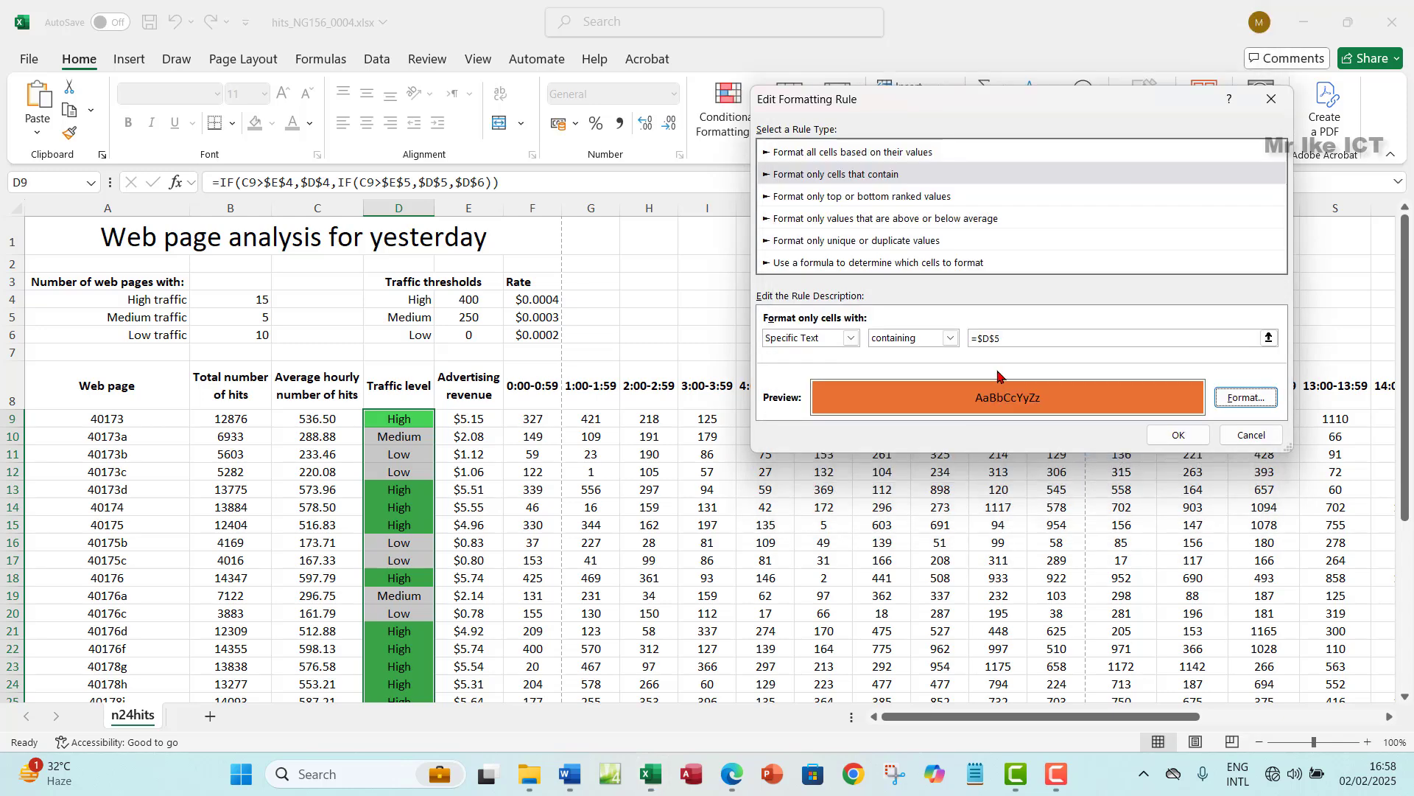
click(1176, 435)
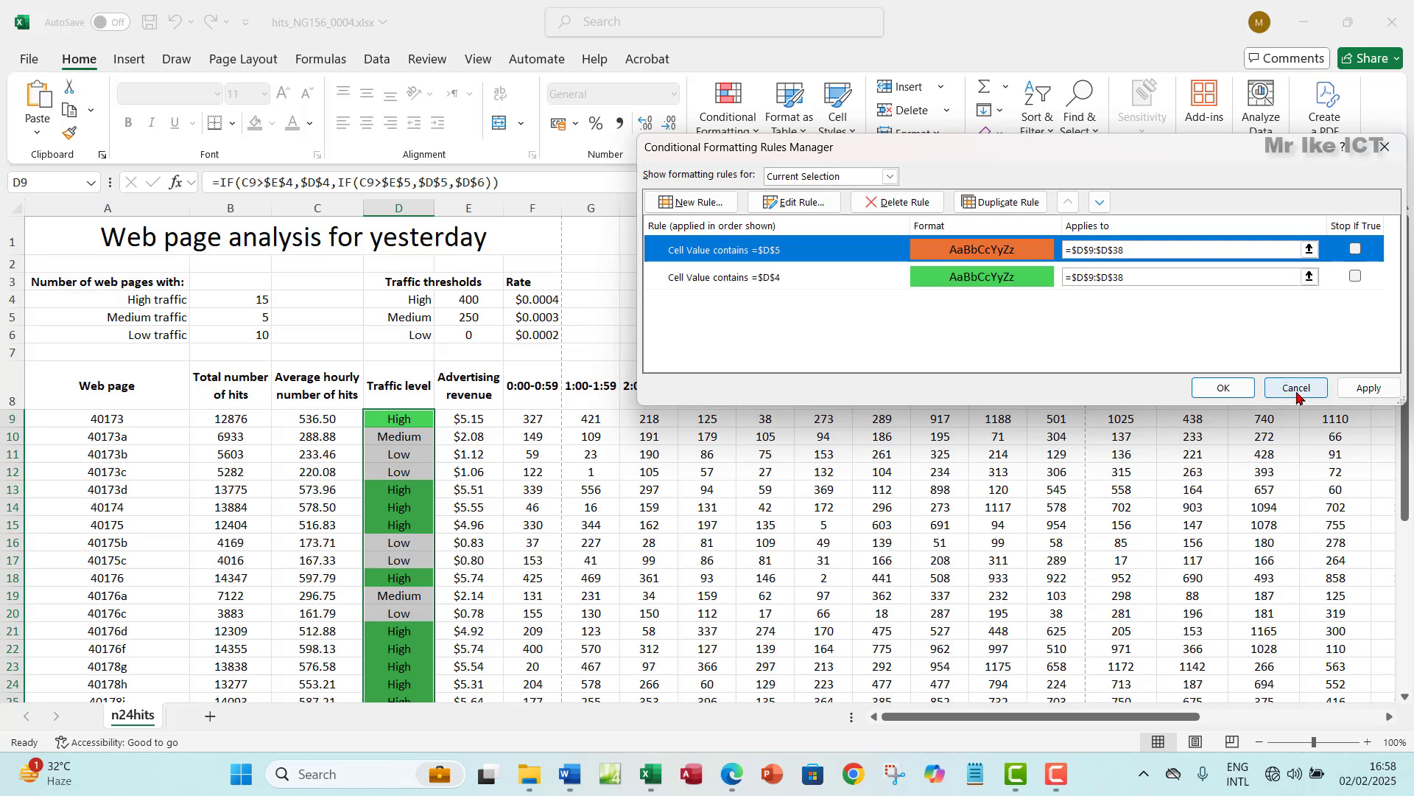
- Apply the orange Medium rule, then duplicate it
click(1360, 388)
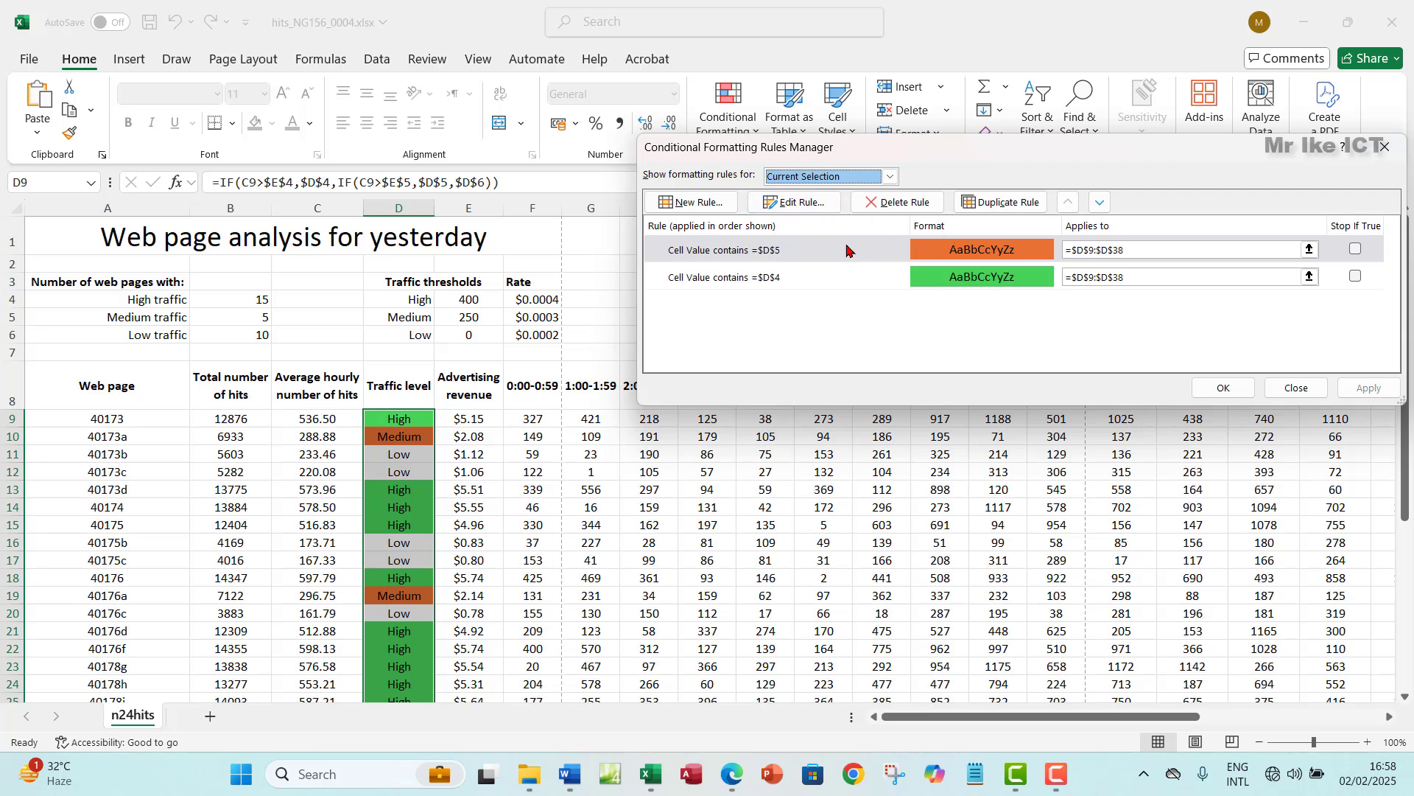
click(801, 253)
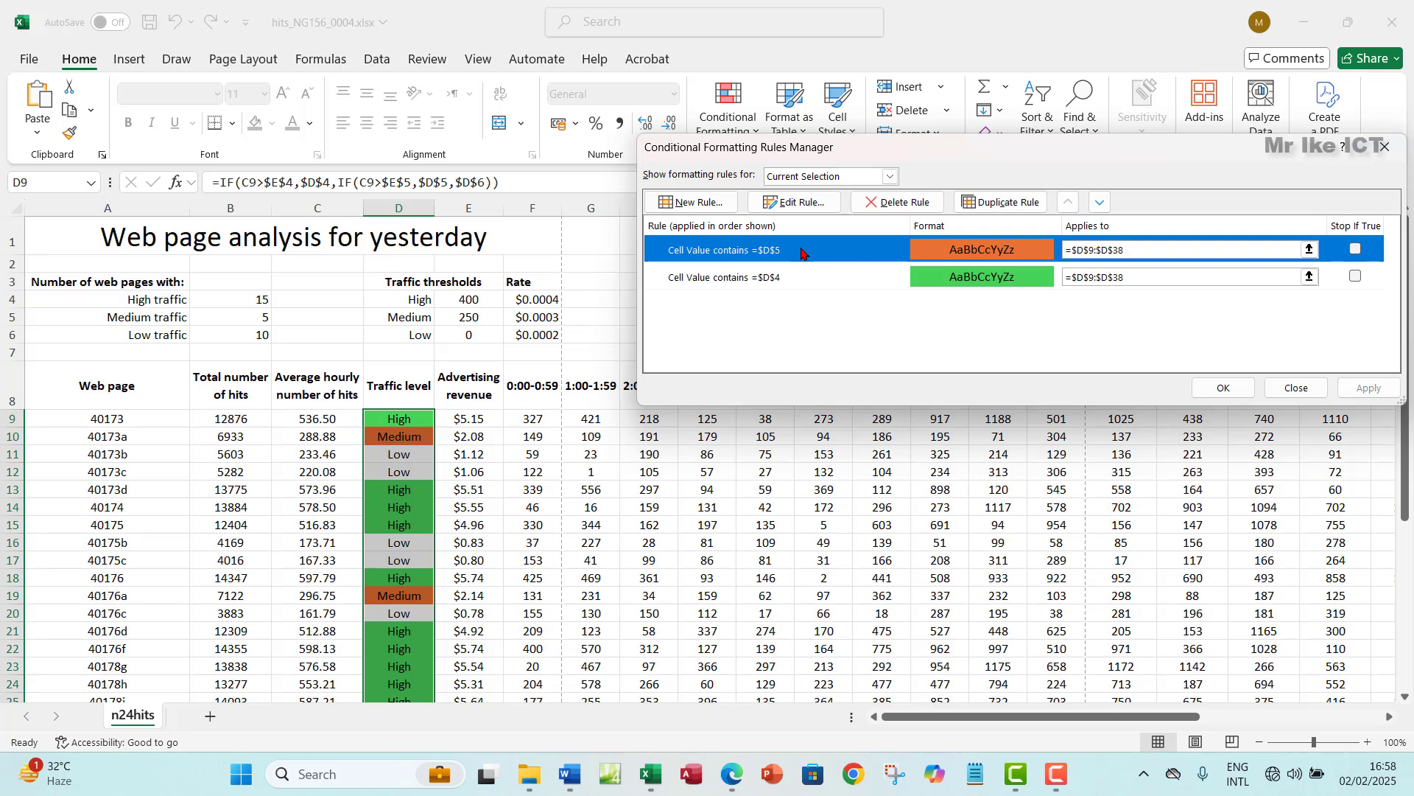
click(785, 278)
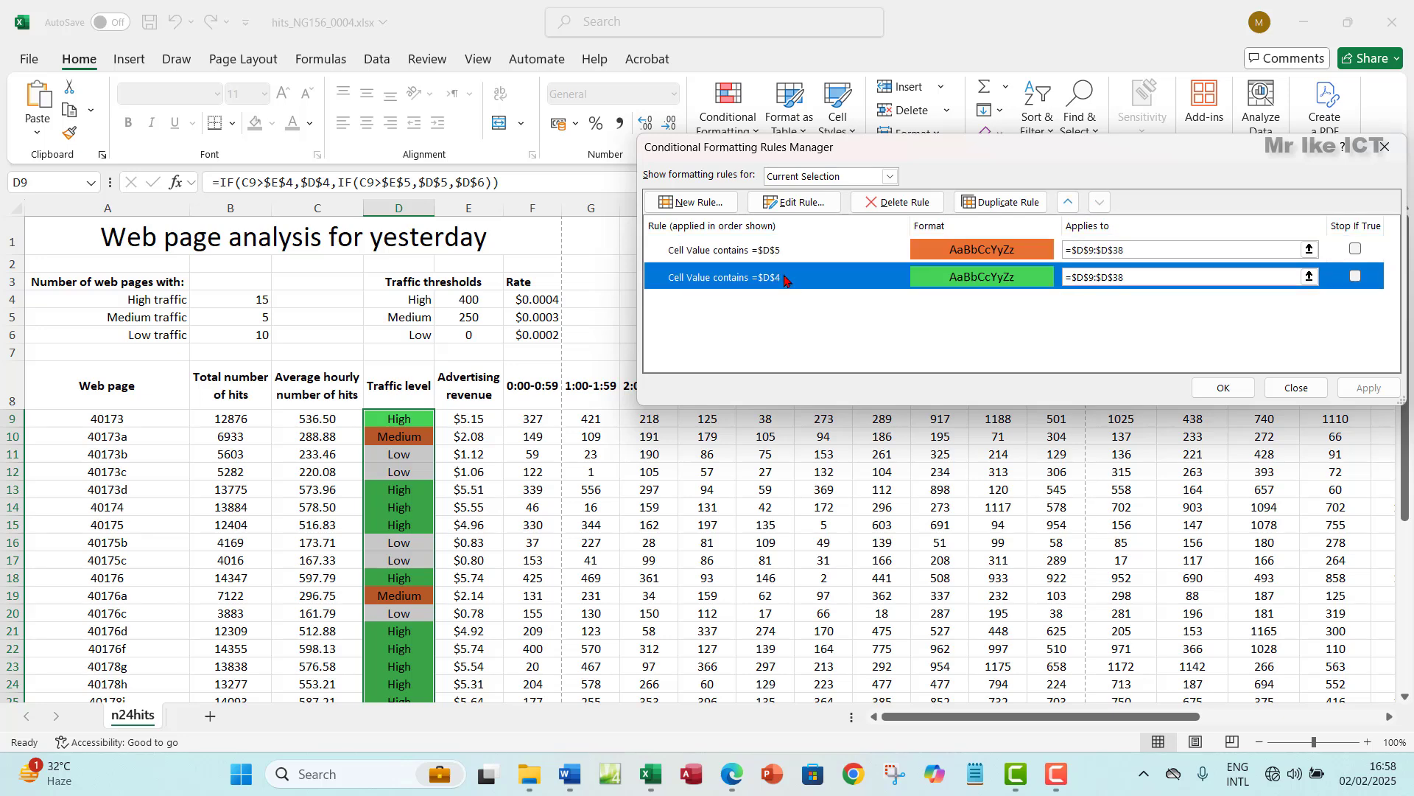
click(858, 252)
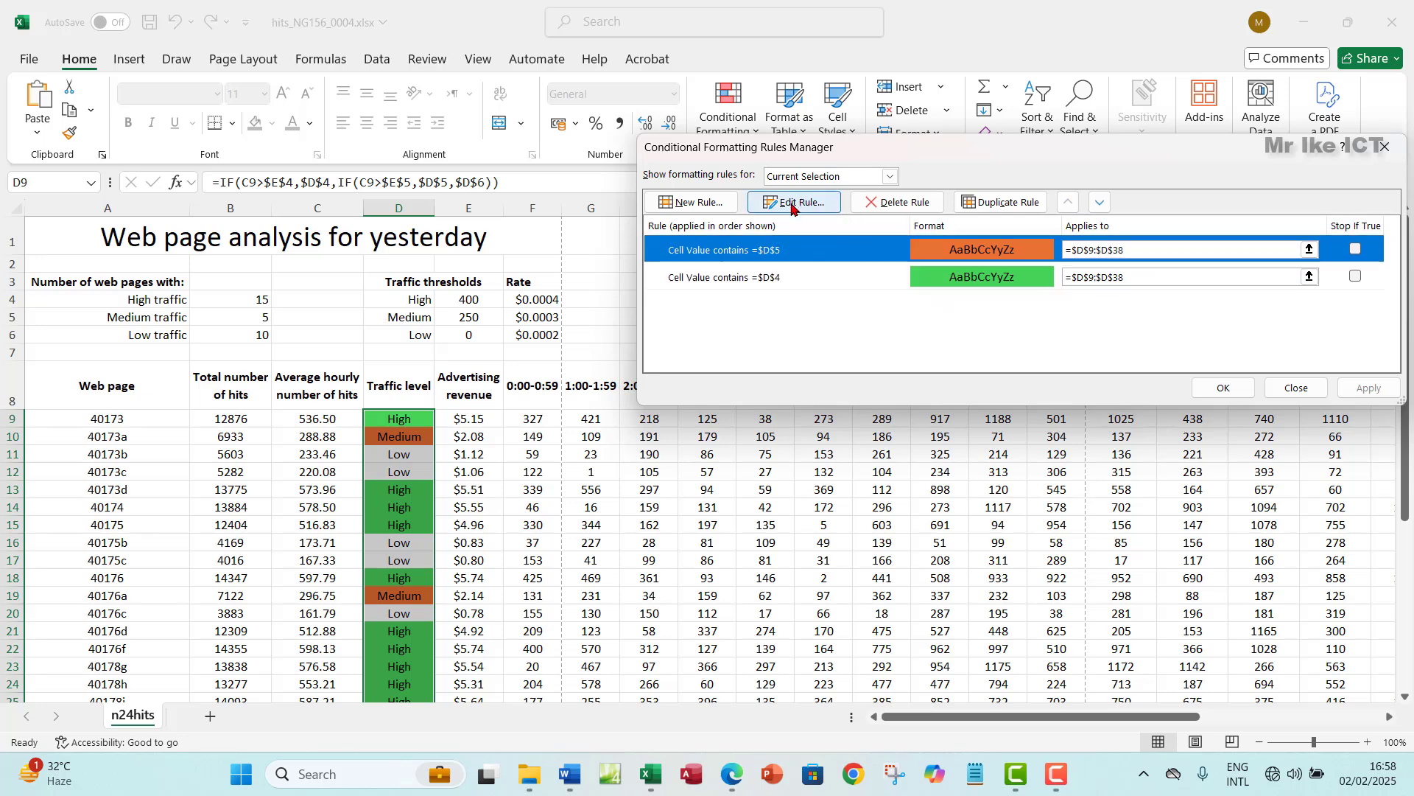
click(991, 210)
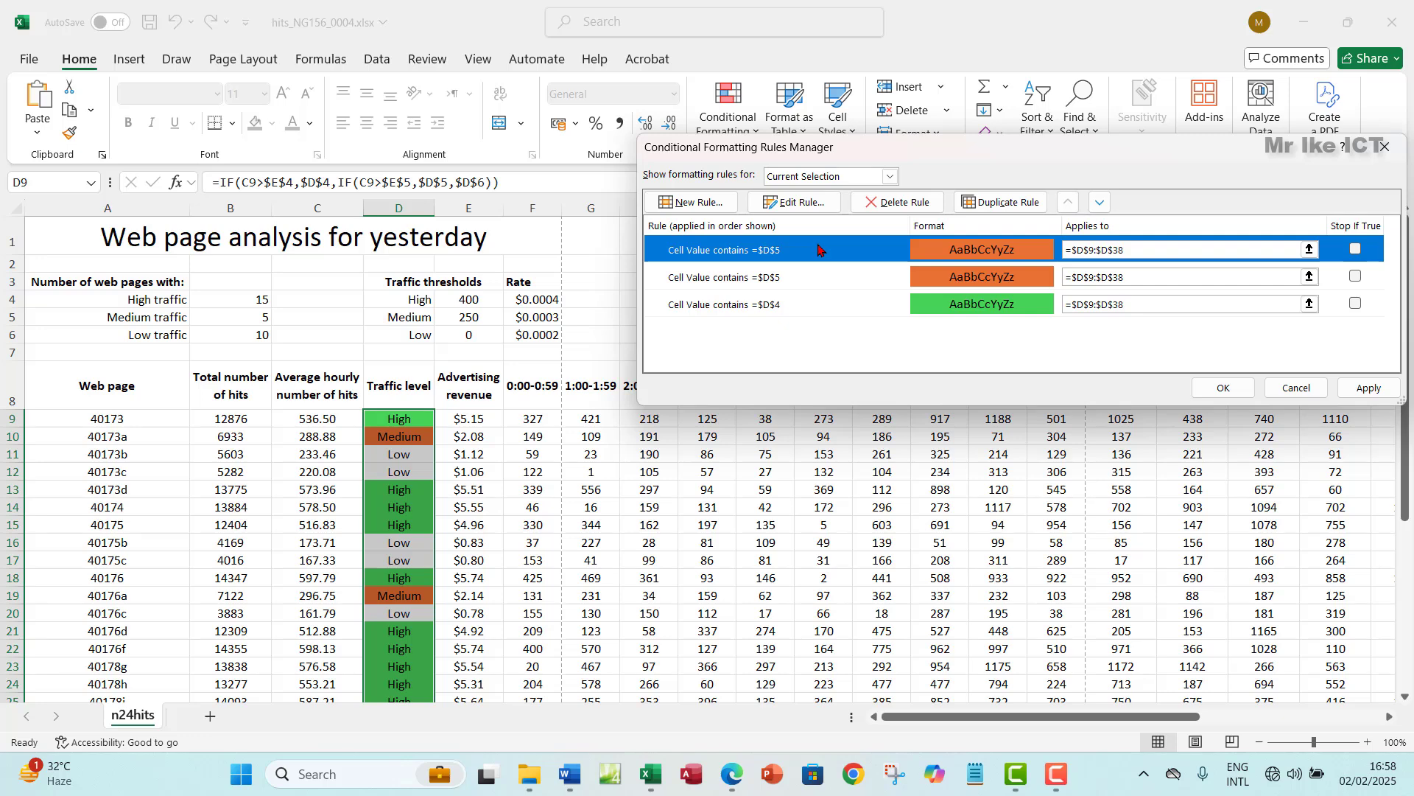
- Change the copy to match the text 'Low' with a red fill, then apply and close
click(795, 207)
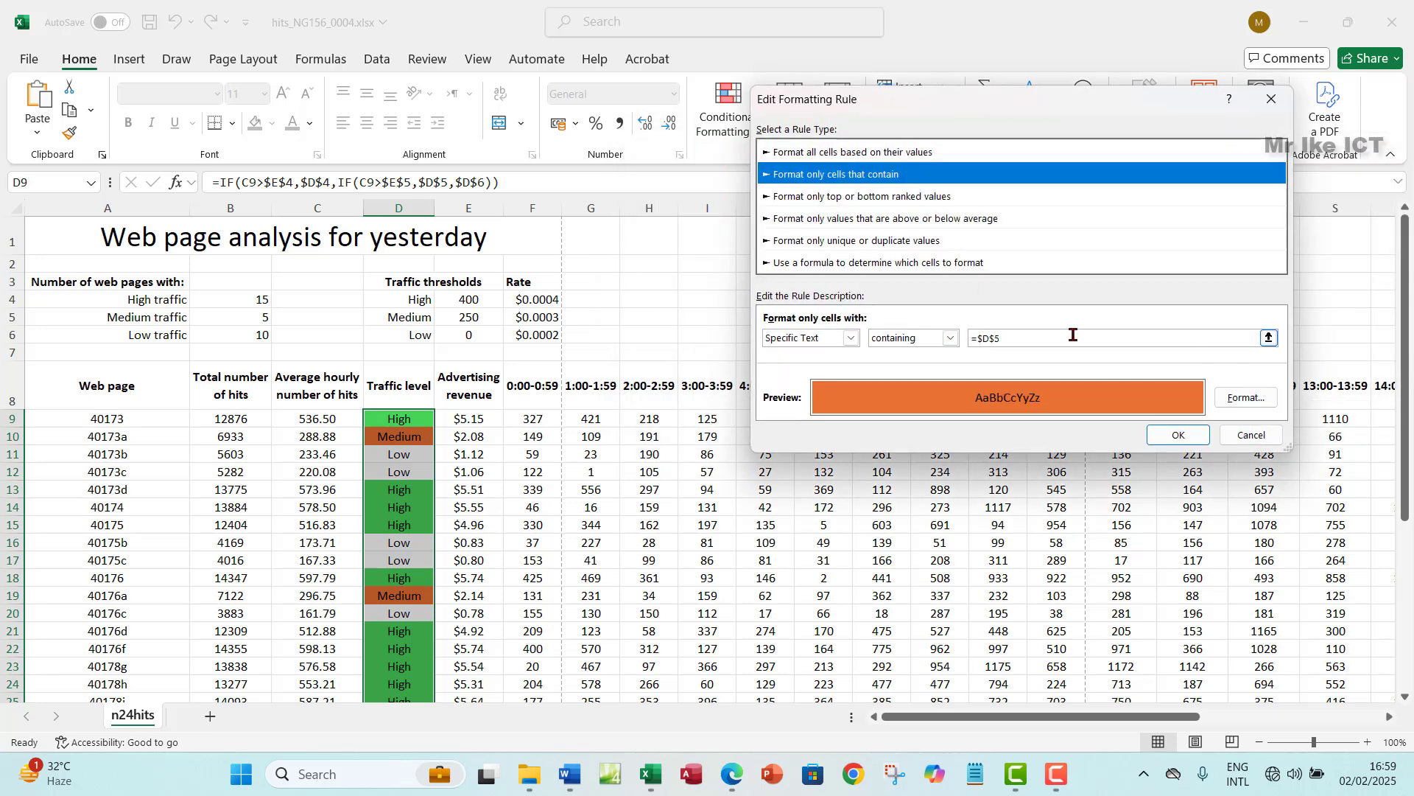
click(1025, 338)
key(BackSpace)
key(BackSpace)
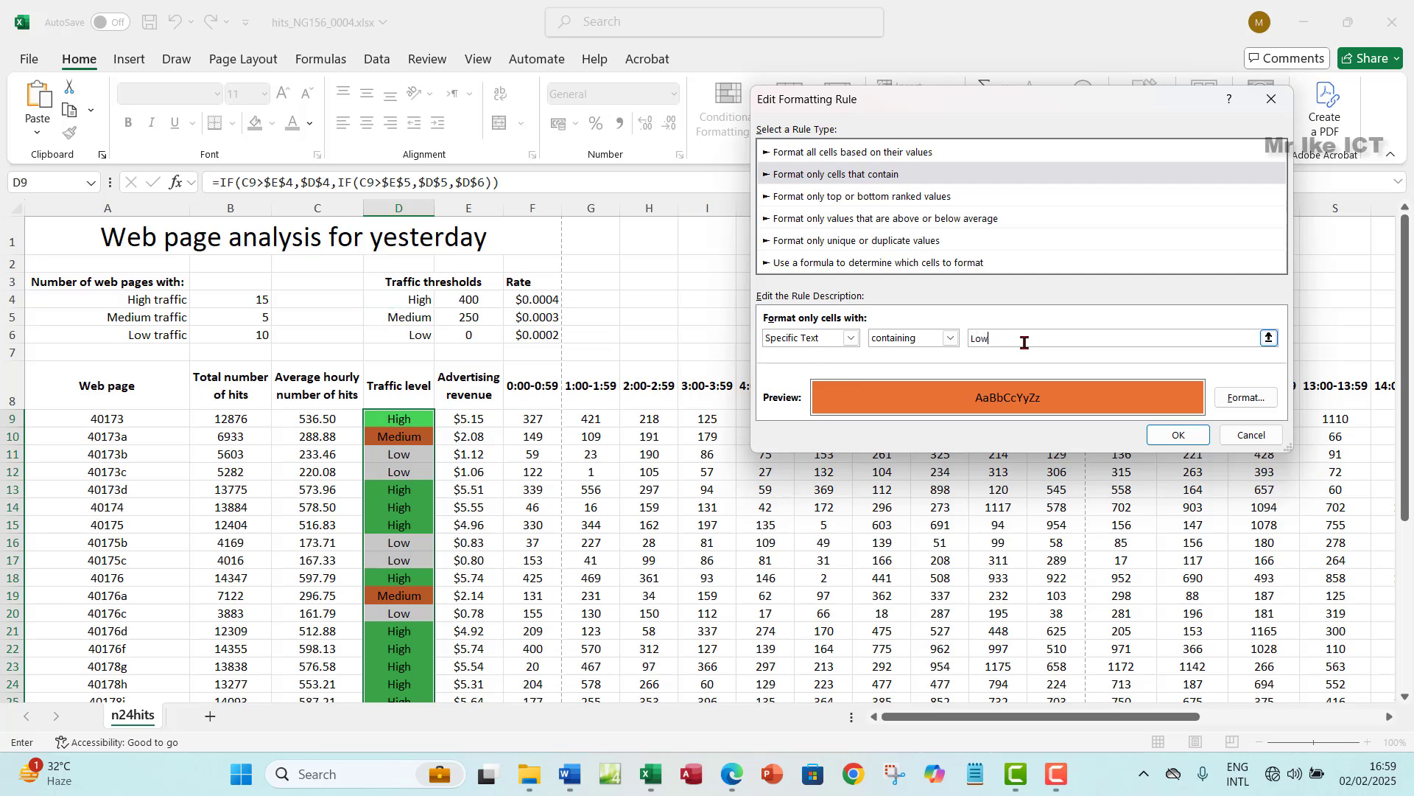
text(Low)
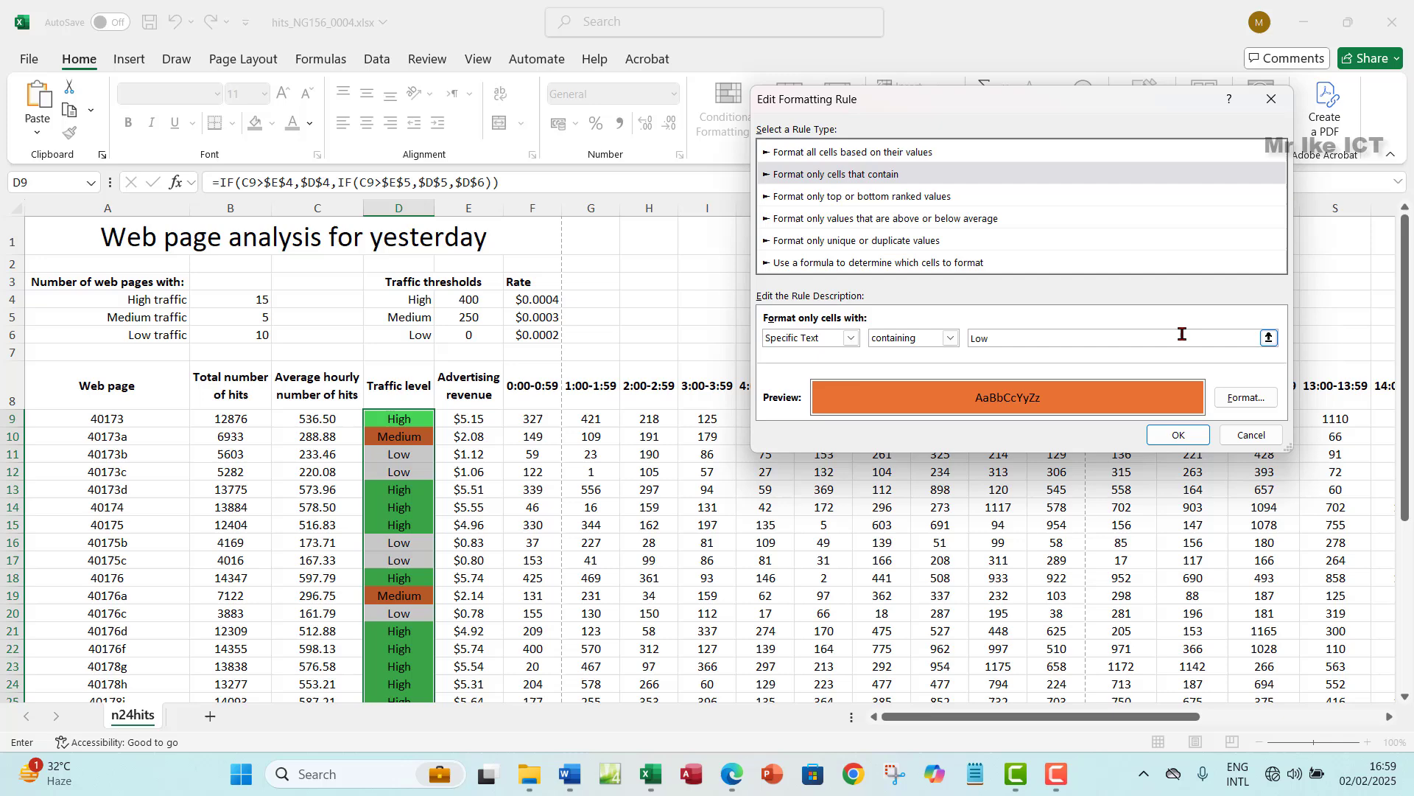
click(1246, 397)
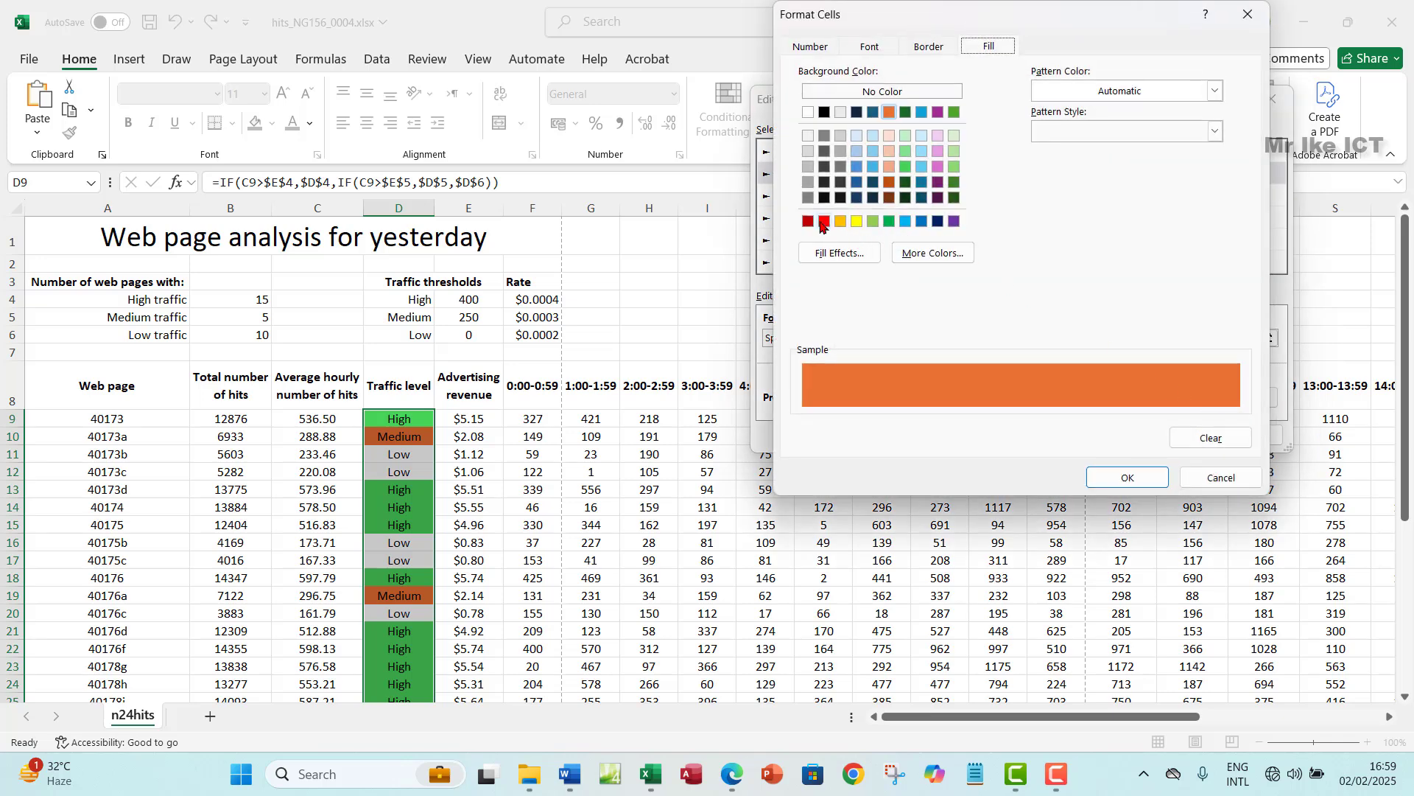
click(824, 221)
click(1165, 477)
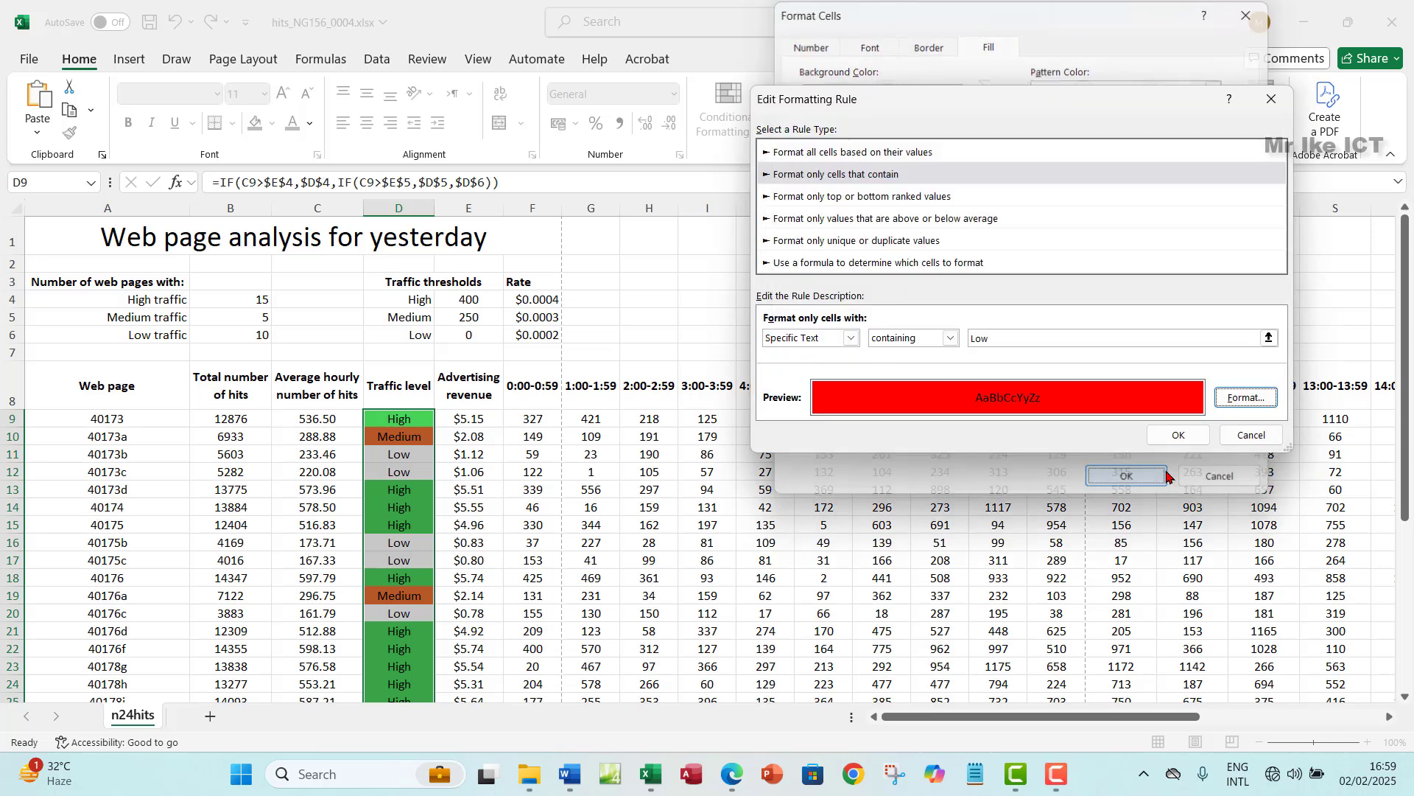
click(1185, 436)
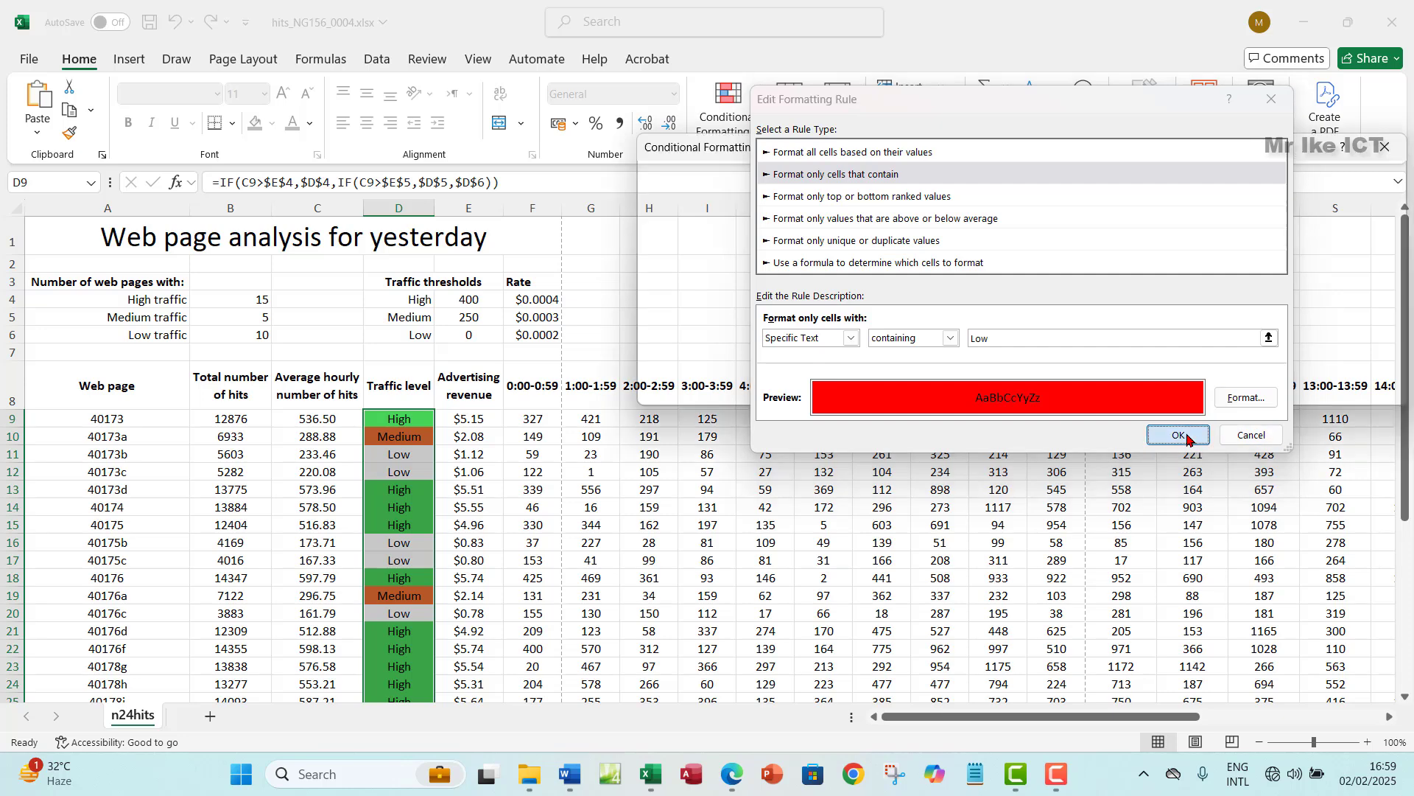
click(1368, 387)
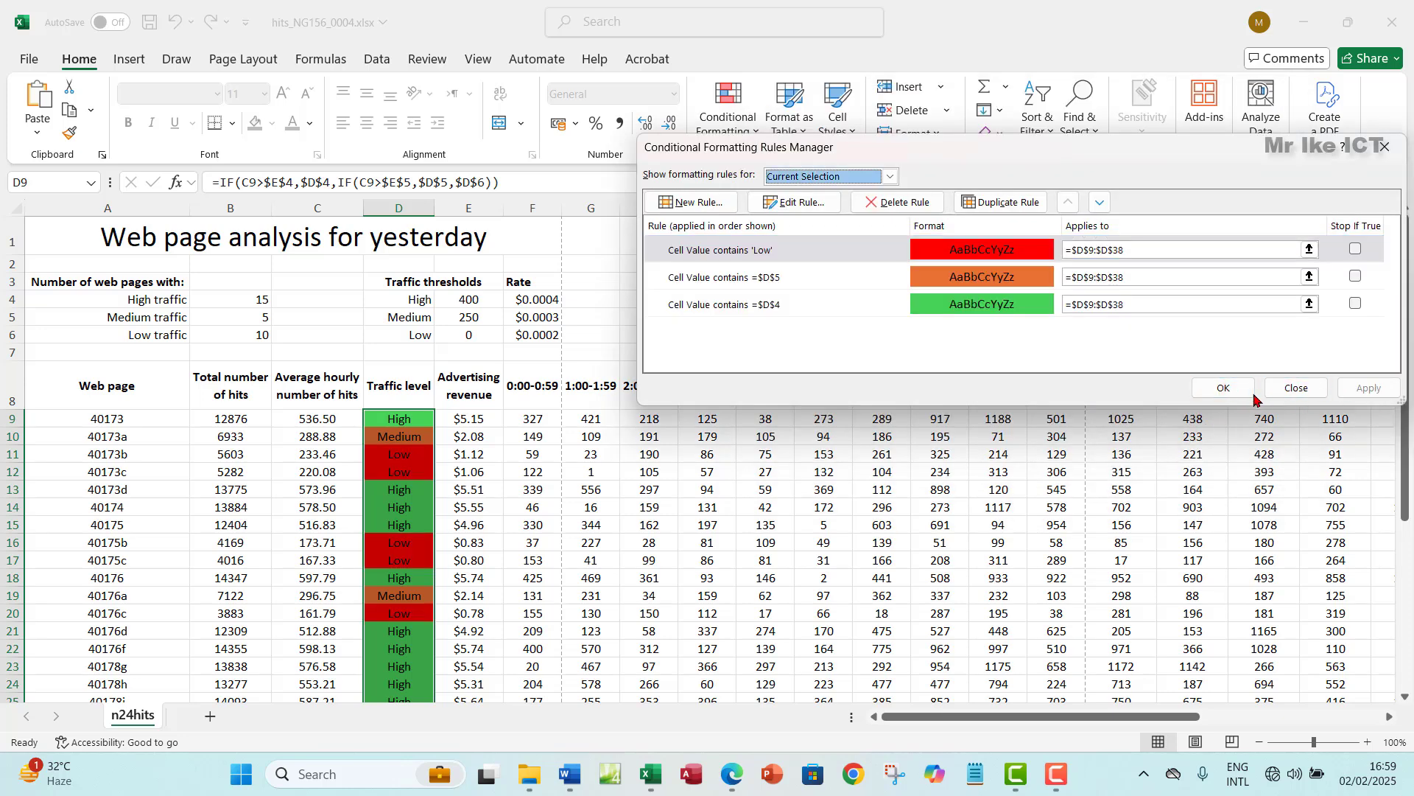
click(1223, 387)
click(423, 469)
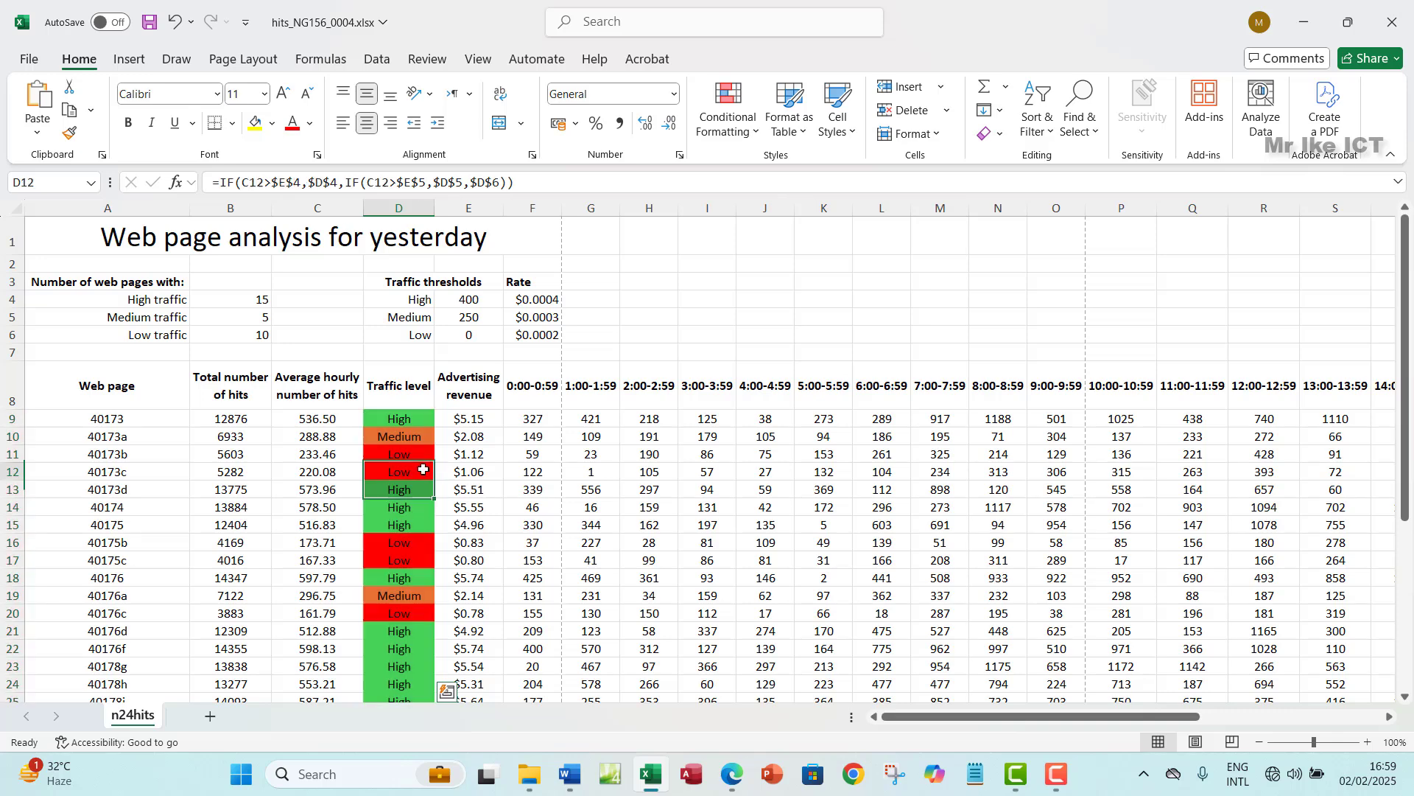
scroll(420, 552, down, 2)
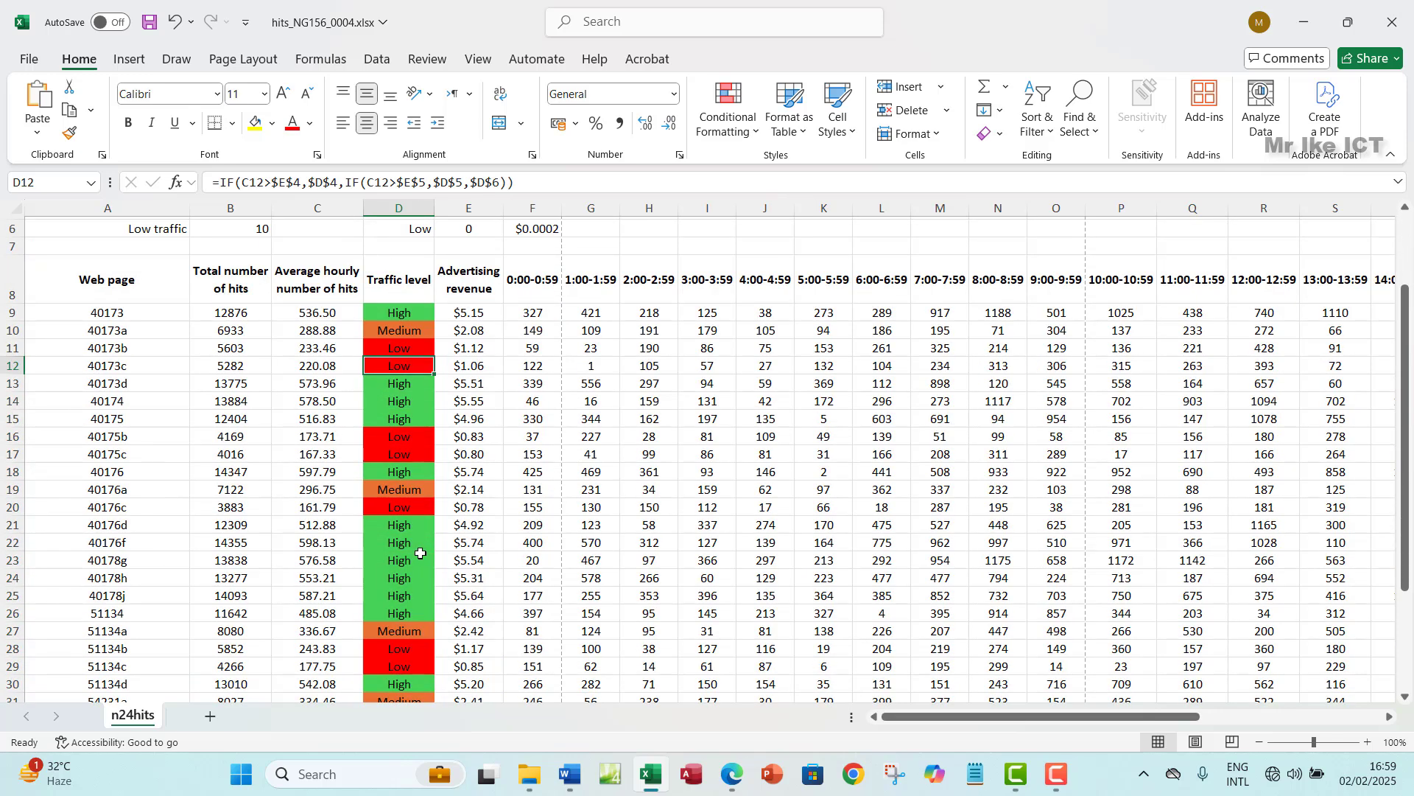
scroll(420, 553, up, 2)
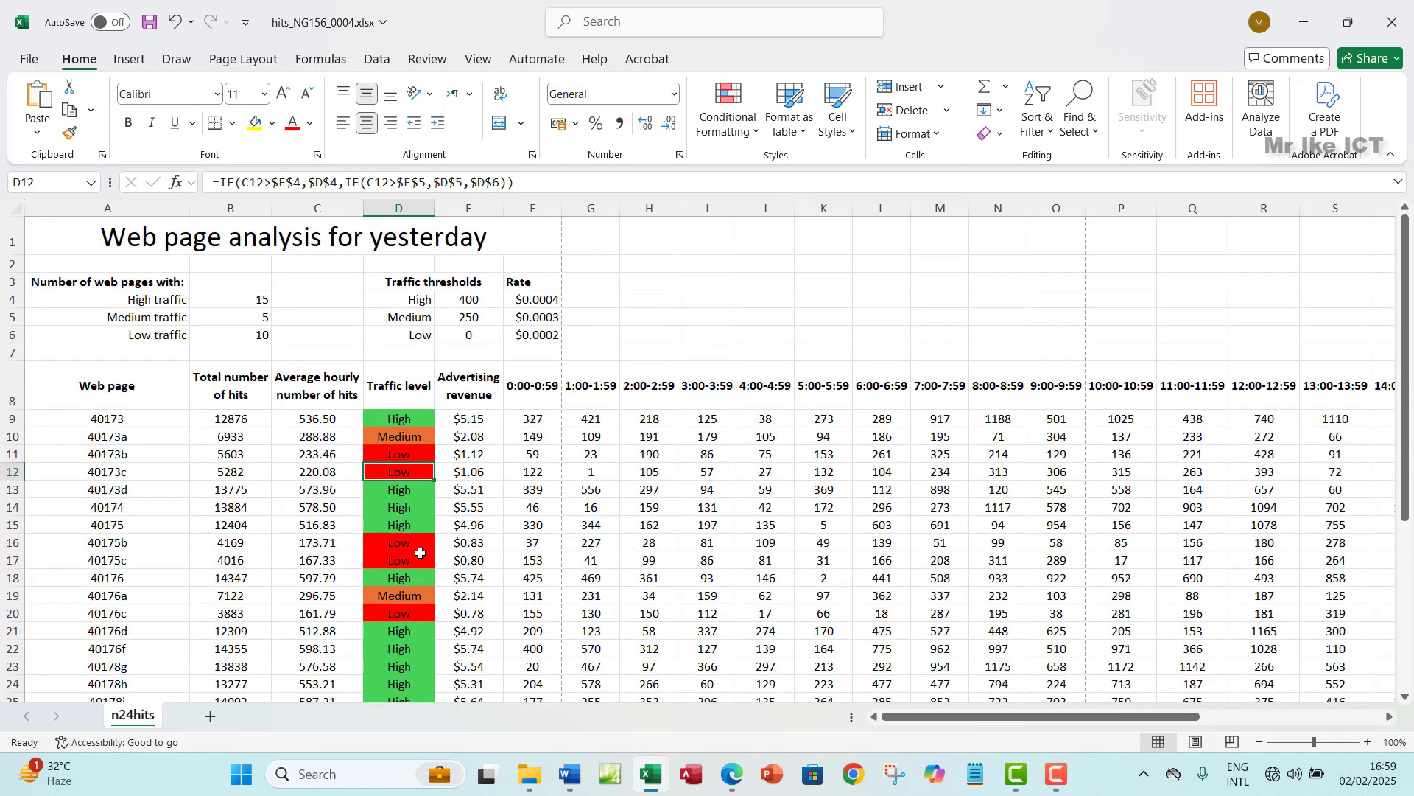
scroll(420, 553, down, 4)
scroll(420, 552, up, 4)
click(733, 773)
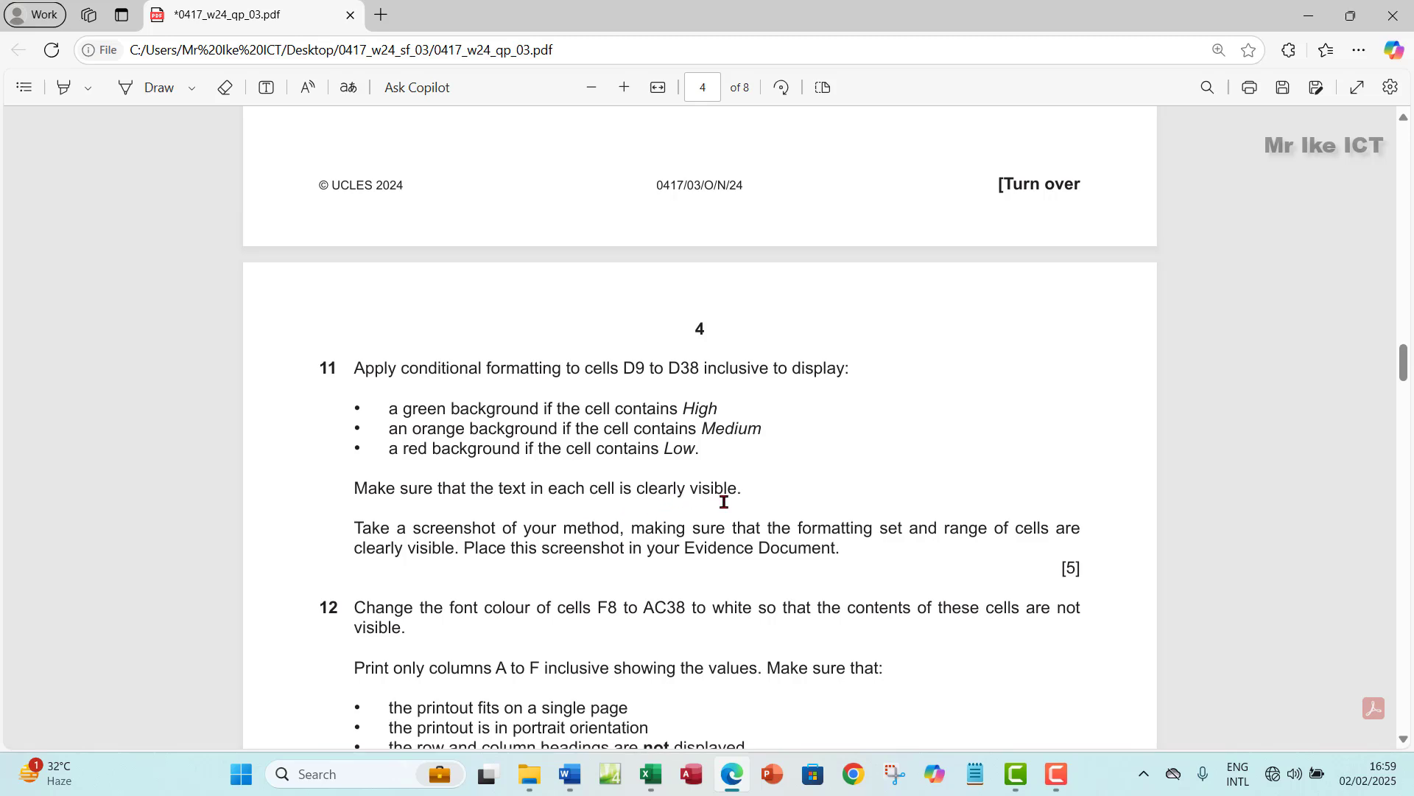
click(651, 774)
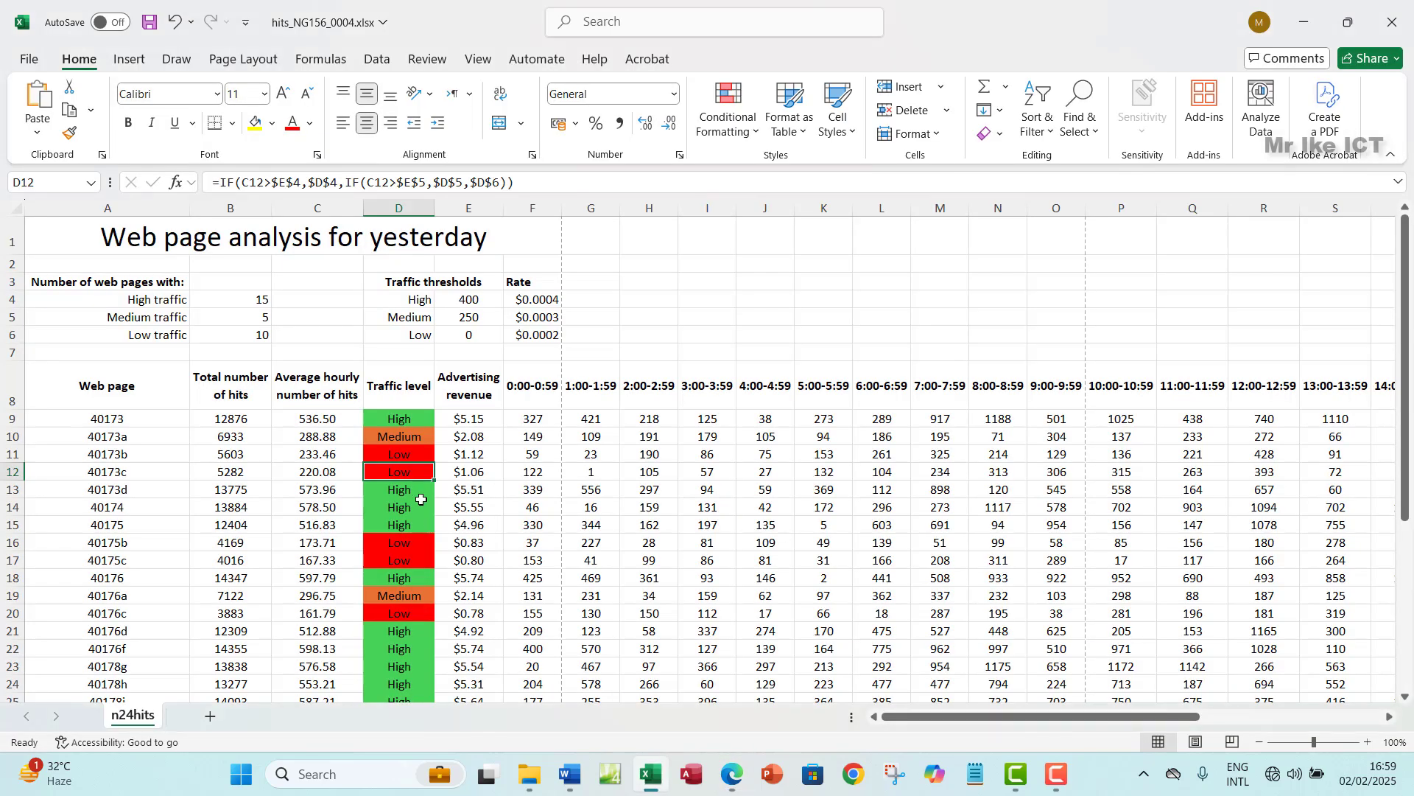
- Check the Medium value in D19, then select D9:D38
scroll(421, 499, down, 5)
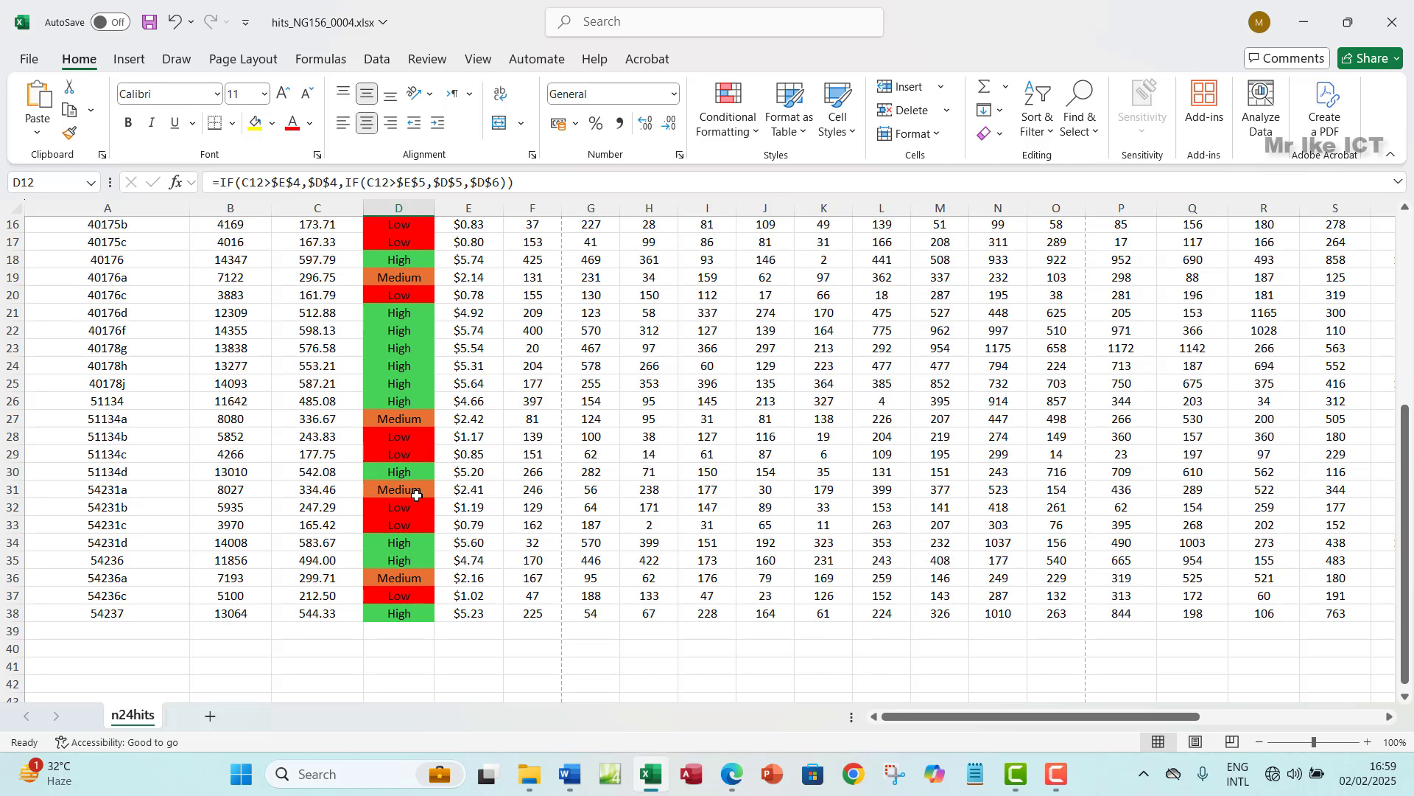
scroll(416, 495, up, 2)
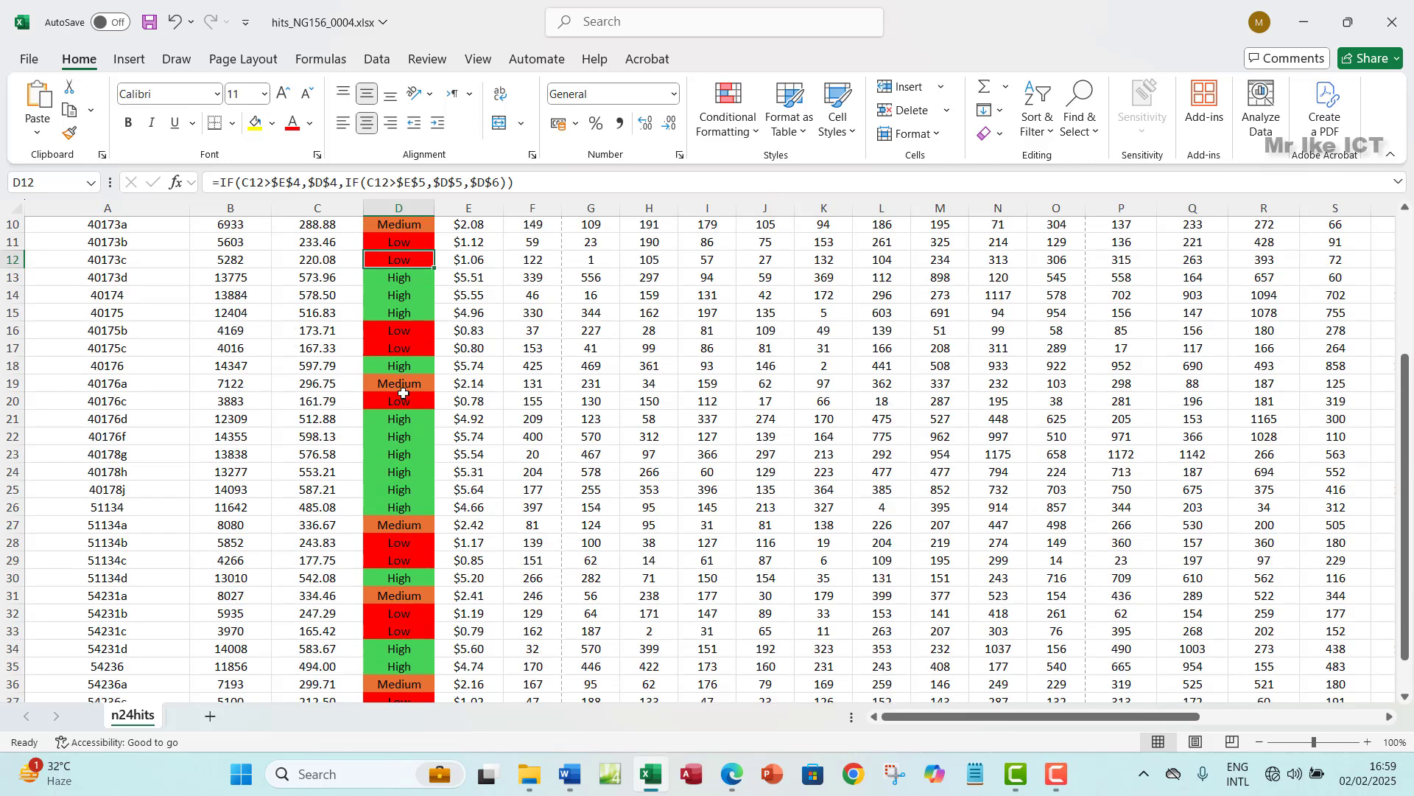
click(402, 386)
scroll(410, 401, up, 2)
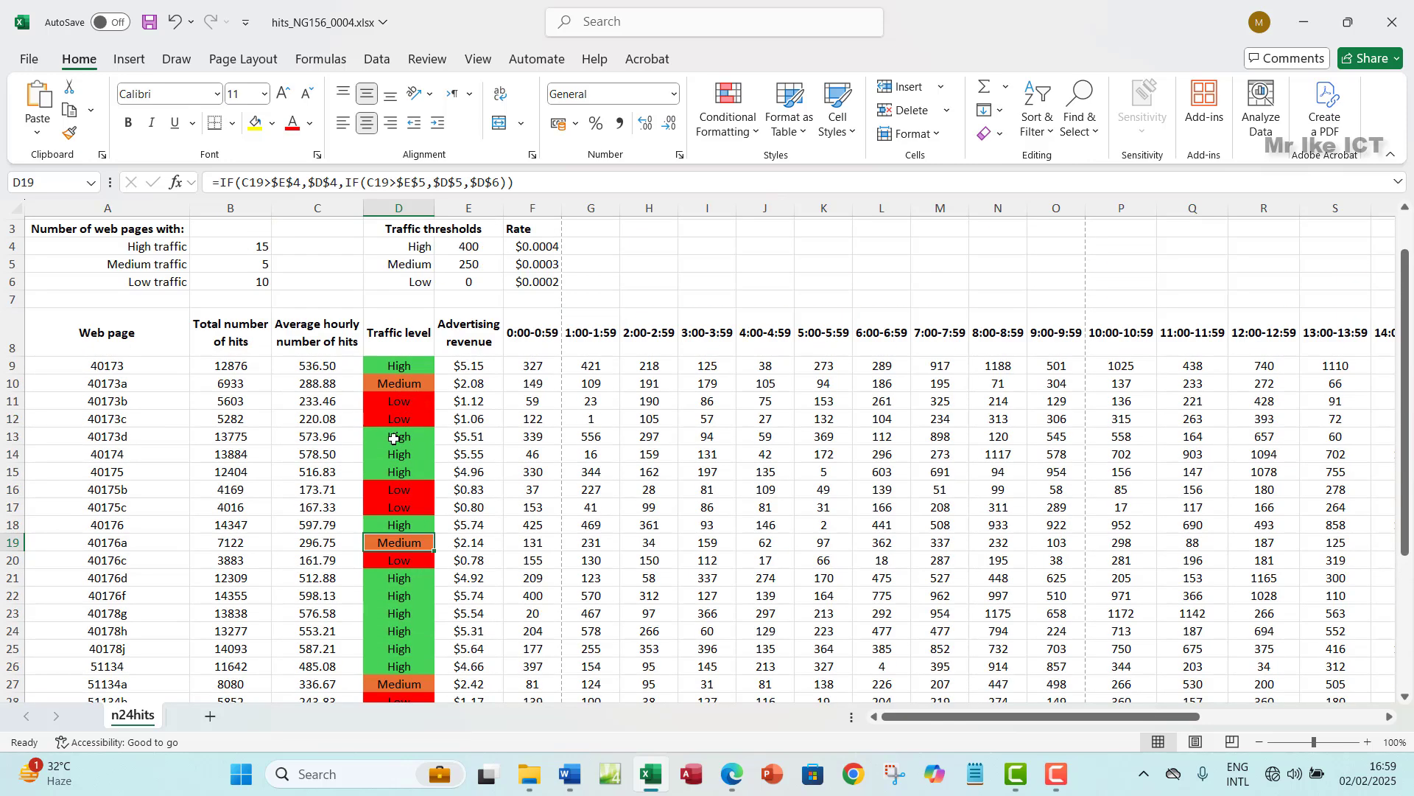
click(410, 369)
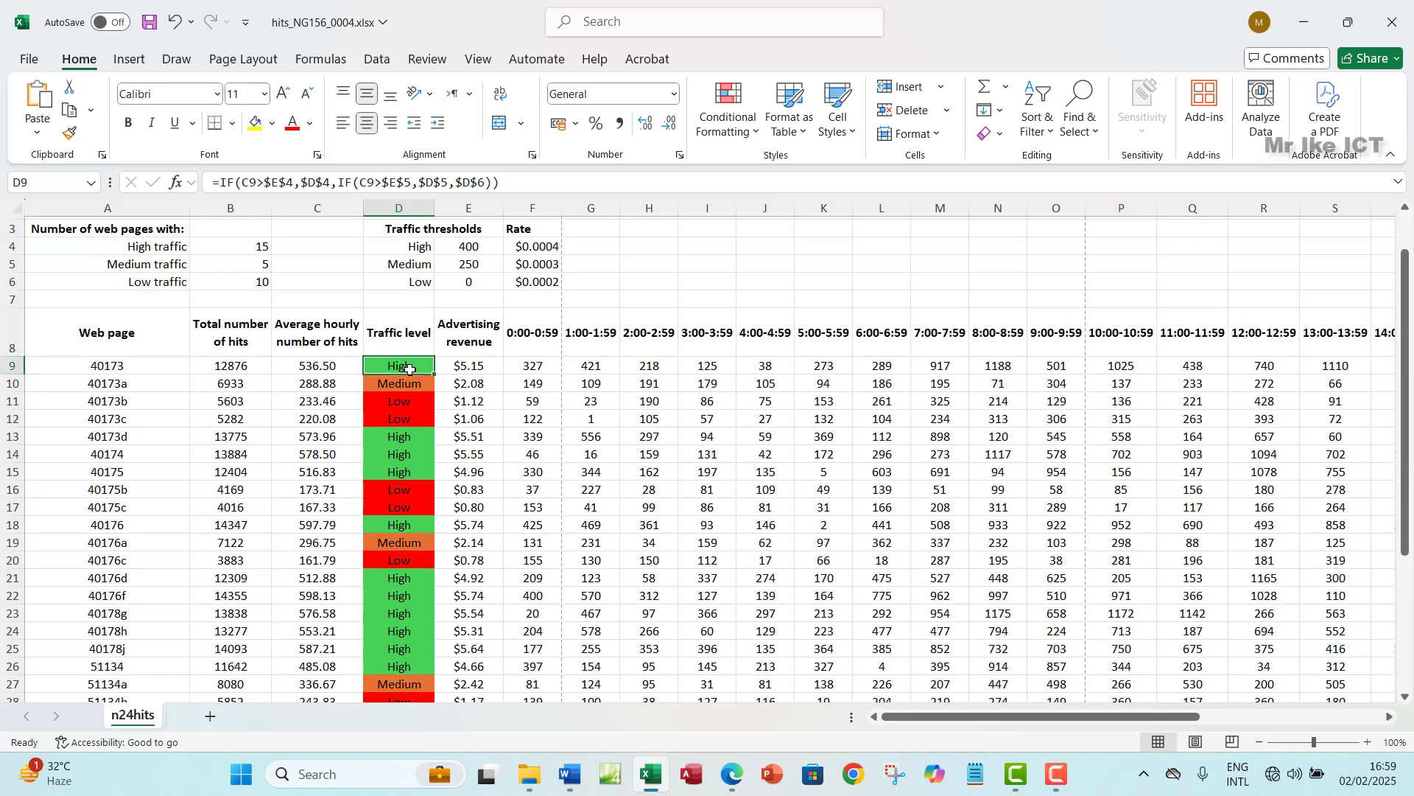
key(ctrl+shift+Down)
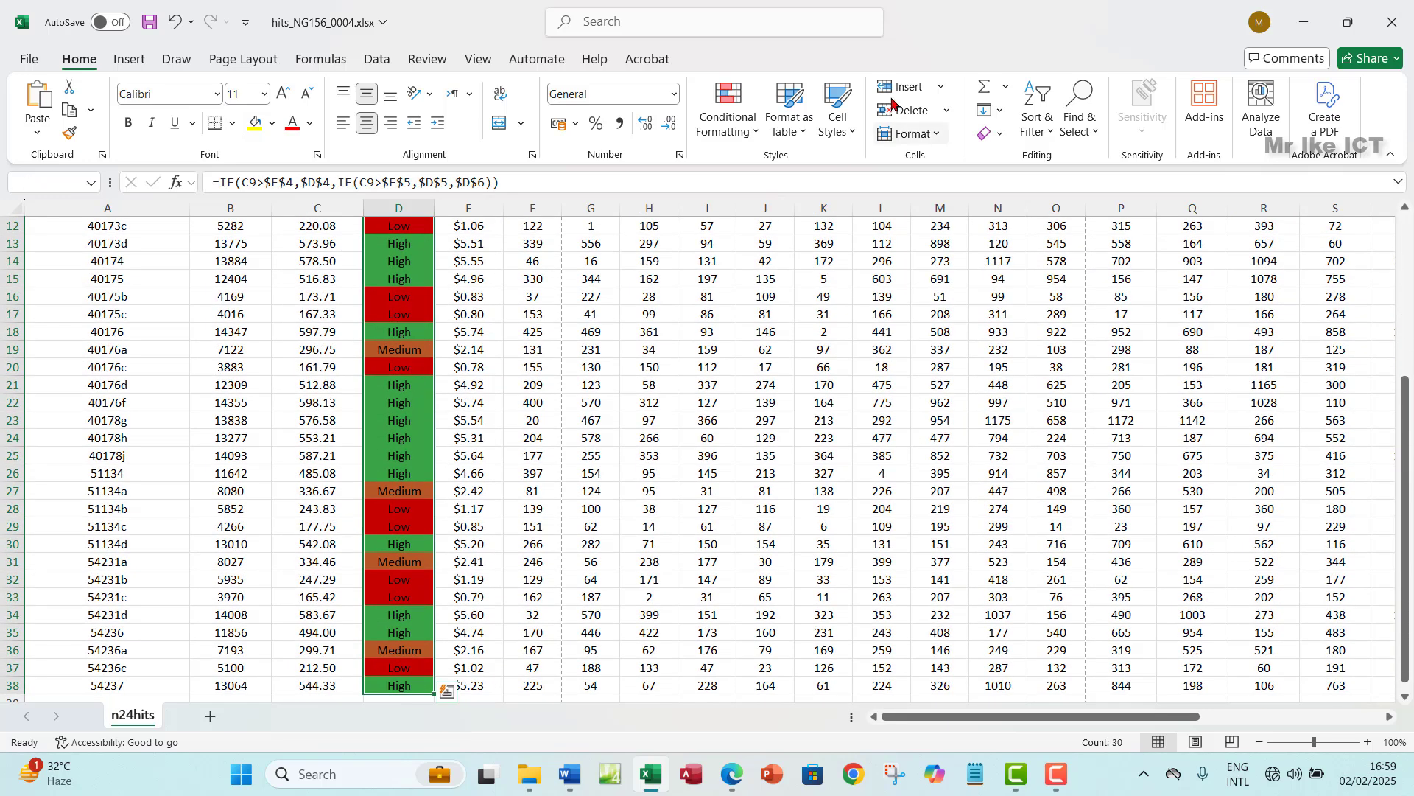
- Change the $D$5 Medium rule's fill to light orange and apply it
click(755, 134)
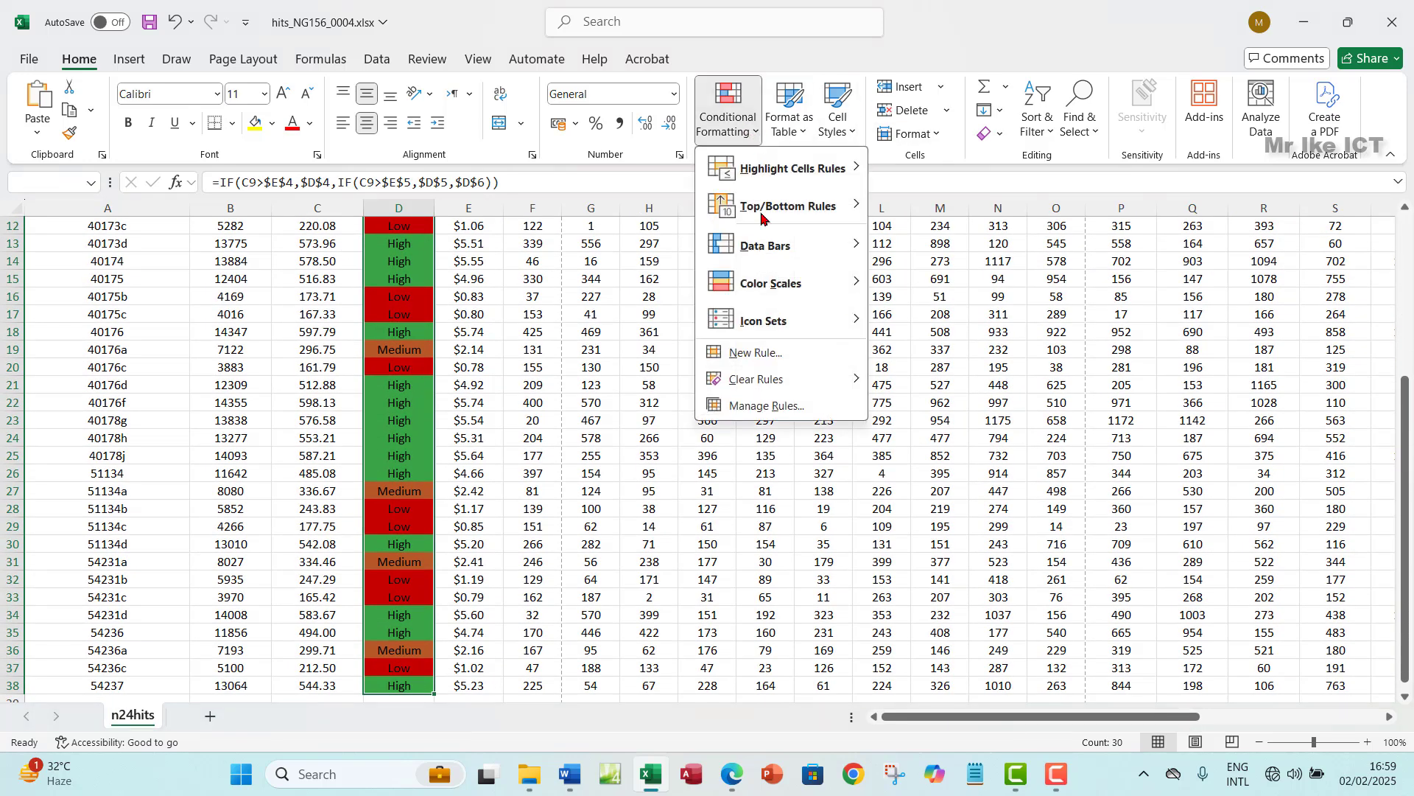
click(744, 407)
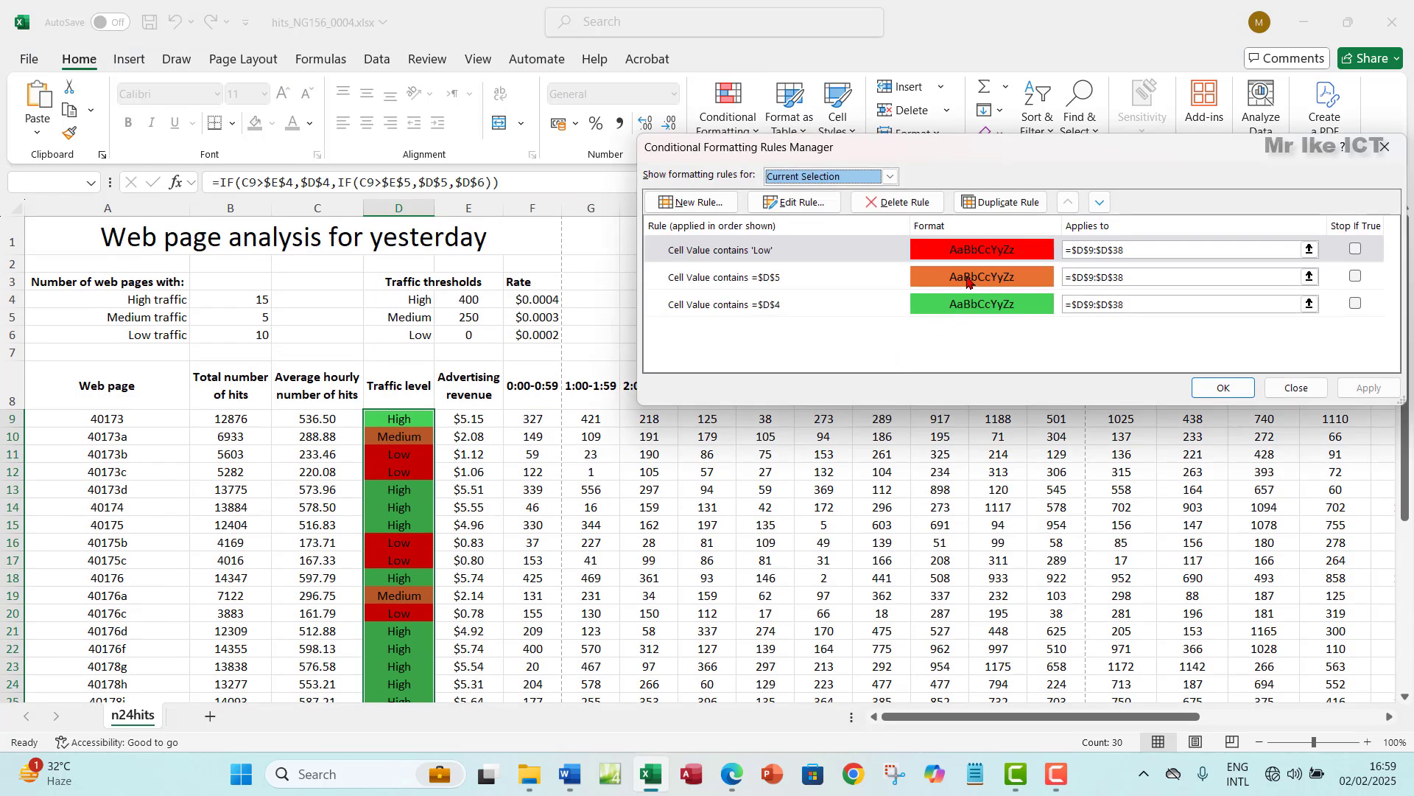
click(966, 281)
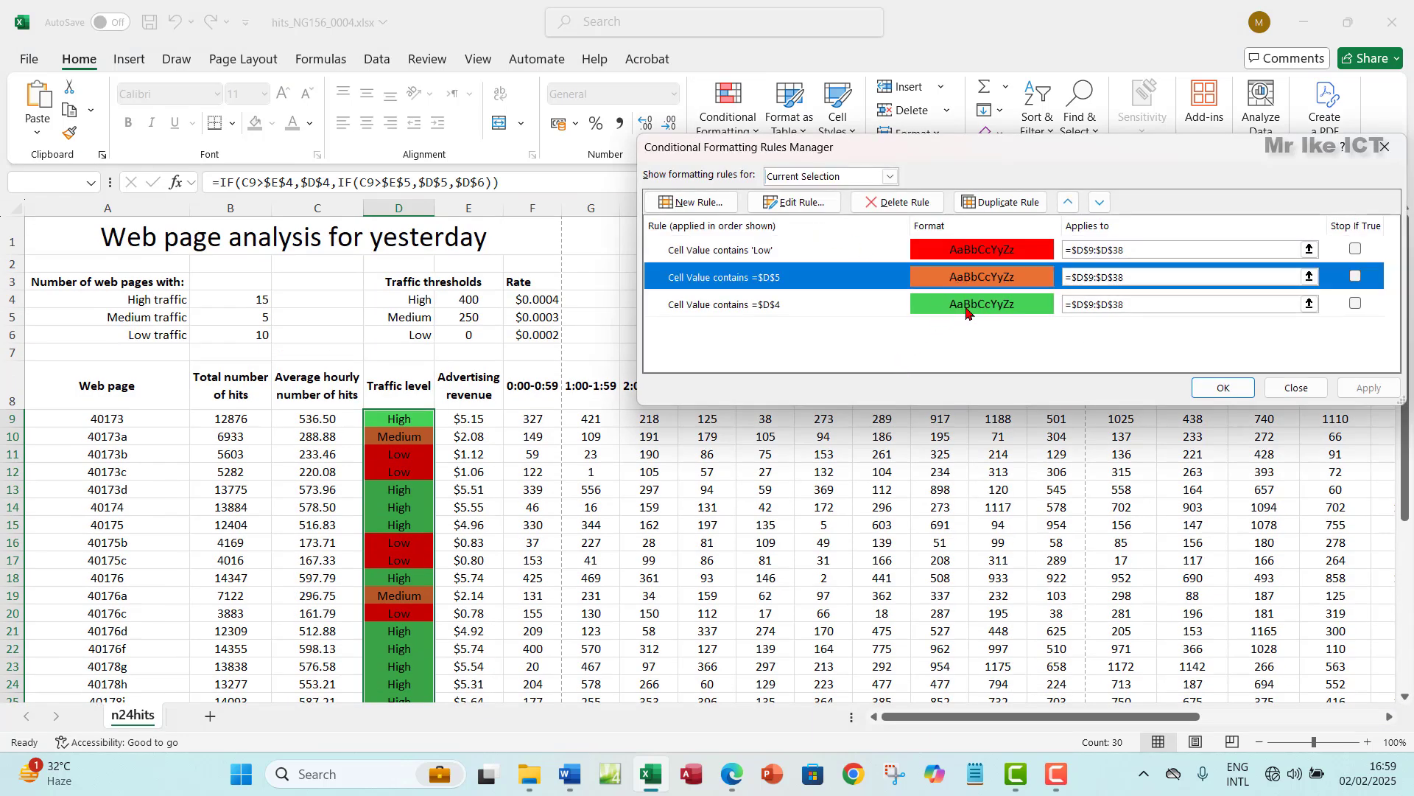
click(795, 204)
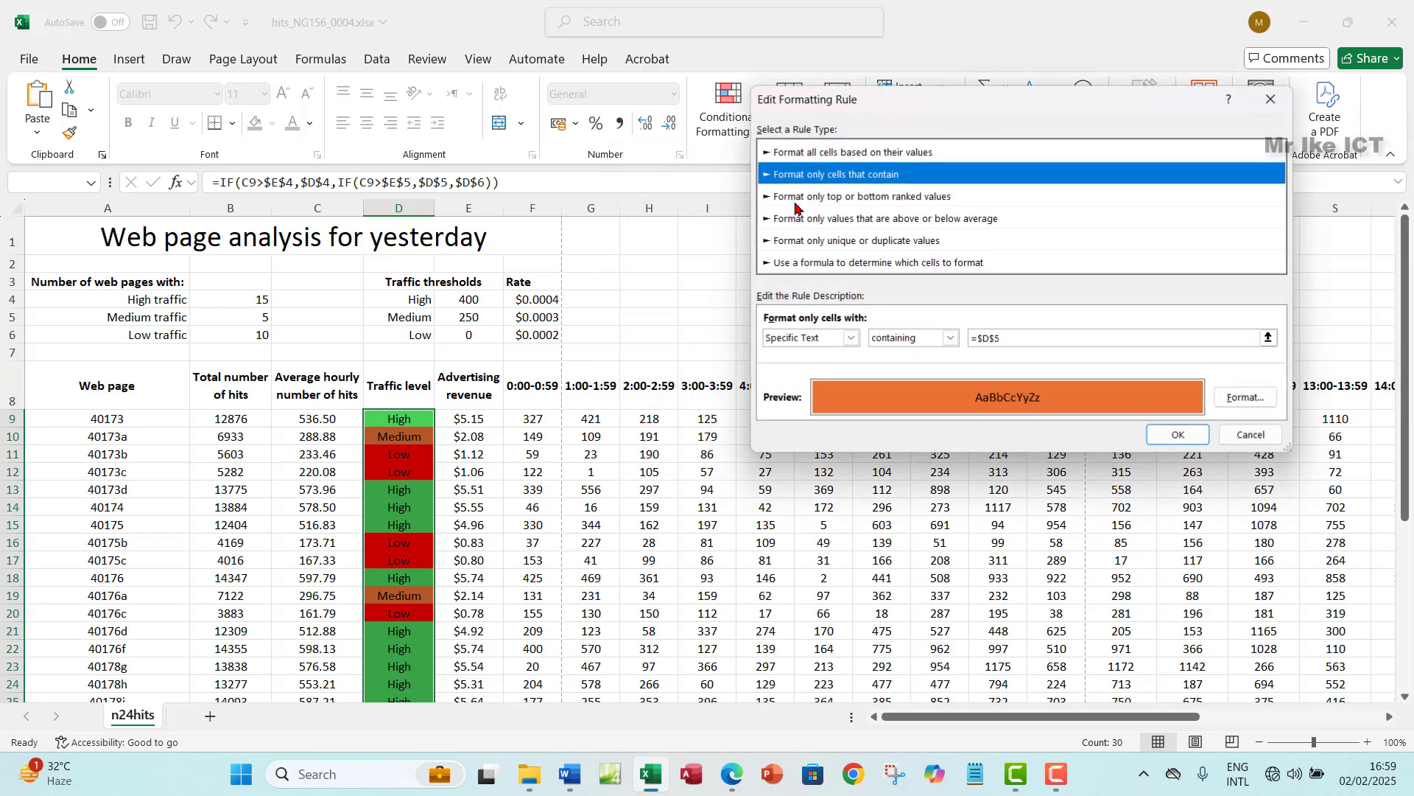
click(1226, 396)
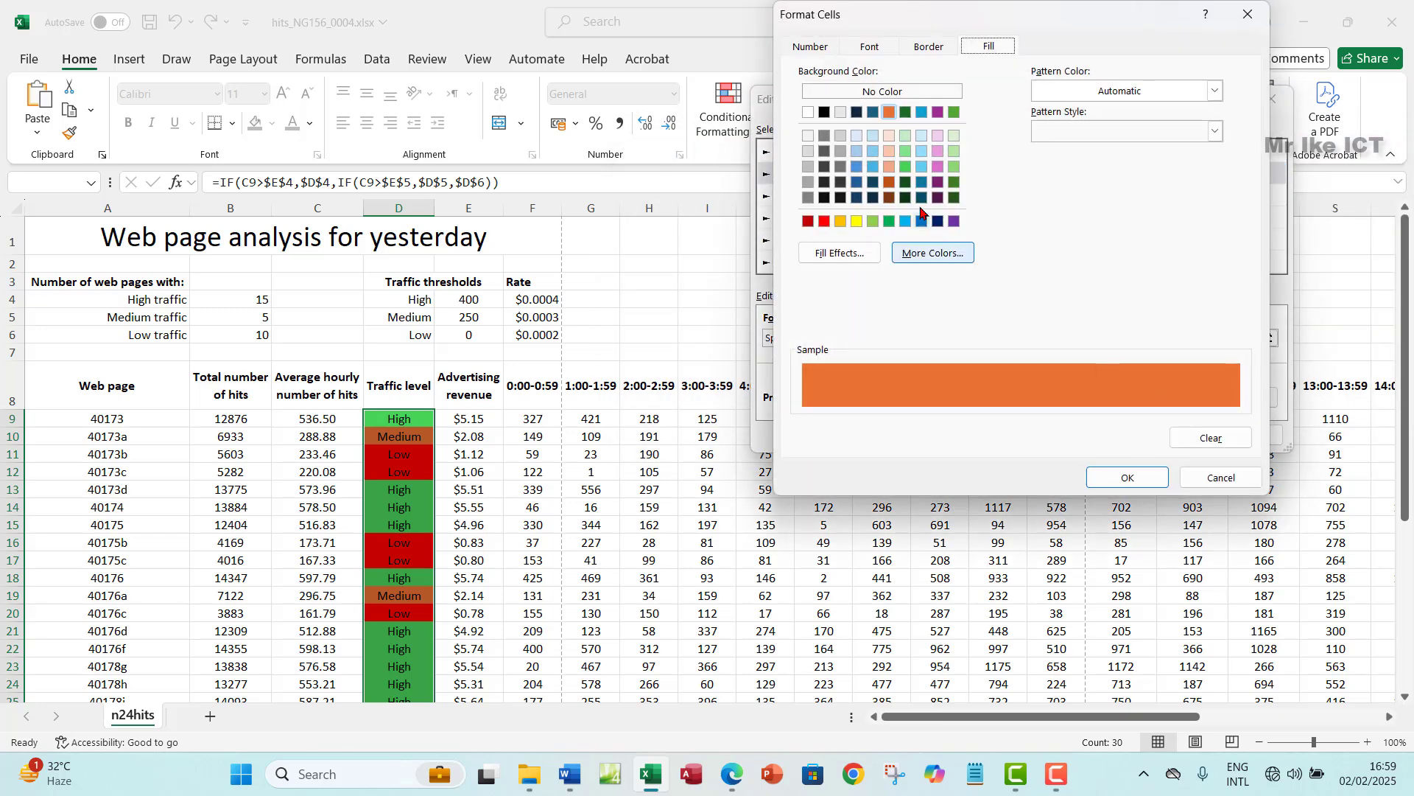
click(891, 167)
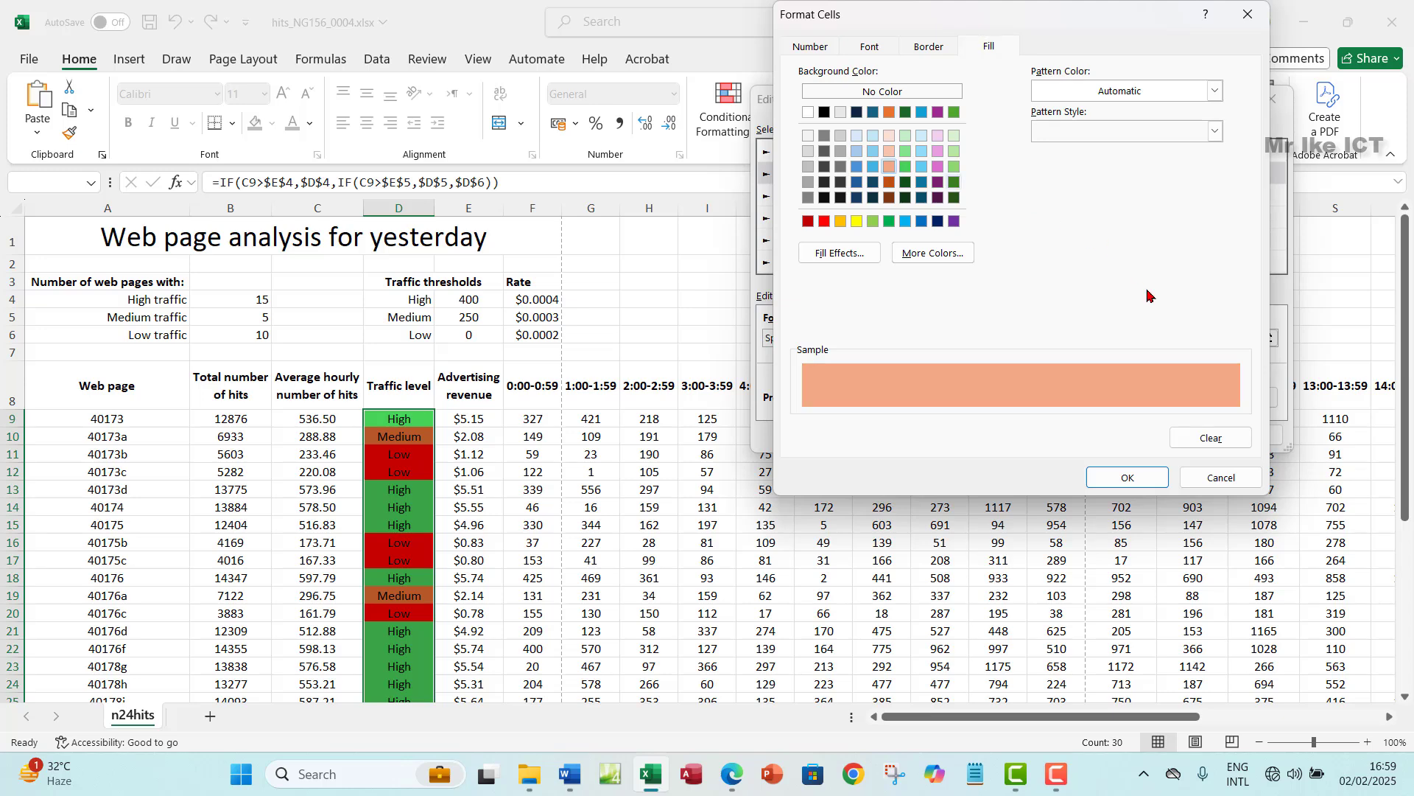
click(1122, 478)
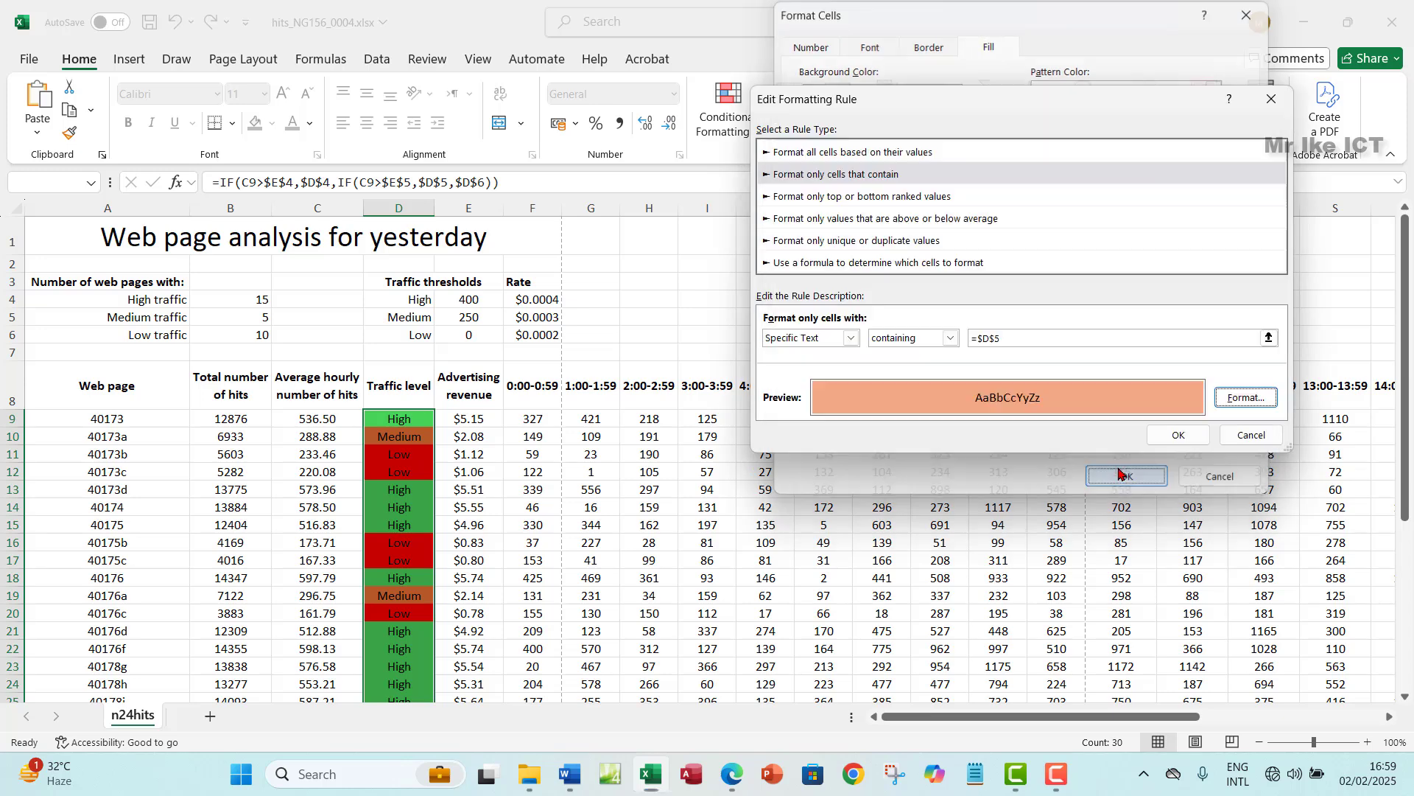
click(1181, 438)
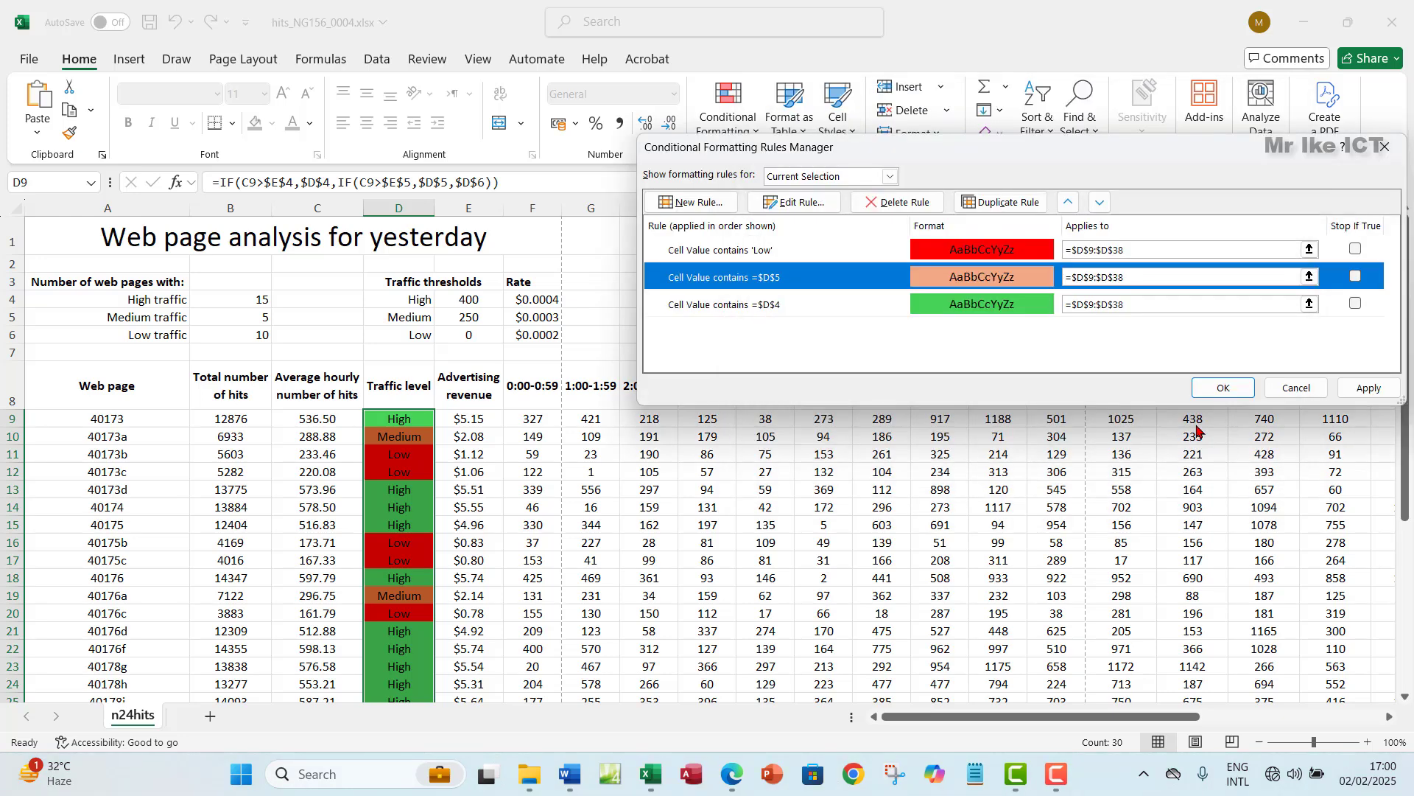
click(1371, 390)
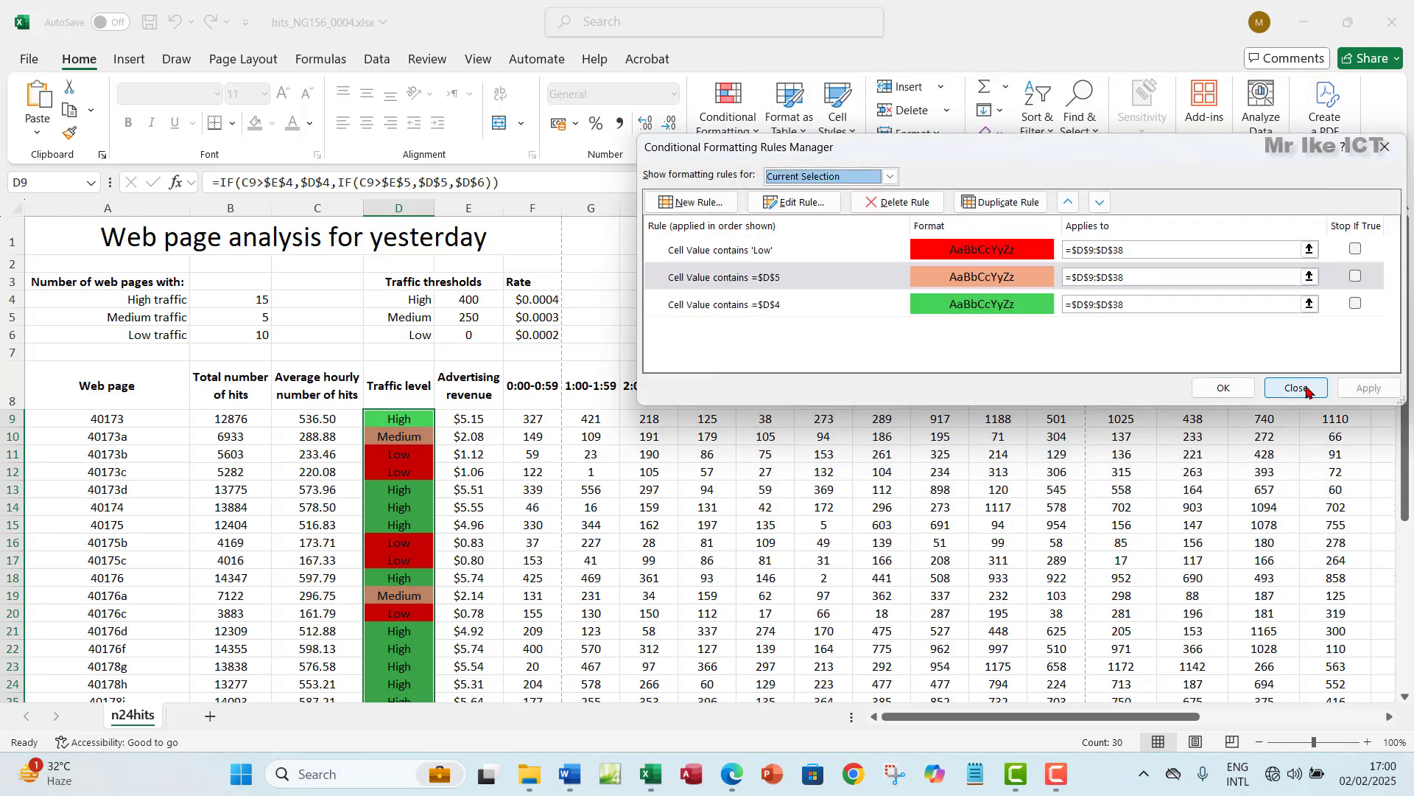
click(1225, 389)
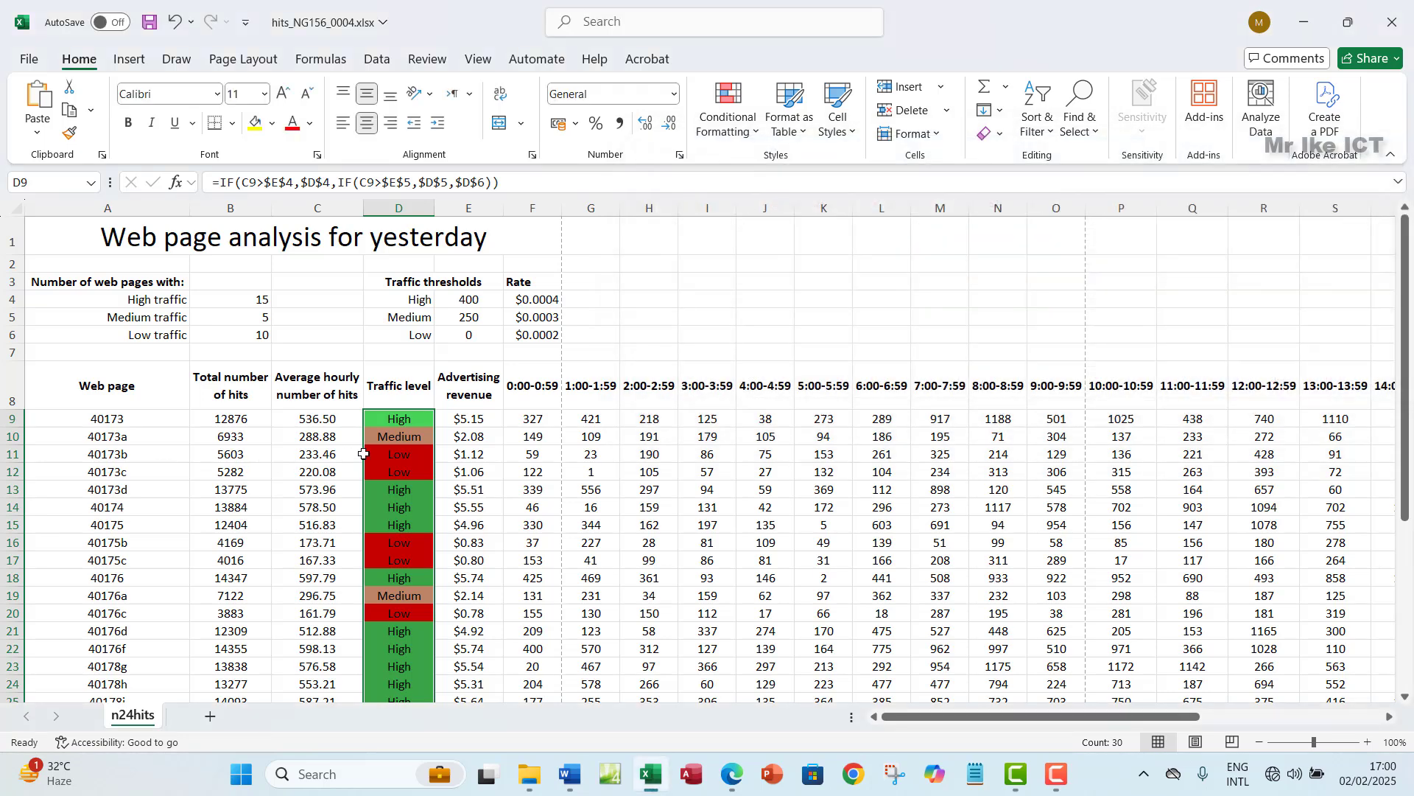
- Deselect the range and switch back to the question paper PDF
click(387, 442)
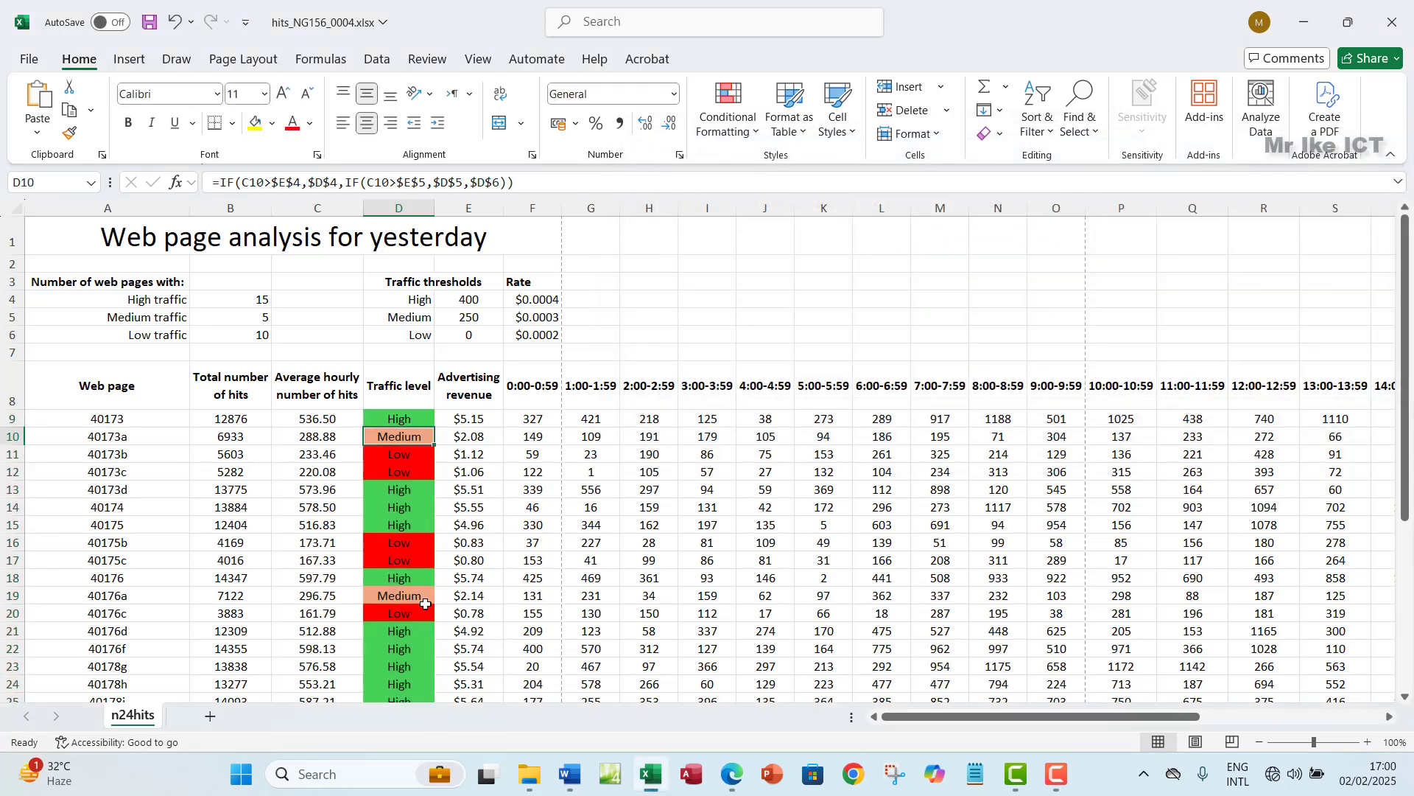
scroll(424, 600, down, 2)
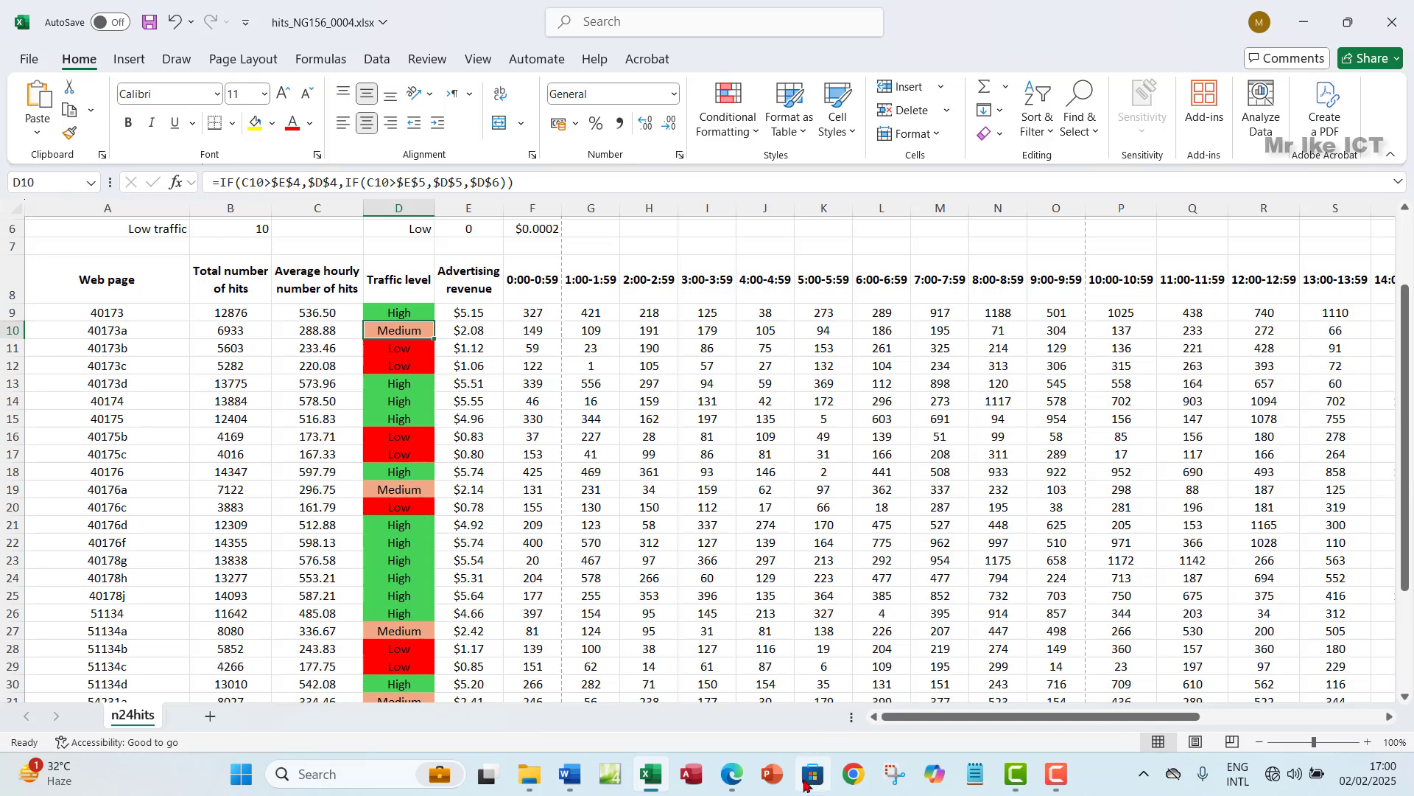
click(732, 774)
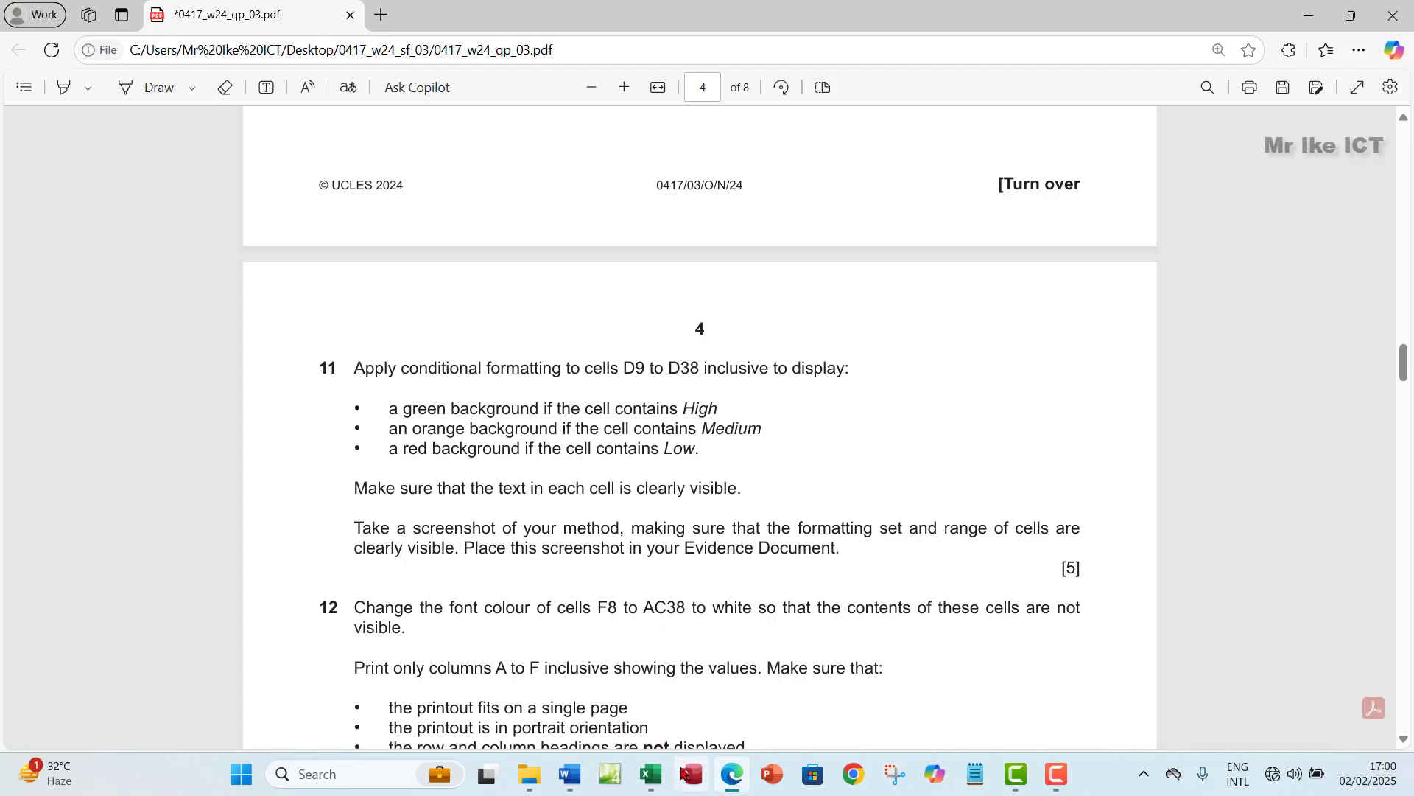
- Select D9:D38 and show its Low, Medium and High rules in the Conditional Formatting Rules Manager
click(651, 775)
click(415, 314)
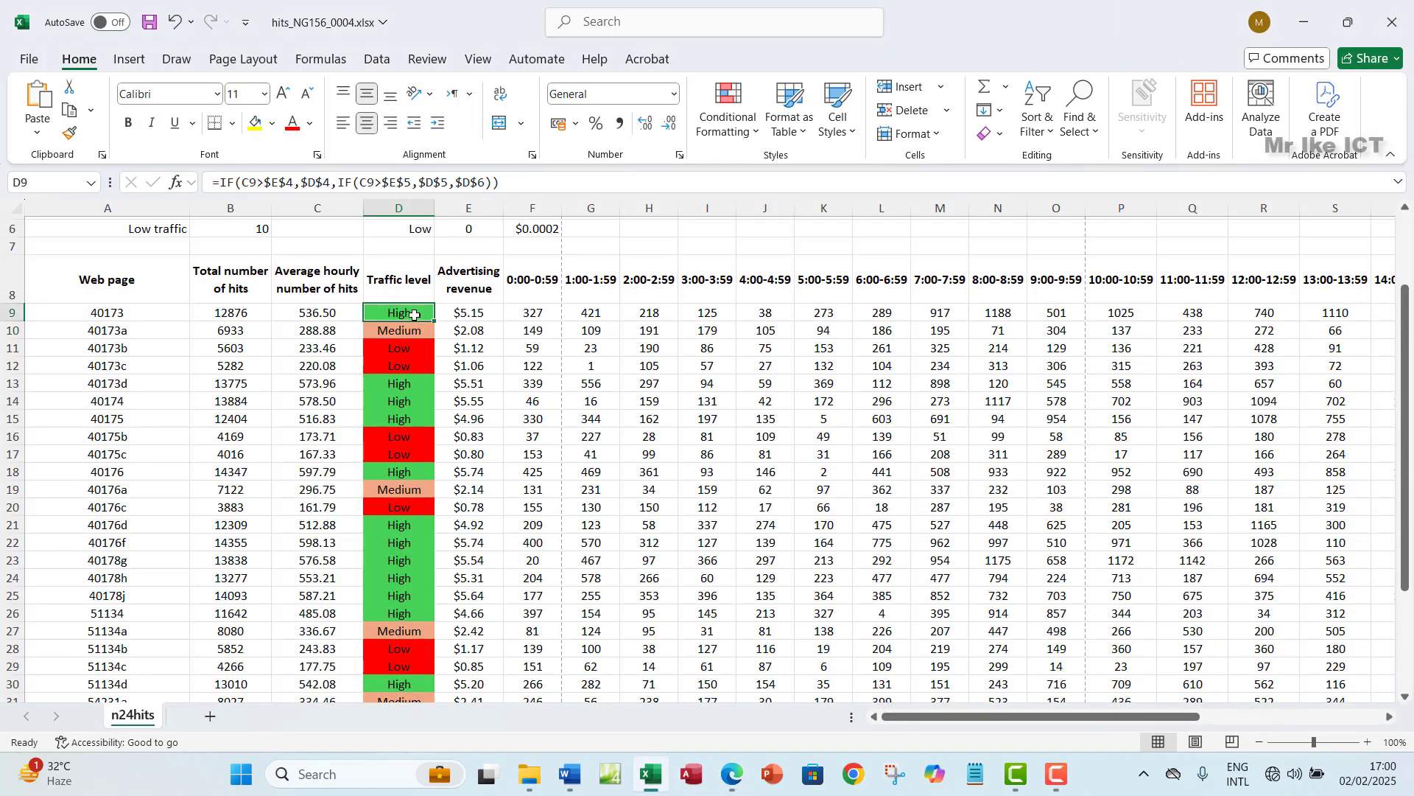
key(ctrl+shift+Down)
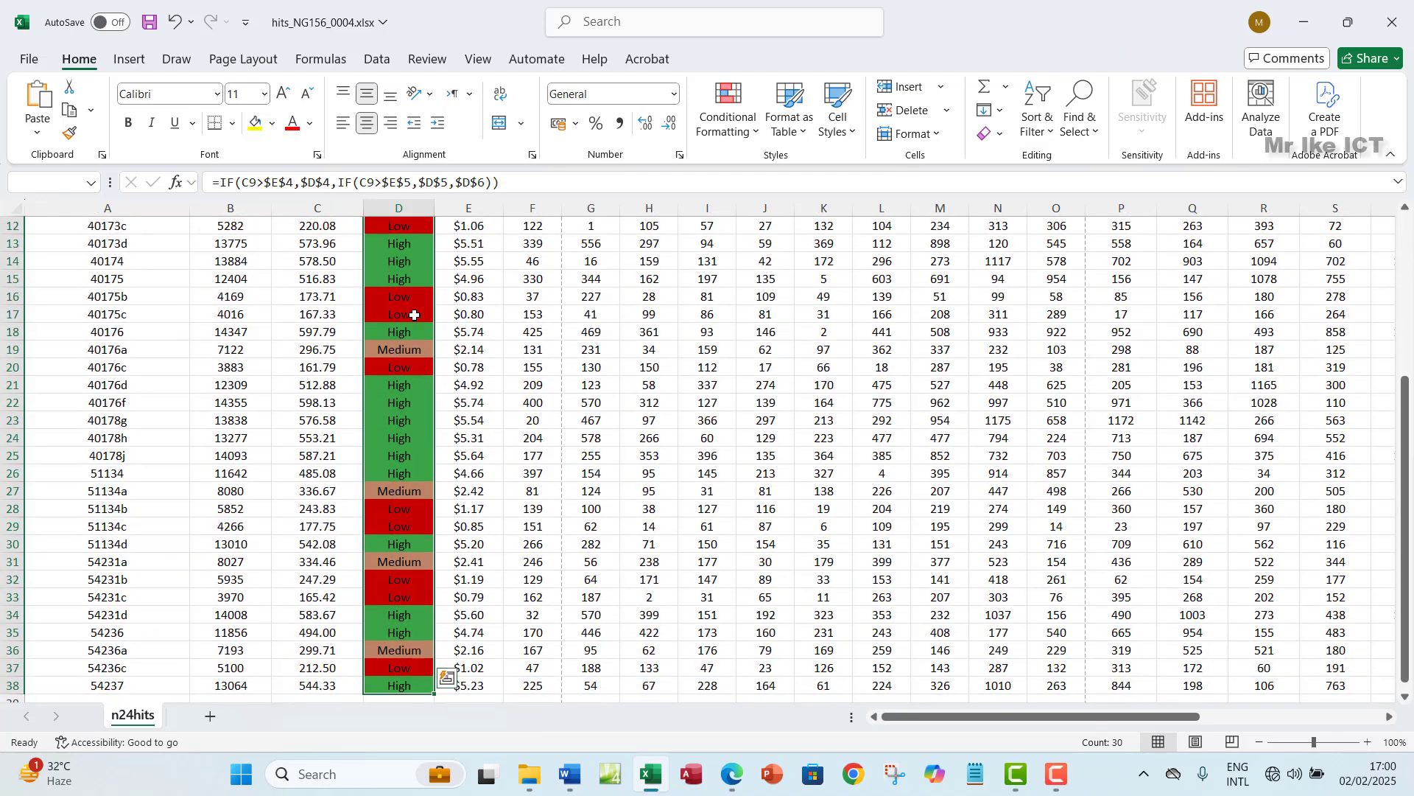
click(756, 137)
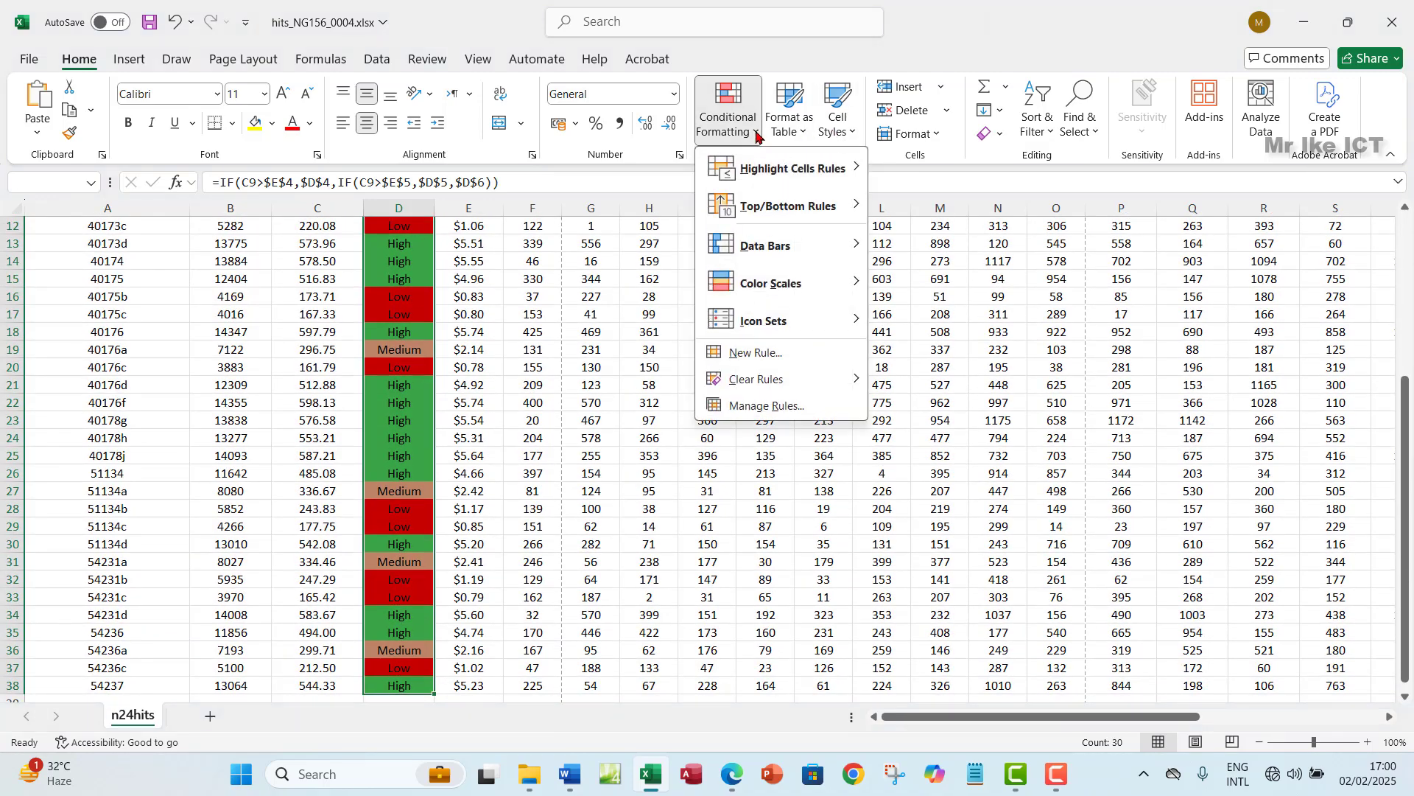
click(760, 410)
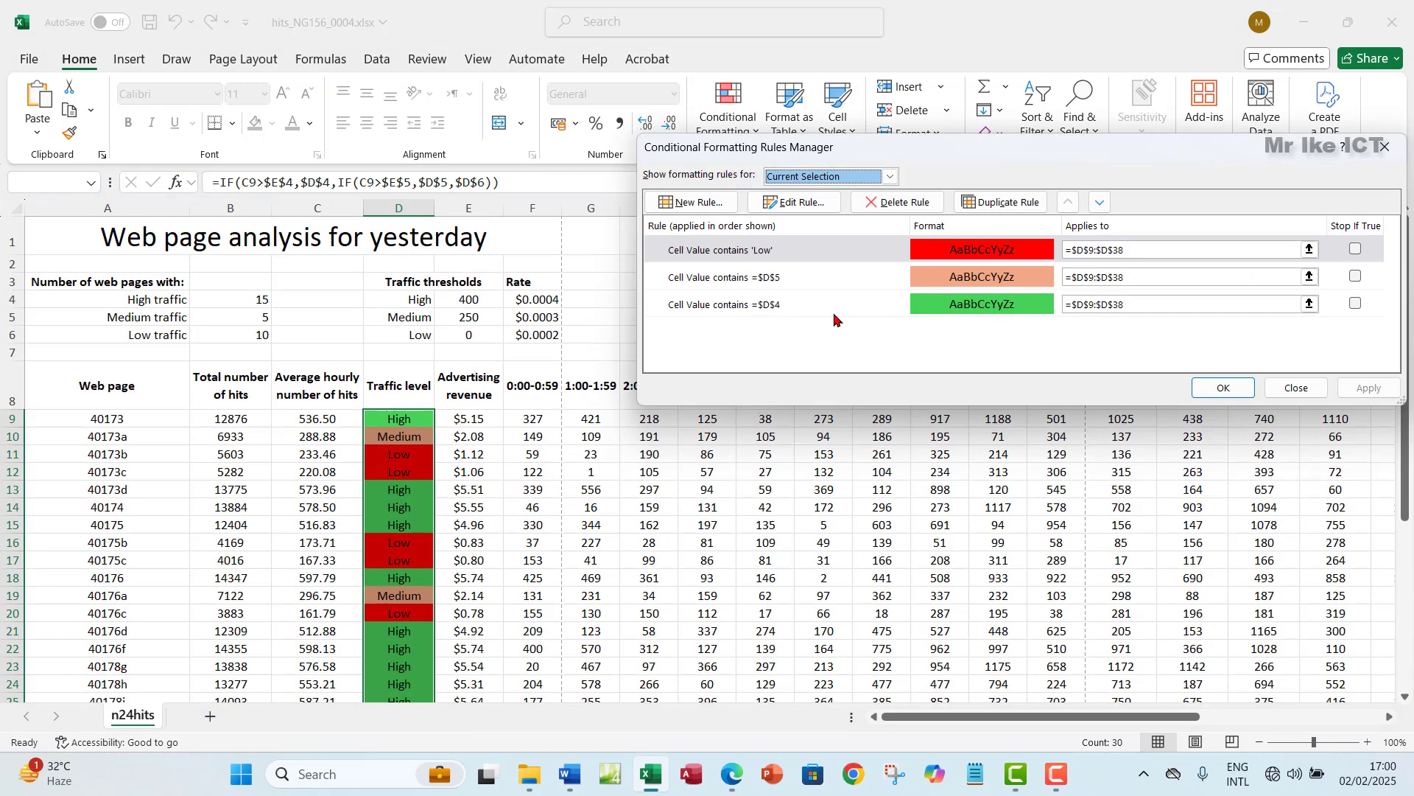
drag(1216, 155, 737, 402)
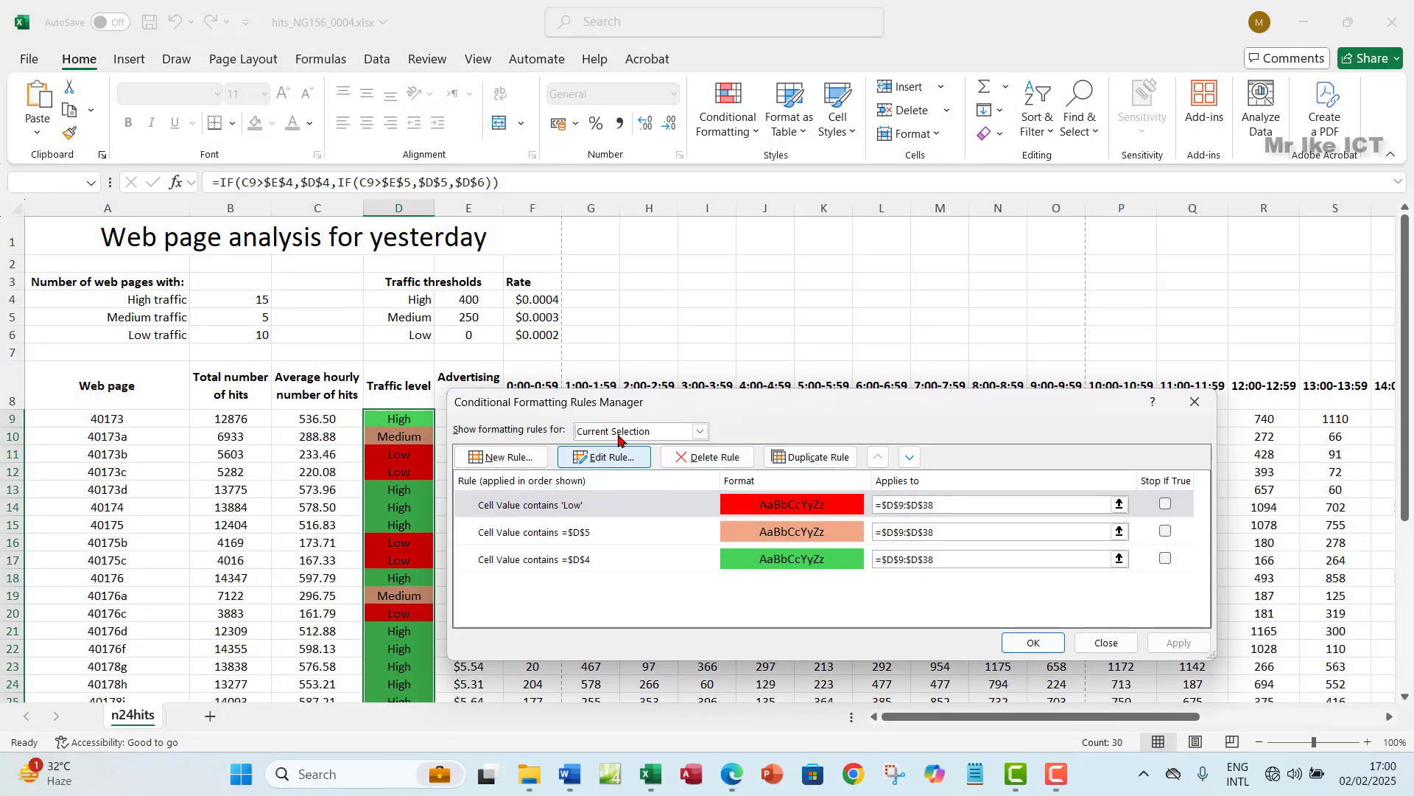
click(570, 773)
- Type 'Step 11' in the evidence document and paste the rules screenshot beneath it
text(Step)
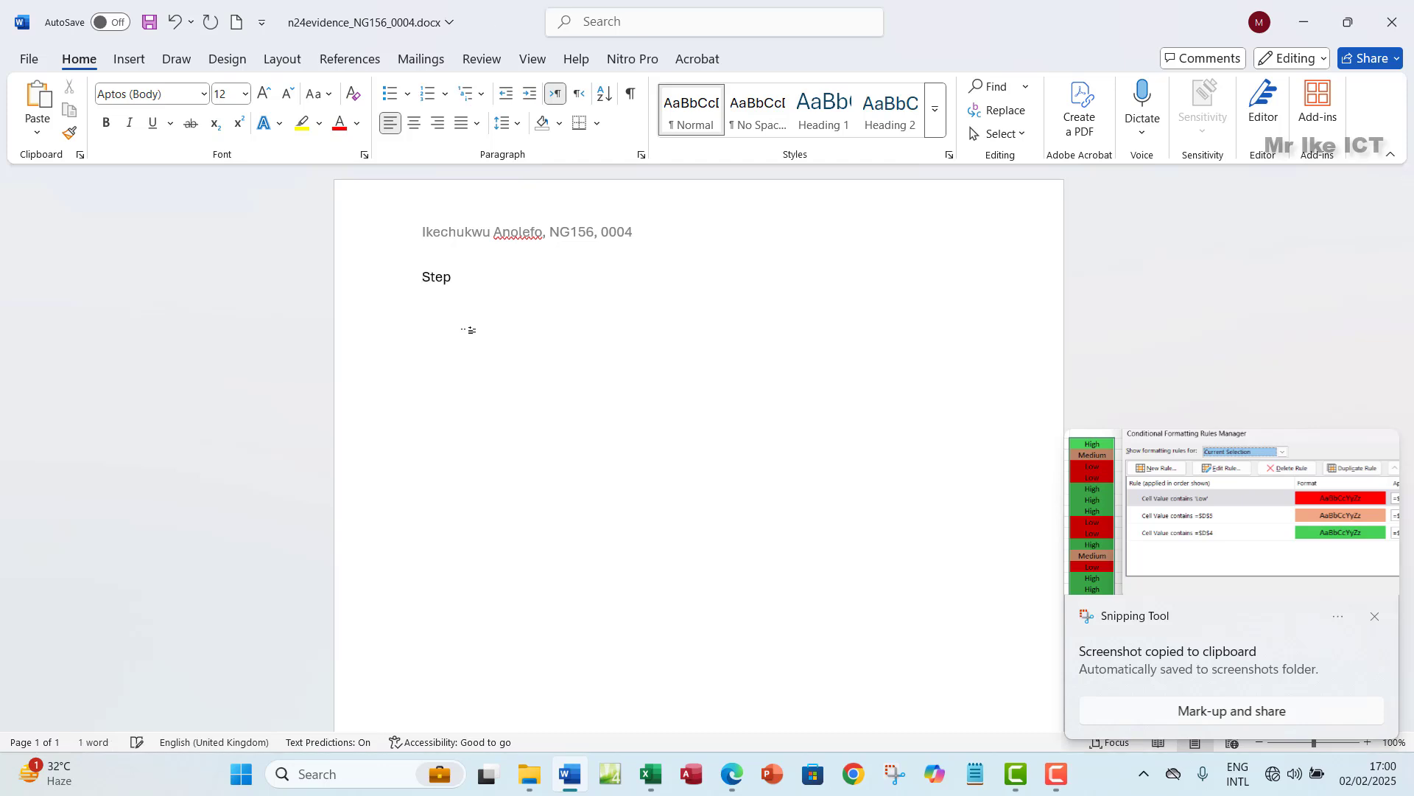
text( 11 Evidence:)
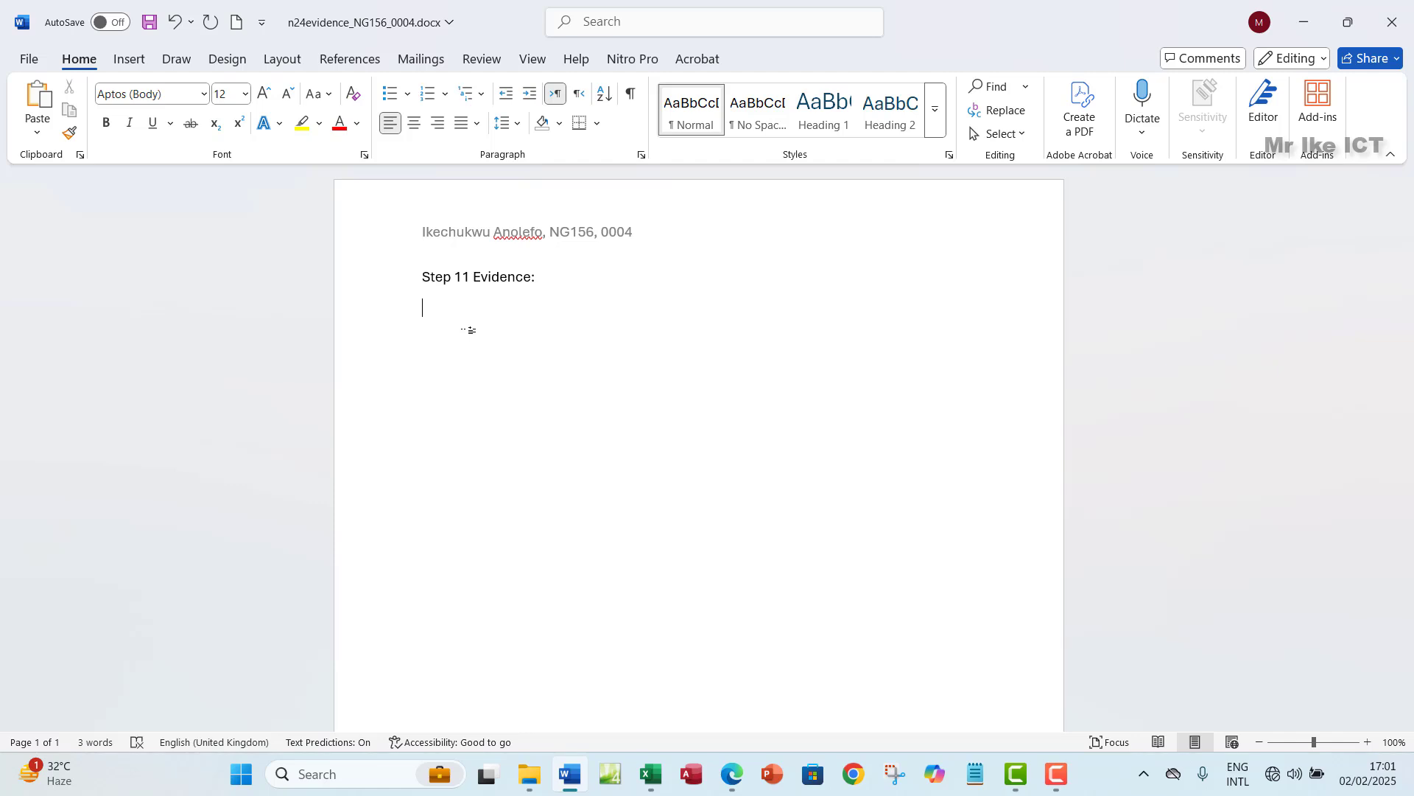
key(ctrl+v)
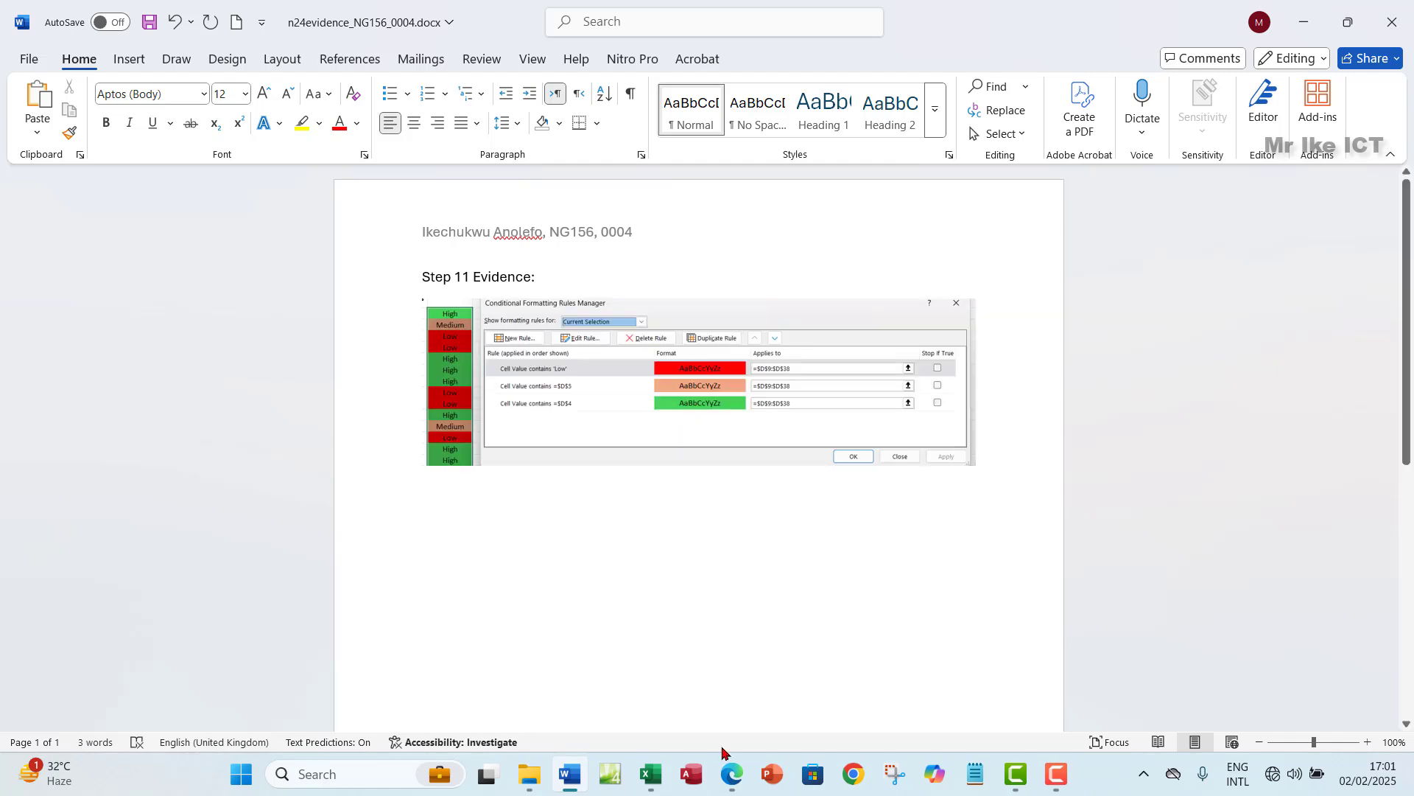
click(731, 773)
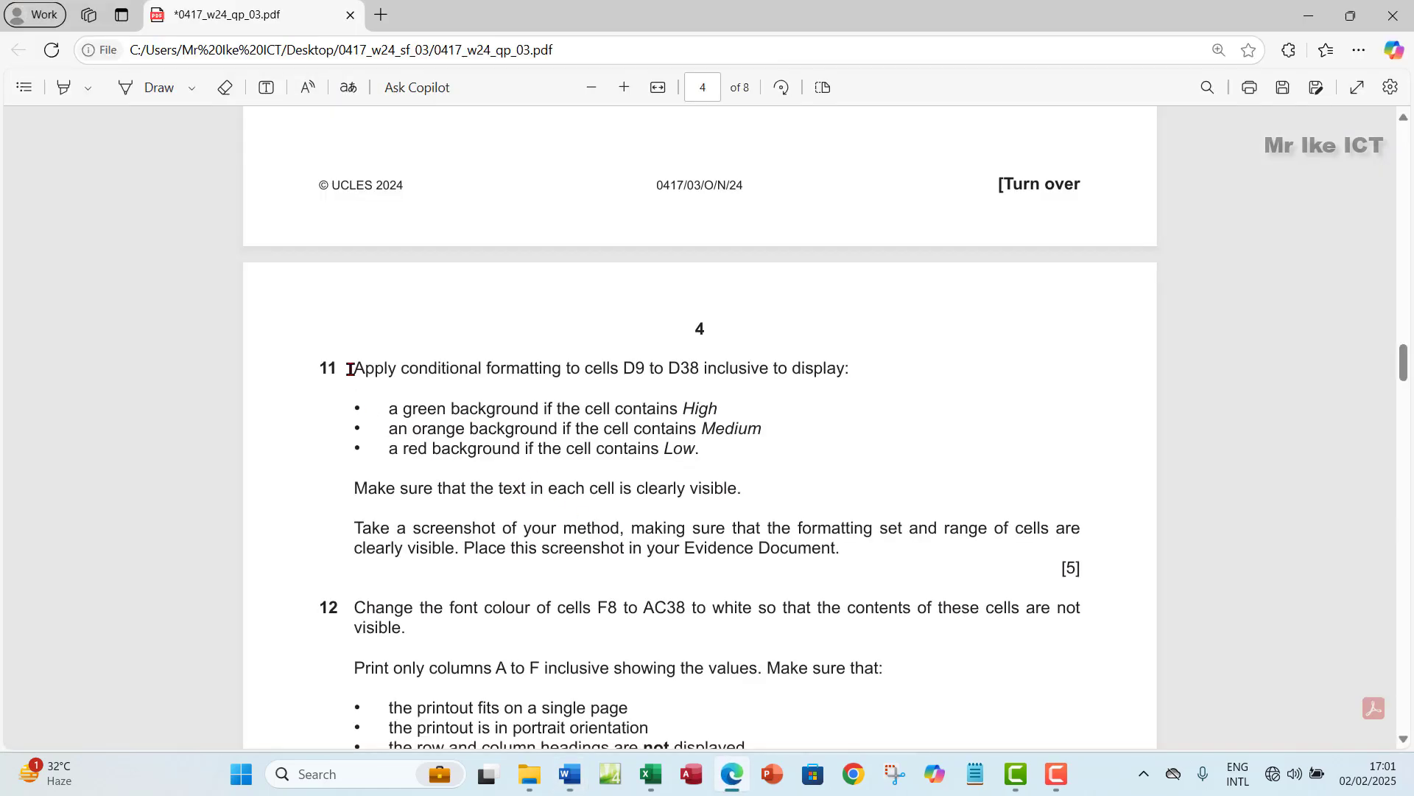
- Highlight the whole of question 11 green in the exam paper and scroll on to question 12
drag(361, 371, 844, 556)
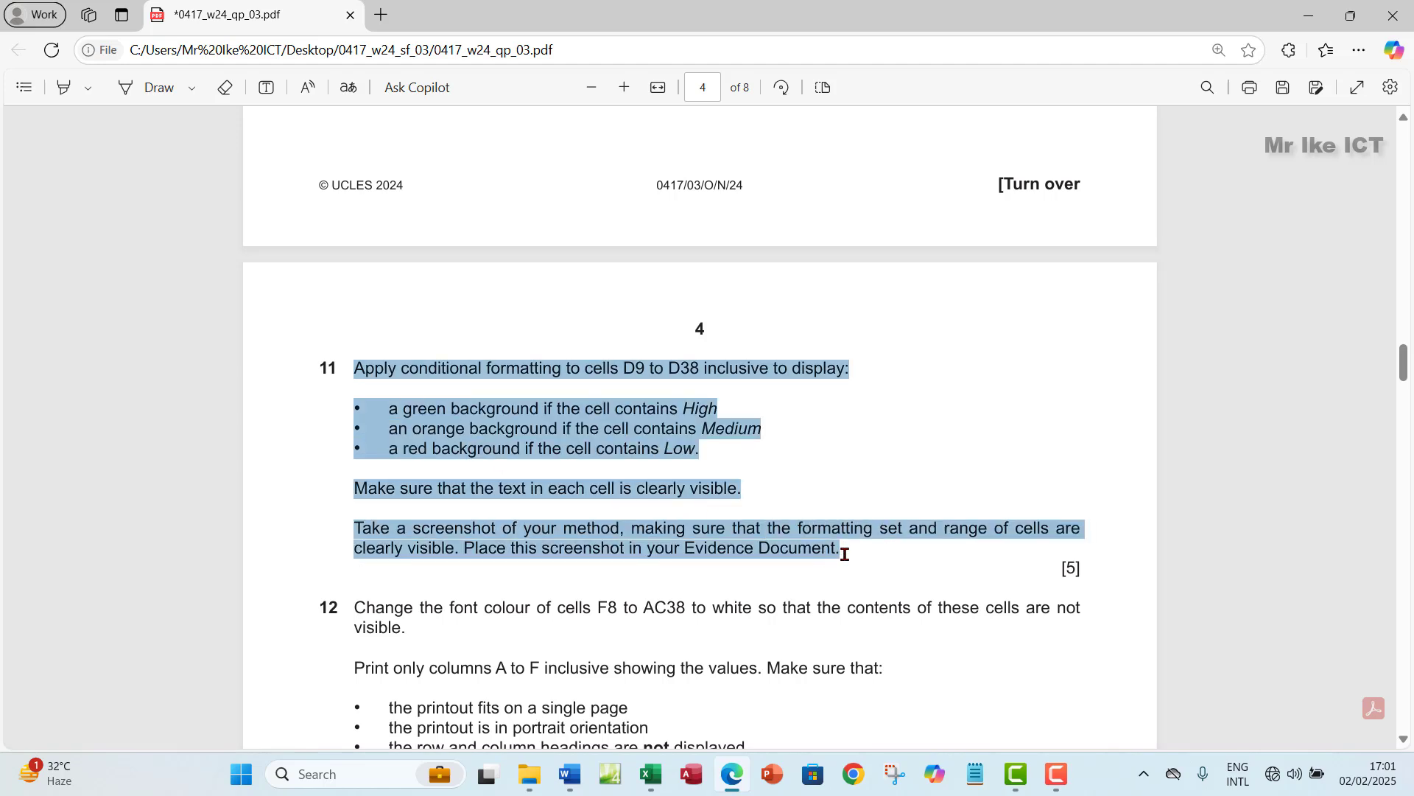
mouse_move(878, 461)
mouse_move(979, 454)
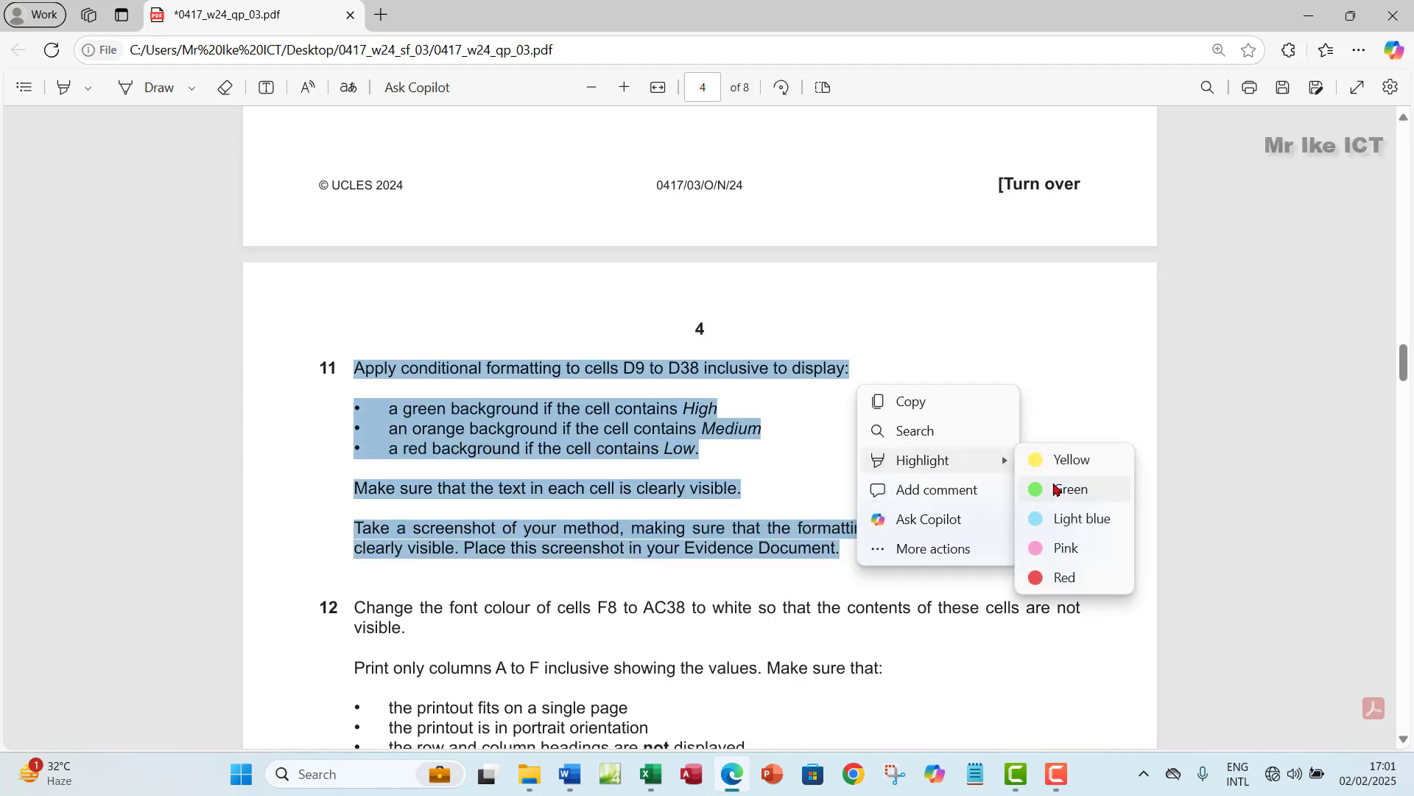
click(1058, 489)
scroll(593, 526, down, 5)
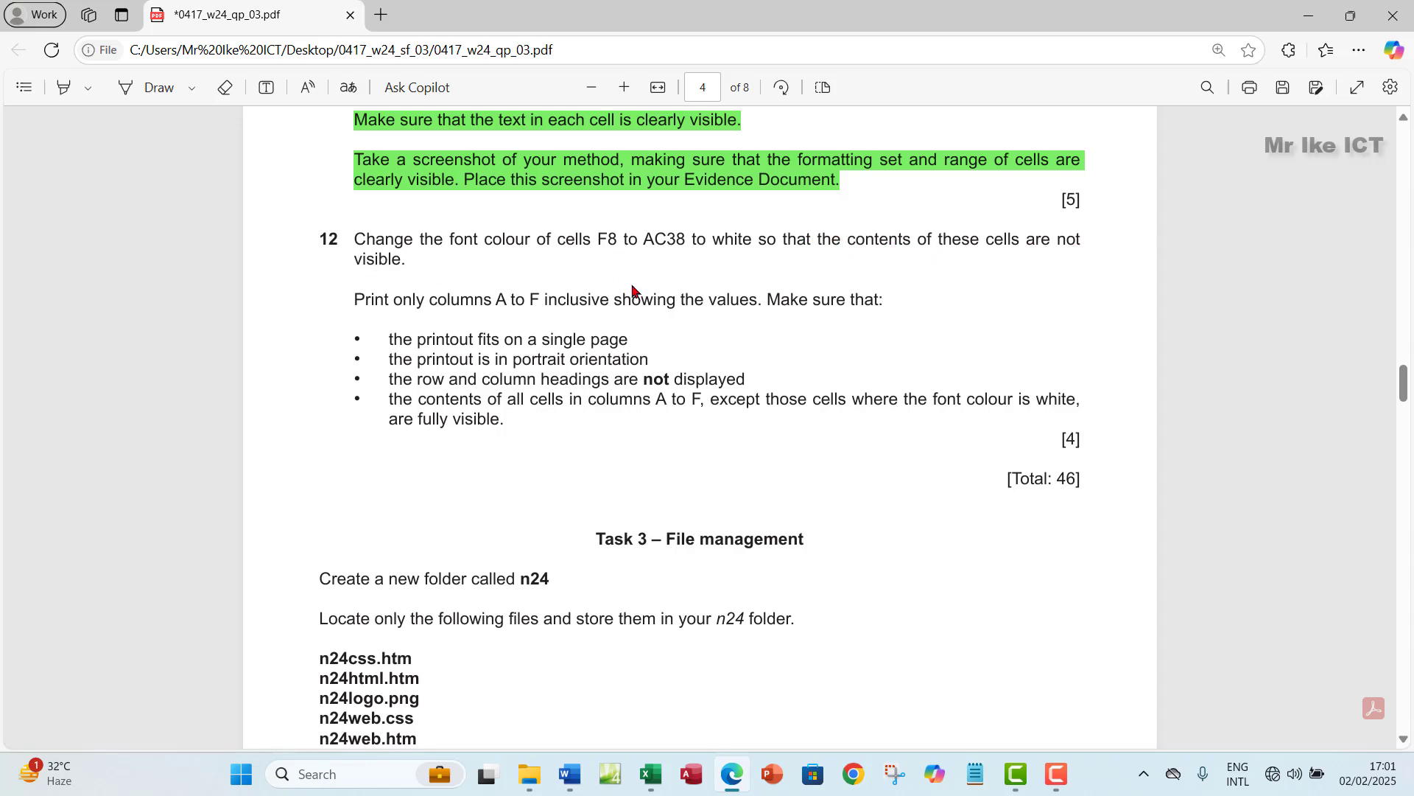
click(649, 774)
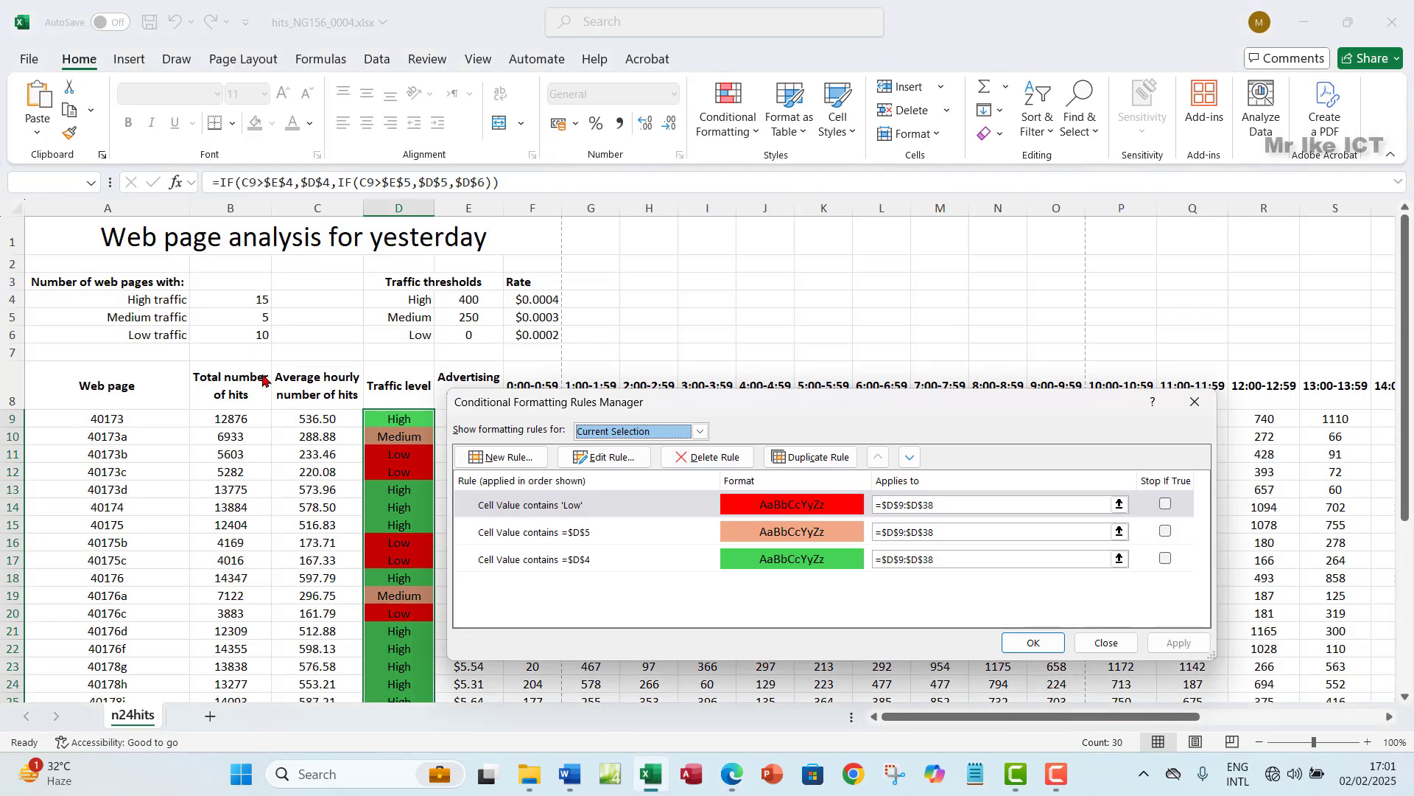
- Close the rules manager, select cell F8 and reread question 12 in the exam paper
click(1195, 402)
click(467, 396)
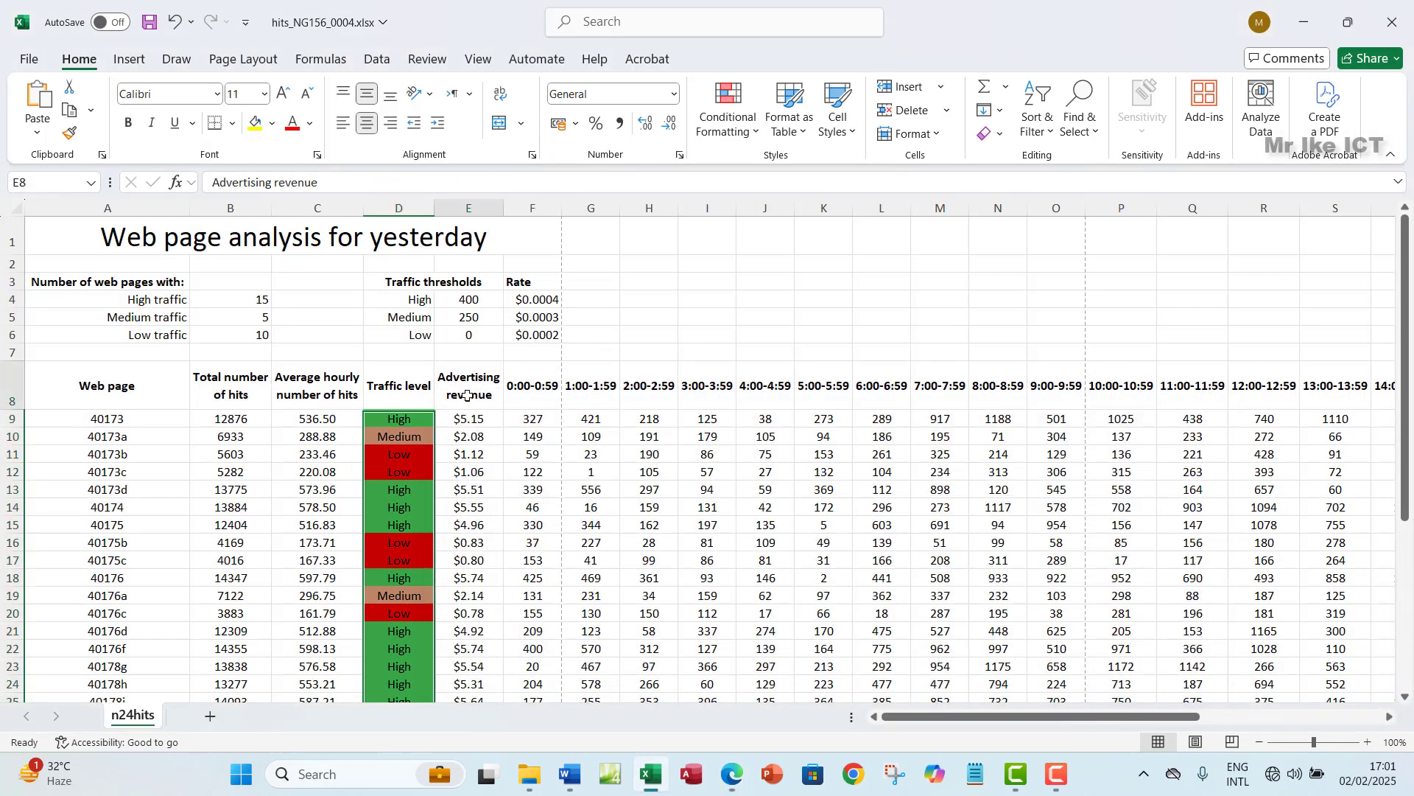
click(541, 397)
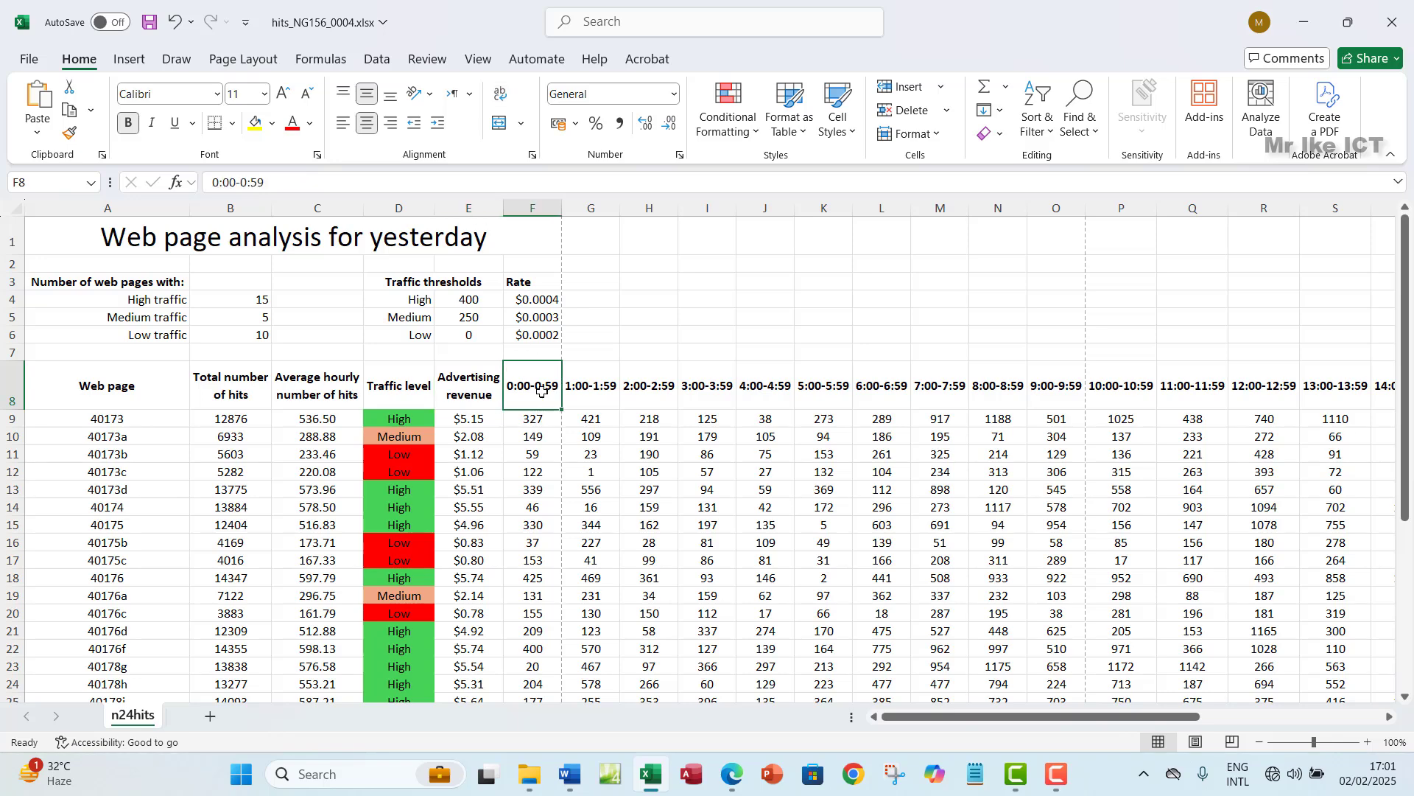
click(732, 774)
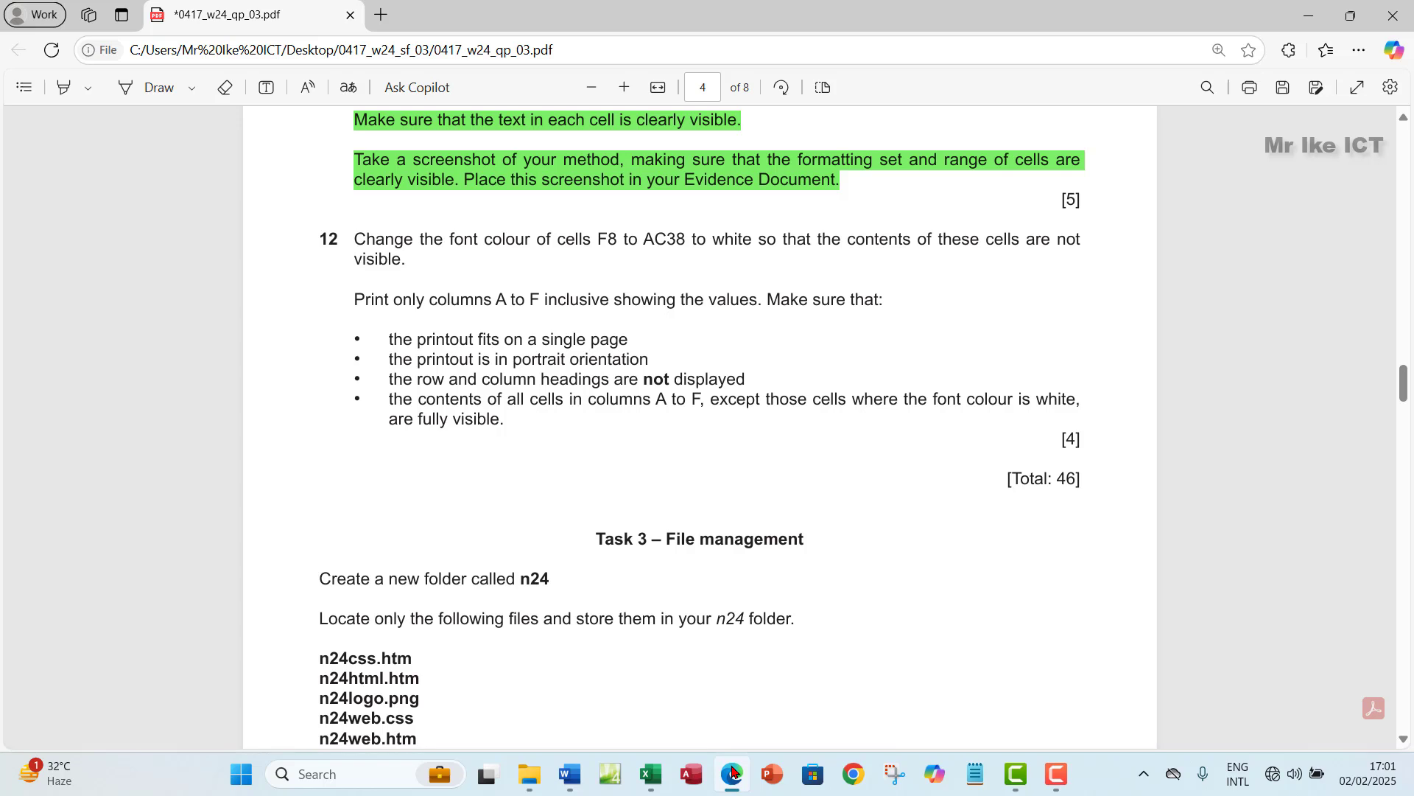
click(733, 774)
click(733, 774)
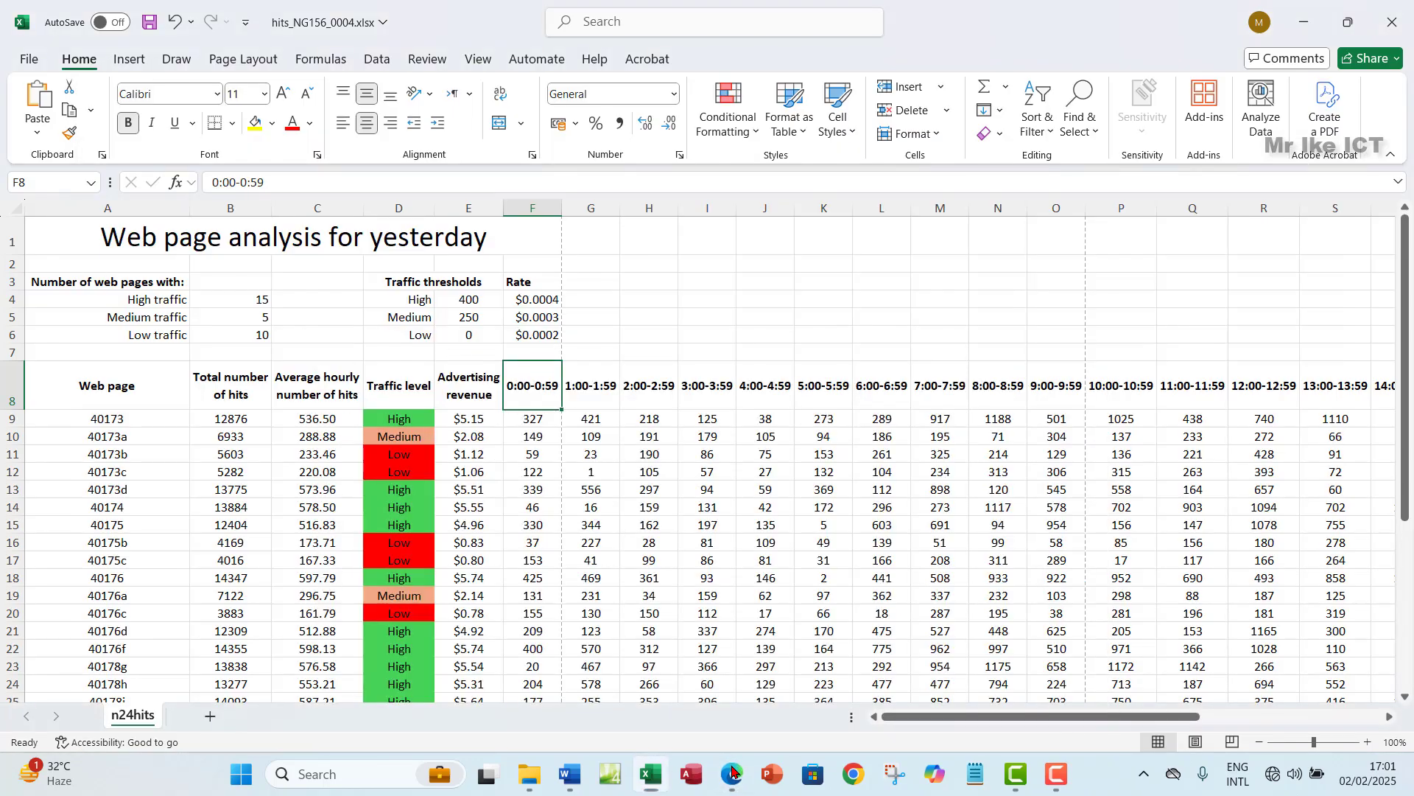
click(733, 774)
- Extend the selection from F8 across and down to cover F8:AC38
key(ctrl+shift+Right)
key(ctrl+shift+Down)
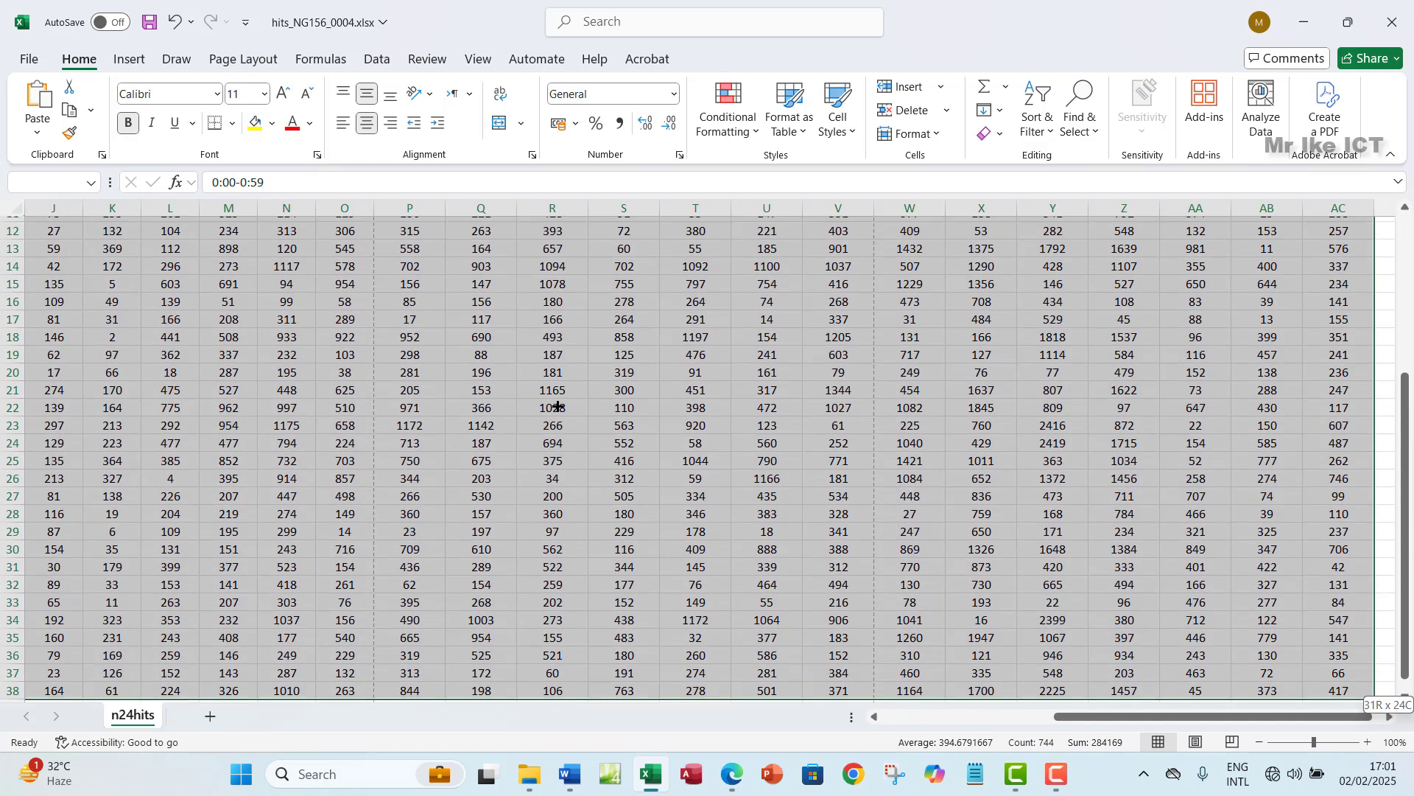
scroll(672, 386, up, 3)
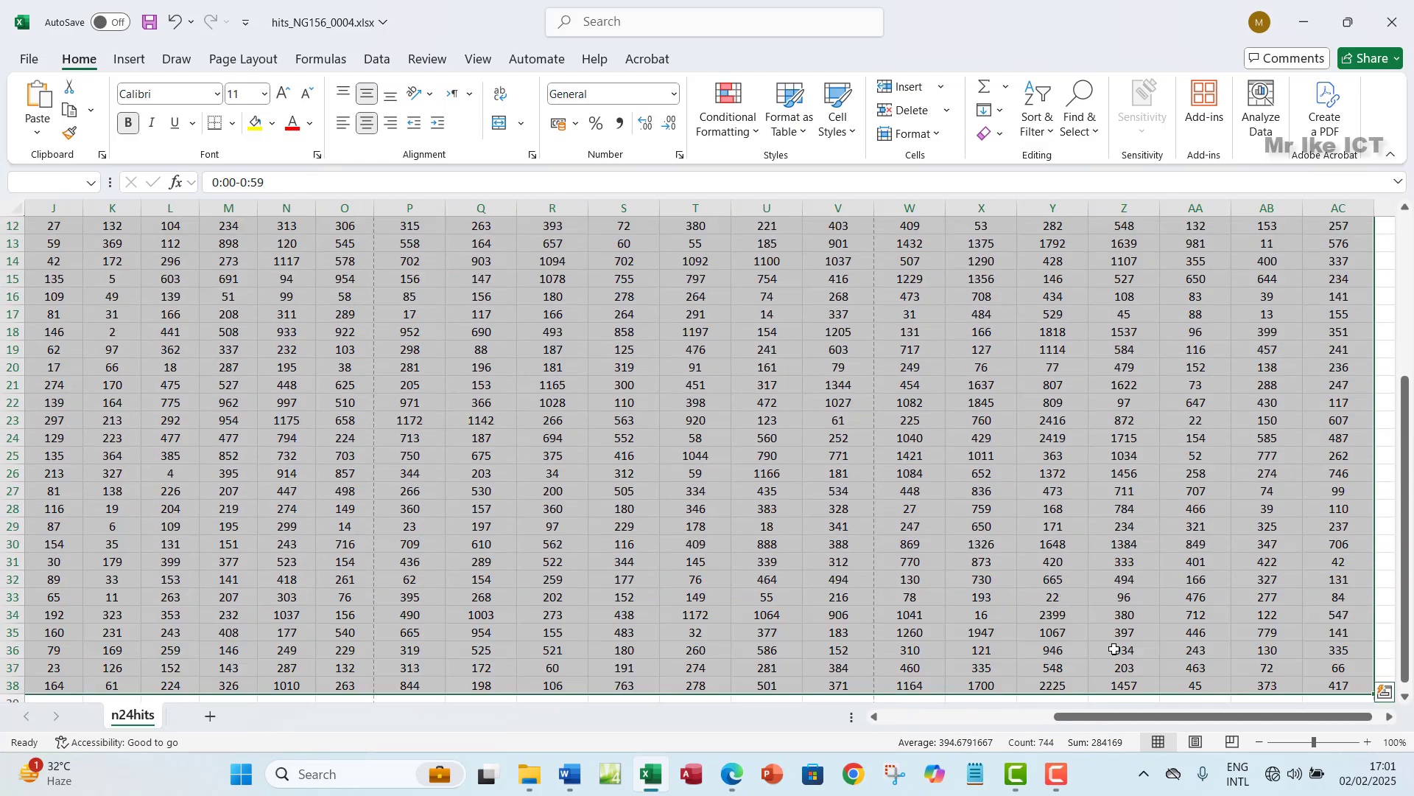
drag(1138, 726, 965, 725)
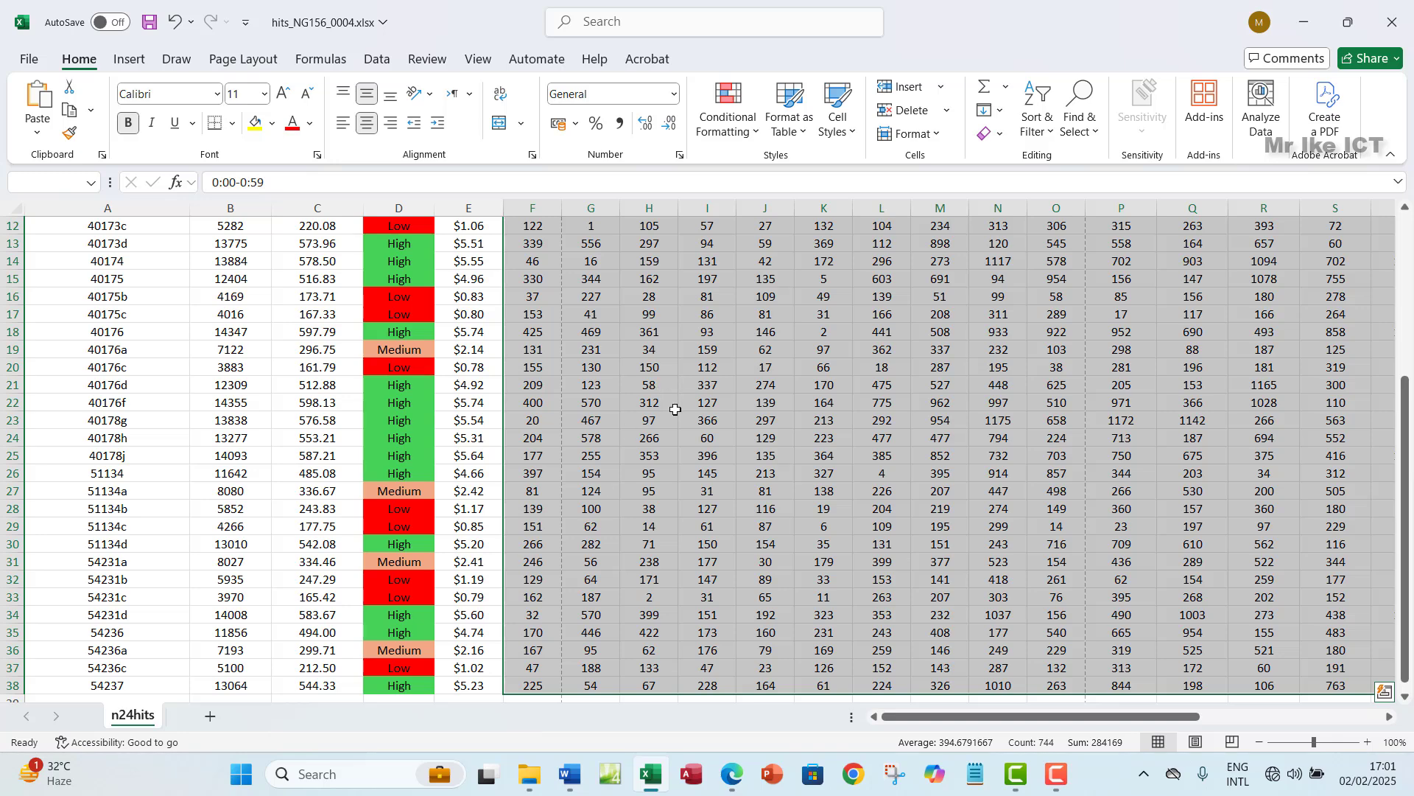
click(736, 787)
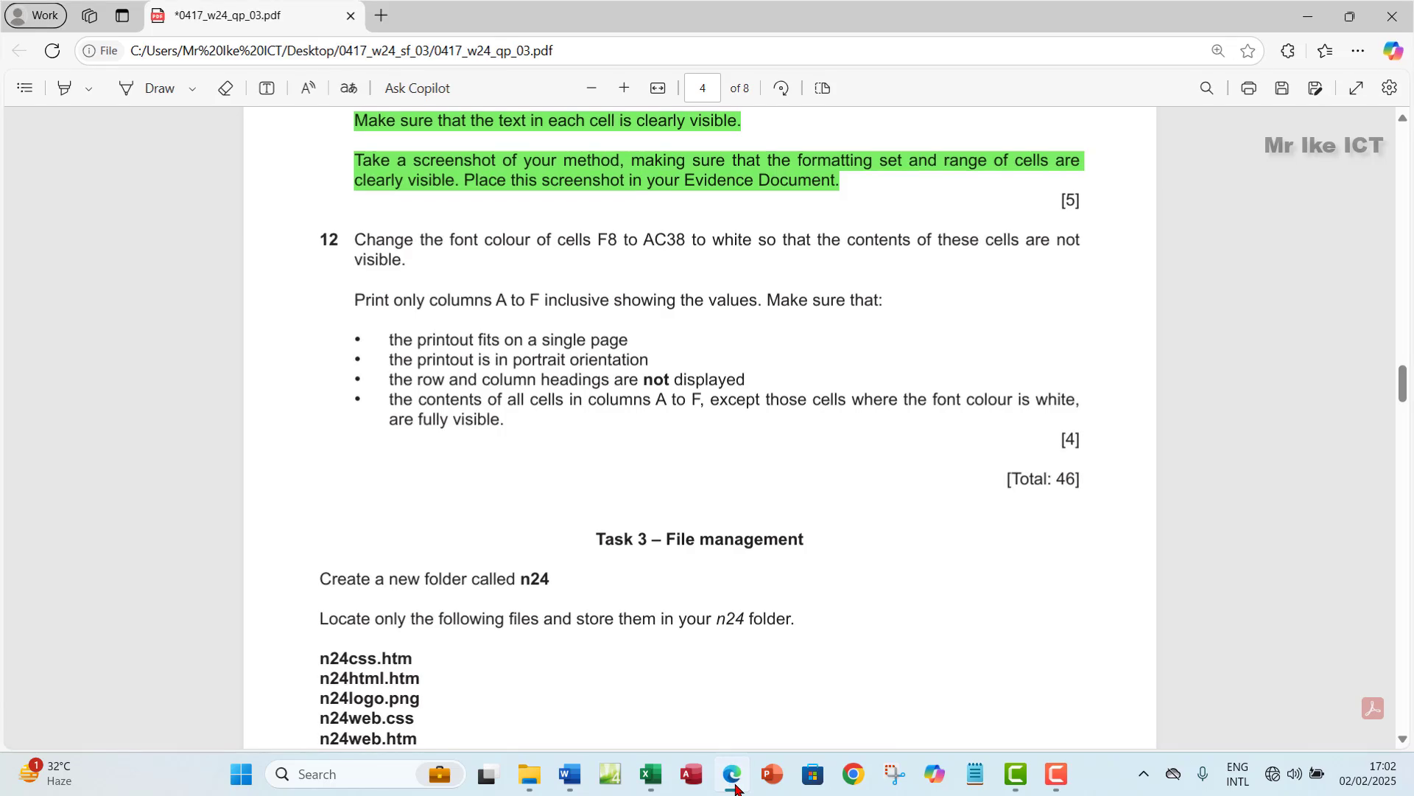
- Set the font colour of F8:AC38 to White so the hourly figures disappear
click(737, 786)
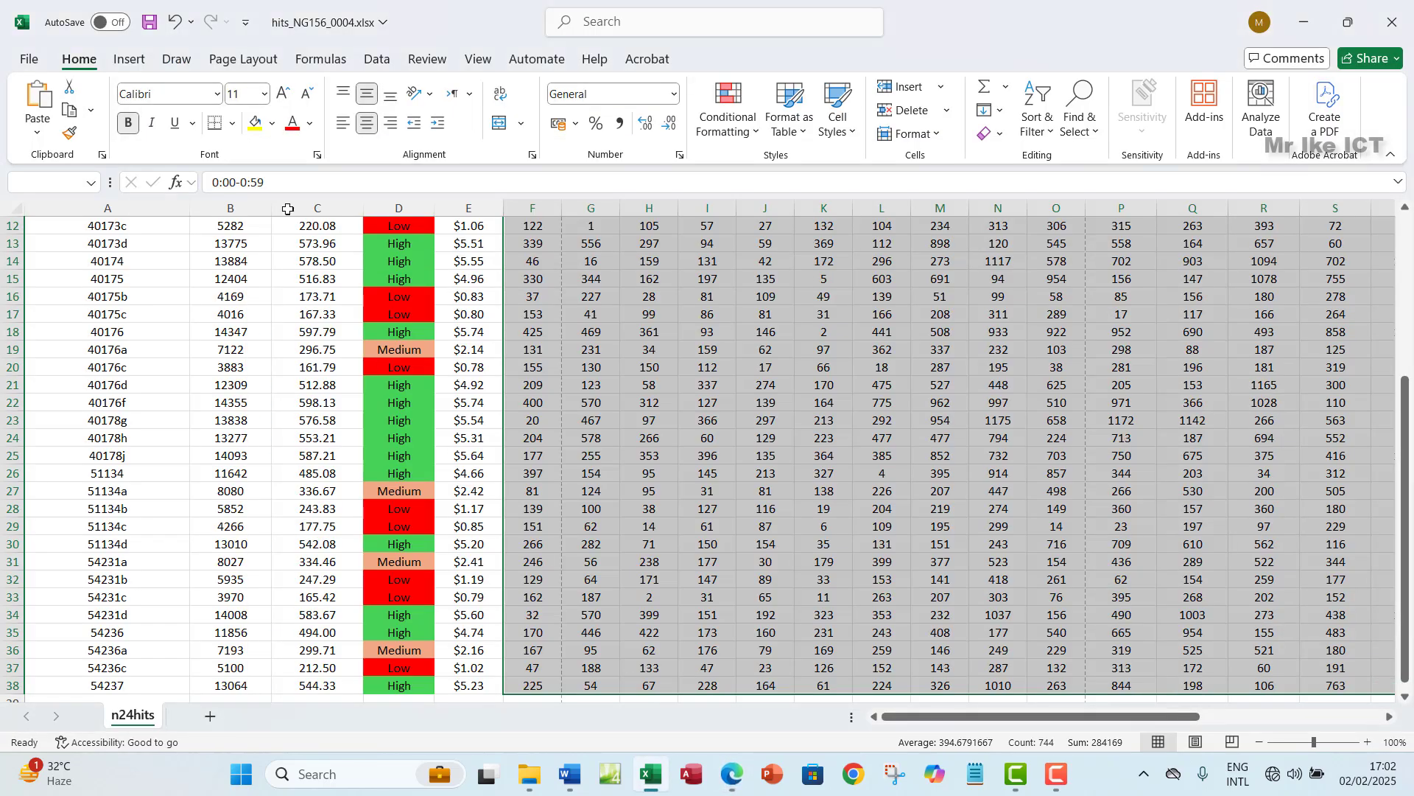
click(311, 123)
click(295, 243)
scroll(522, 385, up, 4)
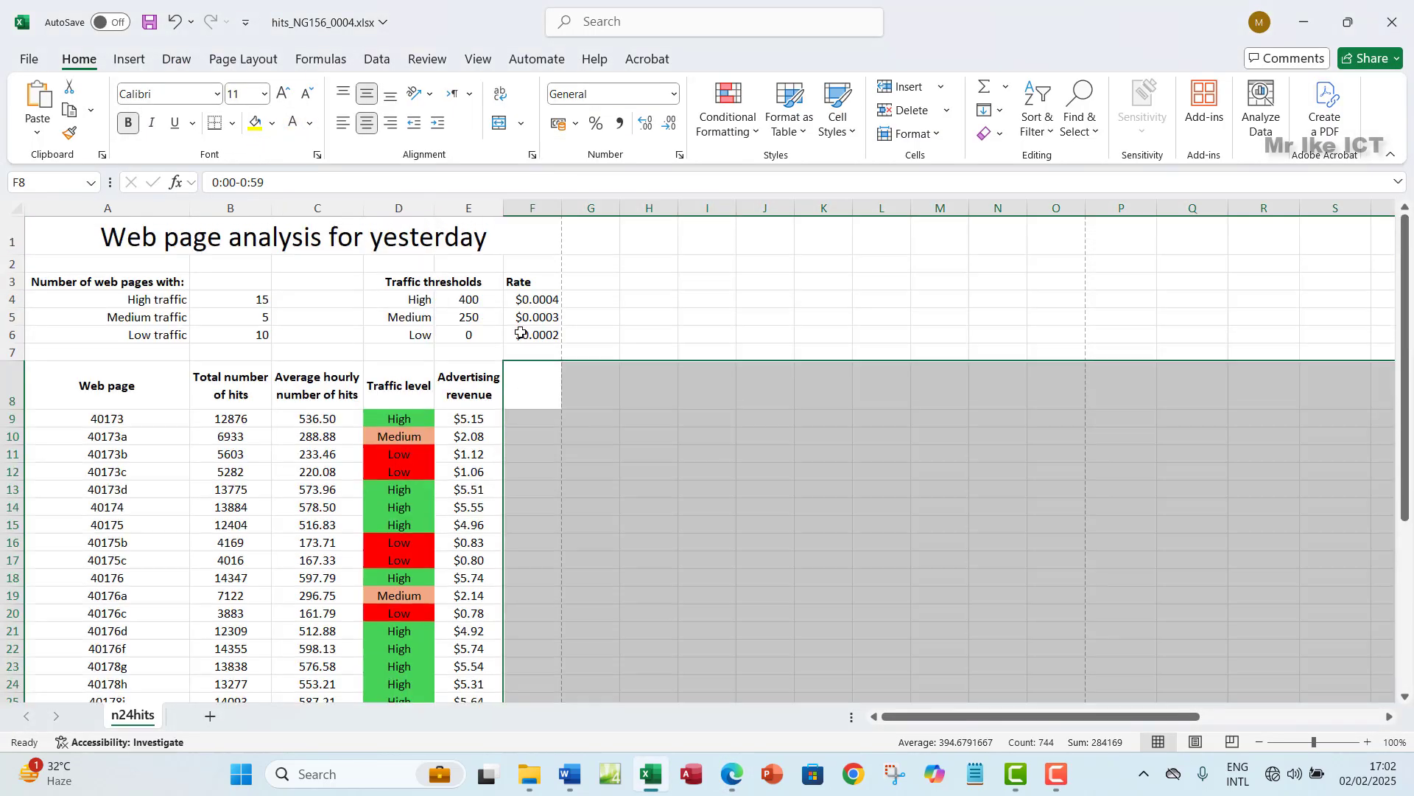
click(516, 391)
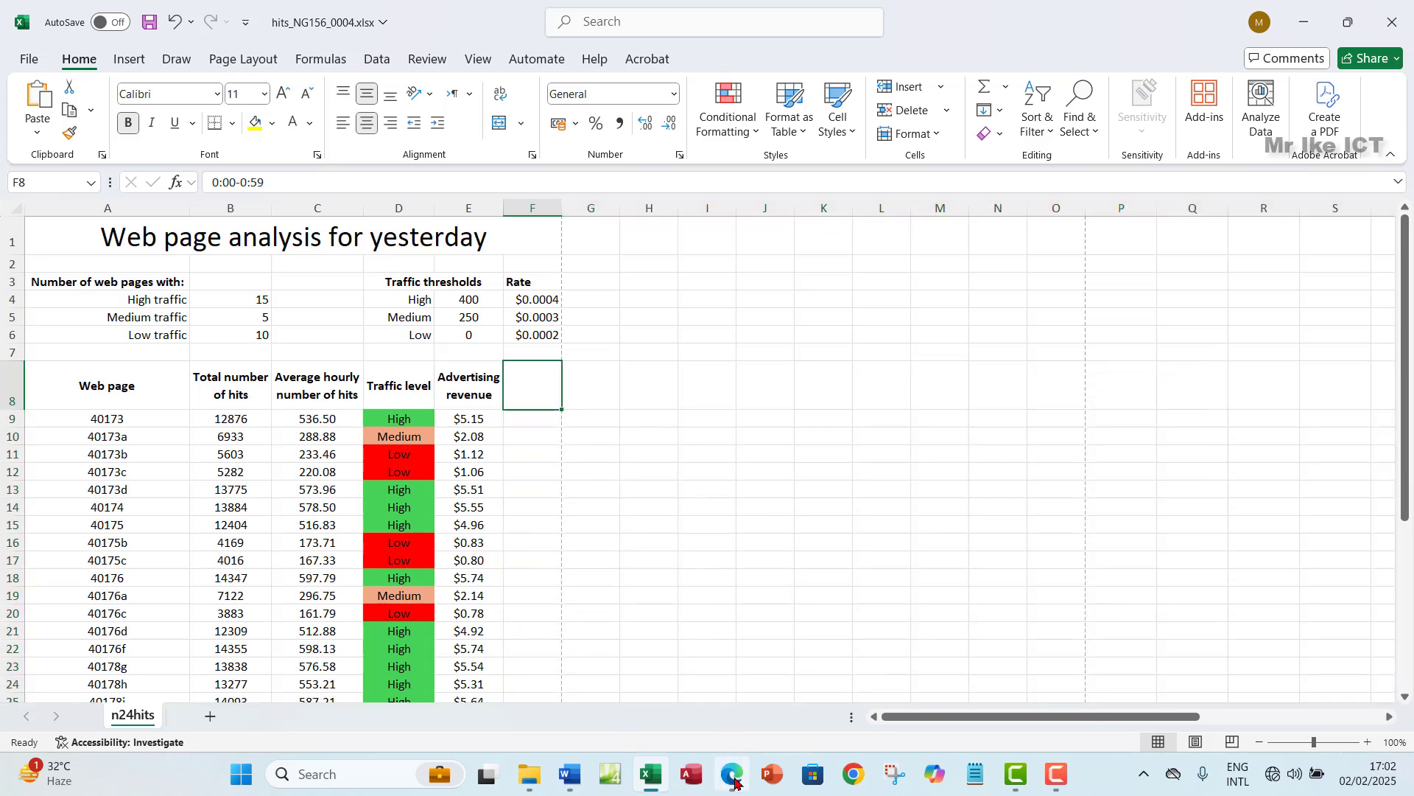
click(732, 773)
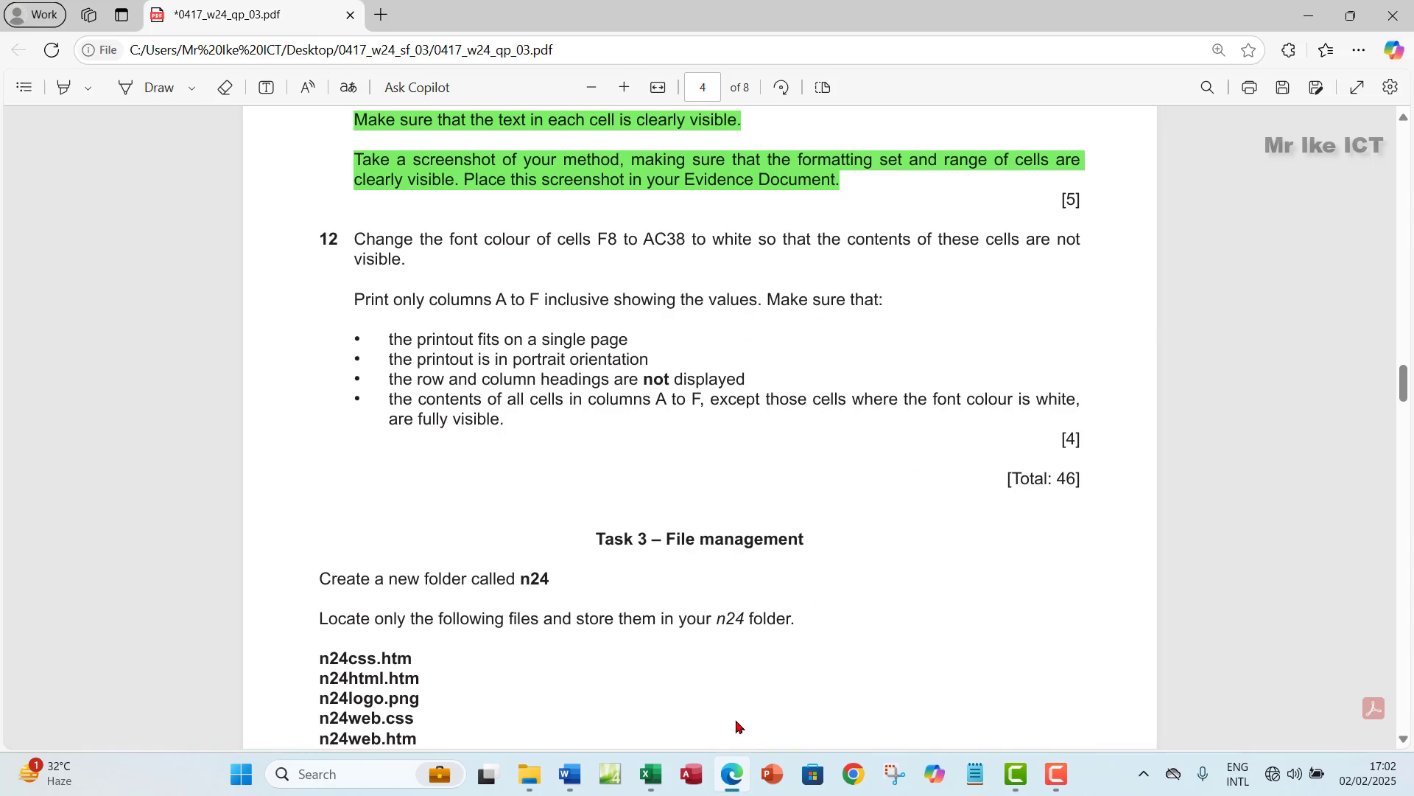
click(652, 774)
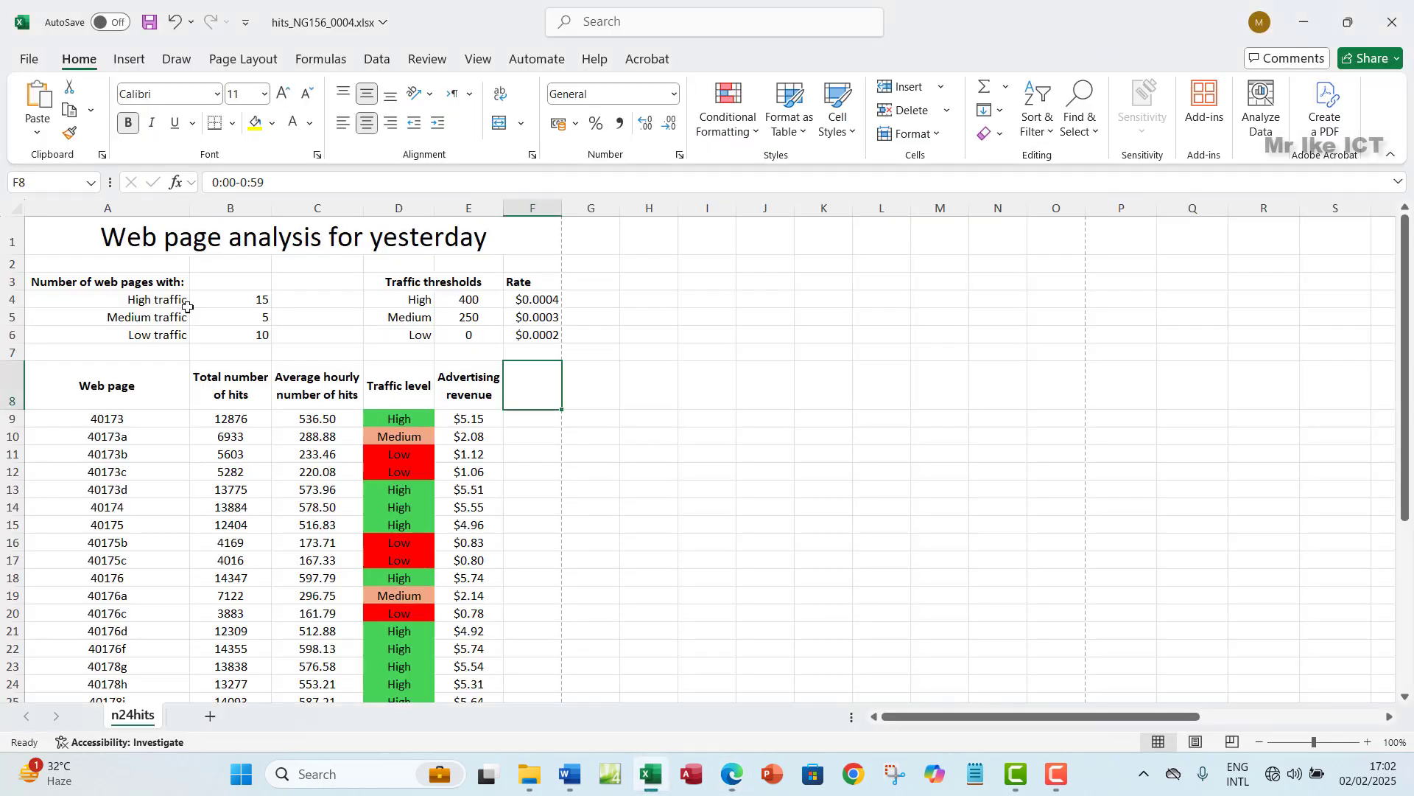
- Select A1:F38 and bring up the print settings and preview
click(55, 230)
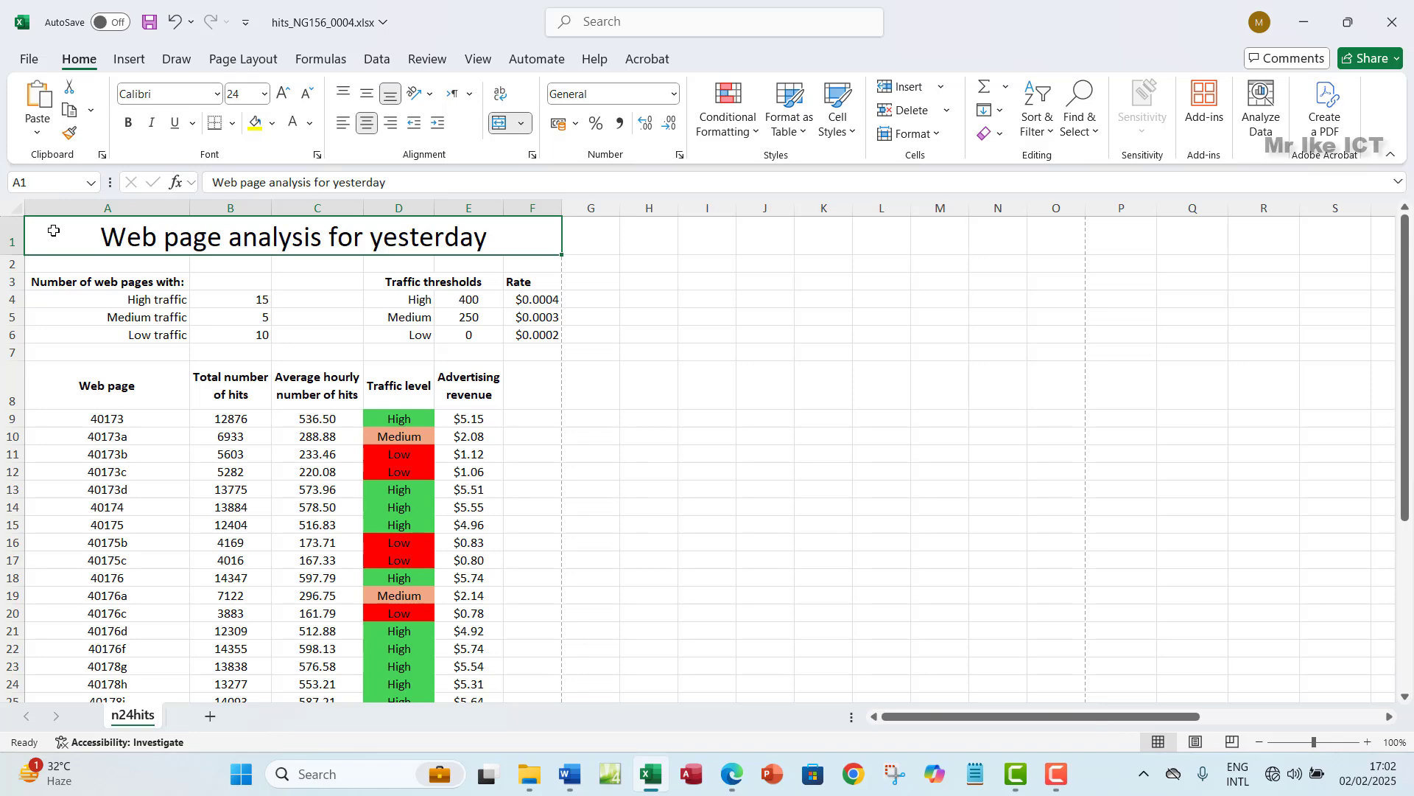
key(shift+Down)
key(shift+Down)
key(shift+Down)
key(shift+Down)
key(shift+Down)
key(shift+Down)
key(shift+Down)
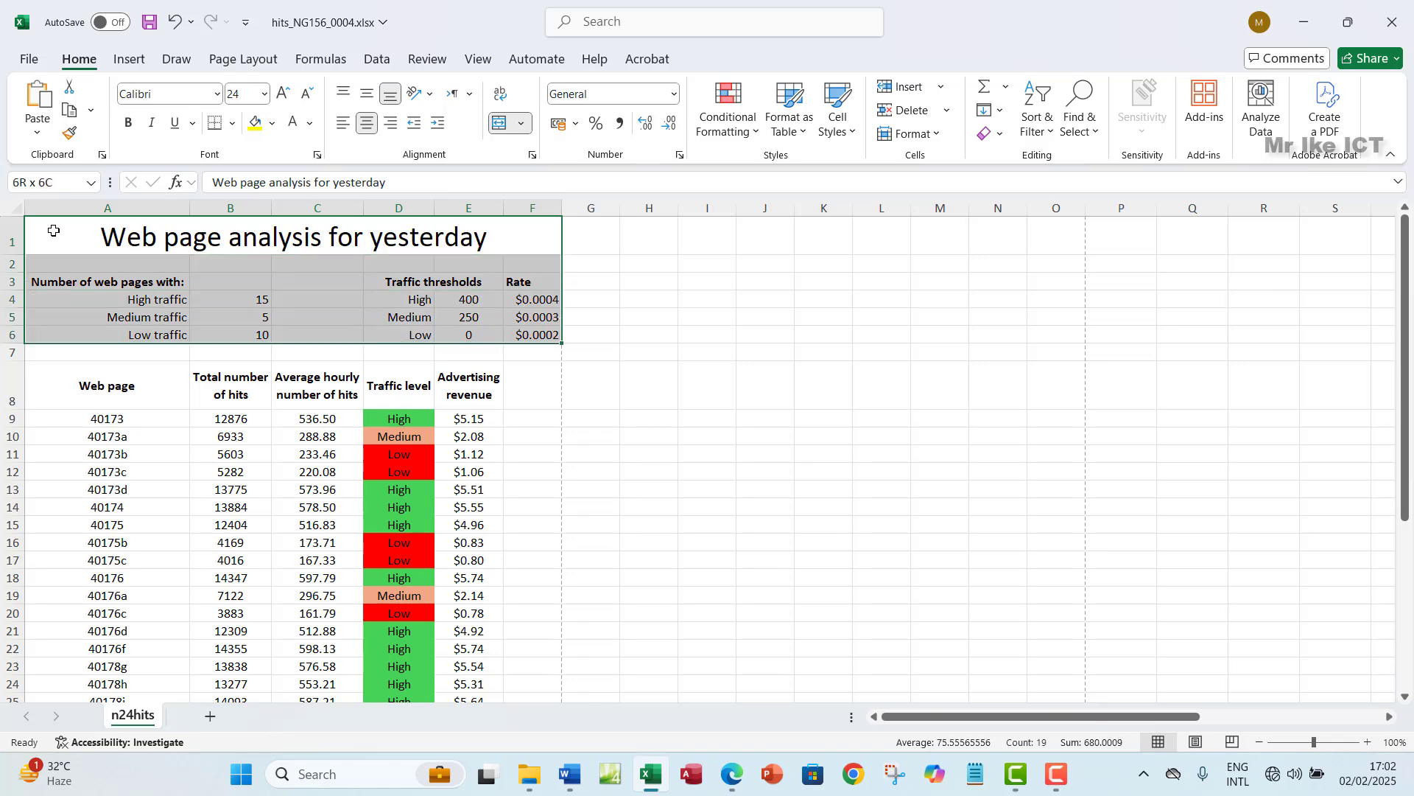
key(ctrl+shift+Down)
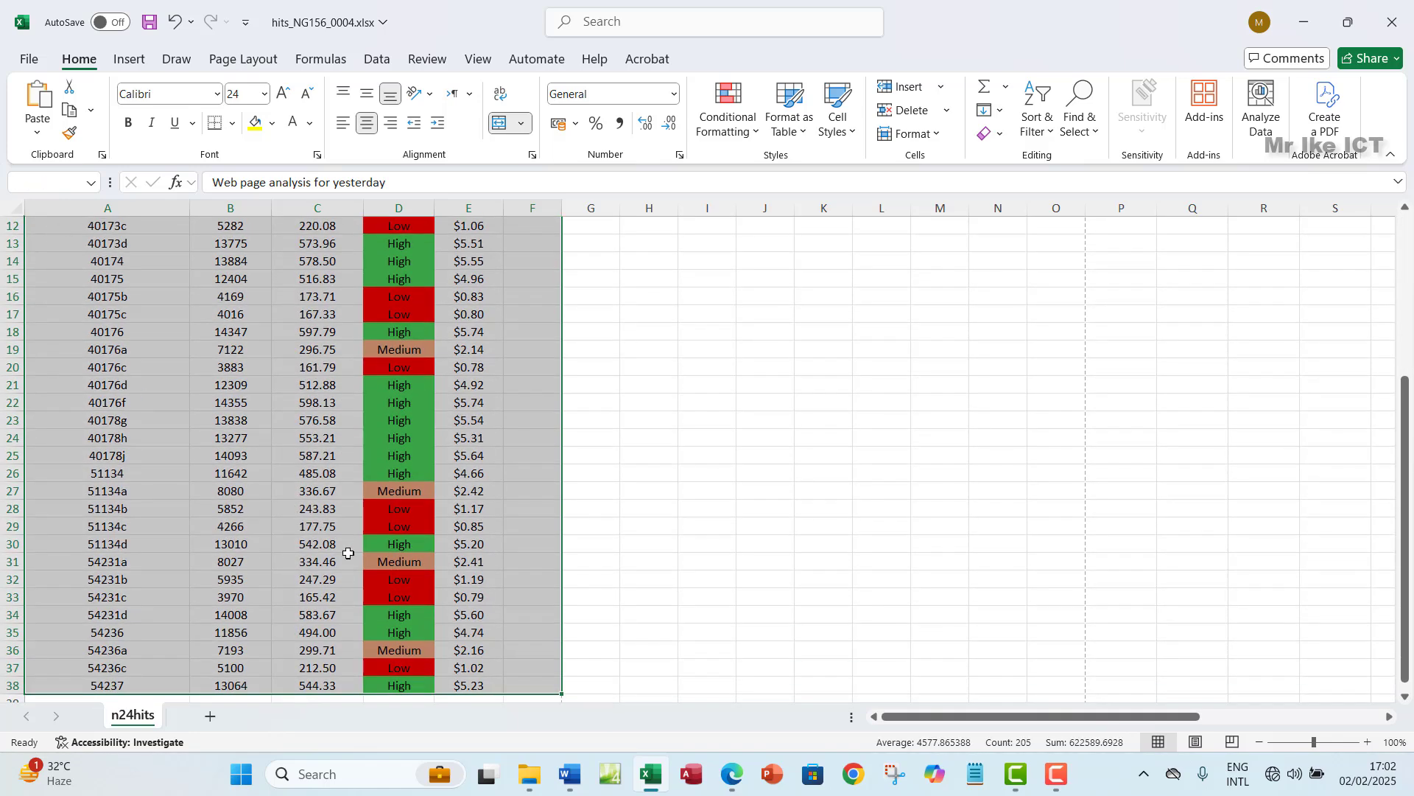
scroll(363, 517, up, 3)
scroll(364, 517, up, 2)
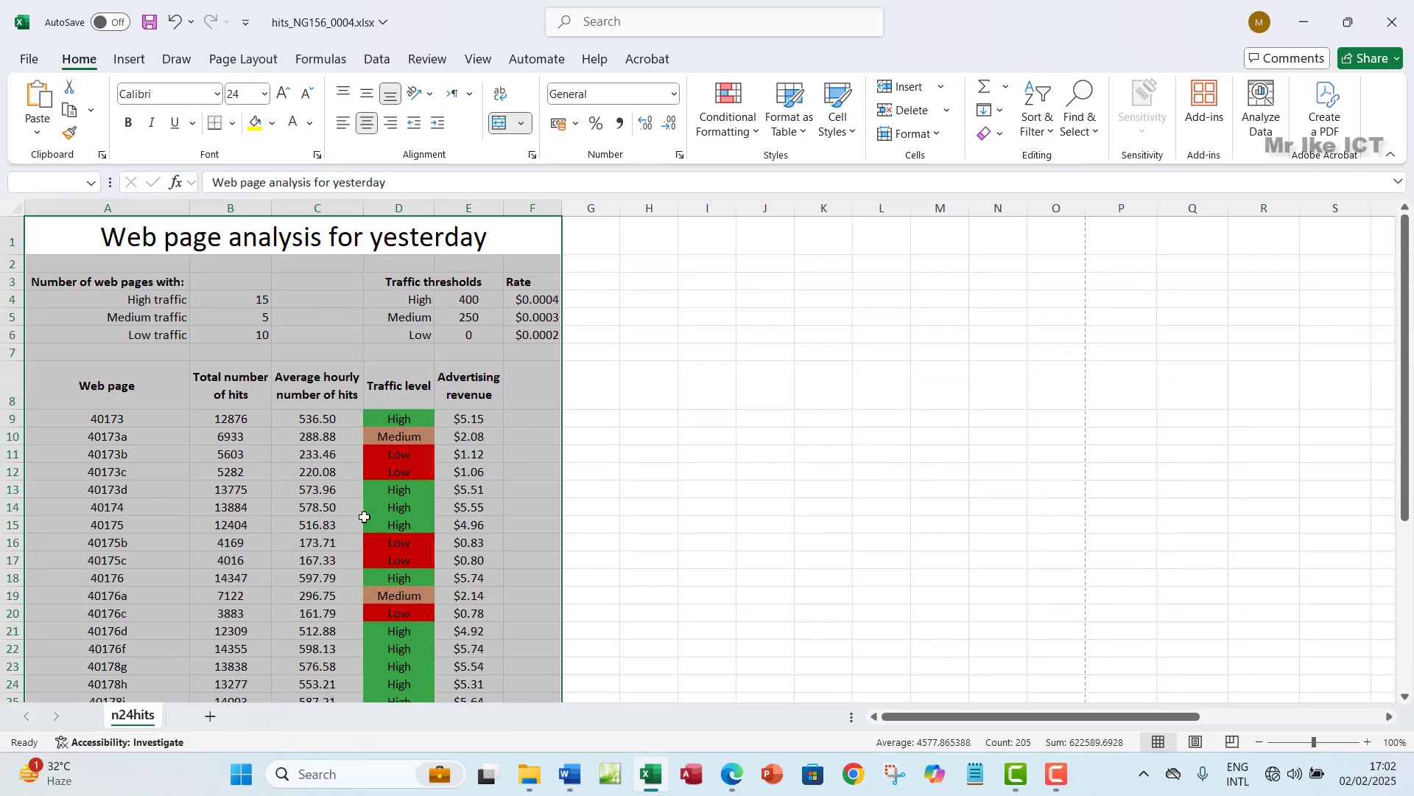
click(29, 60)
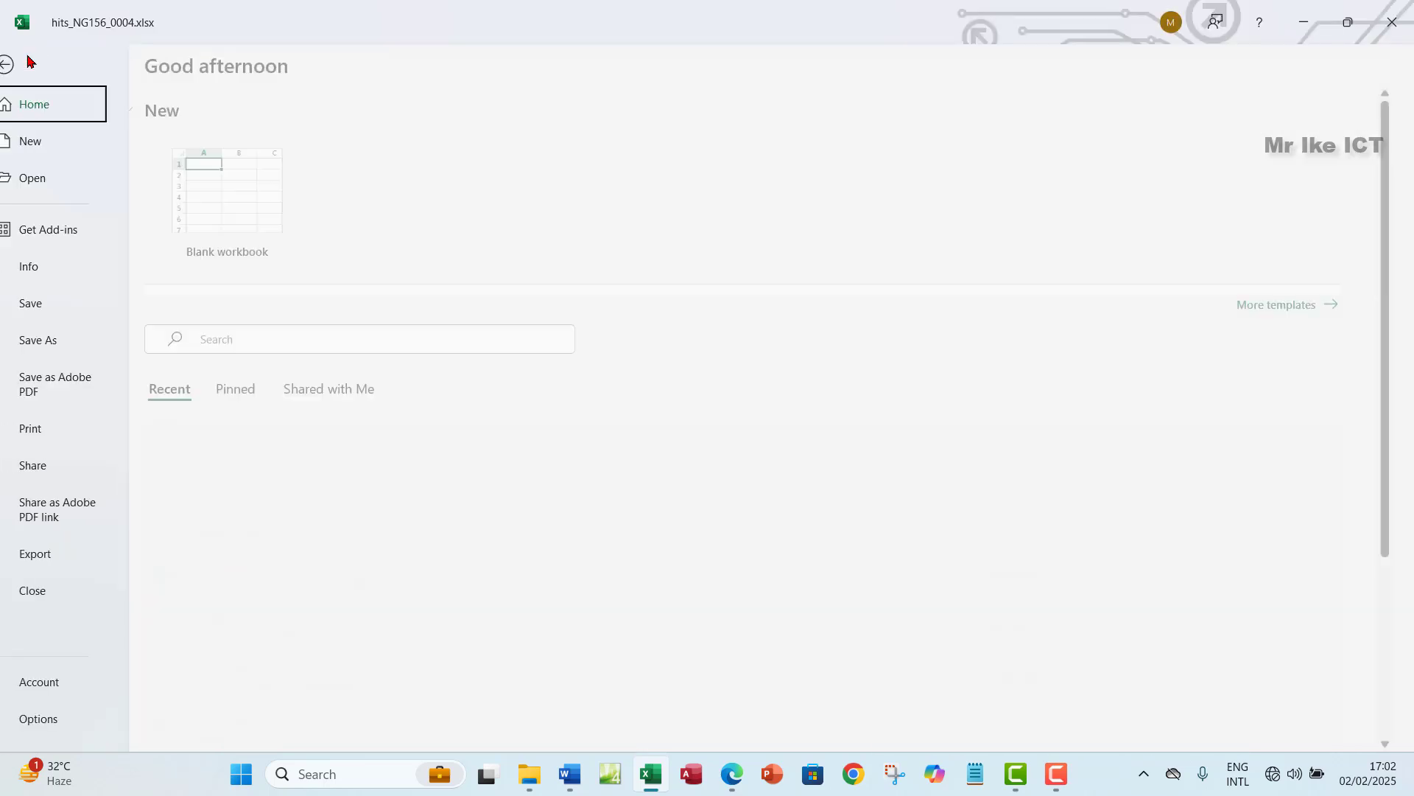
click(52, 428)
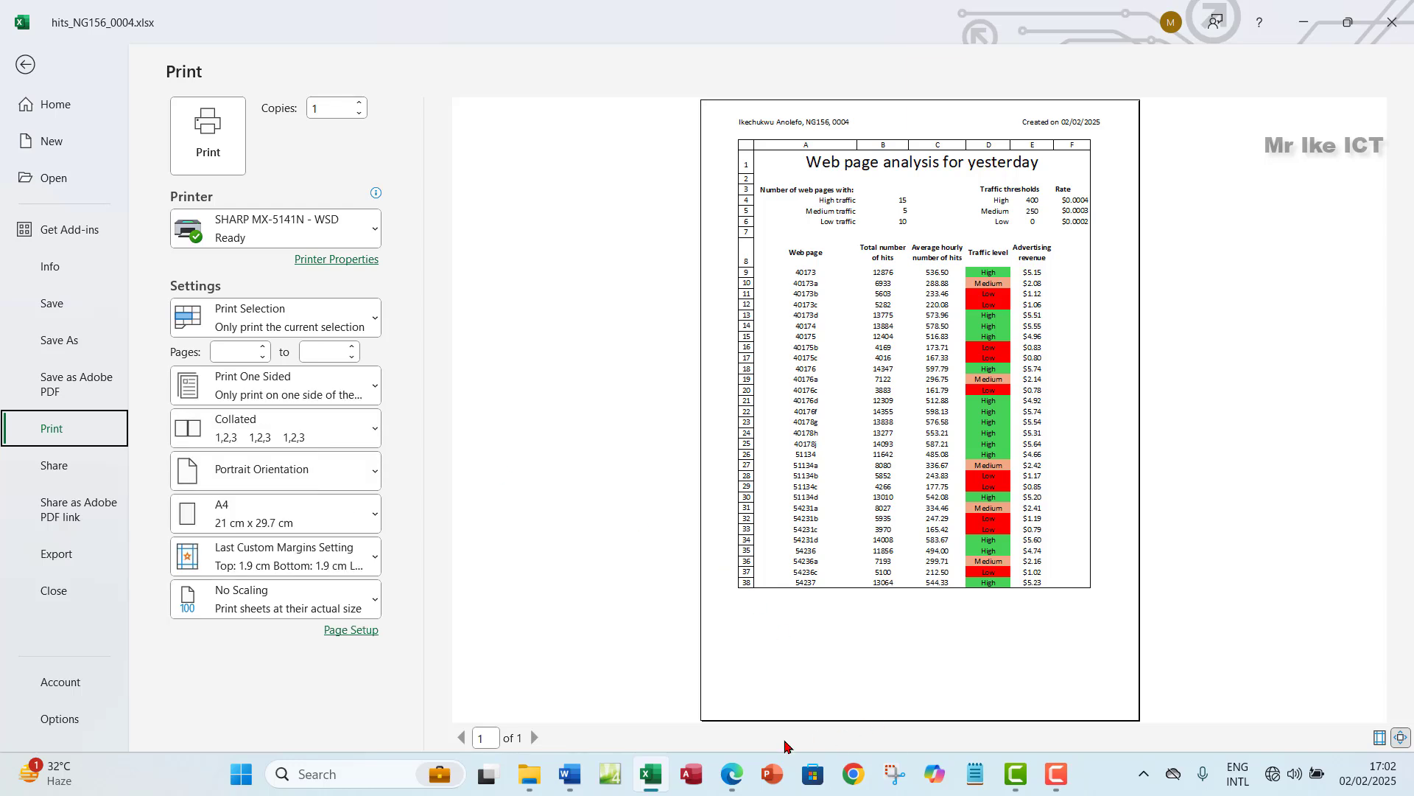
click(729, 782)
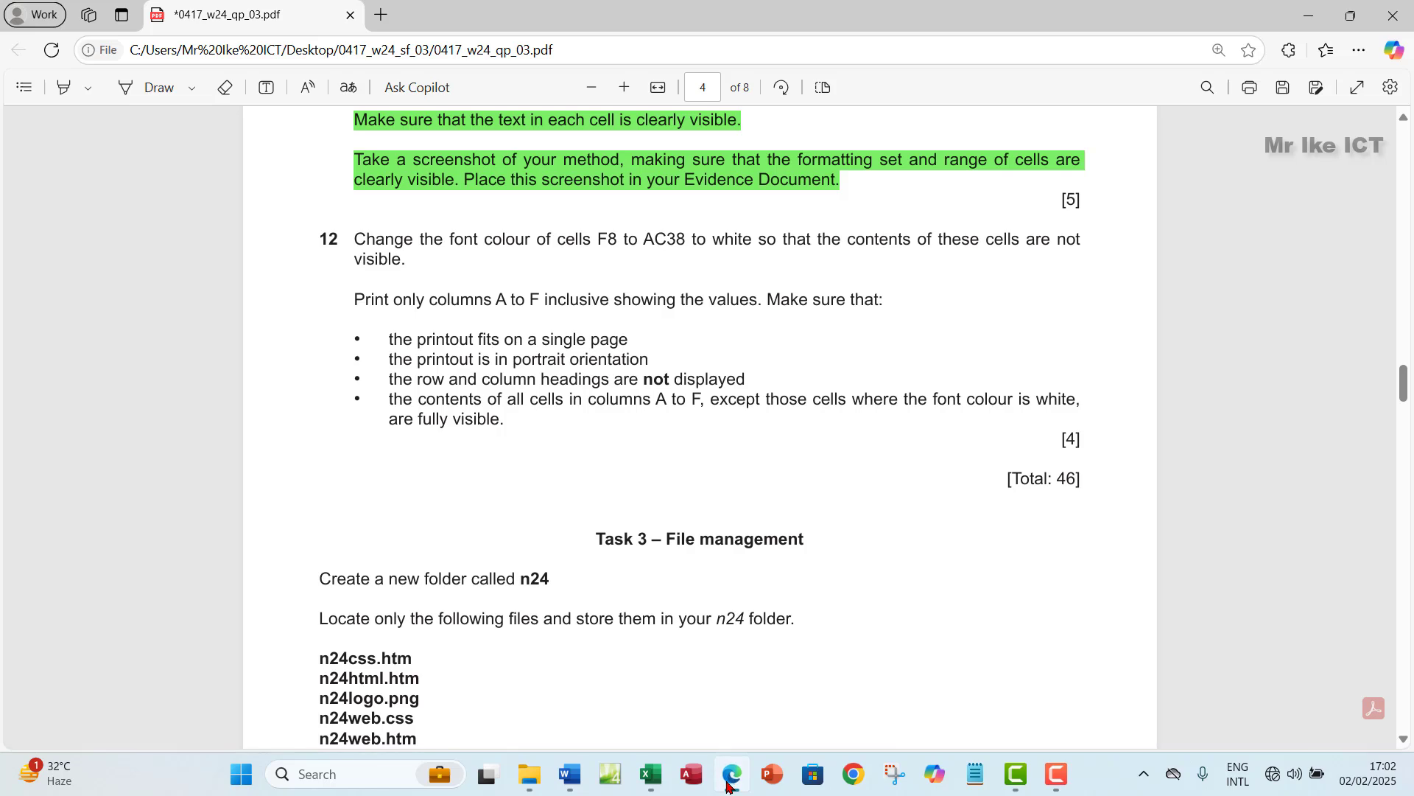
click(729, 782)
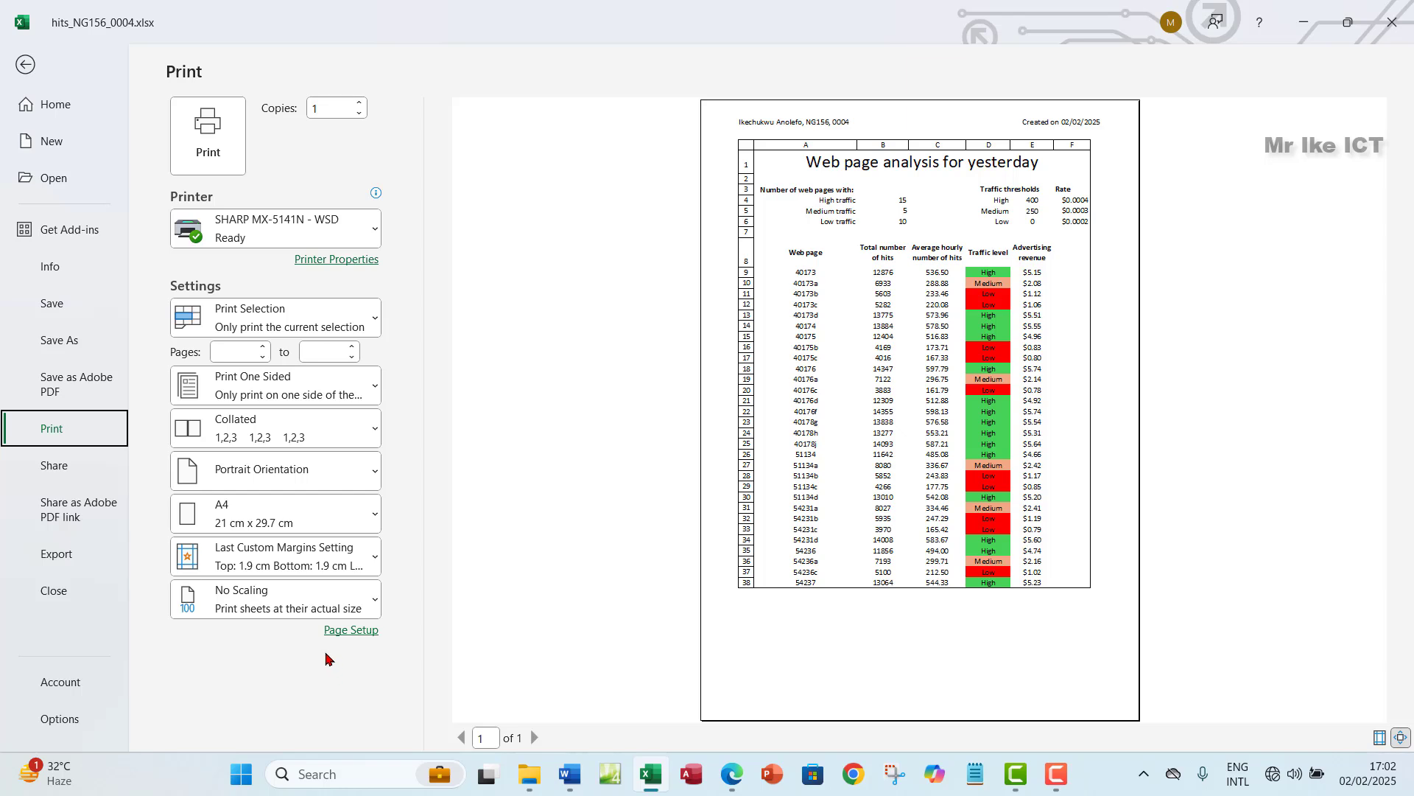
- Set the print scaling to Fit Sheet on One Page
click(283, 607)
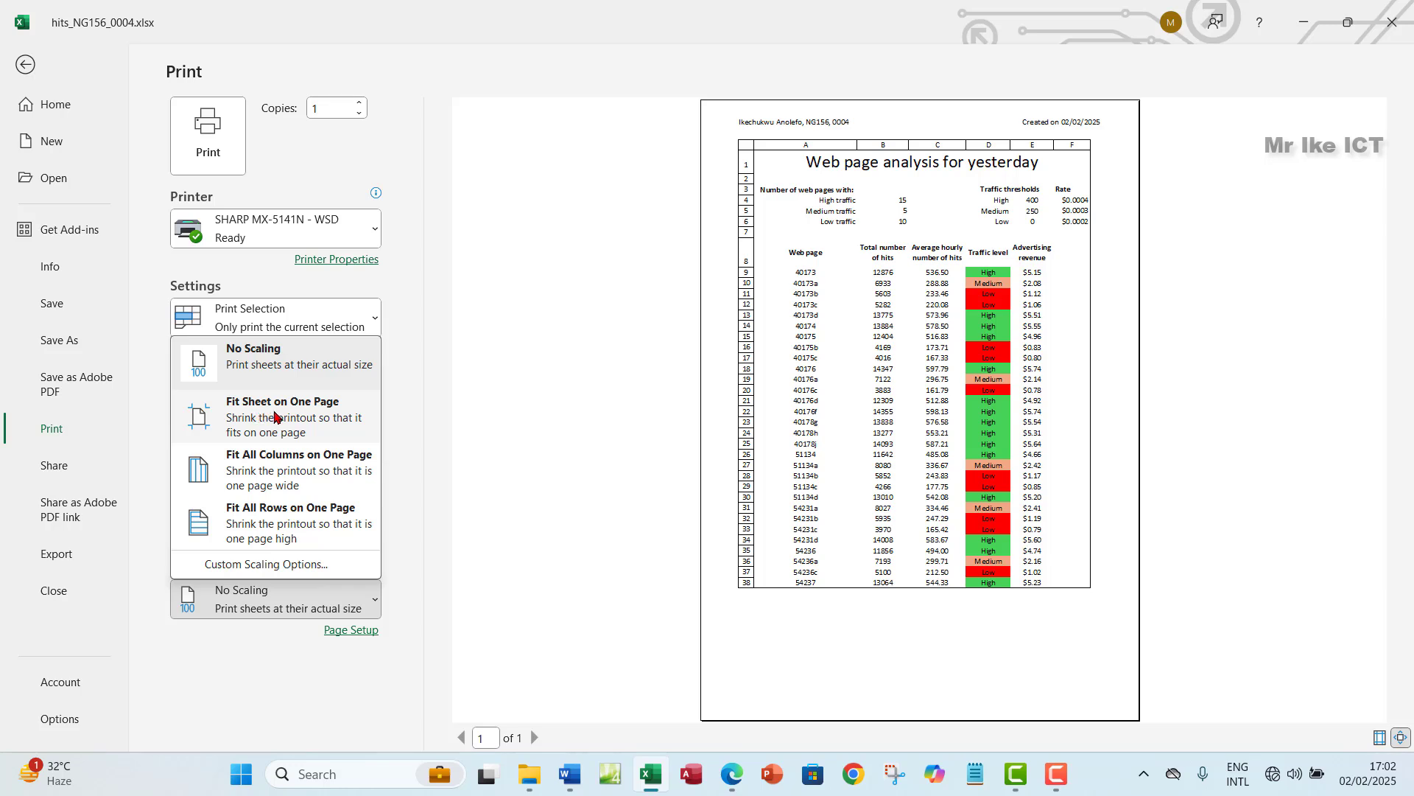
click(275, 417)
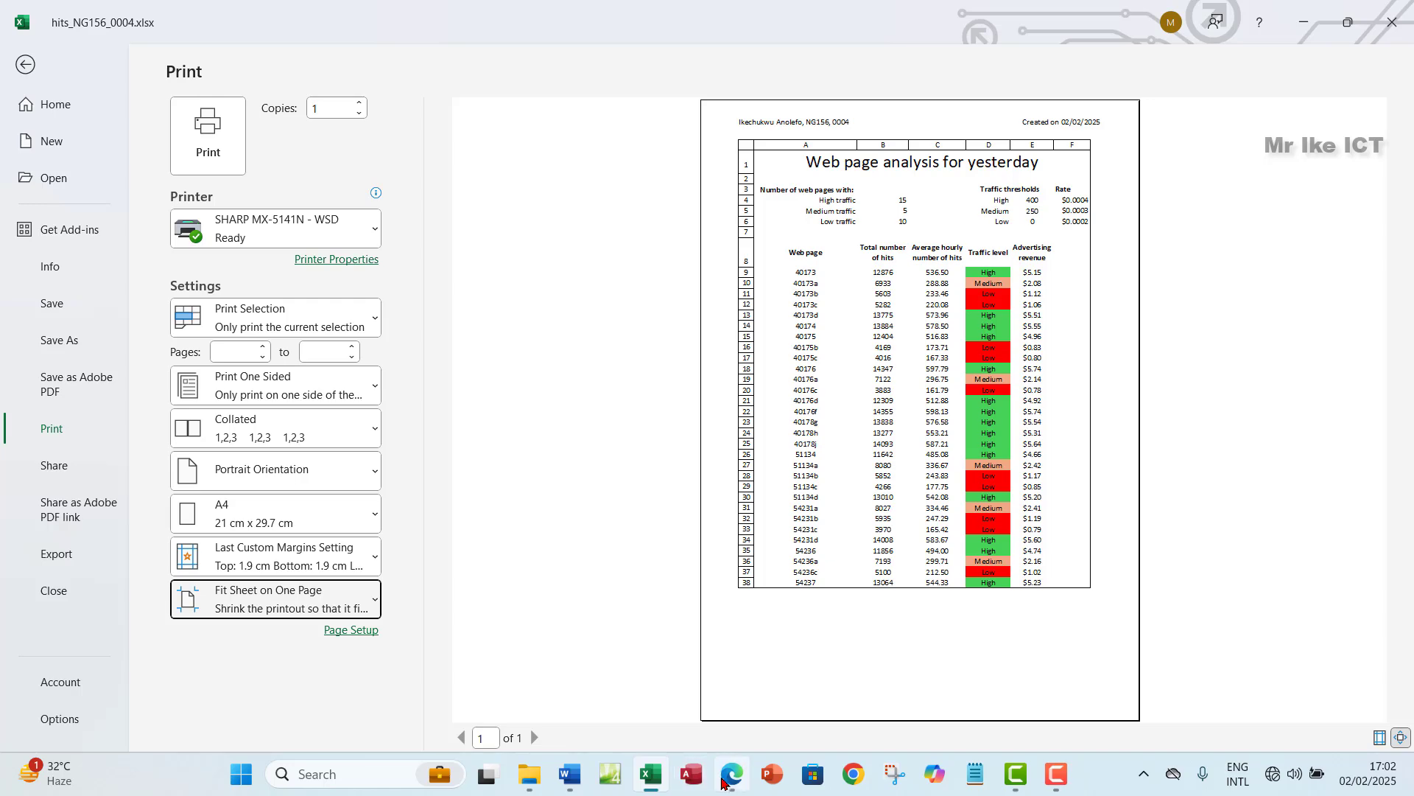
click(726, 780)
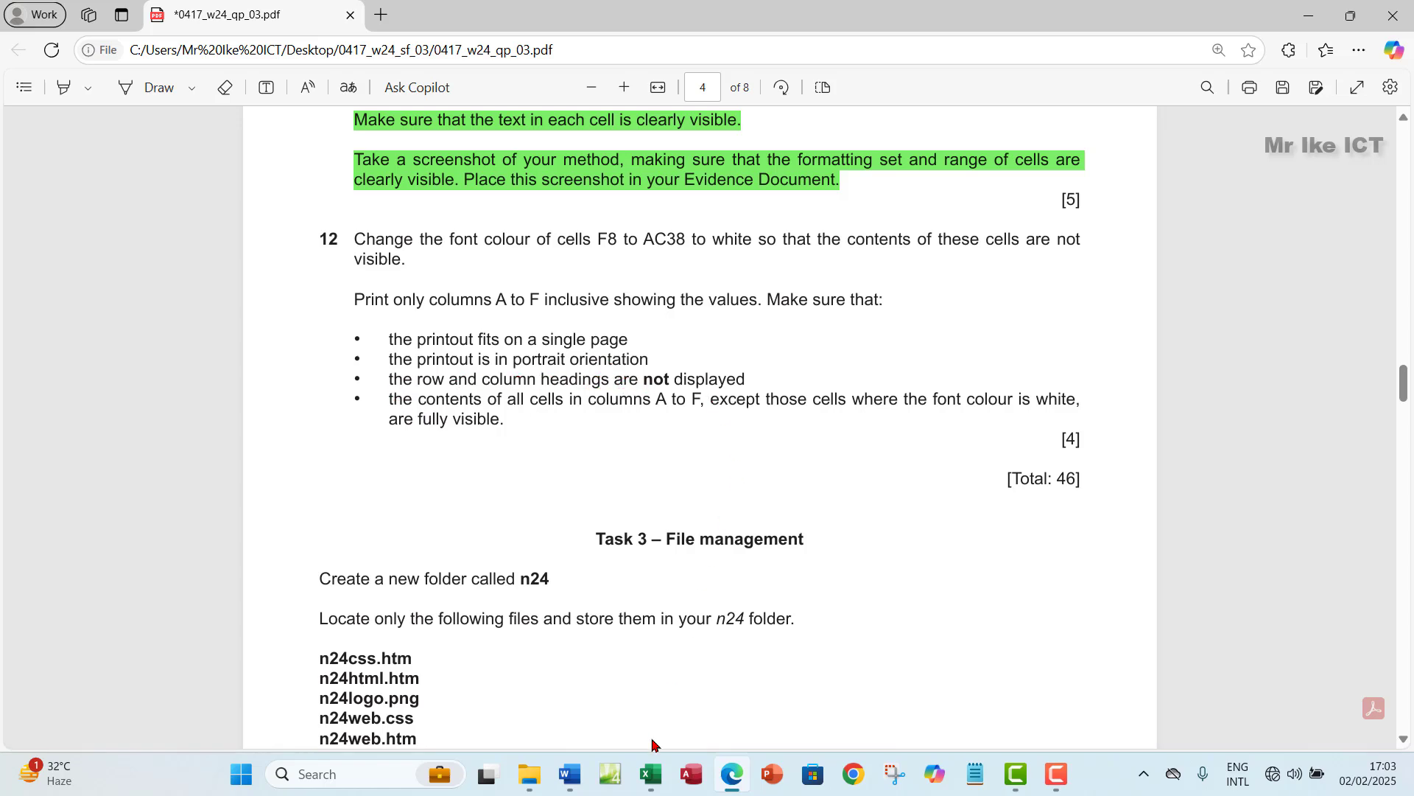
click(651, 773)
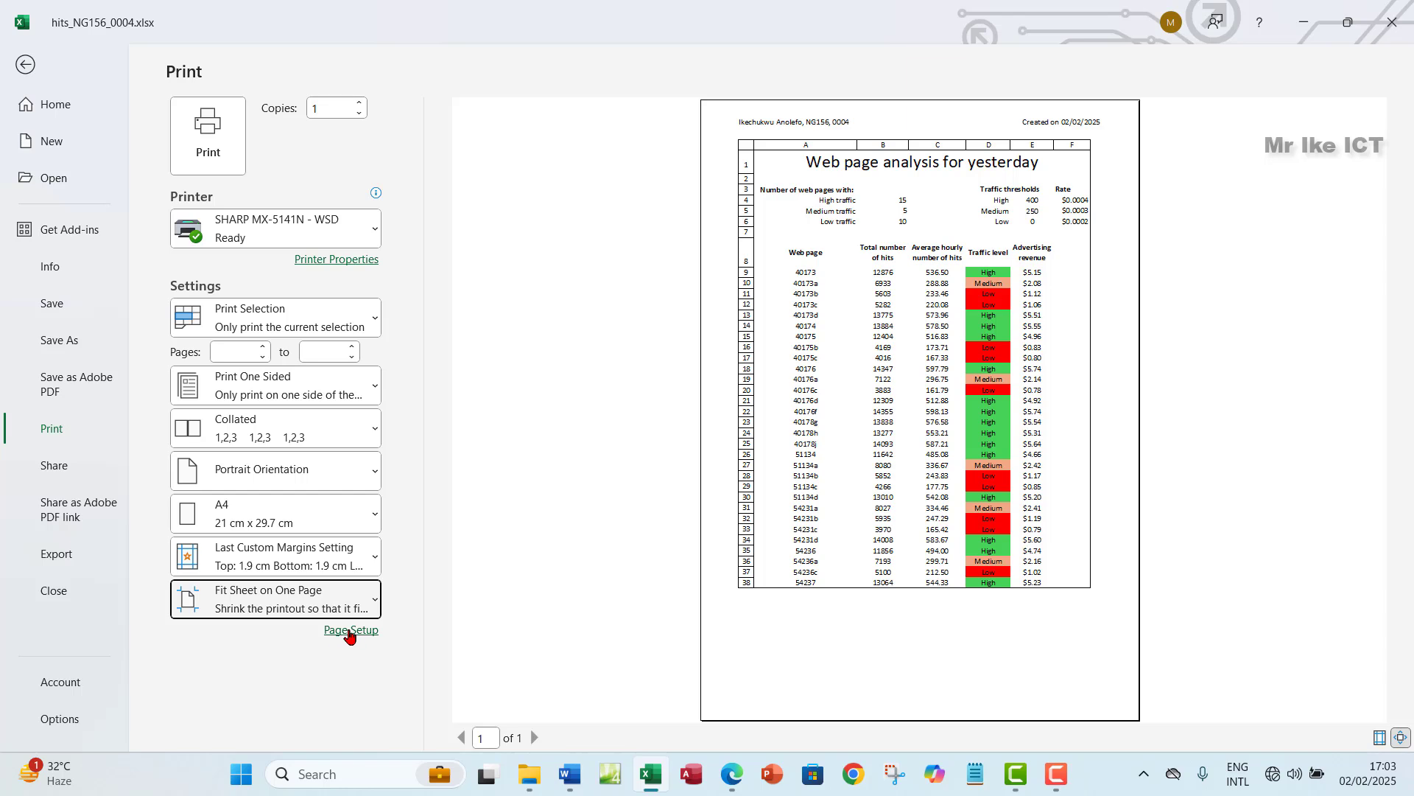
- Untick Row and column headings on Page Setup's Sheet options and confirm with OK
click(340, 635)
click(831, 322)
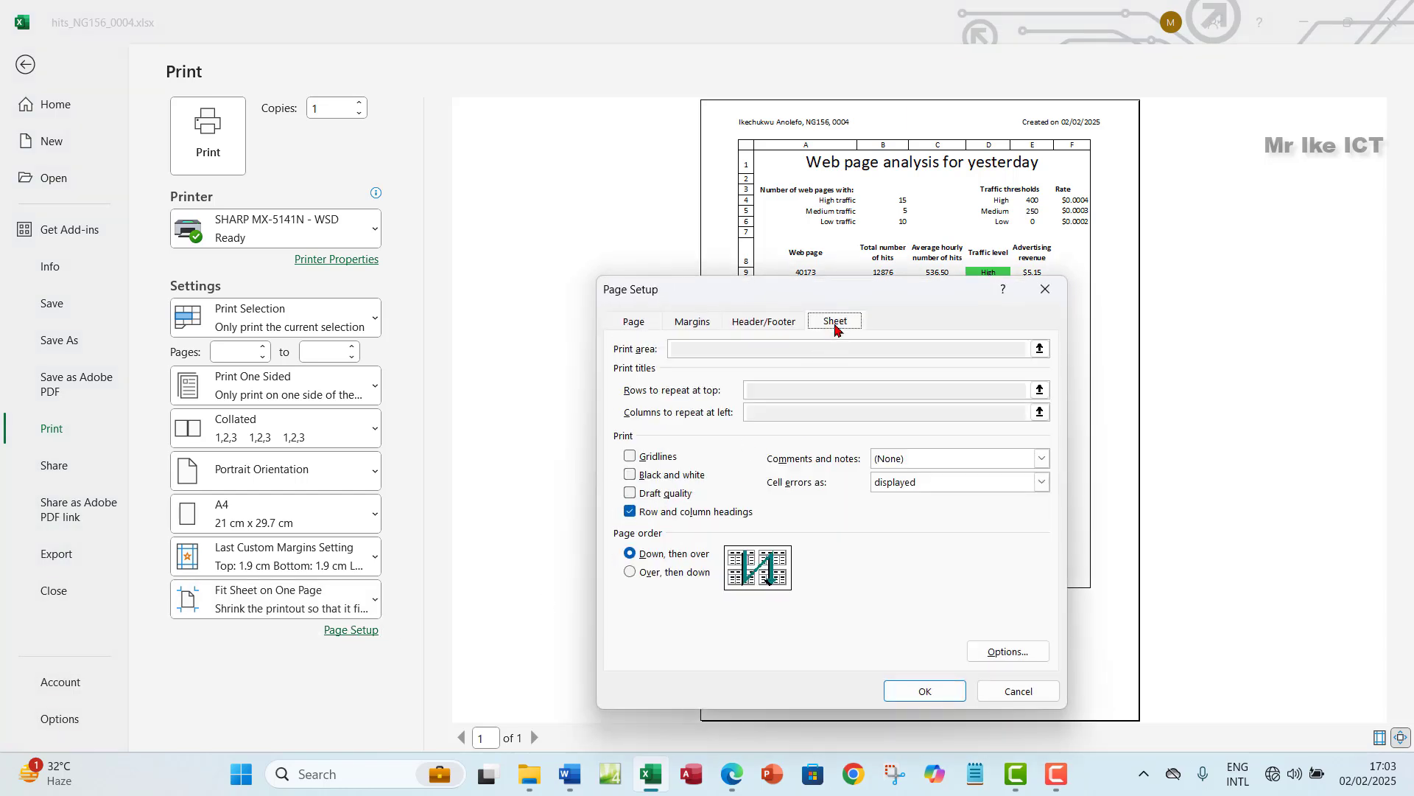
click(631, 515)
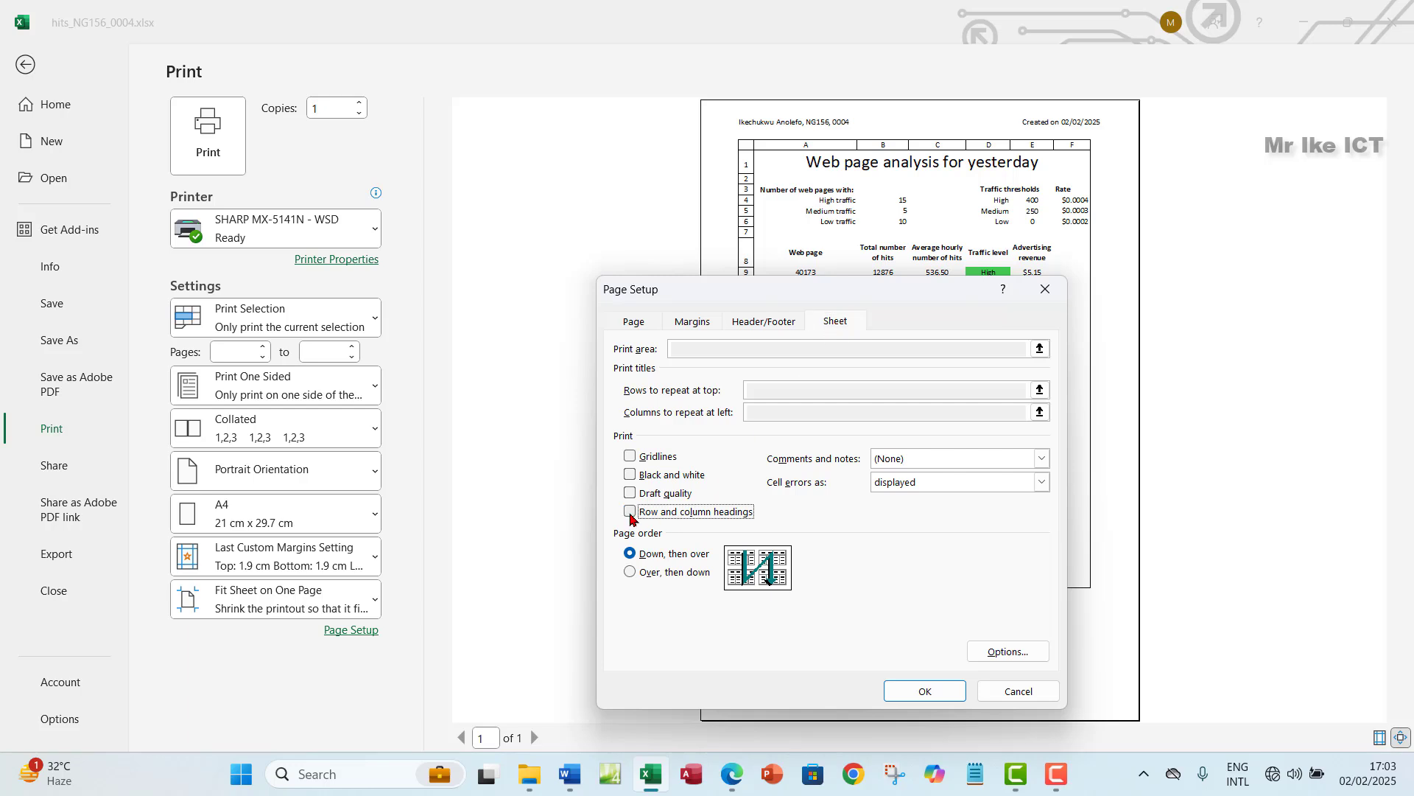
click(920, 690)
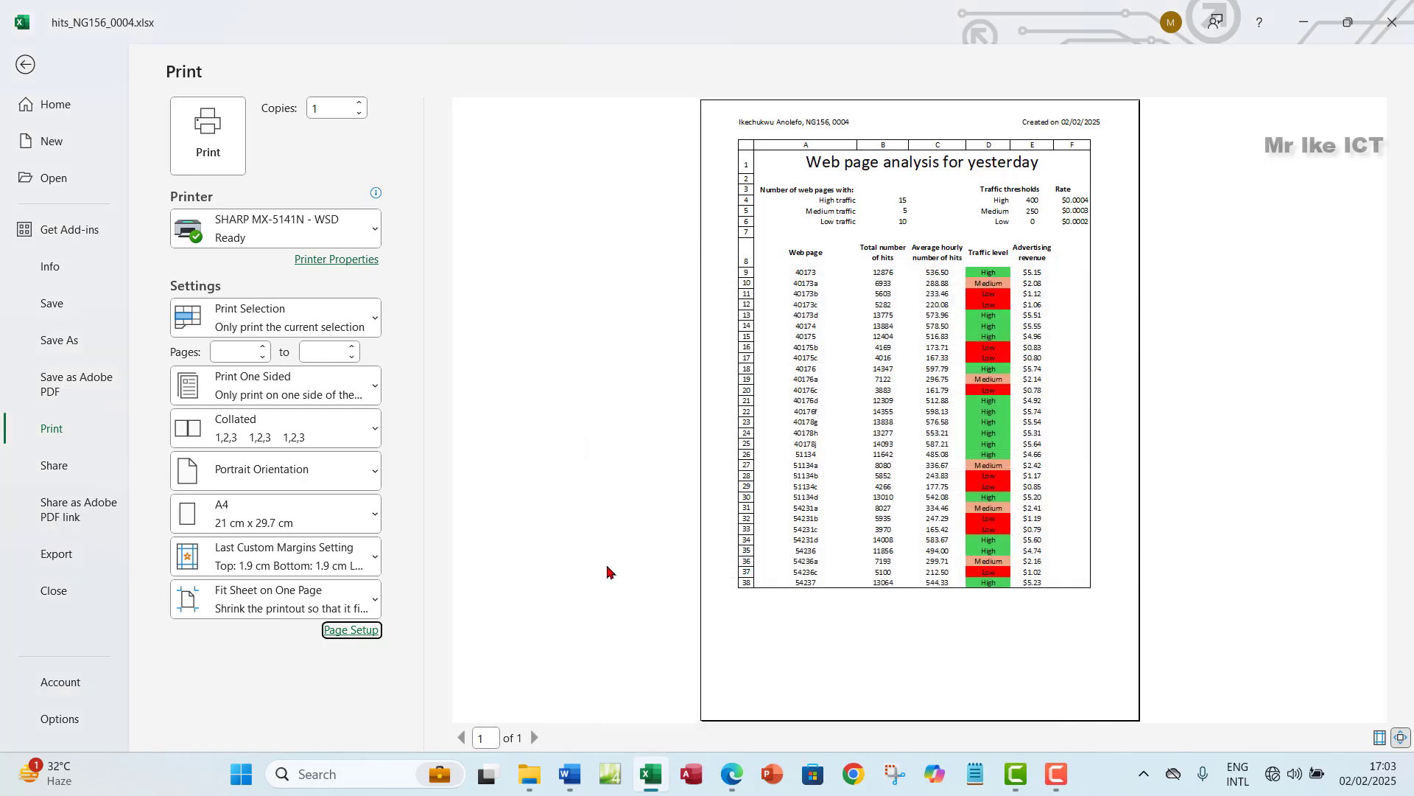
click(729, 772)
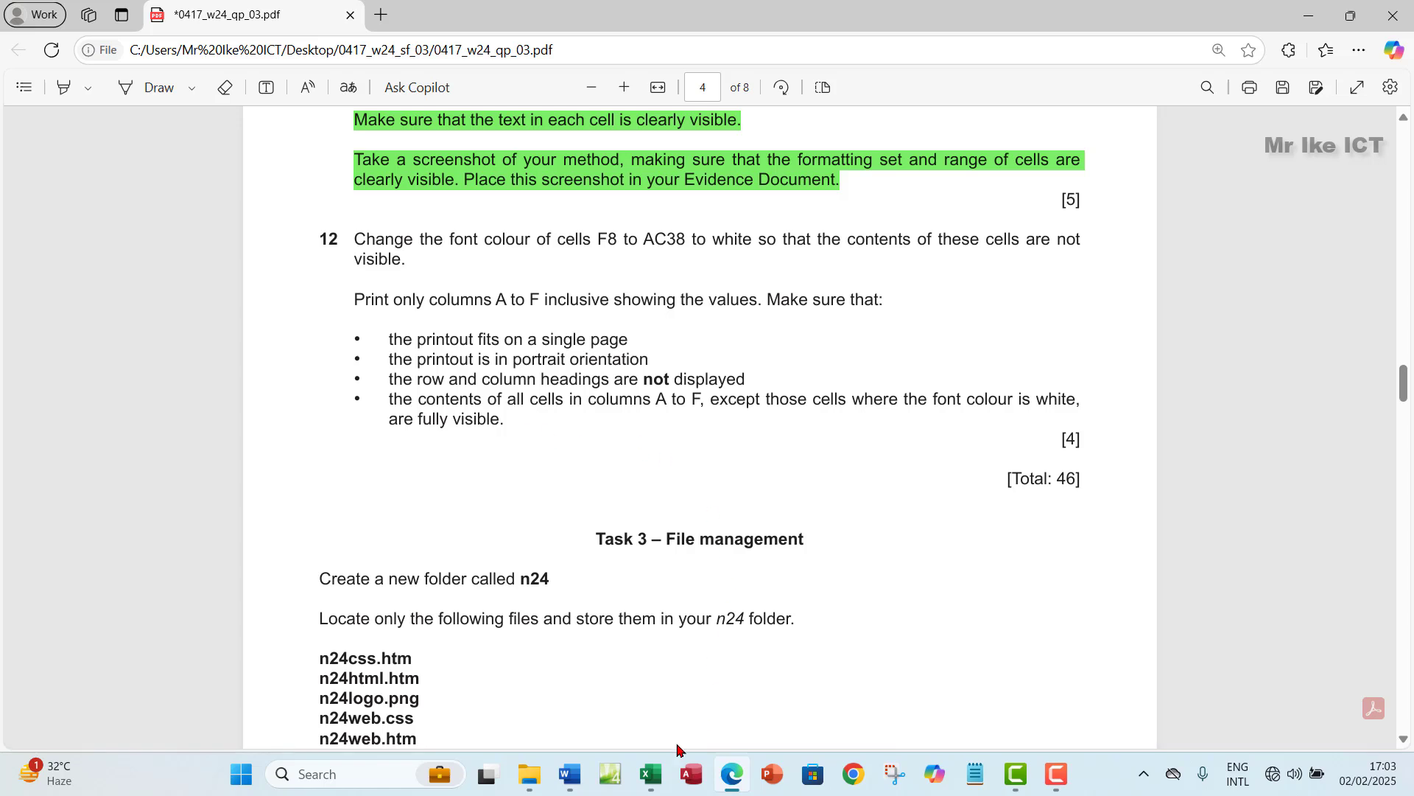
click(651, 774)
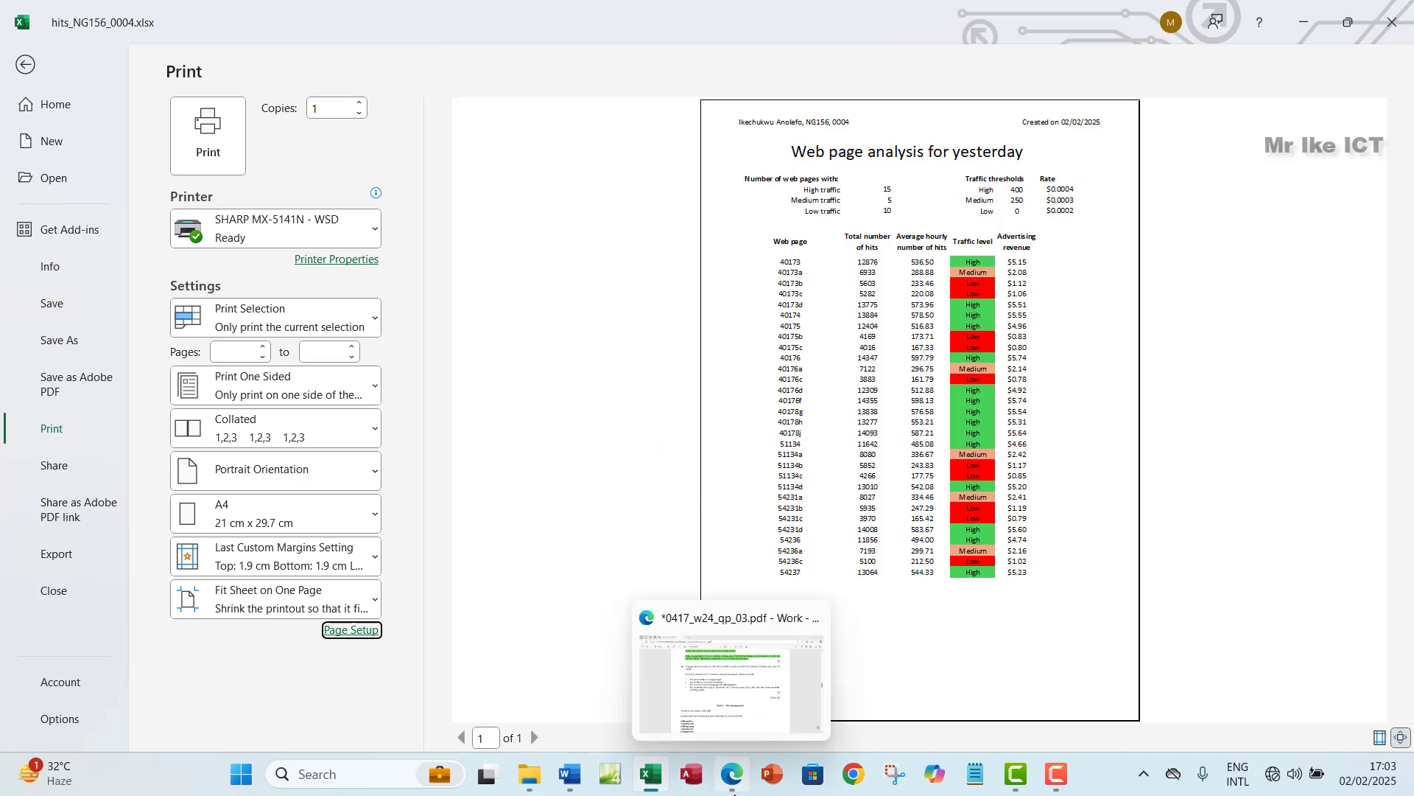
click(737, 677)
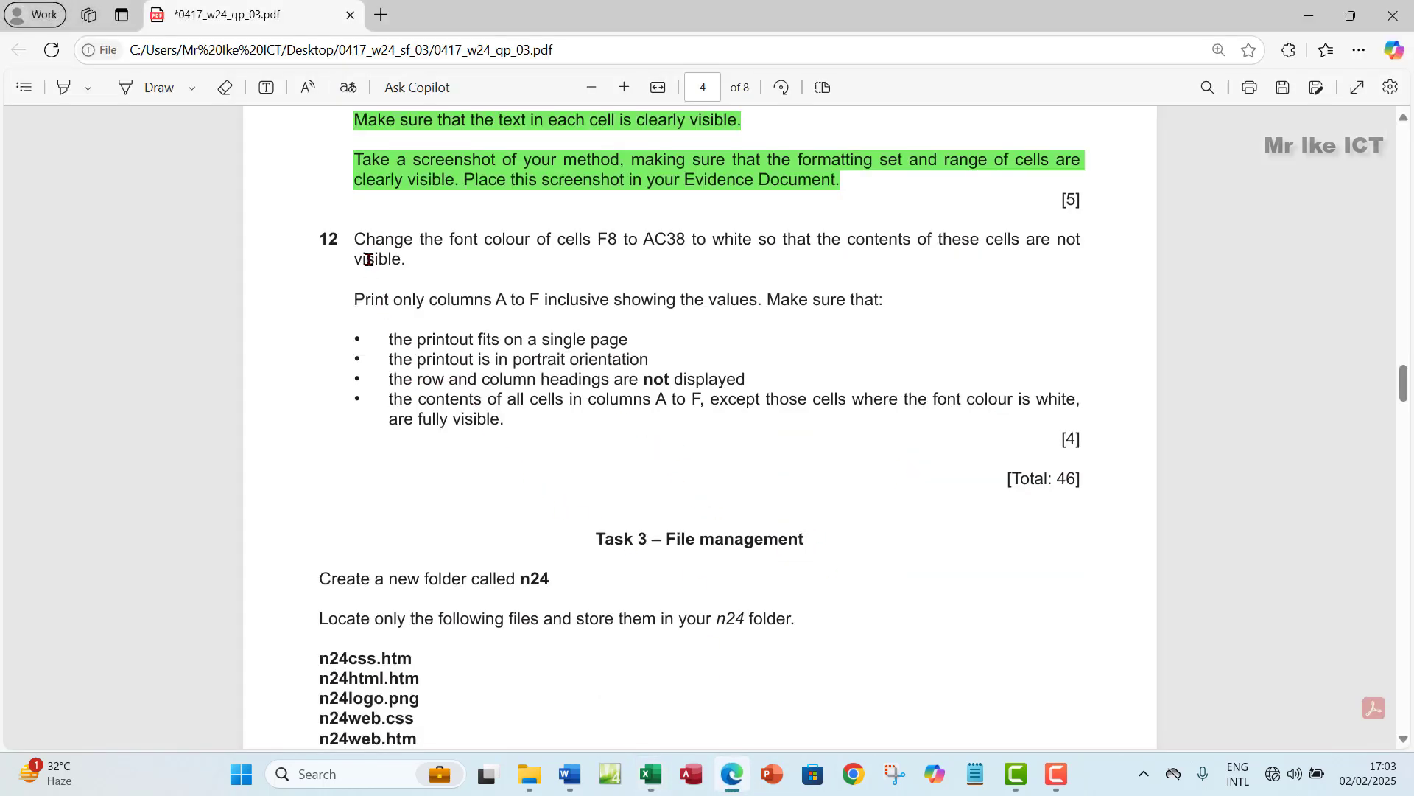
drag(355, 238, 508, 419)
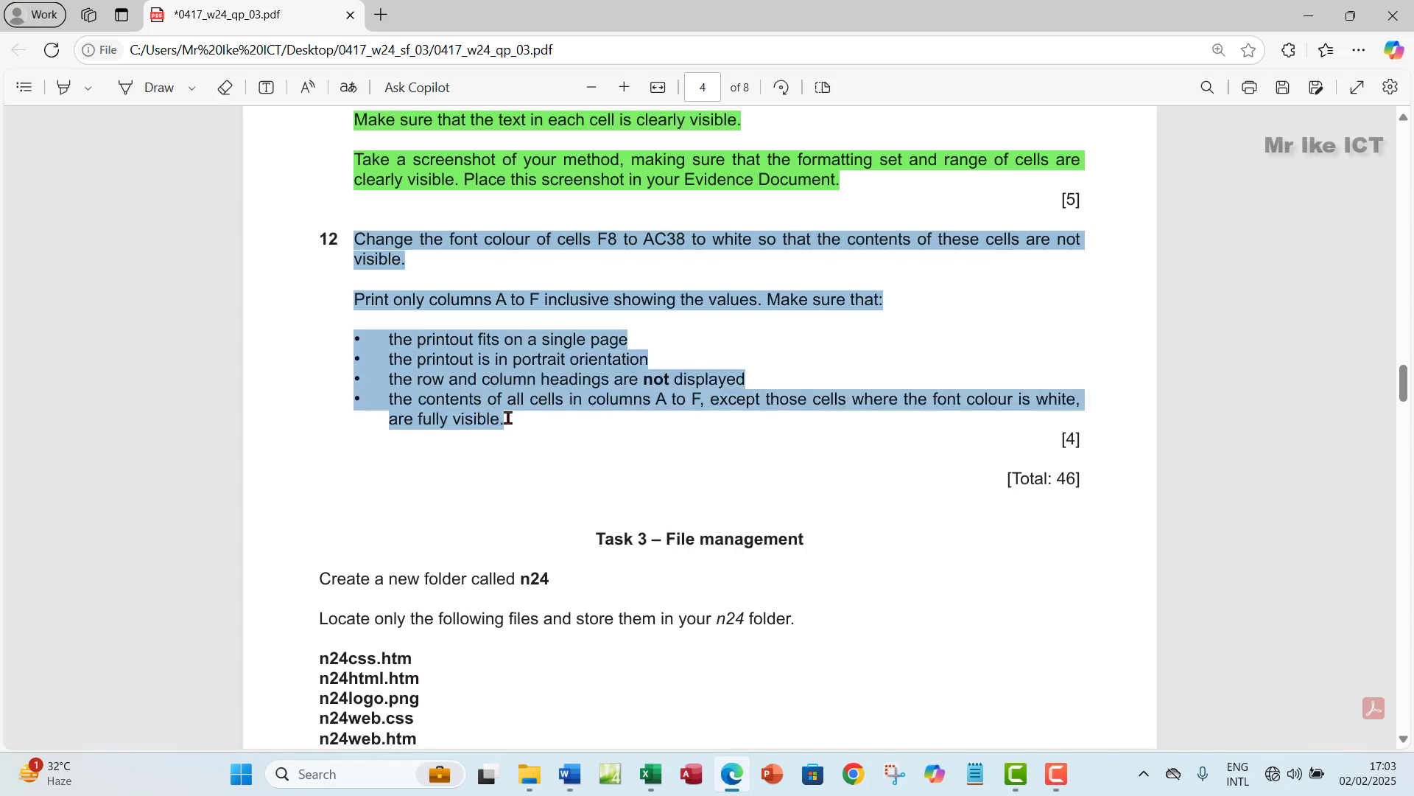
drag(1086, 478, 990, 478)
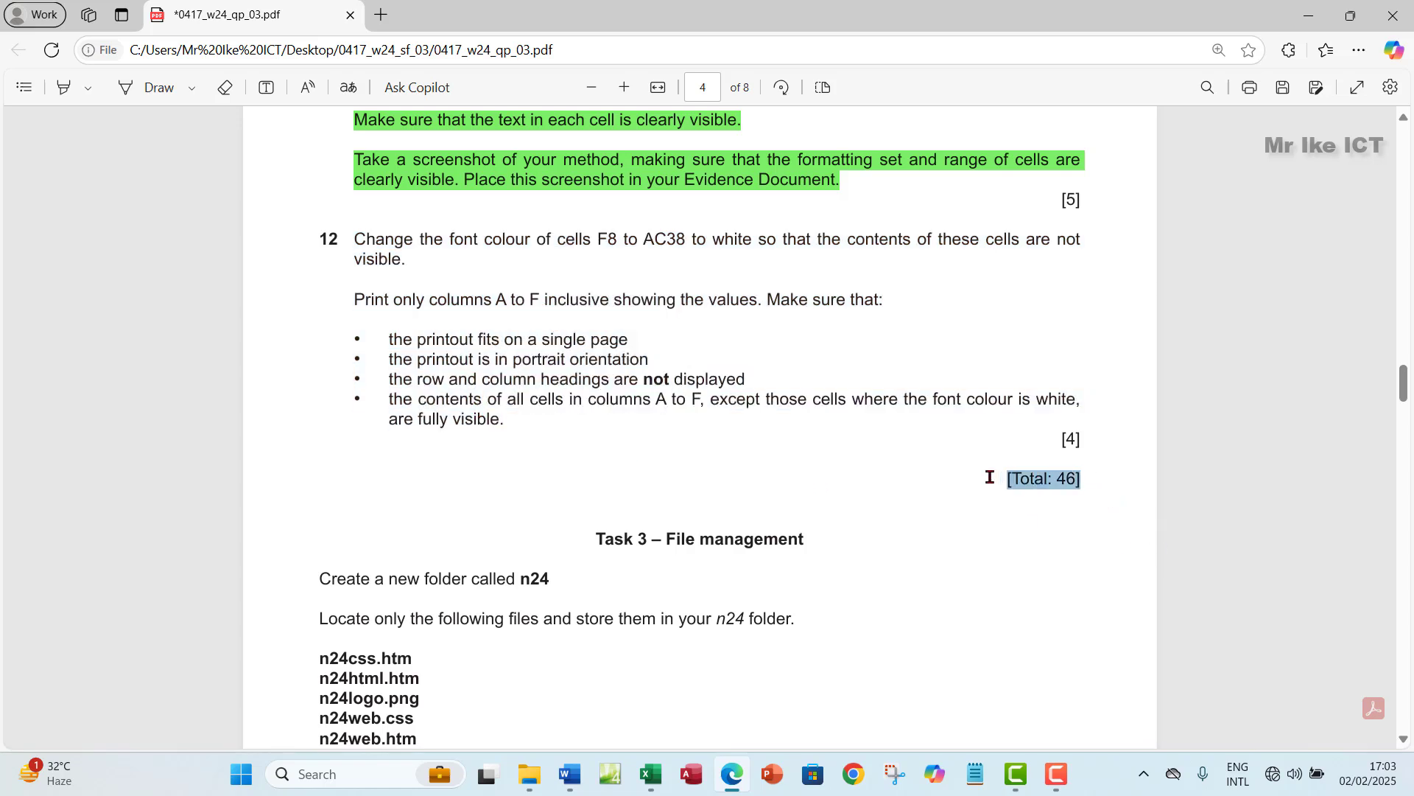